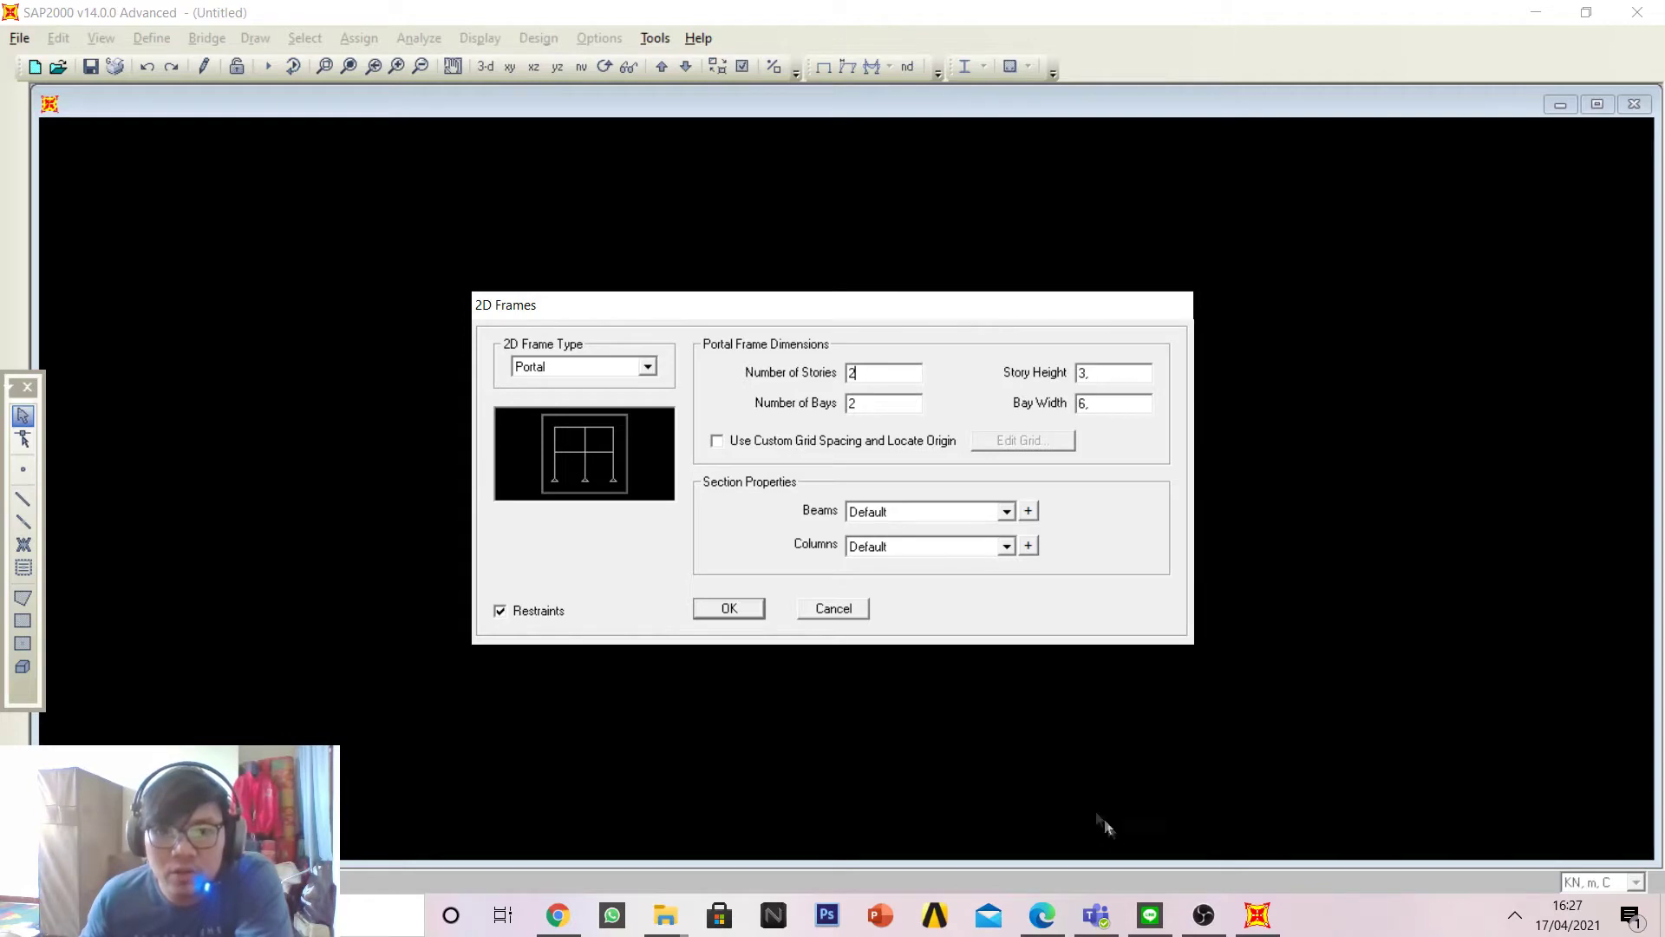
Step: Check the frame figure in the textbook PDF in Edge, return to SAP2000 and set the portal frame's number of bays to 1
{"action": "left_click", "coordinate": [1042, 915]}
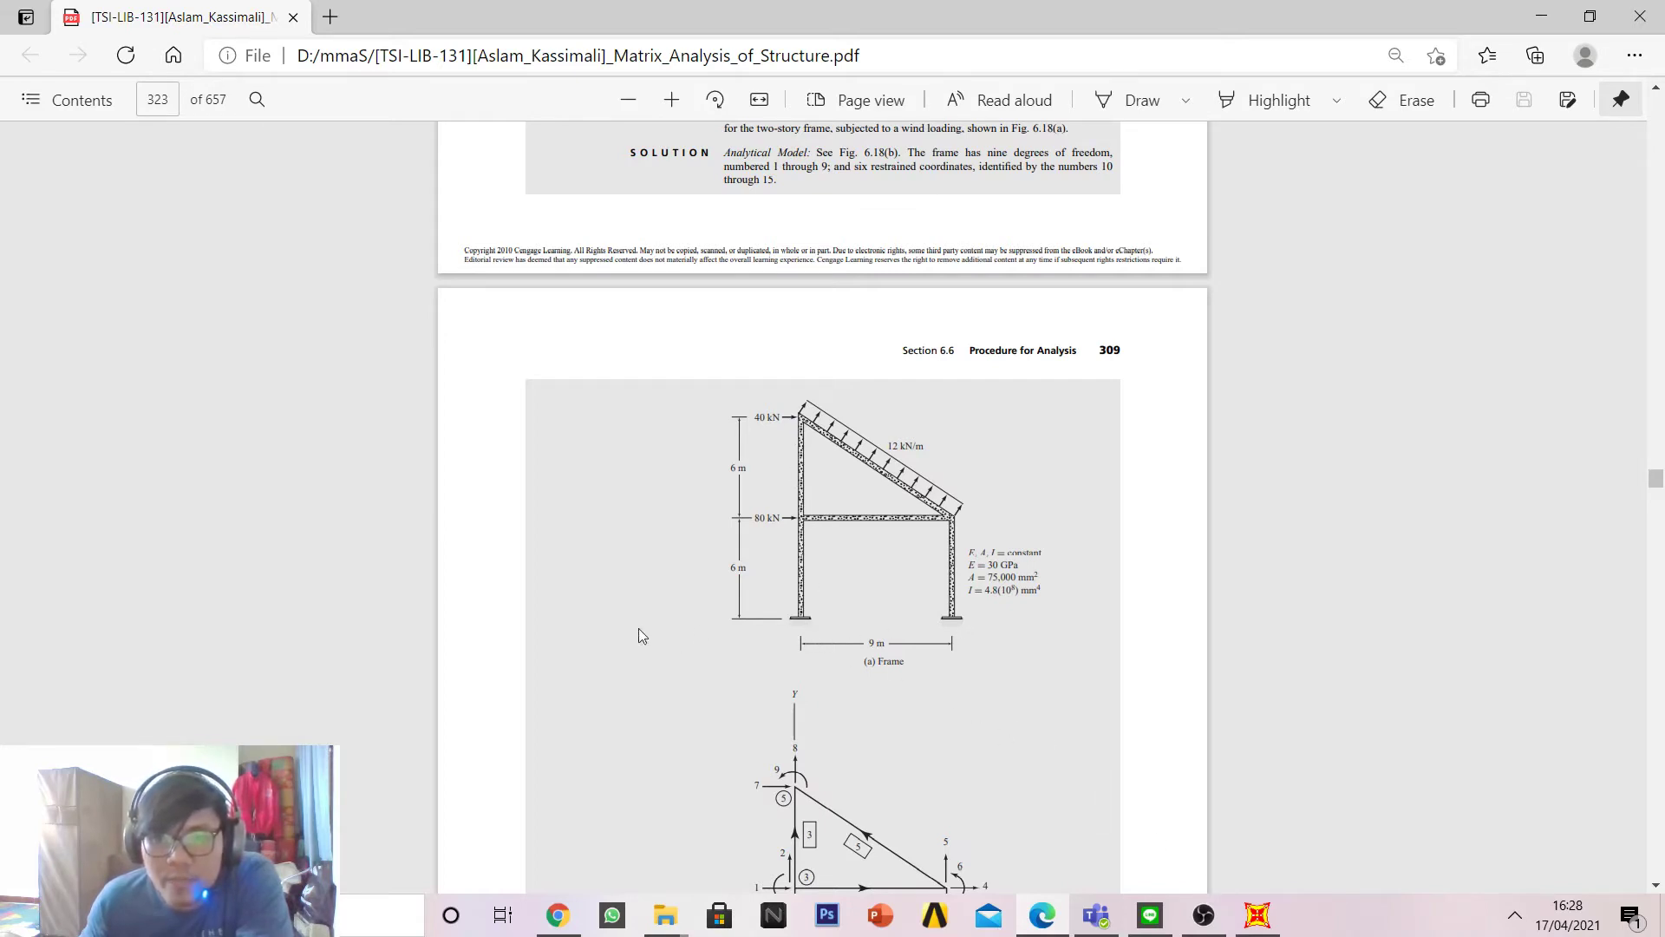
{"action": "left_click", "coordinate": [1257, 915]}
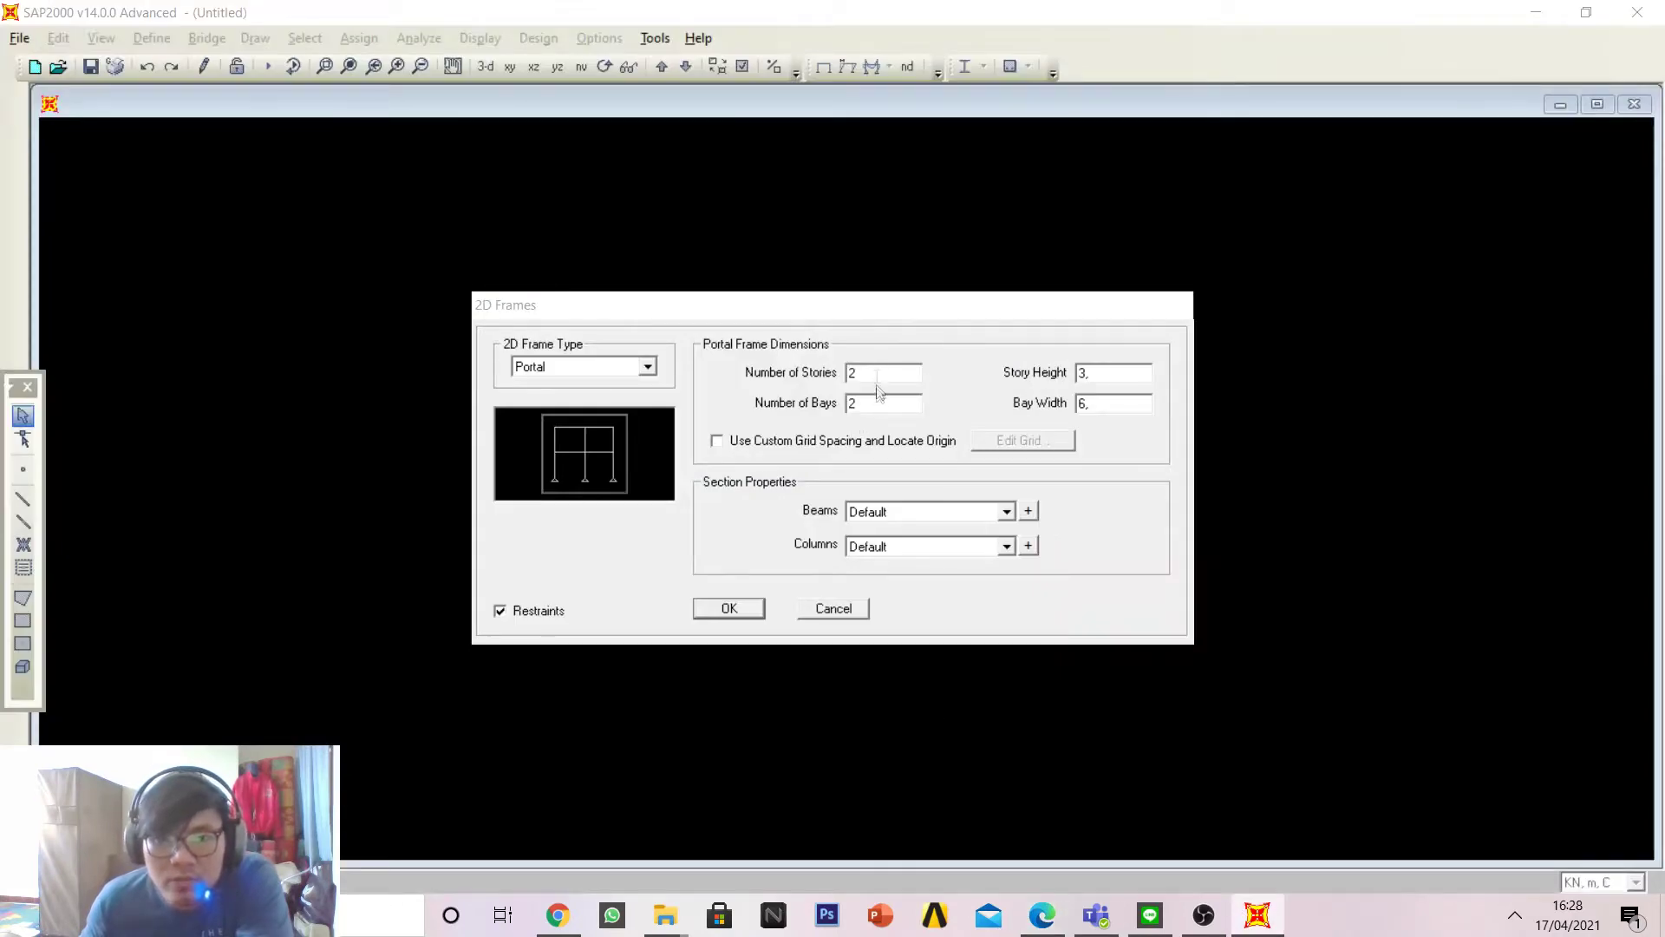
{"action": "left_click", "coordinate": [849, 403]}
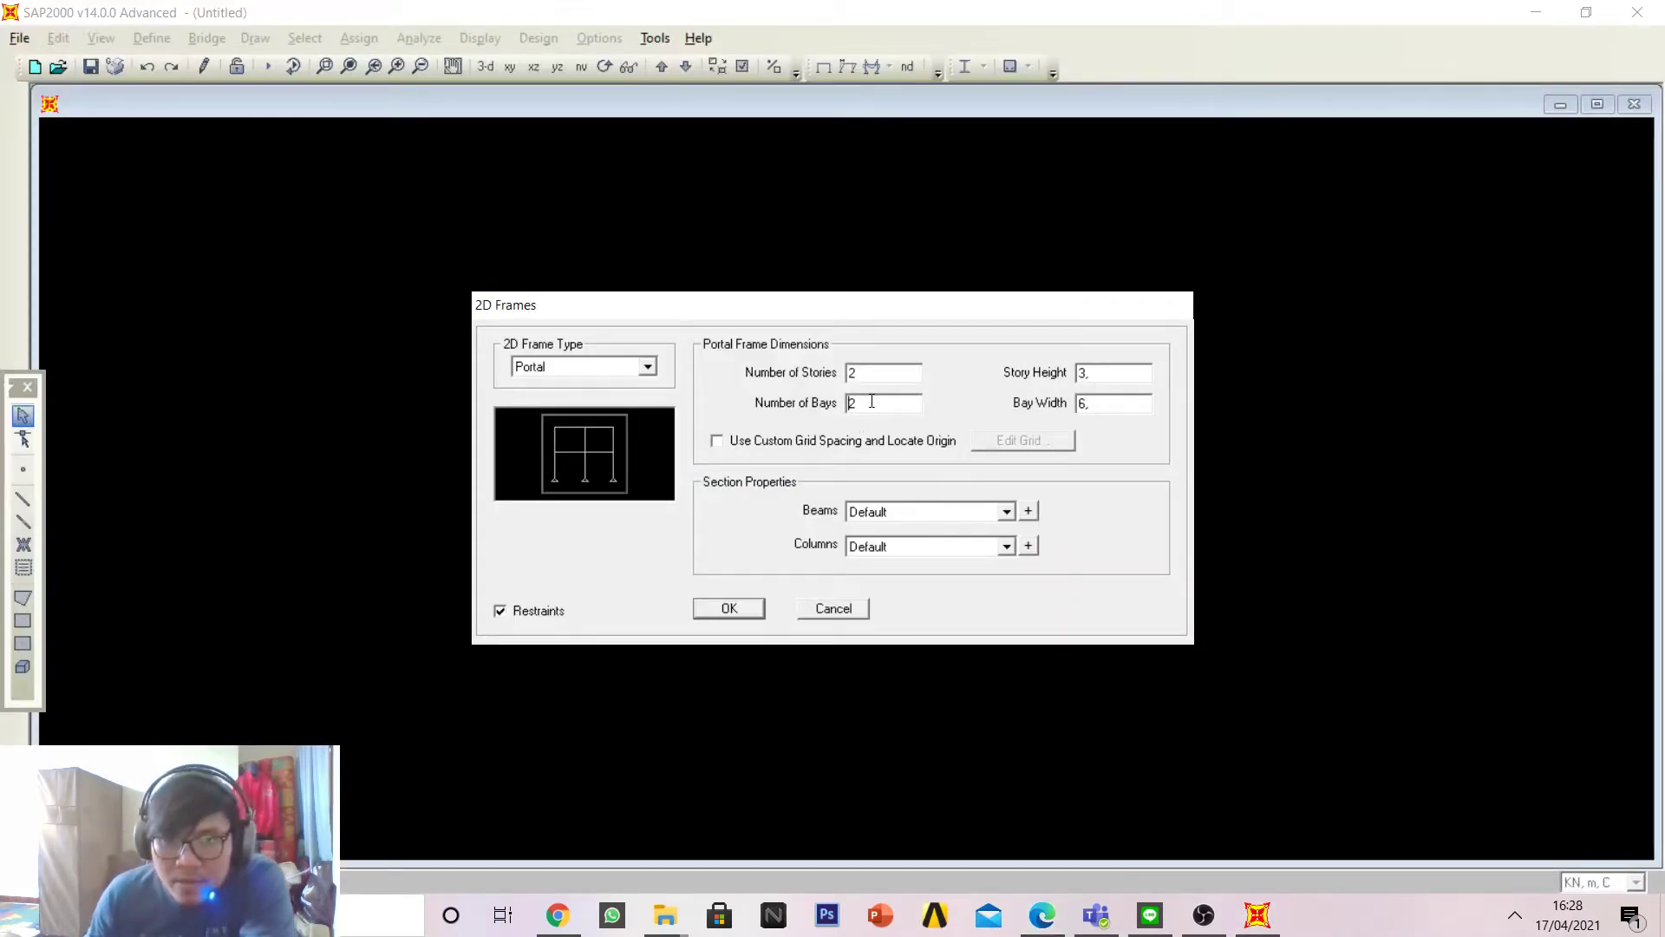
{"action": "type", "text": "1"}
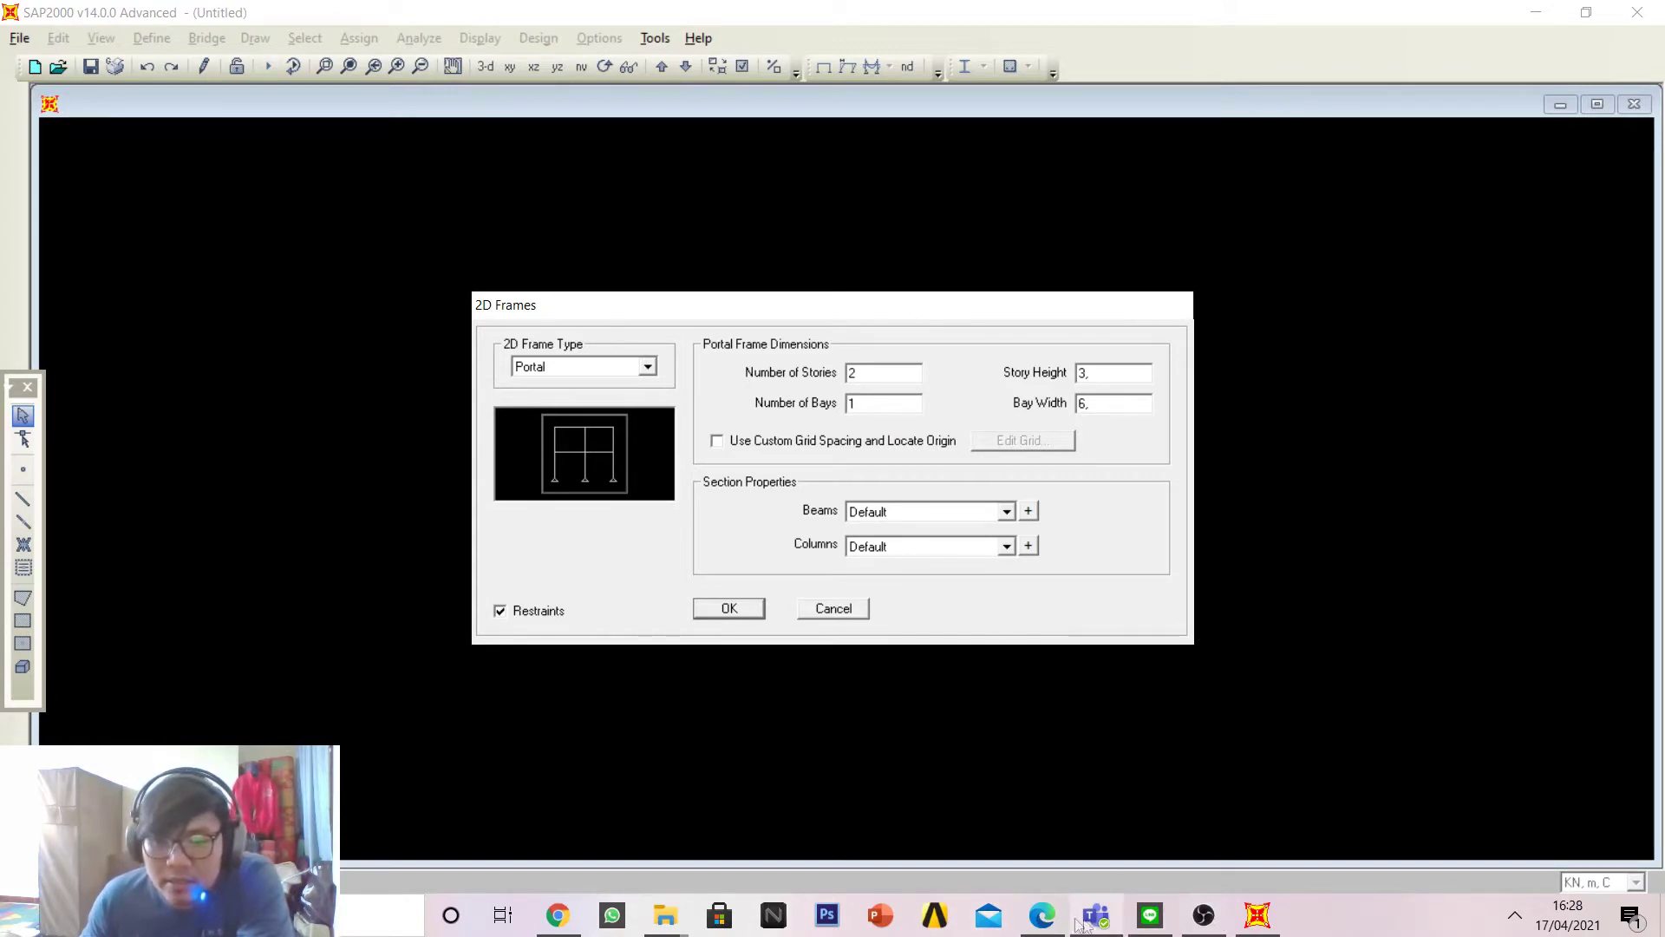
Step: Set the story height to 6 and the bay width to 9, matching the textbook figure, and generate the portal frame
{"action": "left_click", "coordinate": [1042, 915]}
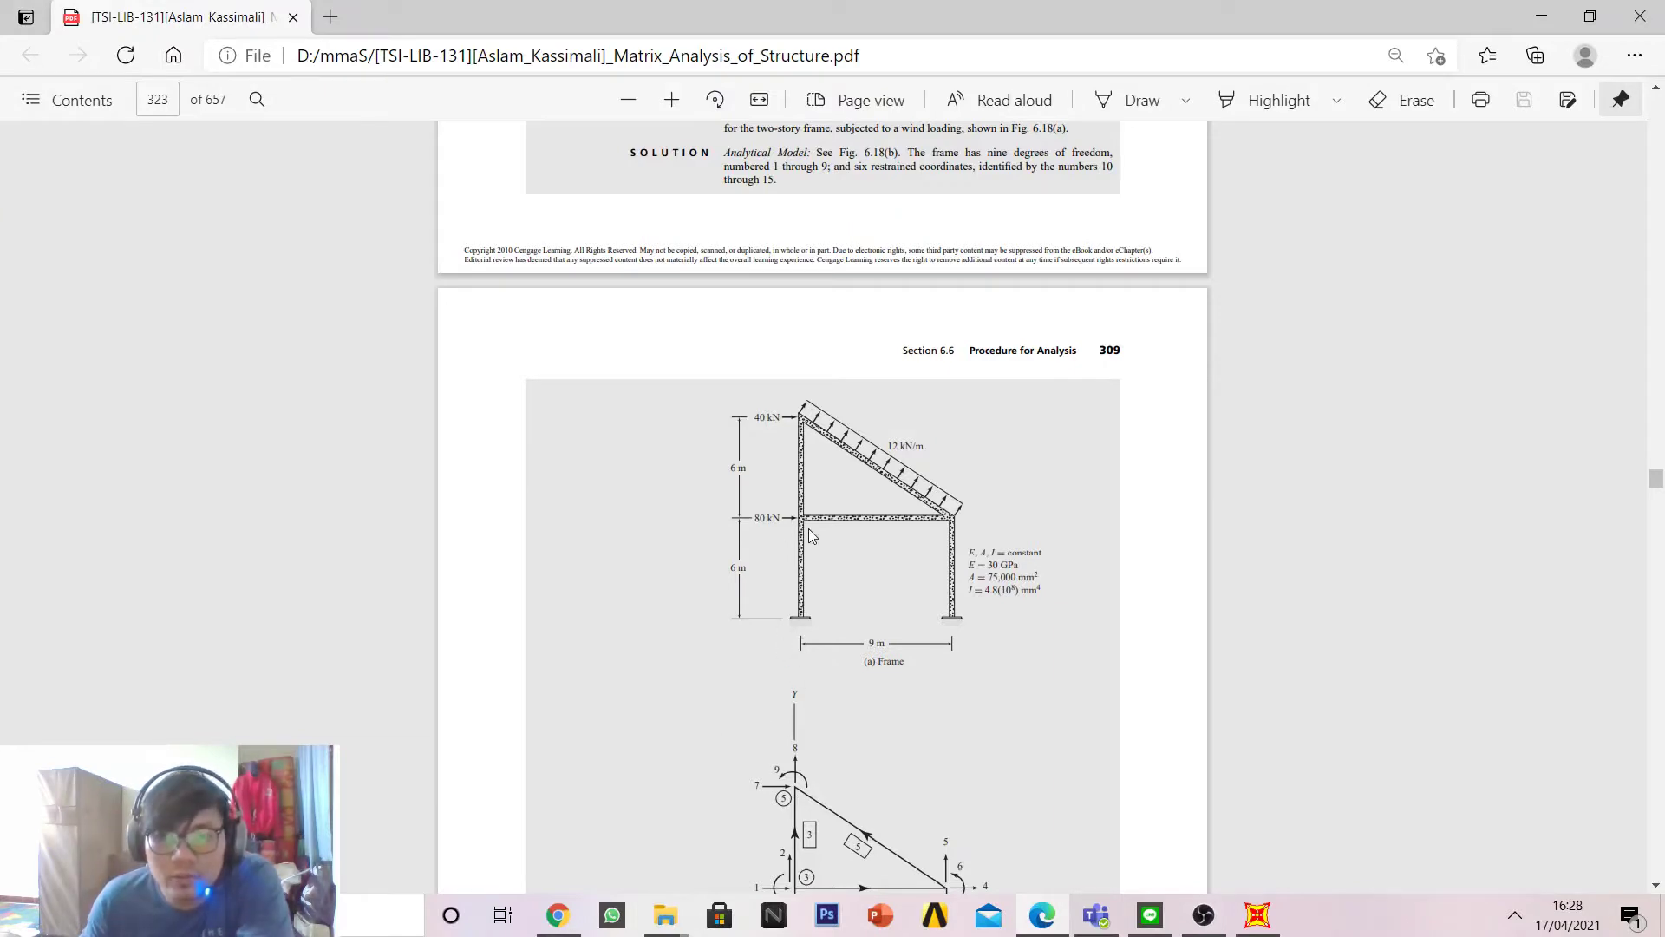
{"action": "left_click", "coordinate": [1256, 915]}
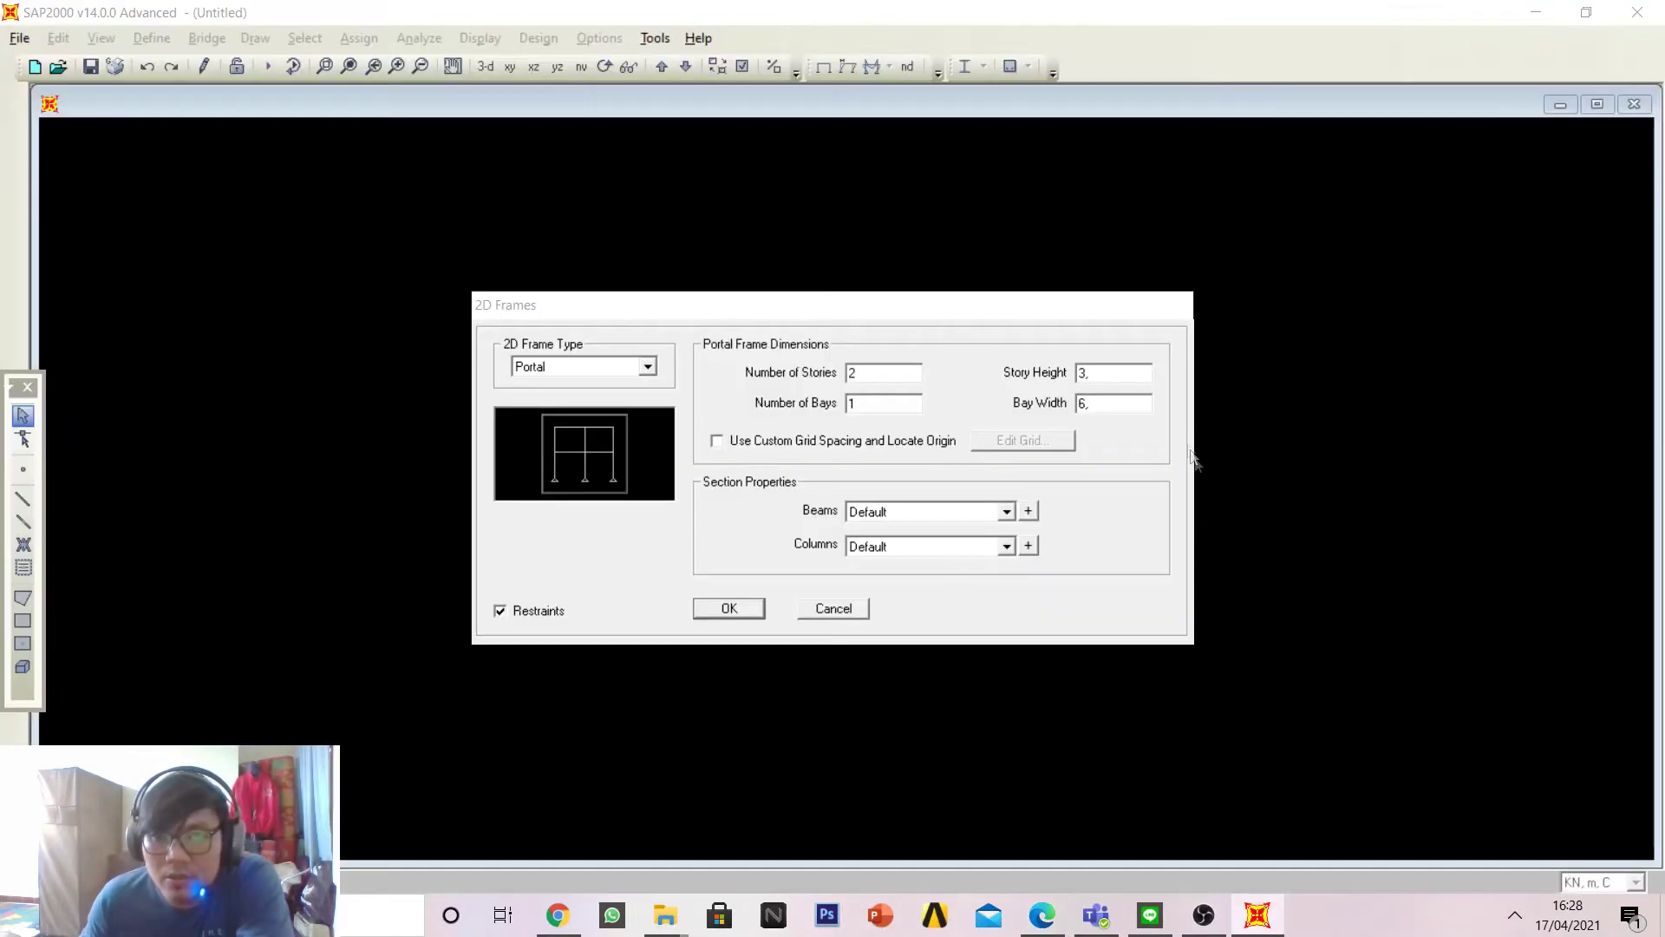
{"action": "left_click", "coordinate": [1080, 369]}
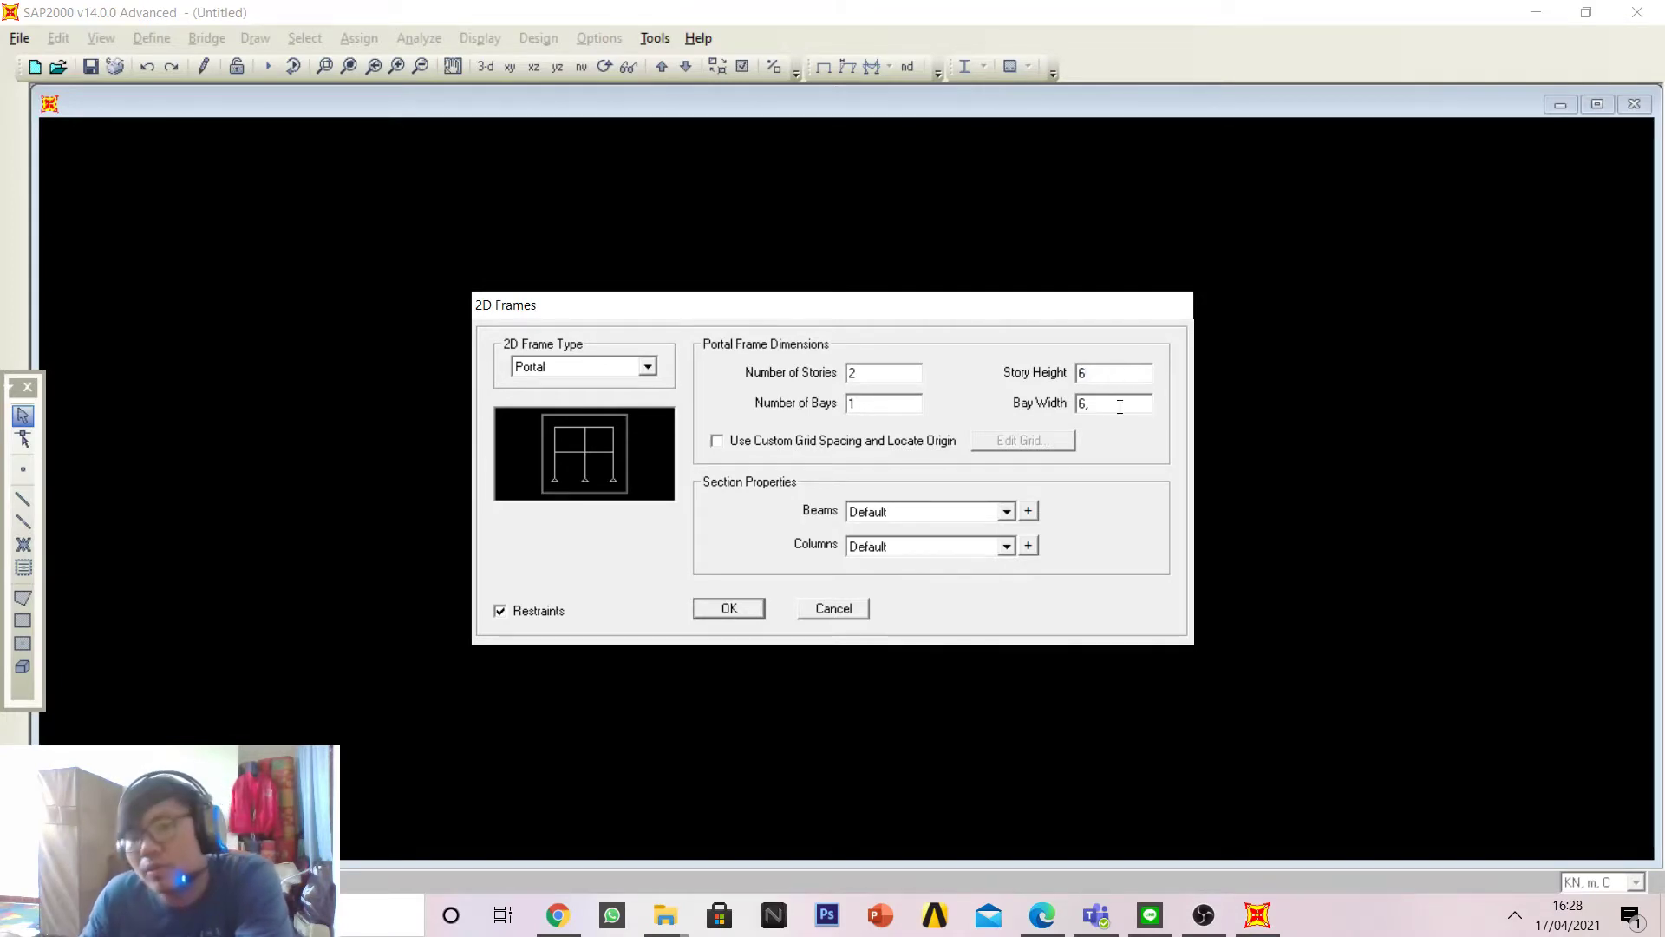
{"action": "type", "text": "6"}
{"action": "key", "text": "Tab"}
{"action": "key", "text": "BackSpace"}
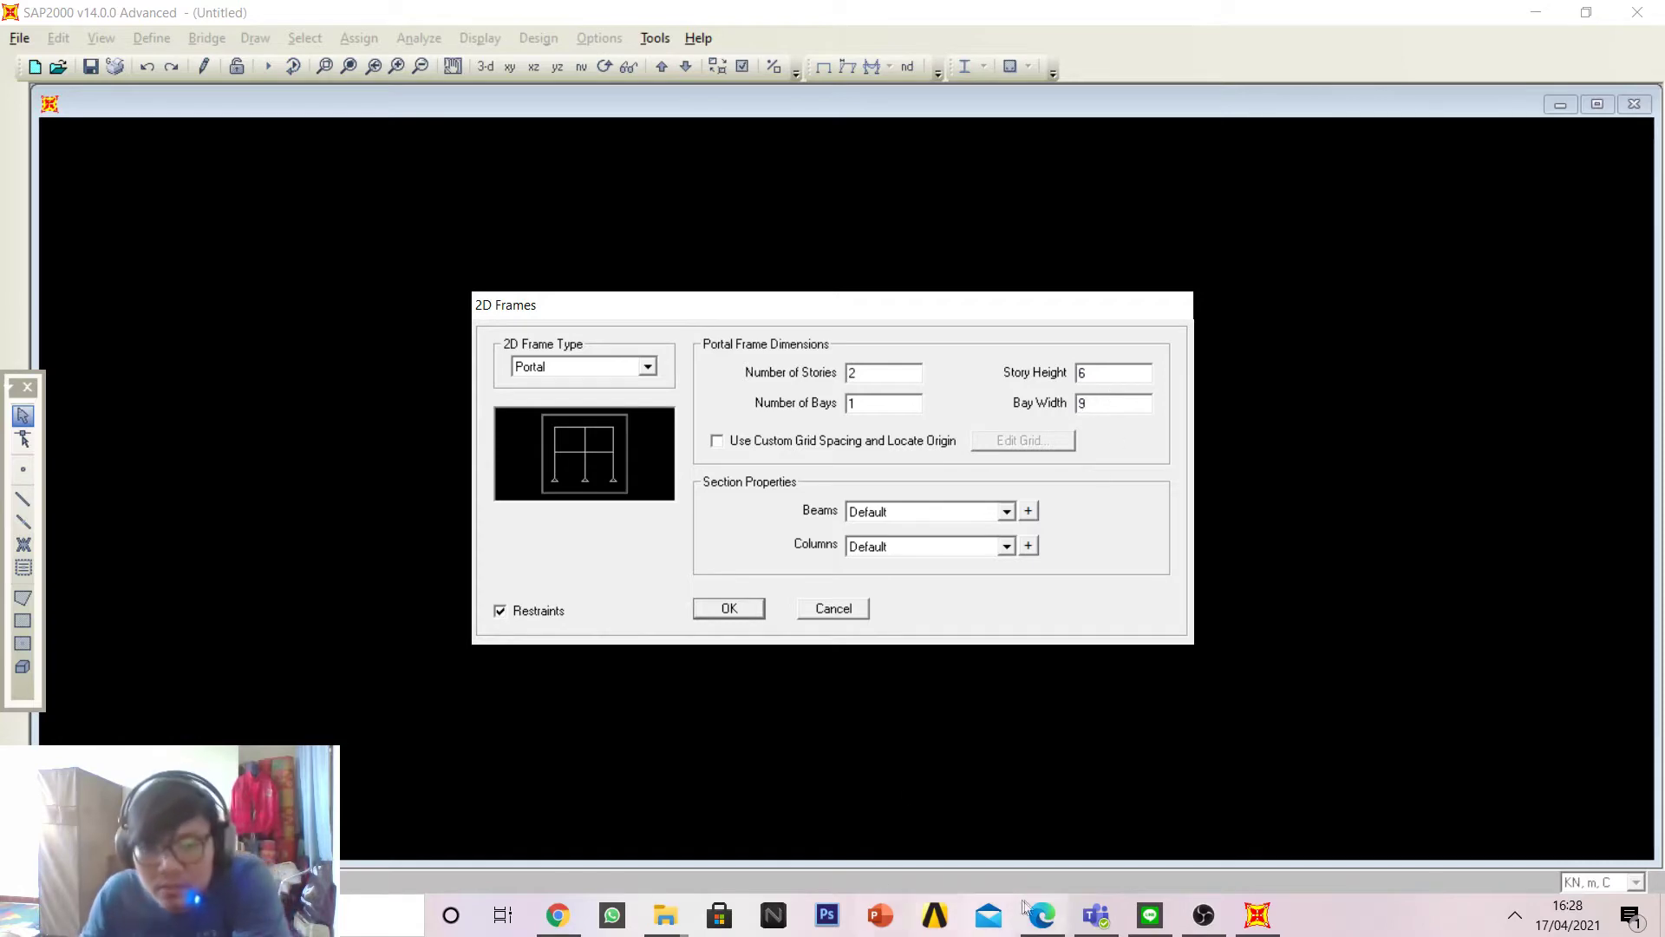
{"action": "left_click", "coordinate": [1043, 915]}
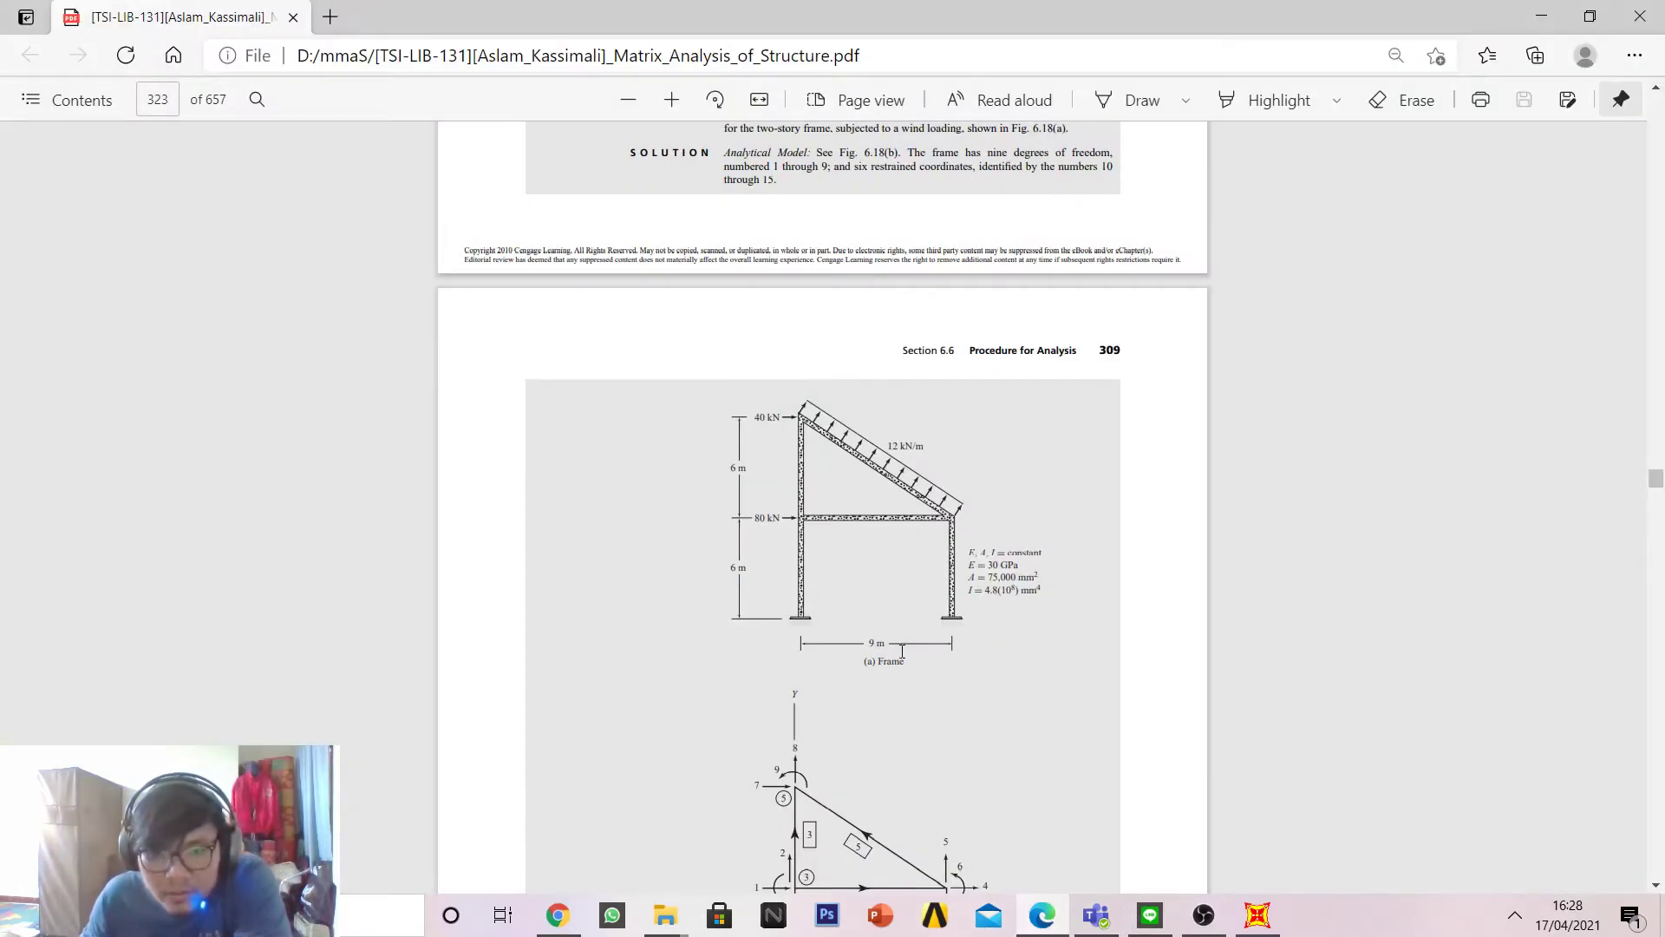
{"action": "left_click", "coordinate": [1258, 915]}
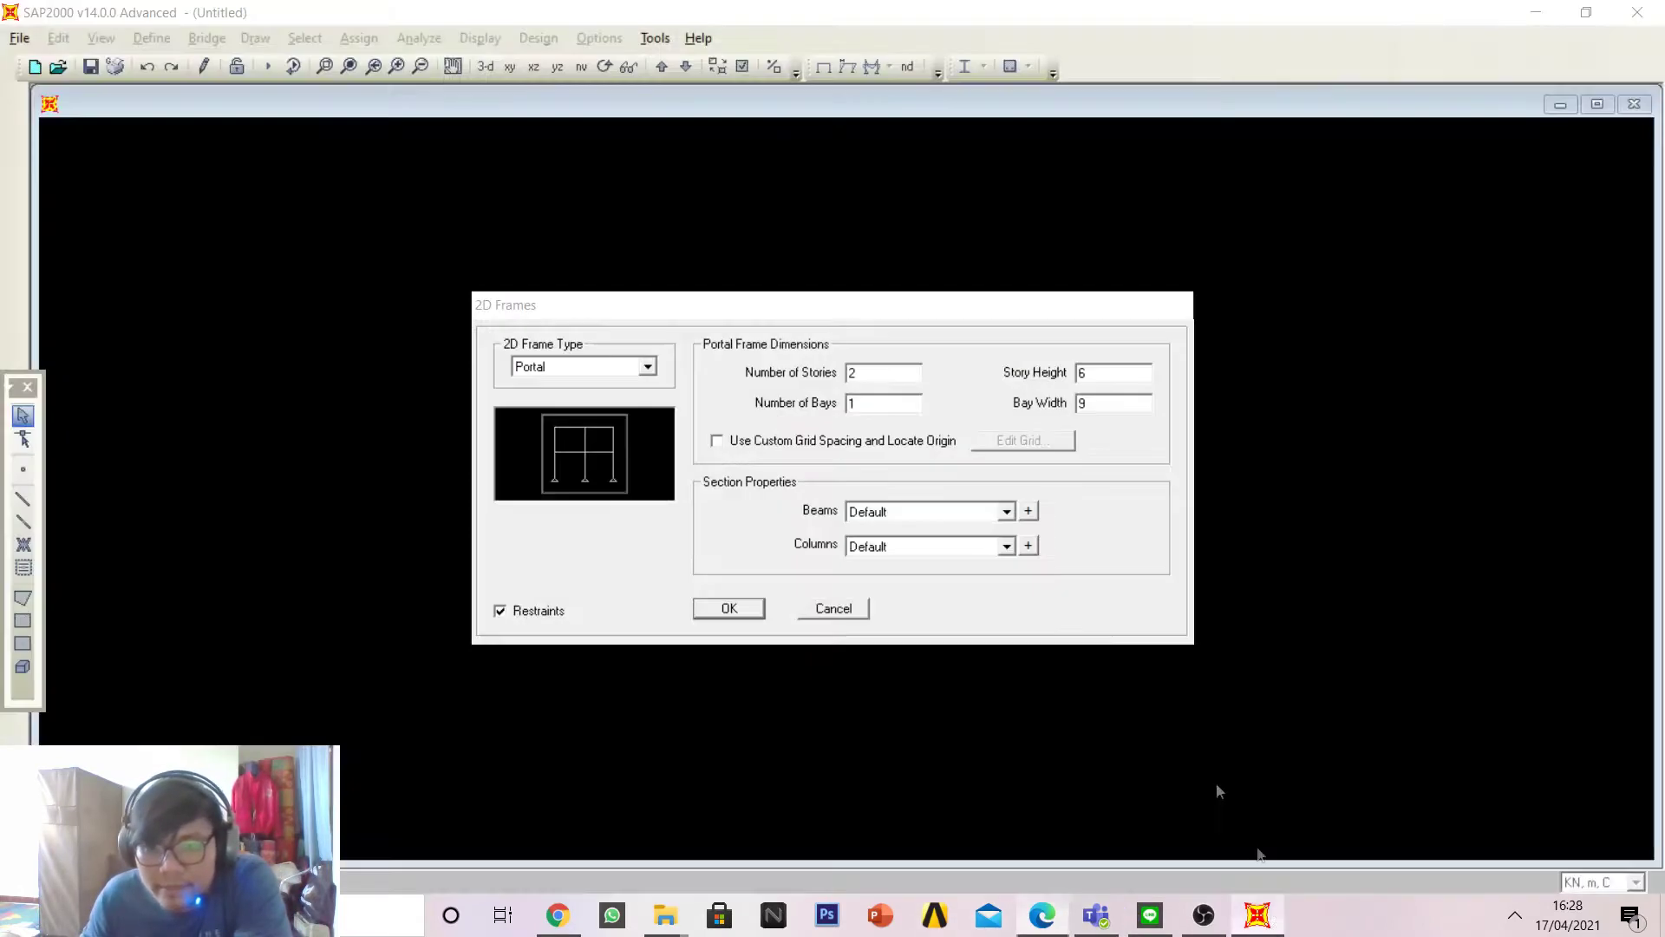
{"action": "left_click", "coordinate": [755, 605]}
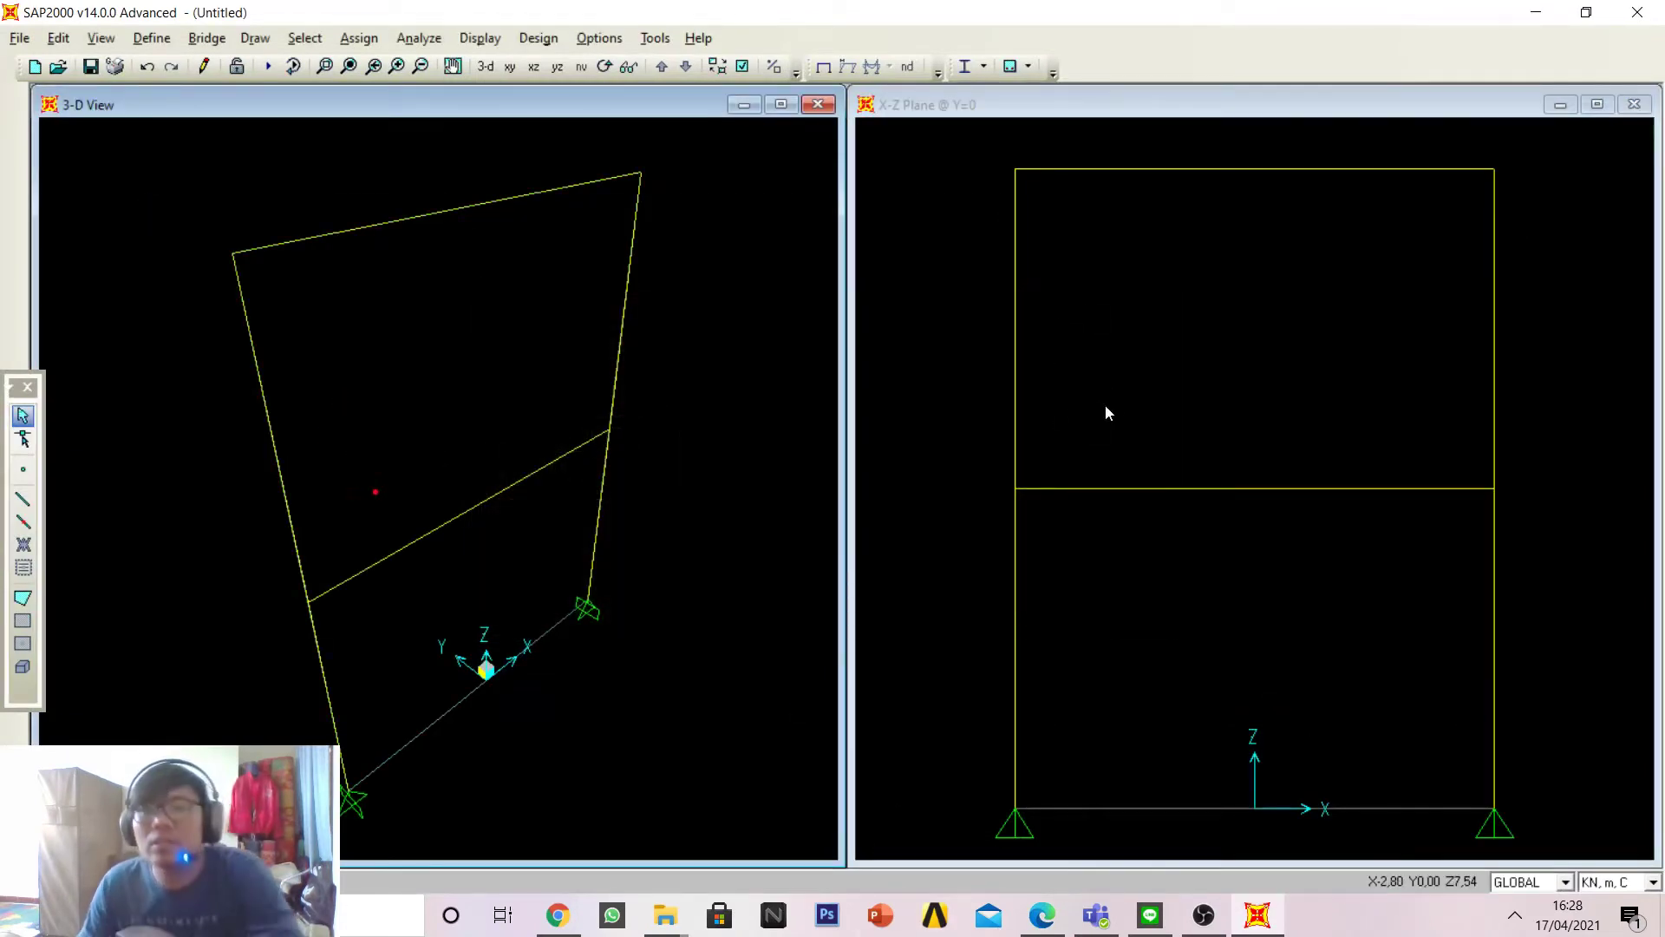
Step: Compare the generated frame with the textbook figure, and delete all its members and joints in the X-Z view, leaving only the grid
{"action": "scroll", "coordinate": [1137, 511], "scroll_direction": "down", "scroll_amount": 1}
{"action": "scroll", "coordinate": [1138, 512], "scroll_direction": "down", "scroll_amount": 2}
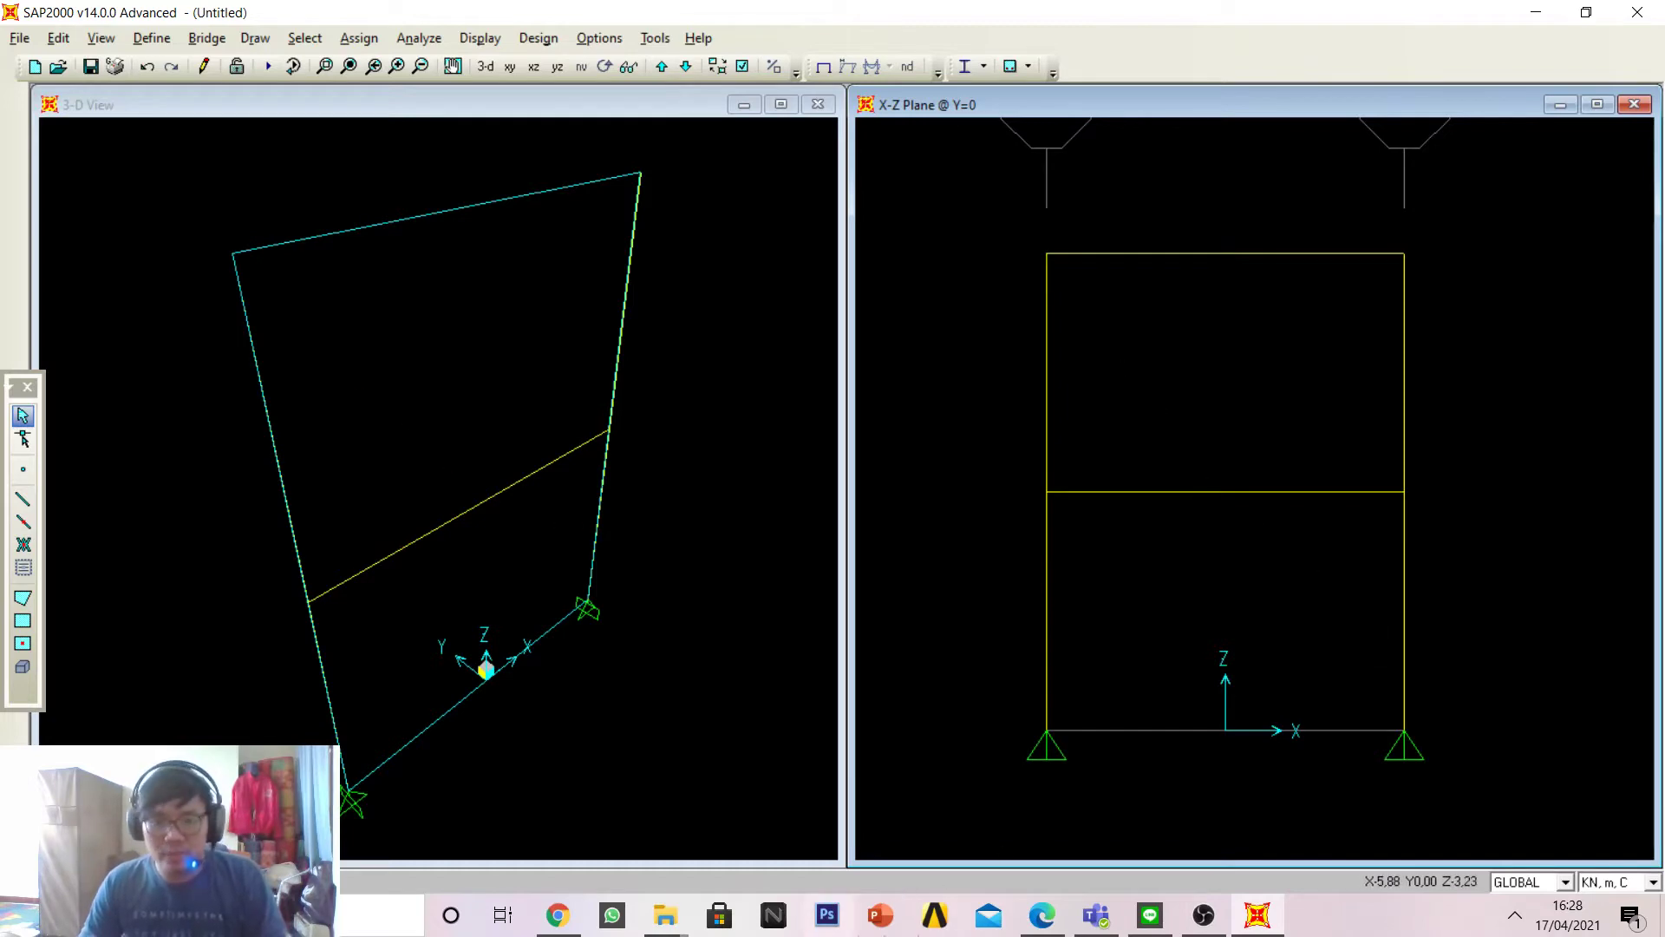
{"action": "left_click", "coordinate": [1039, 915]}
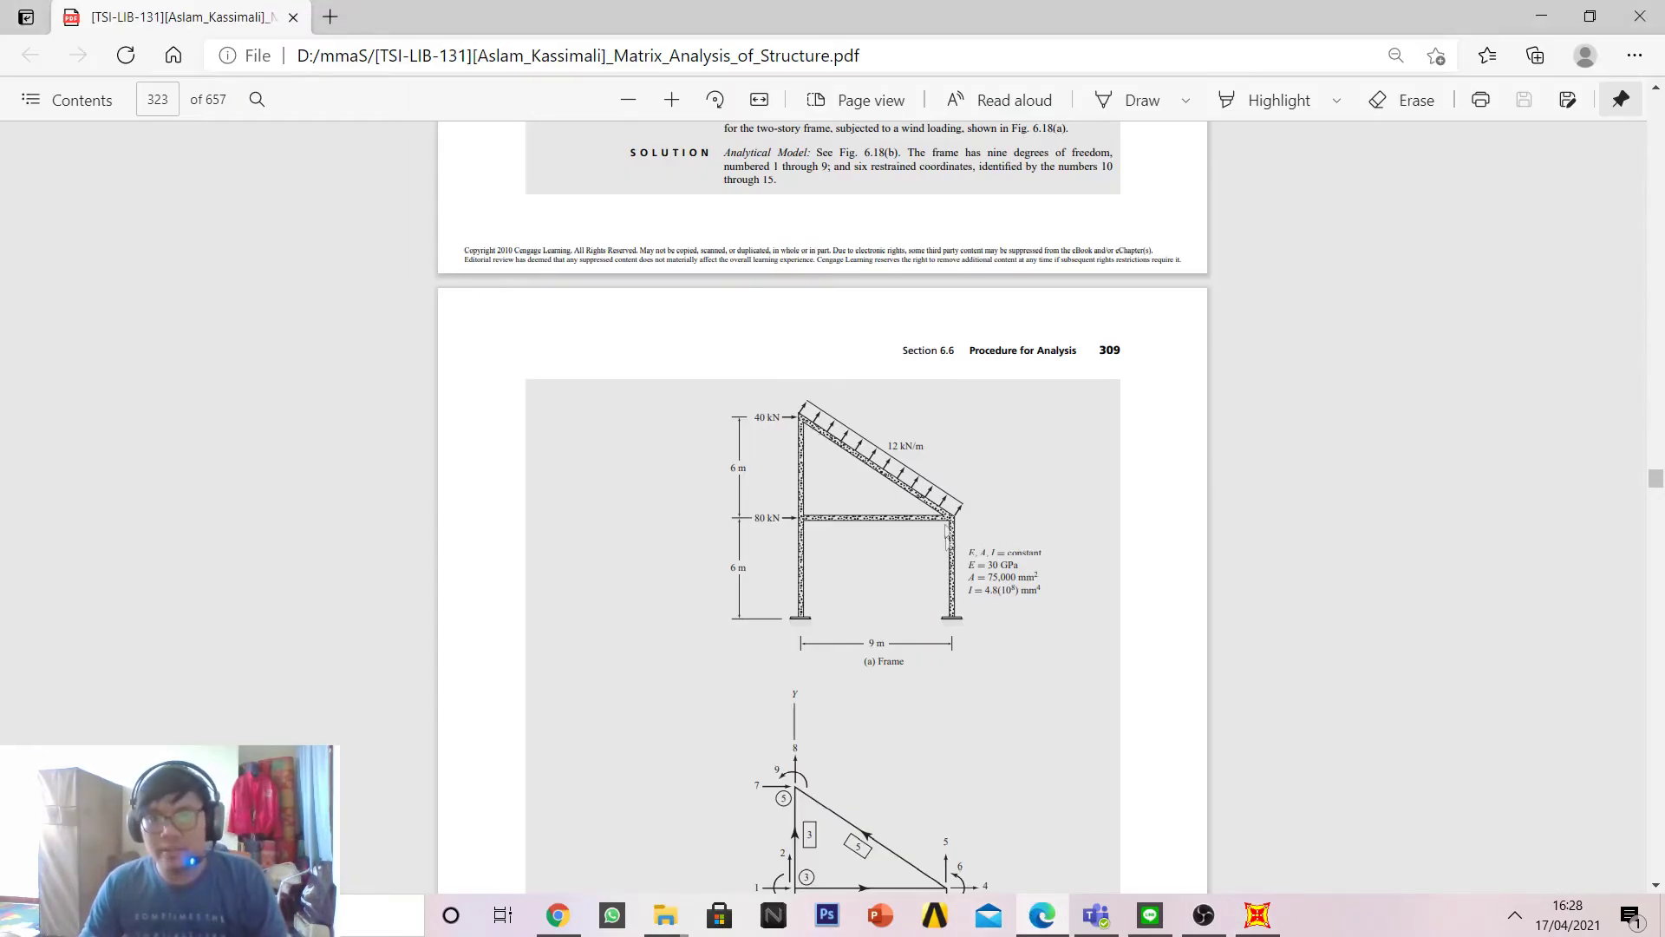
{"action": "left_click", "coordinate": [1255, 918]}
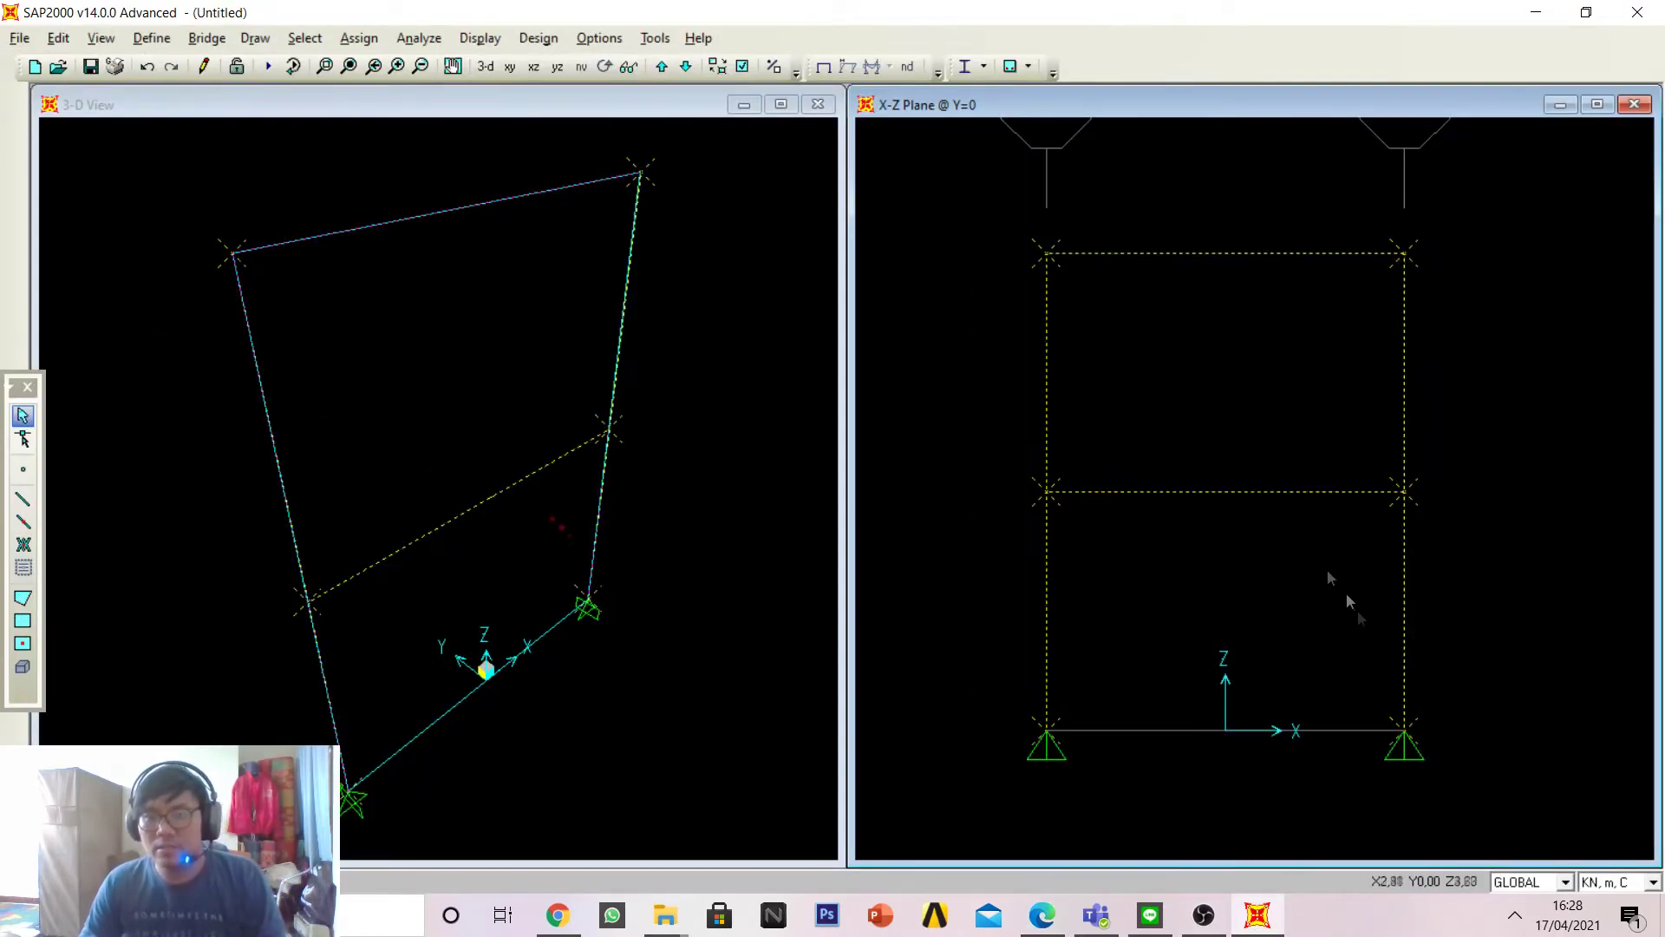
{"action": "left_click_drag", "start_coordinate": [1463, 796], "coordinate": [958, 240]}
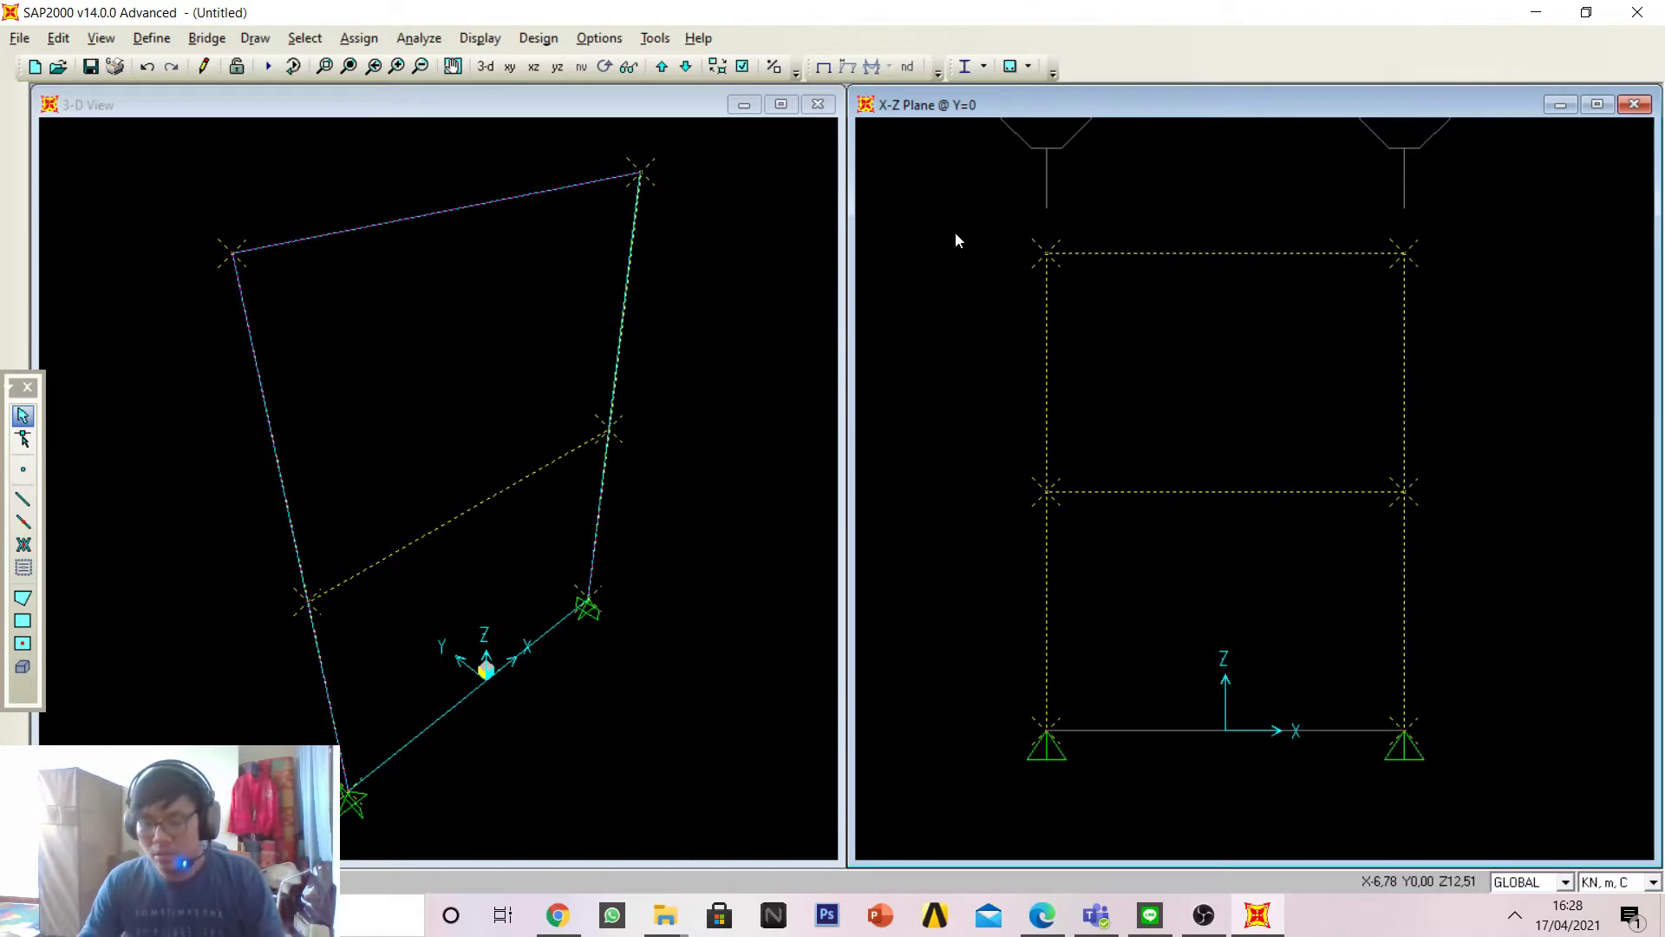
{"action": "key", "text": "Delete"}
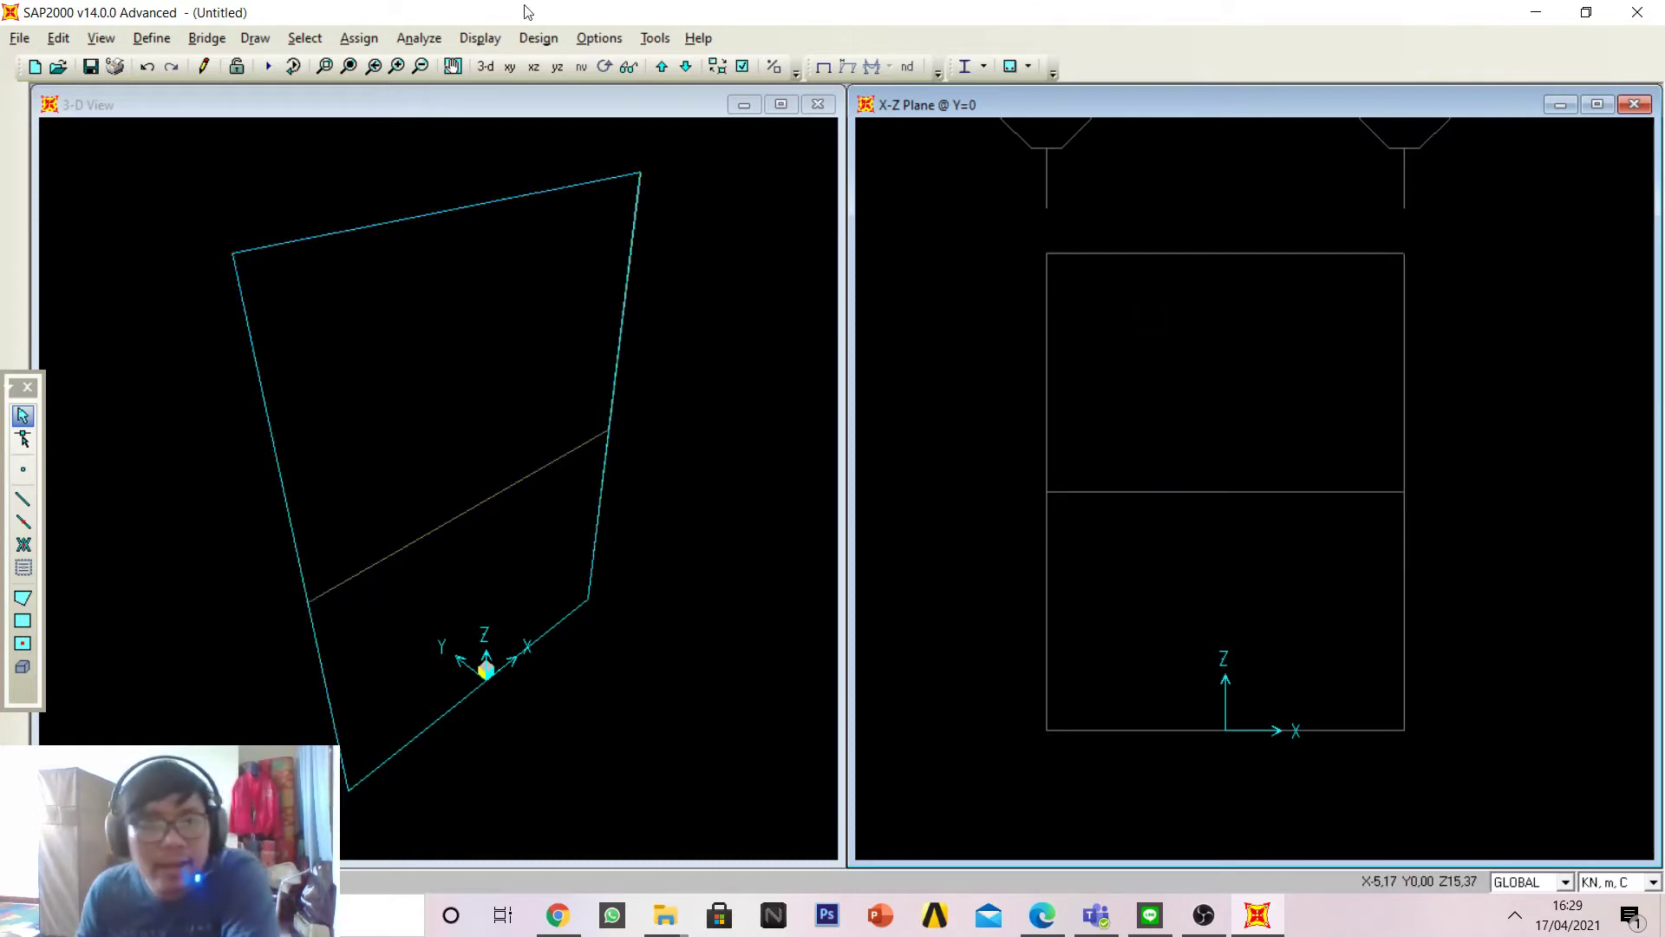
{"action": "left_click", "coordinate": [22, 523]}
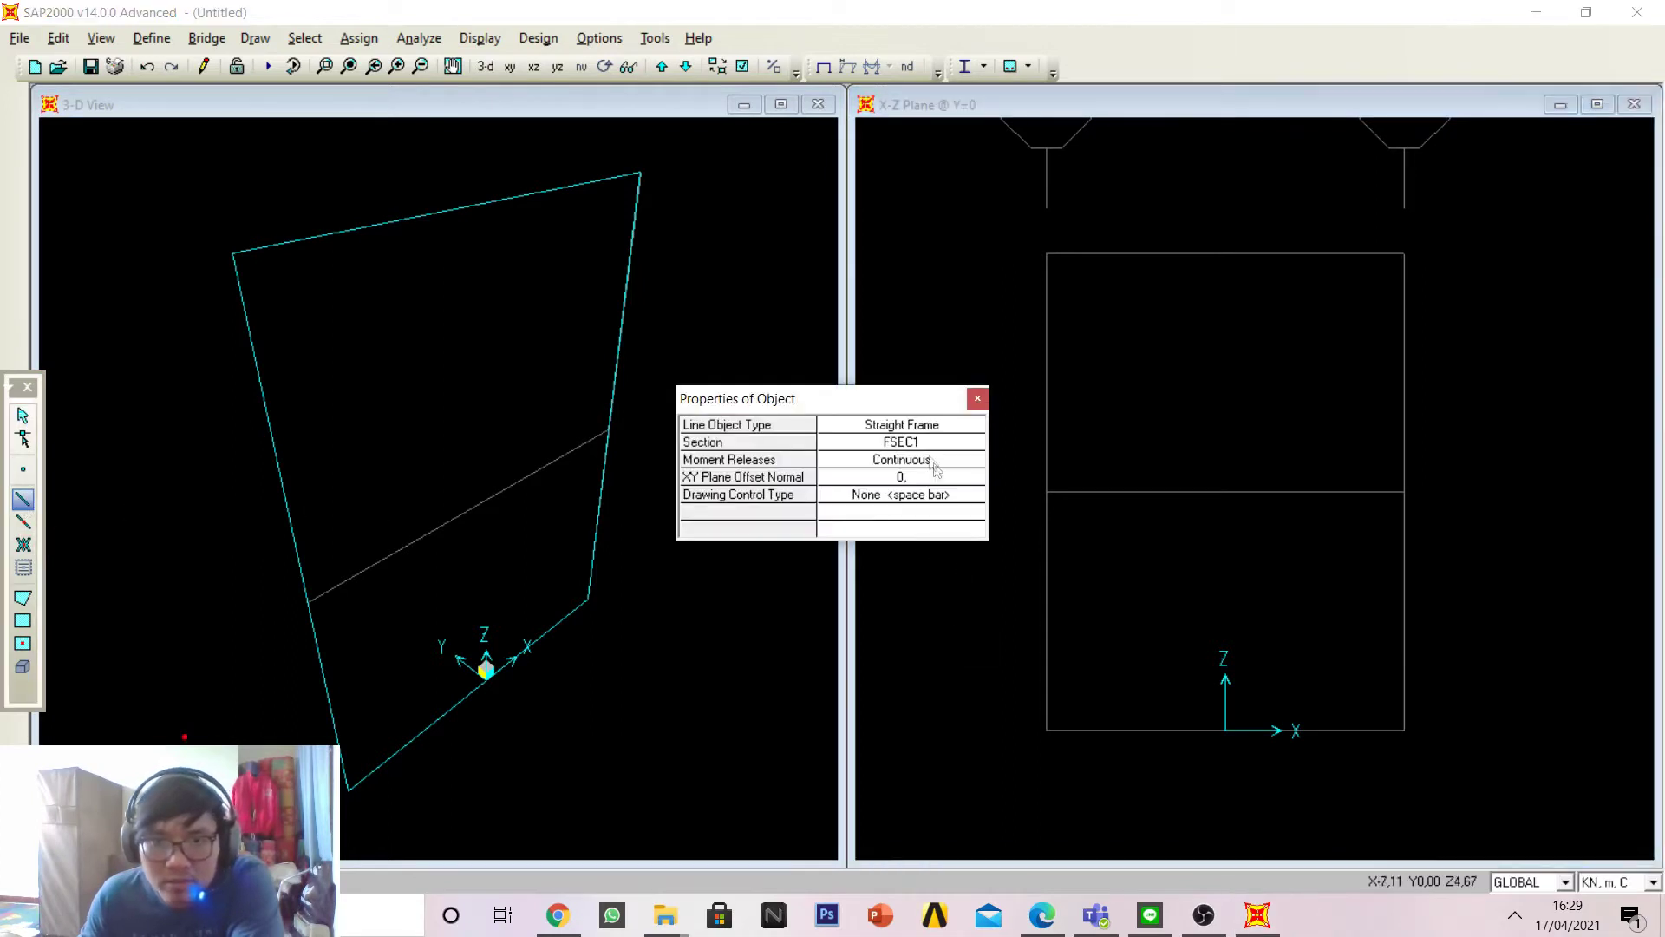
{"action": "left_click", "coordinate": [977, 398]}
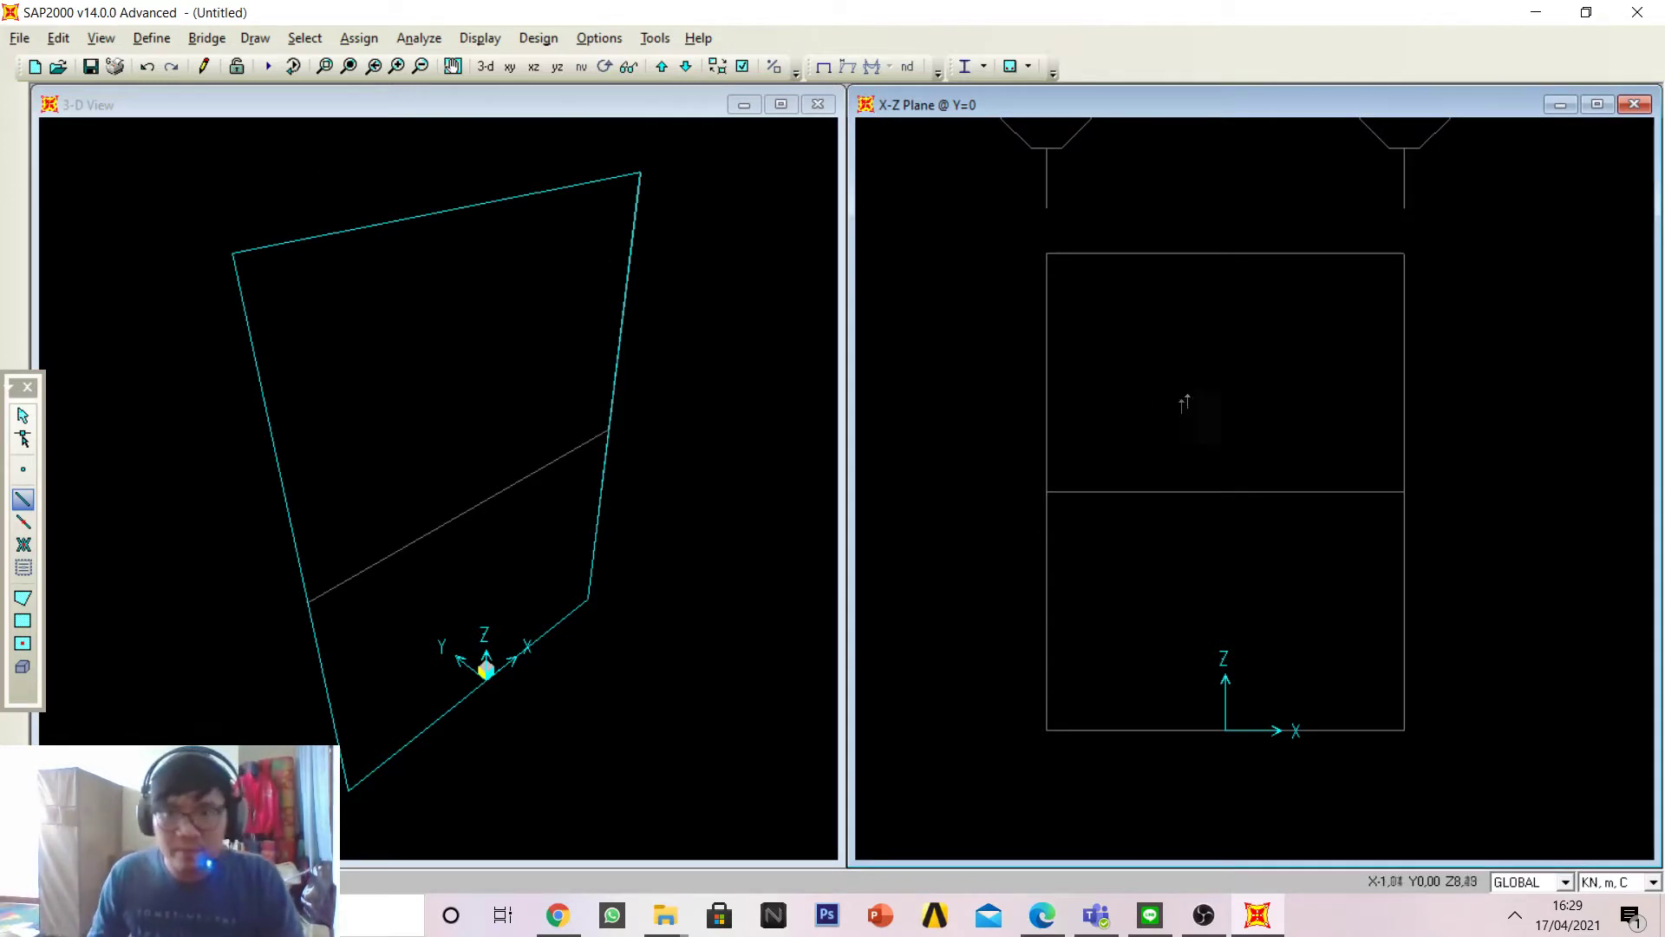
{"action": "key", "text": "Escape"}
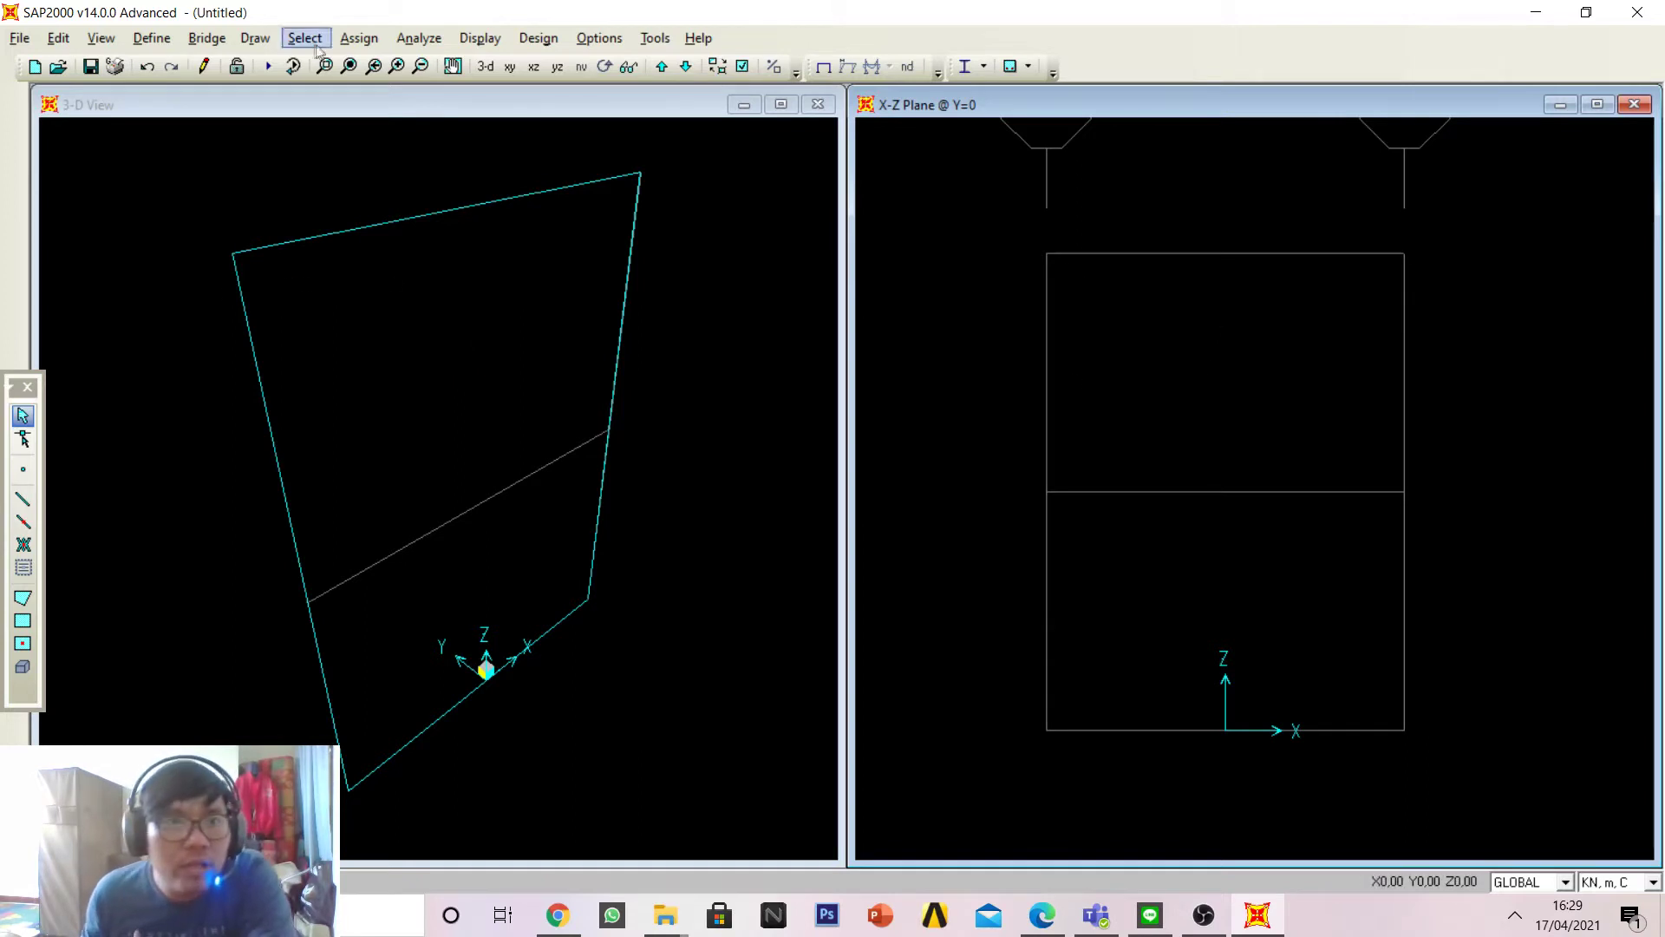
Step: Examine the E, A and I values given beside the frame figure in the textbook PDF, and return to SAP2000
{"action": "left_click", "coordinate": [154, 40]}
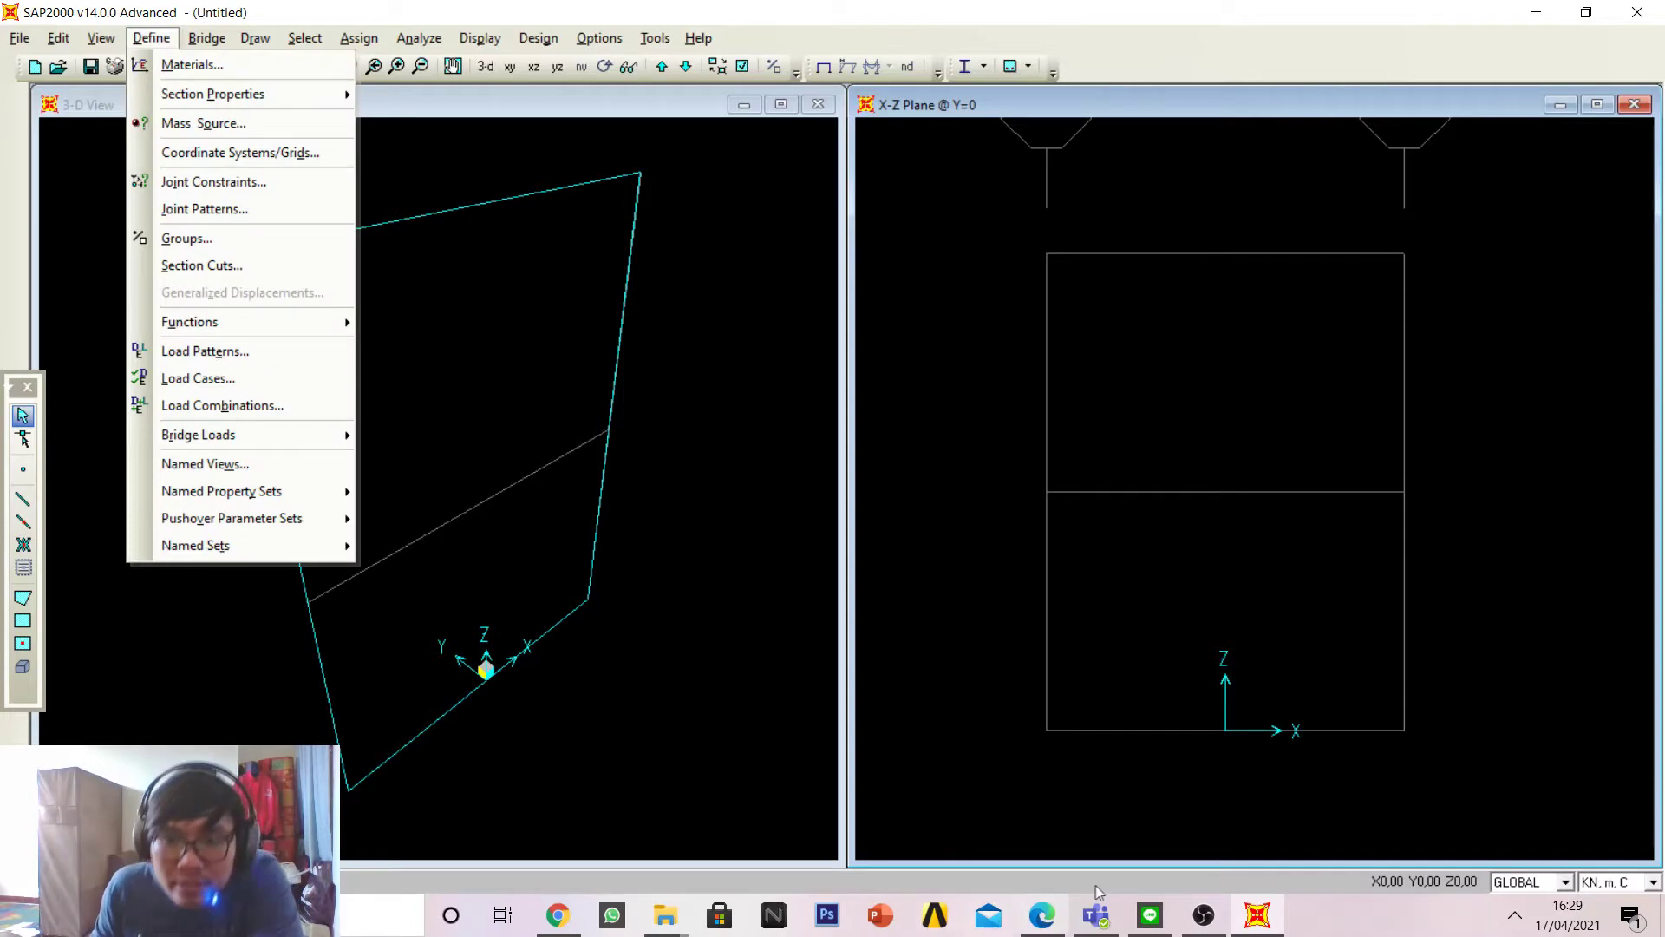
{"action": "left_click", "coordinate": [1066, 917]}
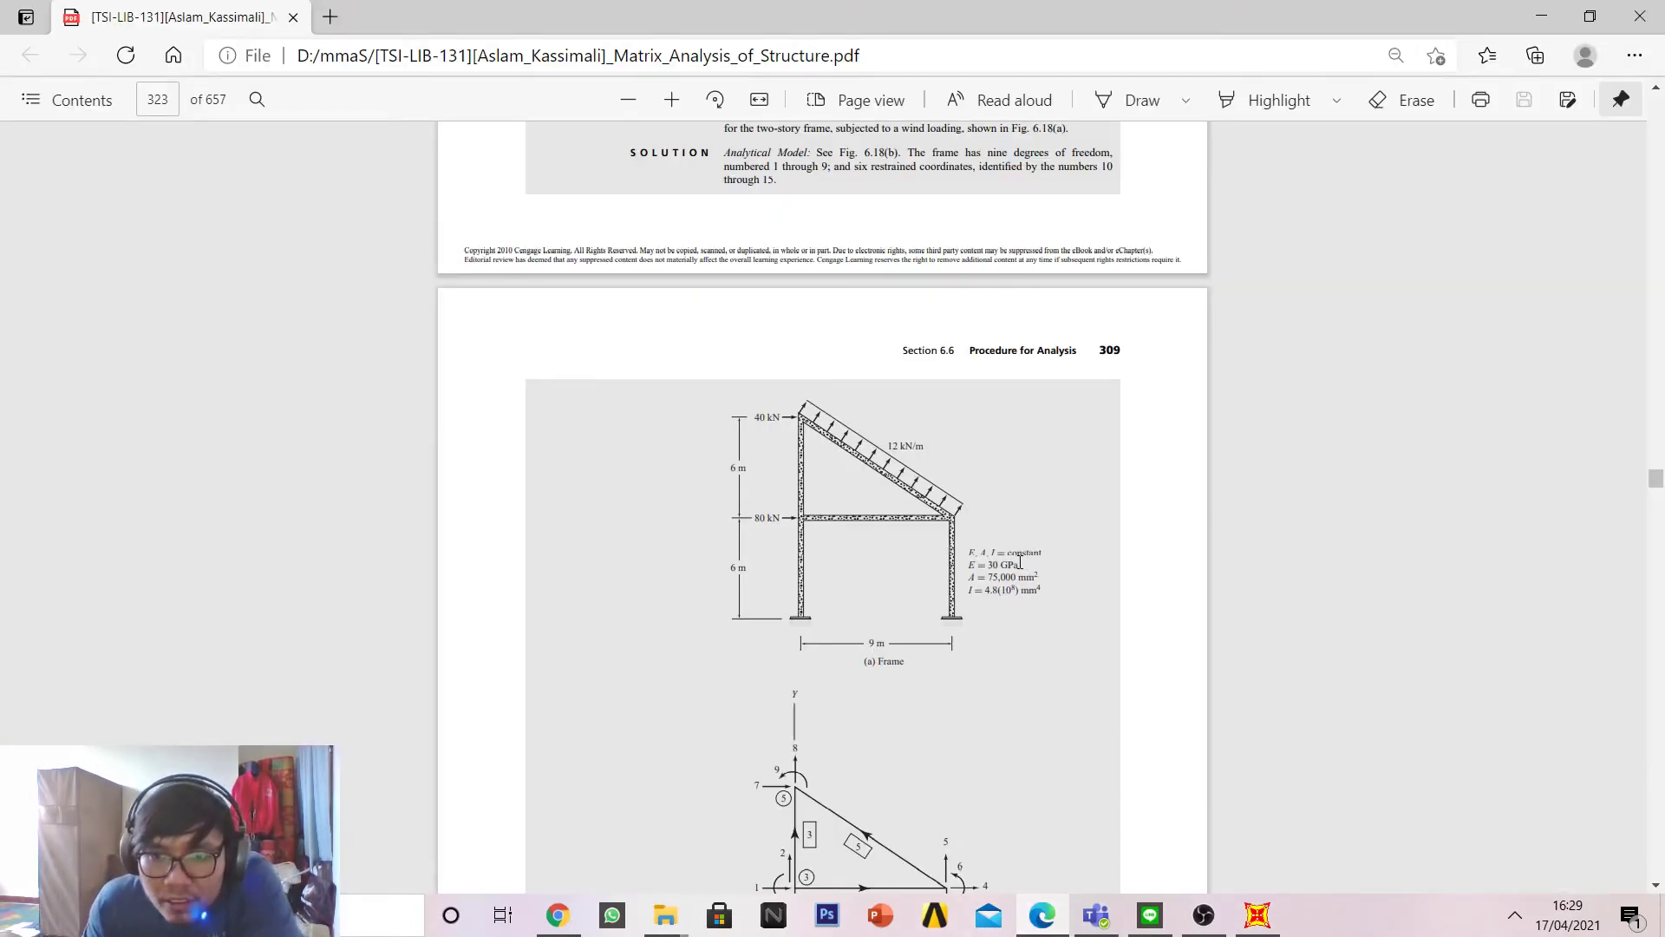
{"action": "left_click_drag", "start_coordinate": [1030, 564], "coordinate": [996, 564]}
{"action": "double_click", "coordinate": [994, 565]}
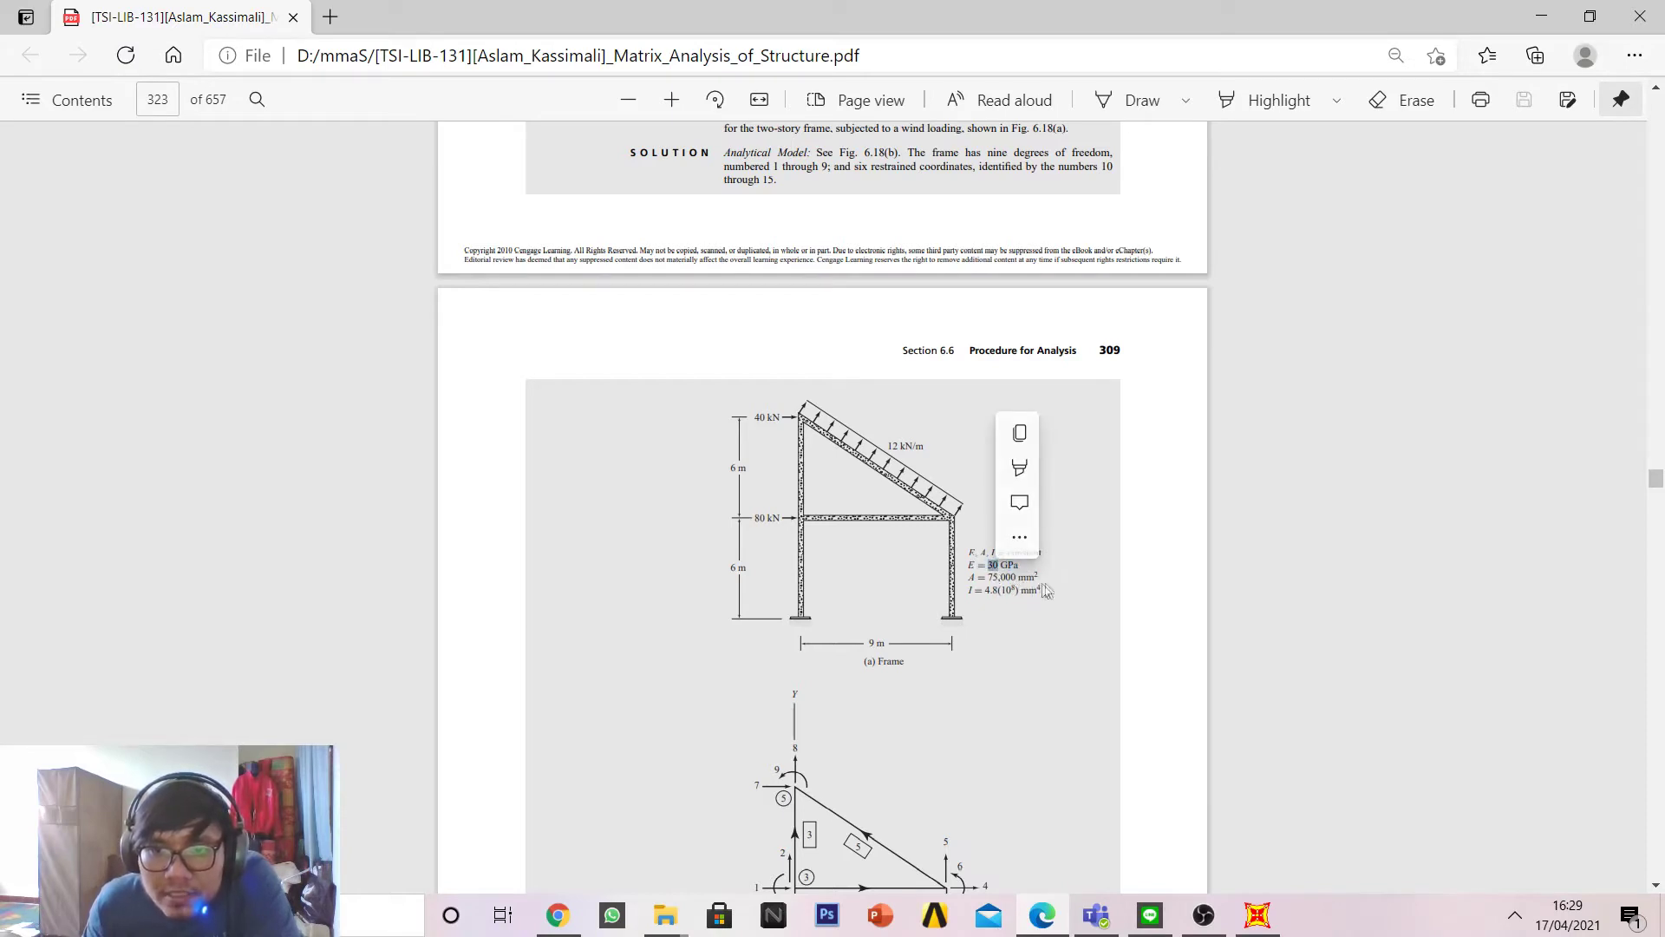
{"action": "mouse_move", "coordinate": [1056, 606]}
{"action": "left_mouse_down"}
{"action": "mouse_move", "coordinate": [974, 555]}
{"action": "mouse_move", "coordinate": [1038, 591]}
{"action": "left_mouse_up"}
{"action": "left_click", "coordinate": [1020, 600]}
{"action": "double_click", "coordinate": [1019, 598]}
{"action": "double_click", "coordinate": [1050, 591]}
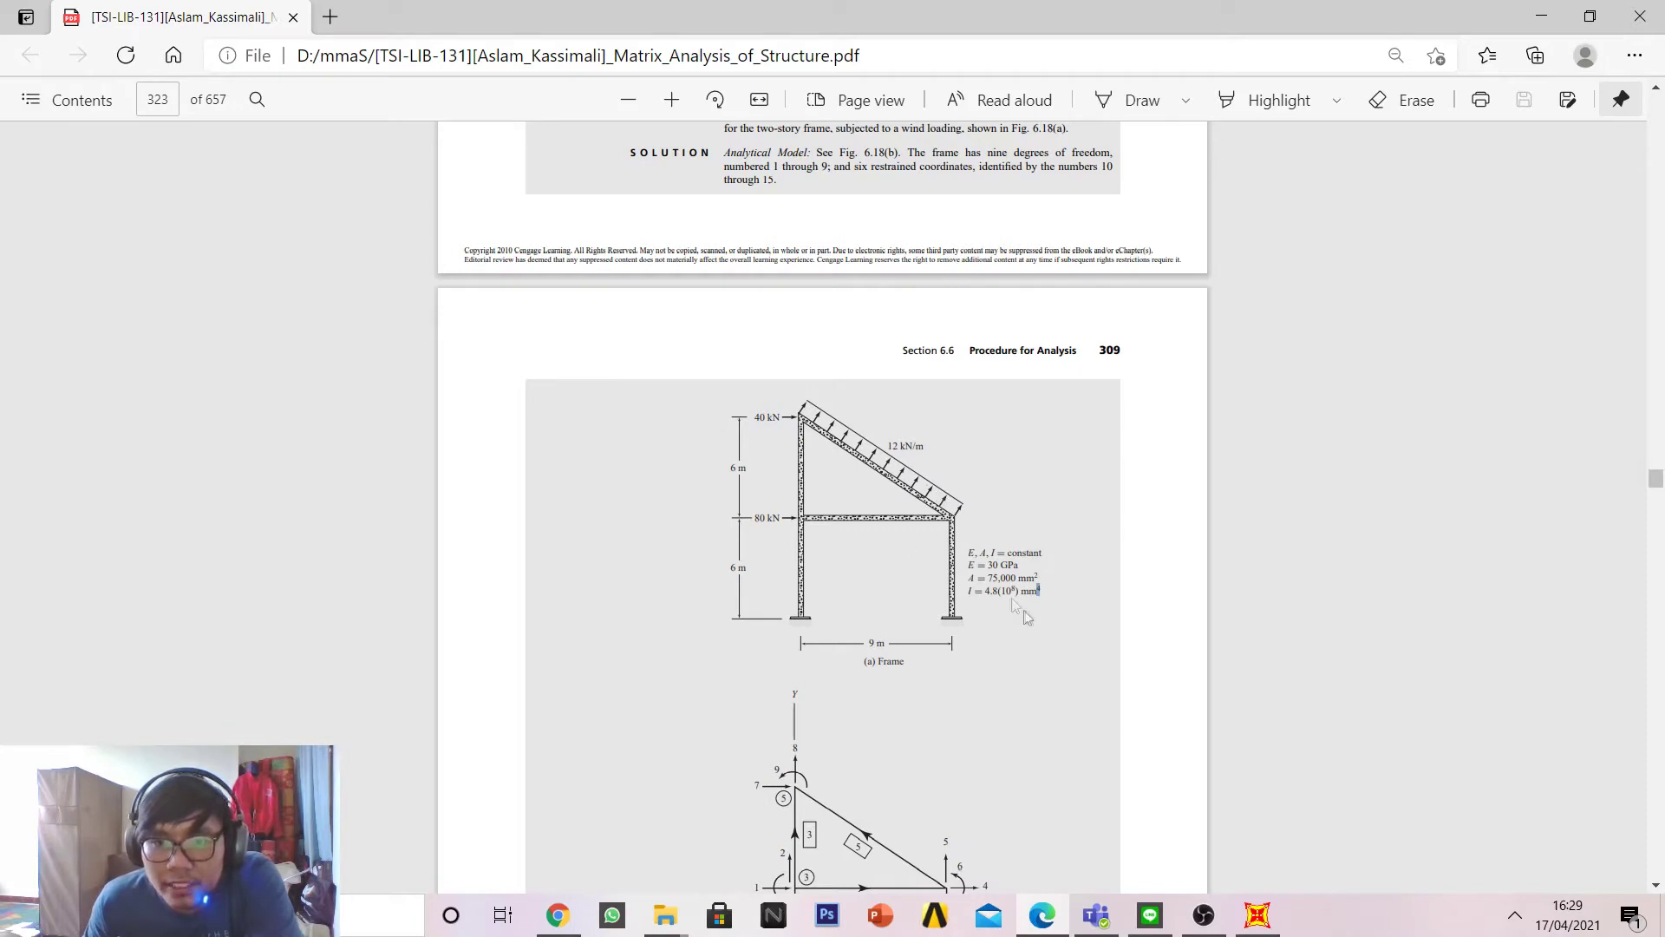
{"action": "left_click", "coordinate": [1257, 915]}
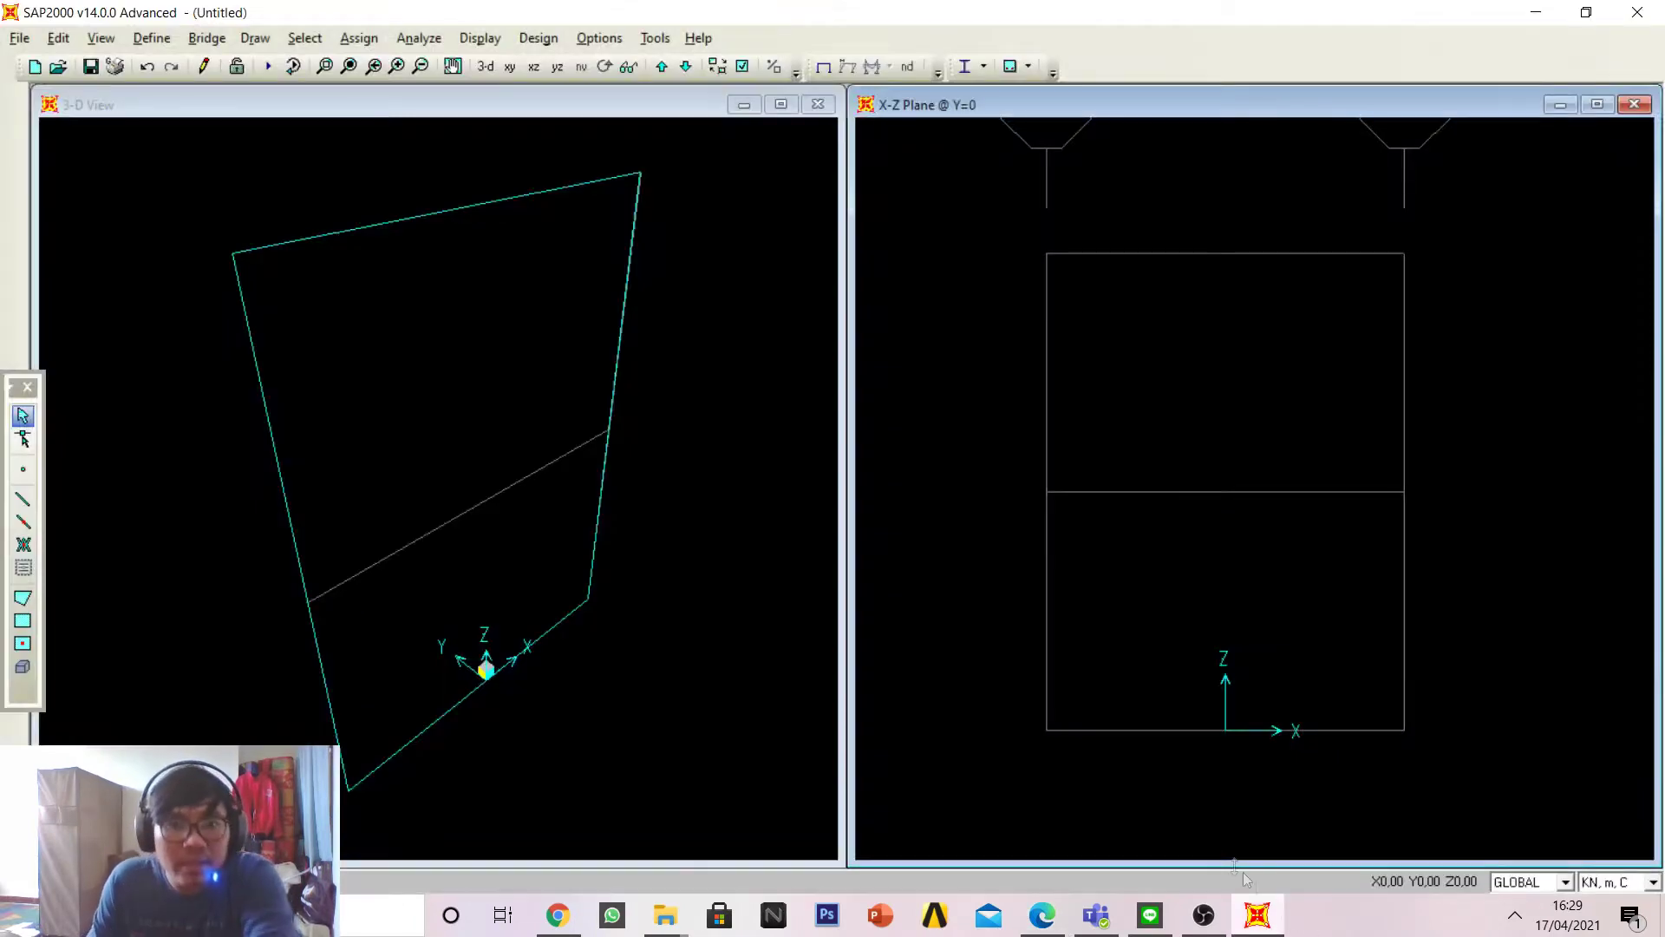
Step: Add a new material to the material definitions and set its type to Other
{"action": "left_click", "coordinate": [151, 38]}
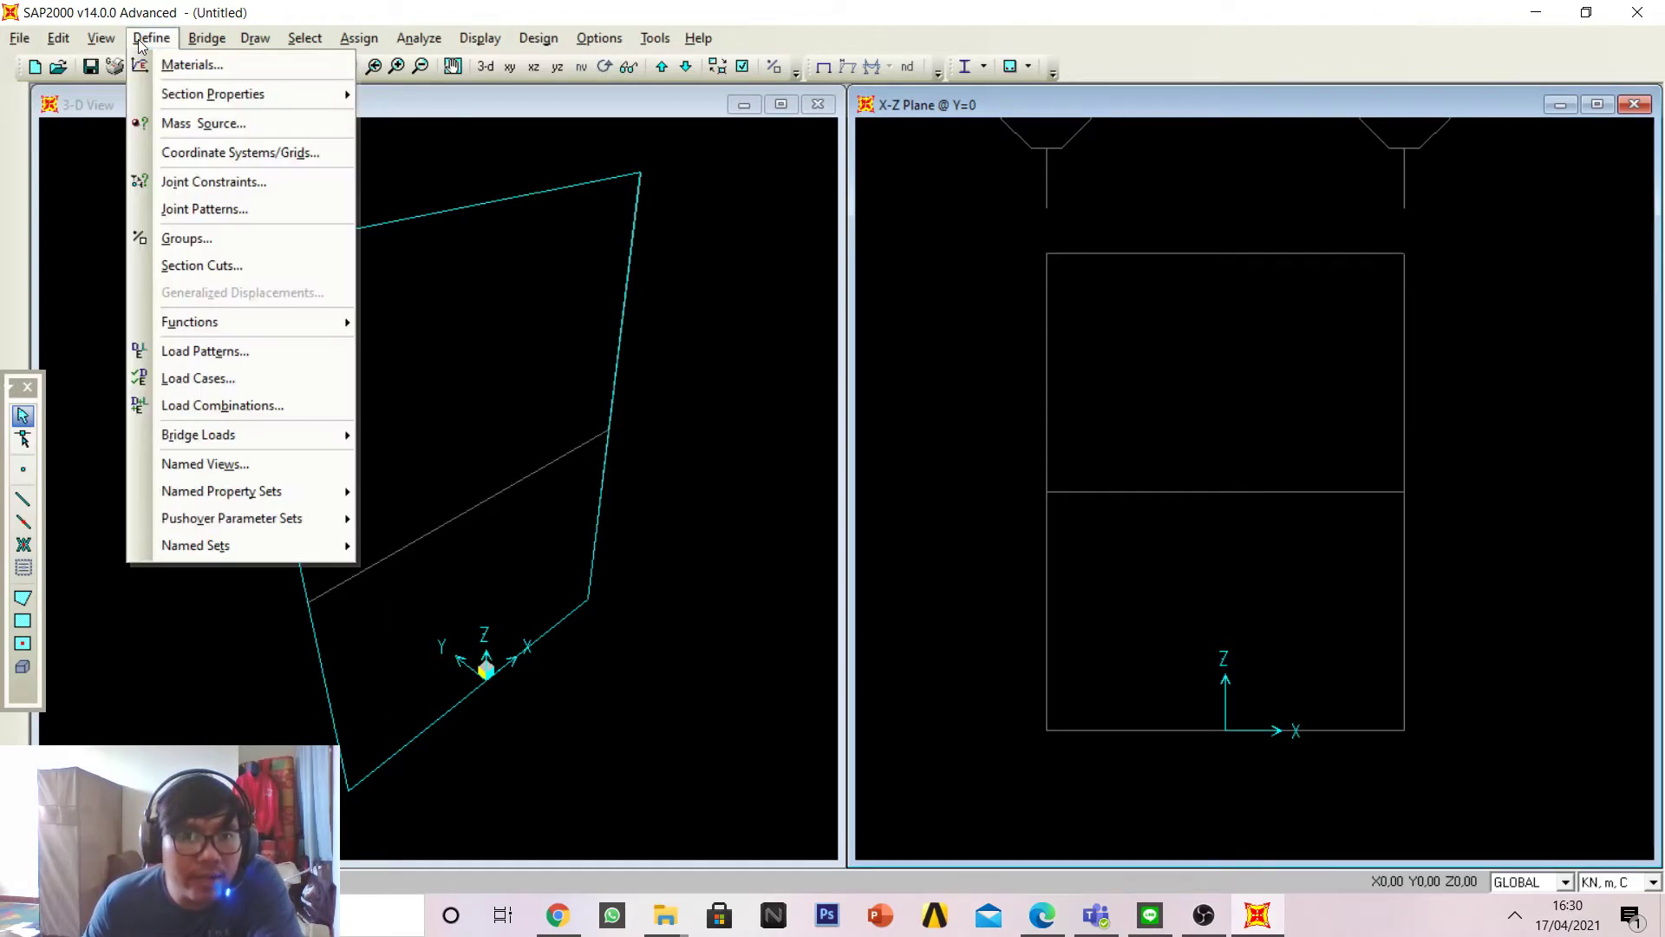
{"action": "left_click", "coordinate": [222, 67]}
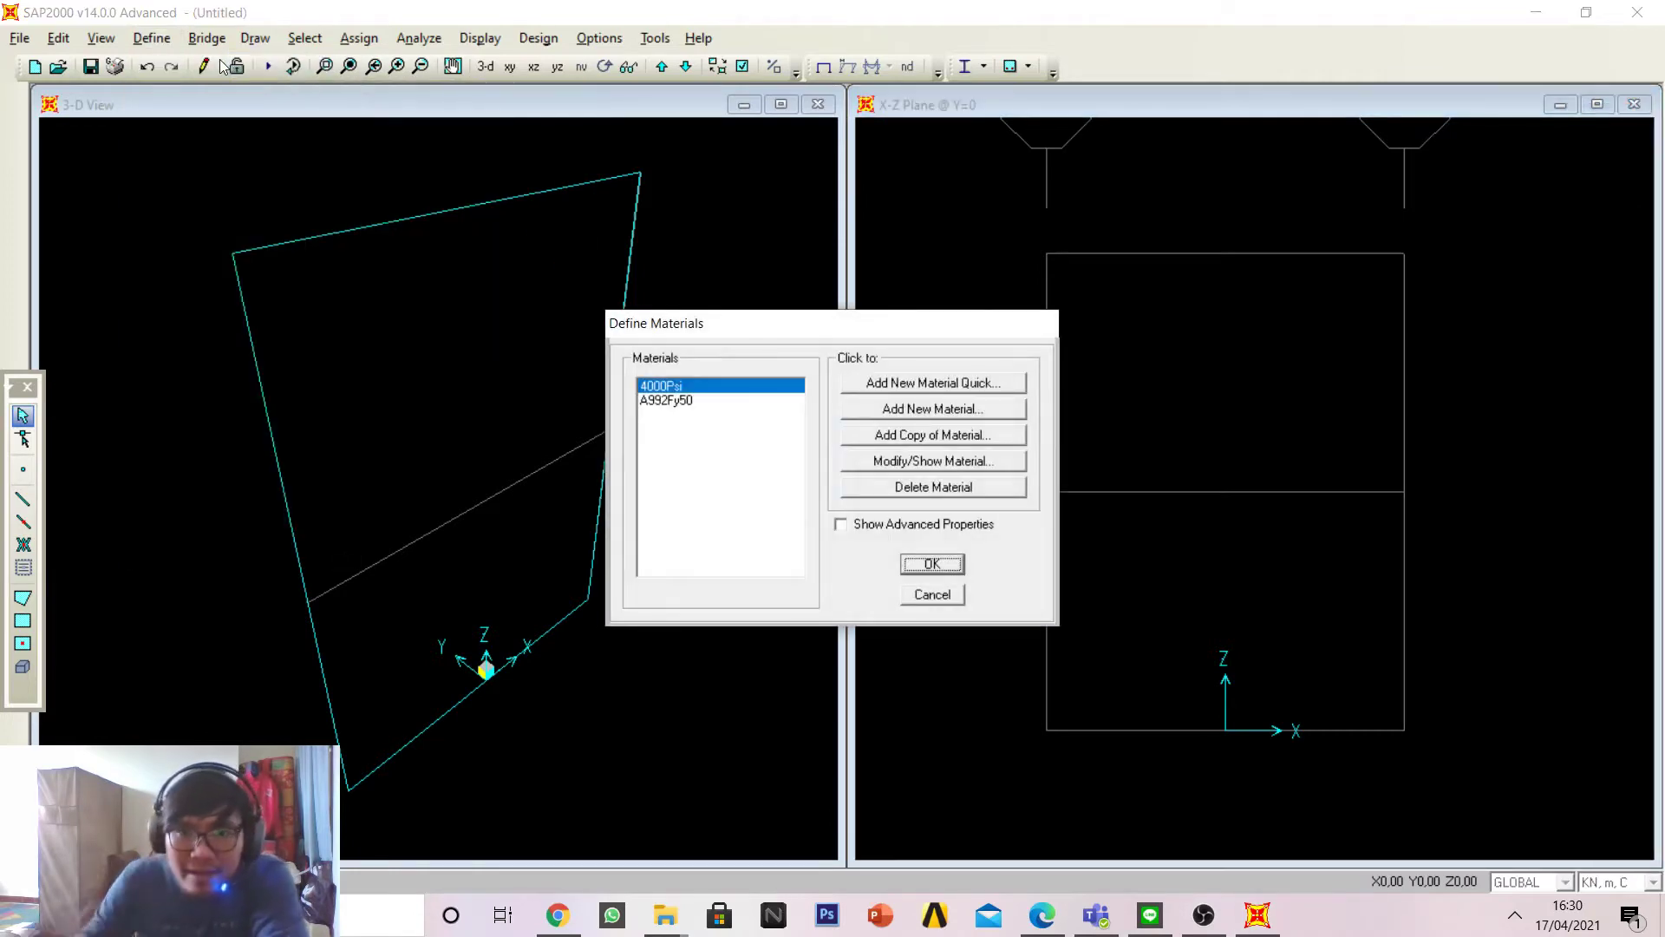
{"action": "left_click", "coordinate": [944, 411]}
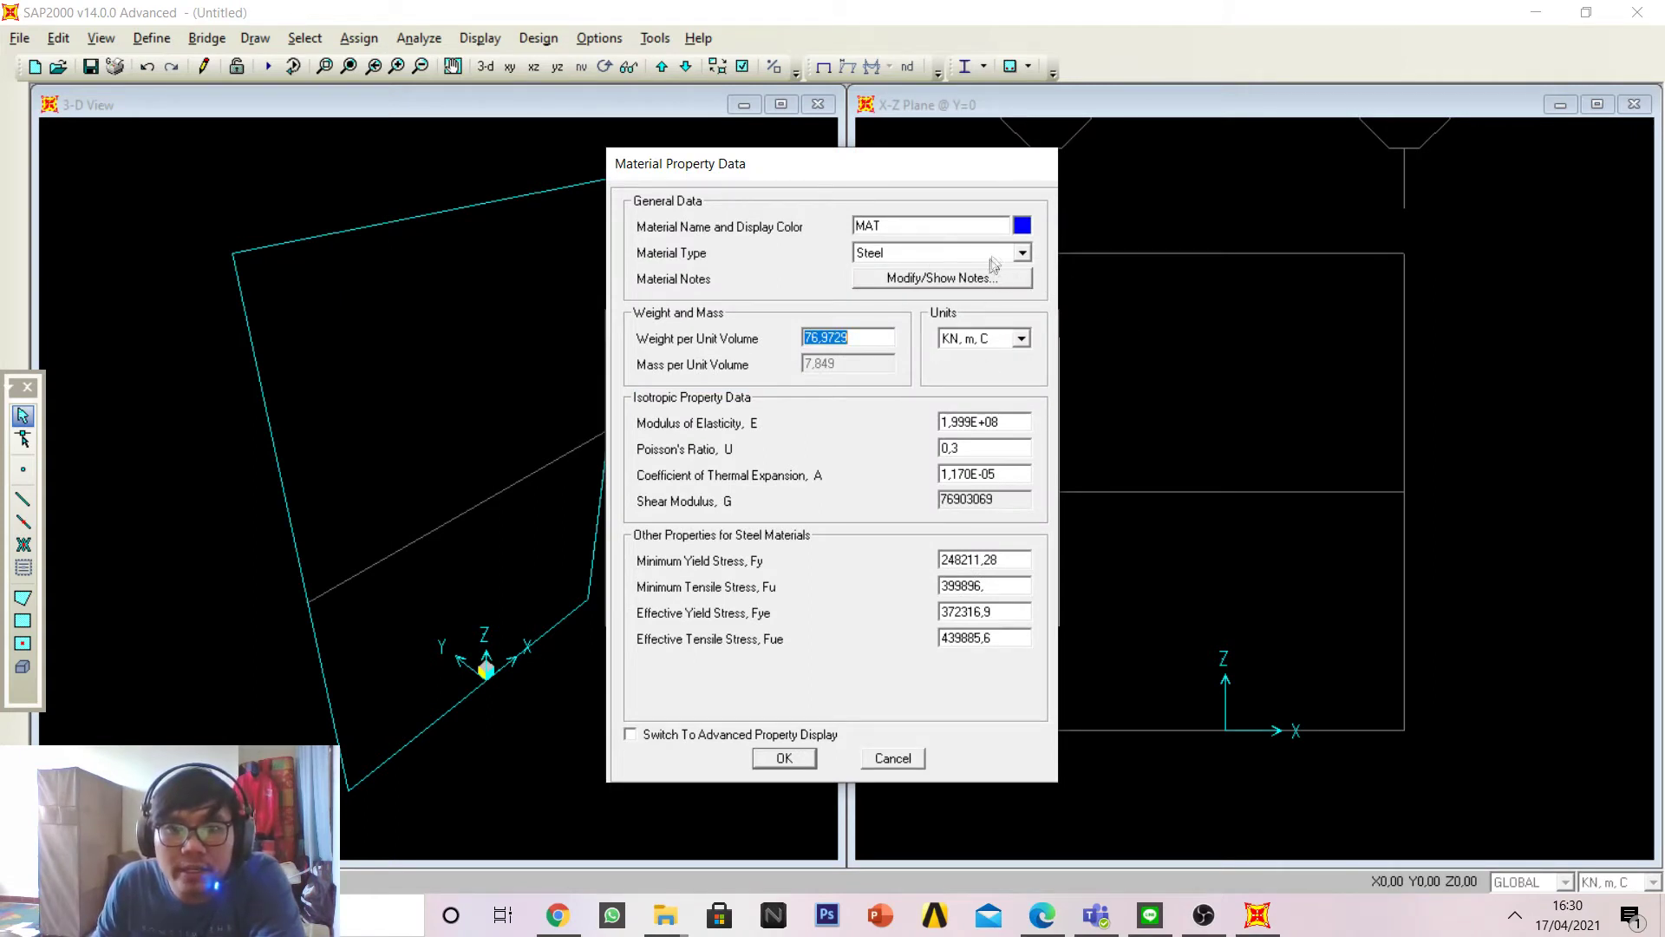
{"action": "left_click", "coordinate": [1024, 253]}
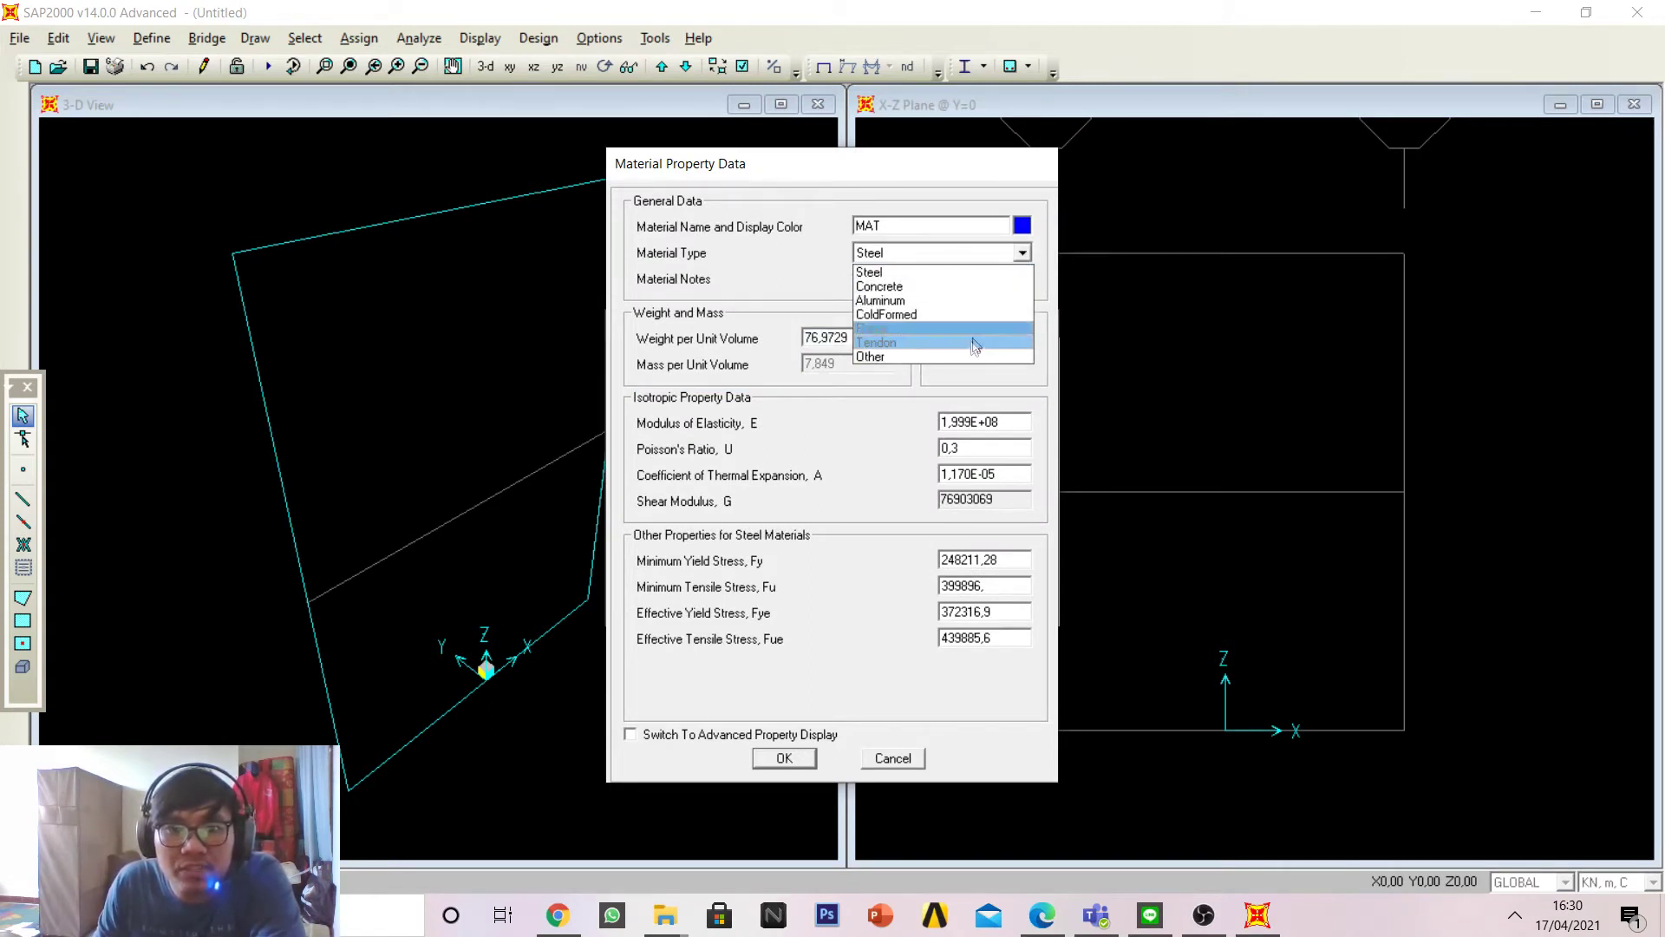
{"action": "left_click", "coordinate": [886, 357]}
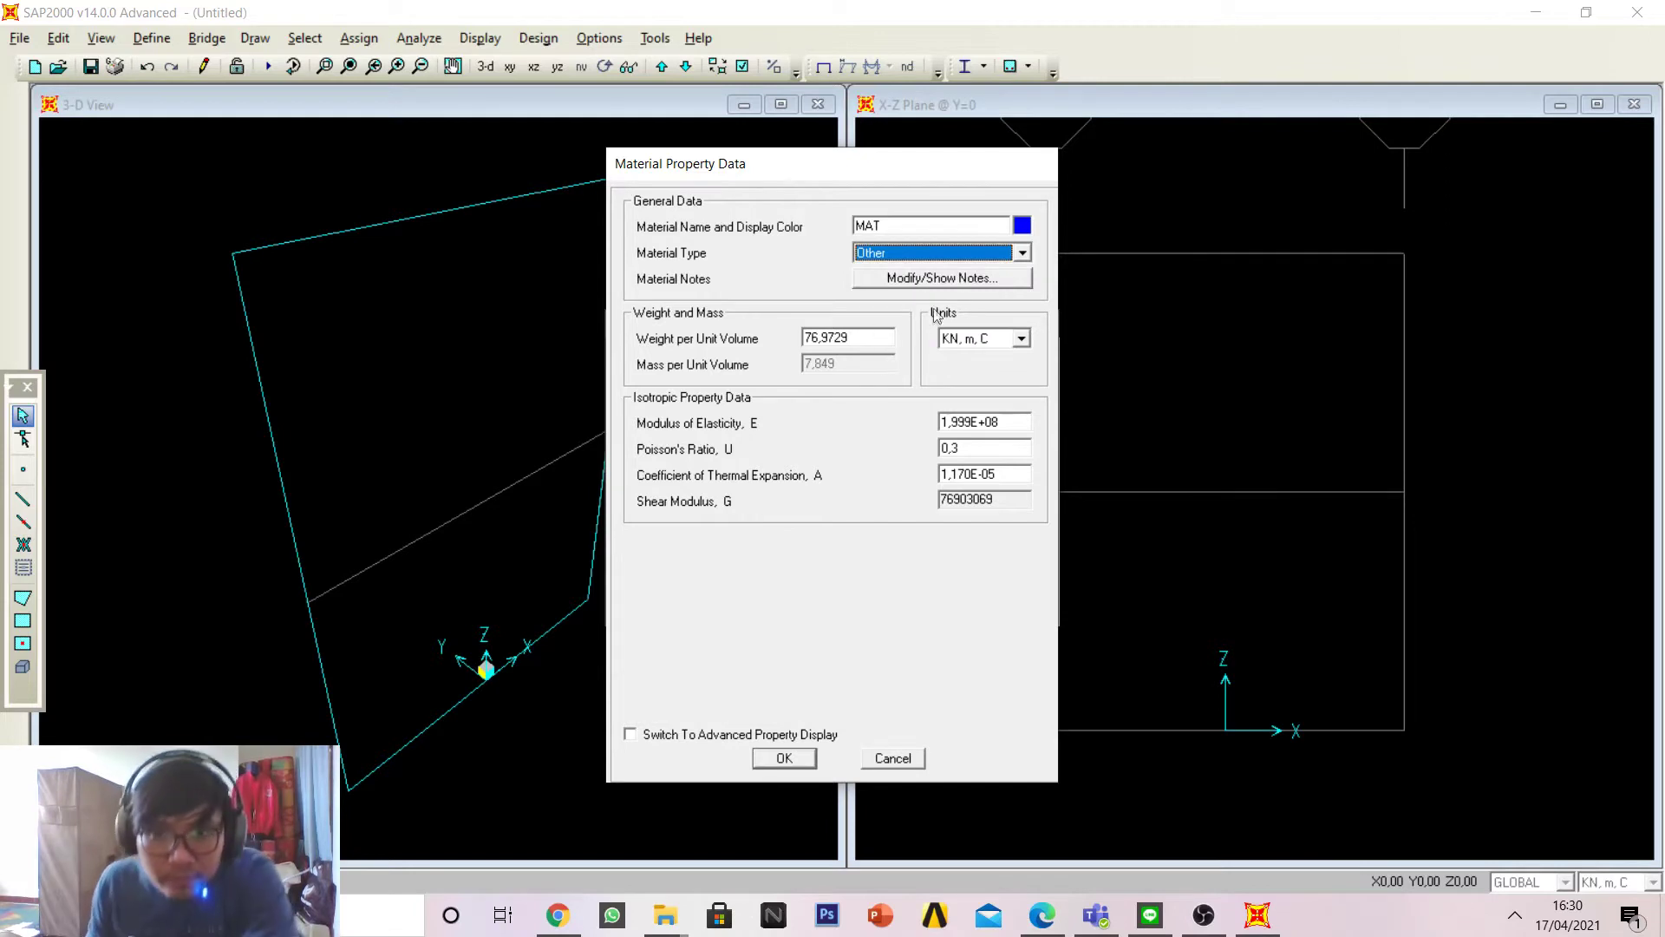
Step: Clear the material's modulus of elasticity E and open the formula calculator for it with units KN, m, C
{"action": "left_click", "coordinate": [878, 336]}
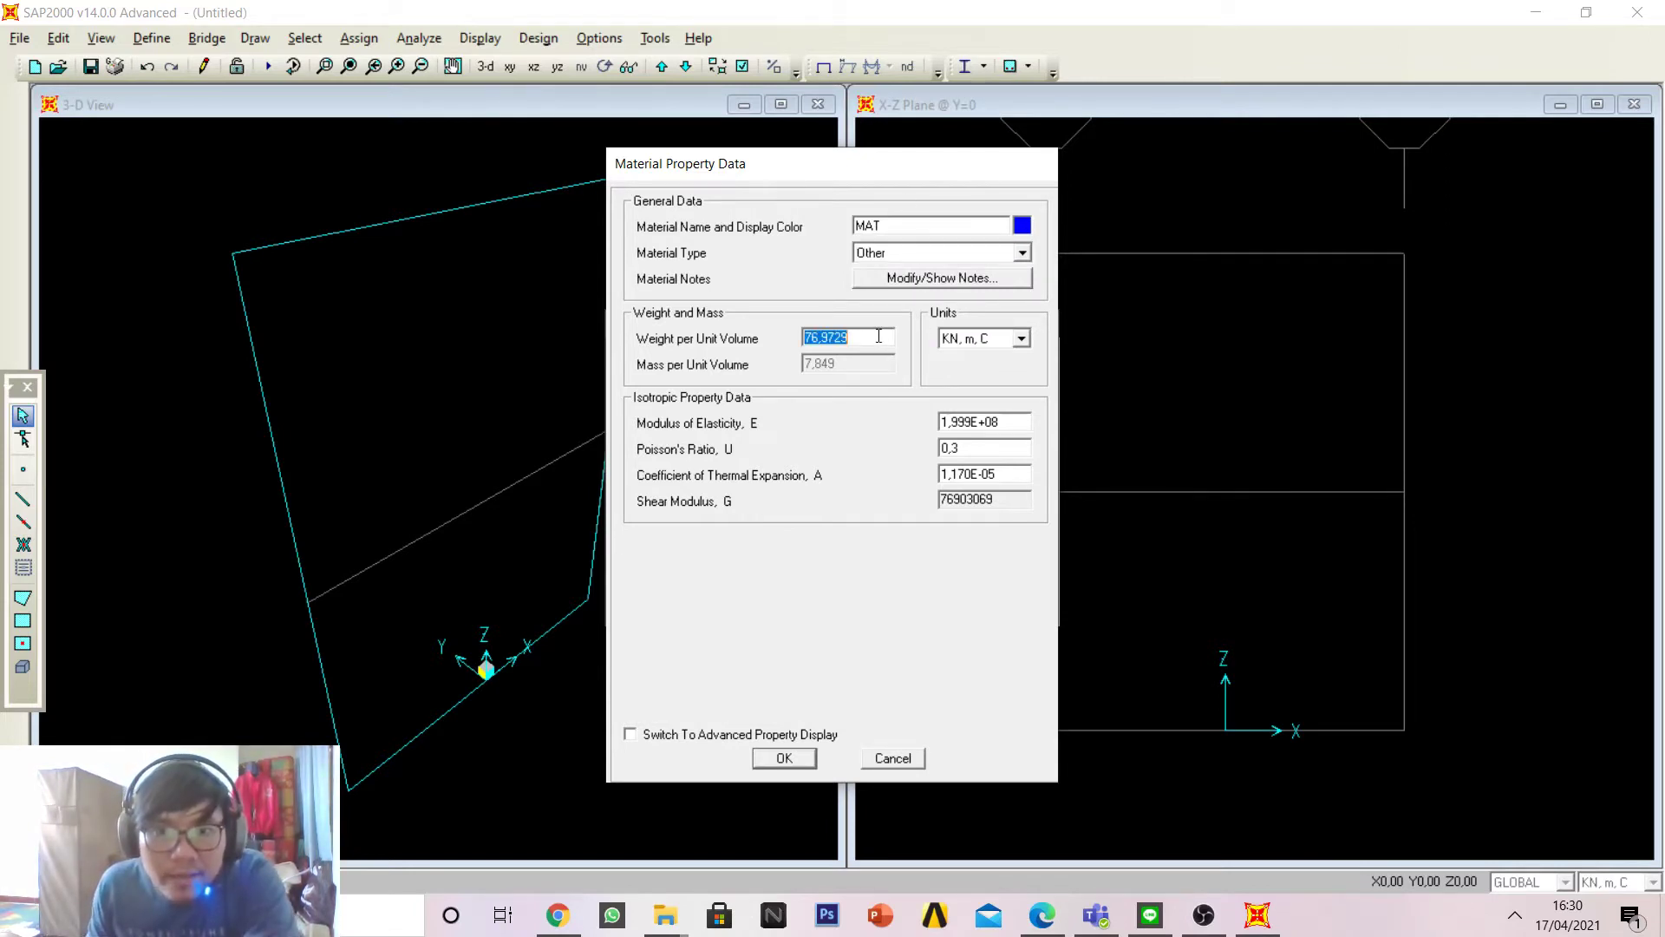
{"action": "left_click", "coordinate": [963, 422]}
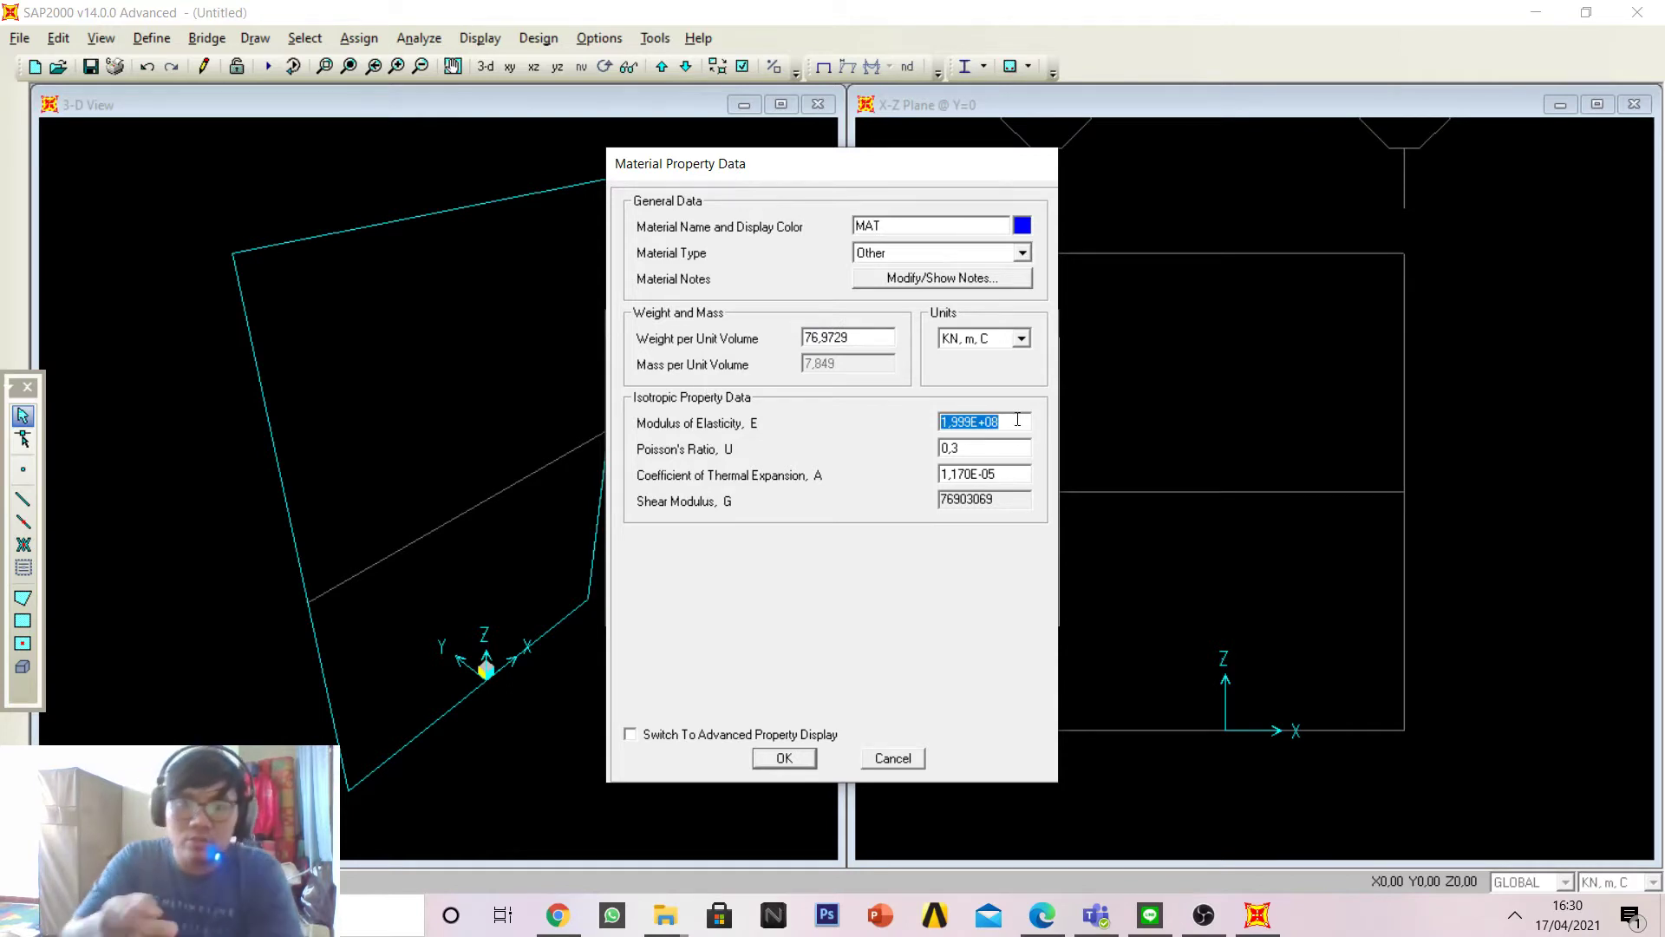
{"action": "key", "text": "BackSpace"}
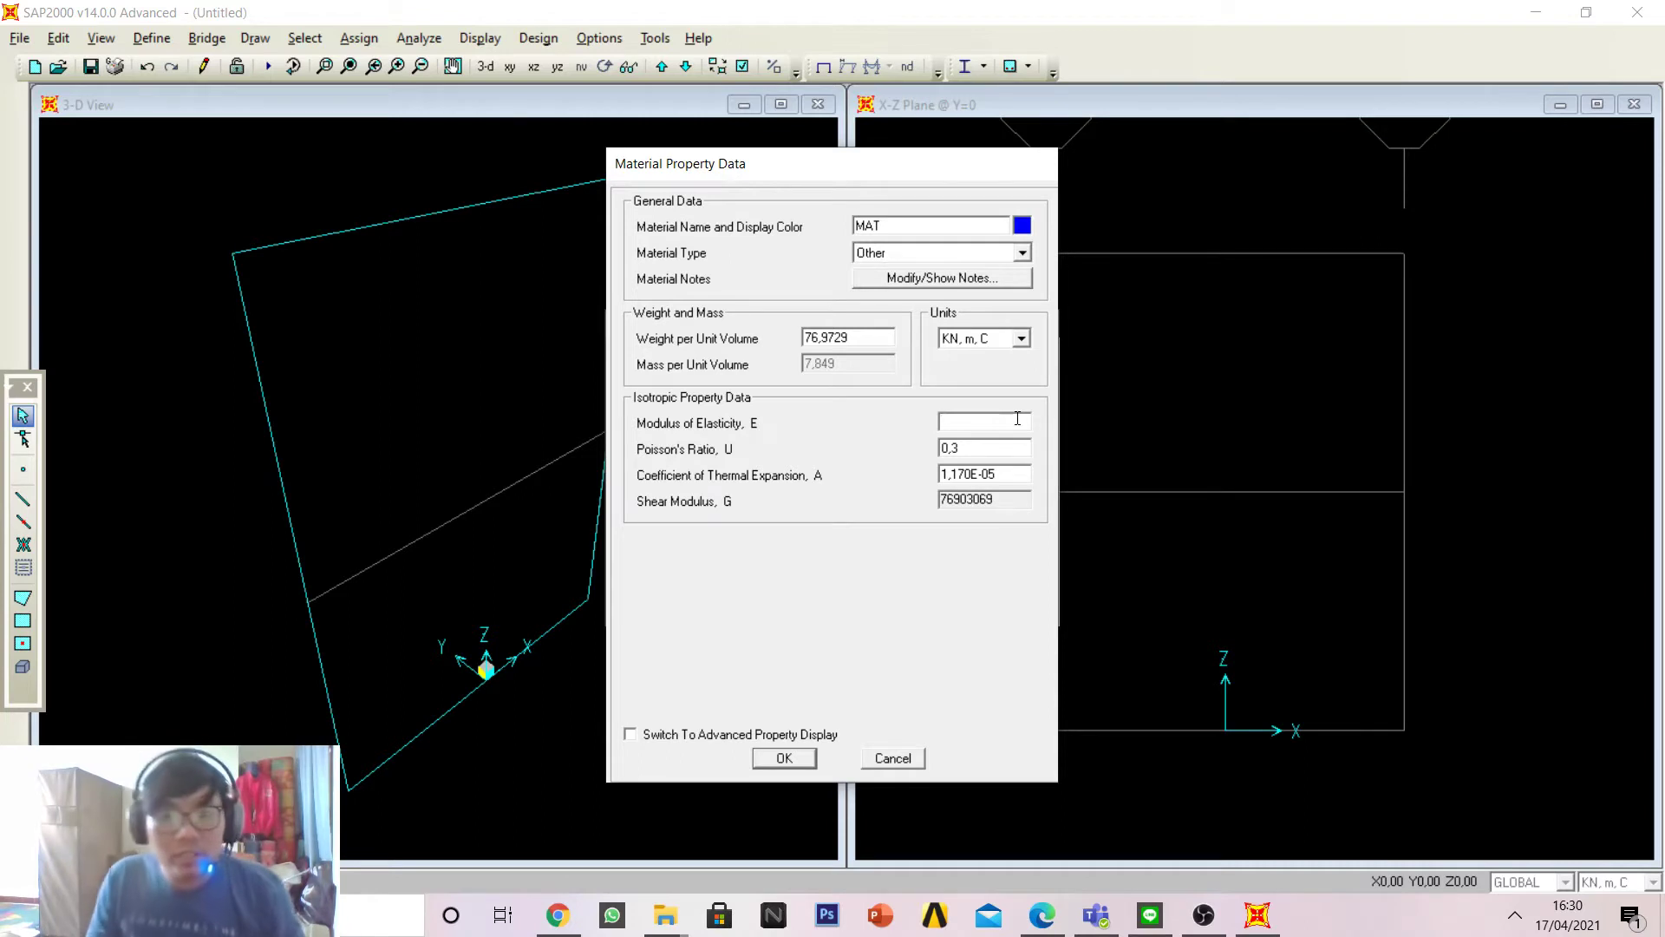
{"action": "double_click", "coordinate": [1016, 419], "text": "shift"}
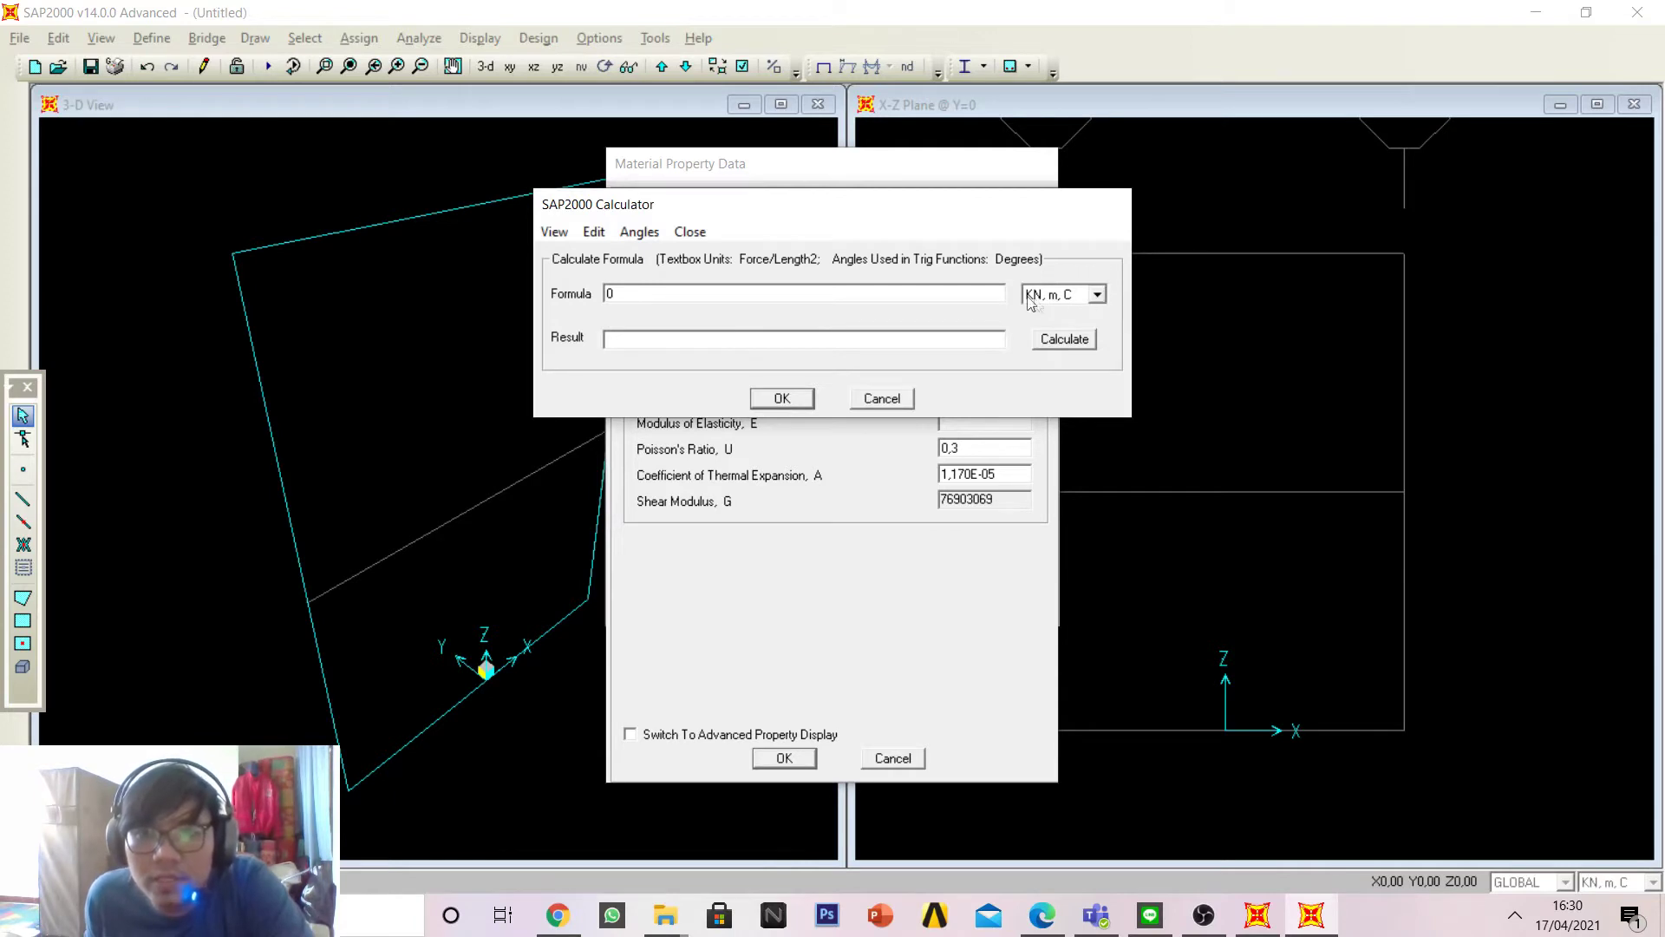
{"action": "left_click", "coordinate": [1098, 294]}
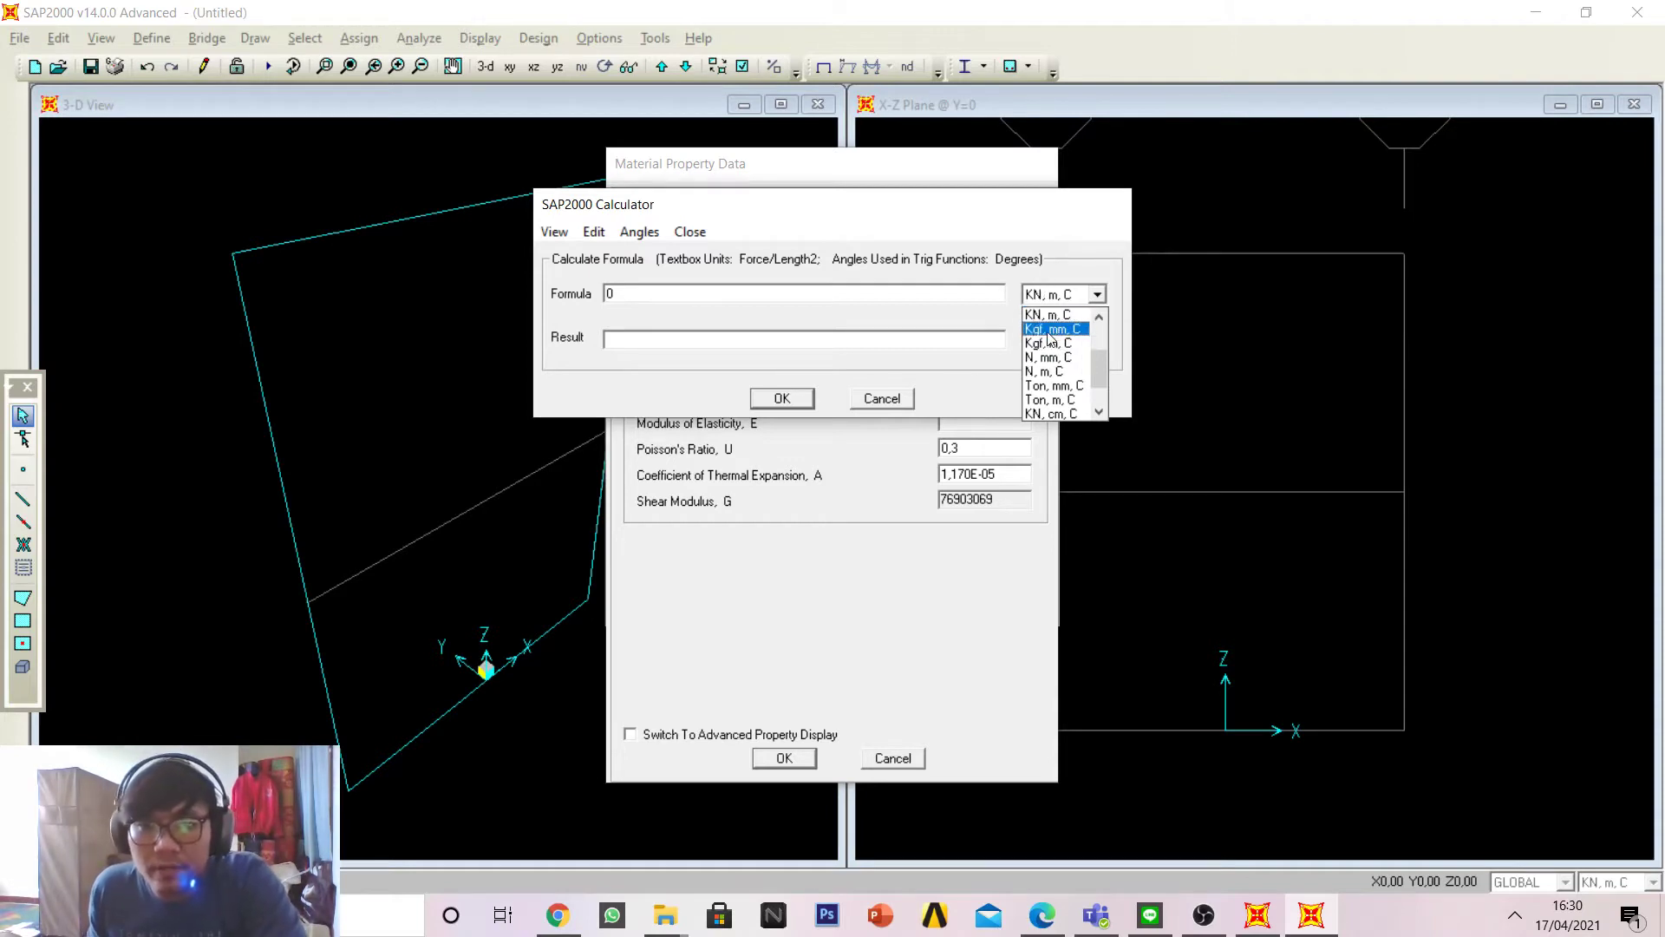
{"action": "left_click", "coordinate": [1058, 315]}
{"action": "left_click", "coordinate": [858, 298]}
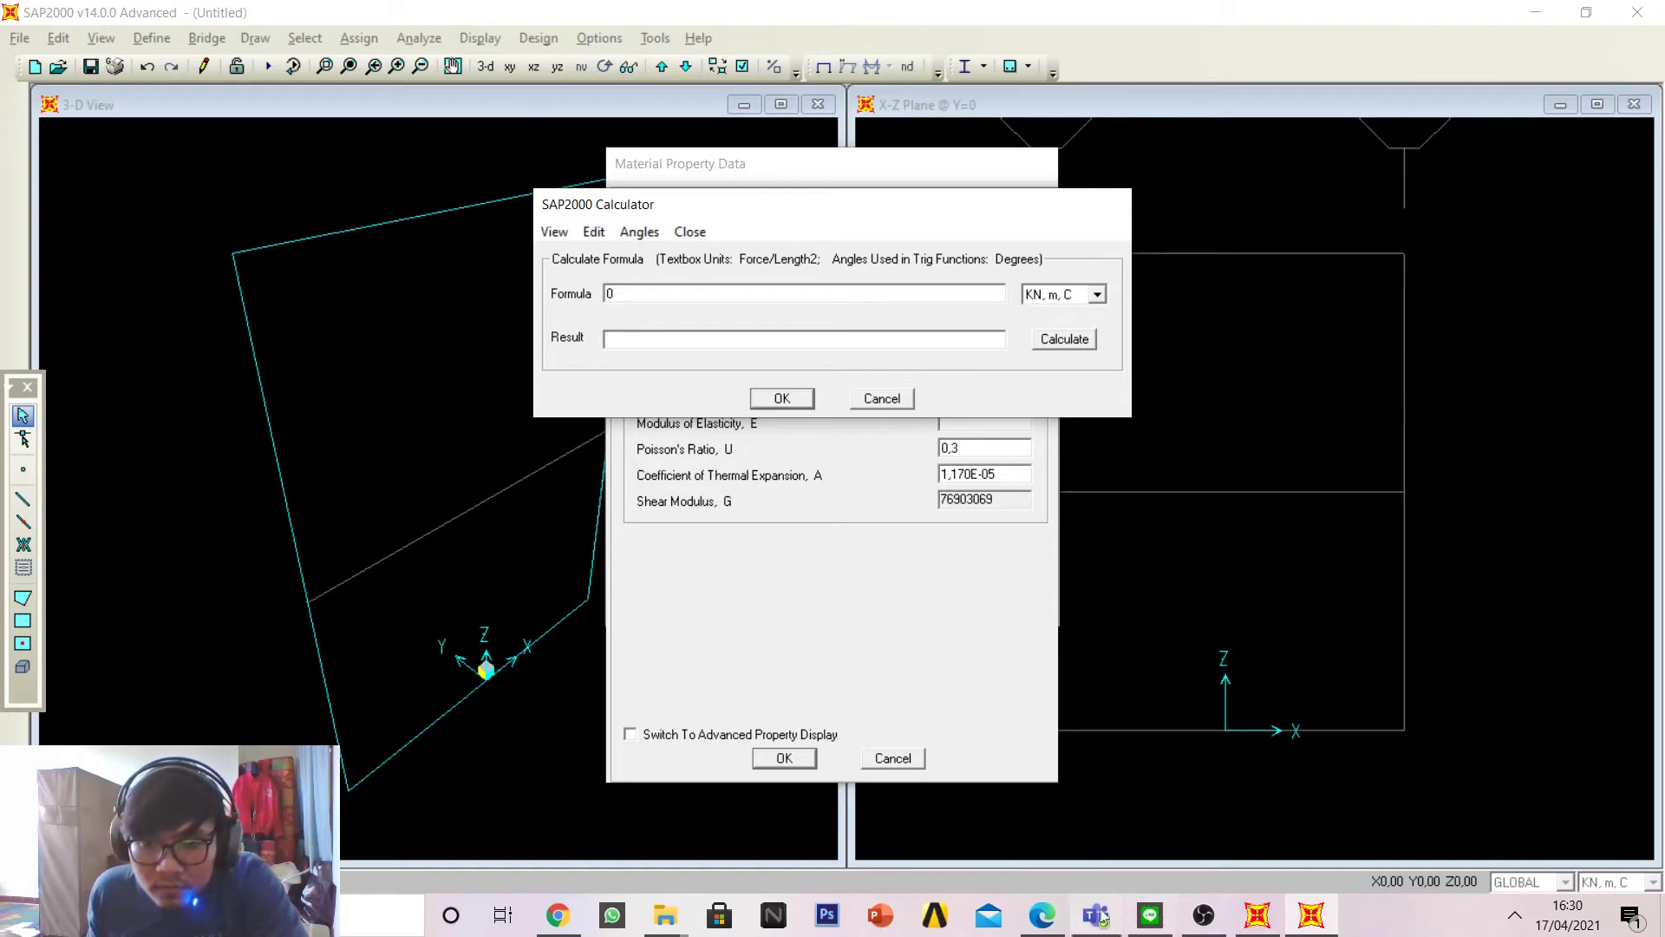
Step: Check E in the textbook PDF, set the modulus of elasticity to 30000000 in KN, m, C, and save the material in SAP2000
{"action": "left_click", "coordinate": [1042, 915]}
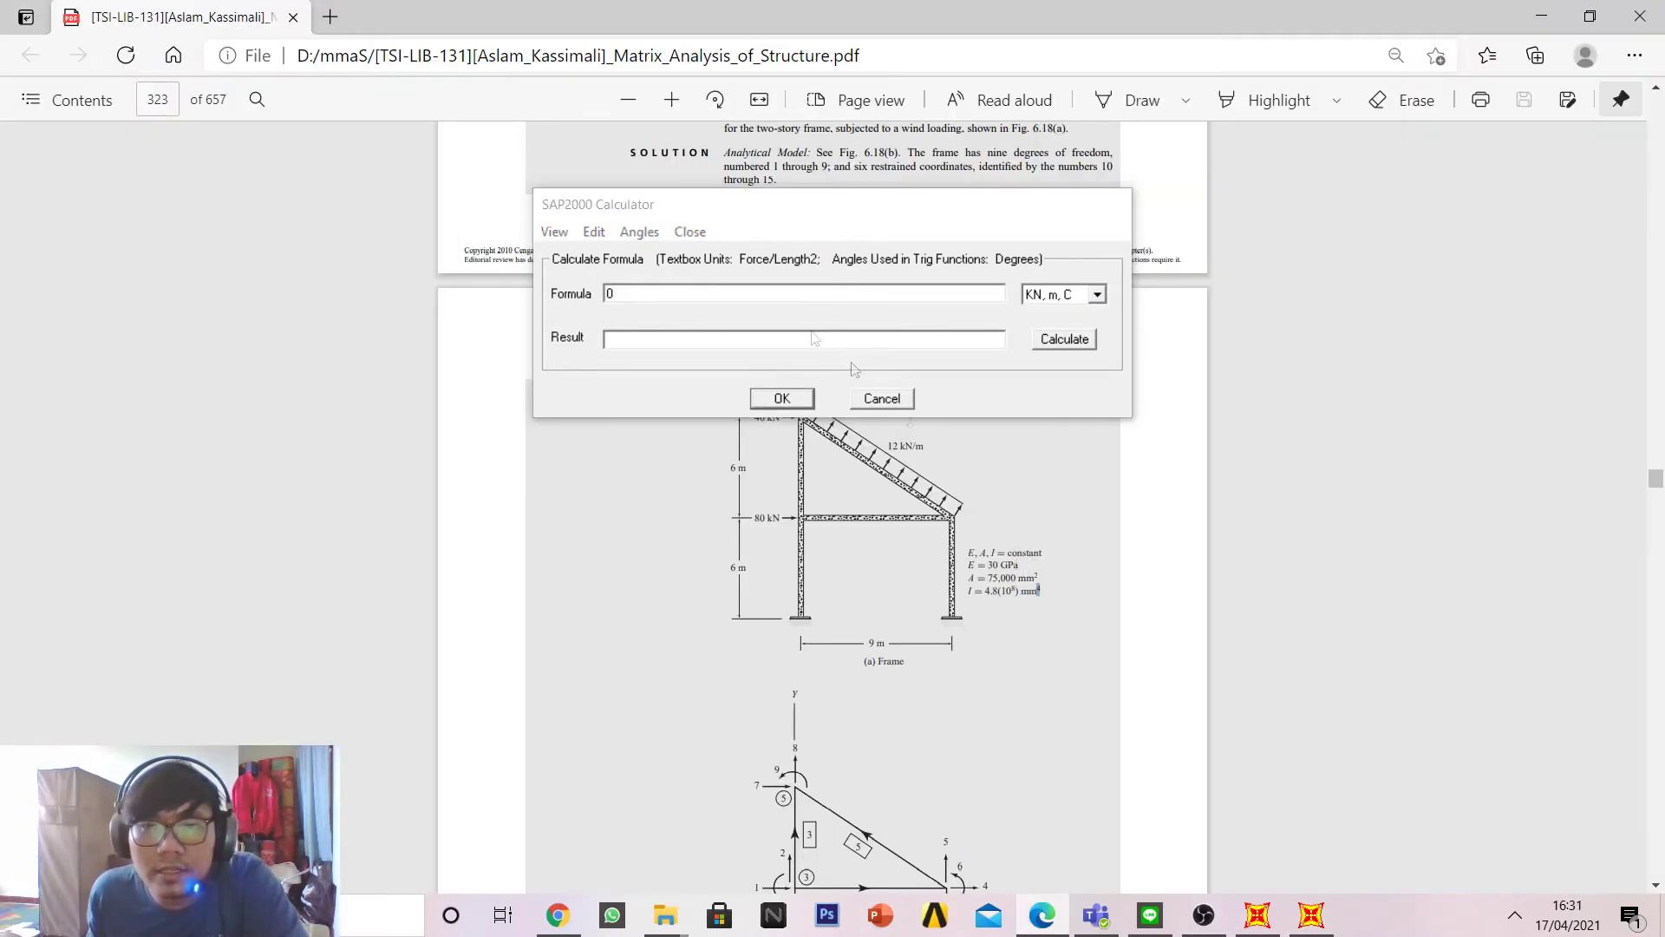
{"action": "left_click", "coordinate": [756, 295]}
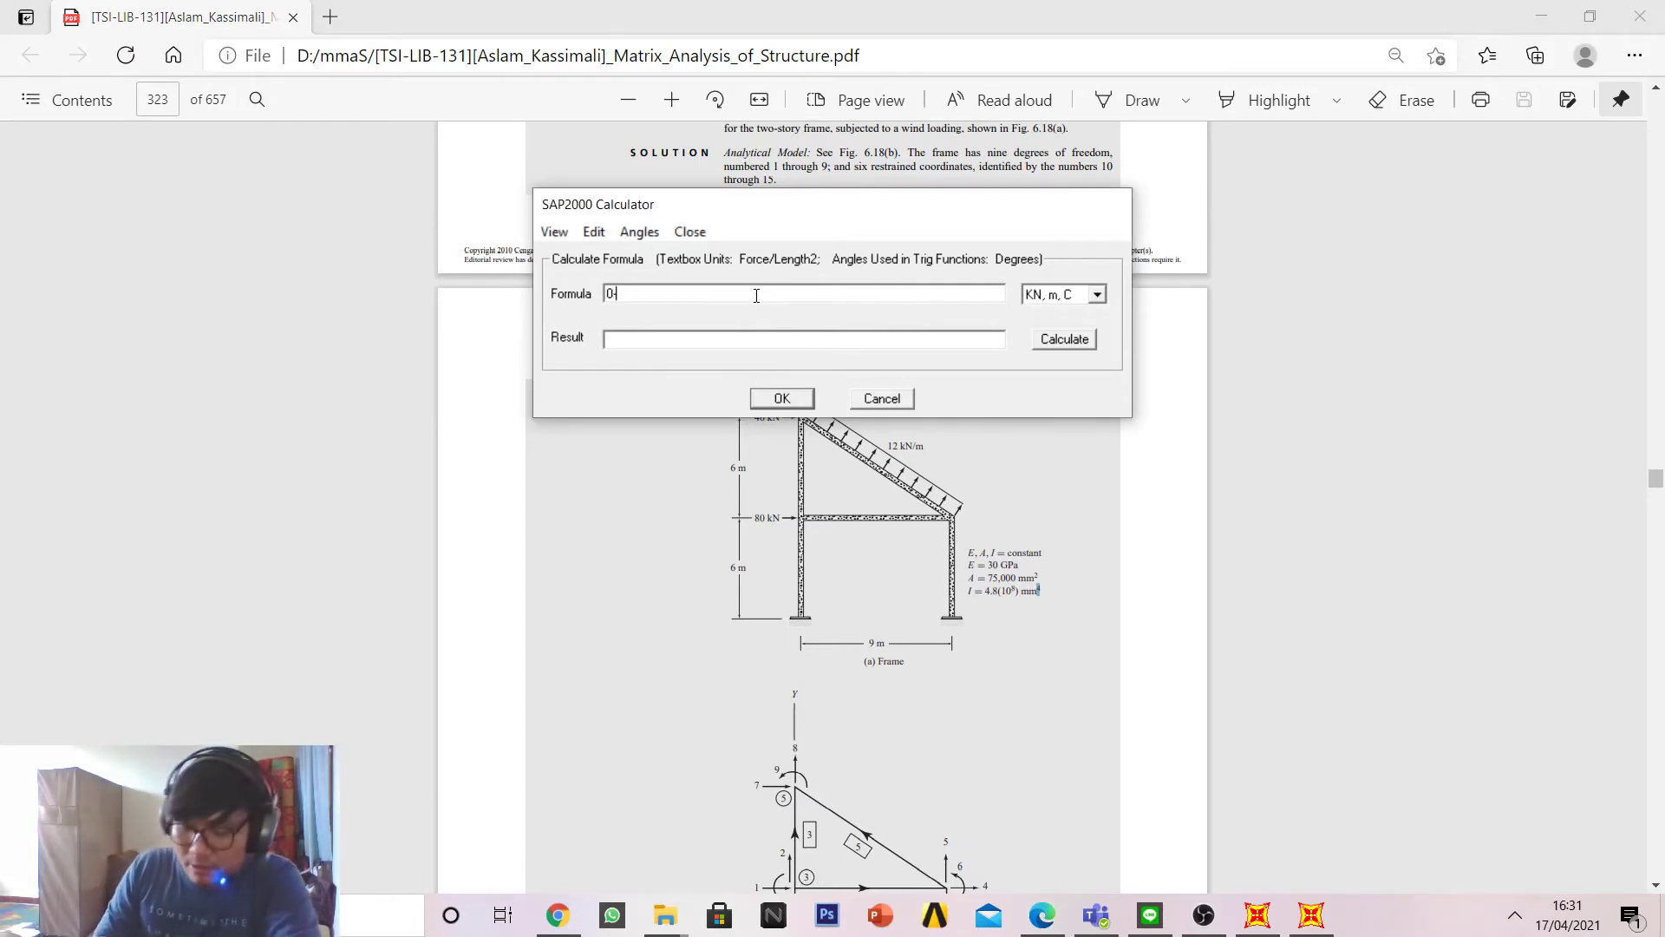
{"action": "key", "text": "BackSpace"}
{"action": "type", "text": "30000000"}
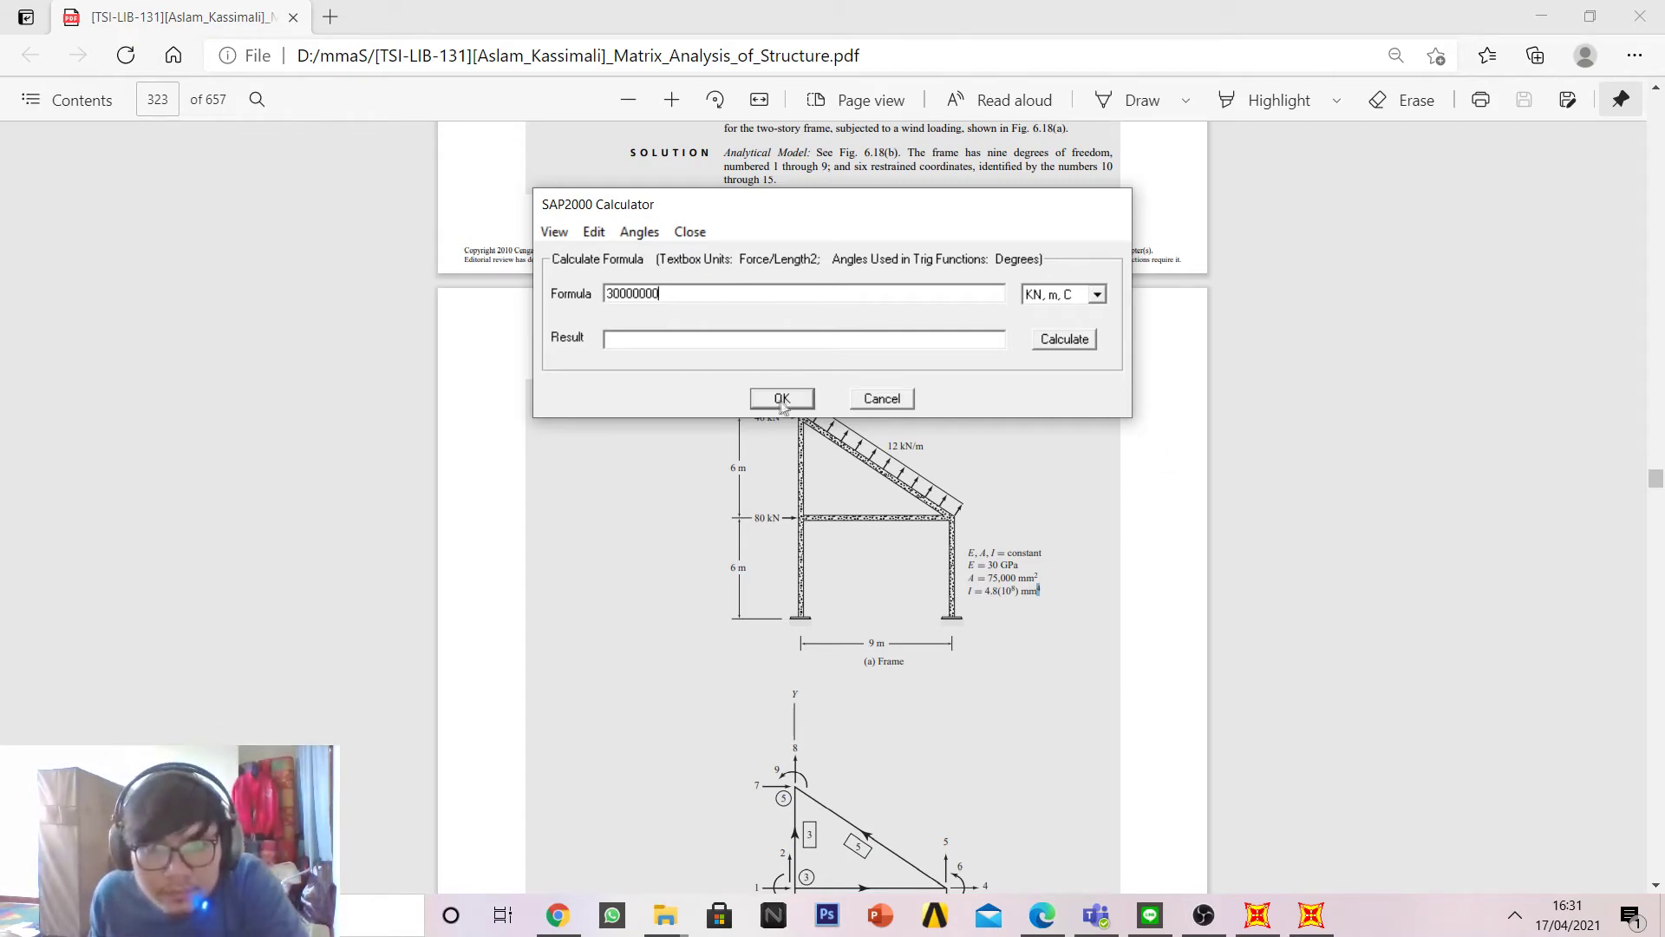
{"action": "left_click", "coordinate": [781, 399]}
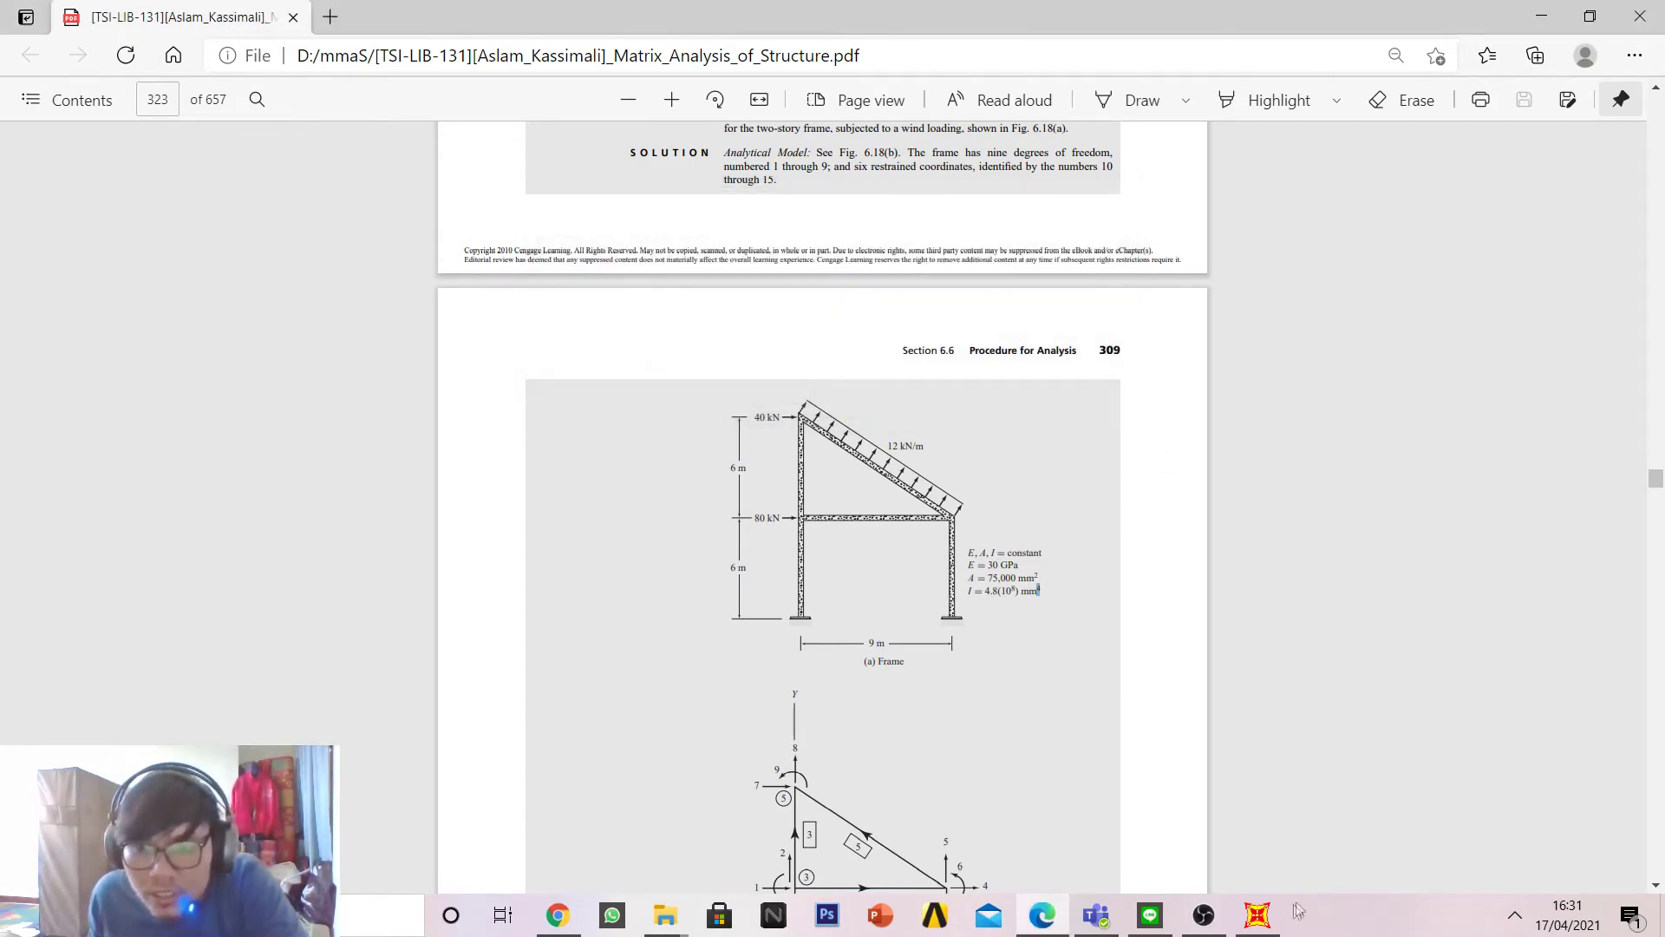
{"action": "left_click", "coordinate": [1262, 916]}
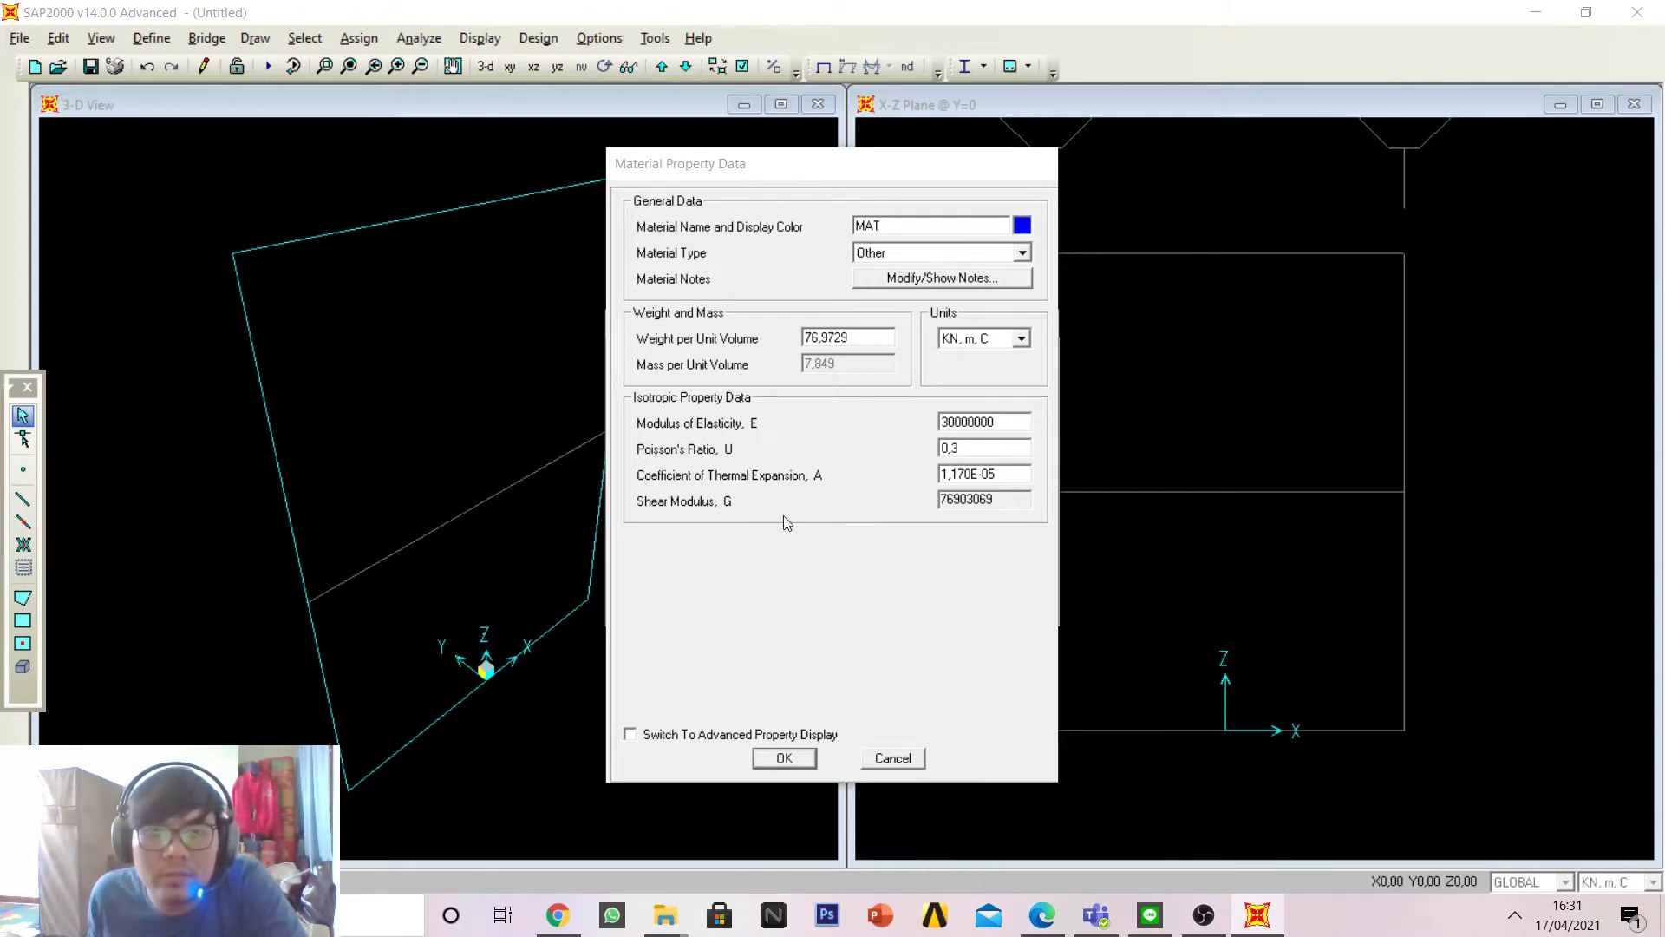
{"action": "left_click", "coordinate": [645, 423]}
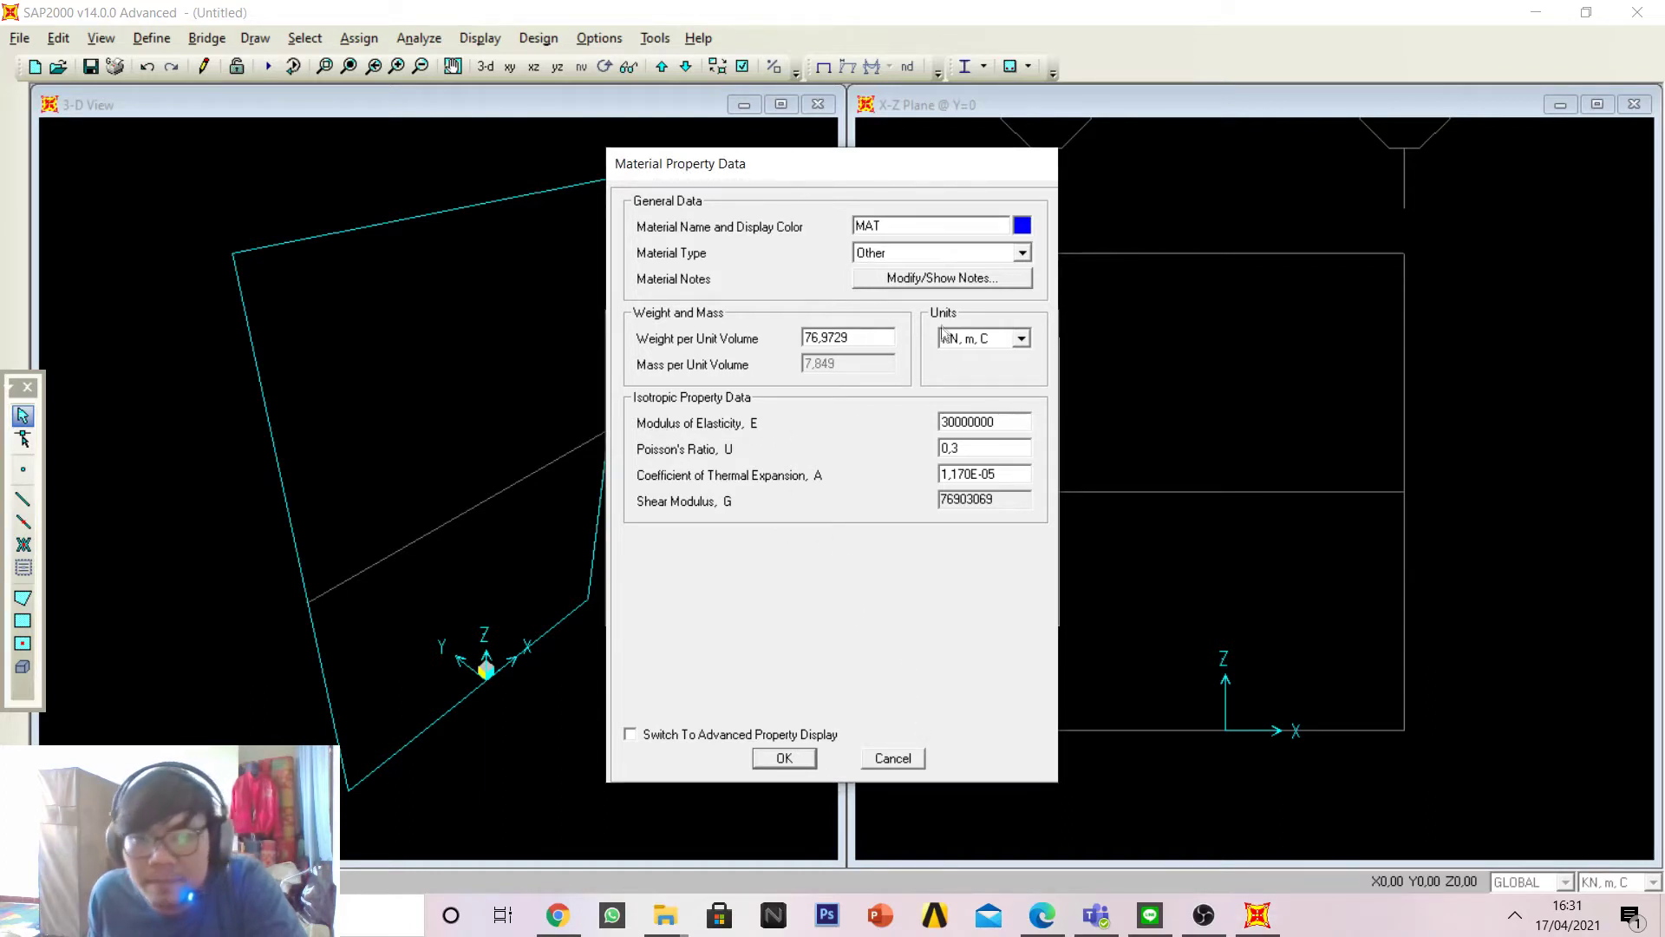
{"action": "left_click", "coordinate": [795, 764]}
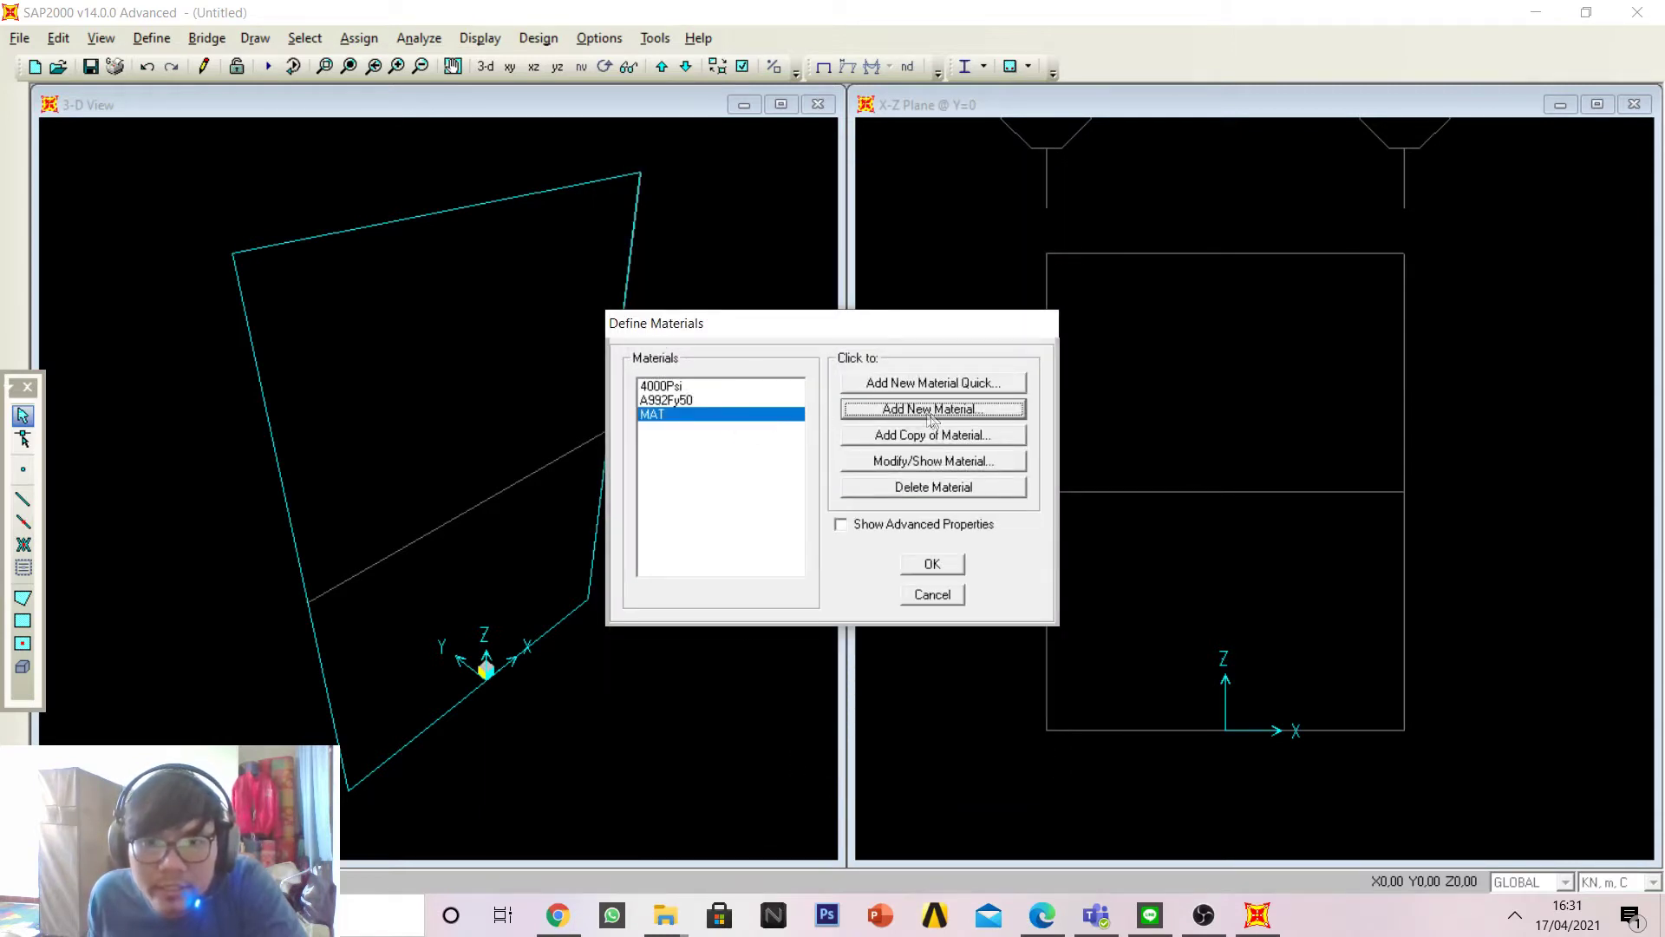
Step: Rename the material MAT as Example Material and accept the material definitions
{"action": "left_click", "coordinate": [922, 461]}
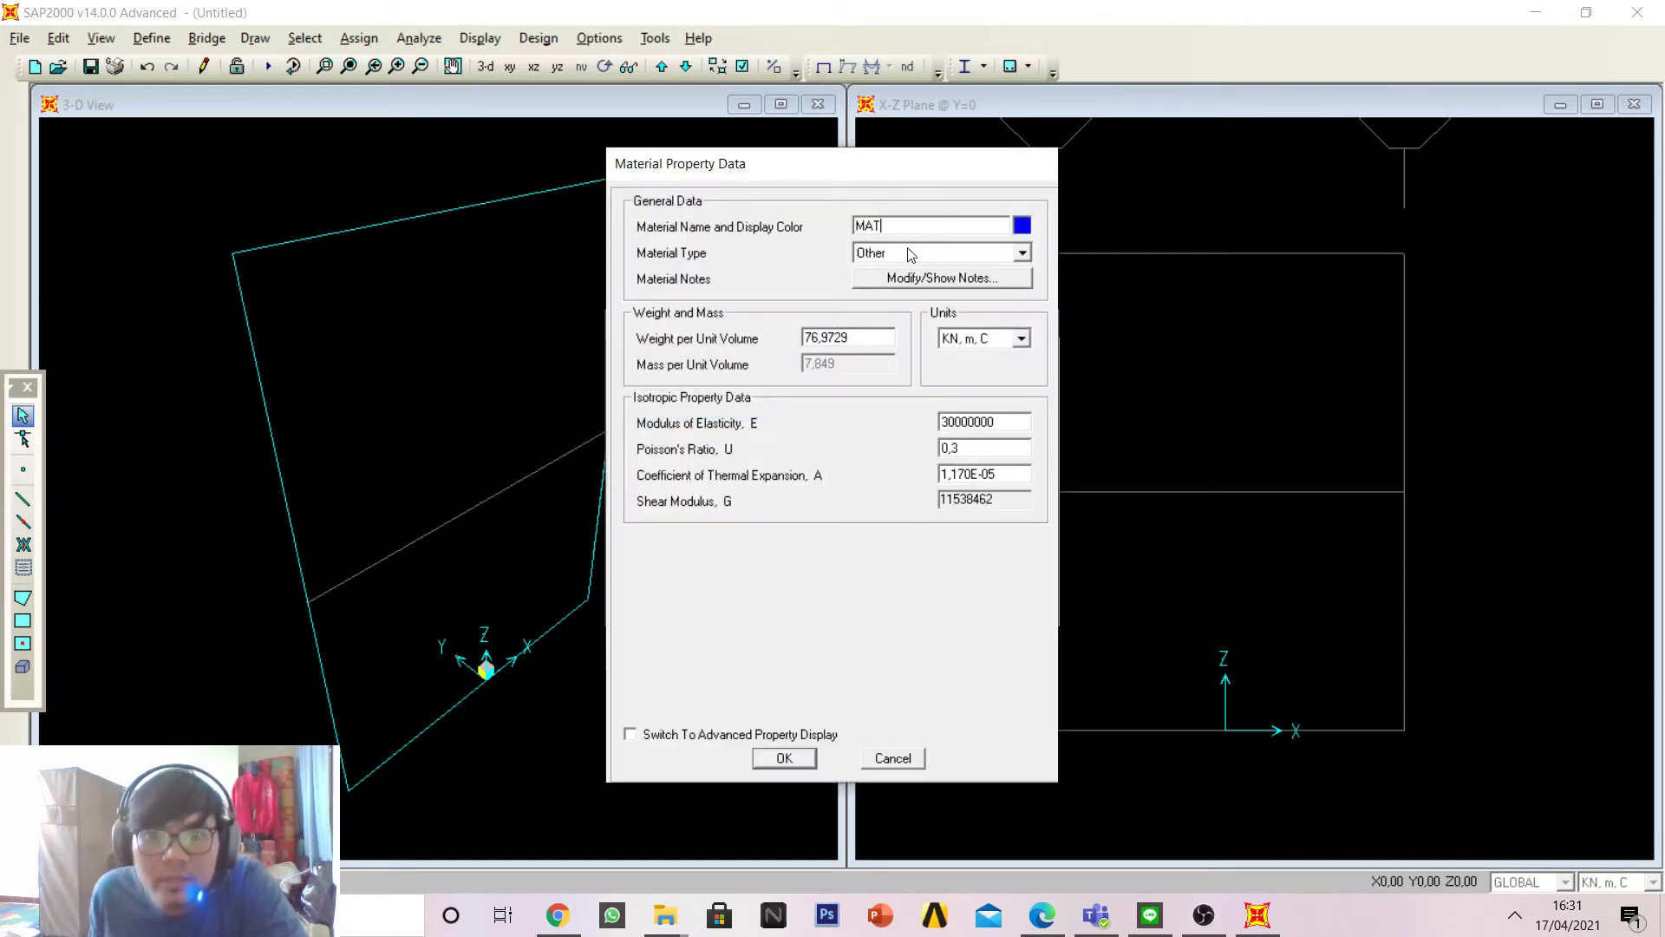
{"action": "key", "text": "BackSpace"}
{"action": "key", "text": "BackSpace"}
{"action": "key", "text": "BackSpace"}
{"action": "type", "text": "Example Material"}
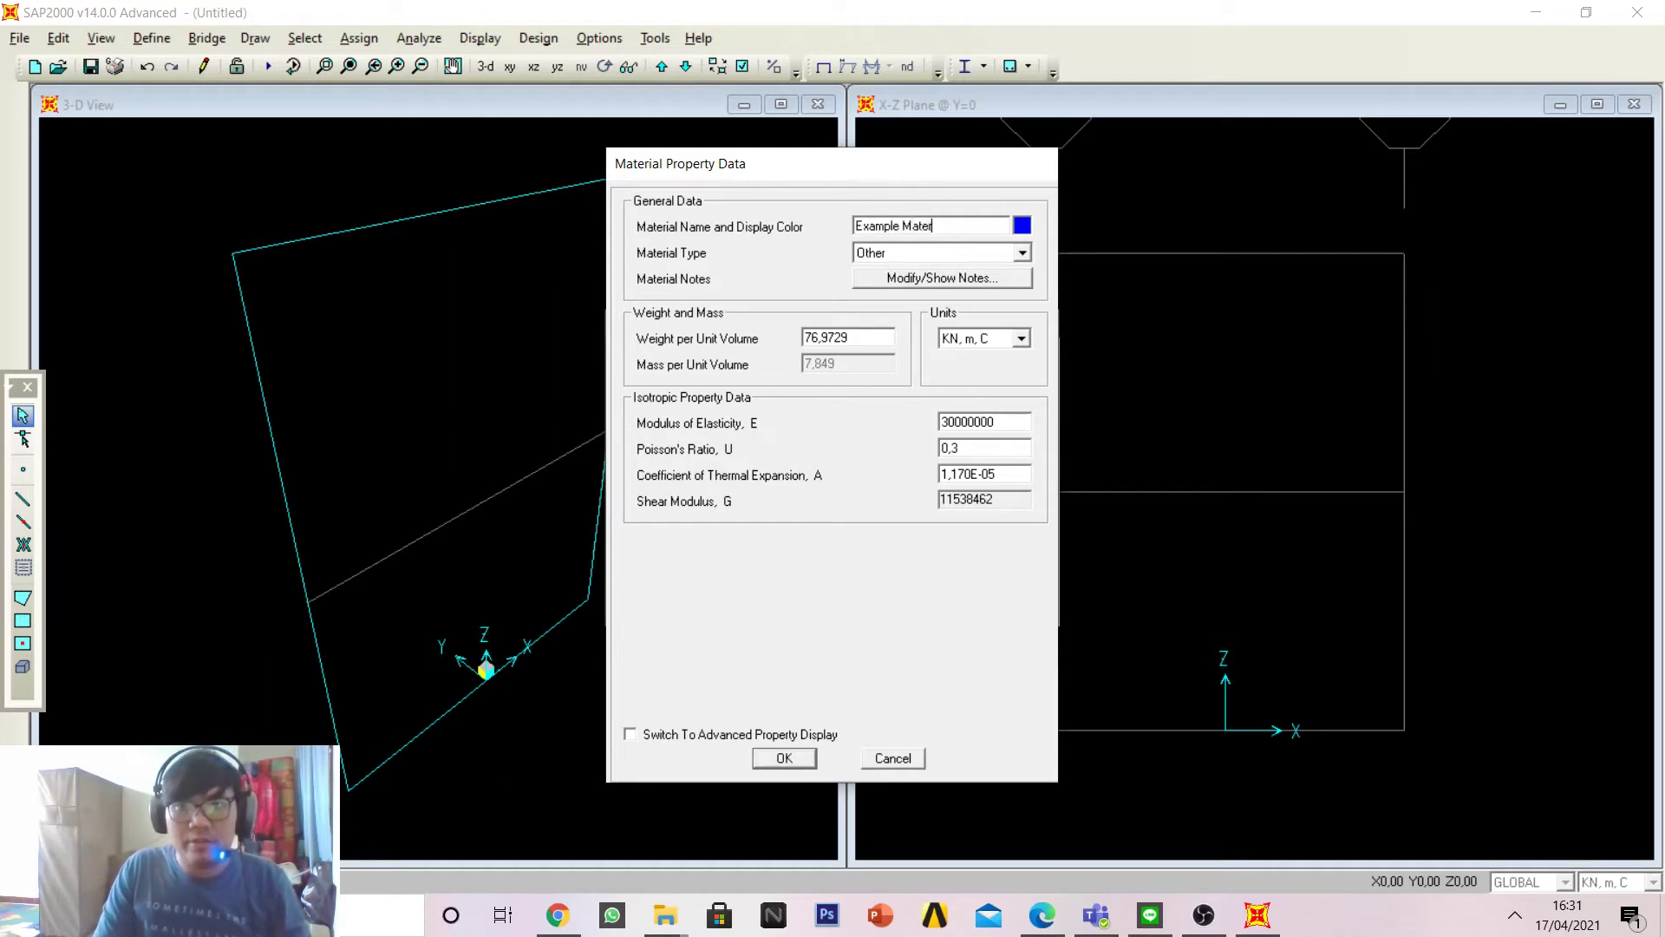
{"action": "left_click", "coordinate": [783, 763]}
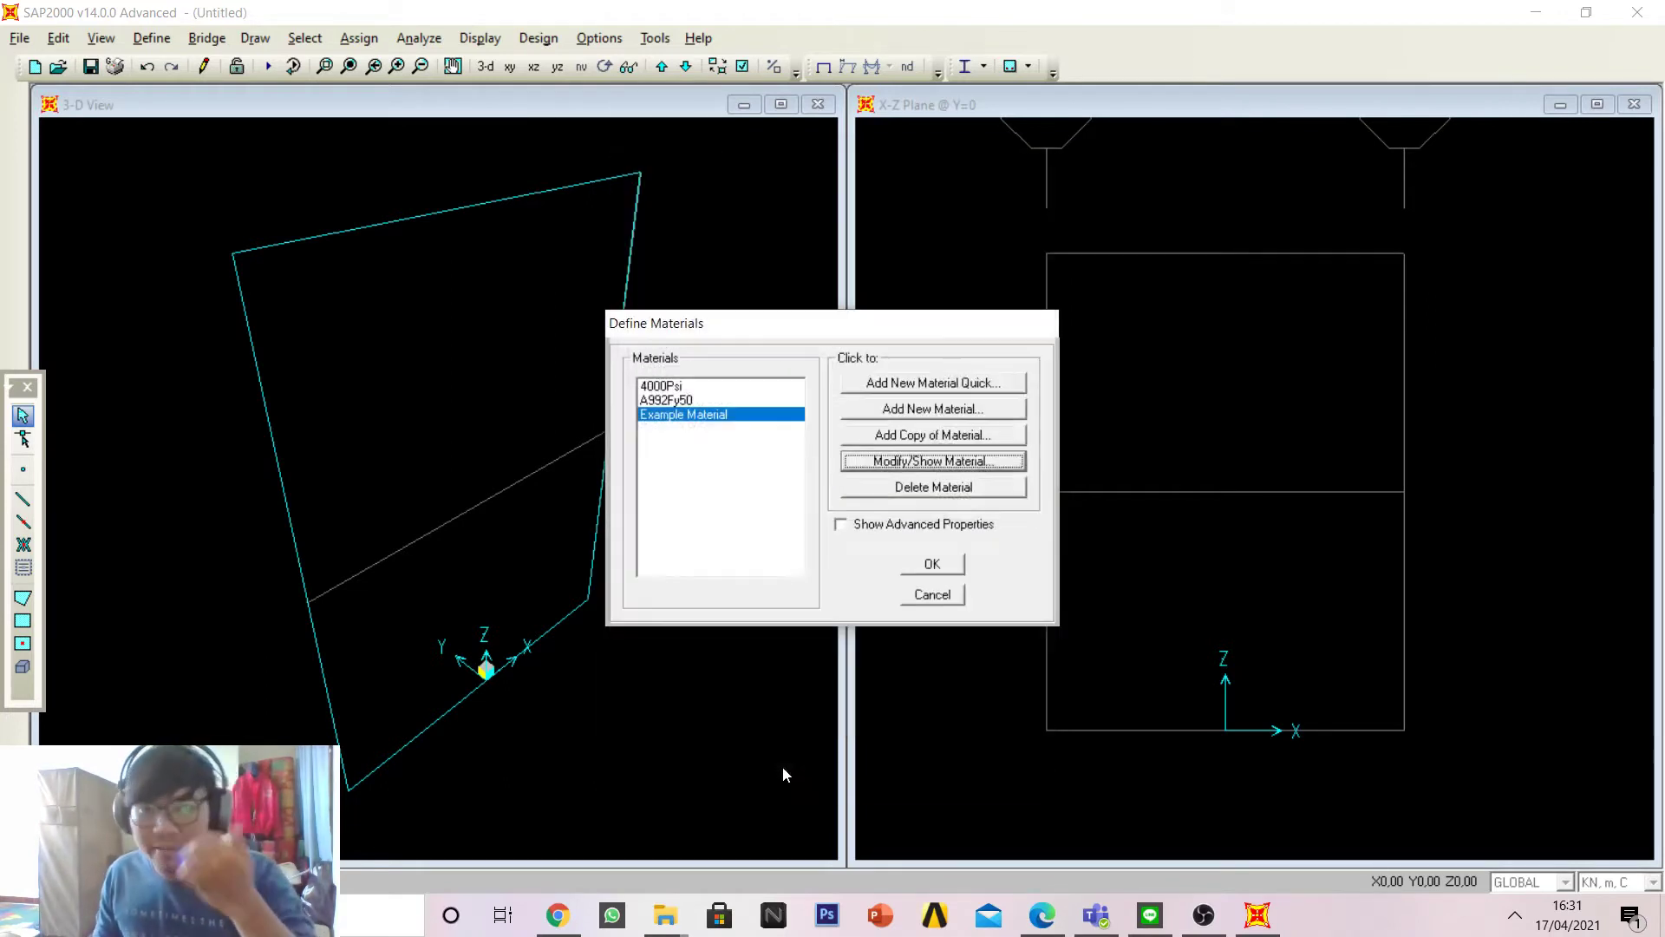
{"action": "left_click", "coordinate": [945, 569]}
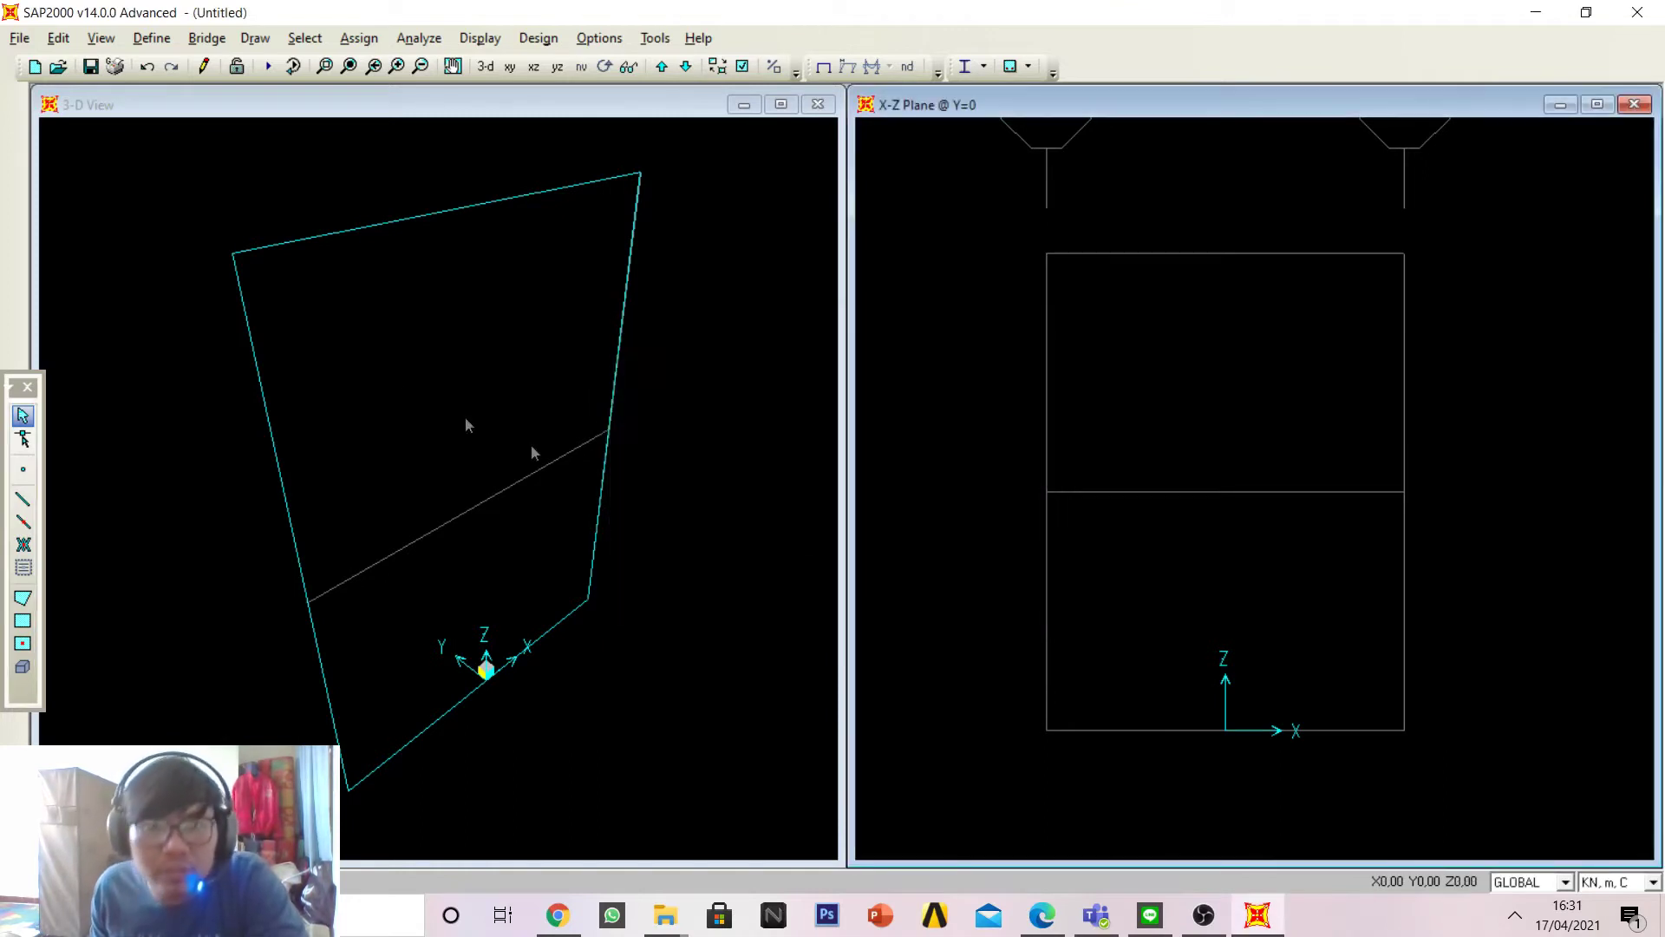
Step: Add a new frame section property of type Other with a General section shape
{"action": "left_click", "coordinate": [160, 40]}
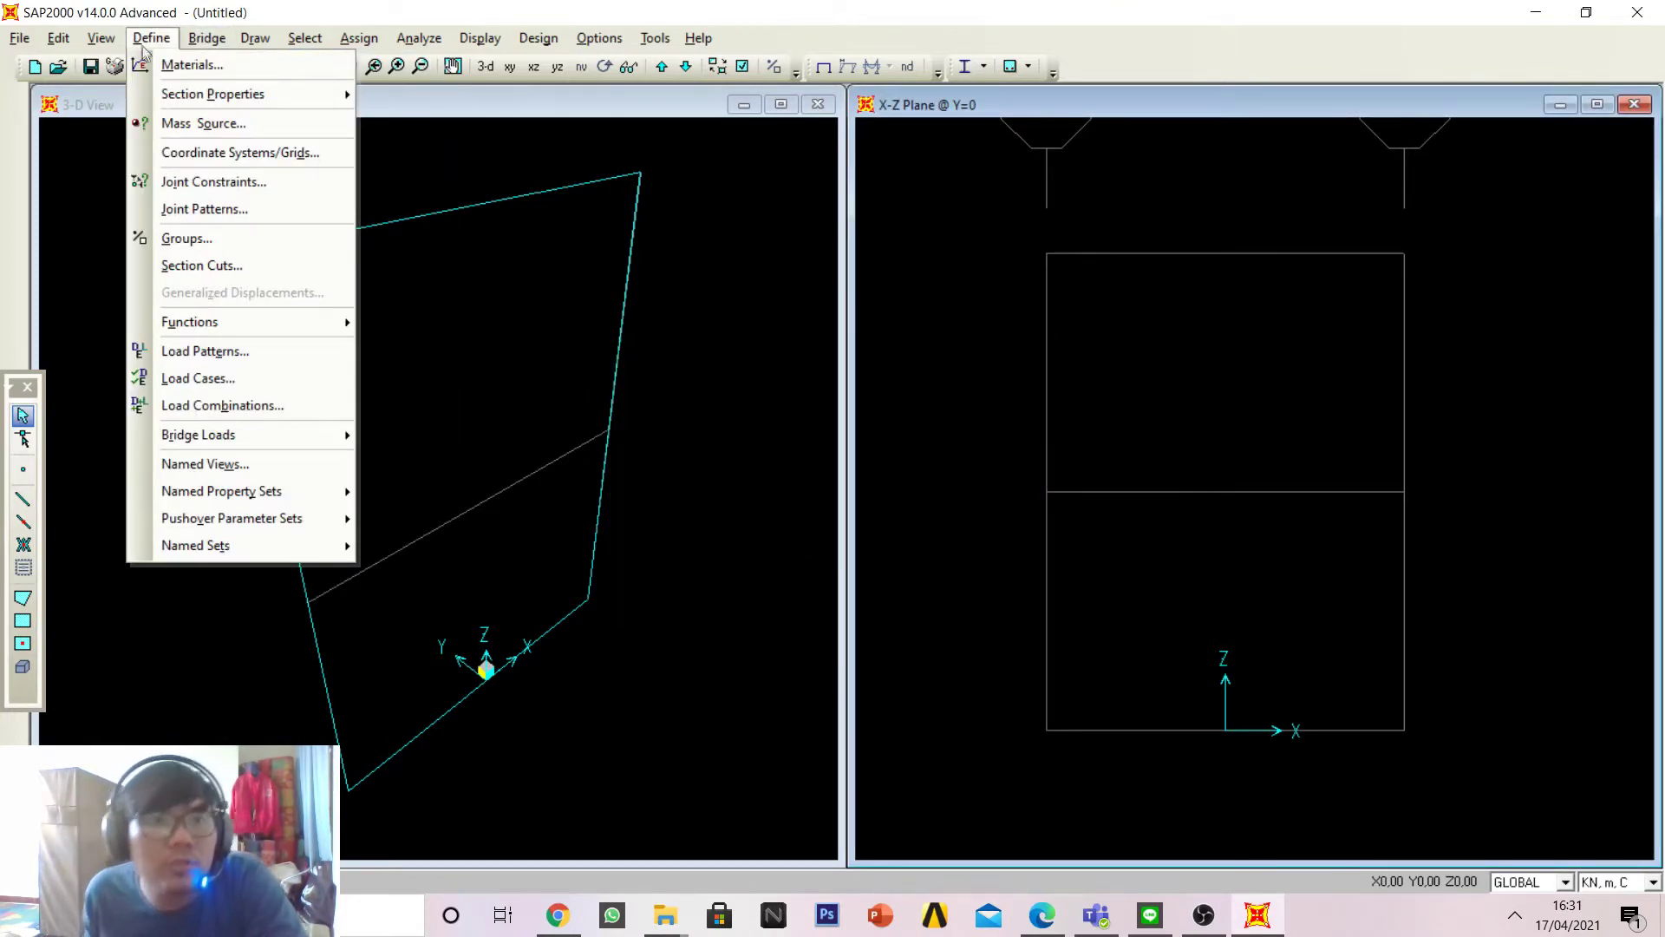
{"action": "mouse_move", "coordinate": [168, 91]}
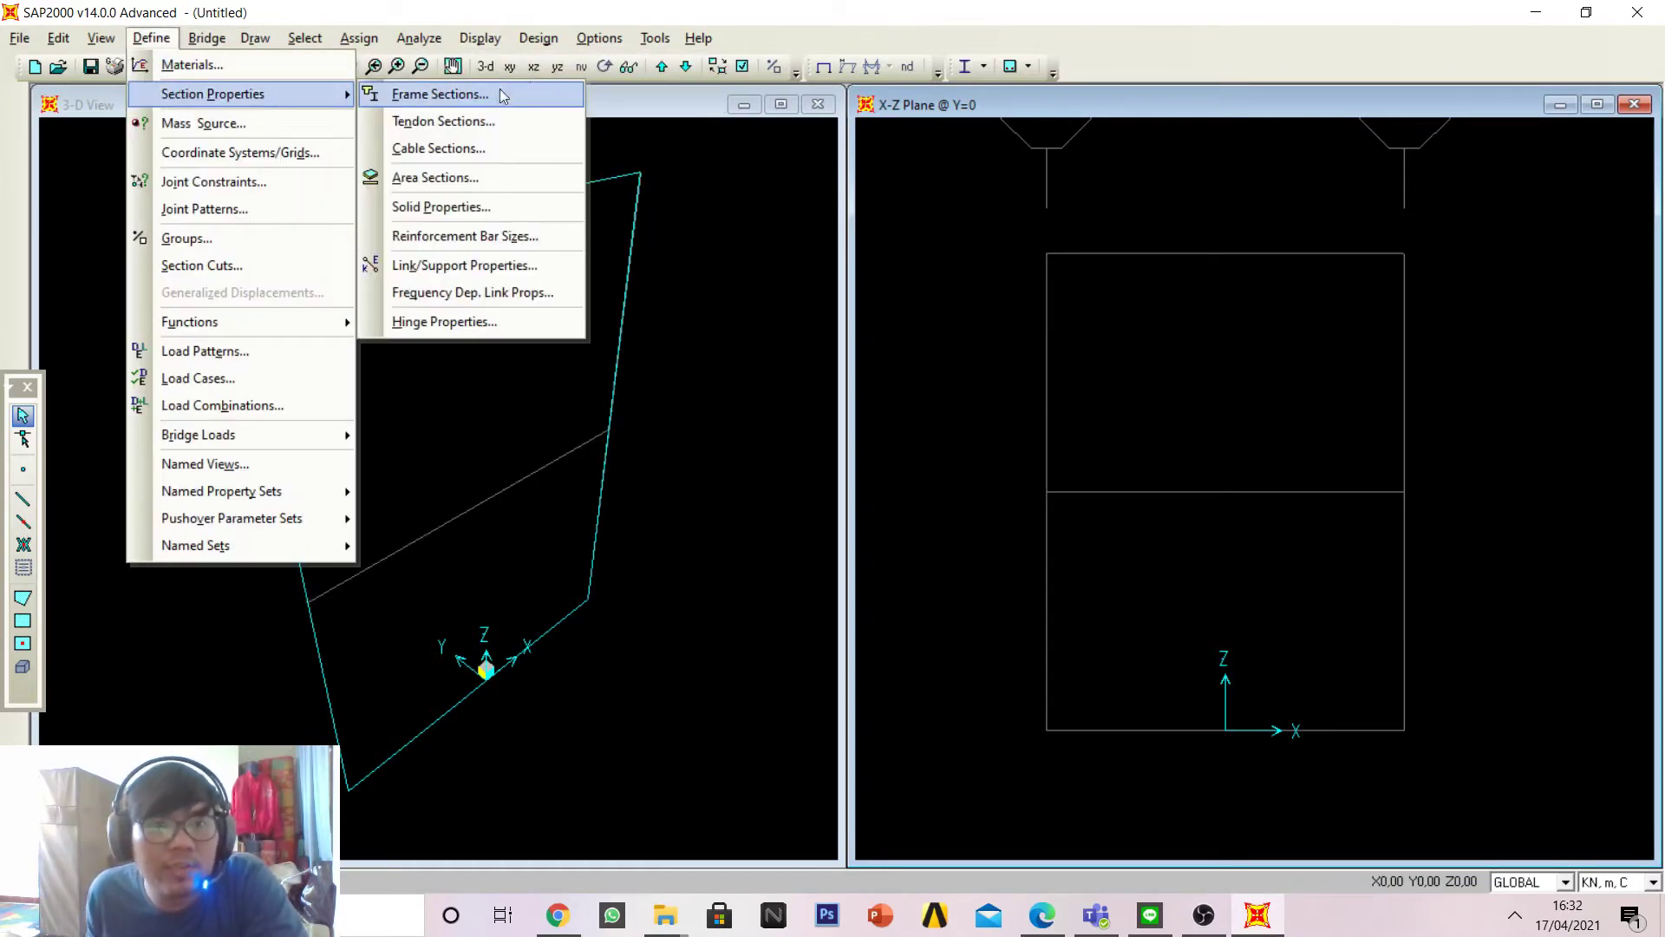
{"action": "left_click", "coordinate": [485, 91]}
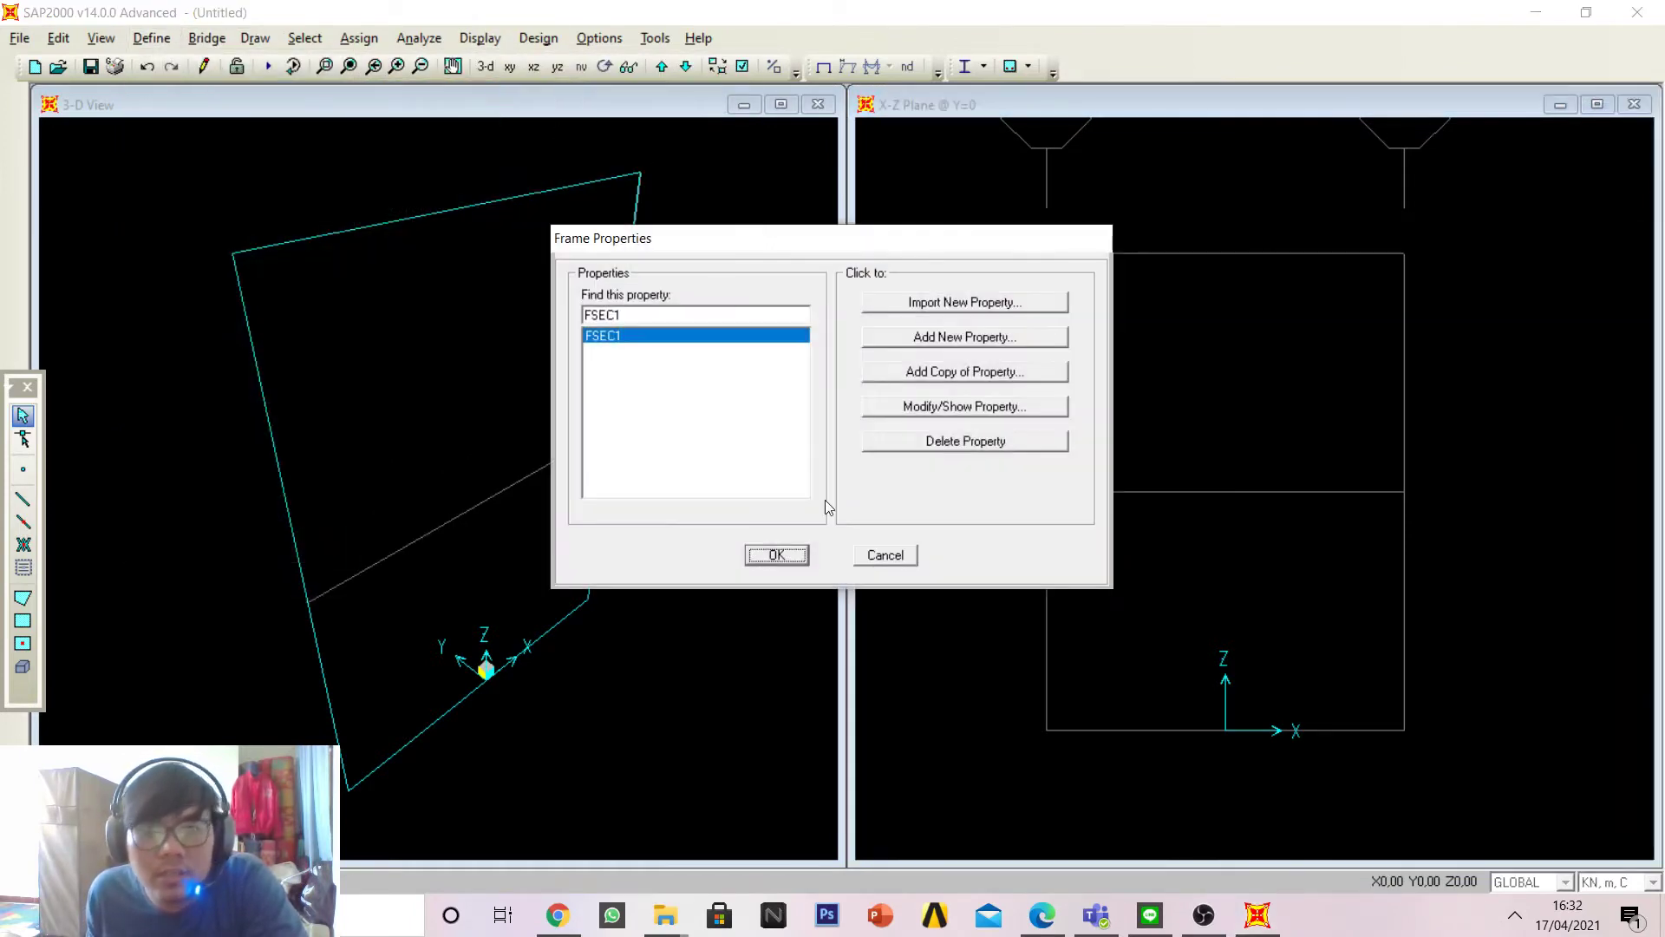
{"action": "left_click", "coordinate": [965, 339]}
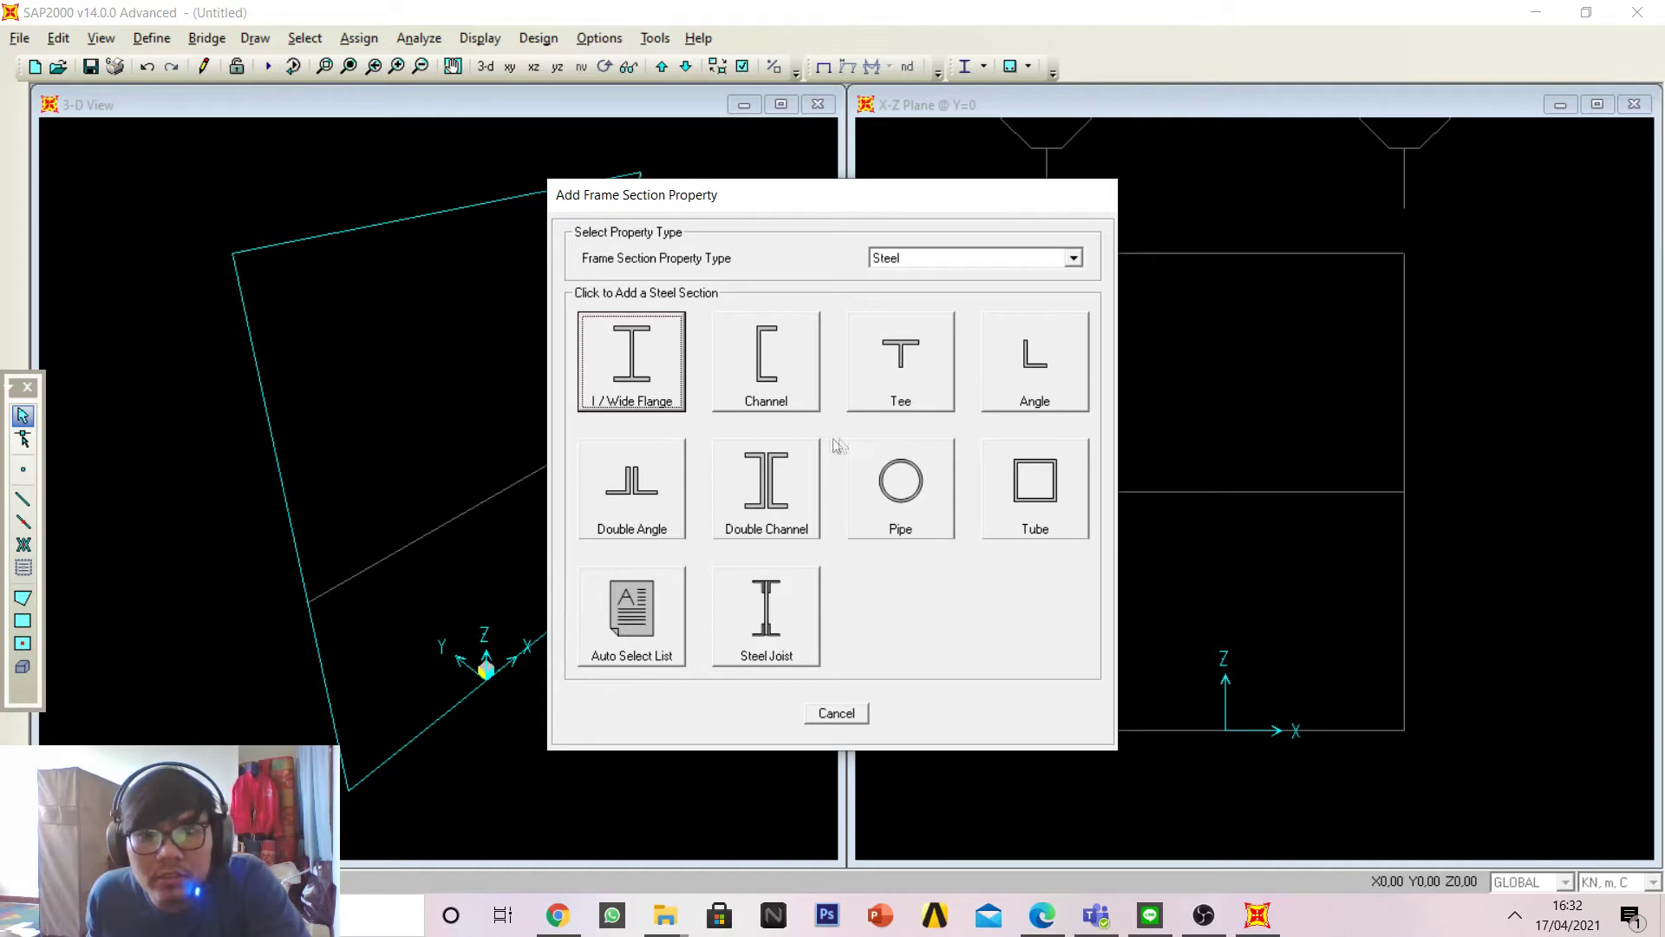
{"action": "left_click", "coordinate": [1074, 257]}
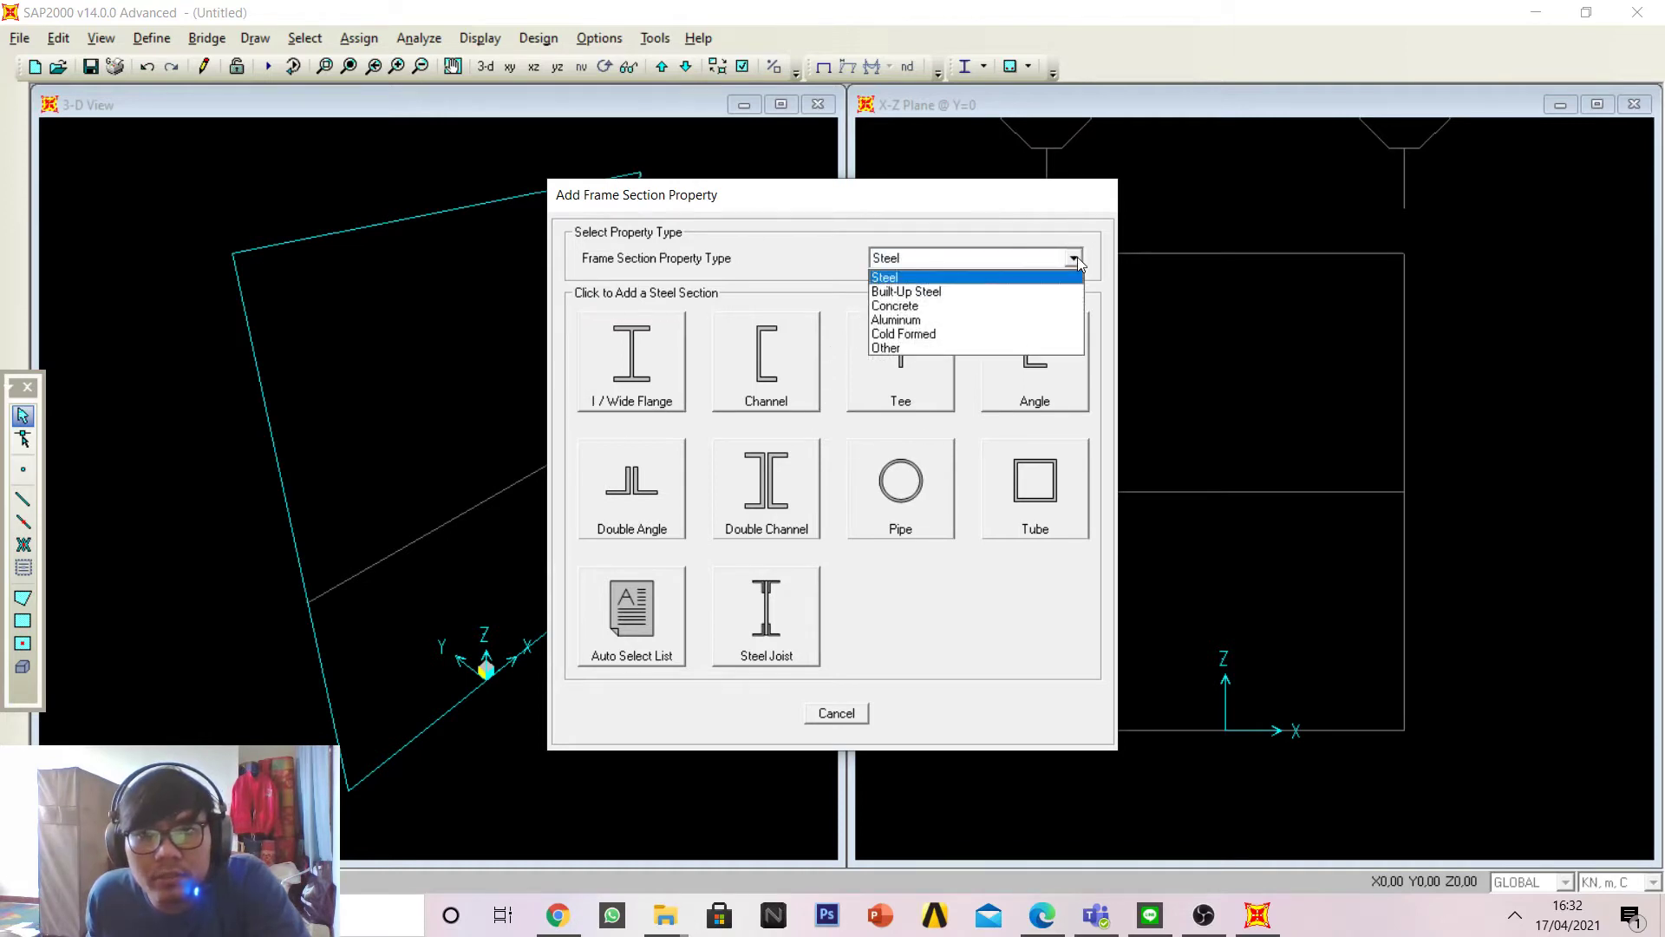
{"action": "left_click", "coordinate": [969, 348]}
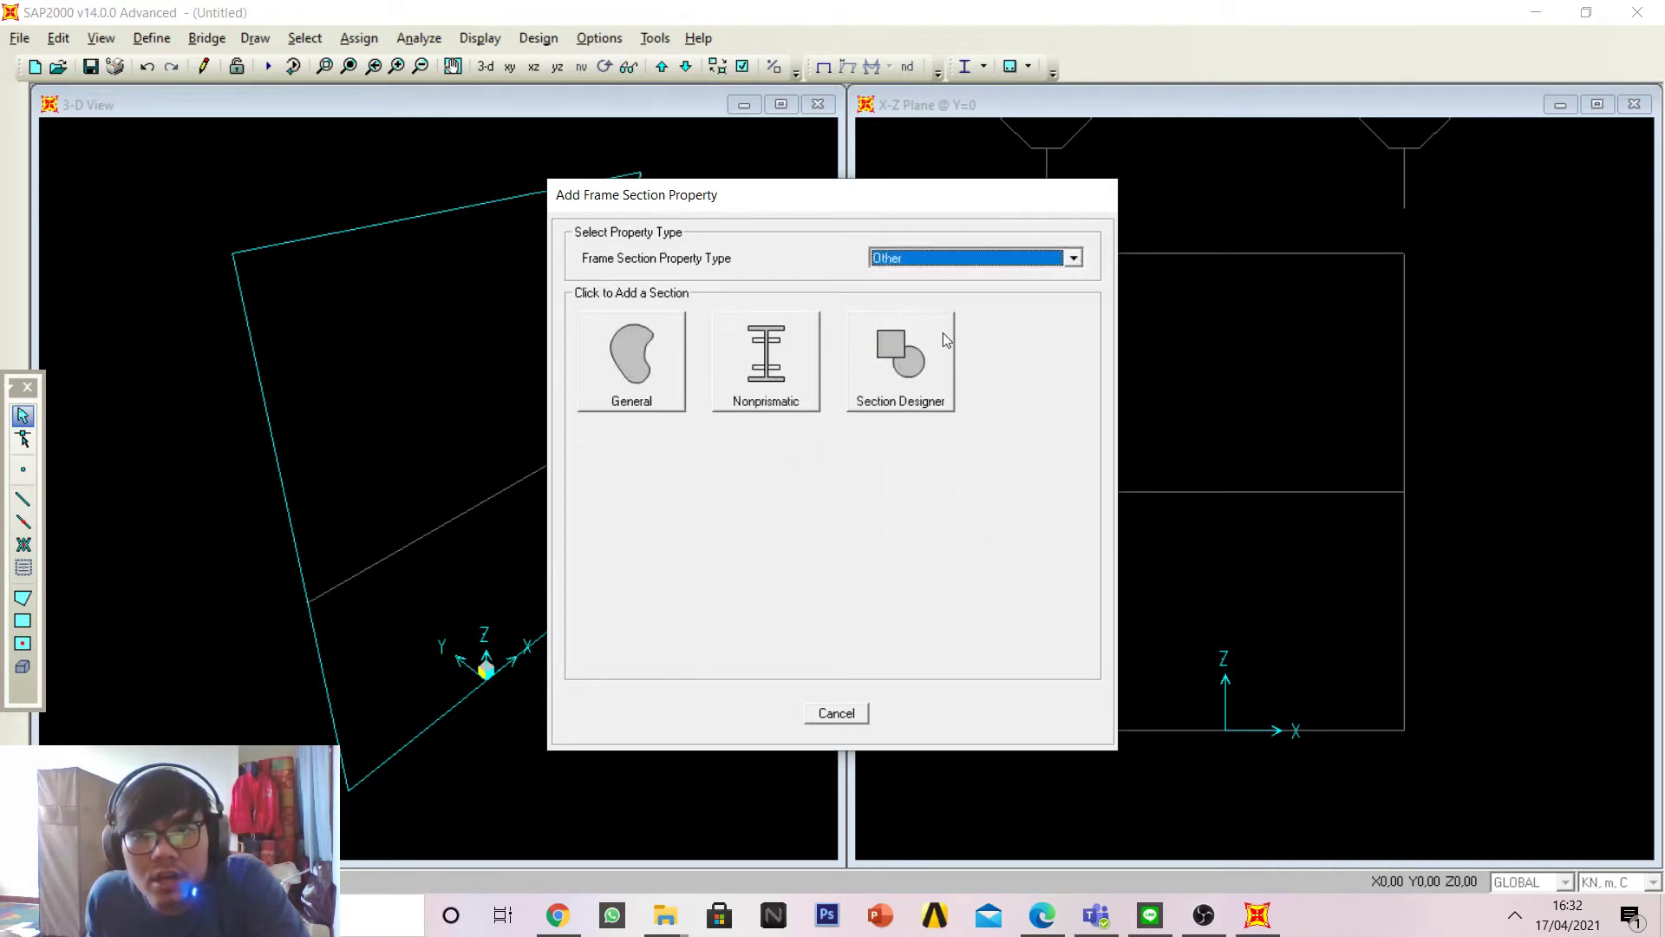
{"action": "left_click", "coordinate": [656, 344]}
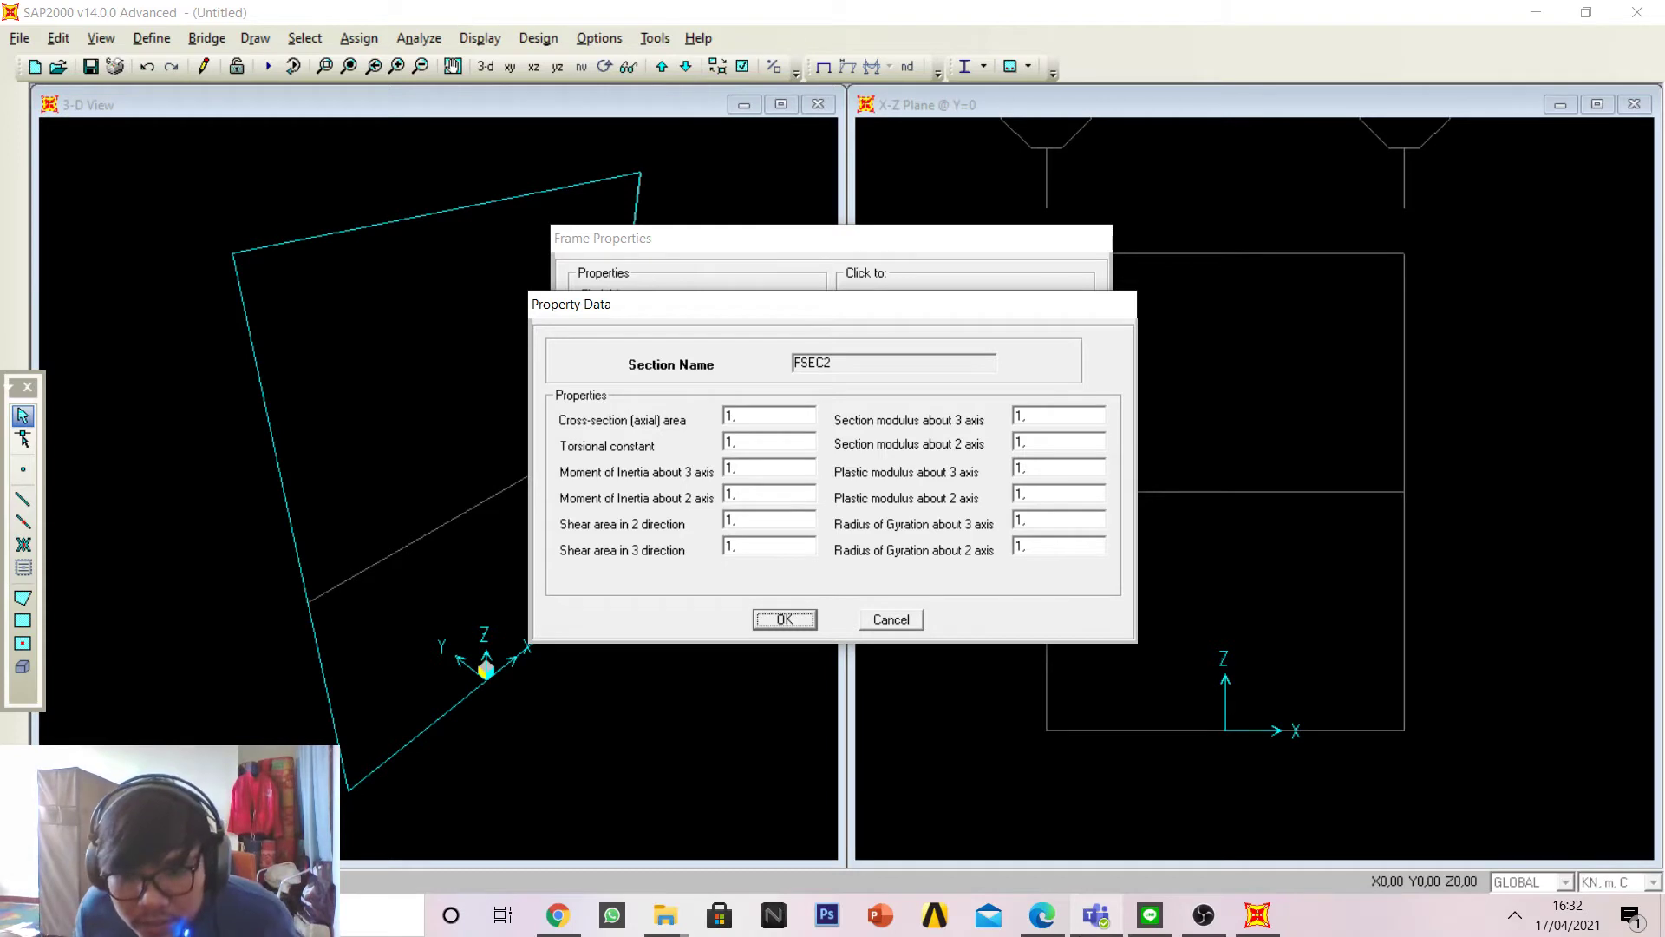
Step: Examine the A and I values beside the frame figure in the textbook PDF, and return to SAP2000
{"action": "left_click", "coordinate": [1042, 915]}
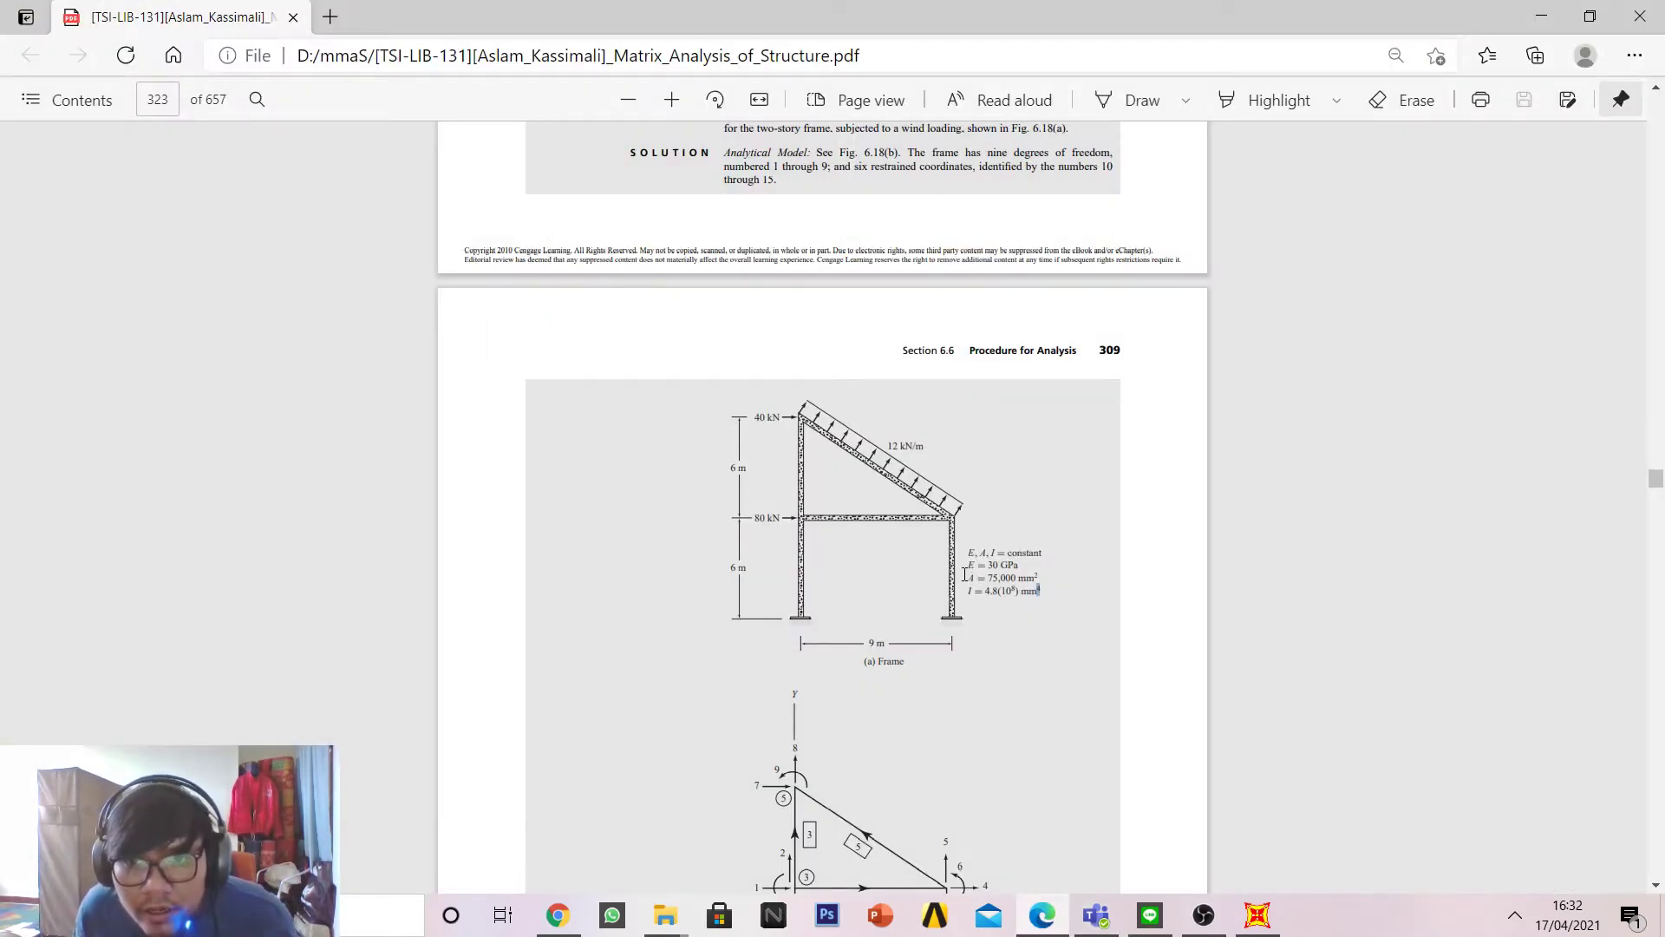
{"action": "left_click_drag", "start_coordinate": [982, 573], "coordinate": [1036, 572]}
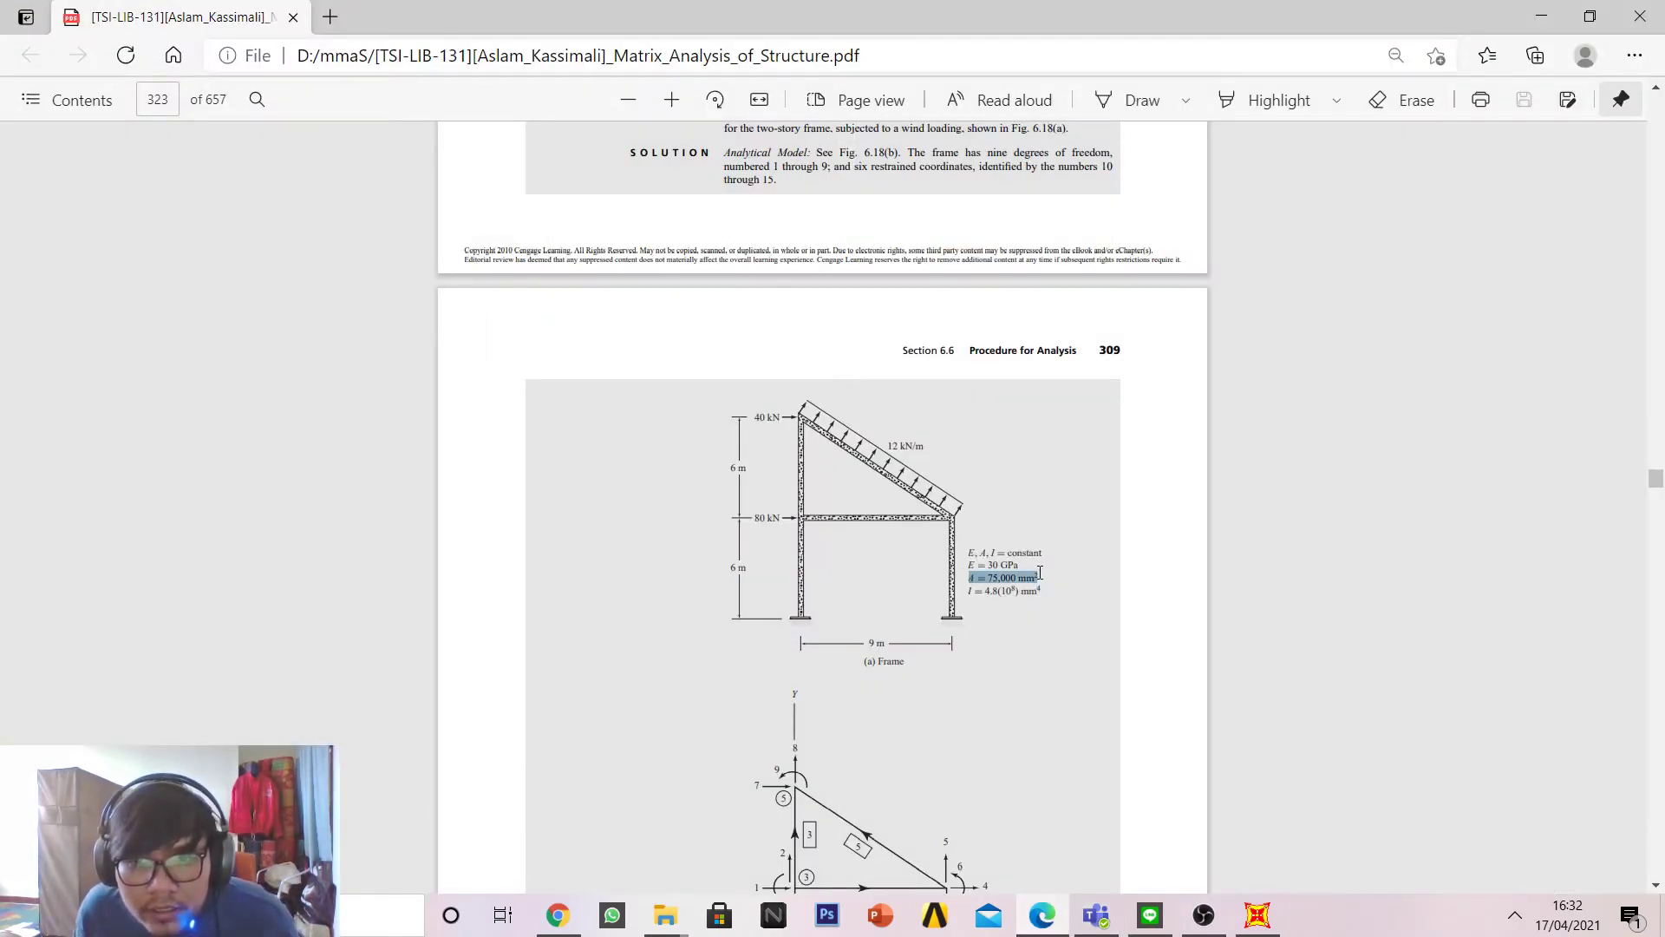
{"action": "mouse_move", "coordinate": [969, 591]}
{"action": "left_mouse_down"}
{"action": "mouse_move", "coordinate": [1046, 593]}
{"action": "mouse_move", "coordinate": [954, 595]}
{"action": "left_mouse_up"}
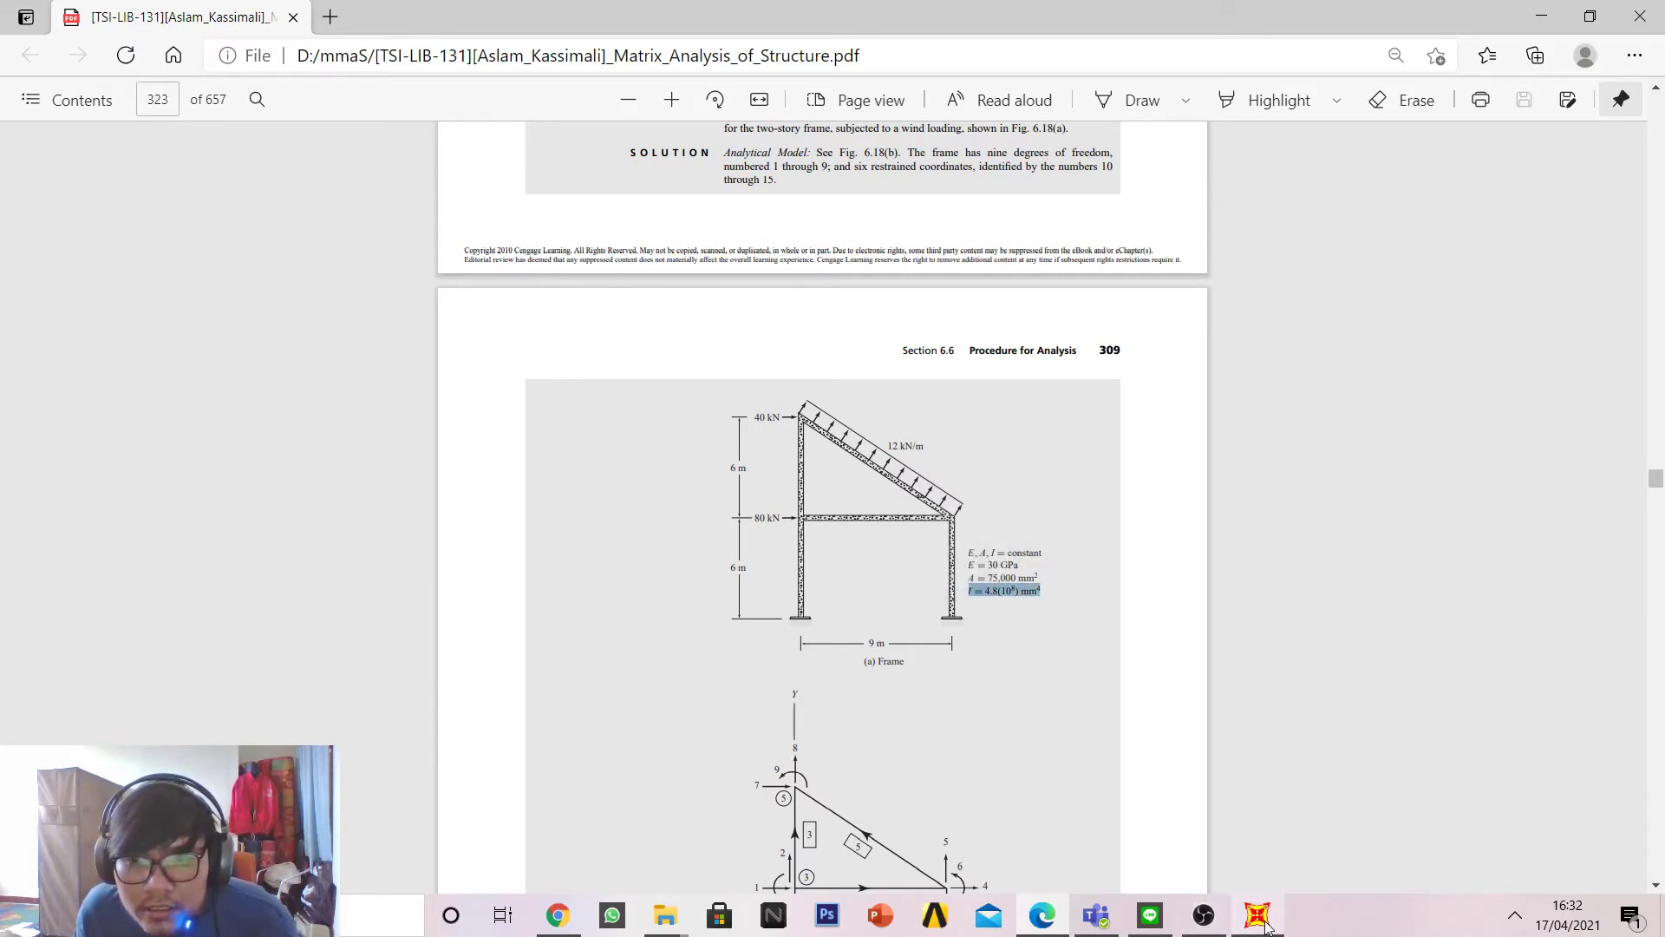
{"action": "left_click", "coordinate": [1270, 919]}
Step: Clear the cross-section (axial) area, open the formula calculator for it, and check A in the textbook PDF
{"action": "left_click", "coordinate": [753, 415]}
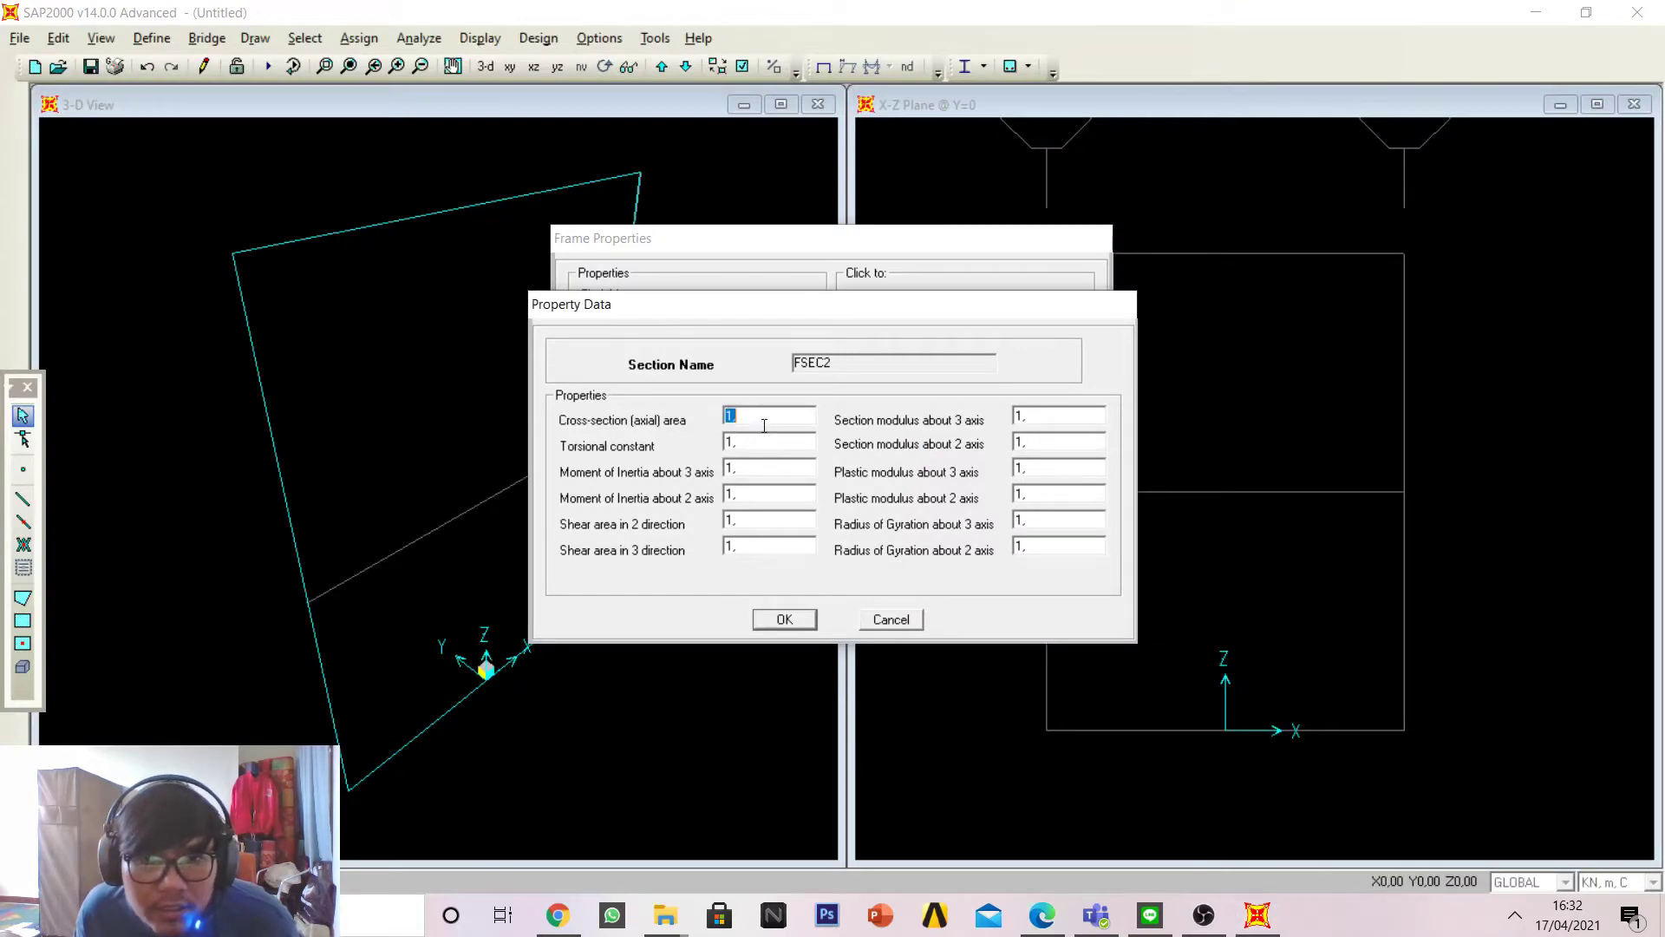
{"action": "key", "text": "BackSpace"}
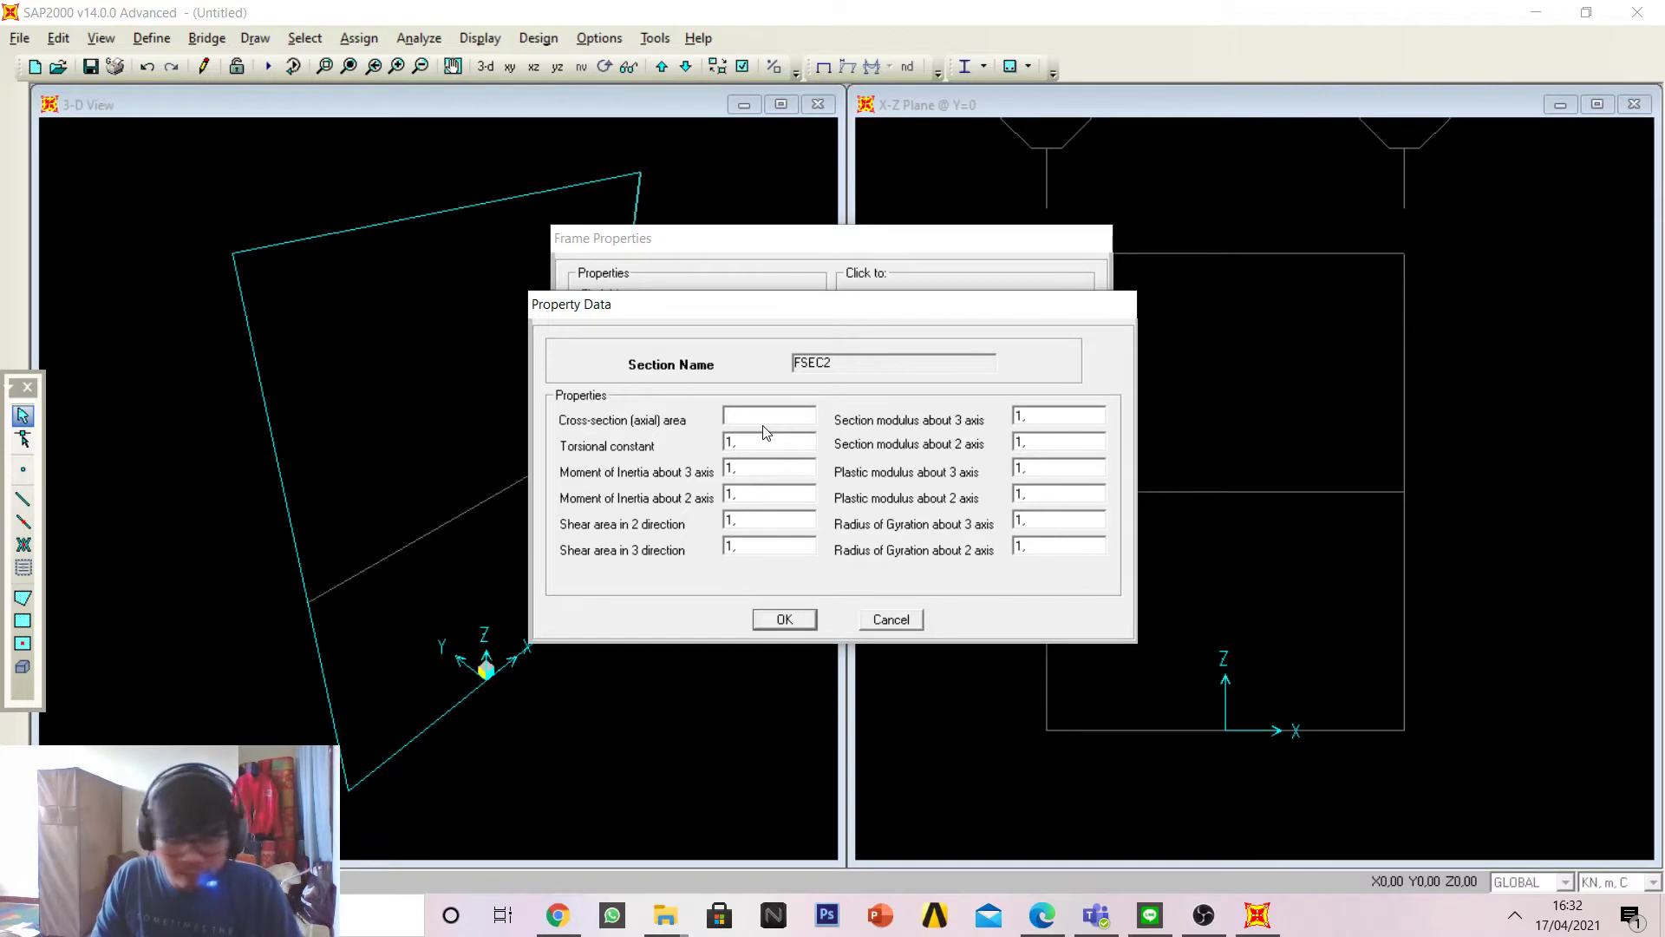
{"action": "key", "text": "shift+Return"}
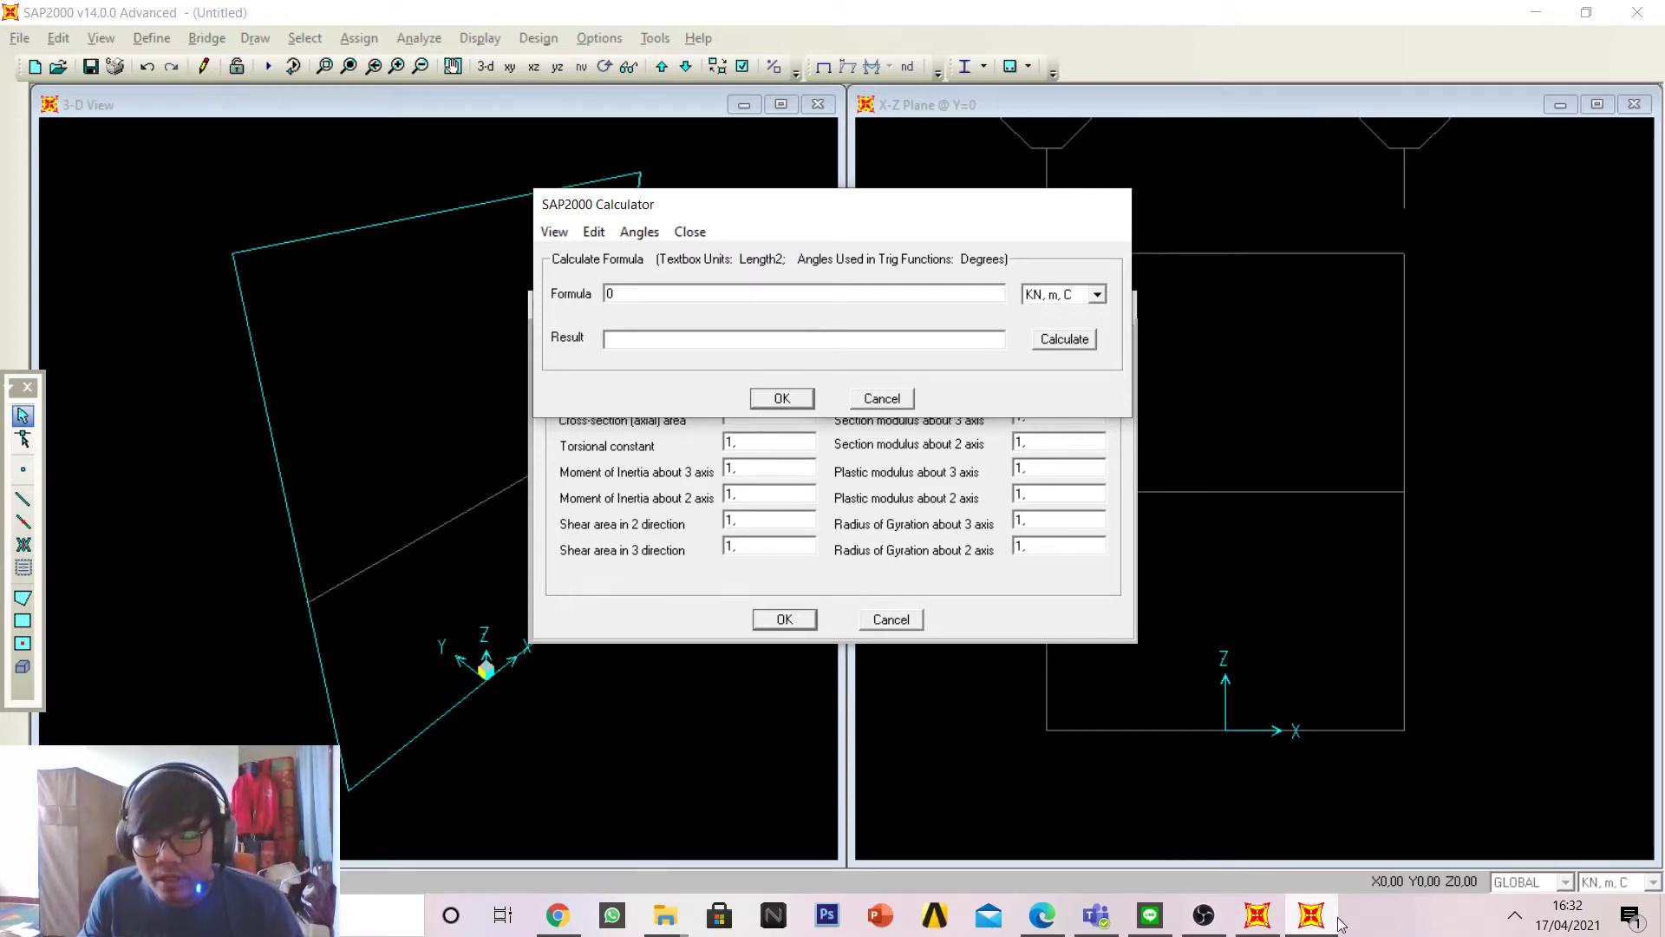
{"action": "left_click", "coordinate": [1204, 915]}
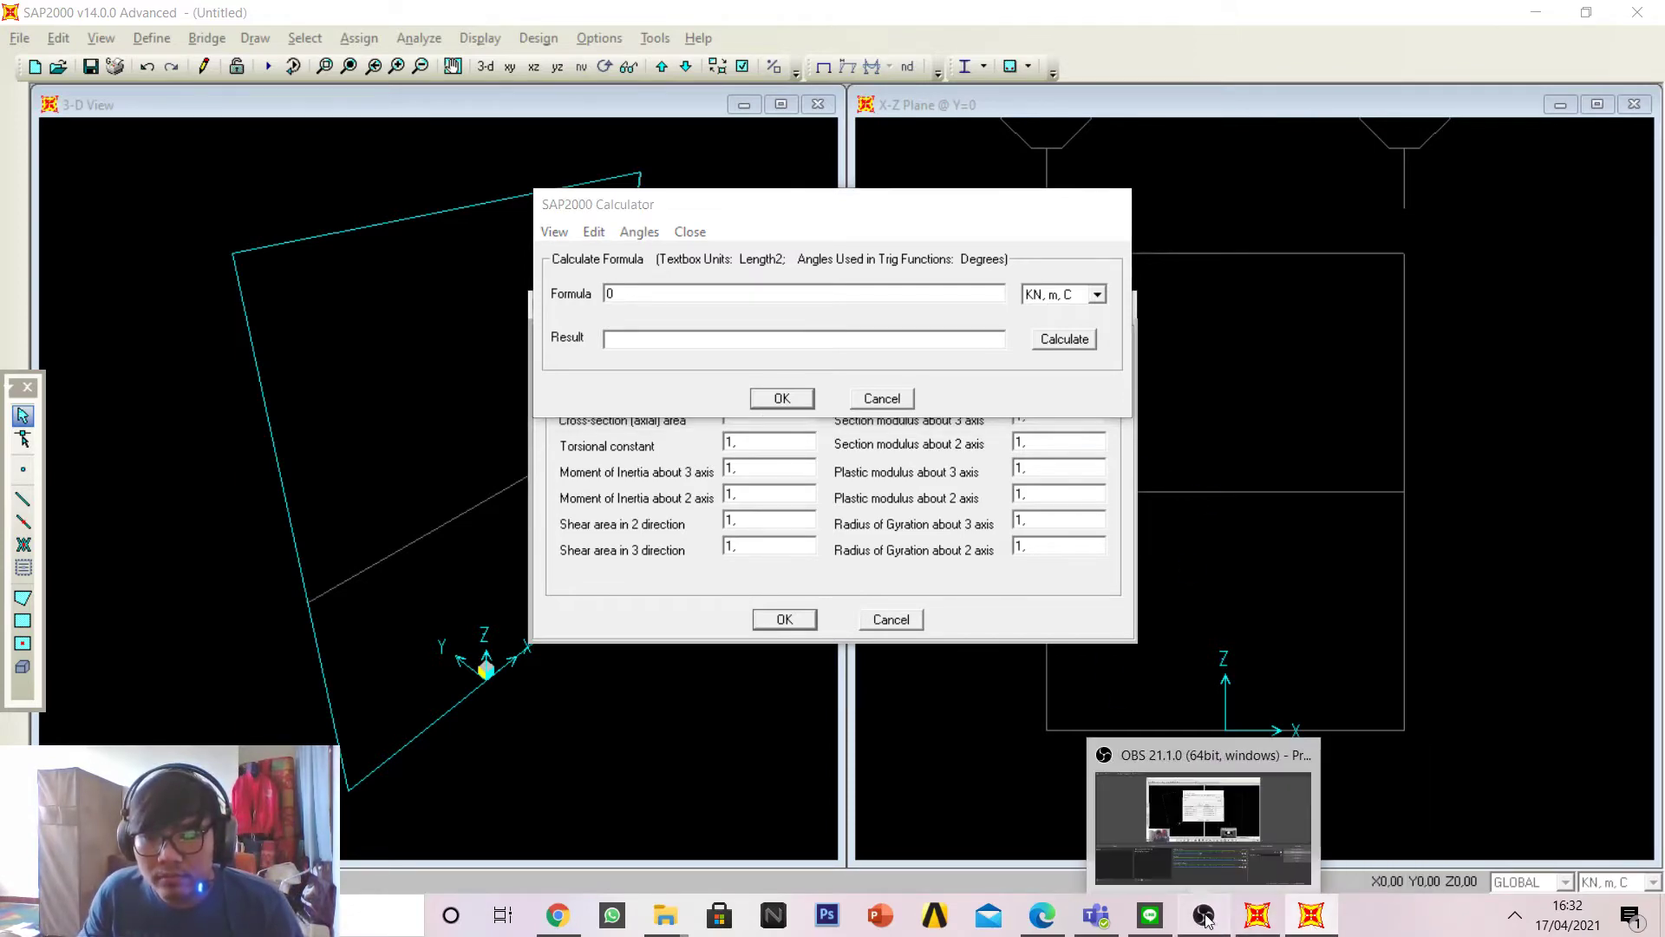
{"action": "left_click", "coordinate": [1204, 915]}
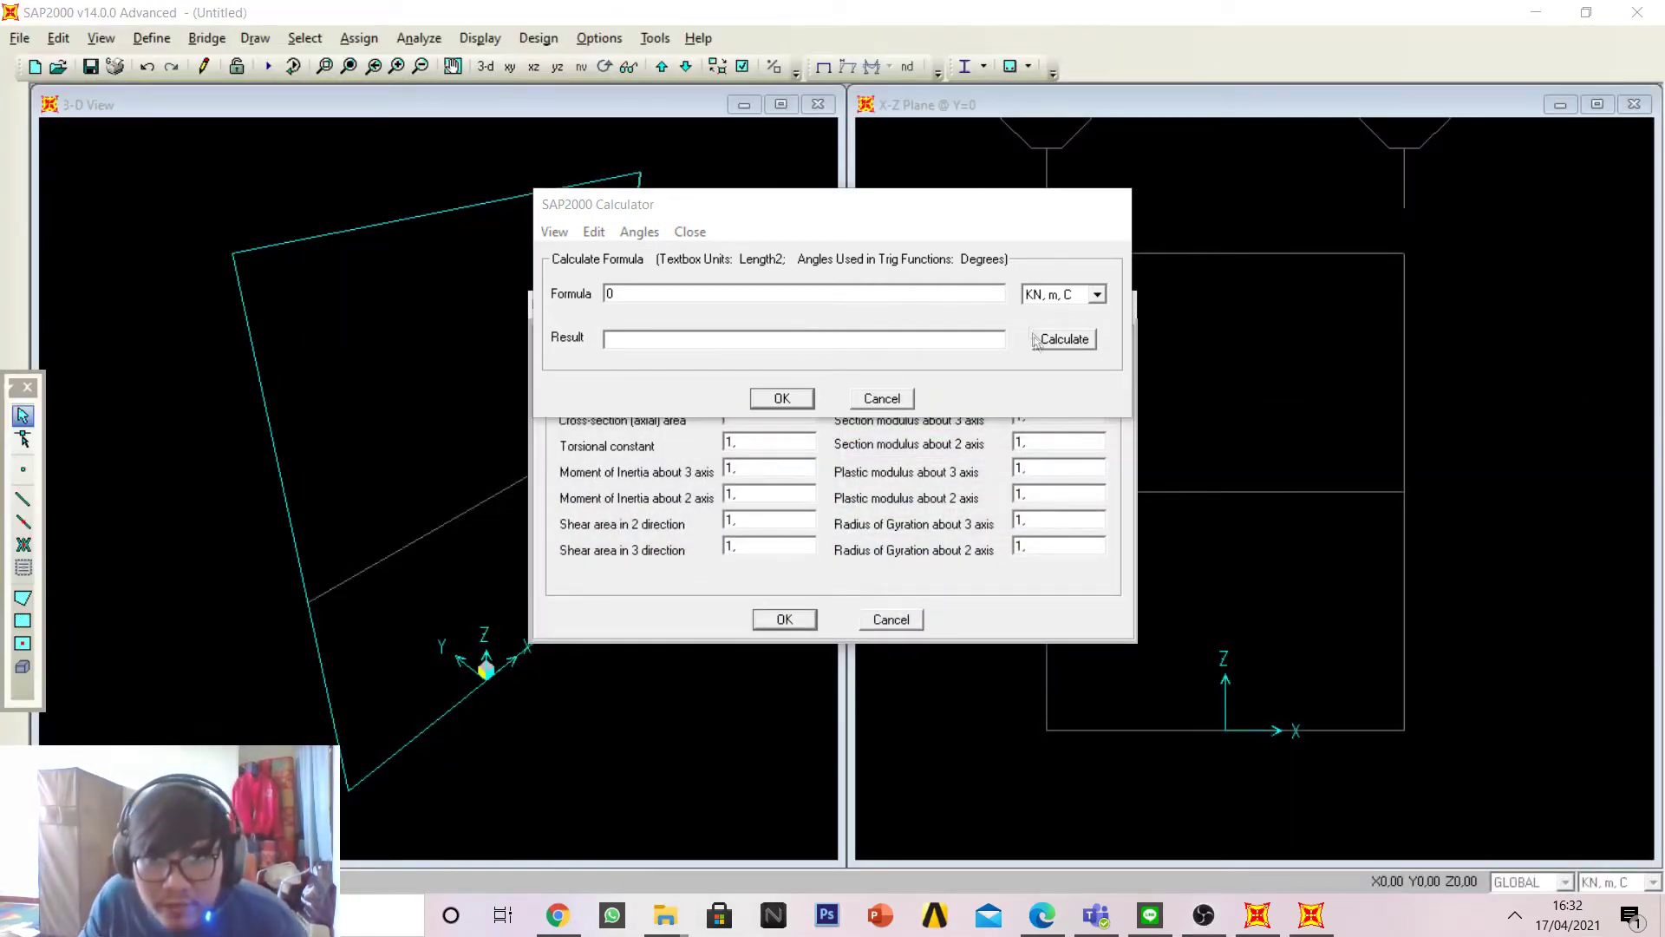
{"action": "left_click", "coordinate": [1059, 917]}
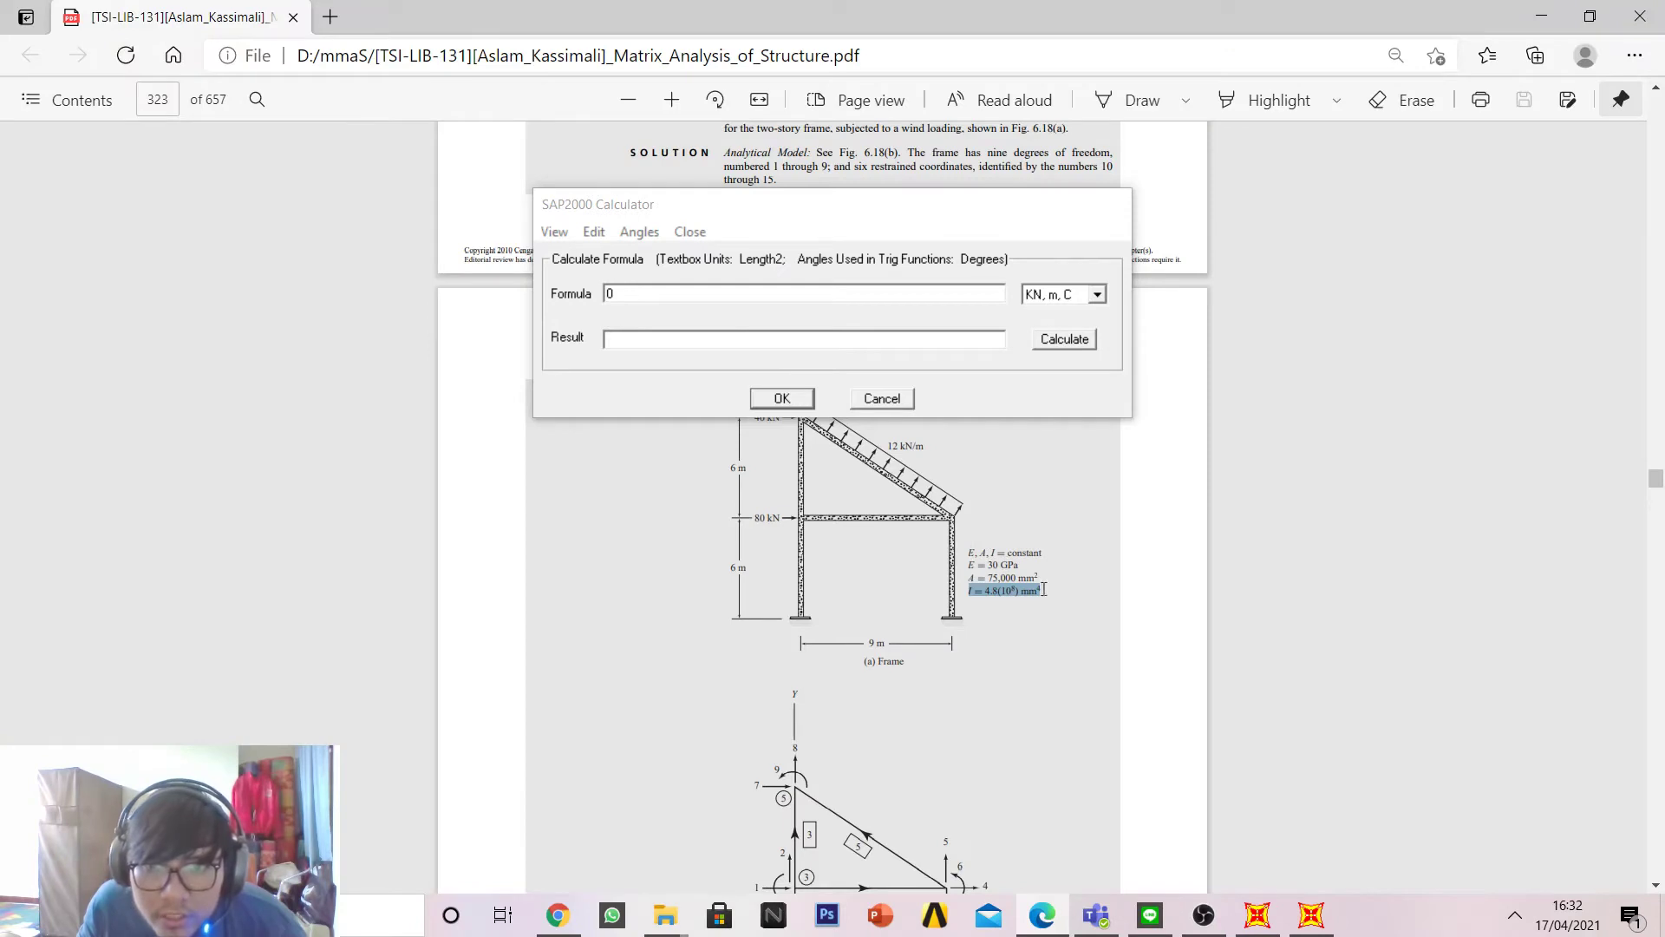
{"action": "left_click_drag", "start_coordinate": [1046, 576], "coordinate": [1021, 576]}
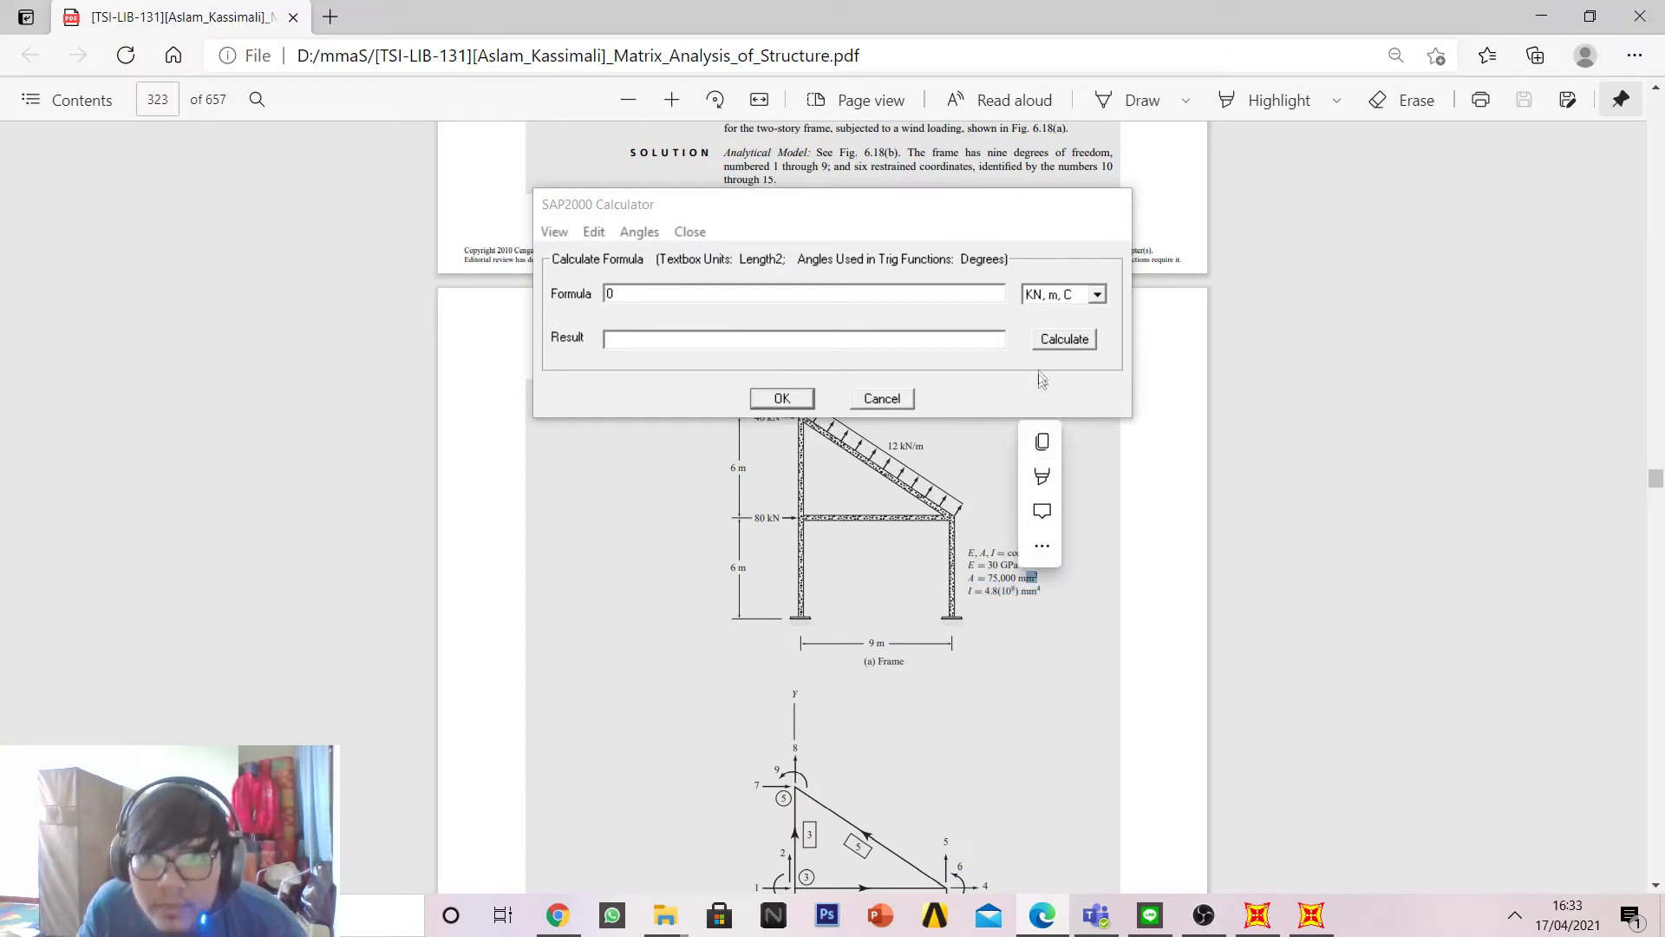
Step: Set the cross-section area by calculating 75000 in Kgf, mm, C units, and return to the section properties in SAP2000
{"action": "left_click", "coordinate": [1096, 296]}
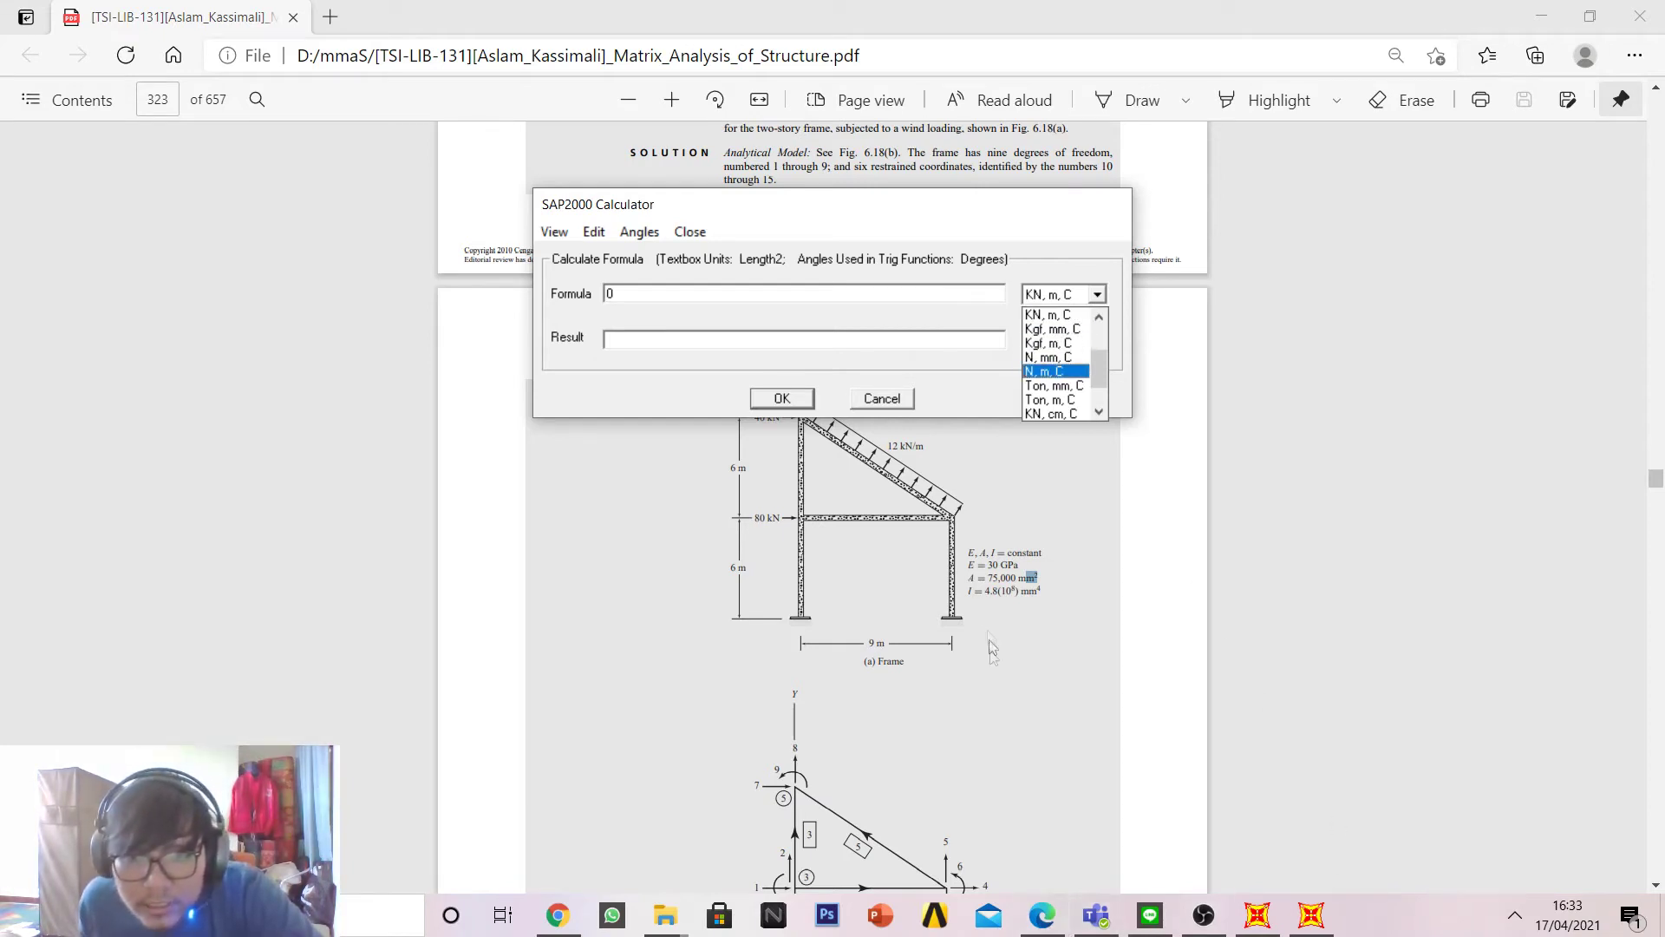
{"action": "left_click", "coordinate": [1080, 329]}
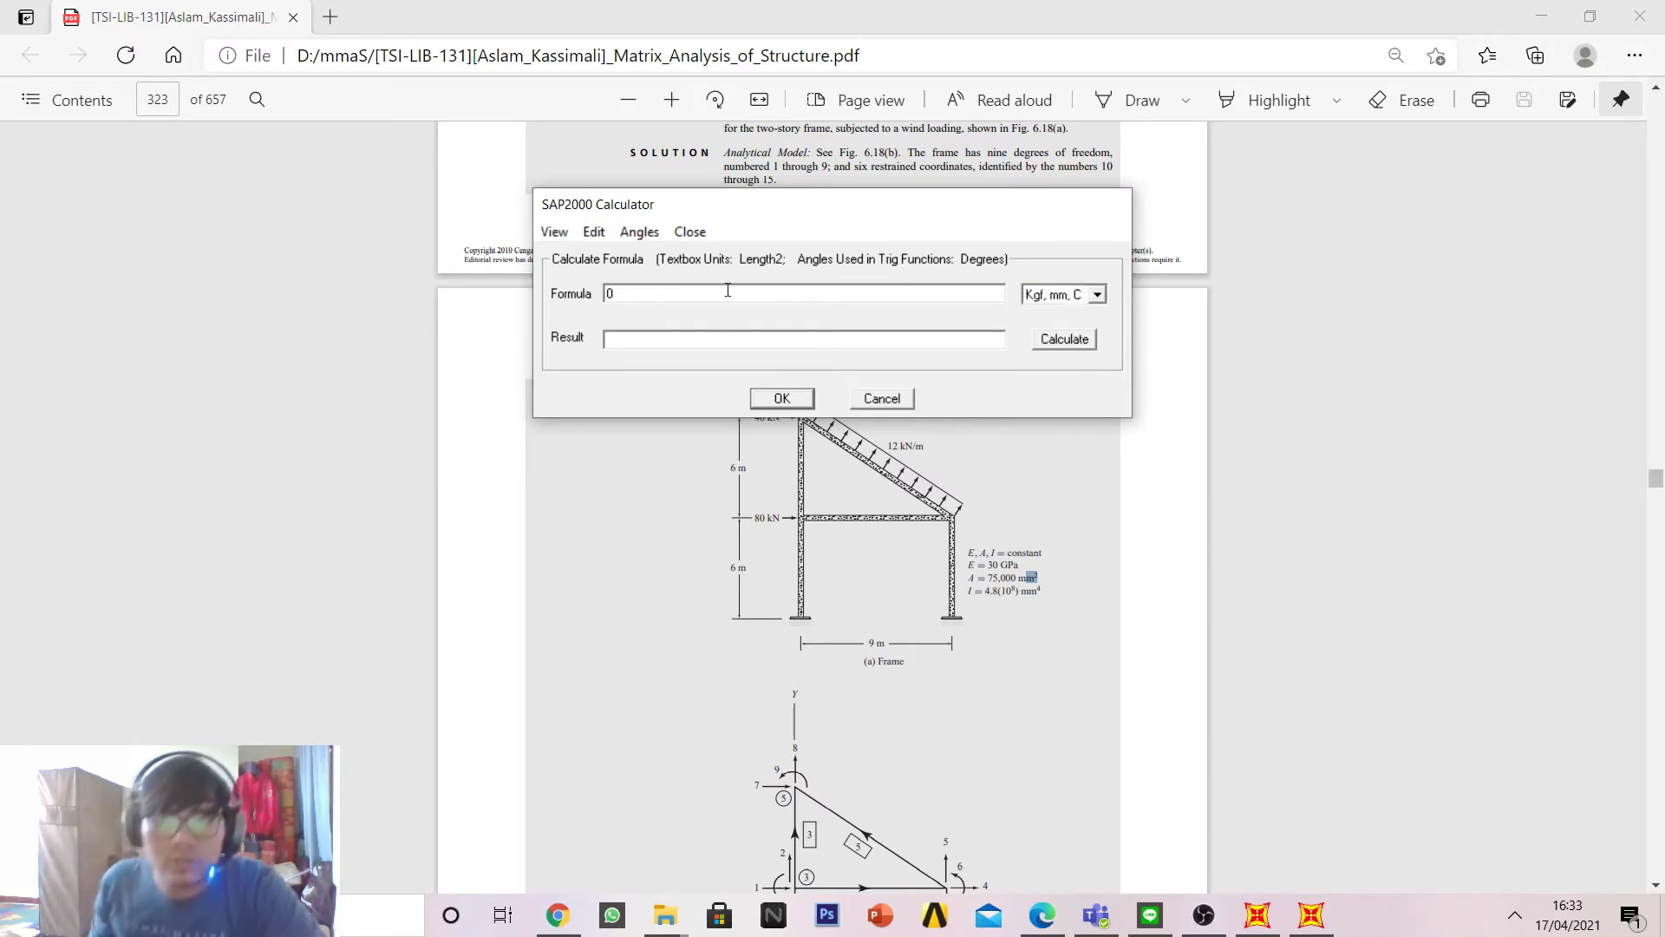
{"action": "key", "text": "BackSpace"}
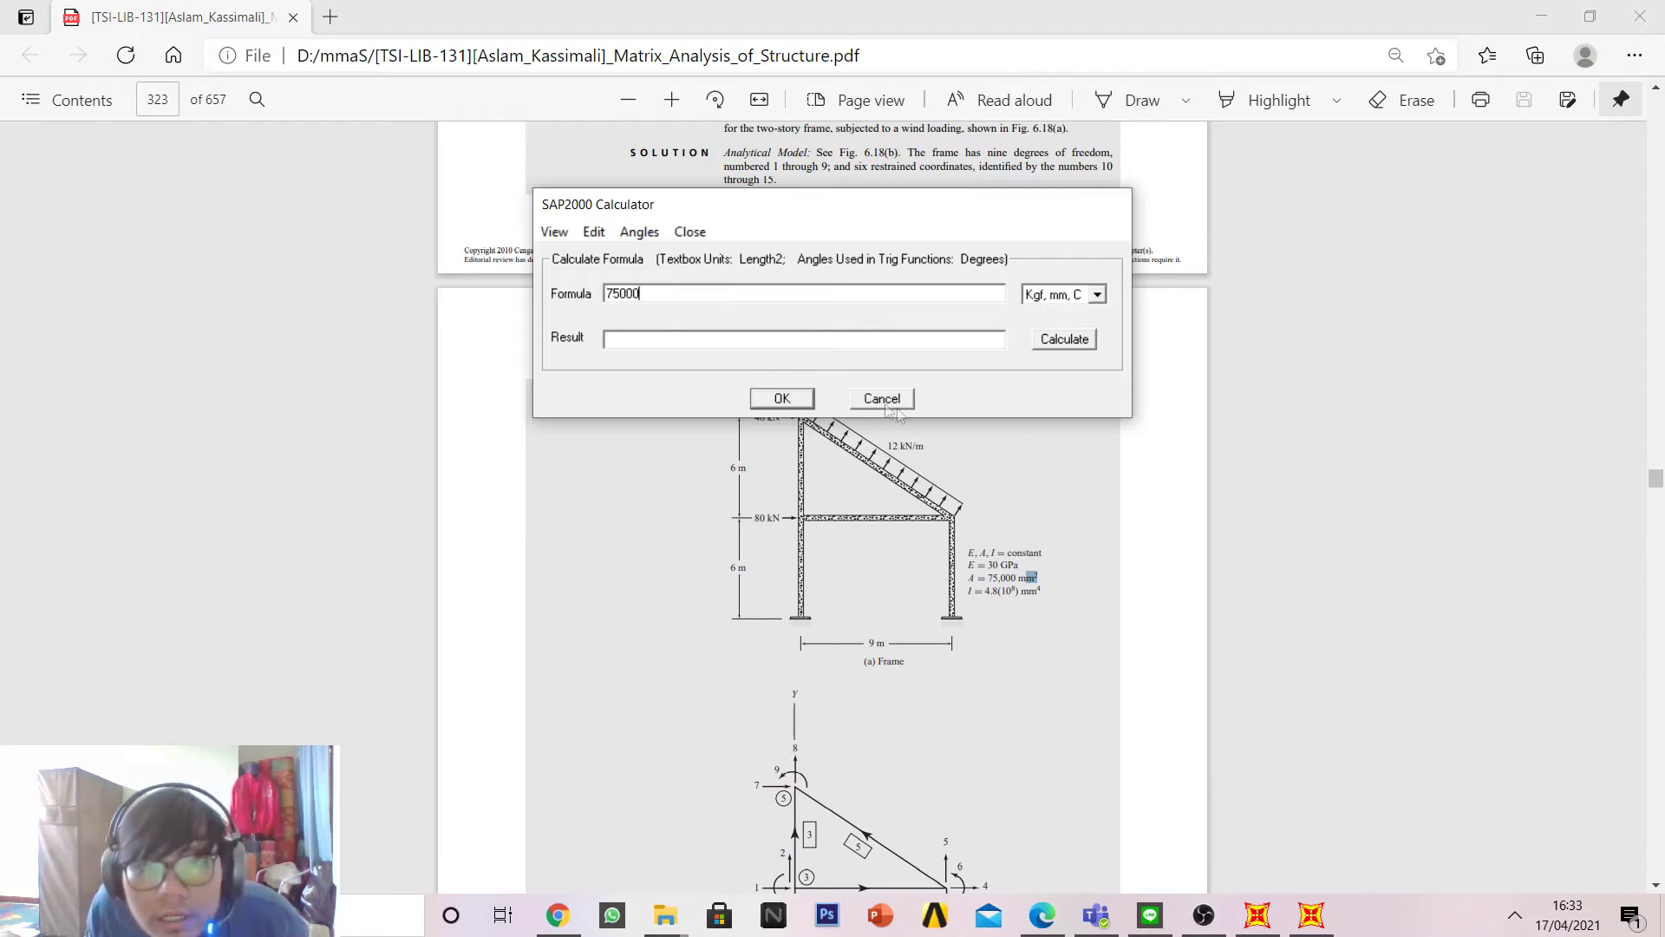
{"action": "left_click", "coordinate": [786, 399]}
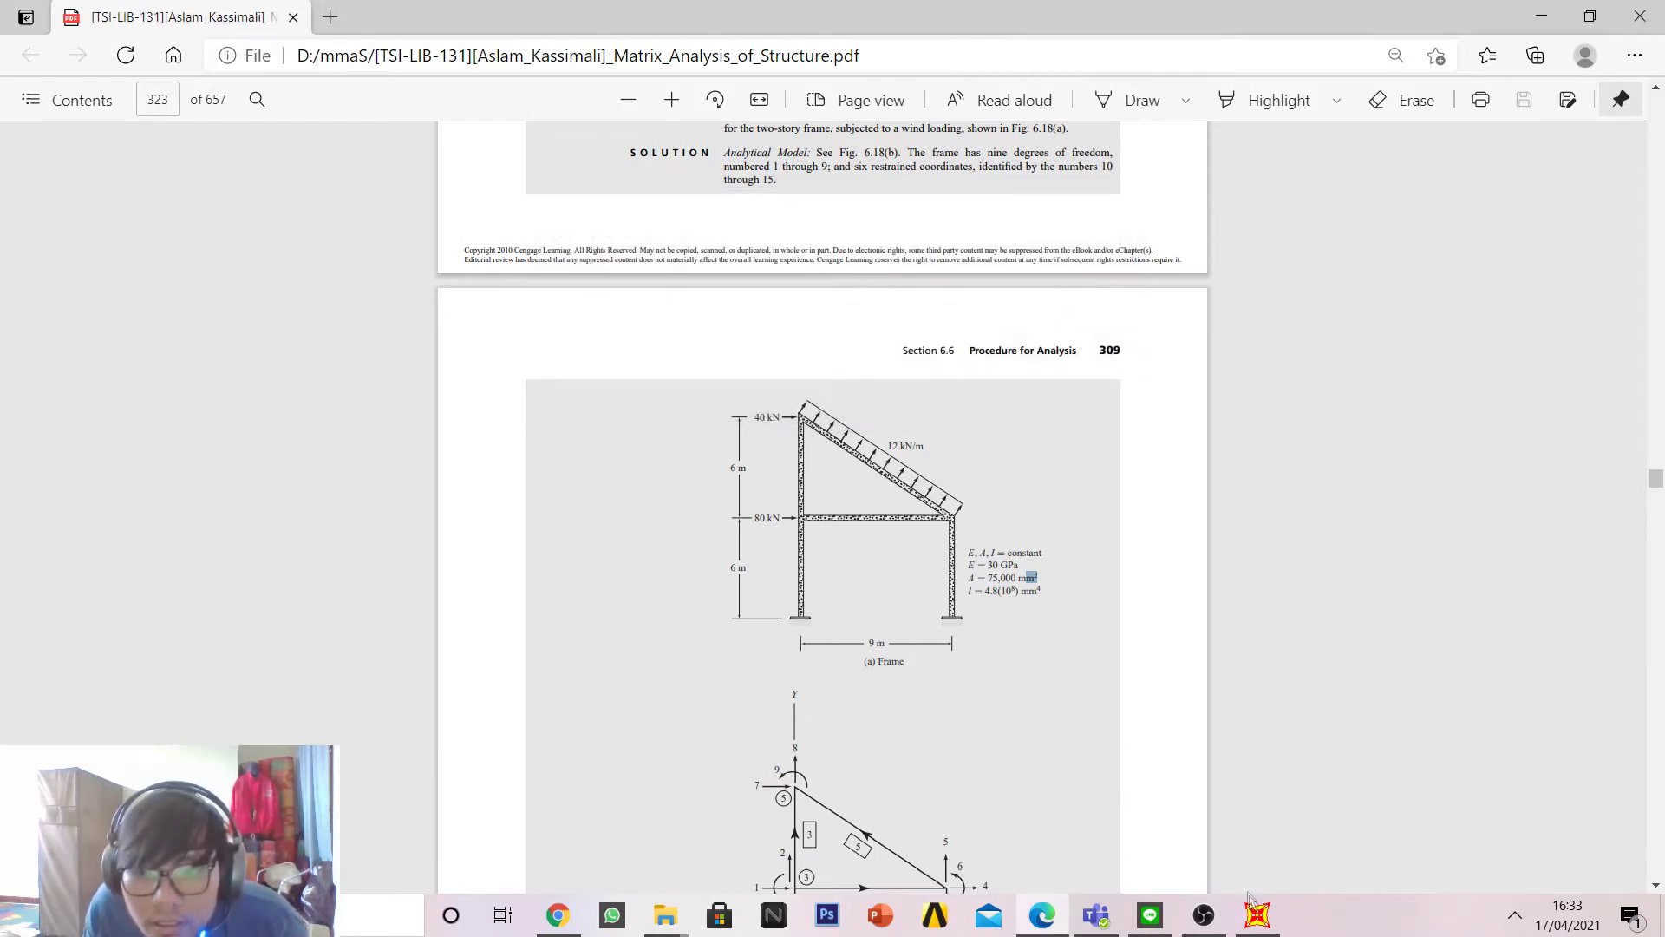
{"action": "left_click", "coordinate": [1257, 915]}
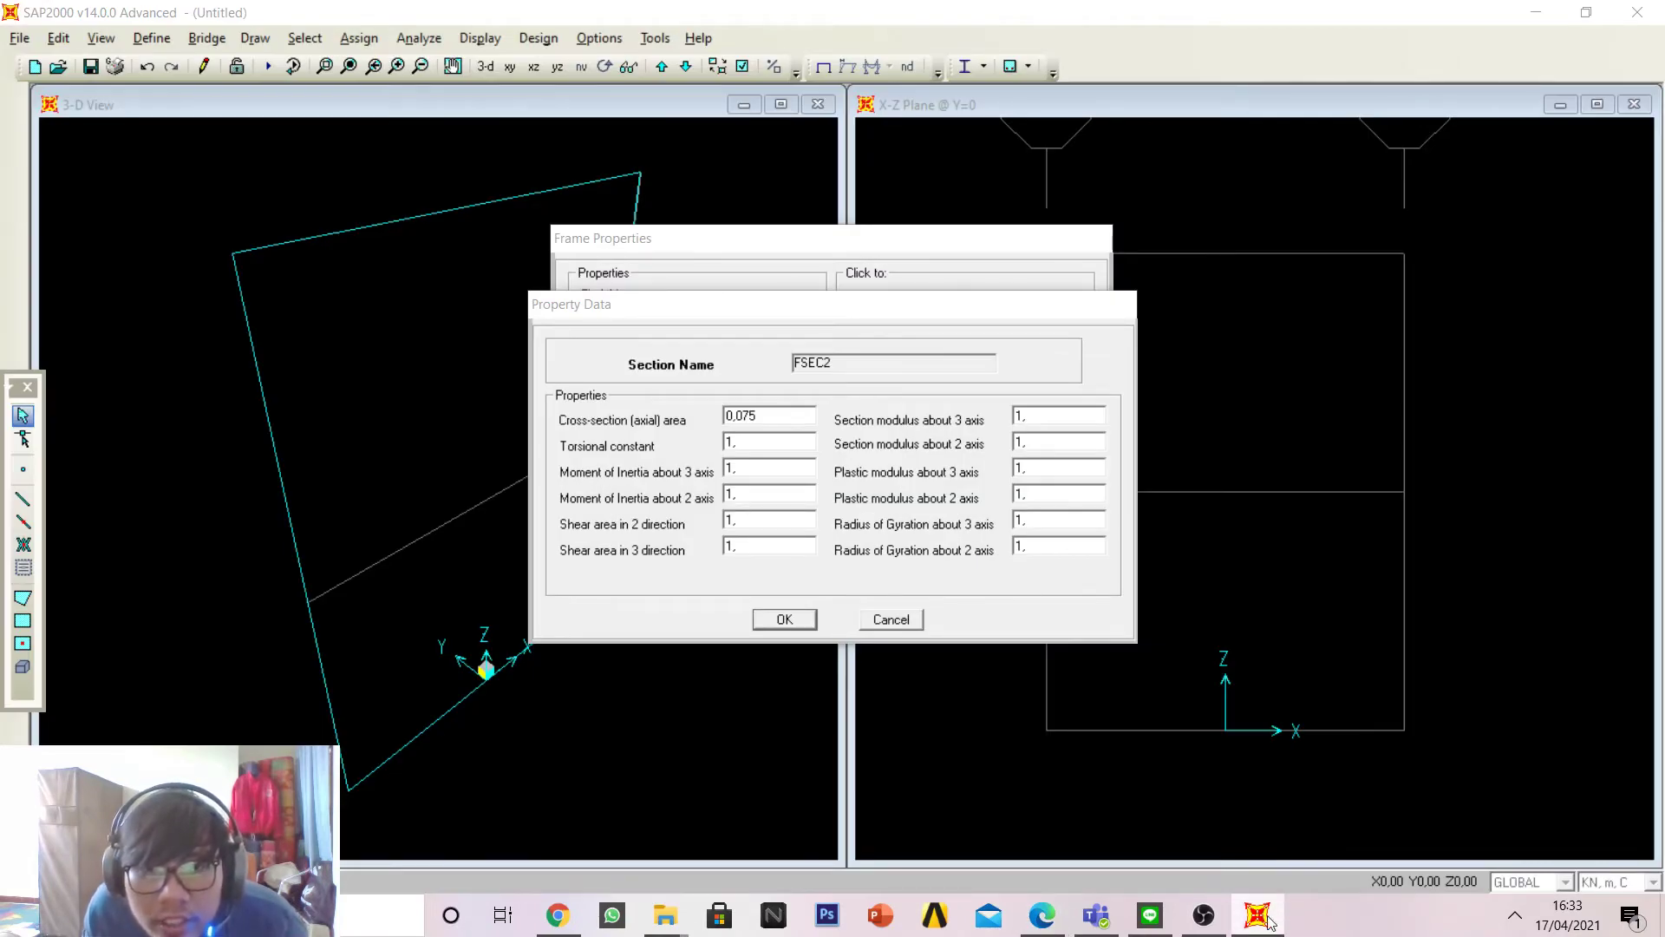
{"action": "mouse_move", "coordinate": [1268, 921]}
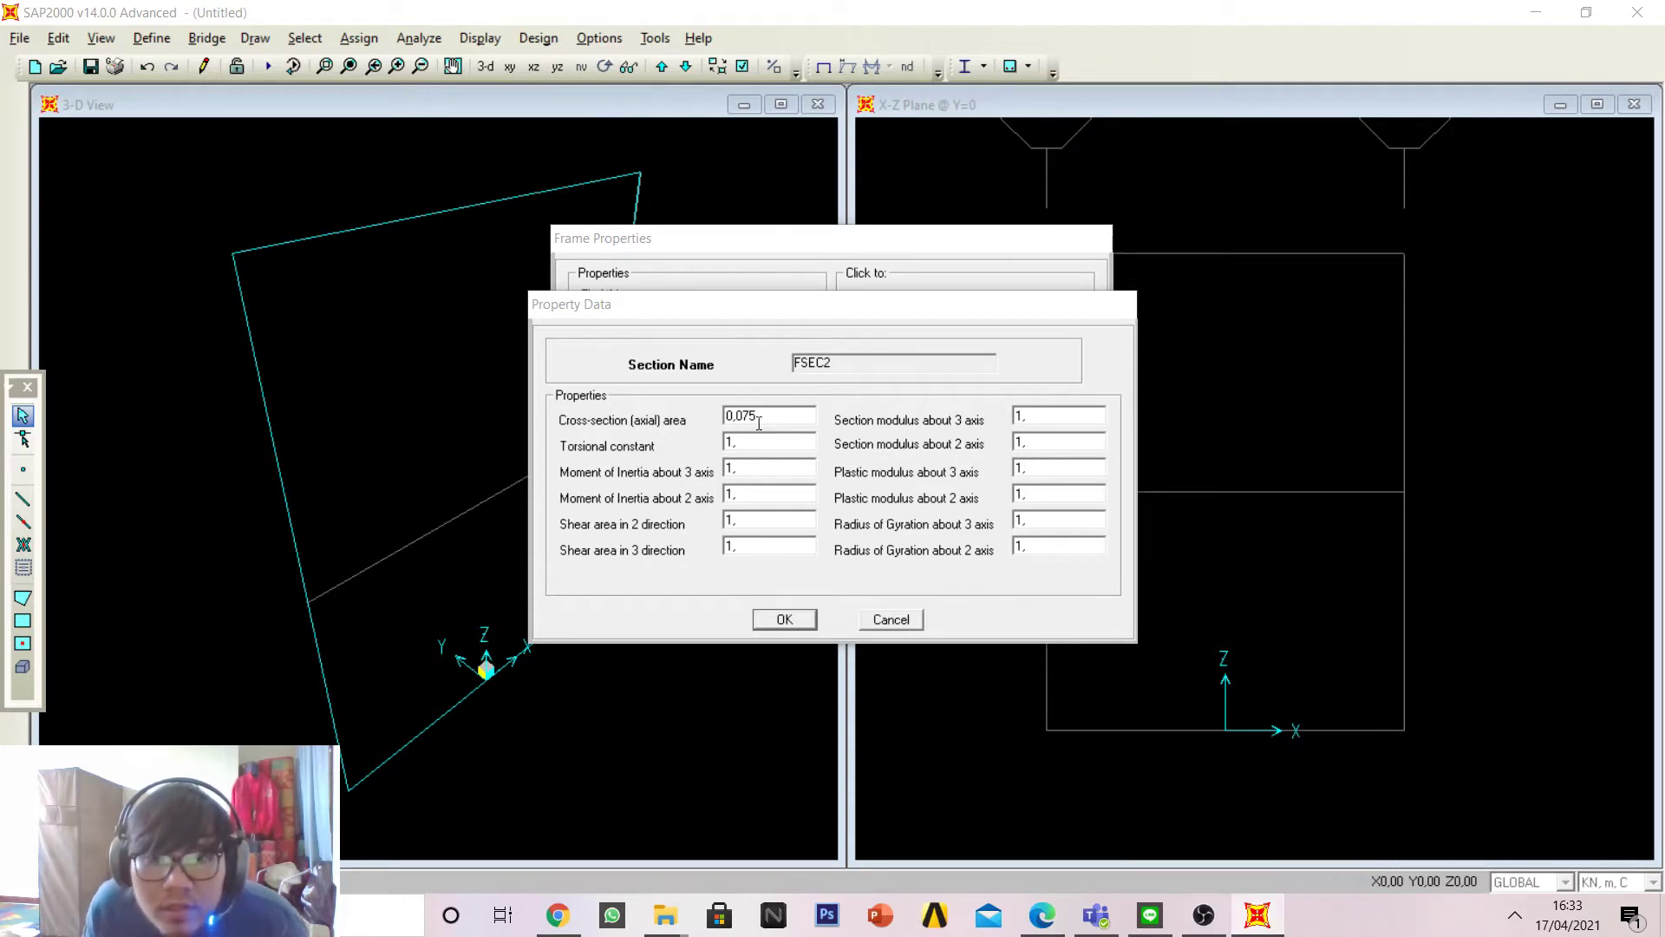
{"action": "left_click", "coordinate": [794, 418]}
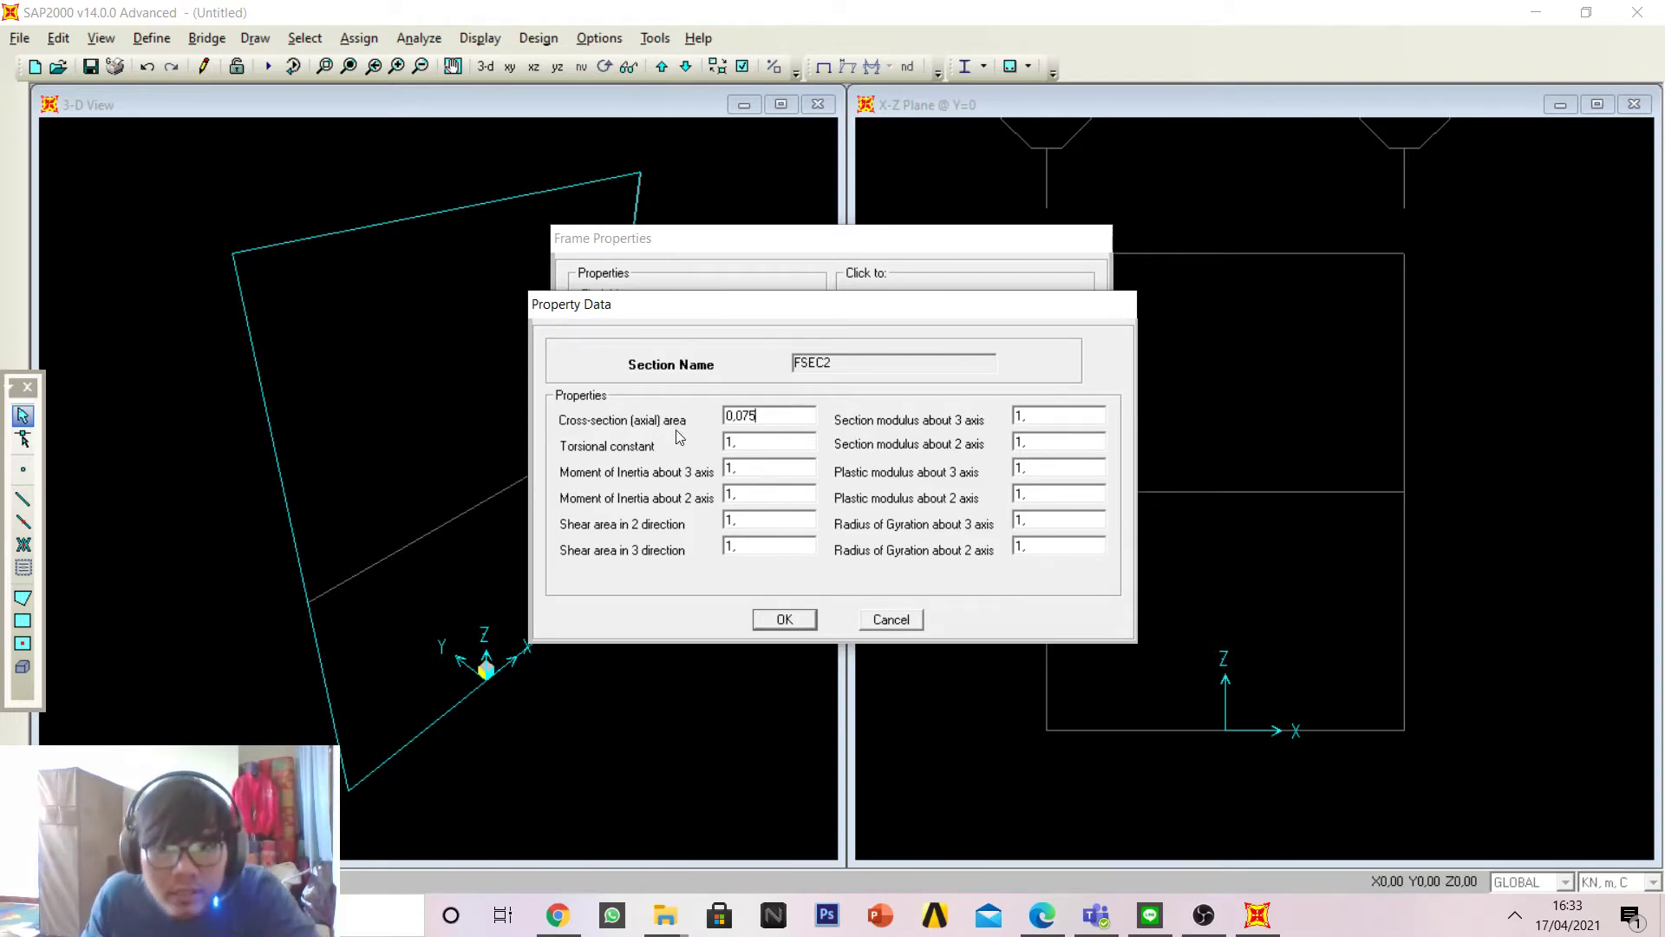
Step: Check the I value beside the frame figure in the textbook PDF, and return to SAP2000
{"action": "left_click", "coordinate": [1132, 809]}
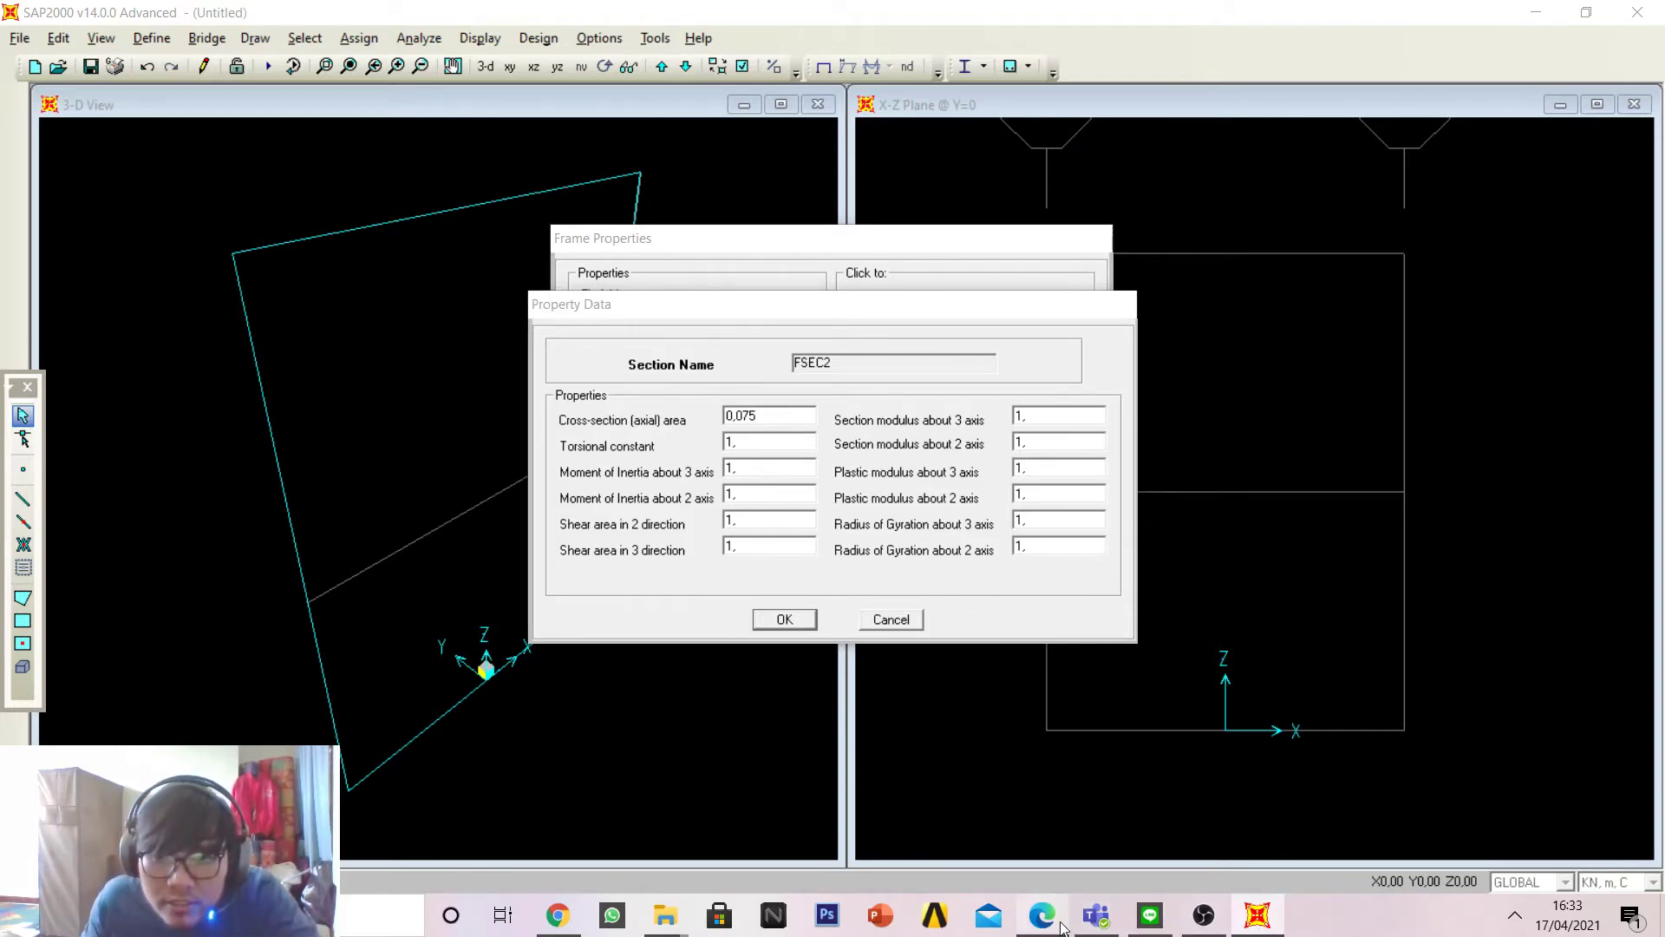
{"action": "left_click", "coordinate": [1044, 916]}
{"action": "left_click", "coordinate": [1044, 916]}
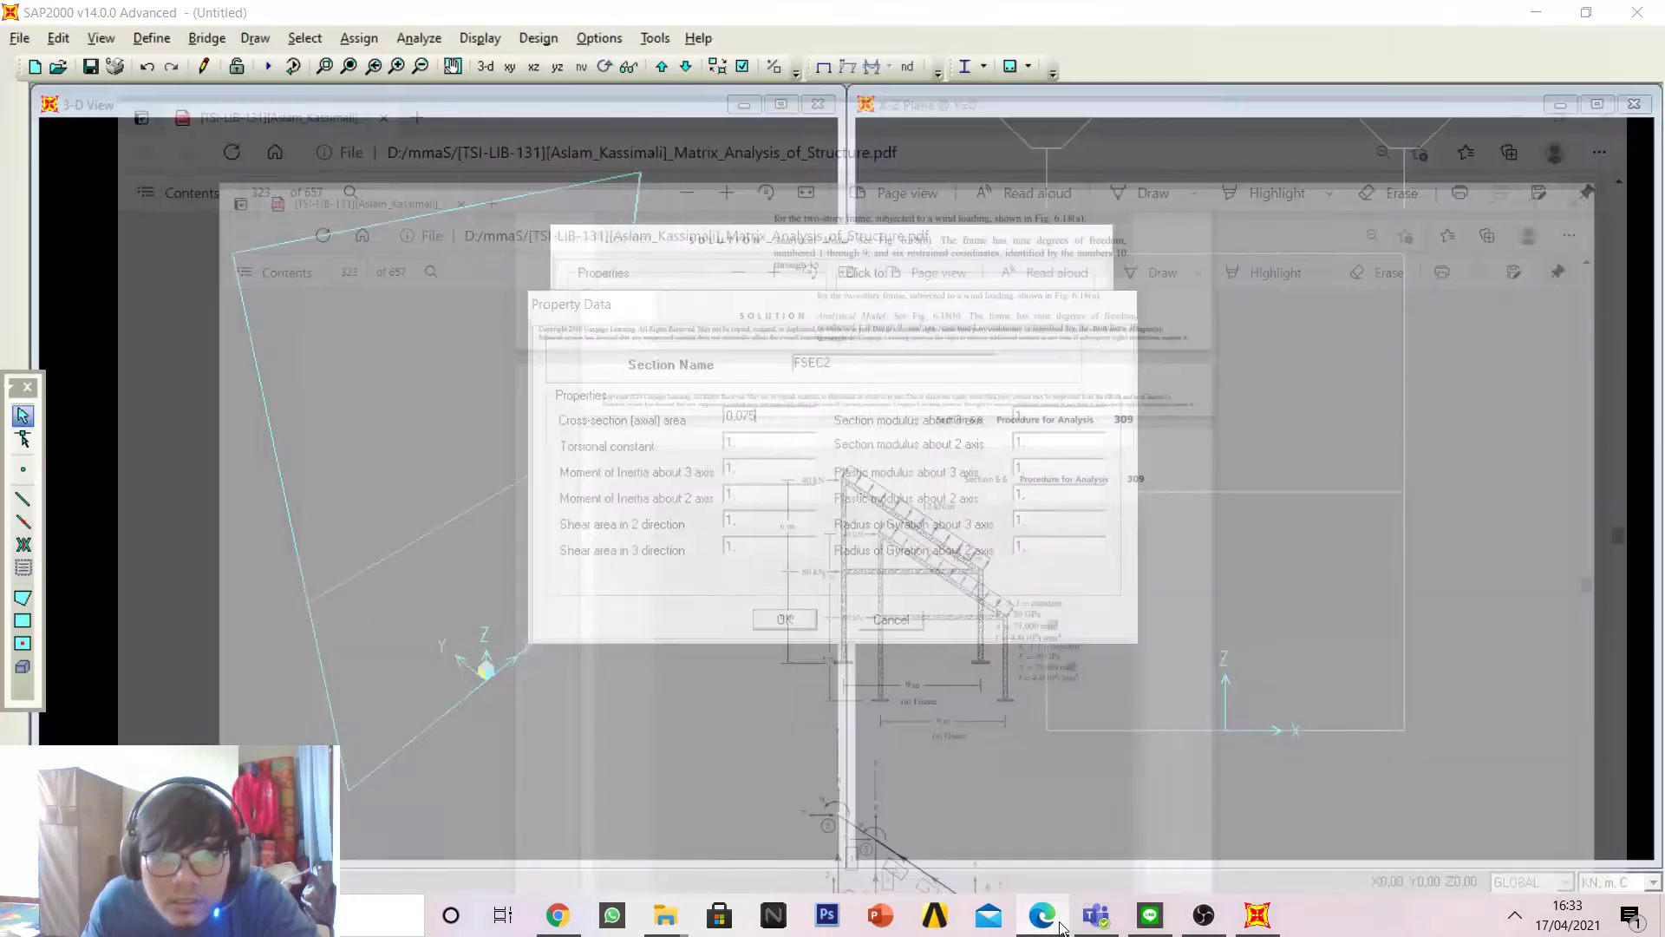
{"action": "left_click", "coordinate": [1062, 927]}
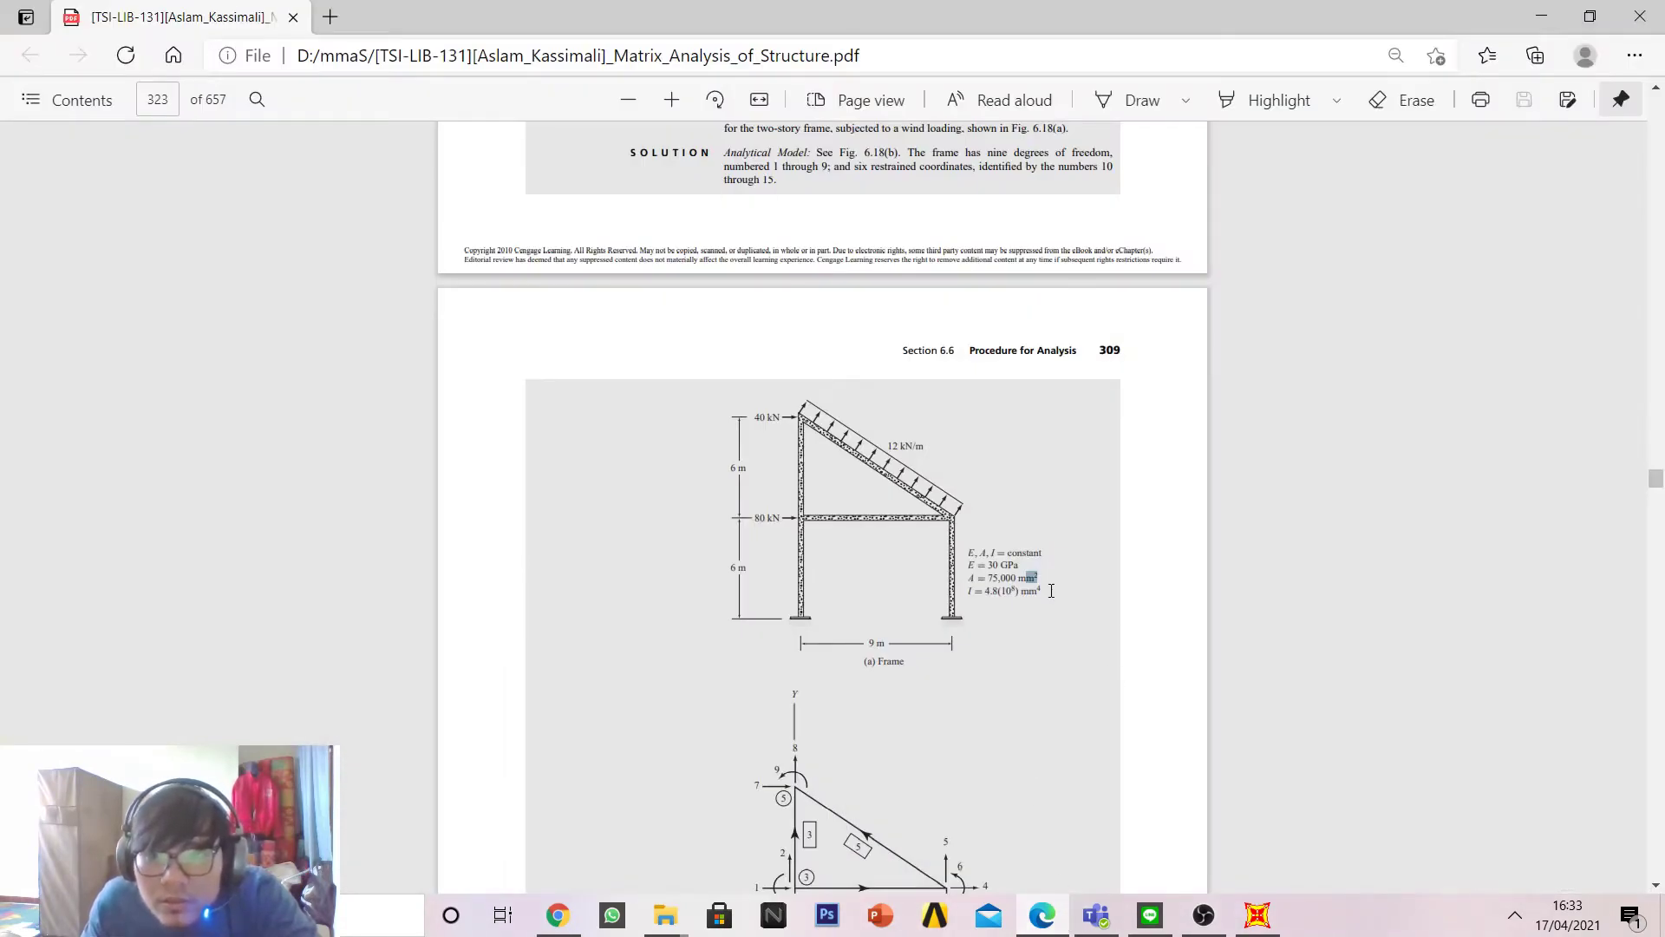
{"action": "left_click", "coordinate": [1040, 917]}
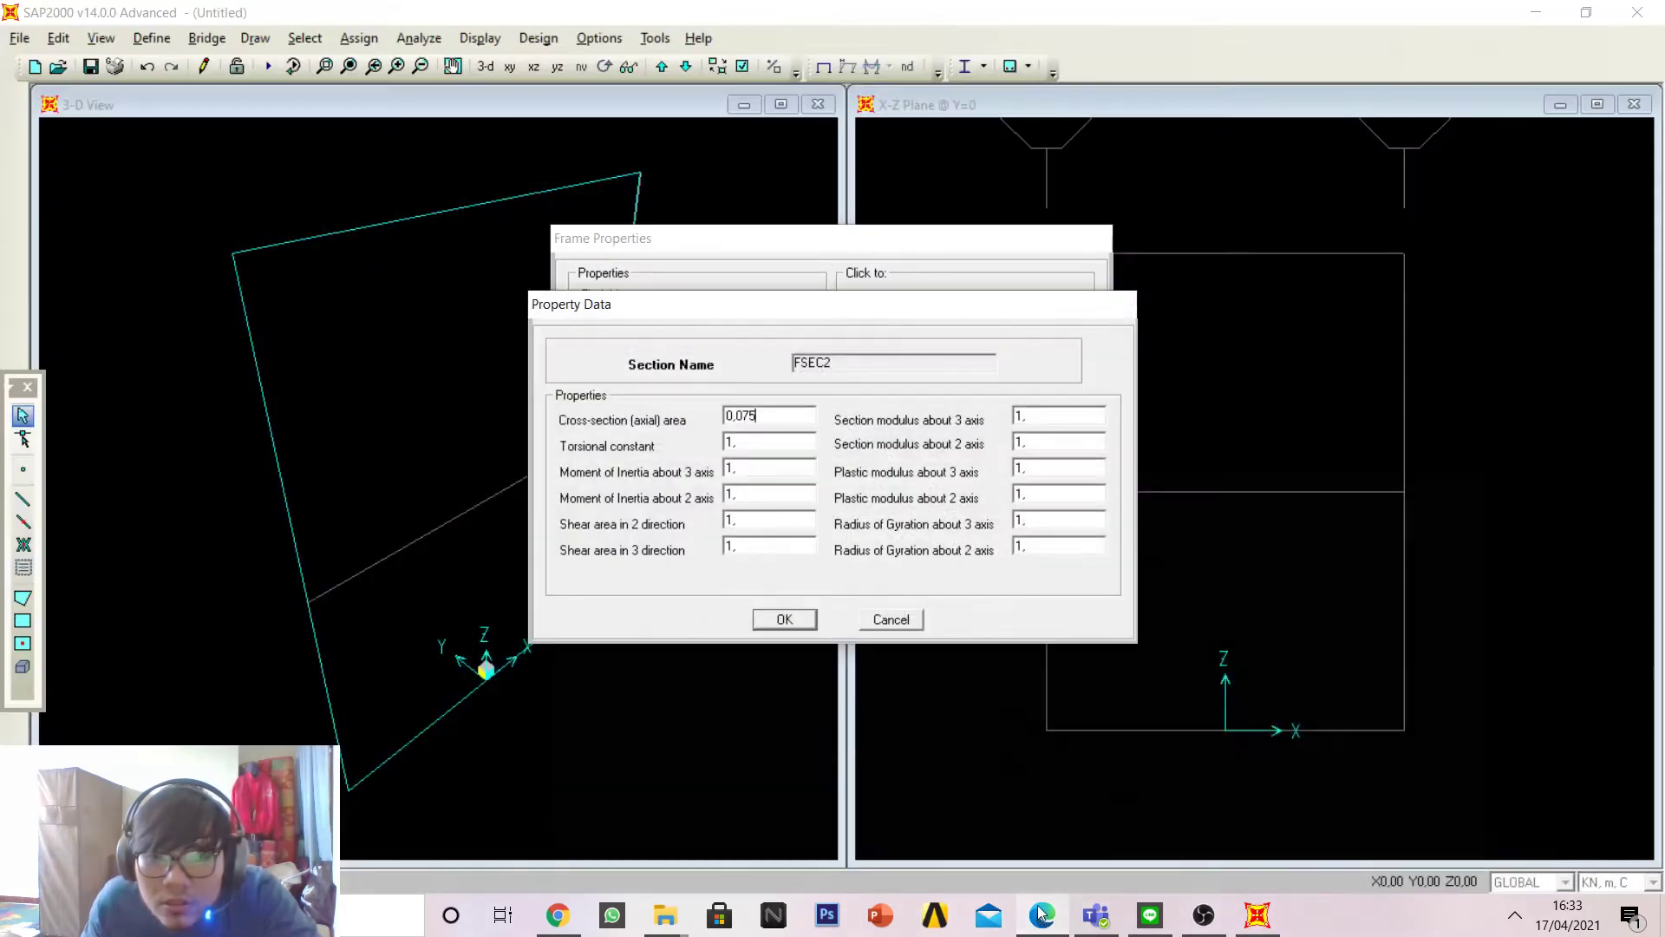
Step: Set the moment of inertia about the 3 axis with the formula calculator, entering 4.800000000 in Kgf, mm, C beside the textbook PDF, and return to SAP2000
{"action": "double_click", "coordinate": [769, 468]}
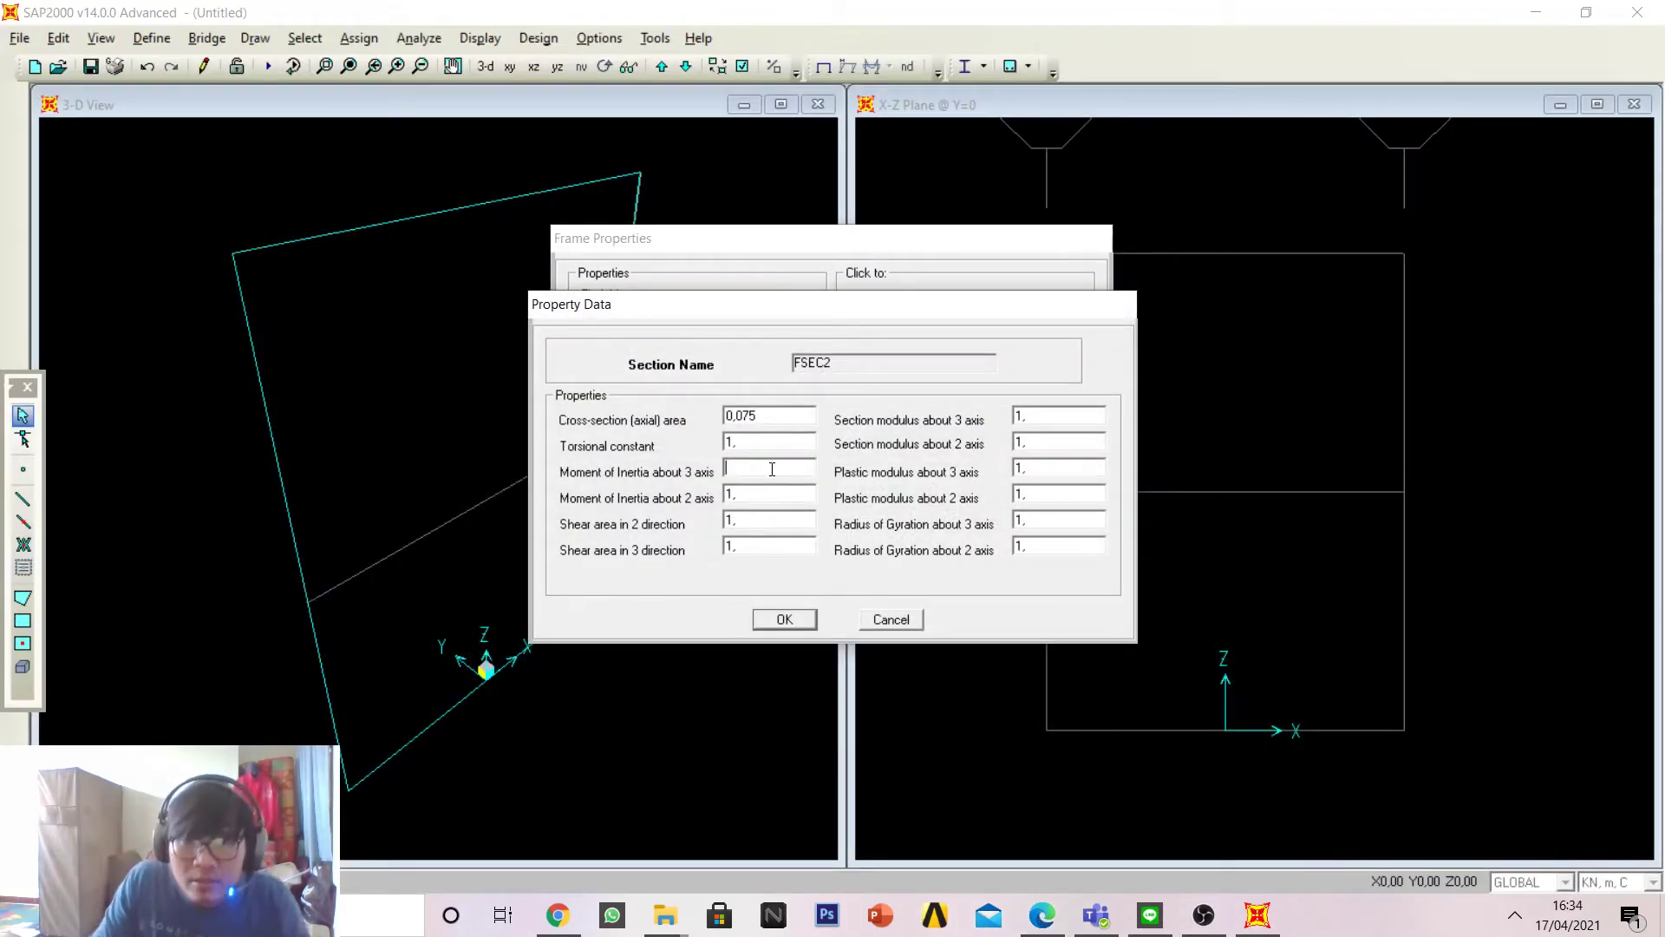
{"action": "double_click", "coordinate": [768, 468], "text": "shift"}
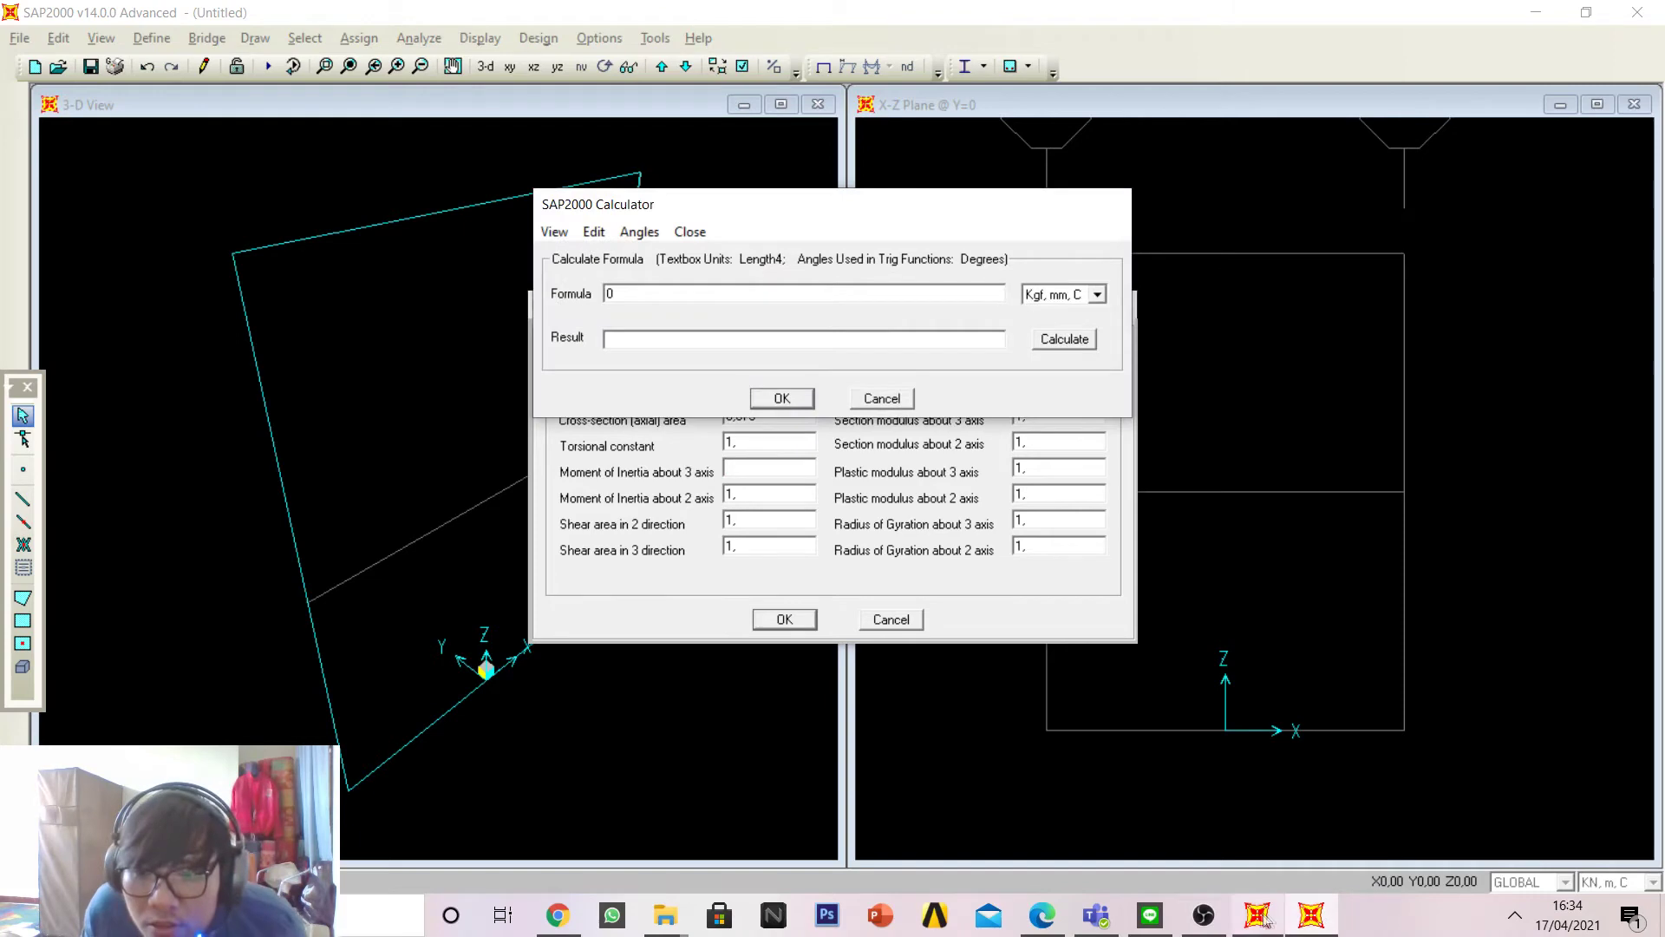
{"action": "left_click", "coordinate": [1051, 921]}
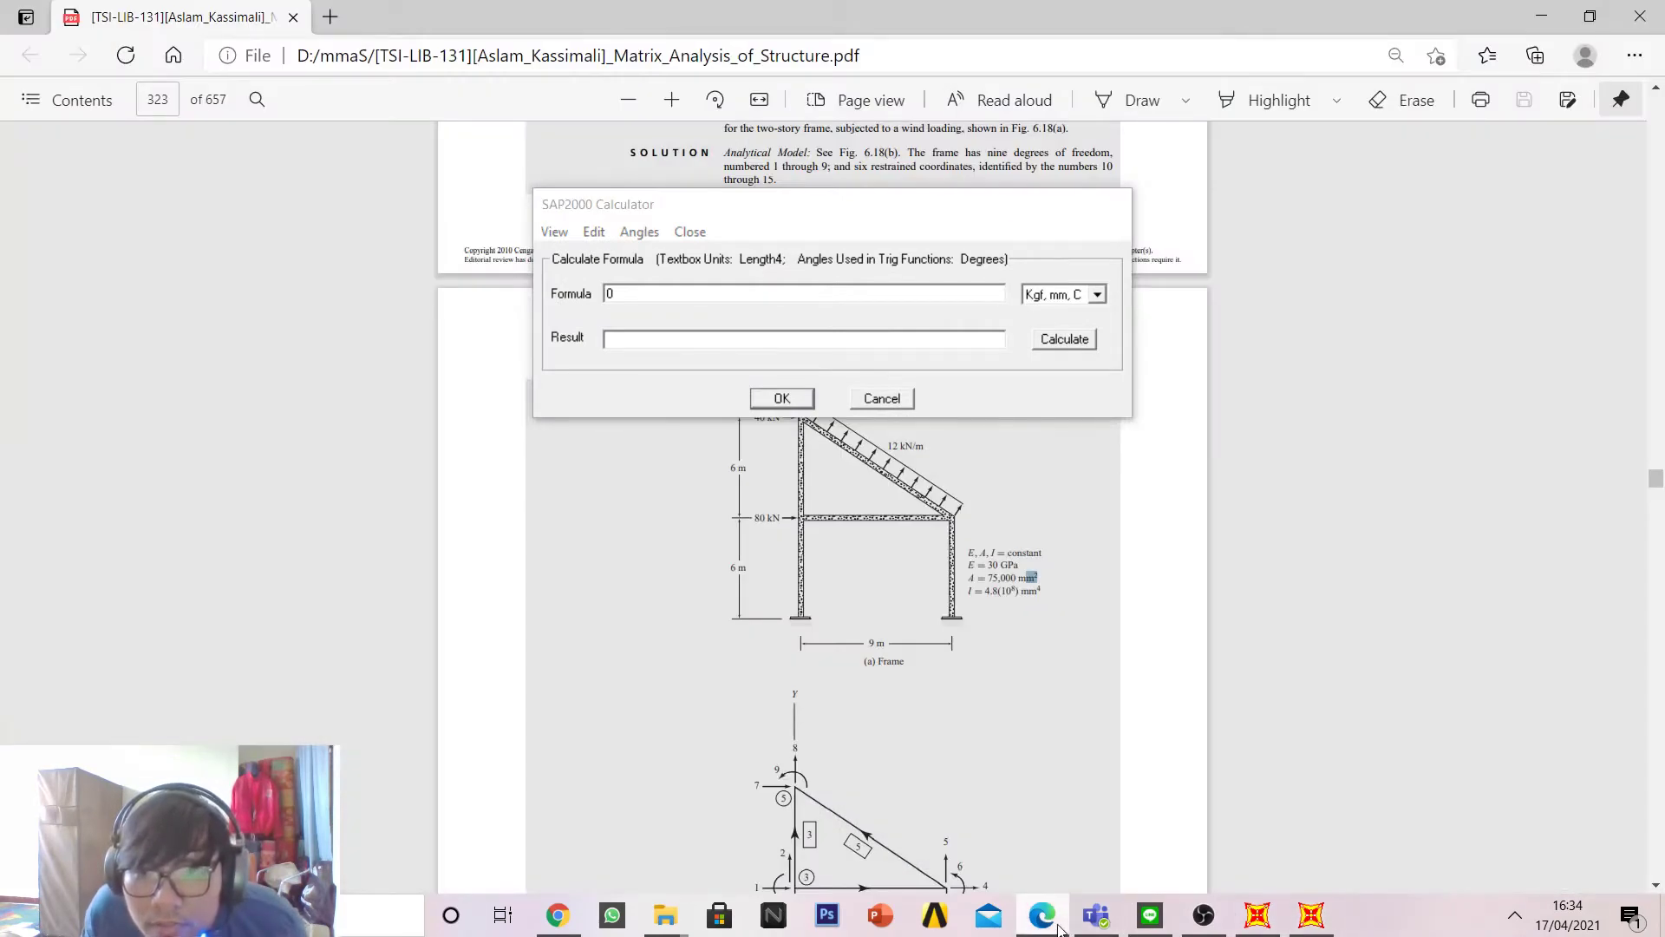
{"action": "left_click", "coordinate": [774, 315]}
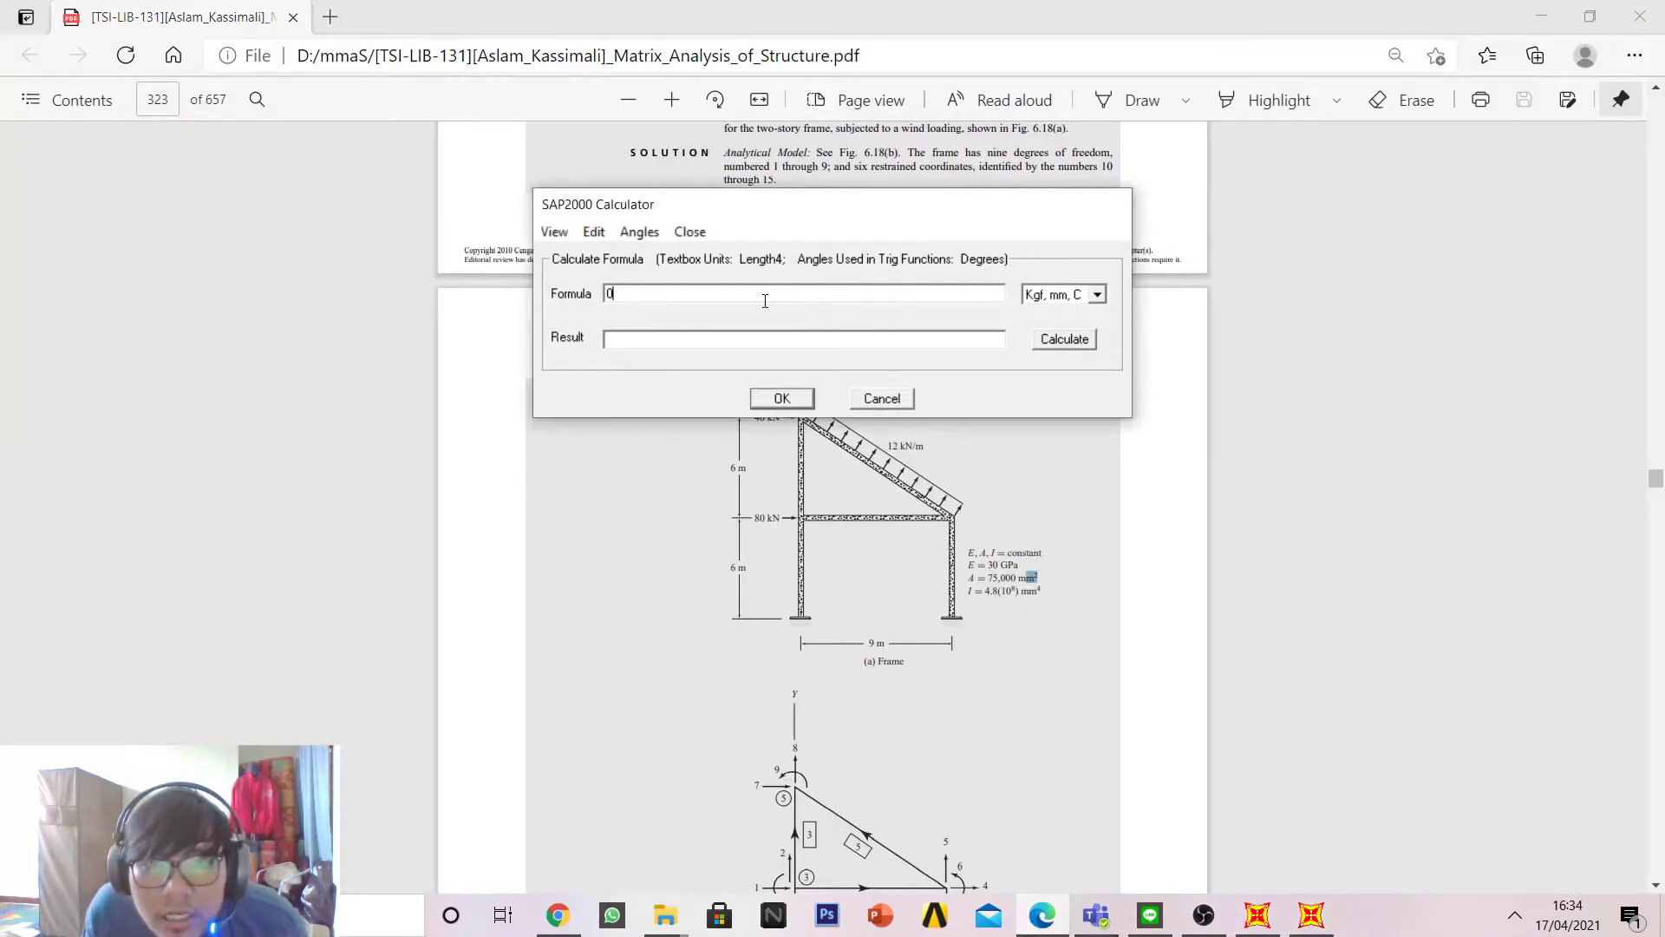
{"action": "key", "text": "BackSpace"}
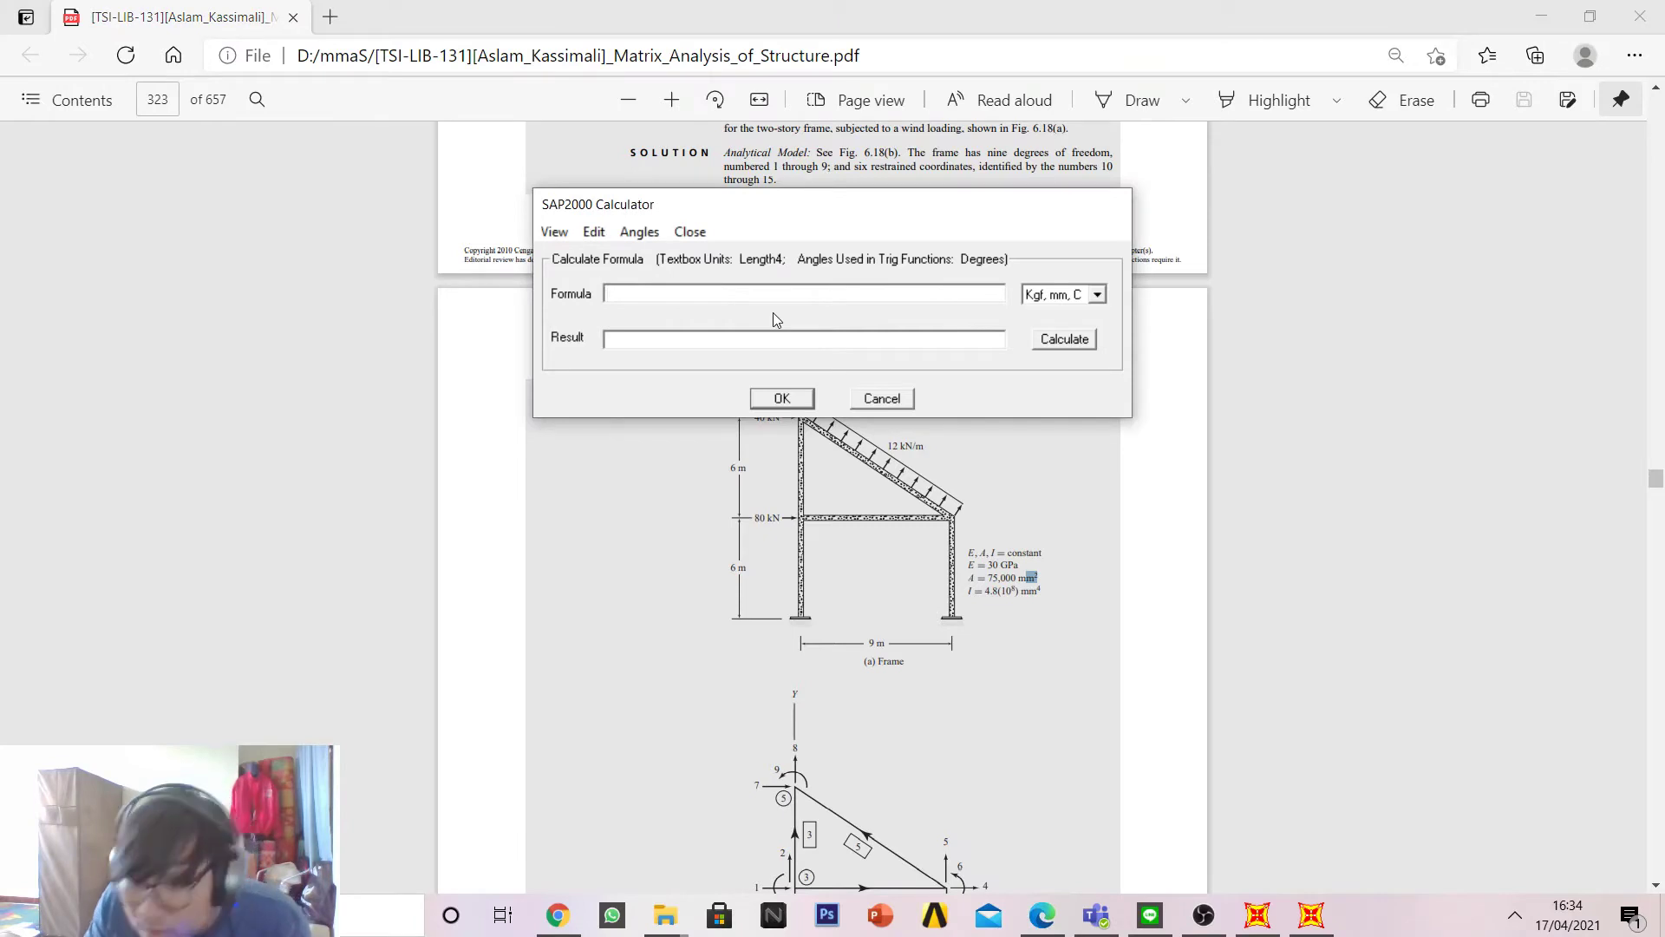
{"action": "type", "text": "4."}
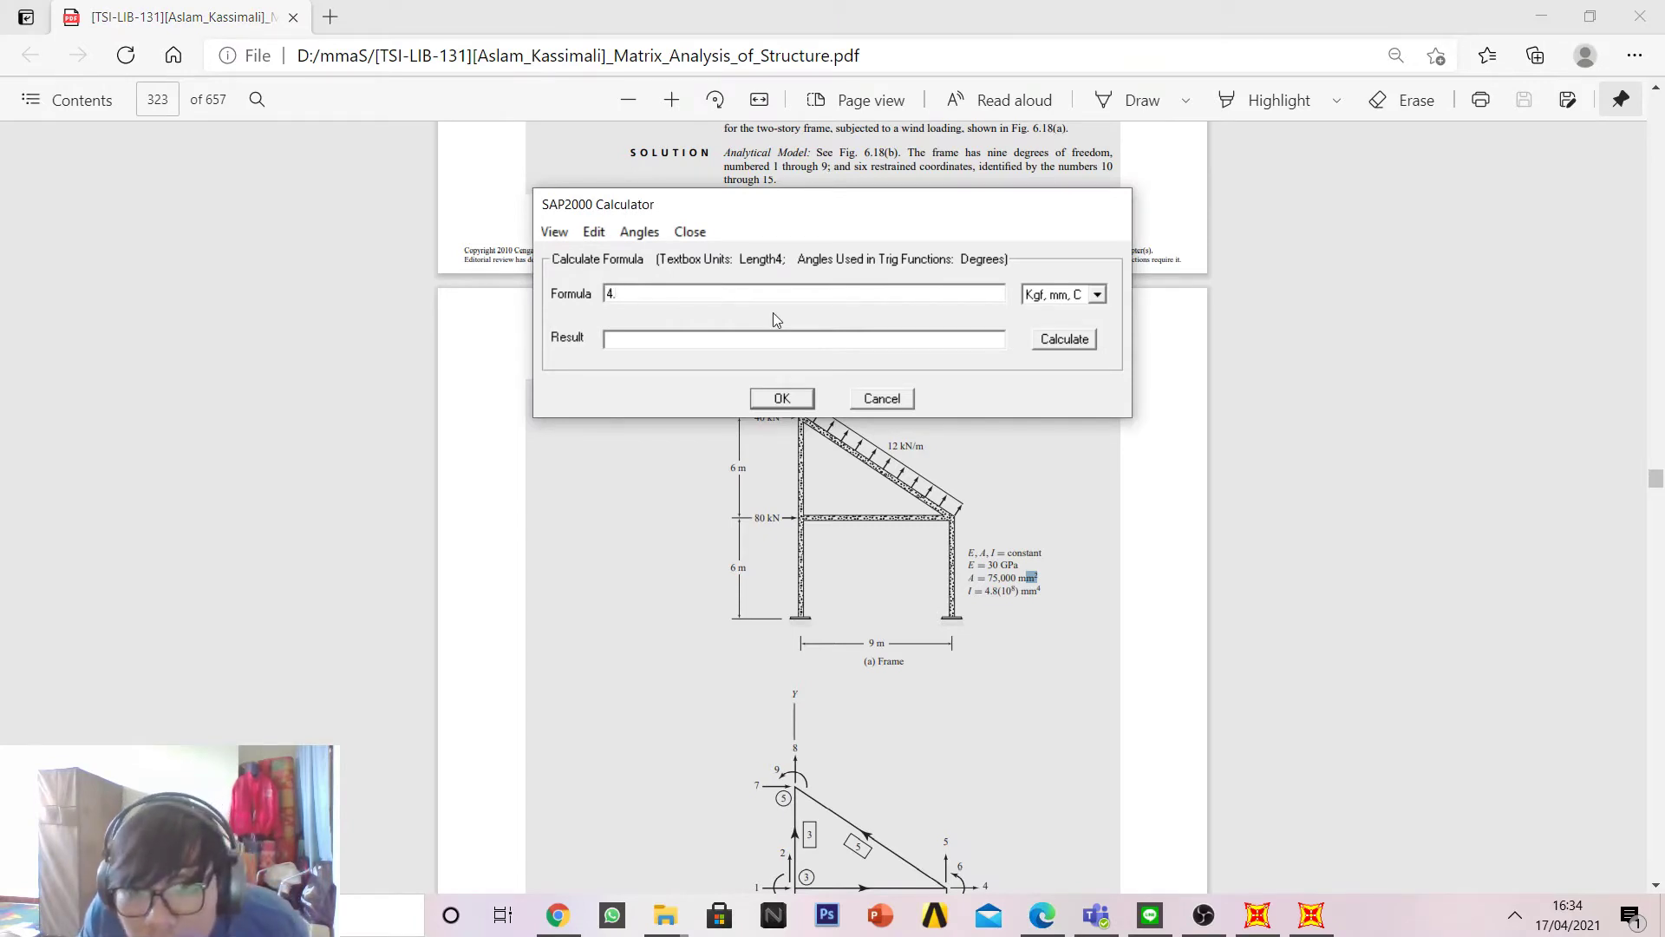
{"action": "type", "text": "8"}
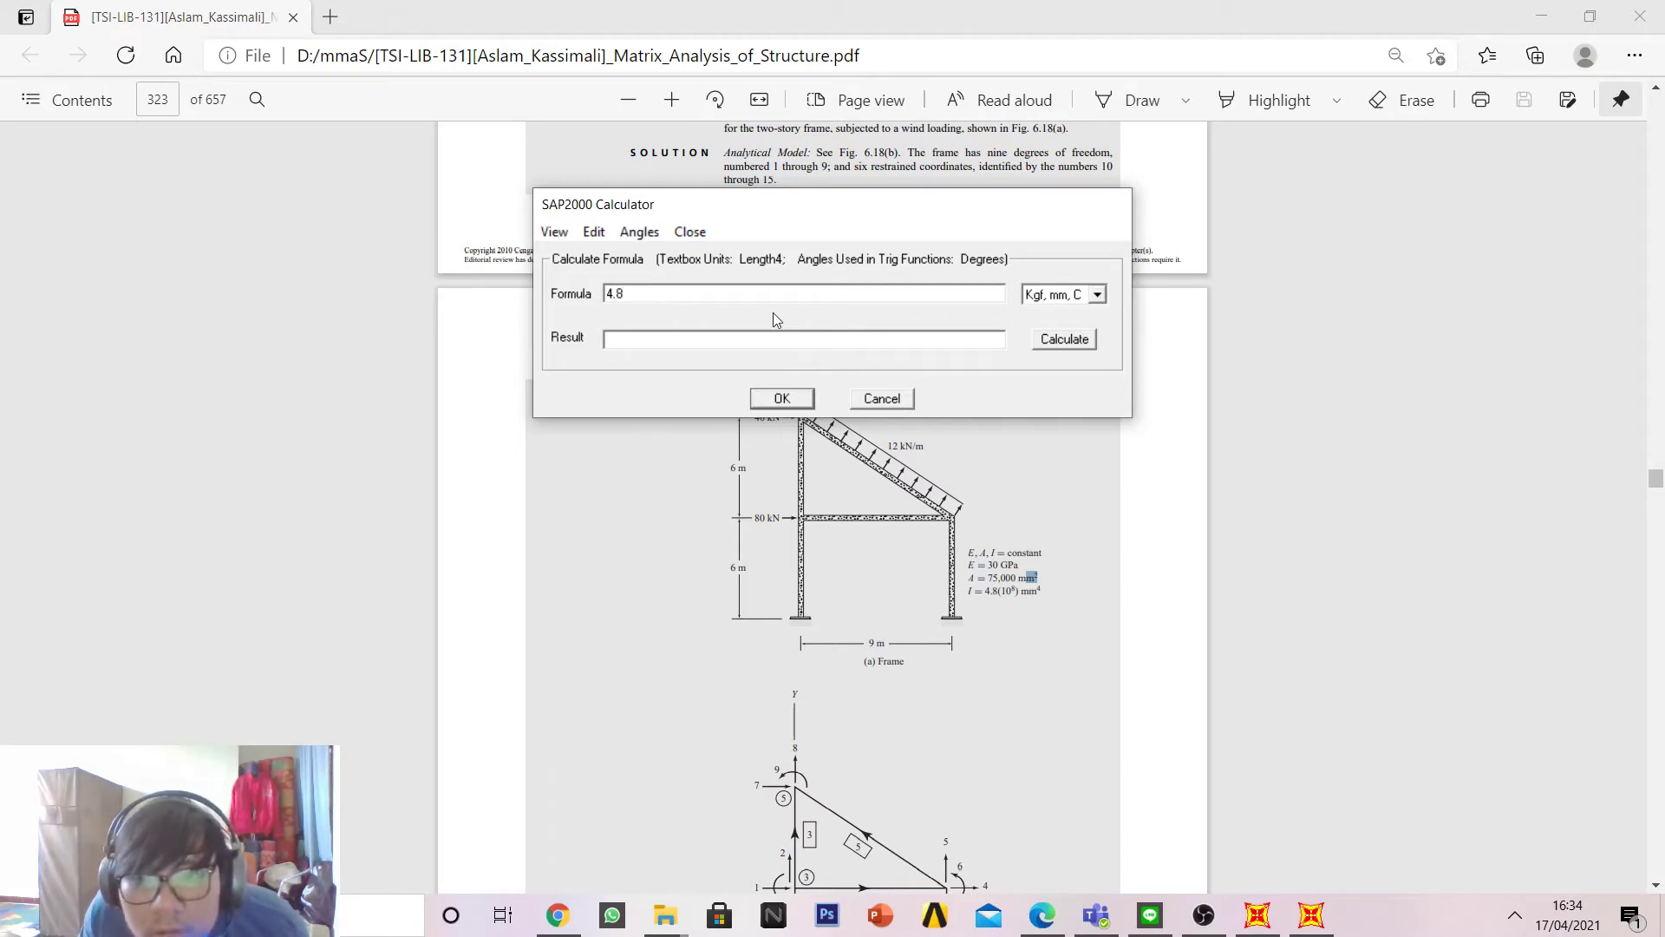
{"action": "type", "text": "0"}
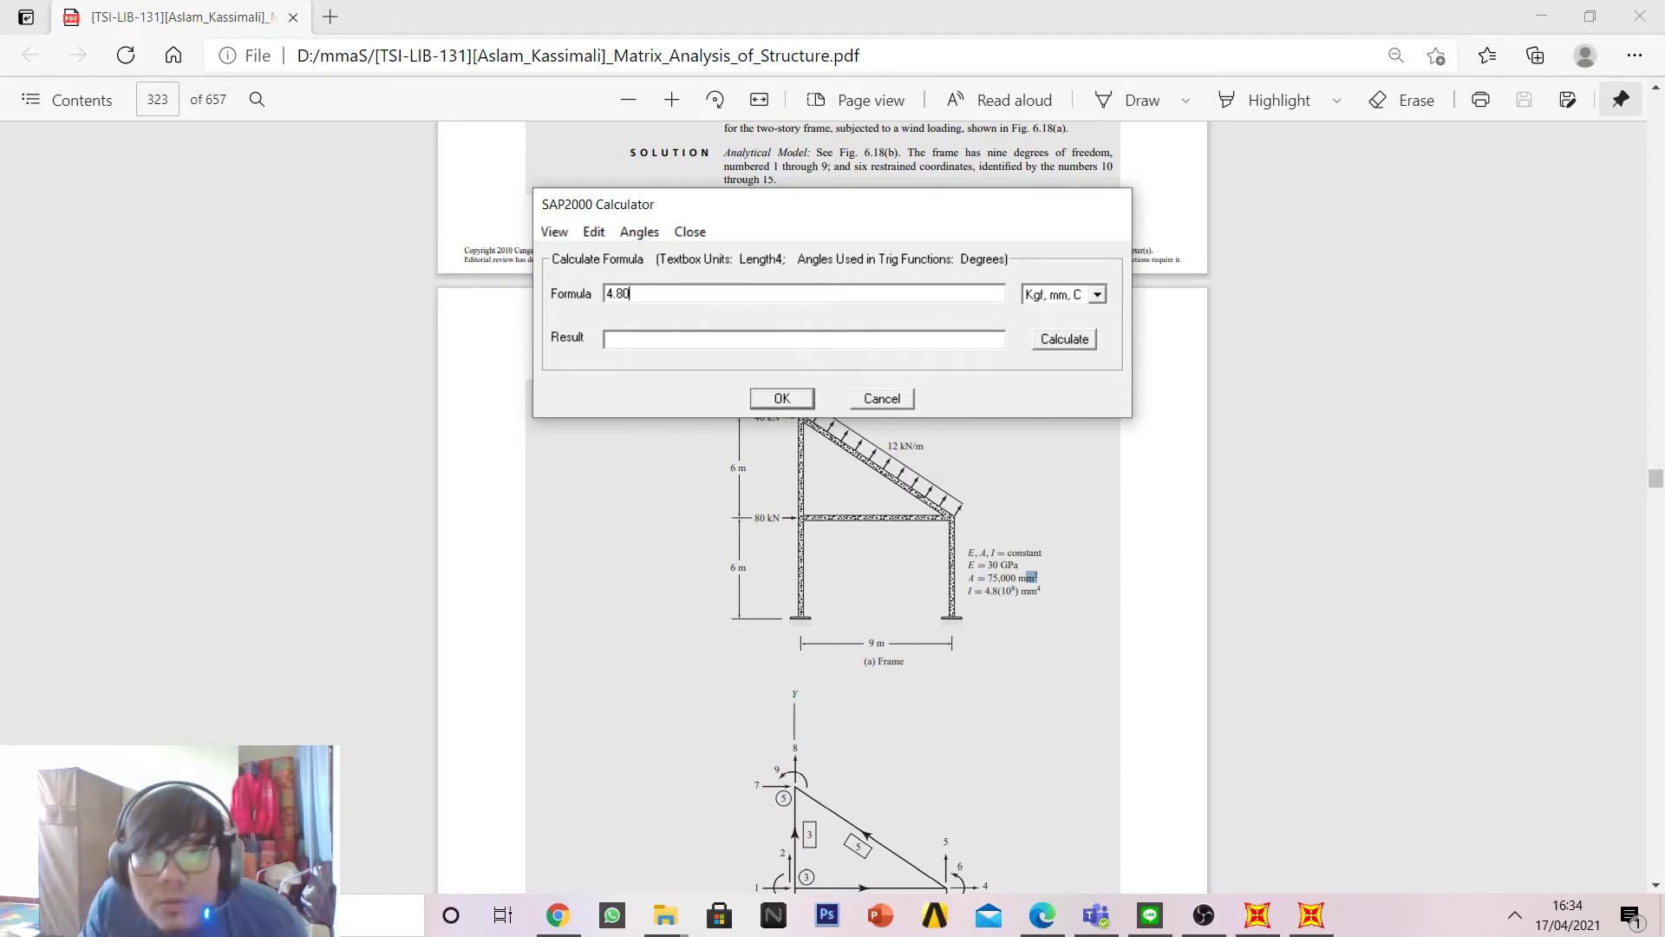
{"action": "type", "text": "0000000"}
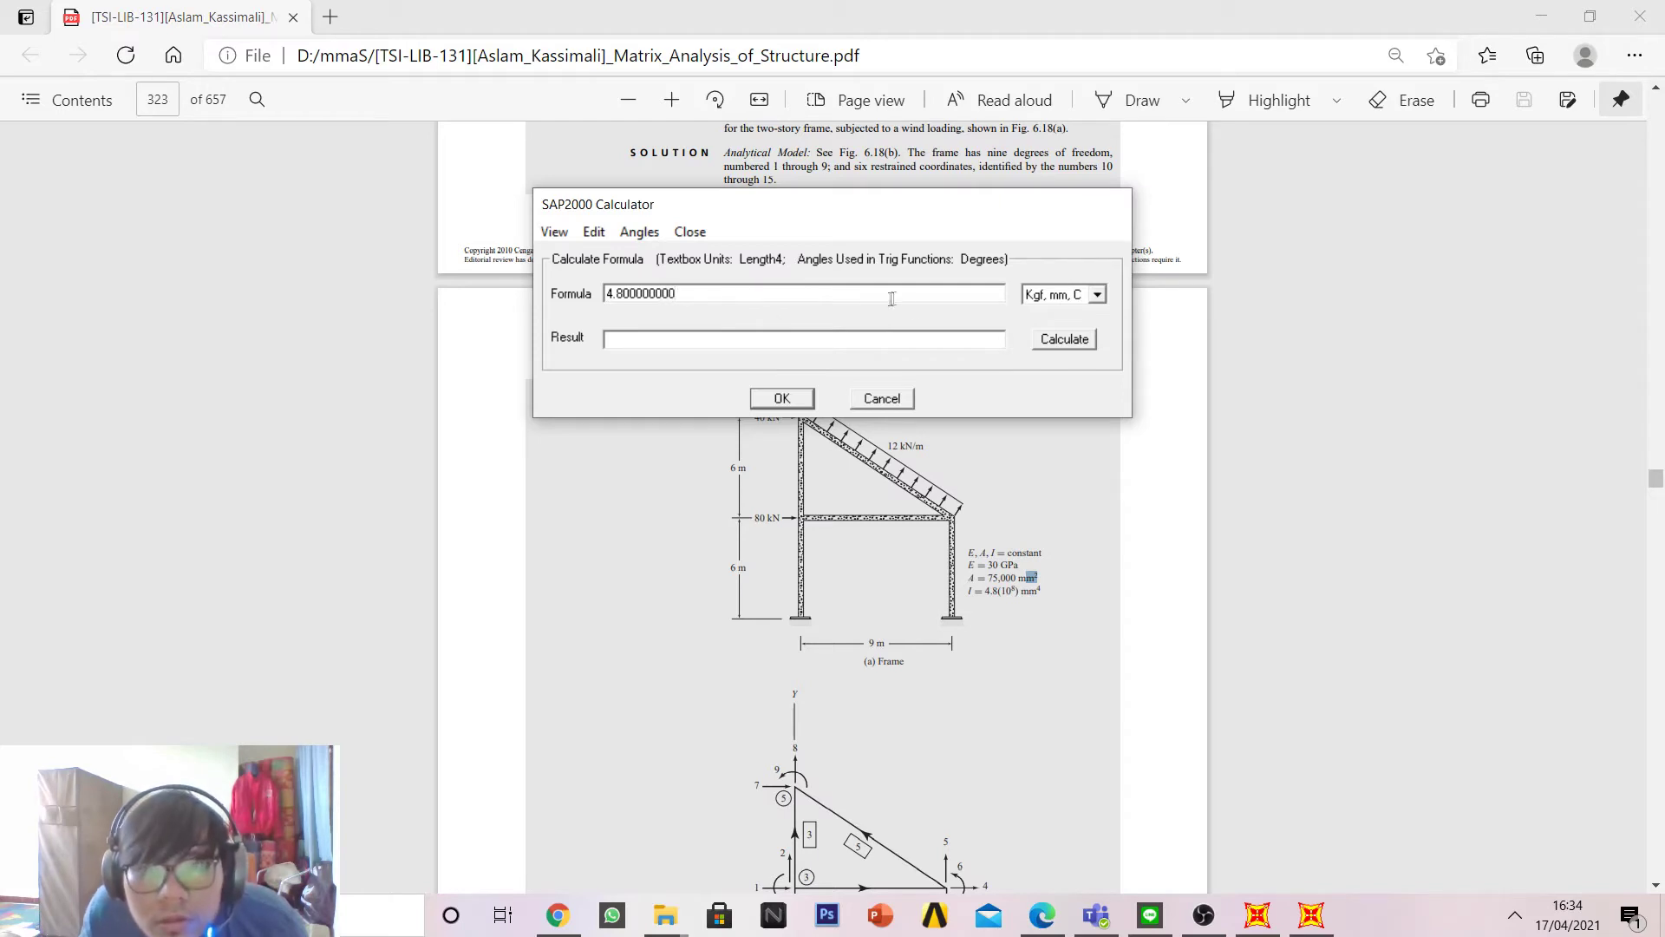
{"action": "left_click", "coordinate": [779, 398]}
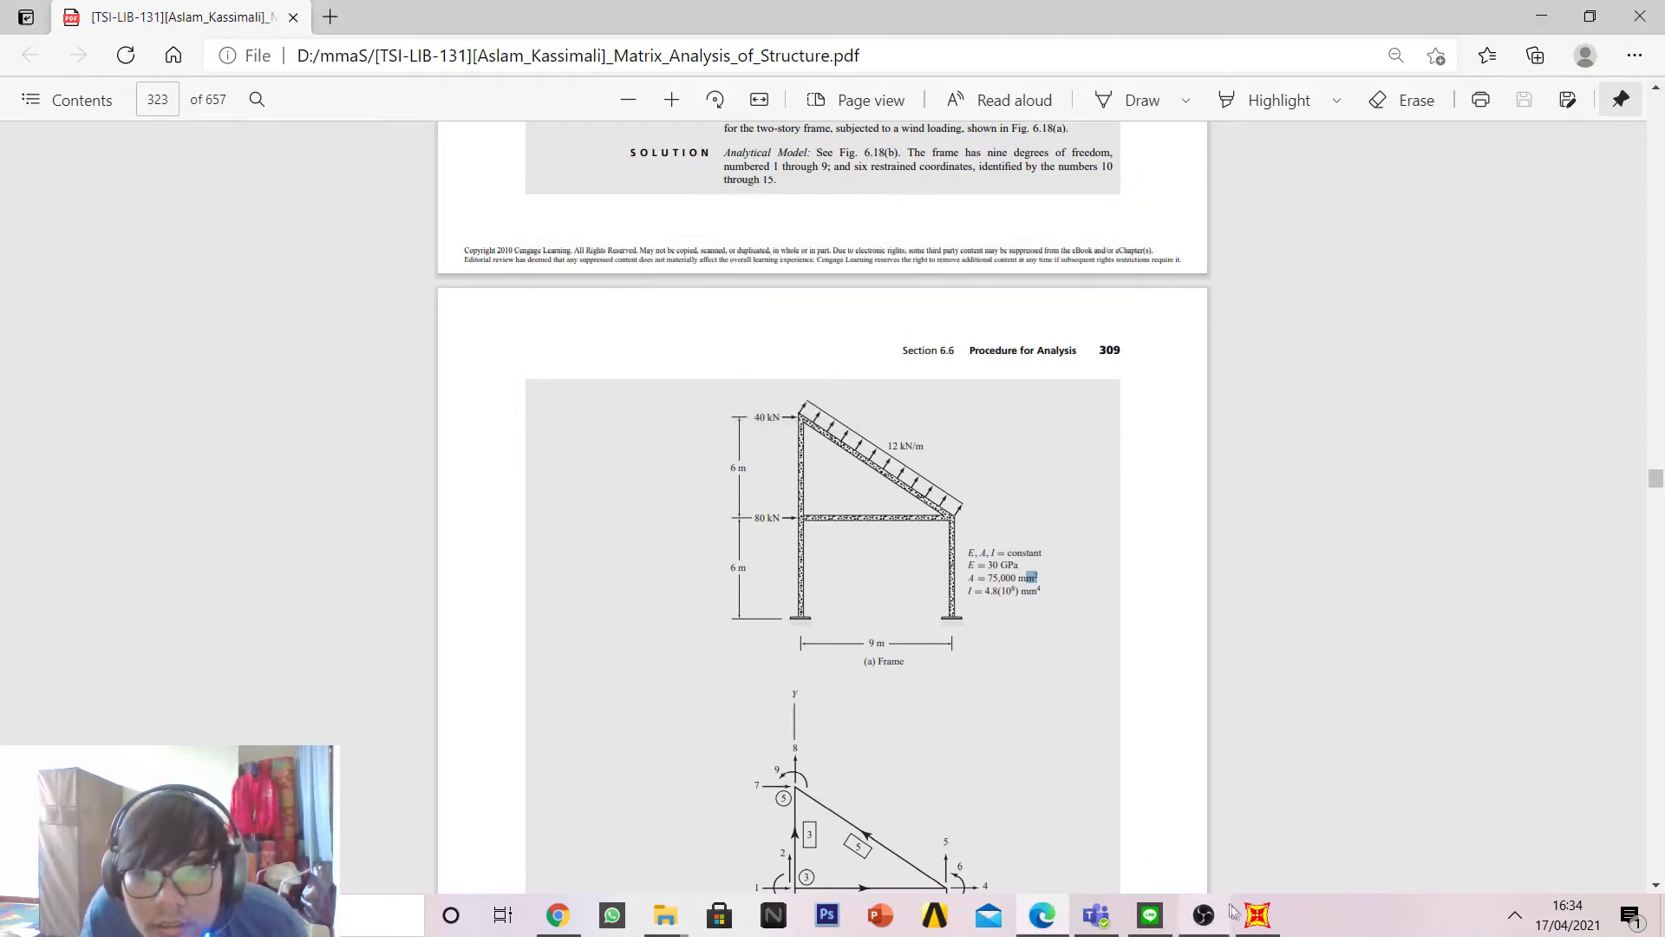
{"action": "left_click", "coordinate": [1256, 915]}
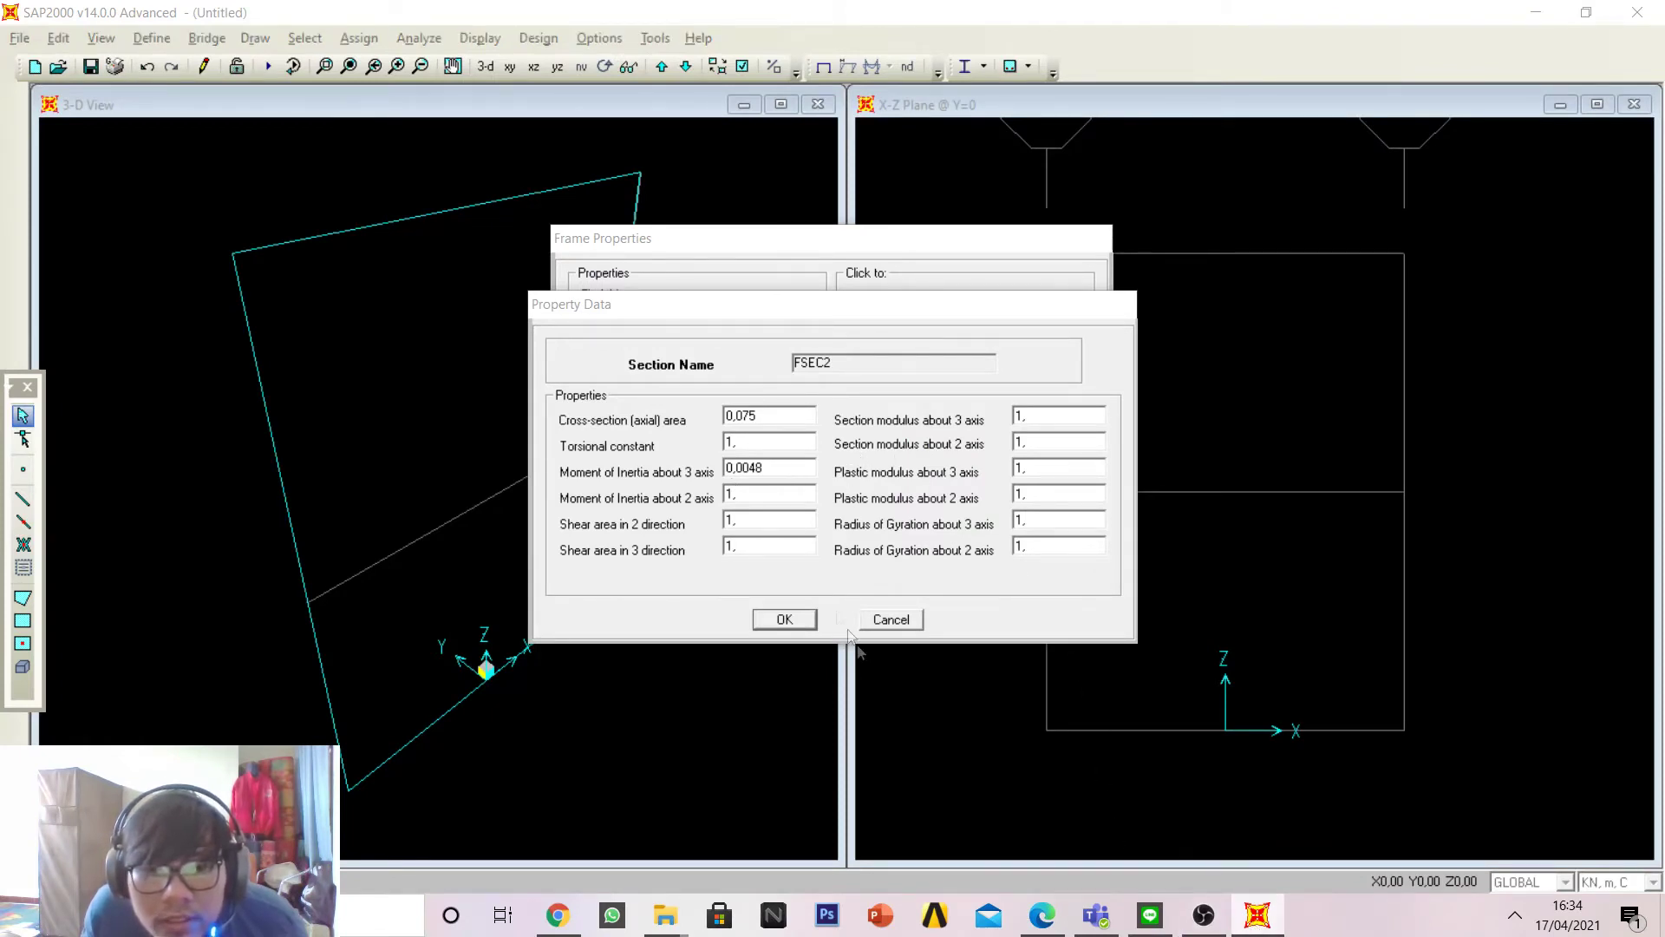
Step: Copy the 3-axis moment of inertia, 0,0048, to the moment of inertia about the 2 axis and accept the property data
{"action": "double_click", "coordinate": [753, 466]}
{"action": "key", "text": "ctrl+c"}
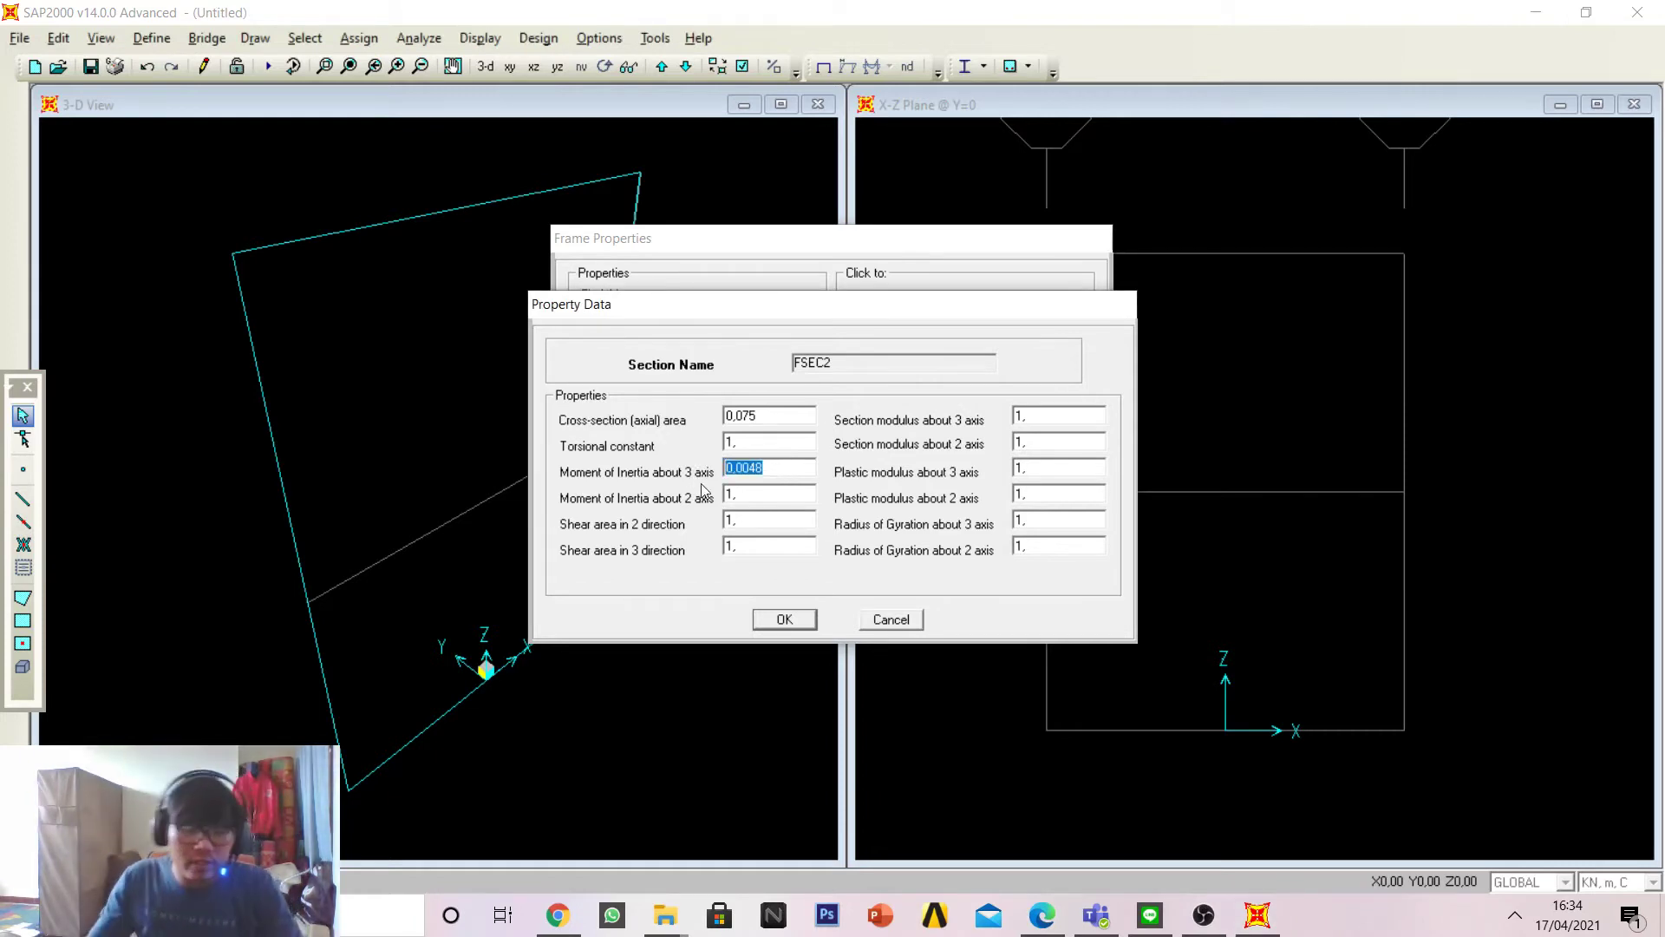
{"action": "double_click", "coordinate": [744, 493]}
{"action": "key", "text": "ctrl+v"}
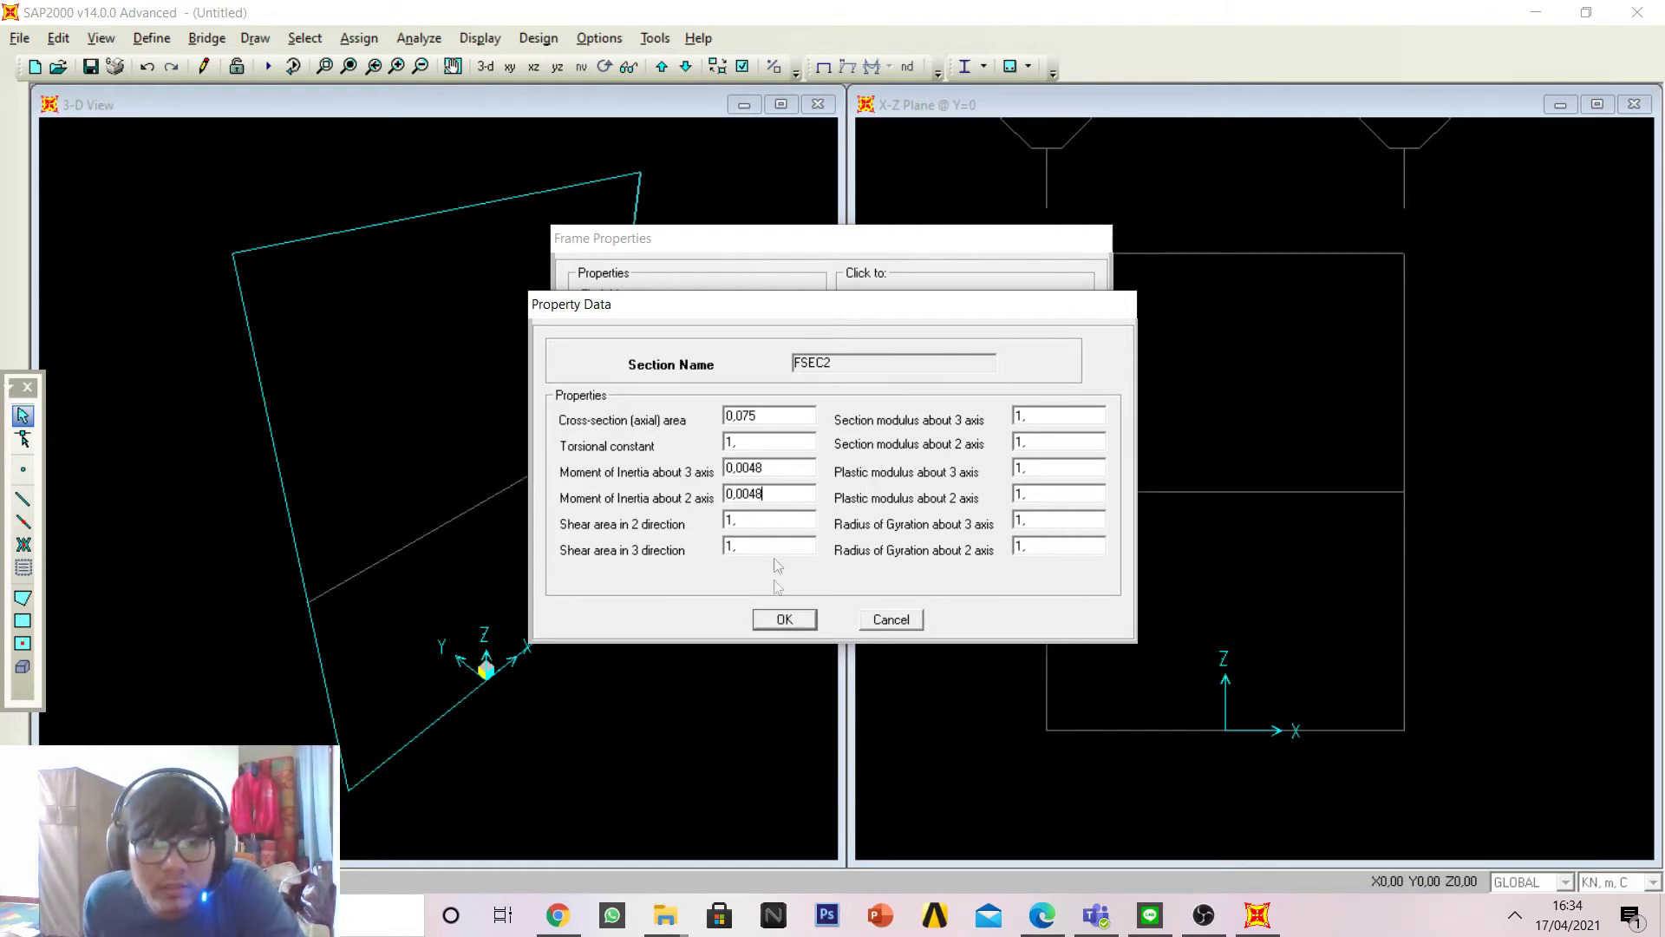
{"action": "left_click", "coordinate": [784, 621]}
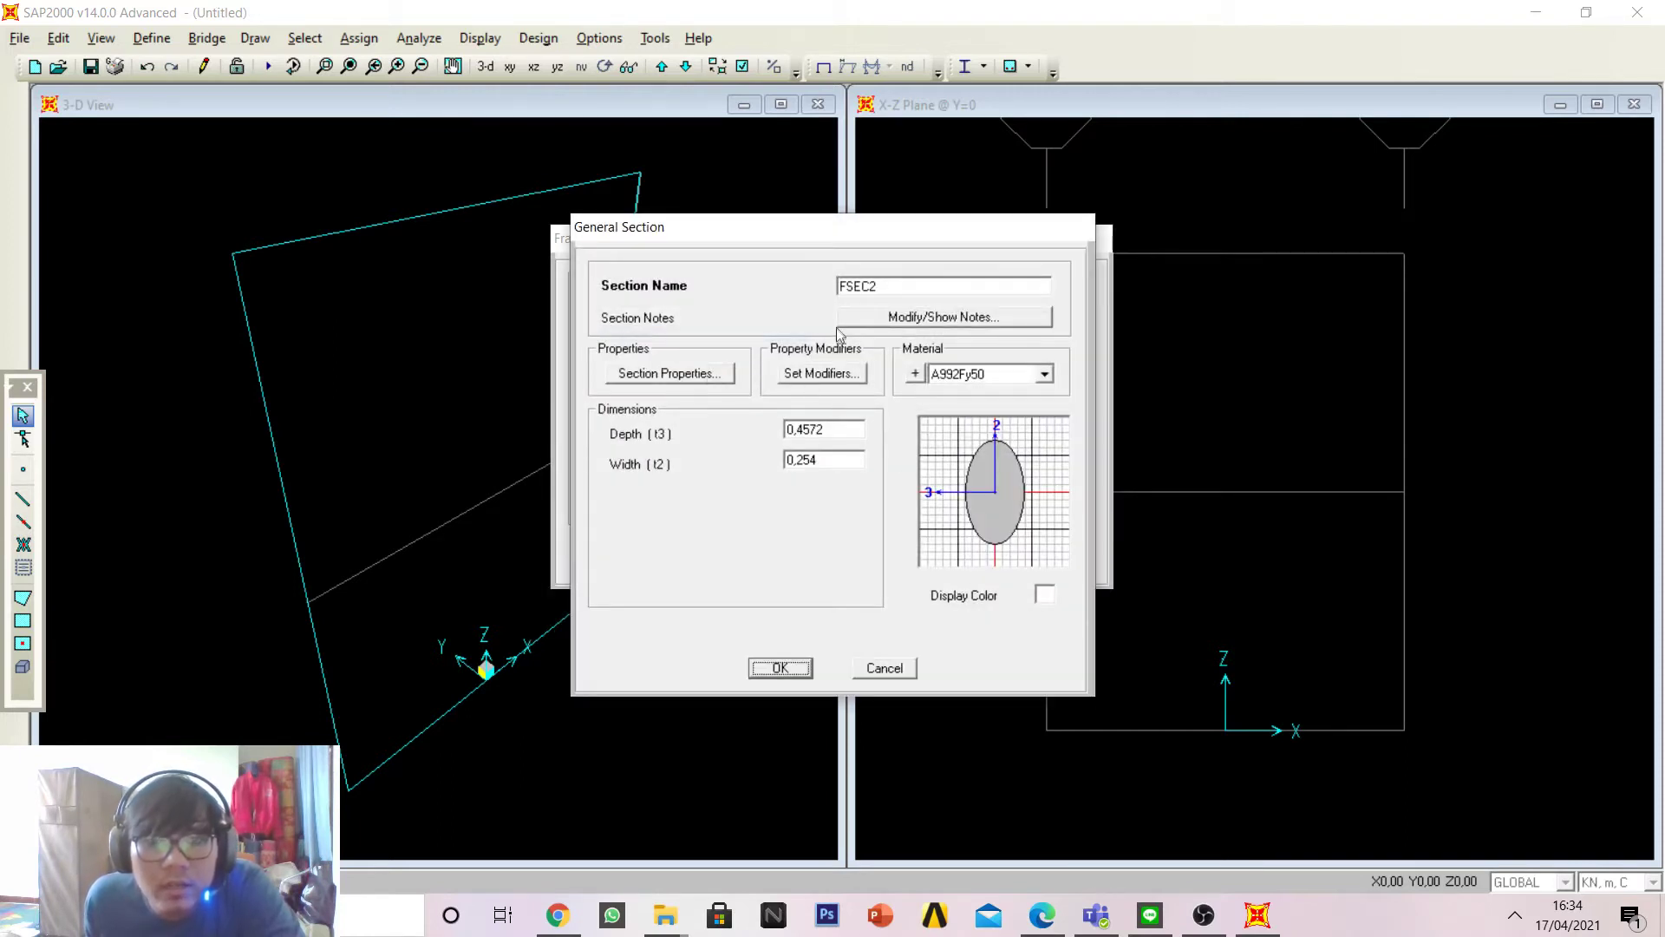
Step: Name the general section Example Section and reopen its section properties for review
{"action": "left_click", "coordinate": [889, 291]}
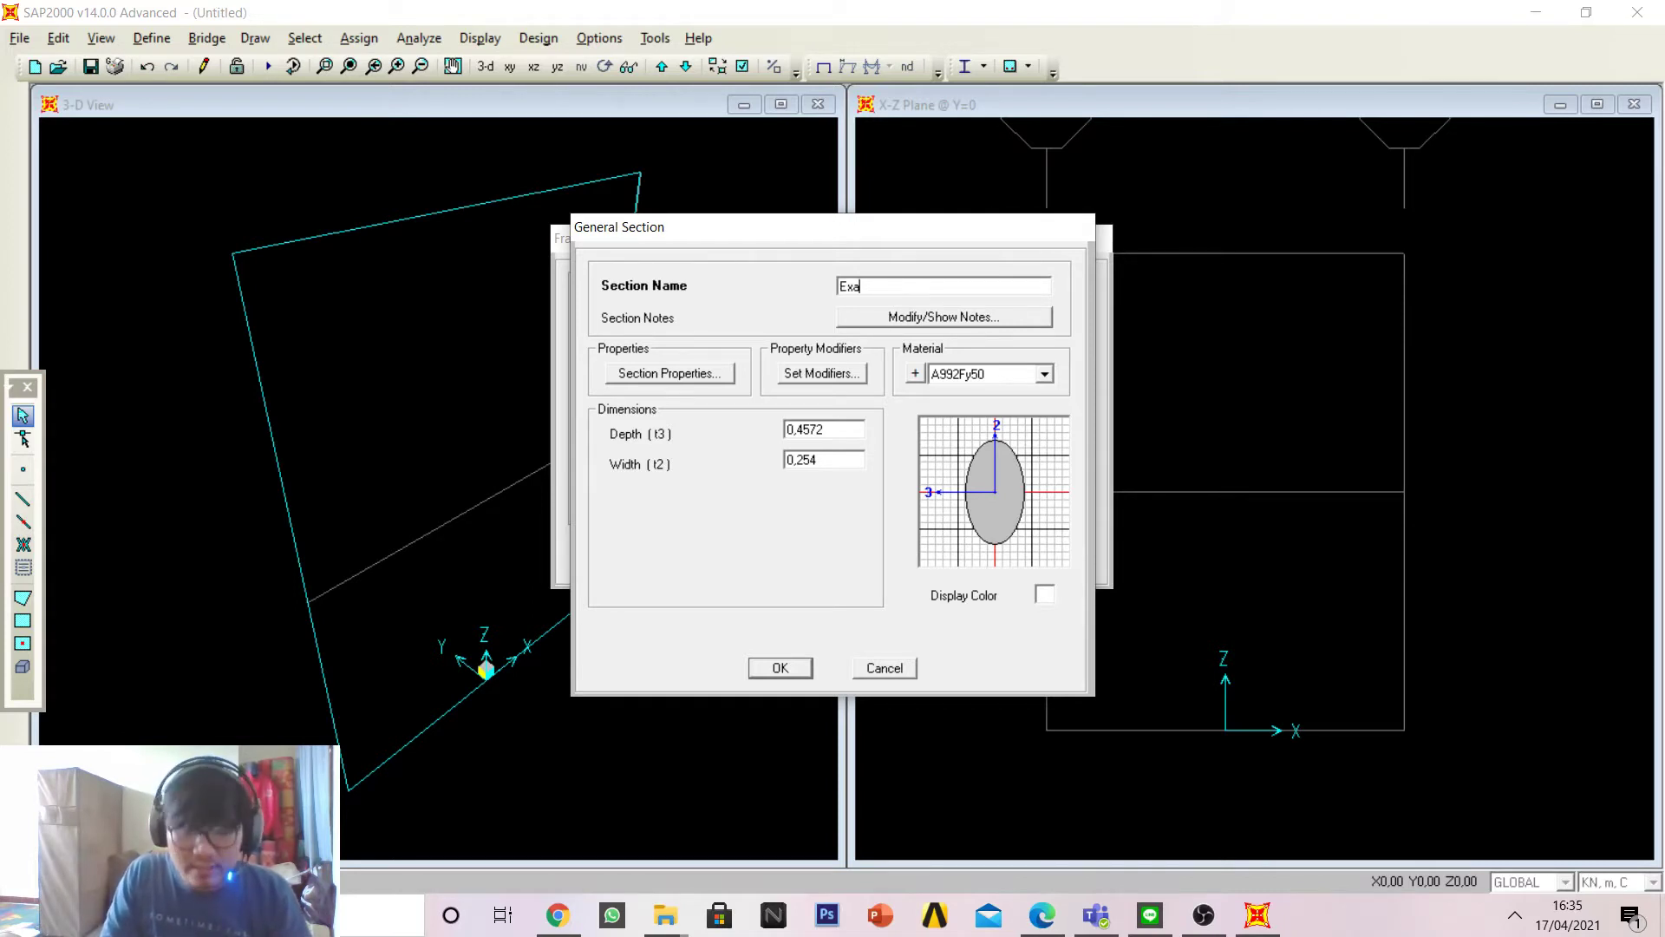
{"action": "type", "text": "Section"}
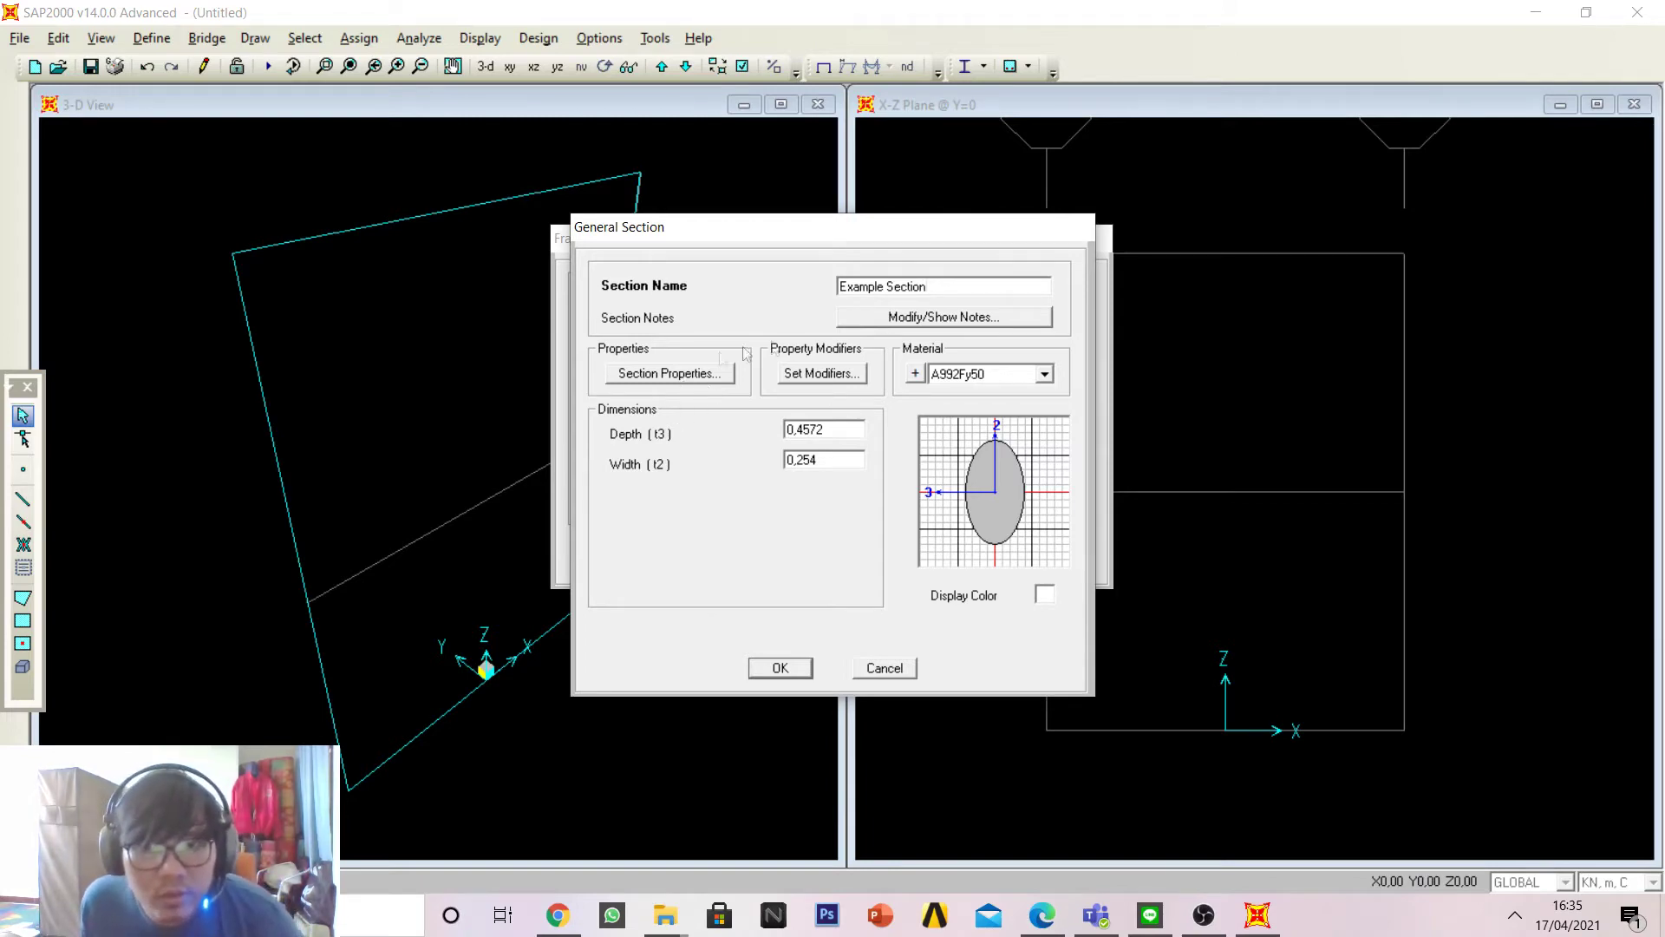
{"action": "left_click", "coordinate": [725, 373]}
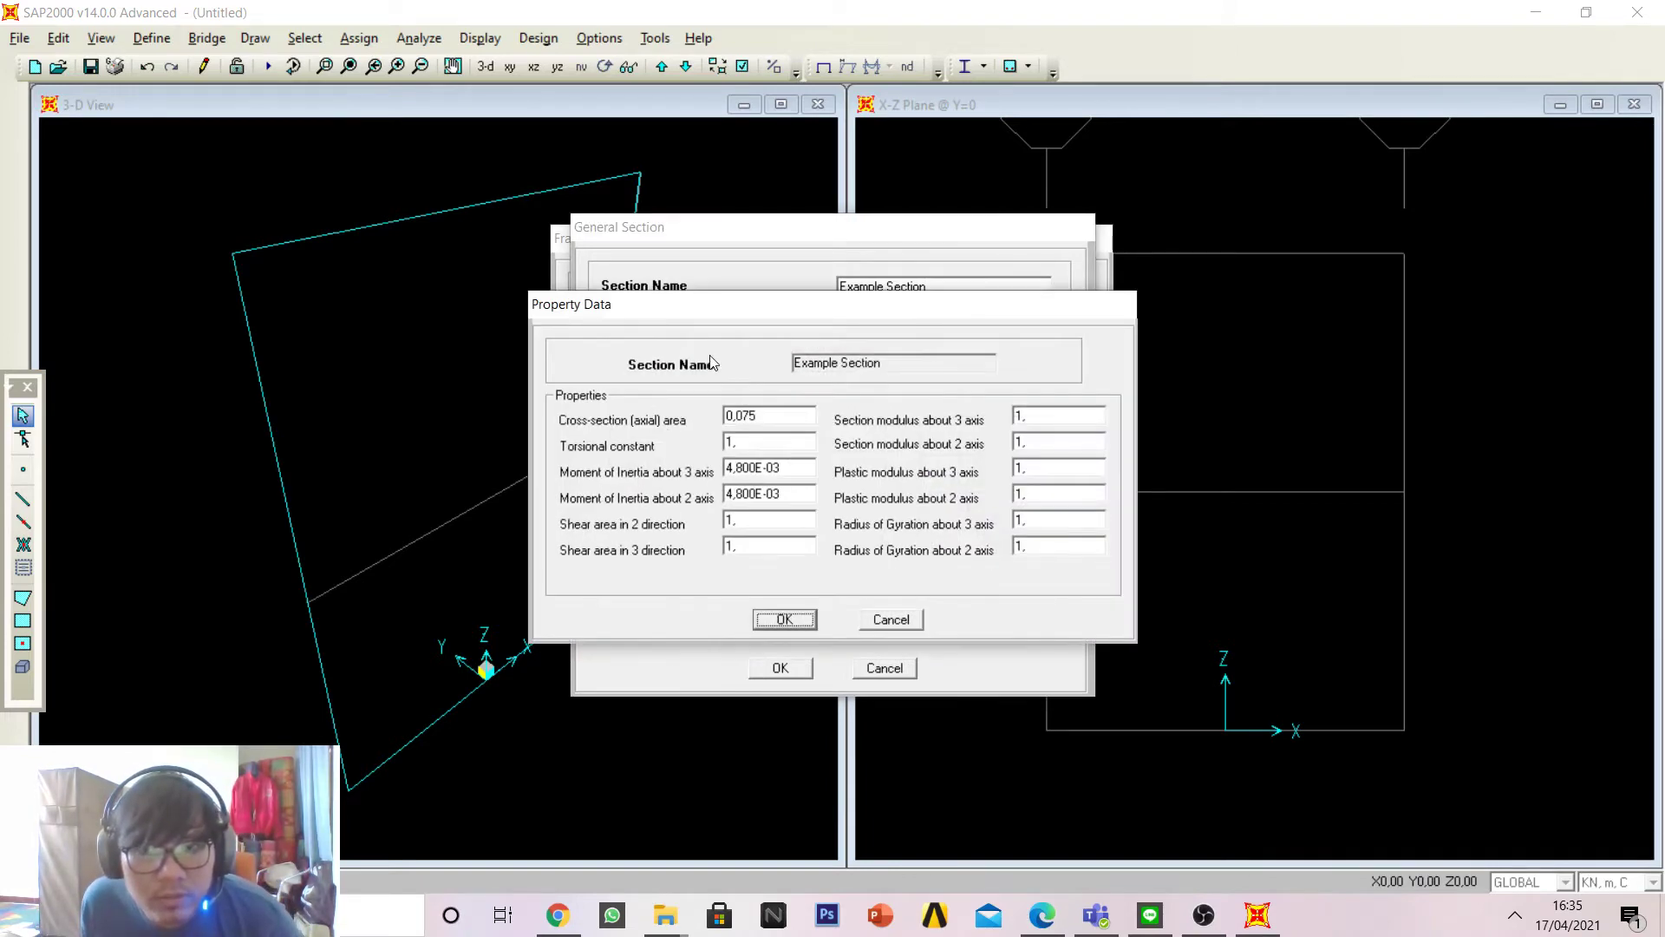
Step: Accept the section property data, assign Example Material to Example Section, and finish defining the frame properties
{"action": "left_click", "coordinate": [784, 618]}
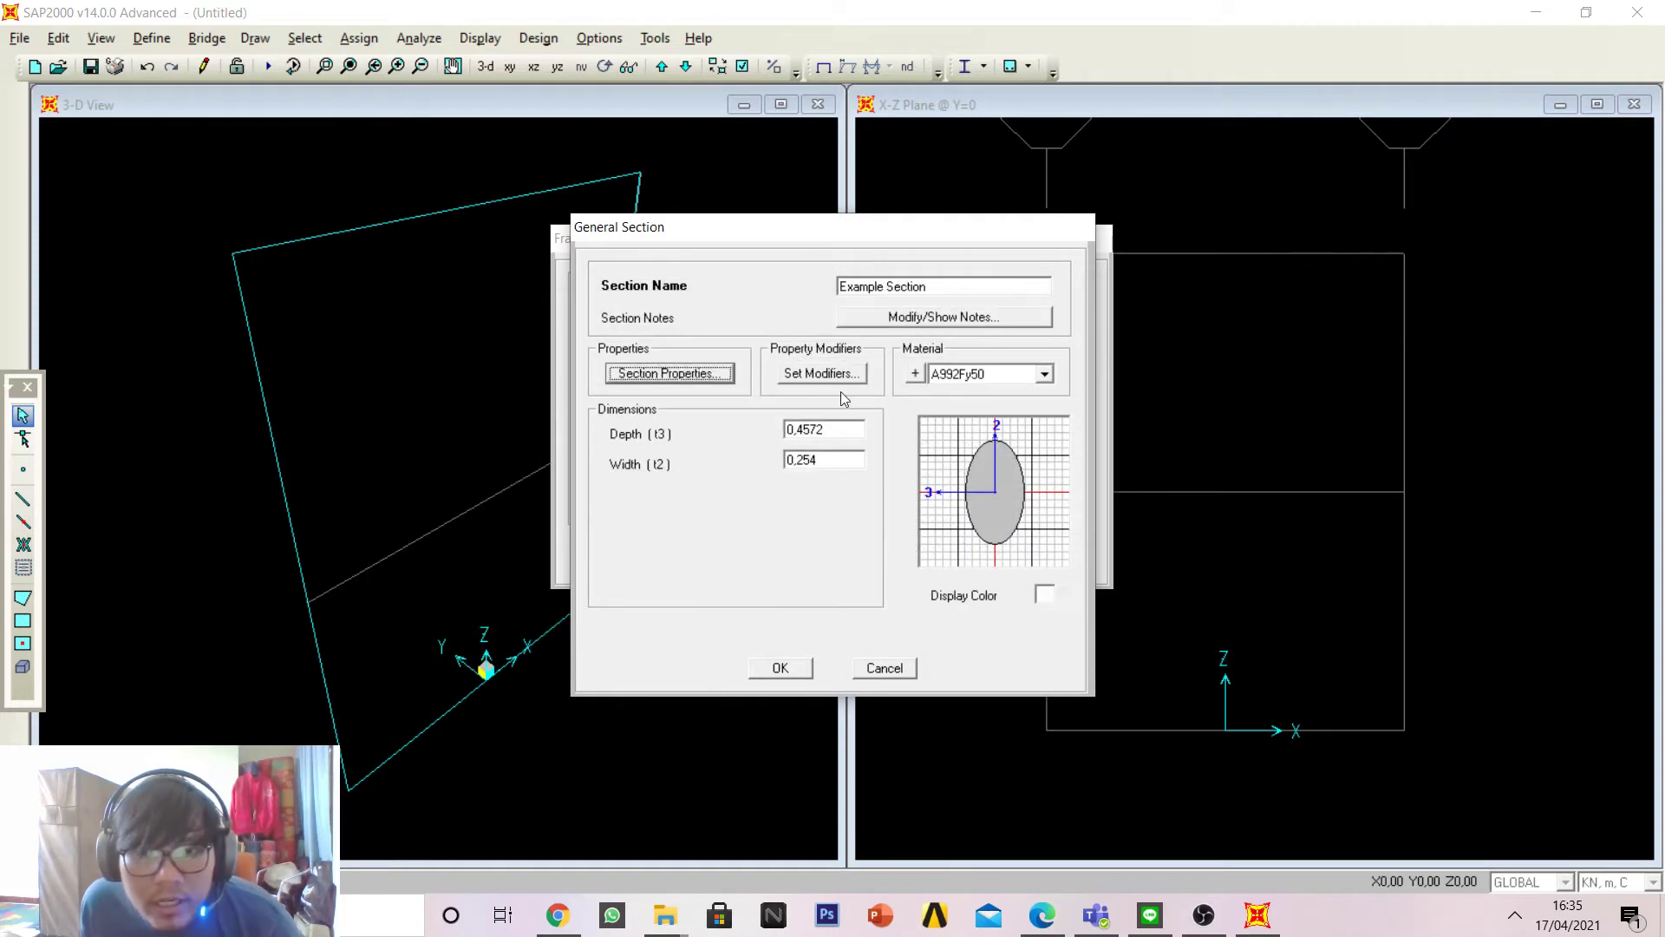
{"action": "left_click", "coordinate": [1045, 374]}
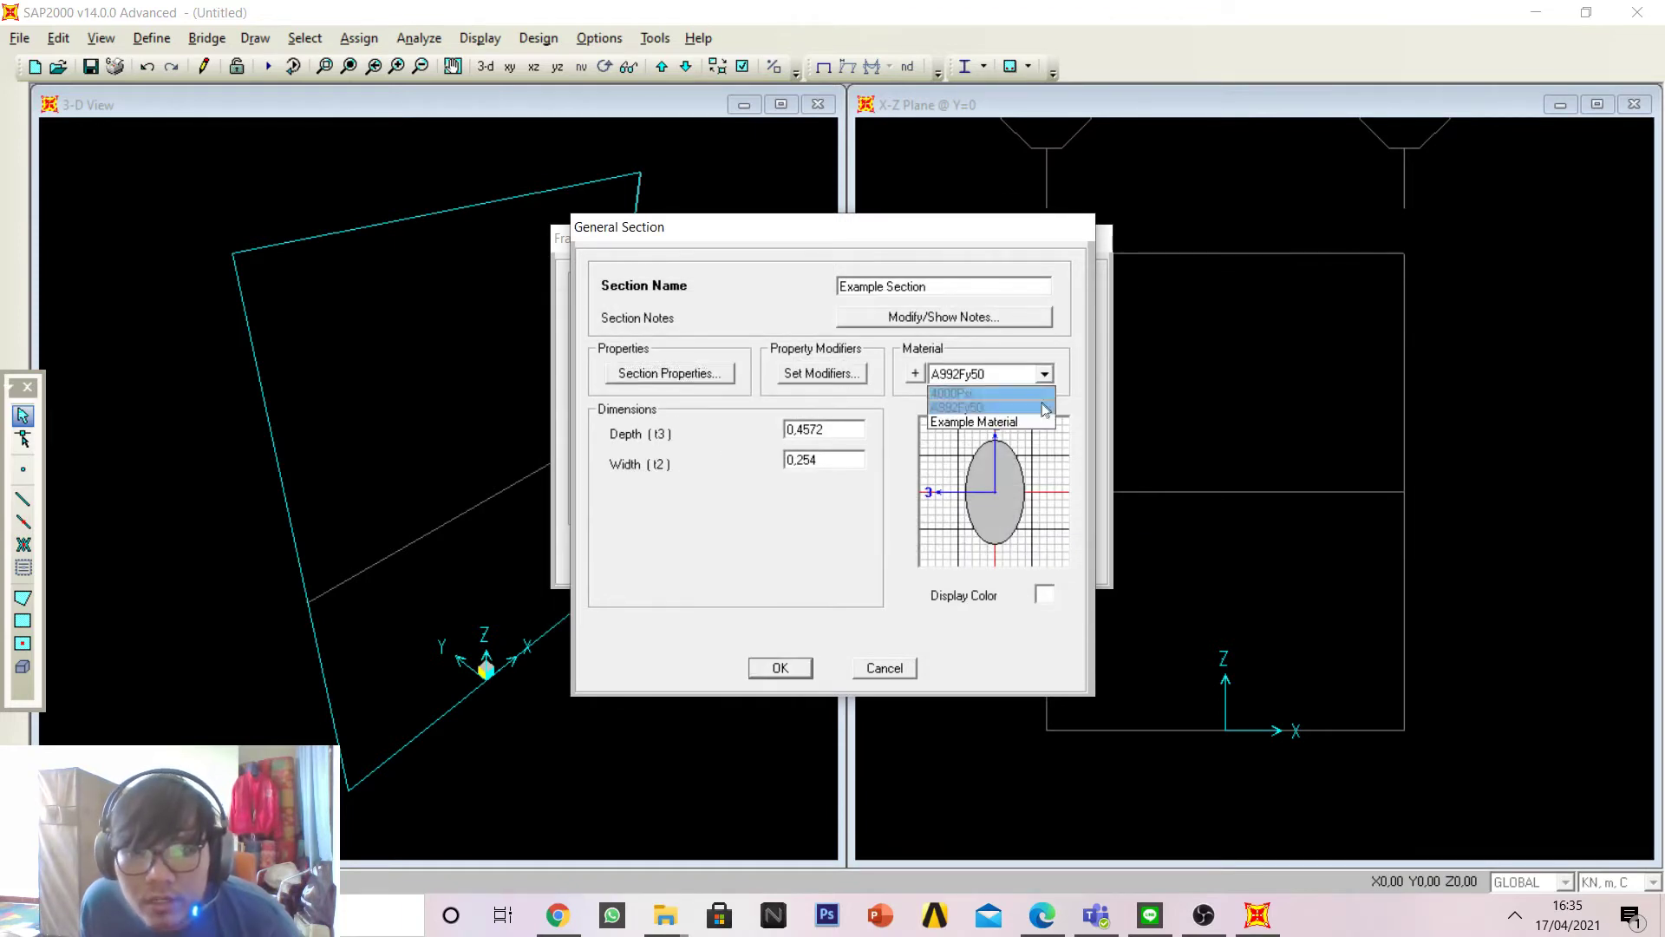
{"action": "left_click", "coordinate": [1000, 422]}
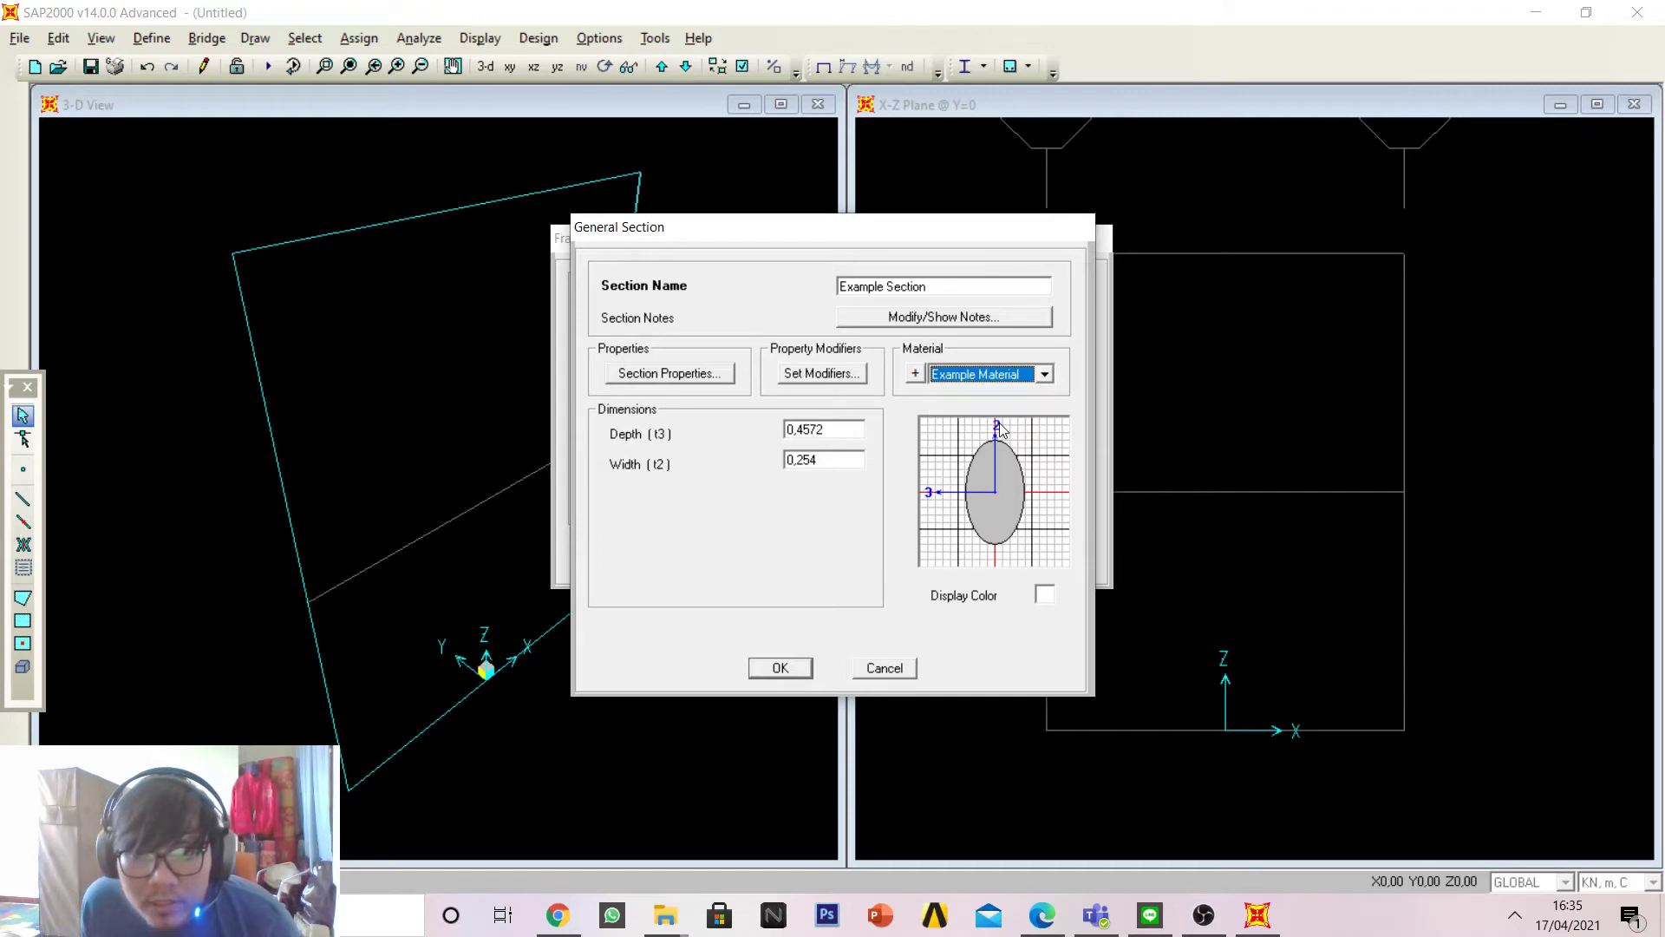
{"action": "left_click", "coordinate": [783, 668]}
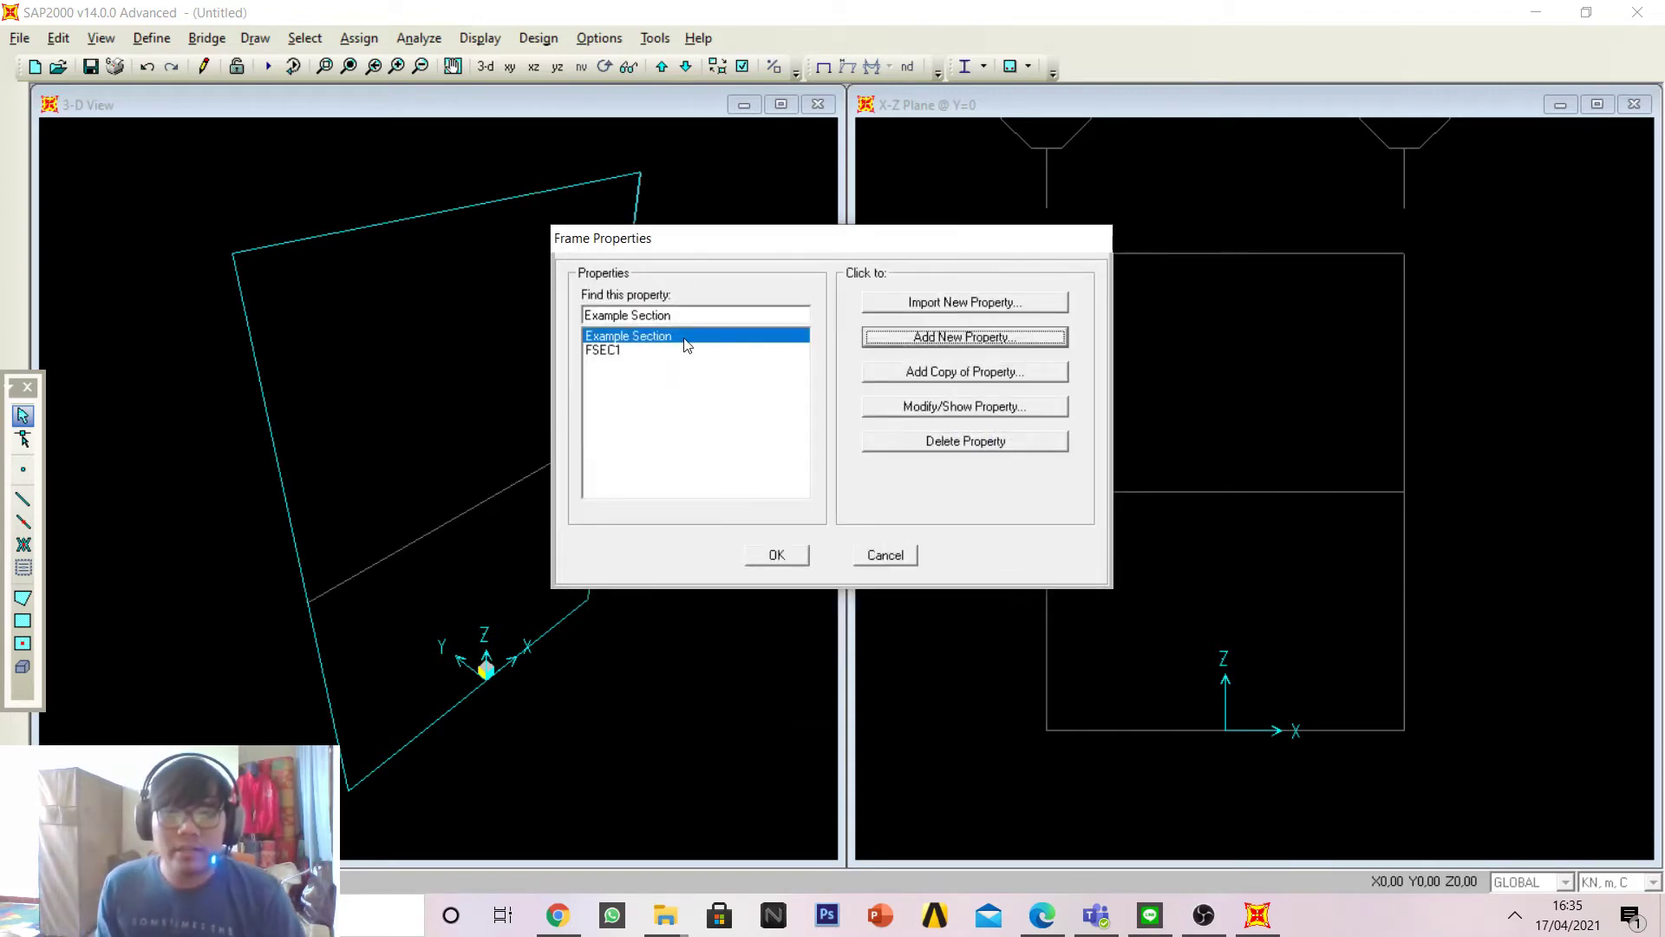
{"action": "left_click", "coordinate": [776, 555]}
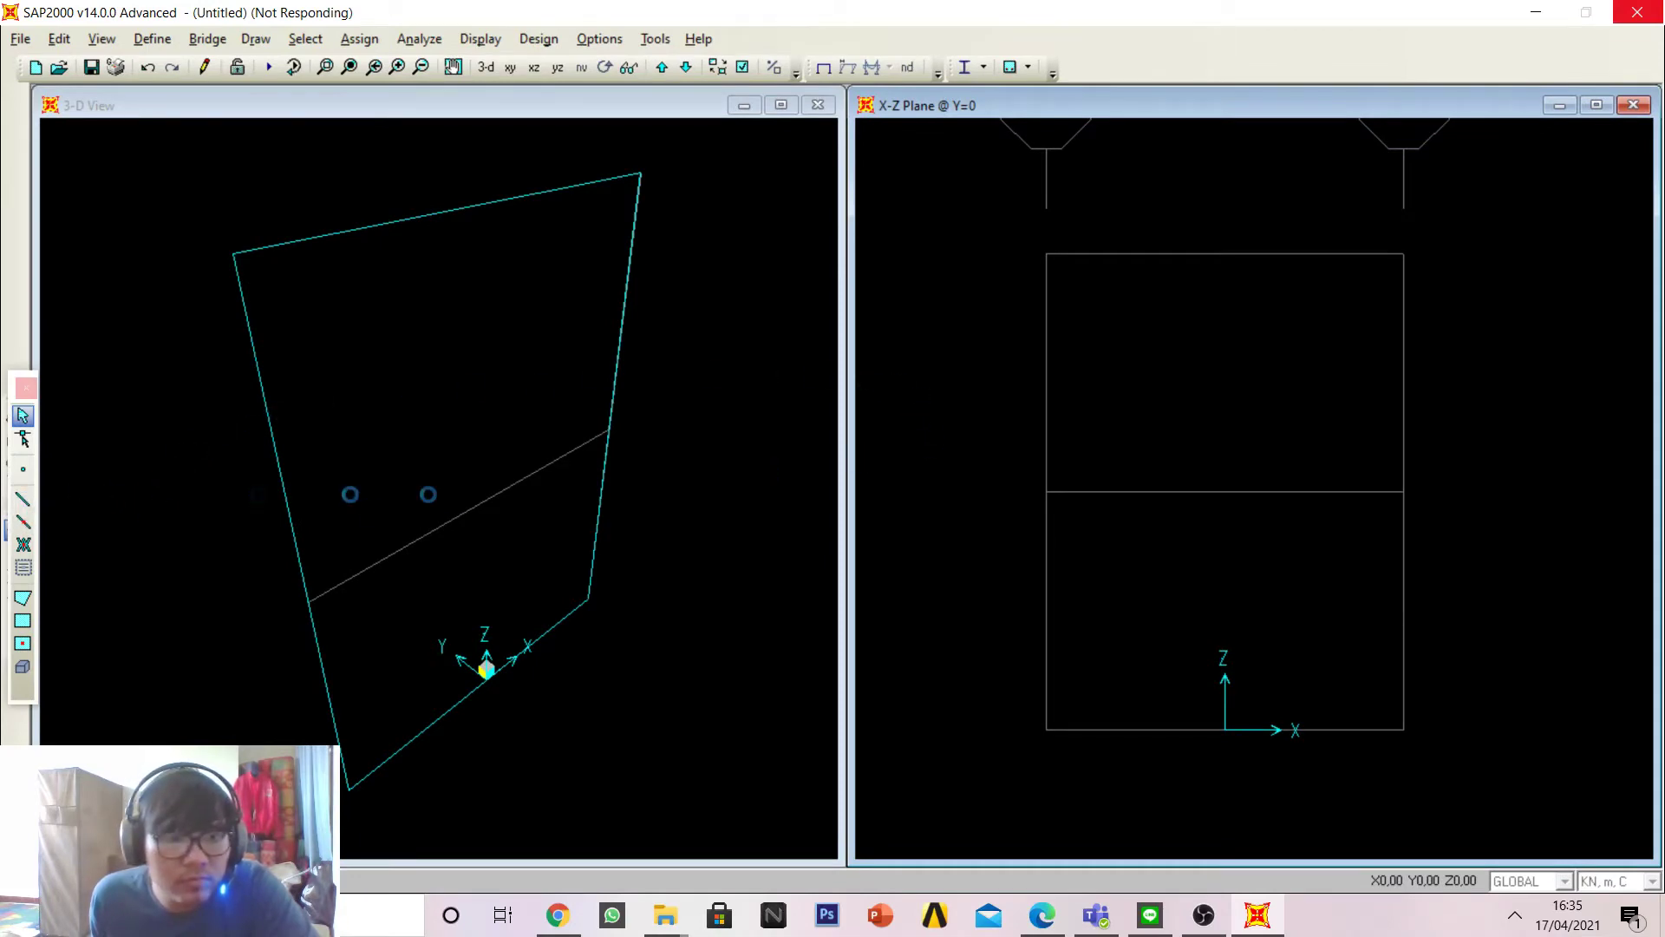
Step: Start the straight frame drawing command with Example Section as the section, and dismiss the object properties
{"action": "left_click", "coordinate": [36, 490]}
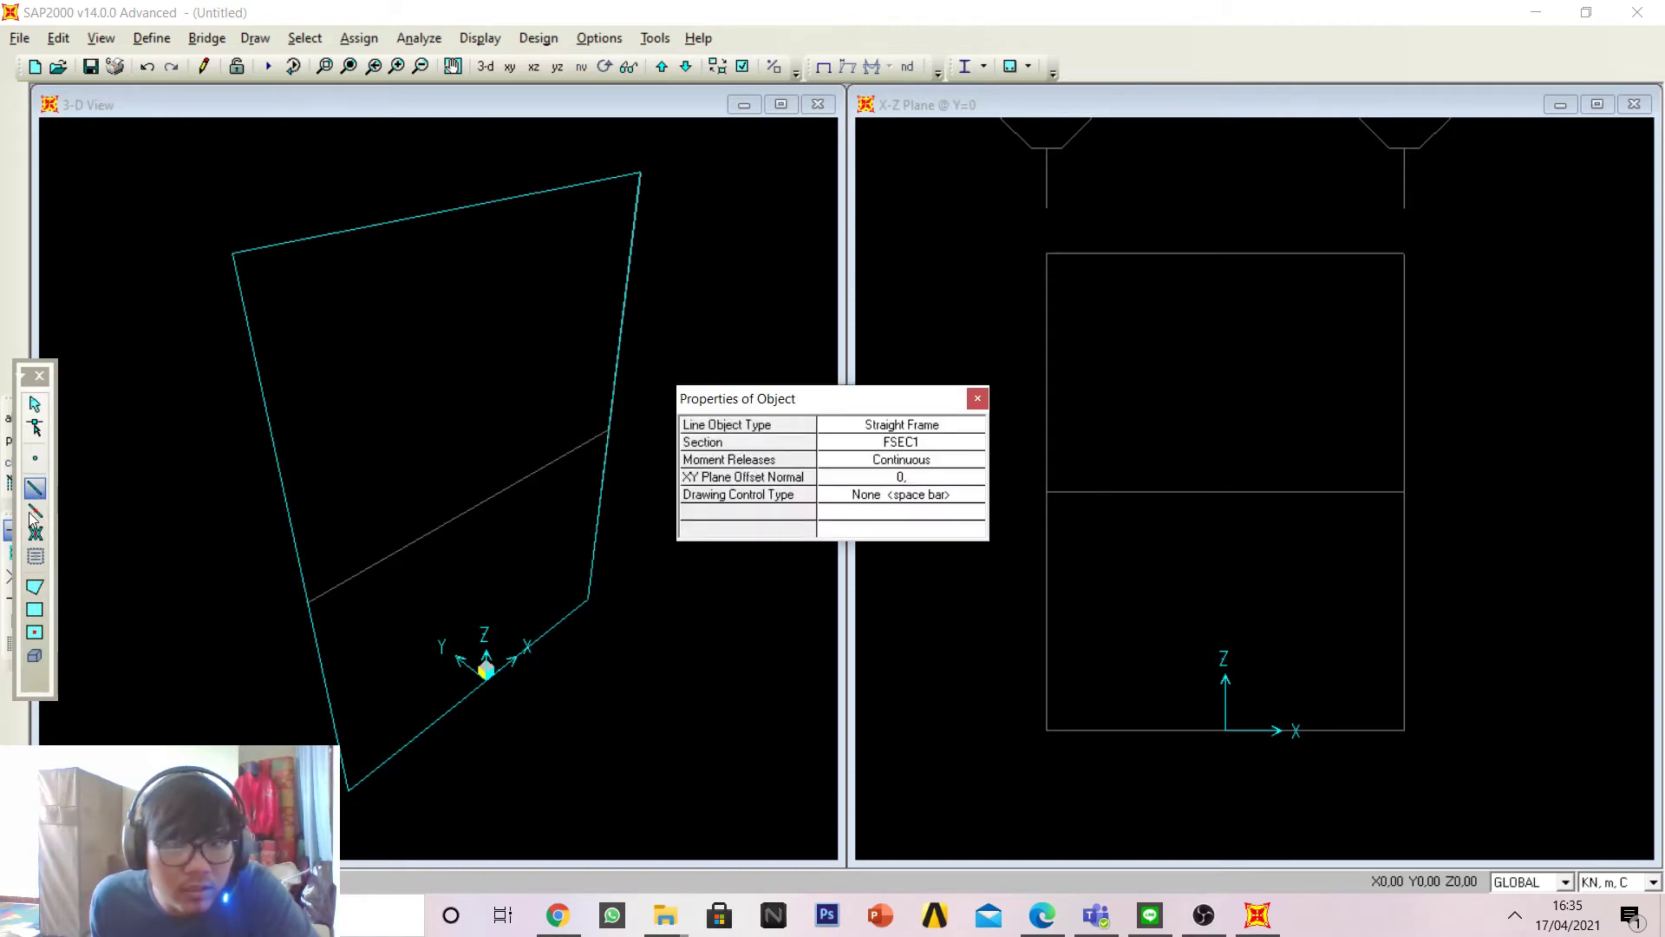
{"action": "left_click", "coordinate": [924, 444]}
{"action": "left_click", "coordinate": [974, 445]}
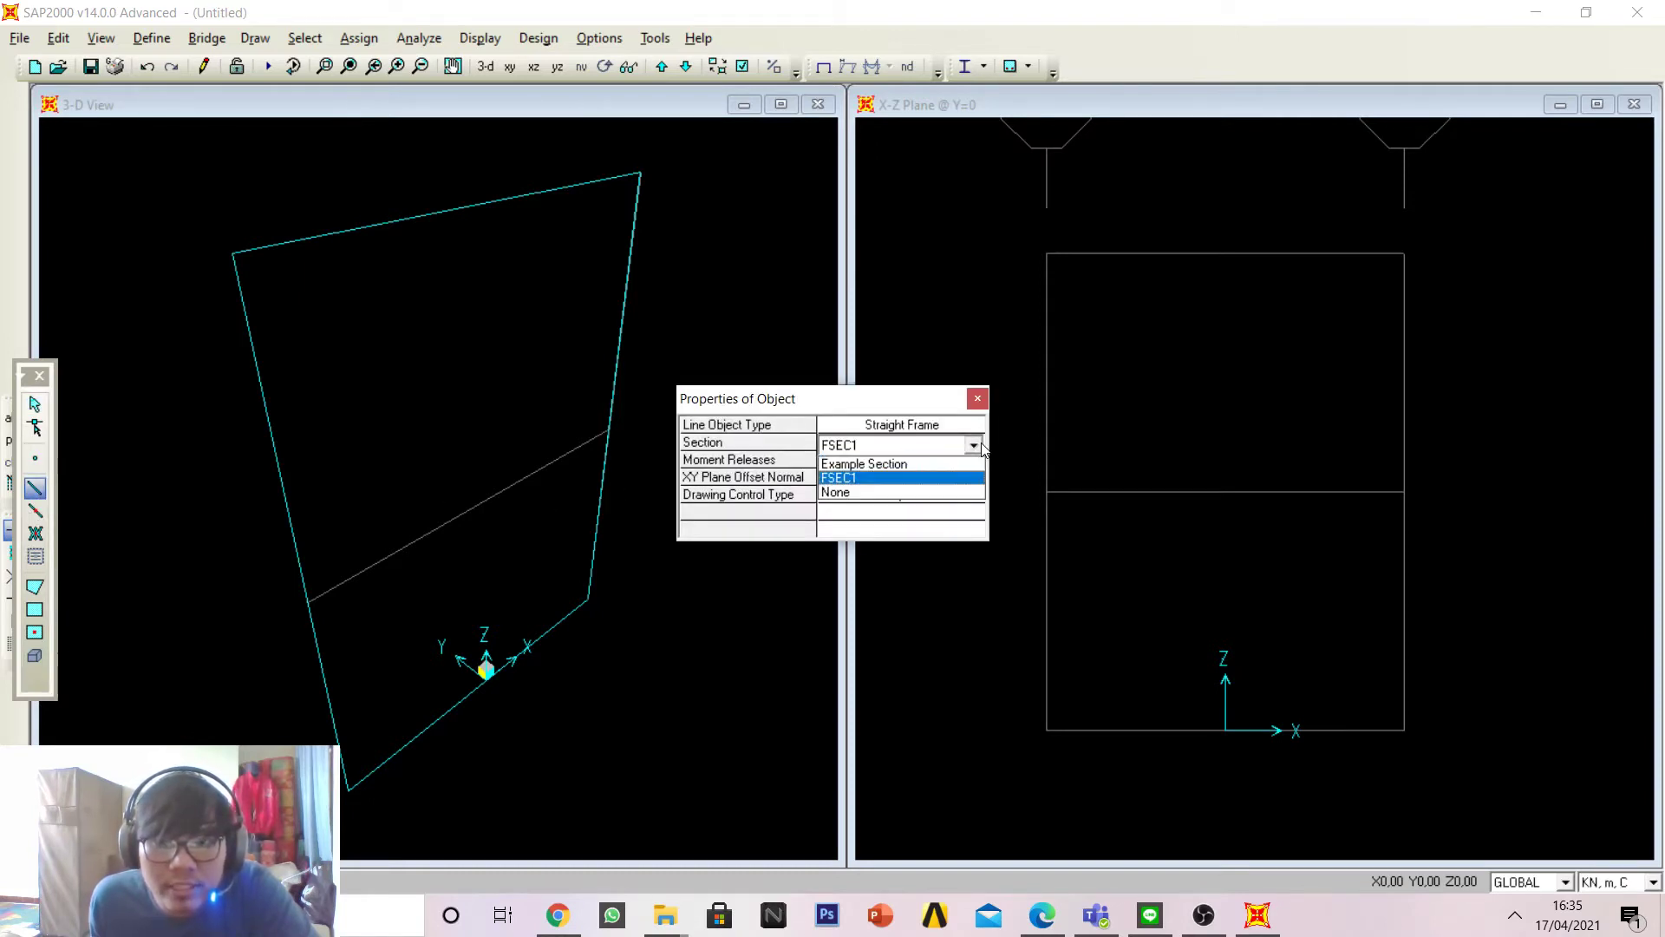
{"action": "left_click", "coordinate": [901, 465]}
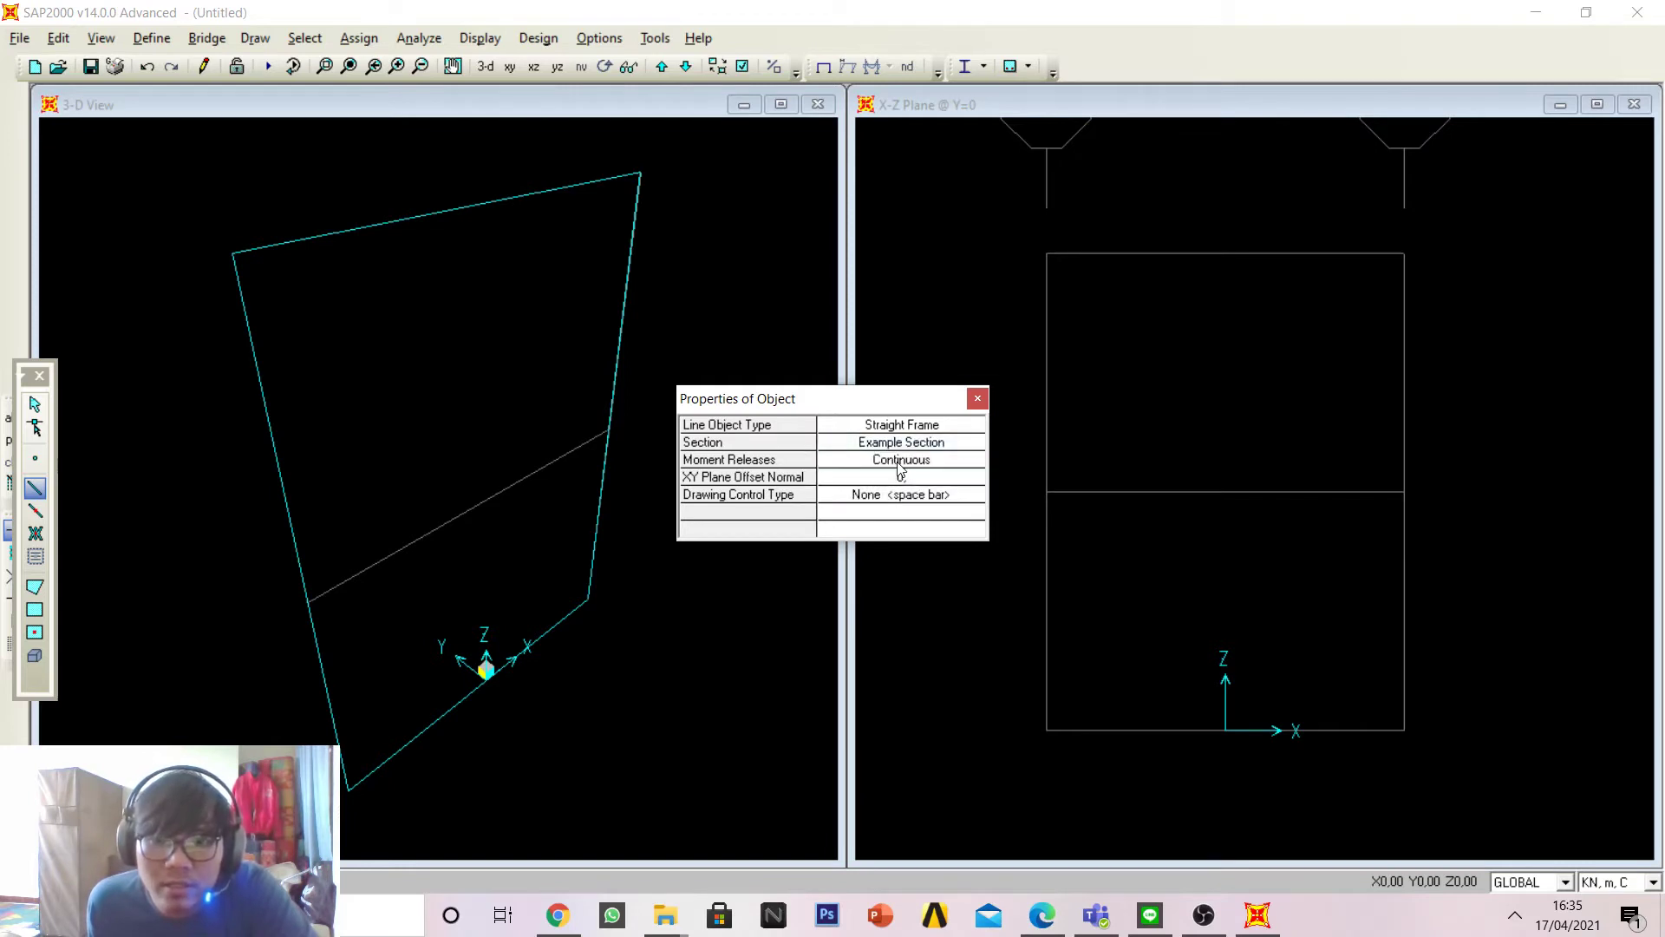
{"action": "left_click", "coordinate": [978, 399]}
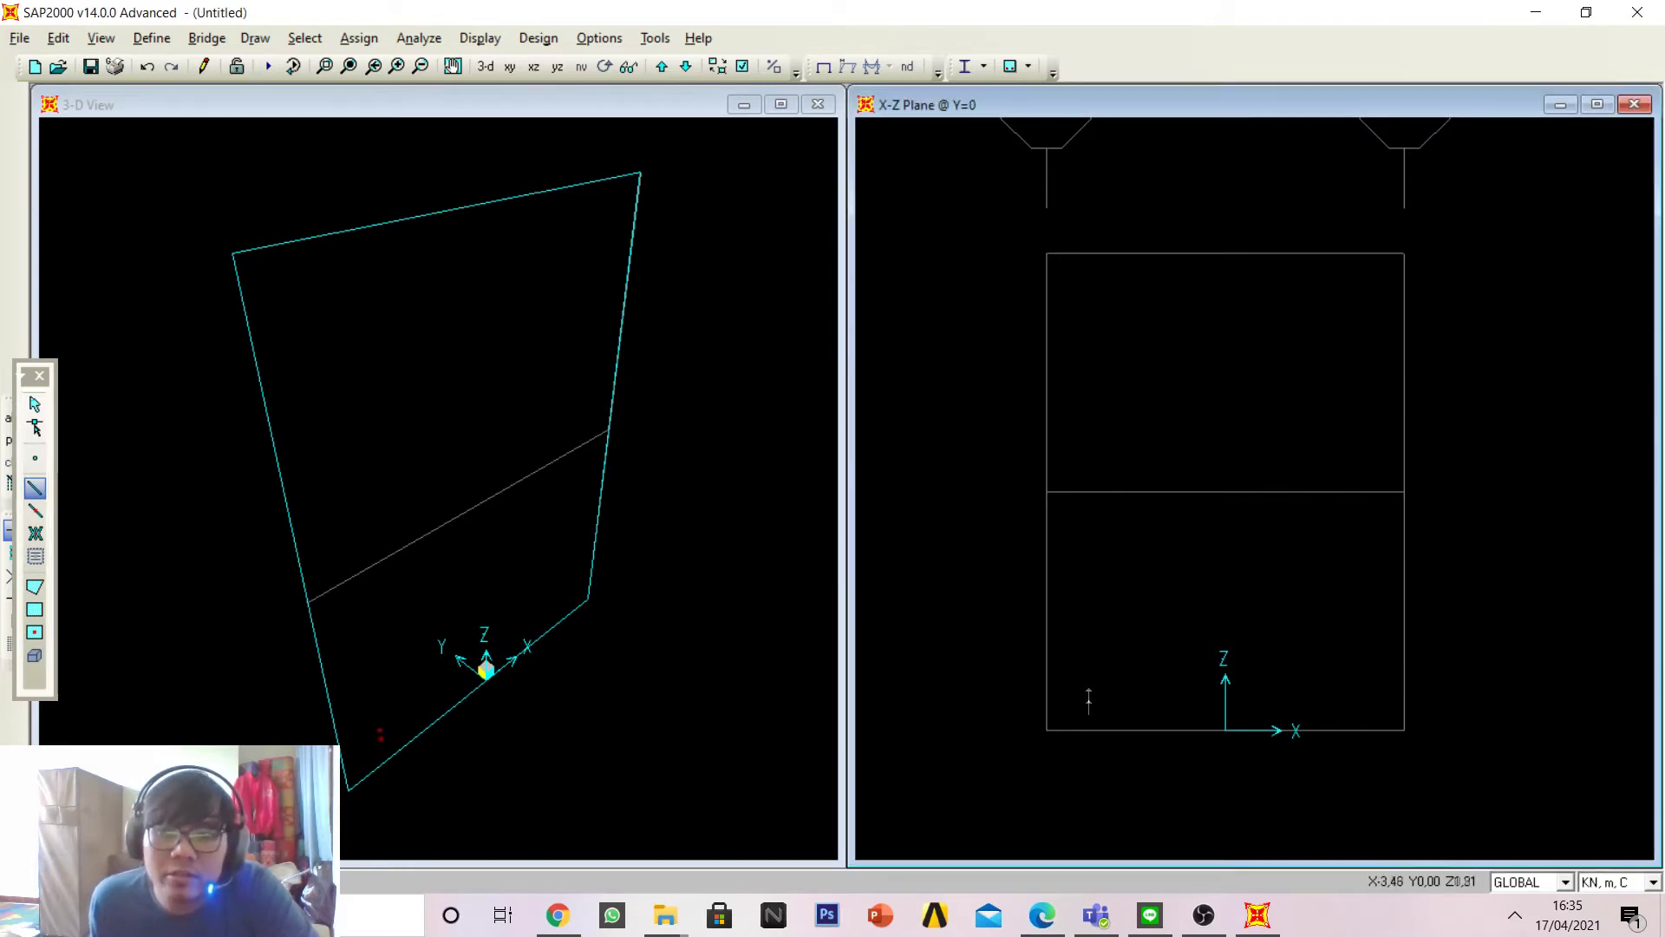
Step: Check the member layout of the frame figure in the textbook PDF, return to SAP2000, and leave the drawing command
{"action": "left_click", "coordinate": [1051, 925]}
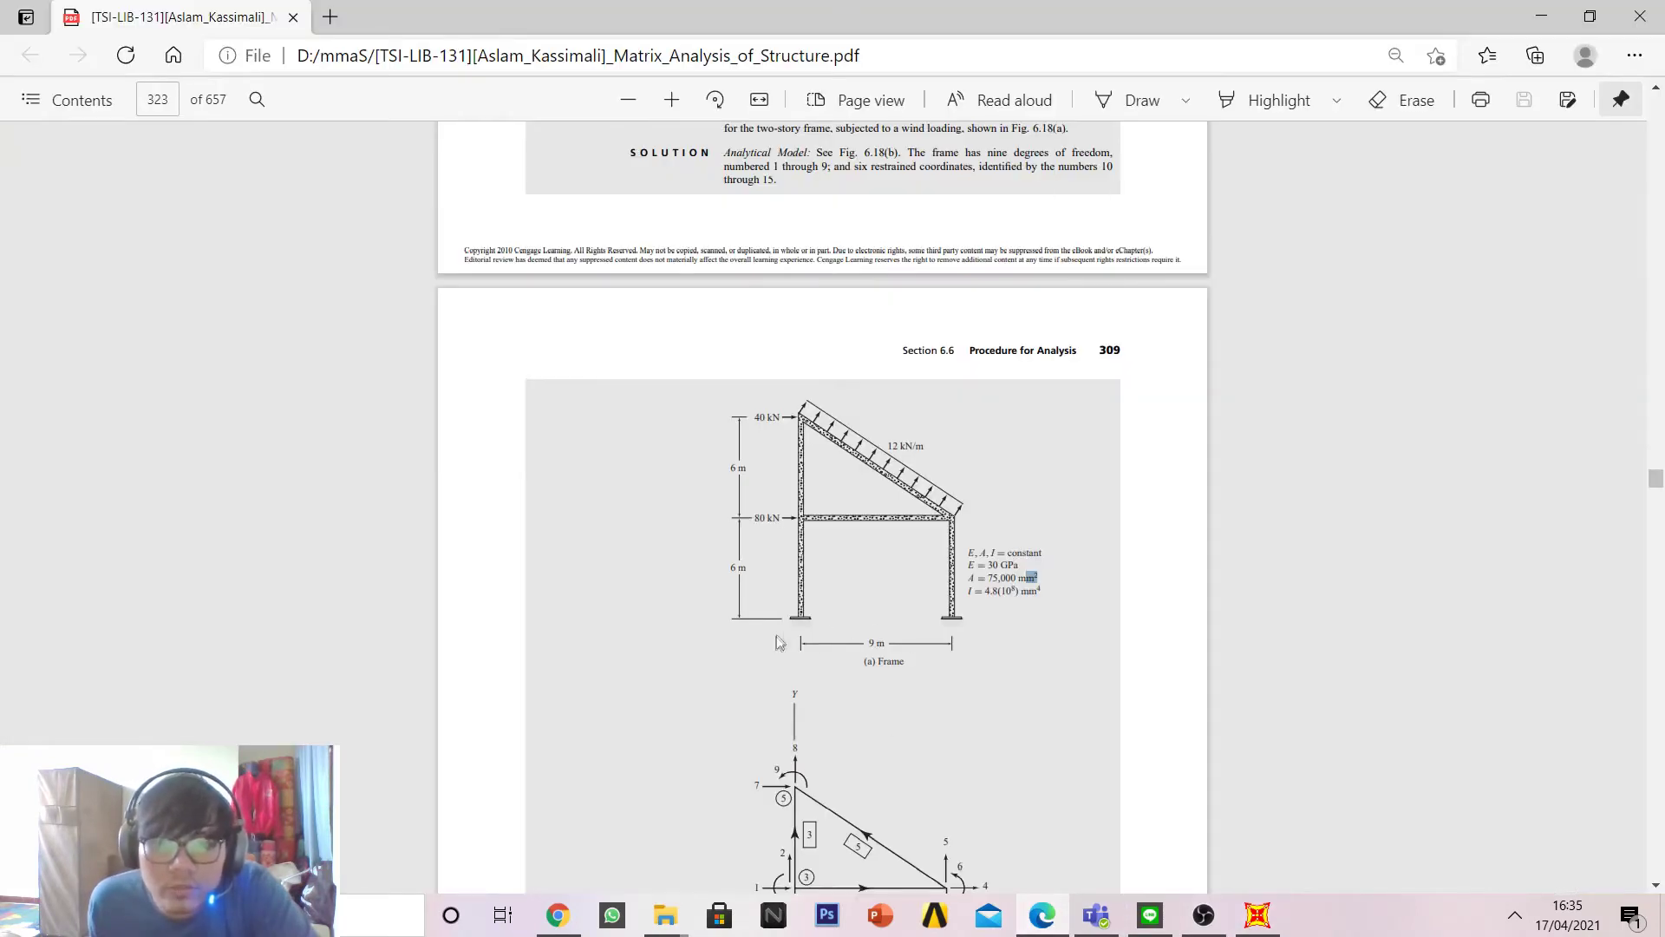
{"action": "left_click", "coordinate": [1040, 921]}
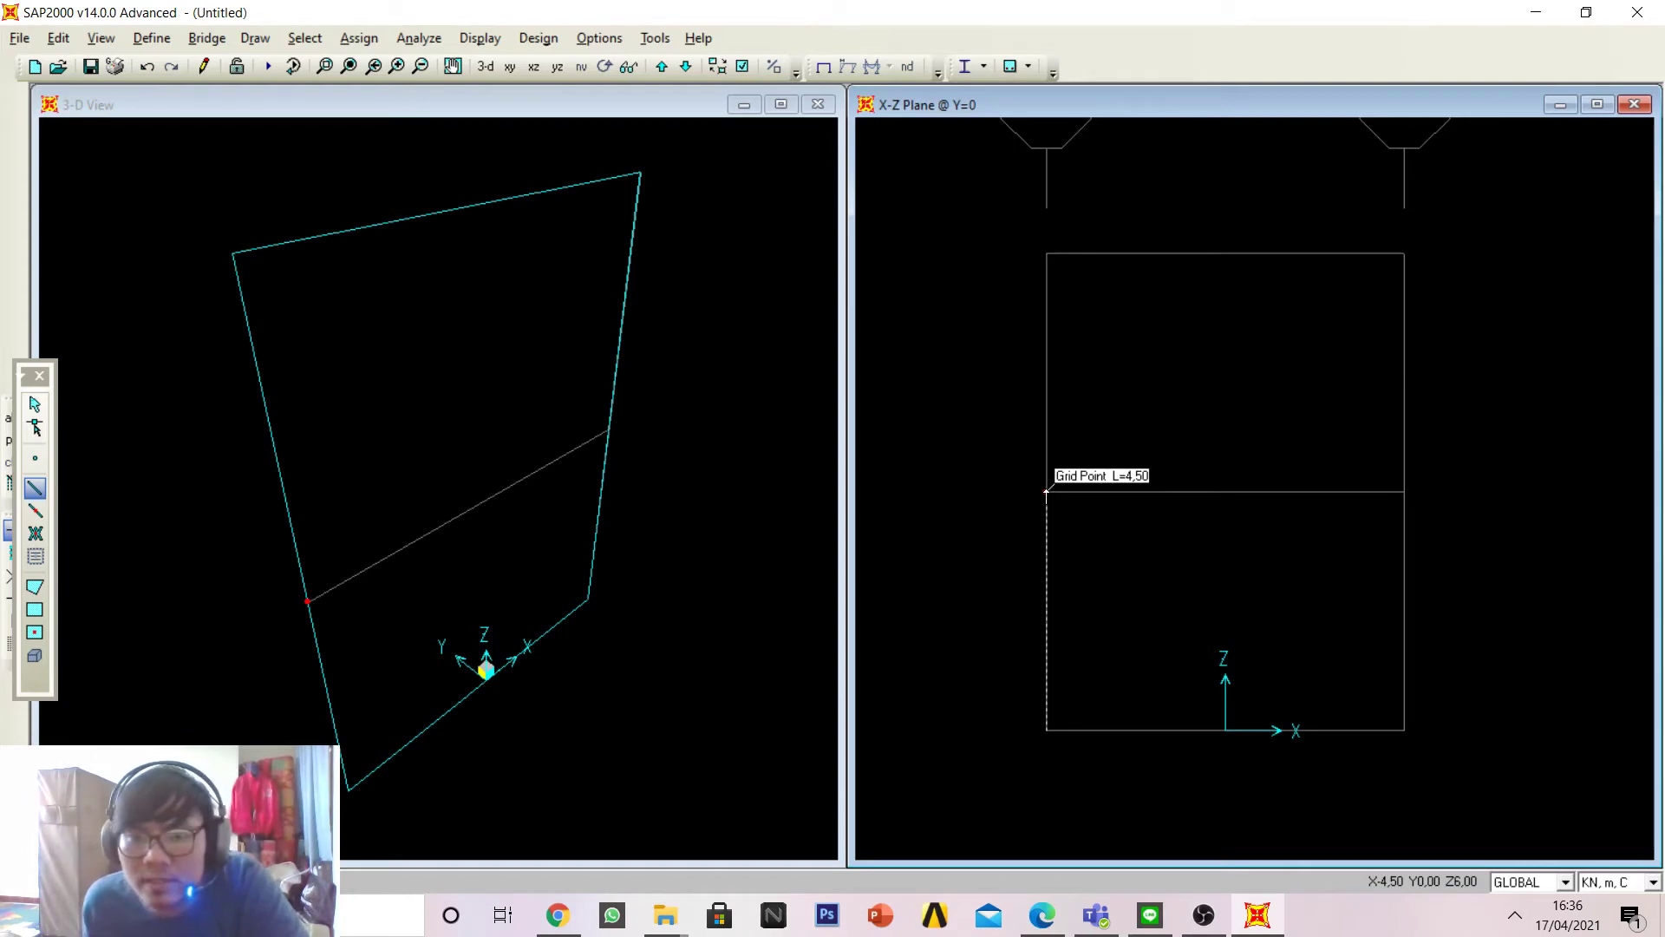
{"action": "key", "text": "Escape"}
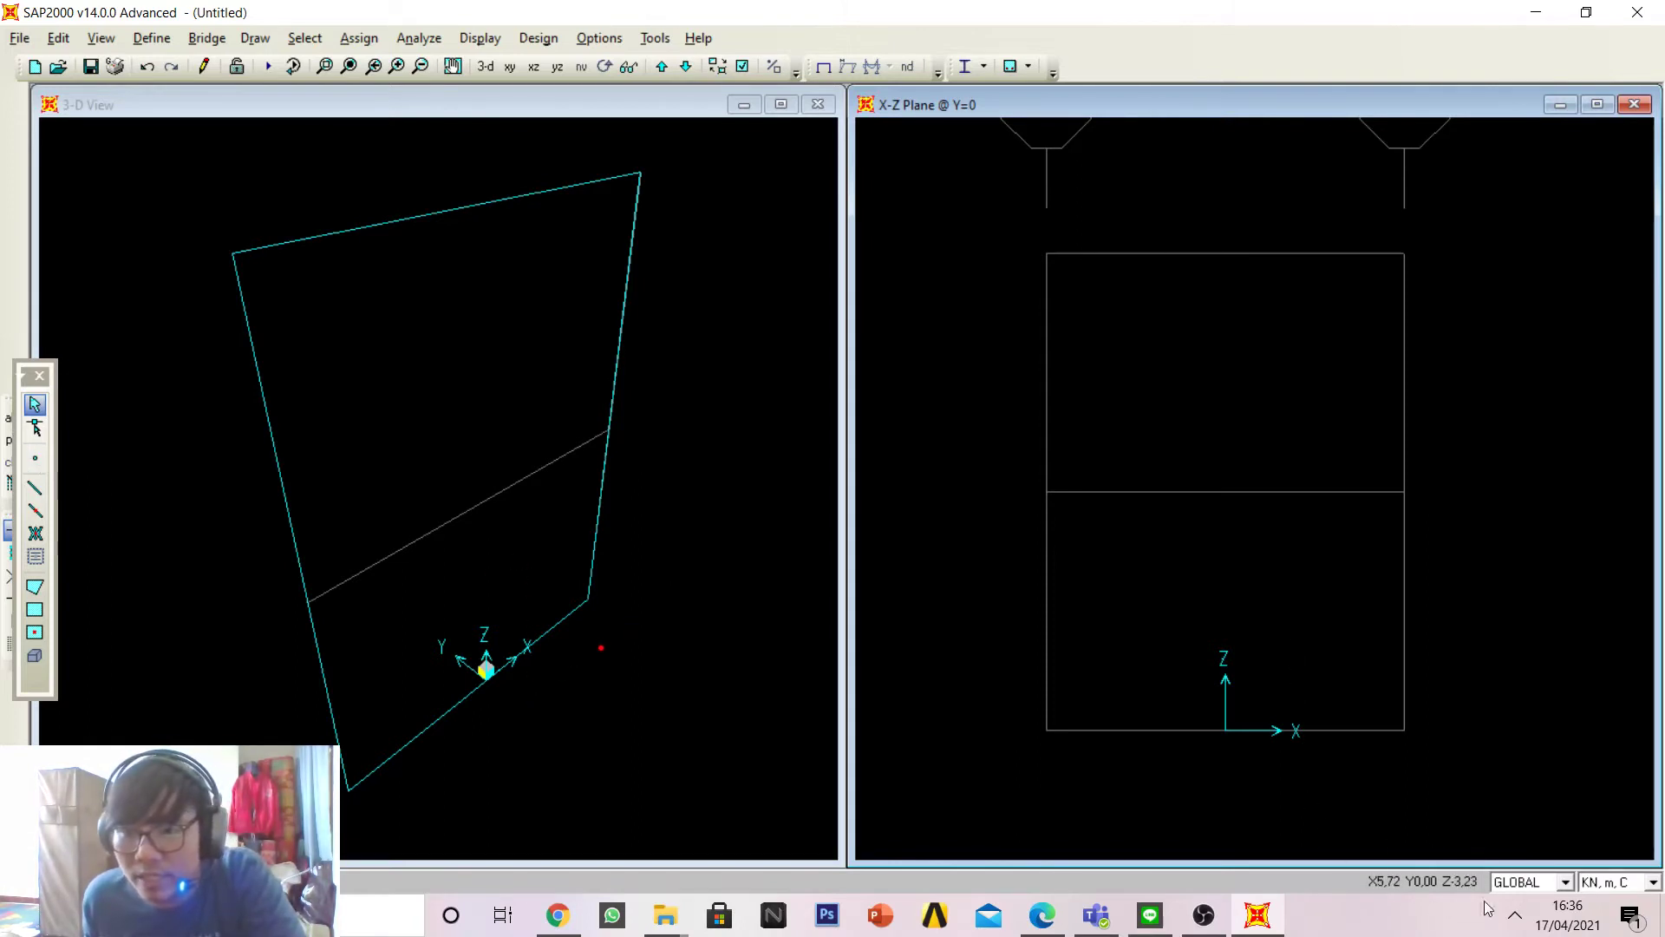
Step: Draw Example Section members in the X-Z view: both left column segments from the base, the sloping roof member, and the mid-height beam
{"action": "left_click", "coordinate": [35, 490]}
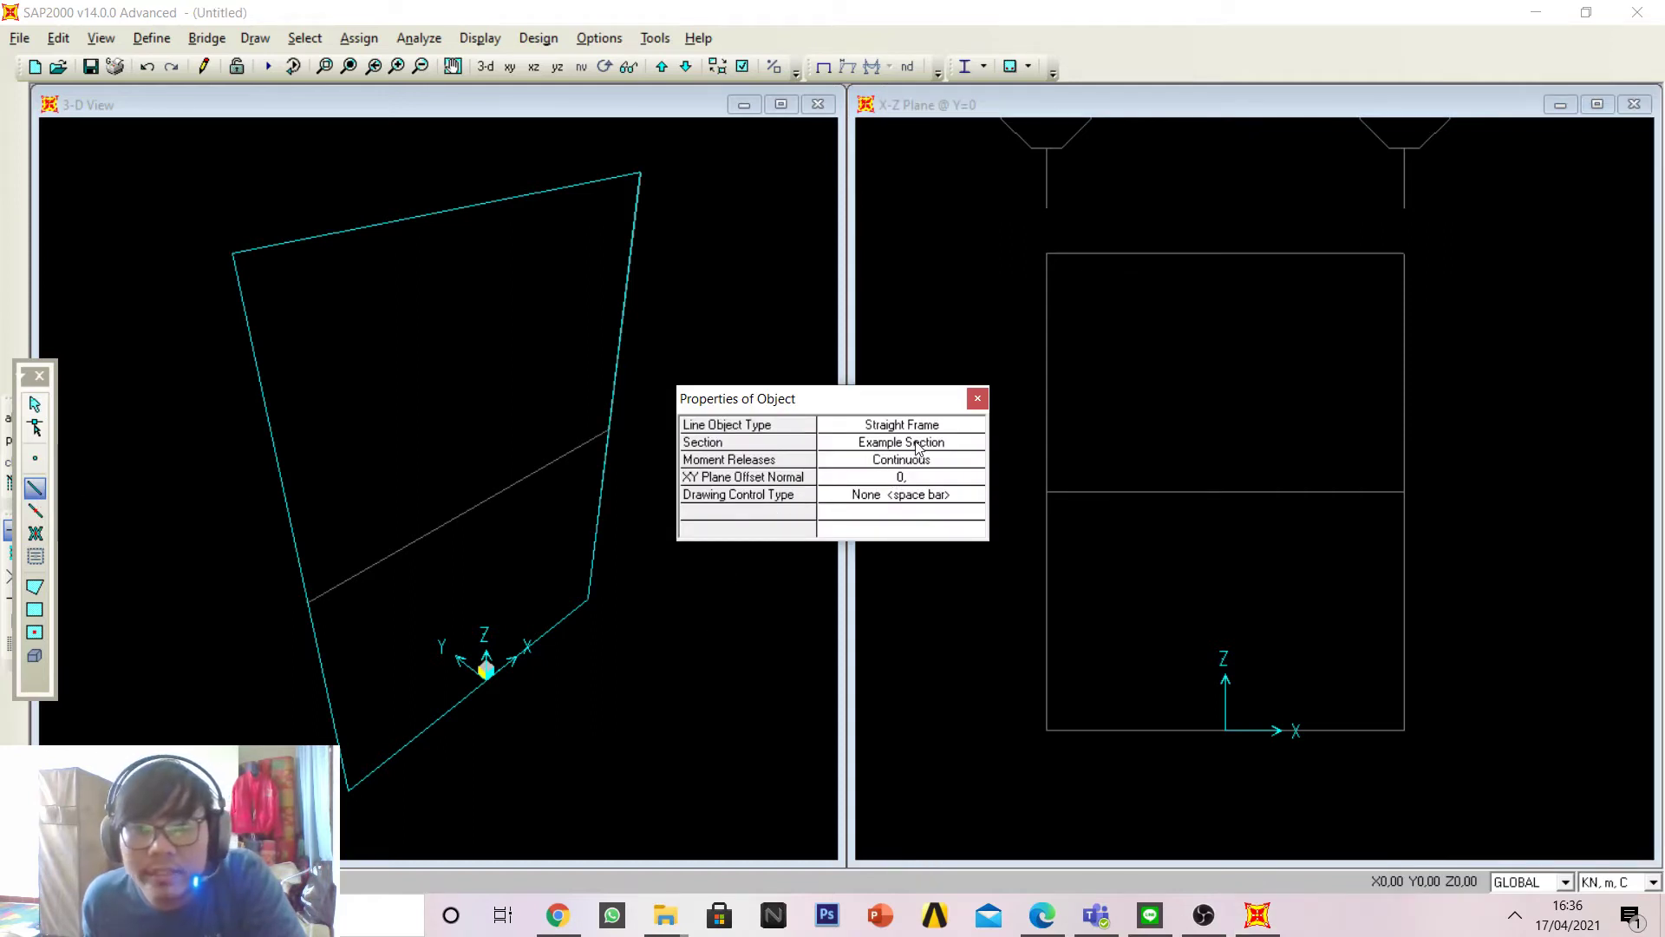
{"action": "left_click", "coordinate": [977, 400]}
{"action": "left_click", "coordinate": [1048, 730]}
{"action": "left_click", "coordinate": [1046, 492]}
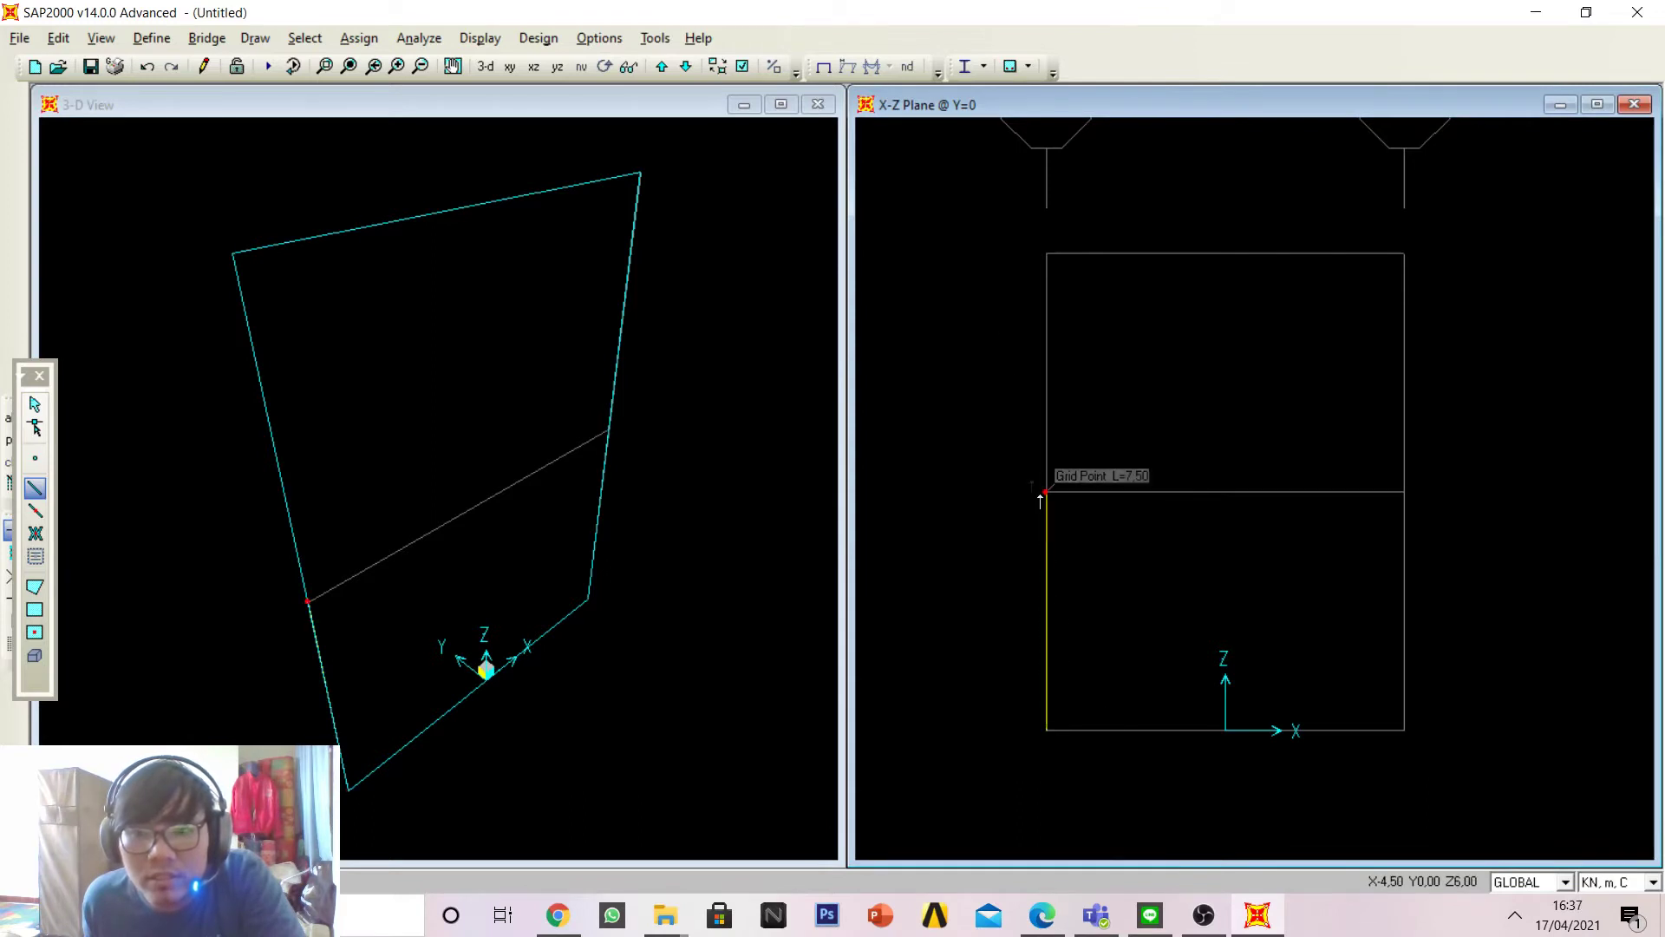
{"action": "left_click", "coordinate": [1040, 255]}
{"action": "left_click", "coordinate": [1404, 492]}
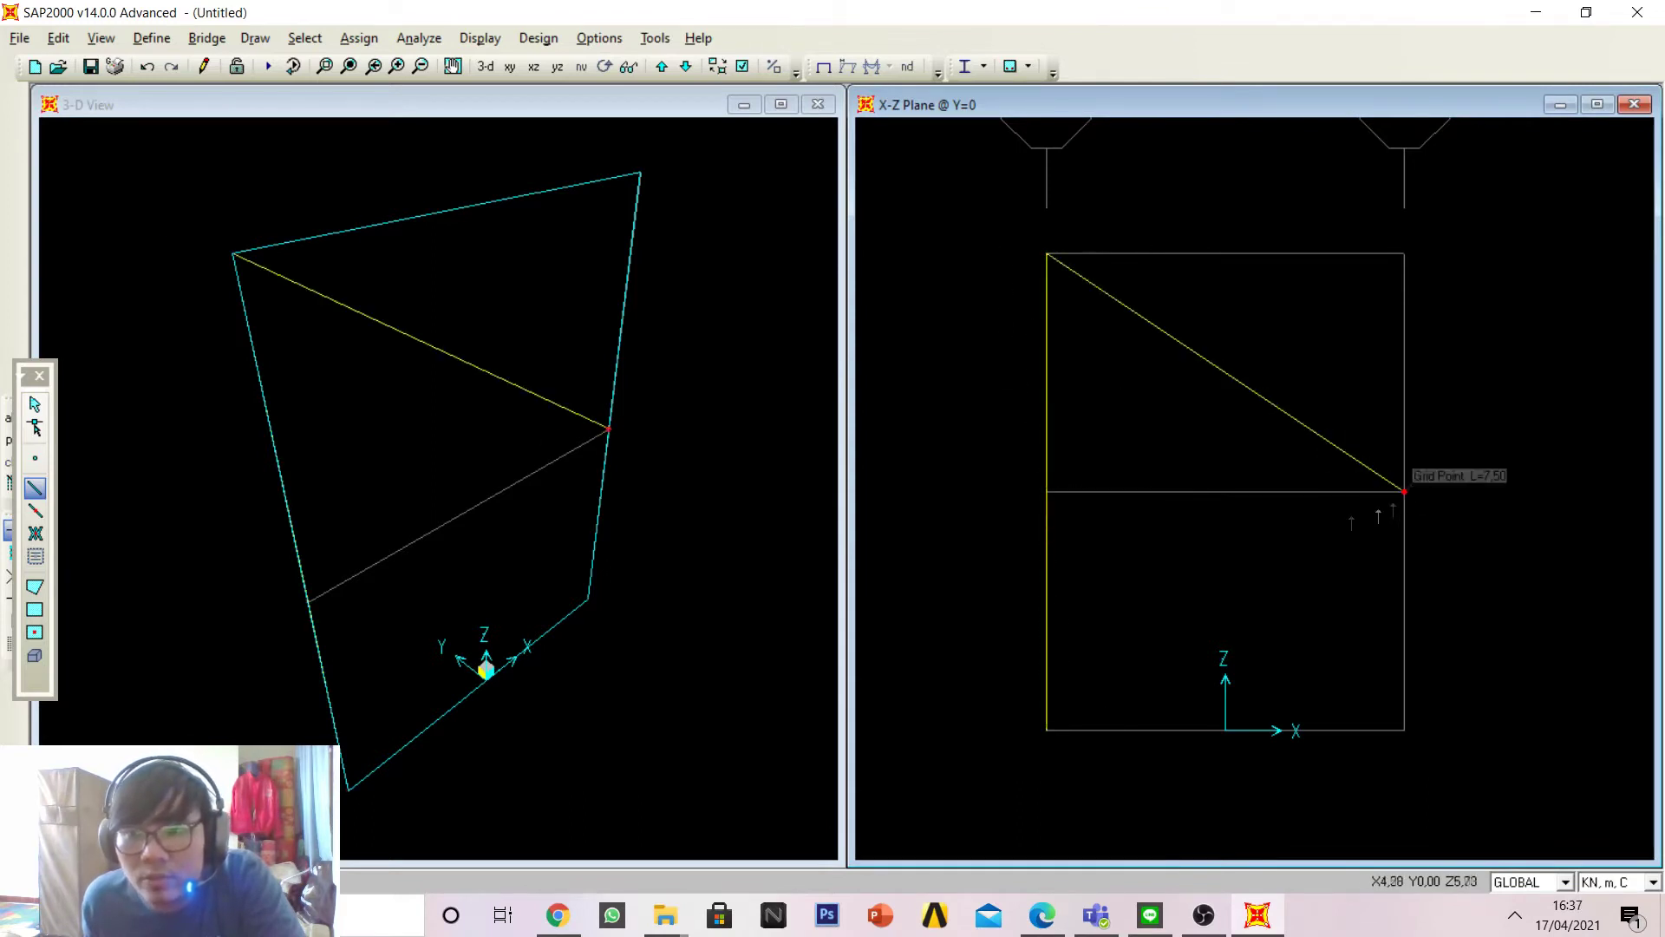
{"action": "left_click", "coordinate": [1048, 492]}
{"action": "key", "text": "Escape"}
Step: Draw the right column with Example Section from the beam's right end down to the base grid point
{"action": "left_click", "coordinate": [35, 488]}
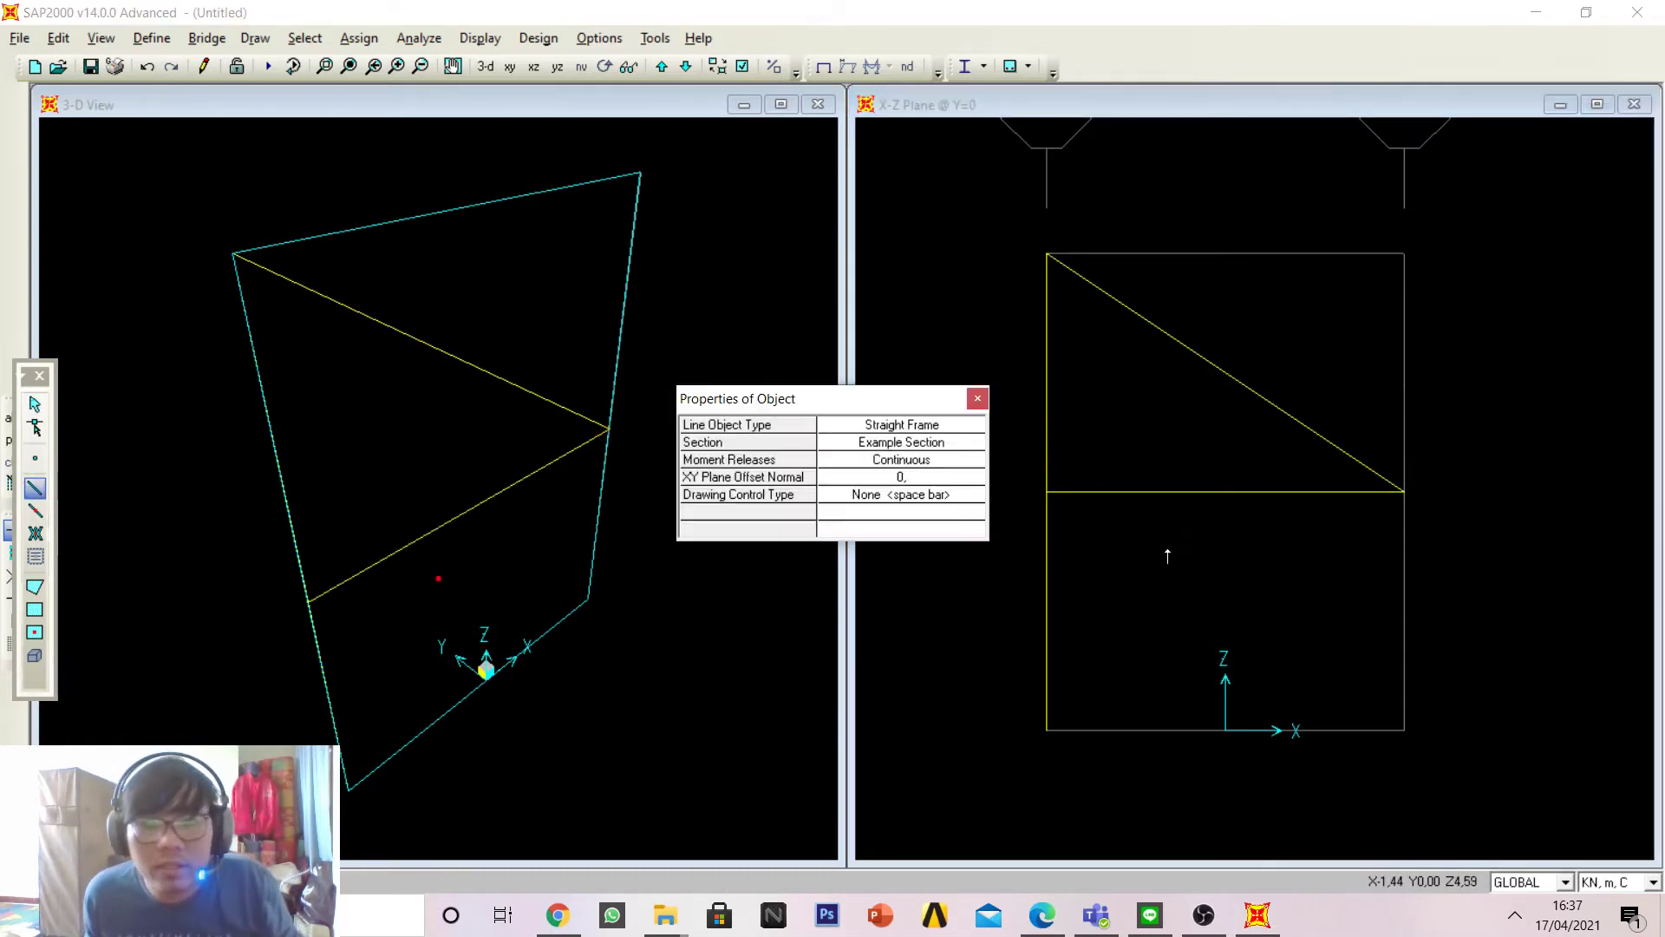
{"action": "left_click", "coordinate": [1402, 492]}
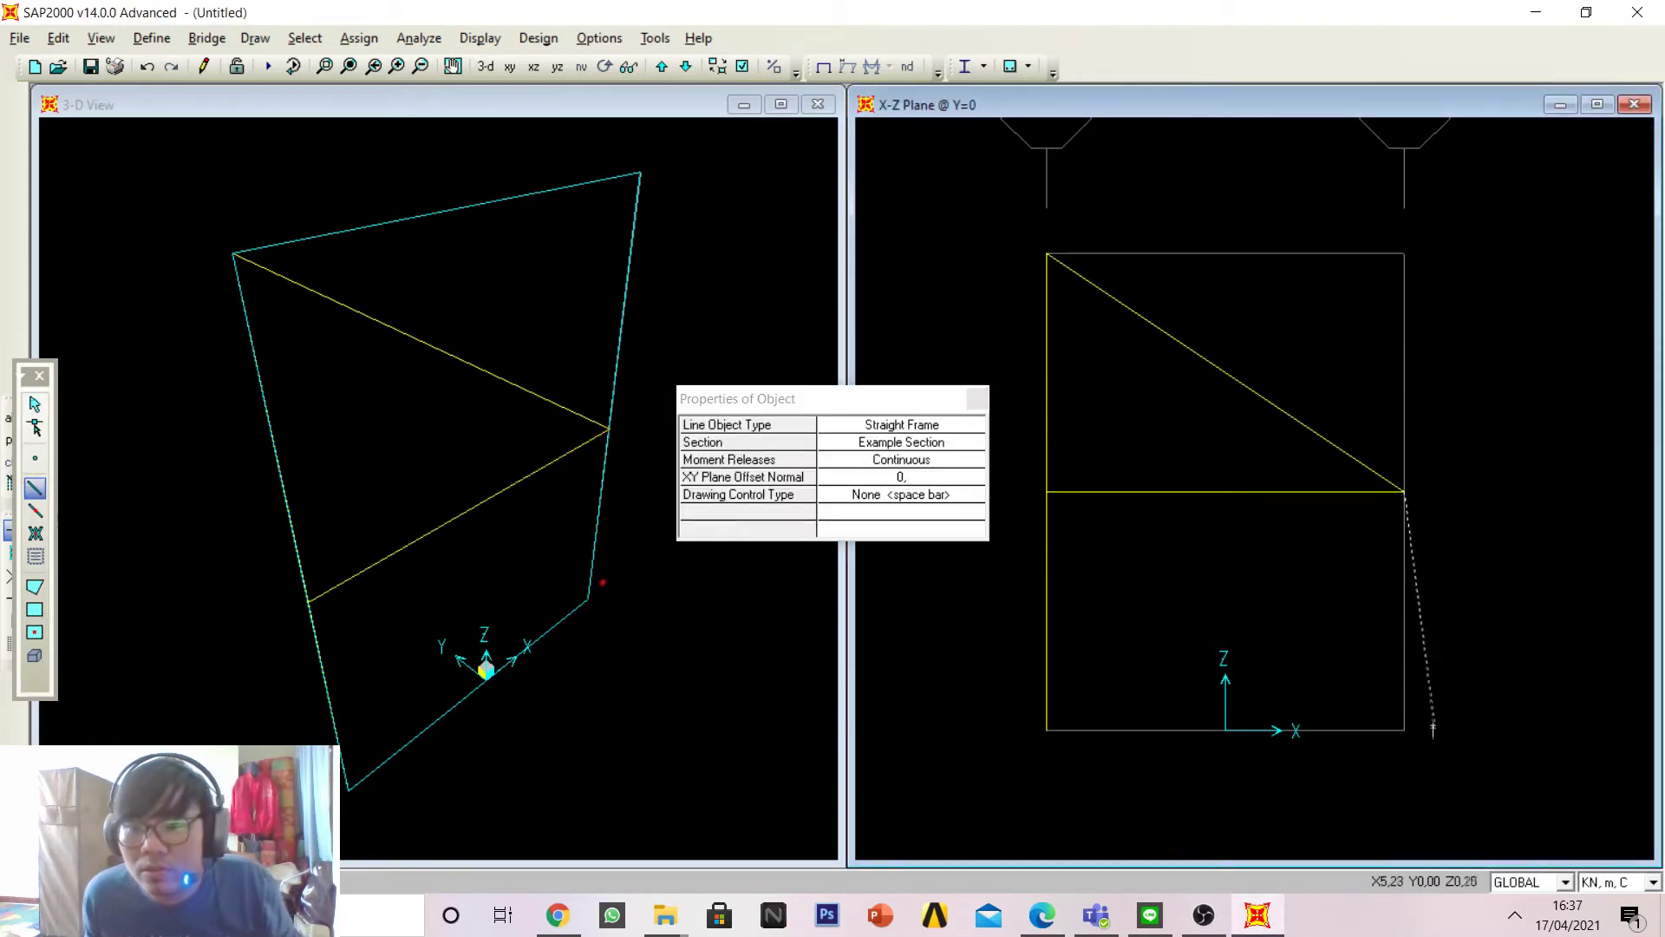
{"action": "left_click", "coordinate": [1404, 729]}
{"action": "key", "text": "Escape"}
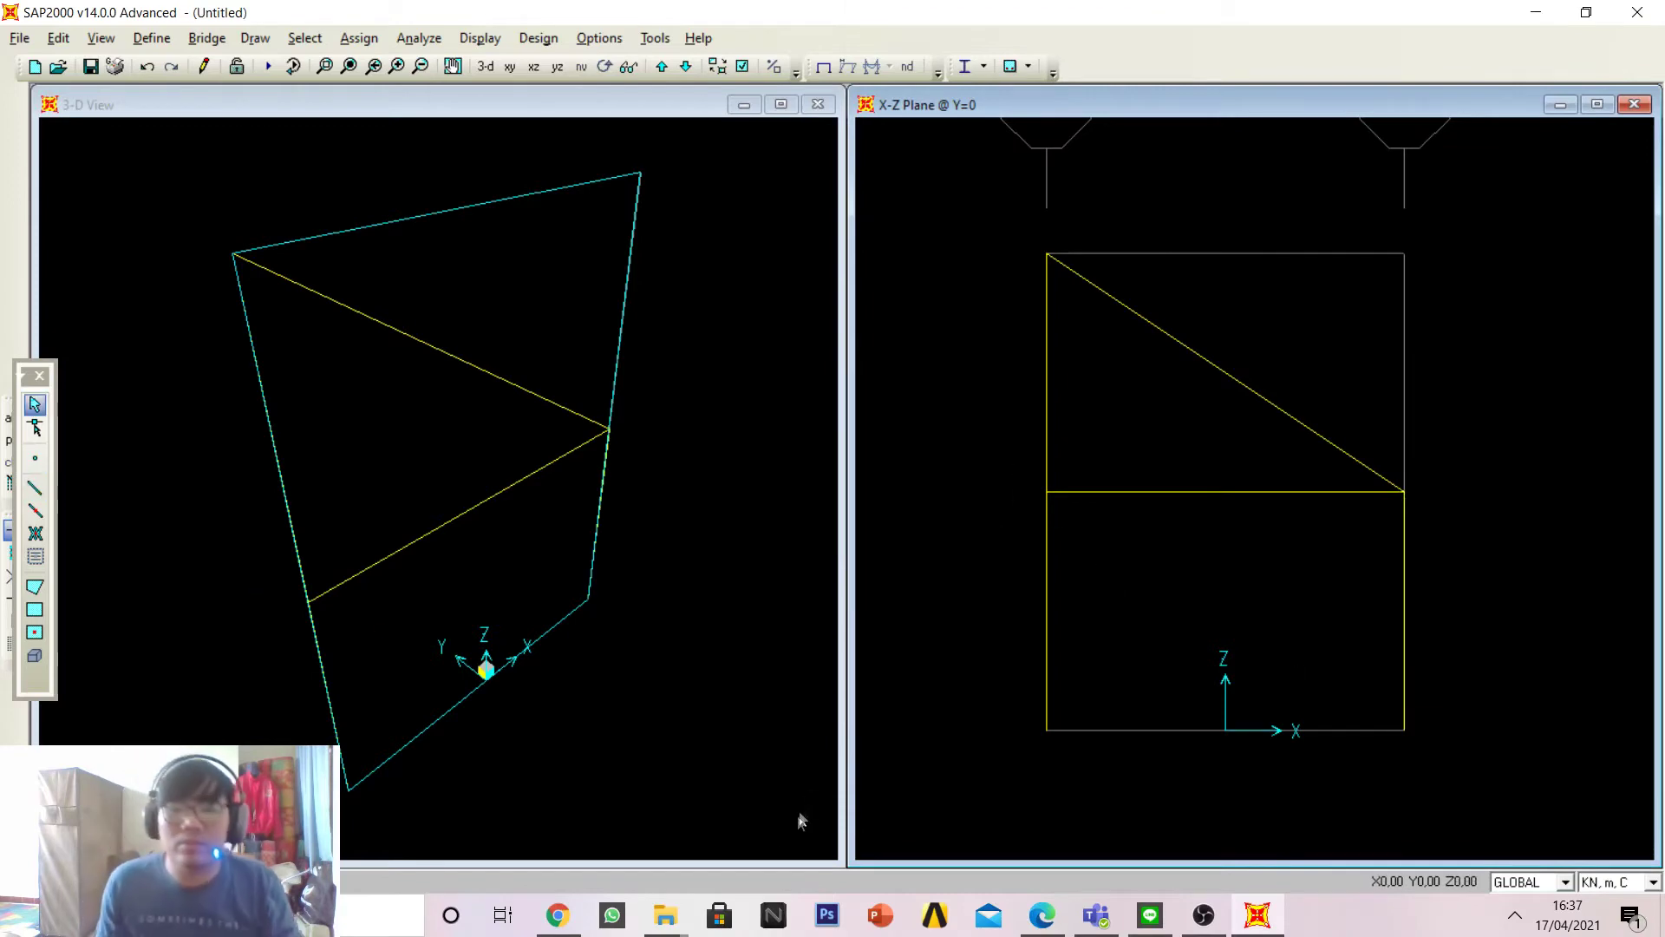
Step: Check the supports in the frame figure of the textbook PDF, and return to SAP2000
{"action": "left_click", "coordinate": [1055, 926]}
{"action": "left_click", "coordinate": [1055, 926]}
{"action": "left_click", "coordinate": [1055, 926]}
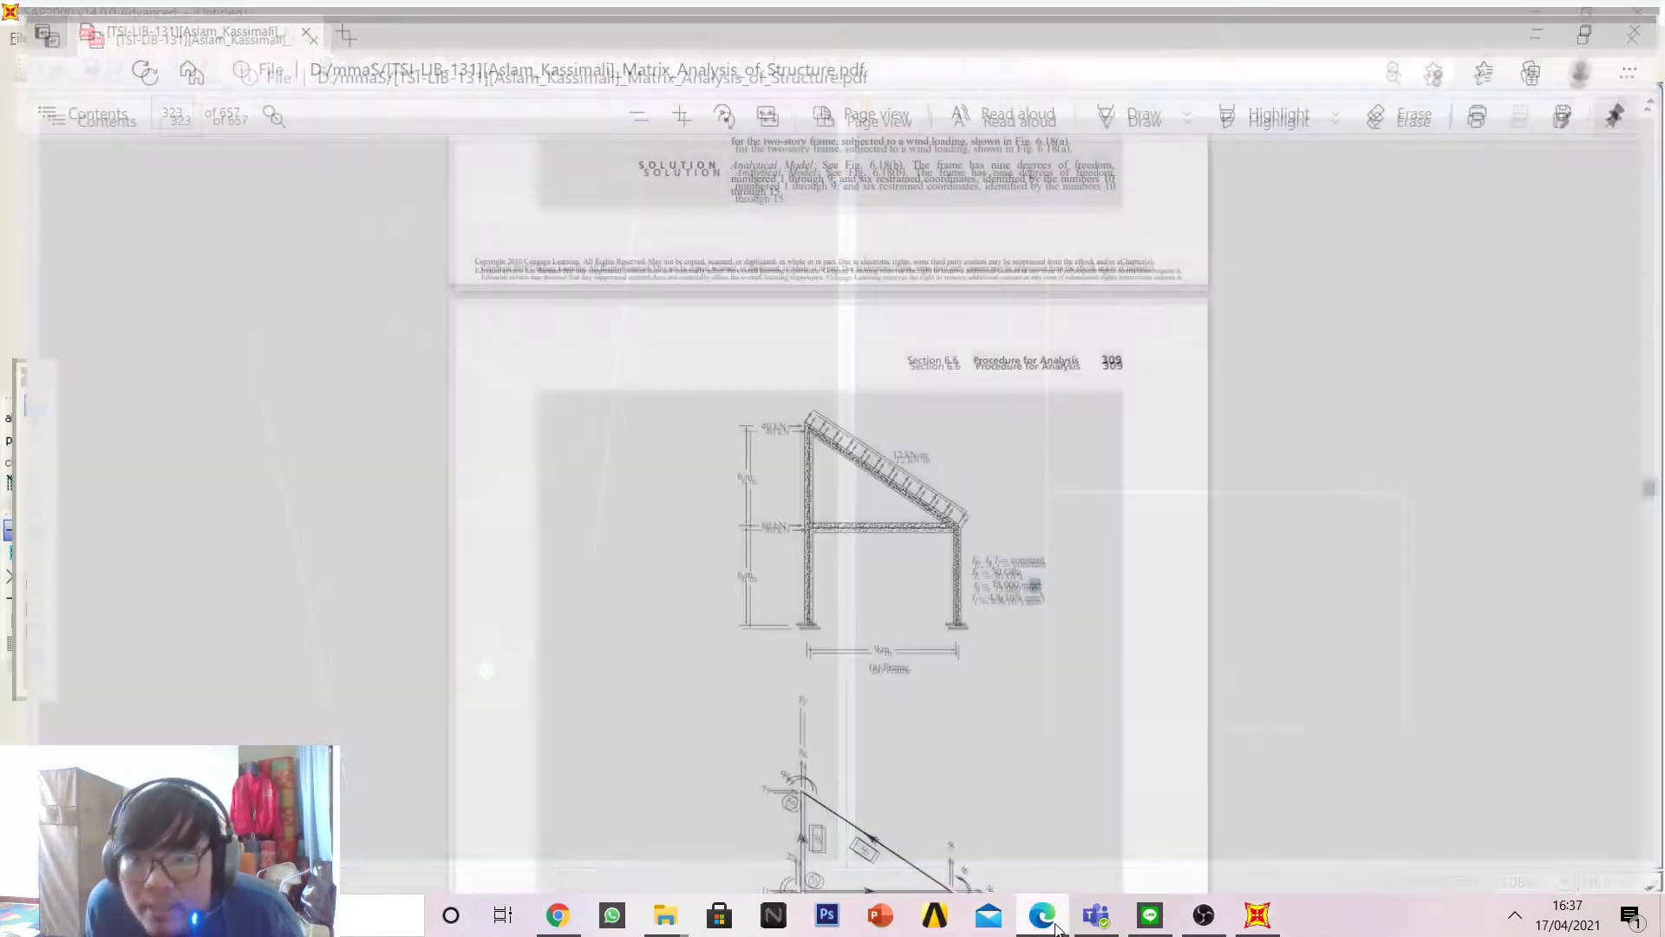
{"action": "left_click", "coordinate": [1055, 926]}
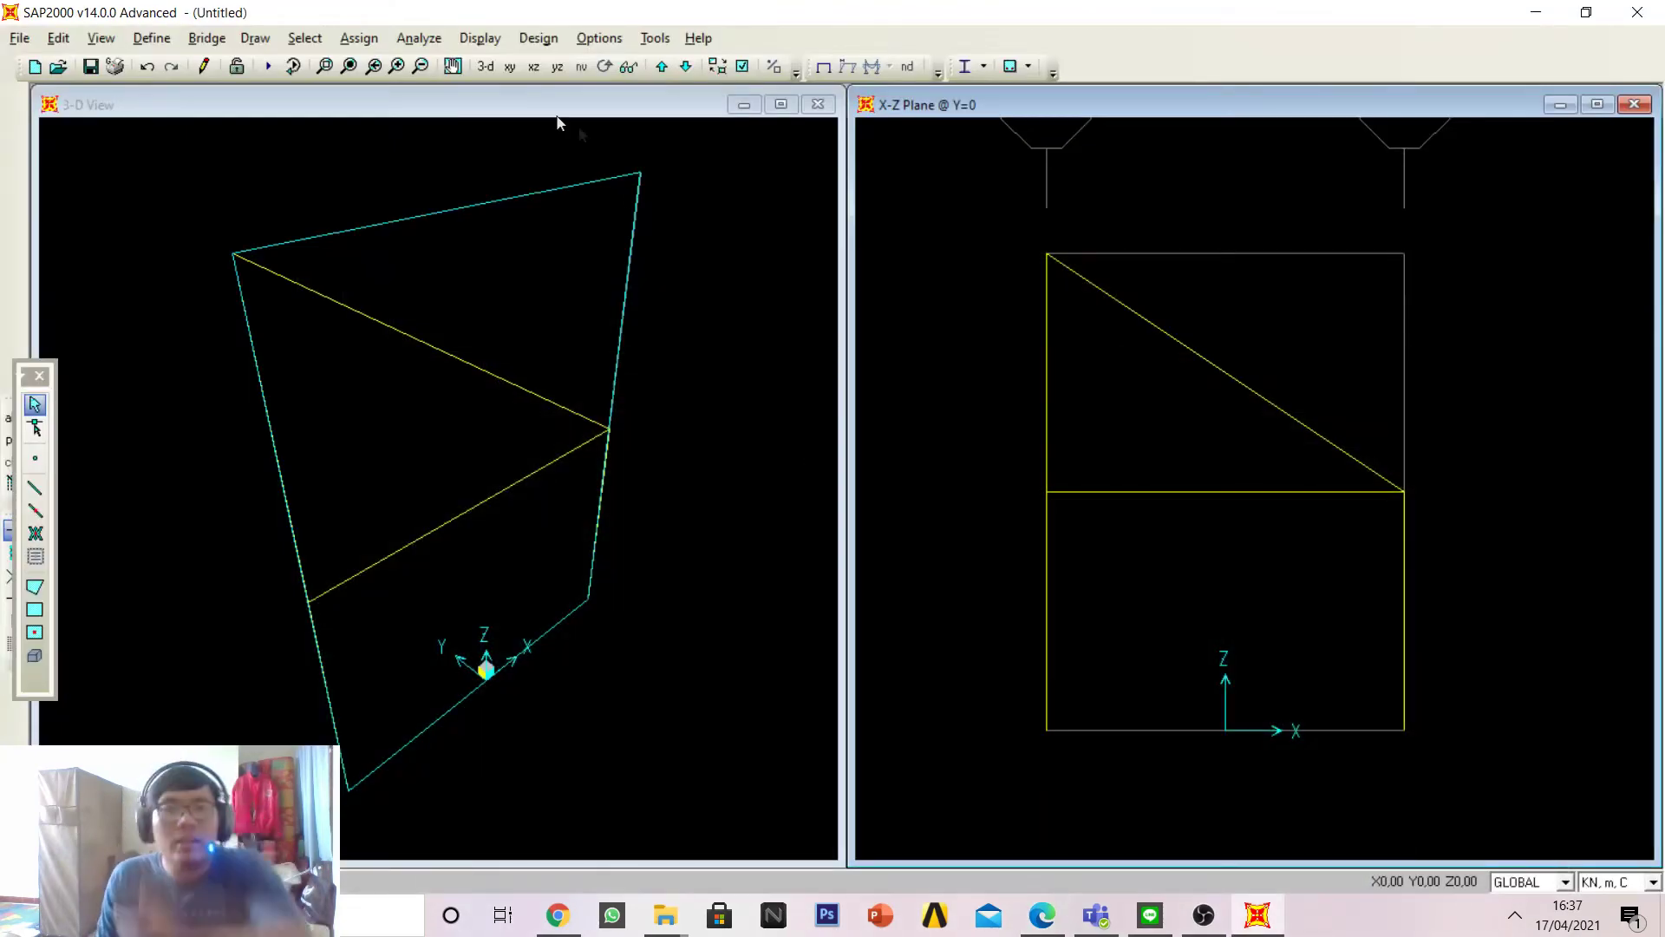
{"action": "left_click", "coordinate": [1056, 925]}
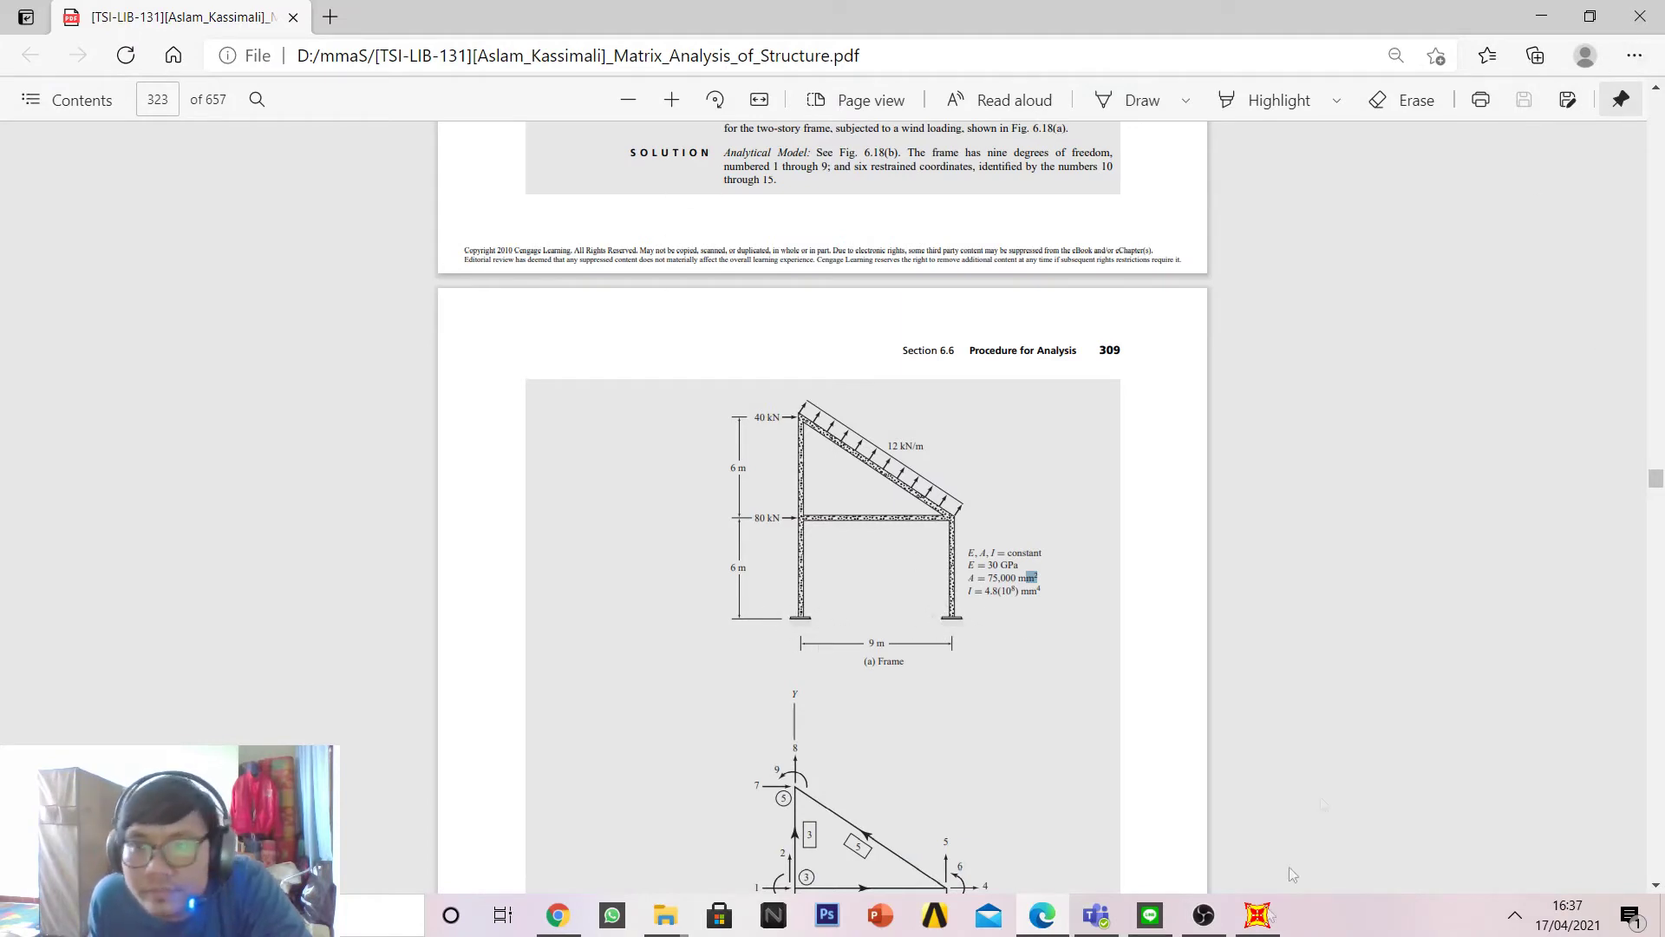
{"action": "left_click", "coordinate": [1245, 921]}
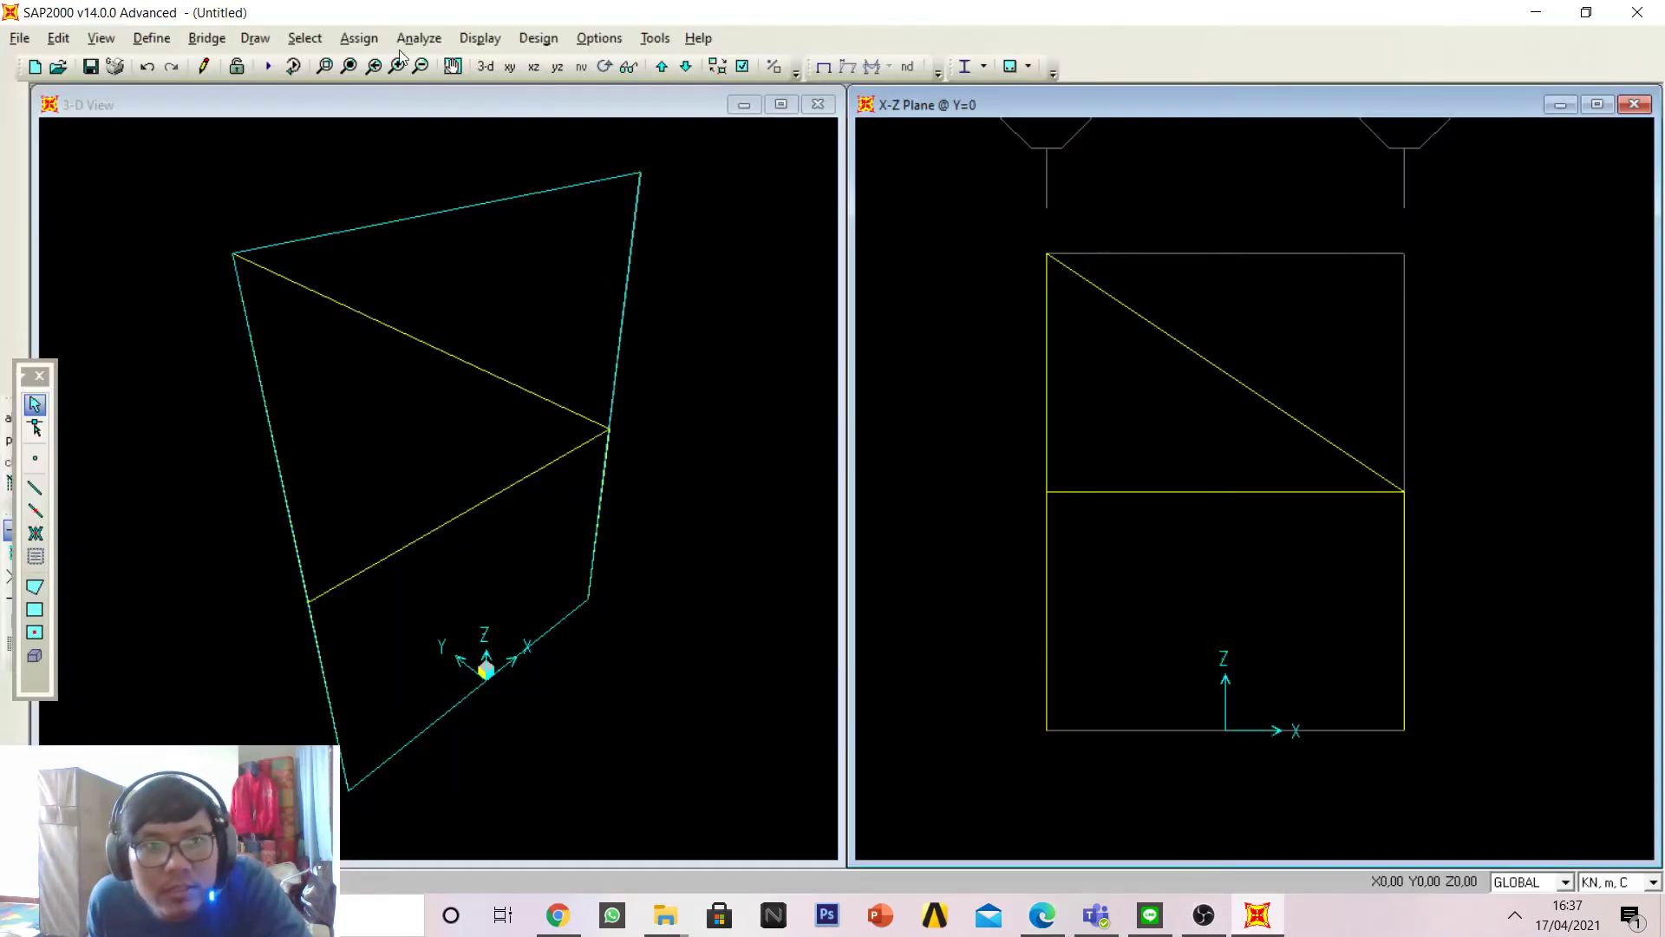
{"action": "left_click", "coordinate": [357, 39]}
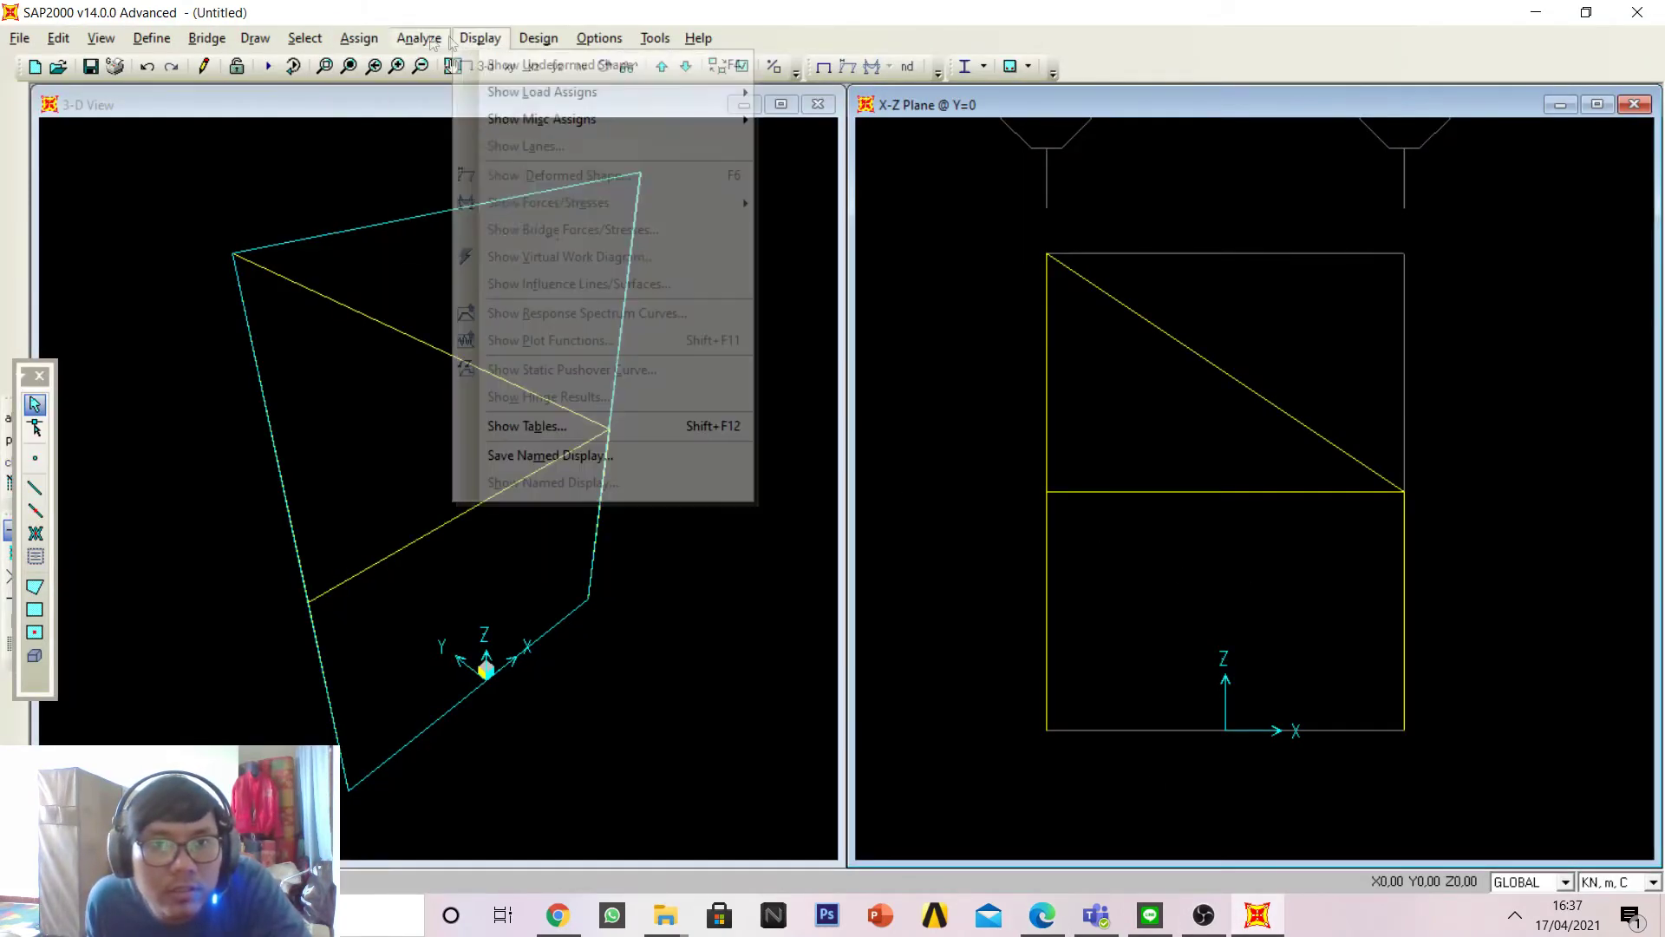
{"action": "mouse_move", "coordinate": [303, 39]}
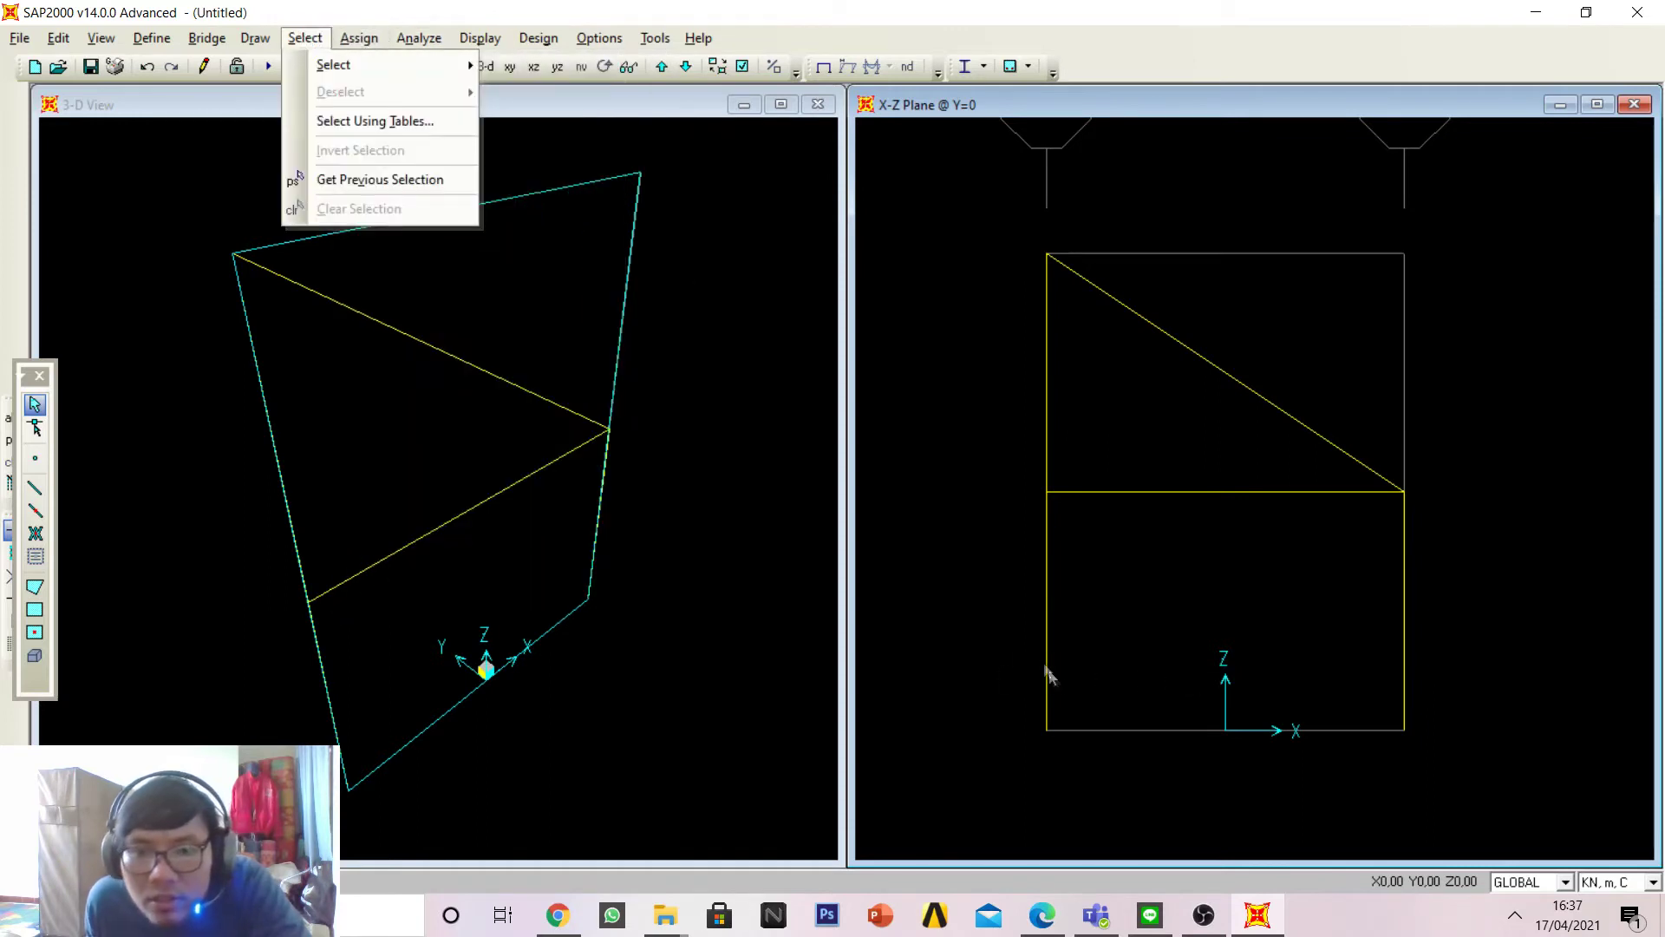
{"action": "key", "text": "v"}
{"action": "key", "text": "ctrl+q"}
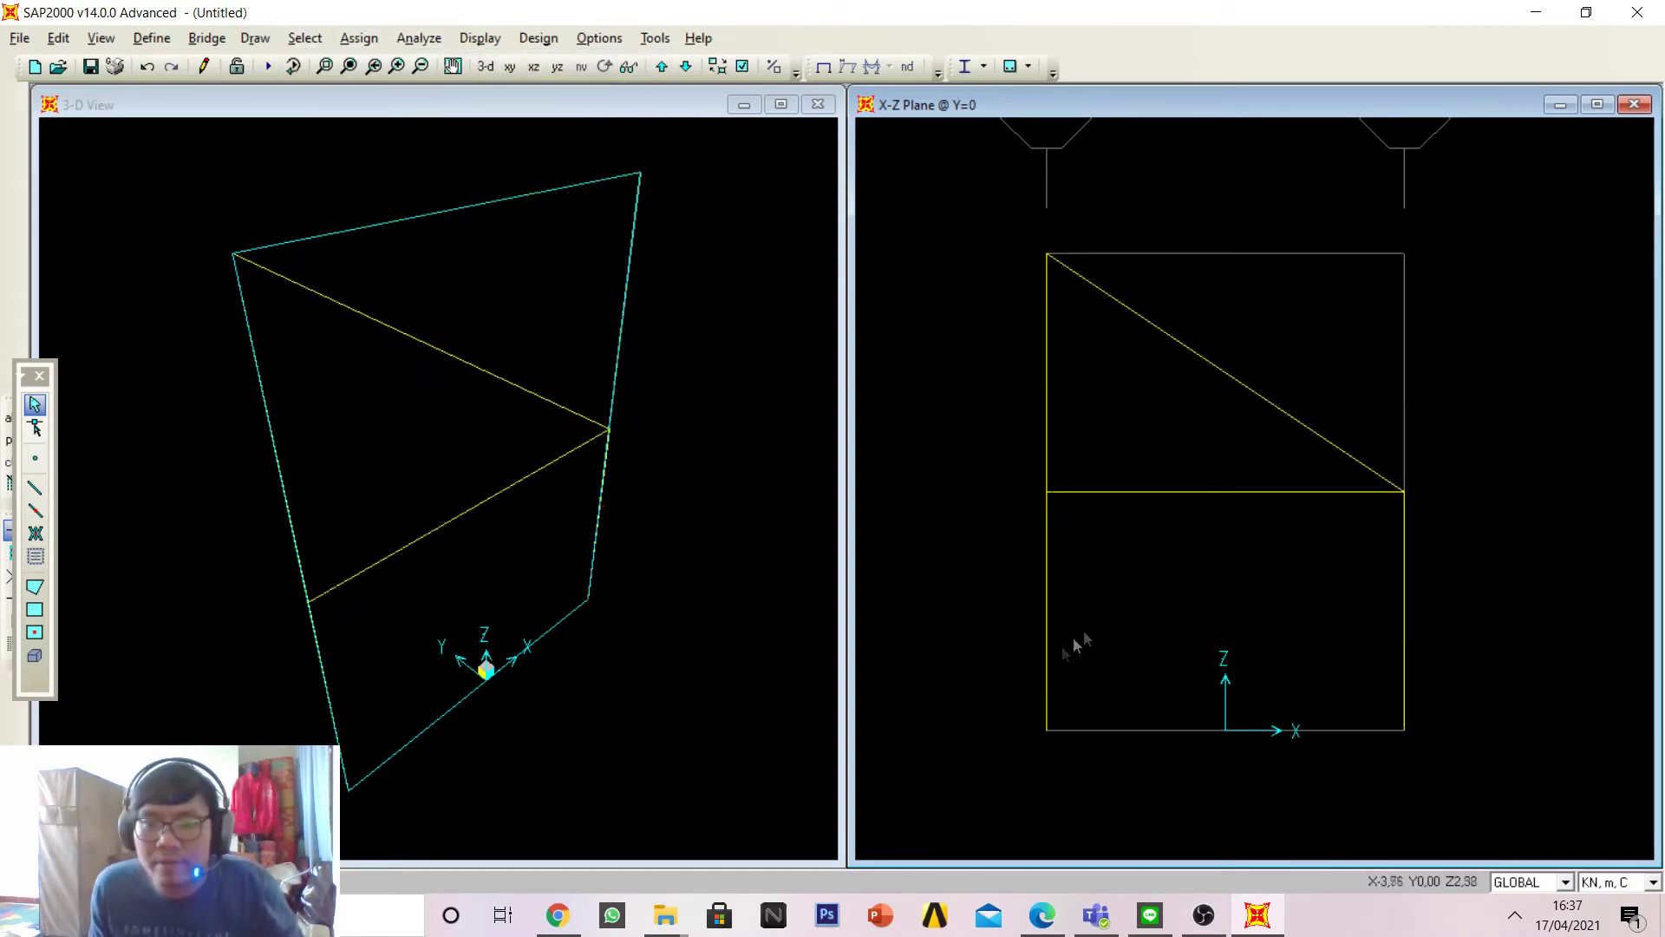
Step: Assign fixed joint restraints, with all translations and rotations restrained, to the left column's base joint
{"action": "left_click", "coordinate": [1042, 730]}
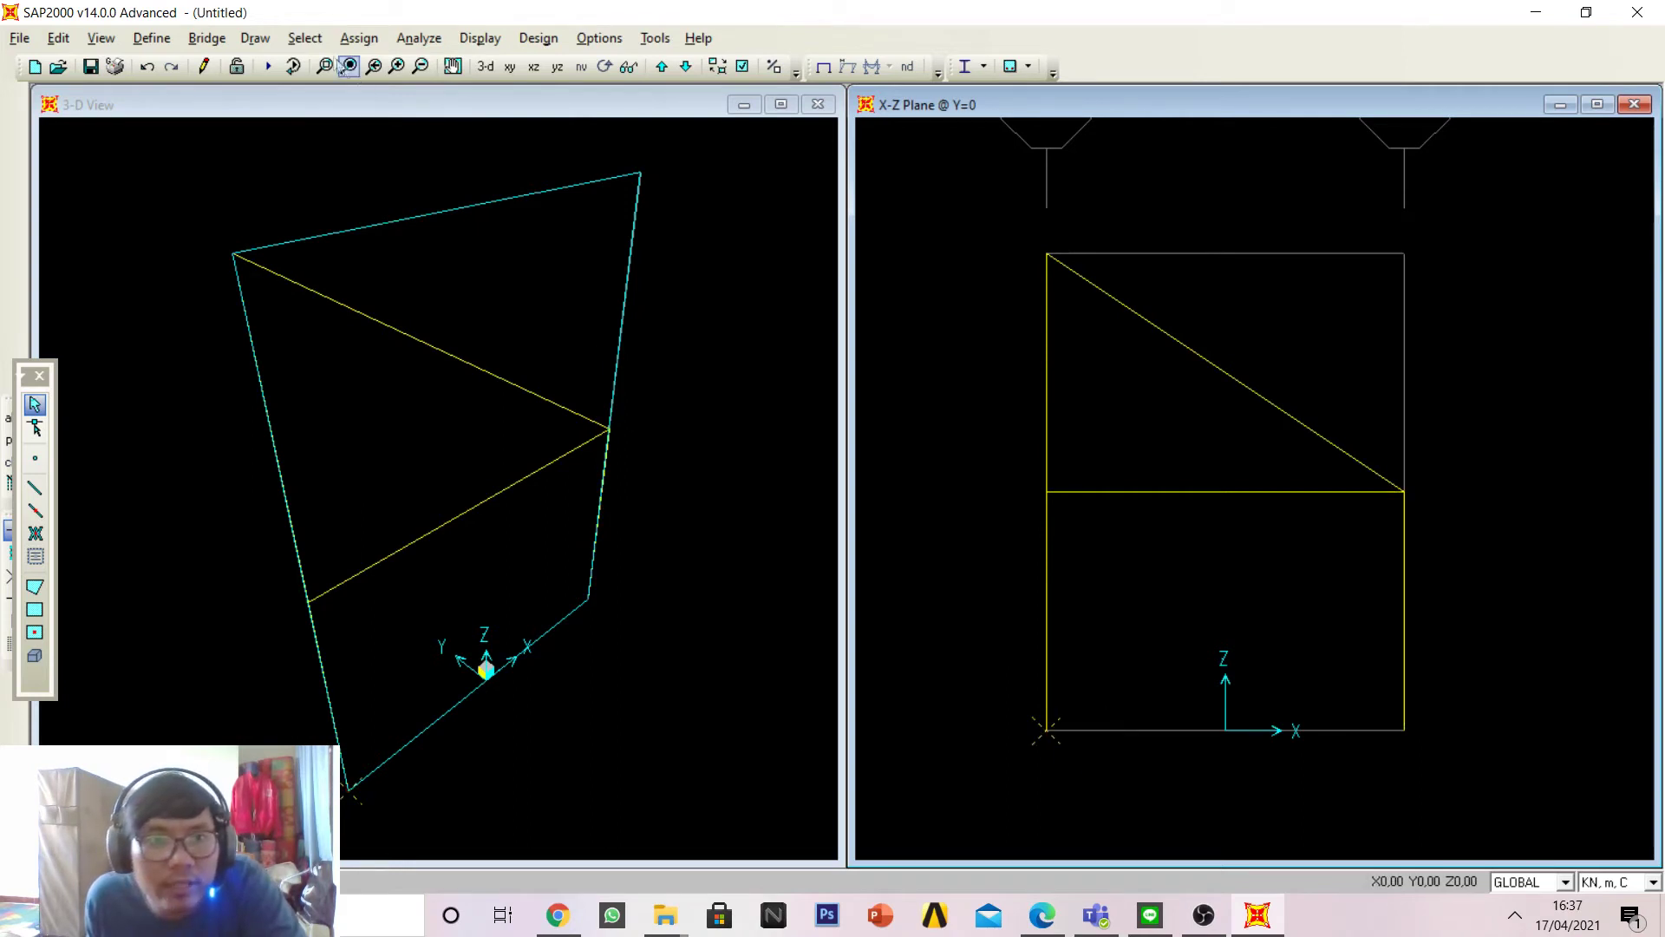
{"action": "left_click", "coordinate": [355, 39]}
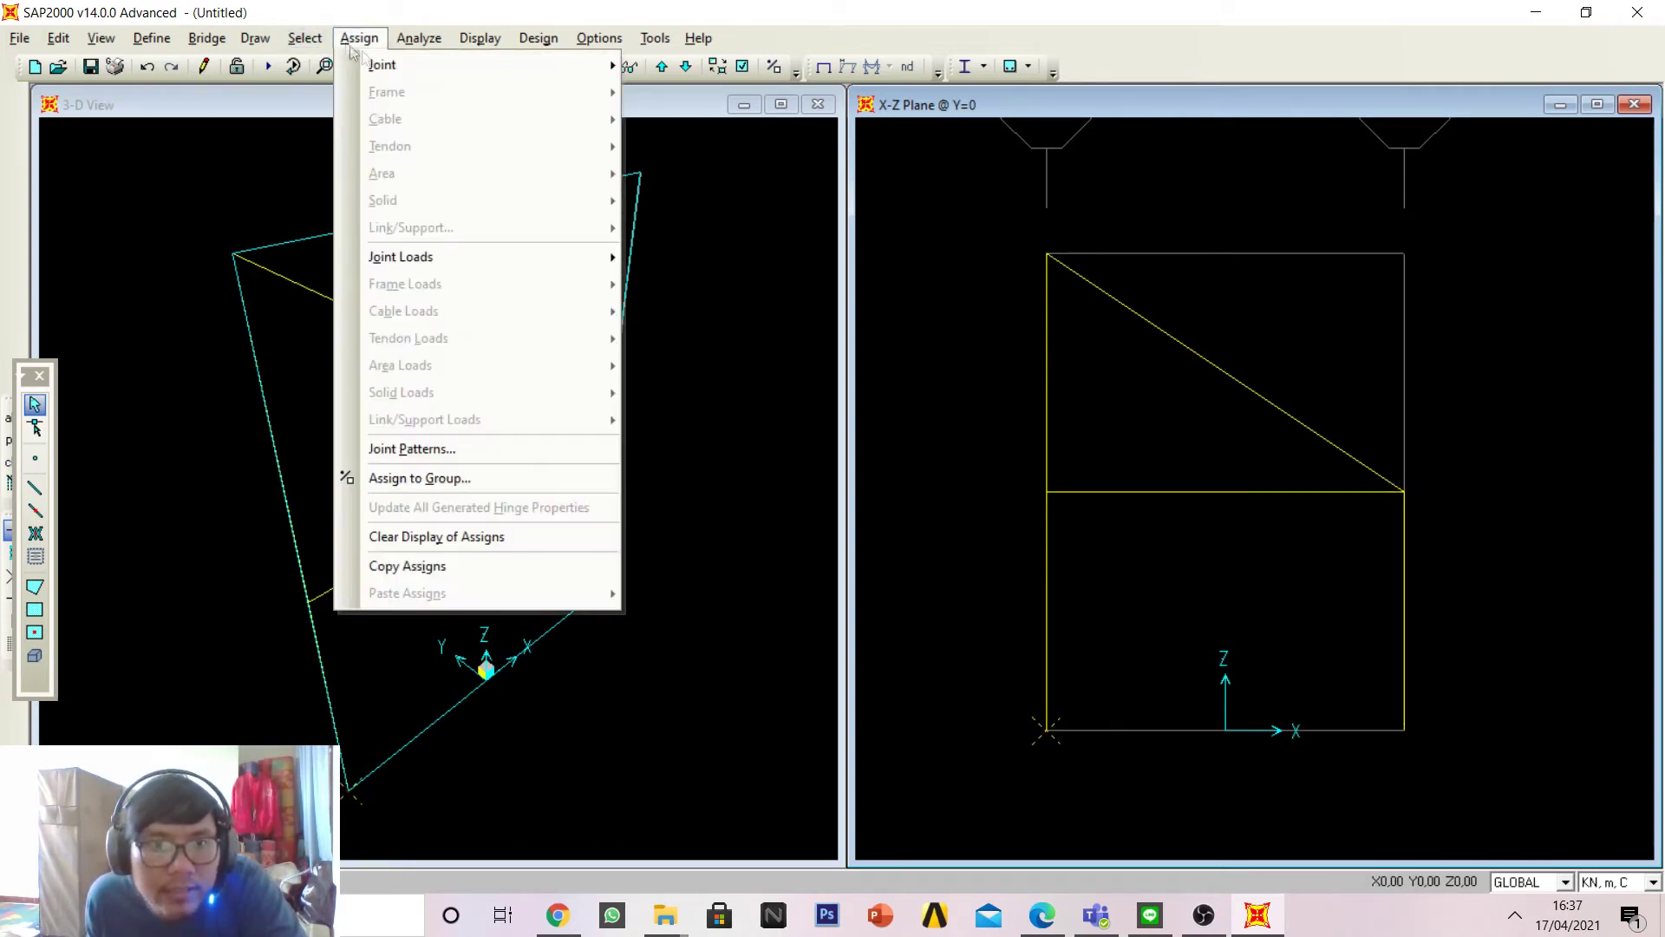
{"action": "mouse_move", "coordinate": [398, 66]}
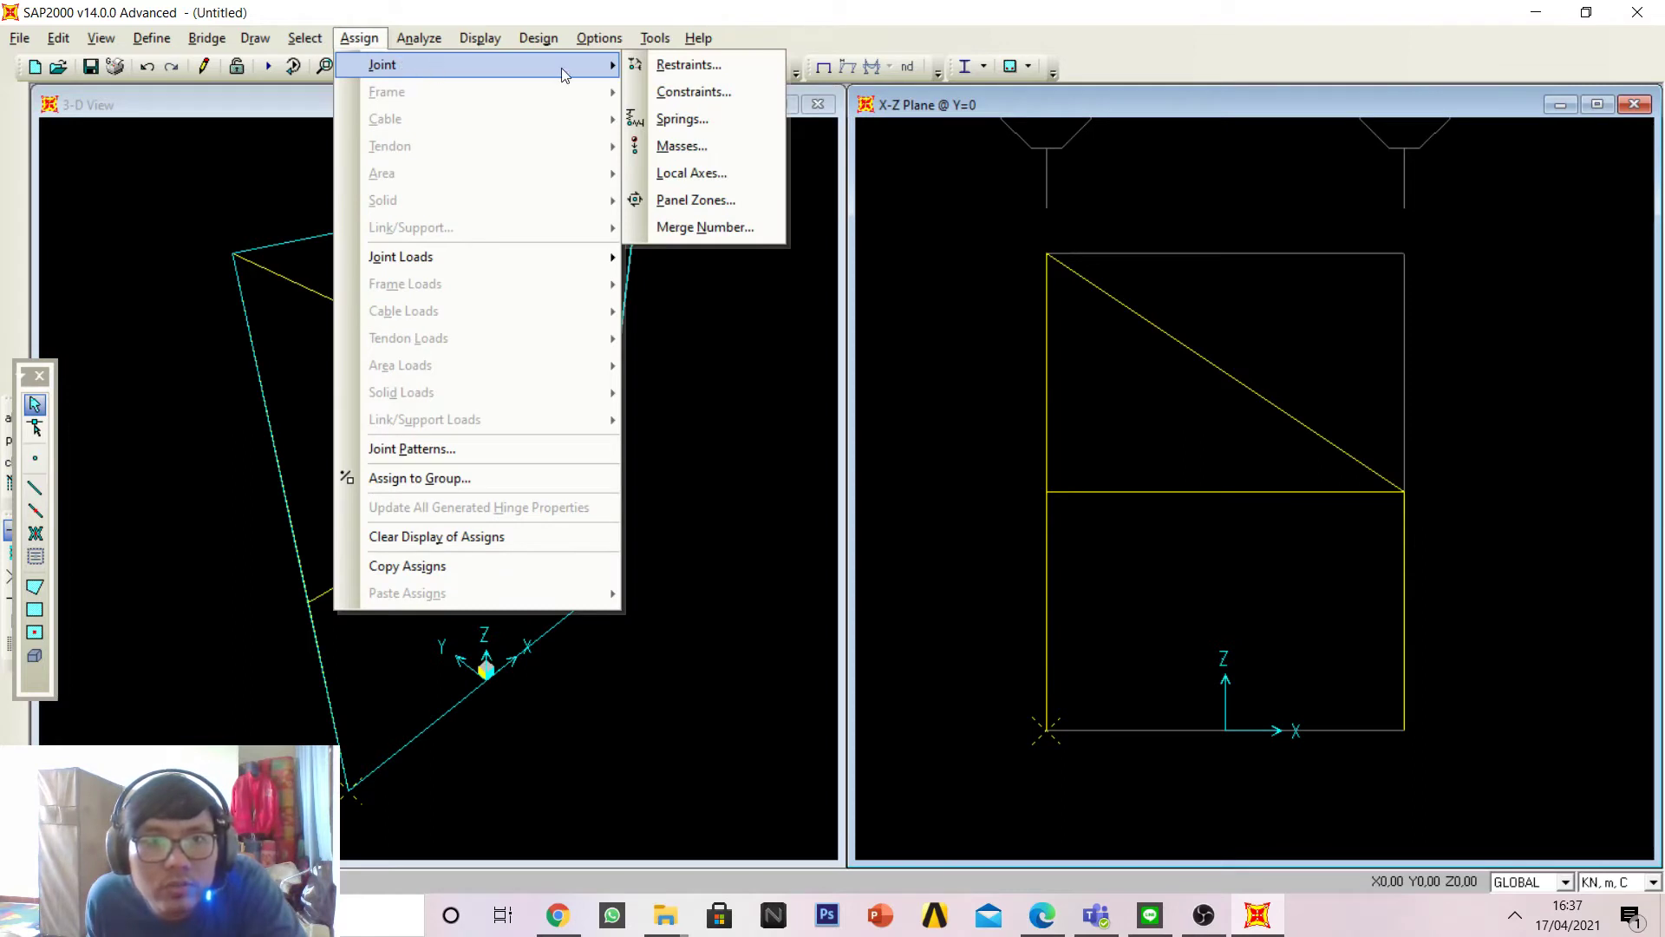
{"action": "left_click", "coordinate": [685, 65]}
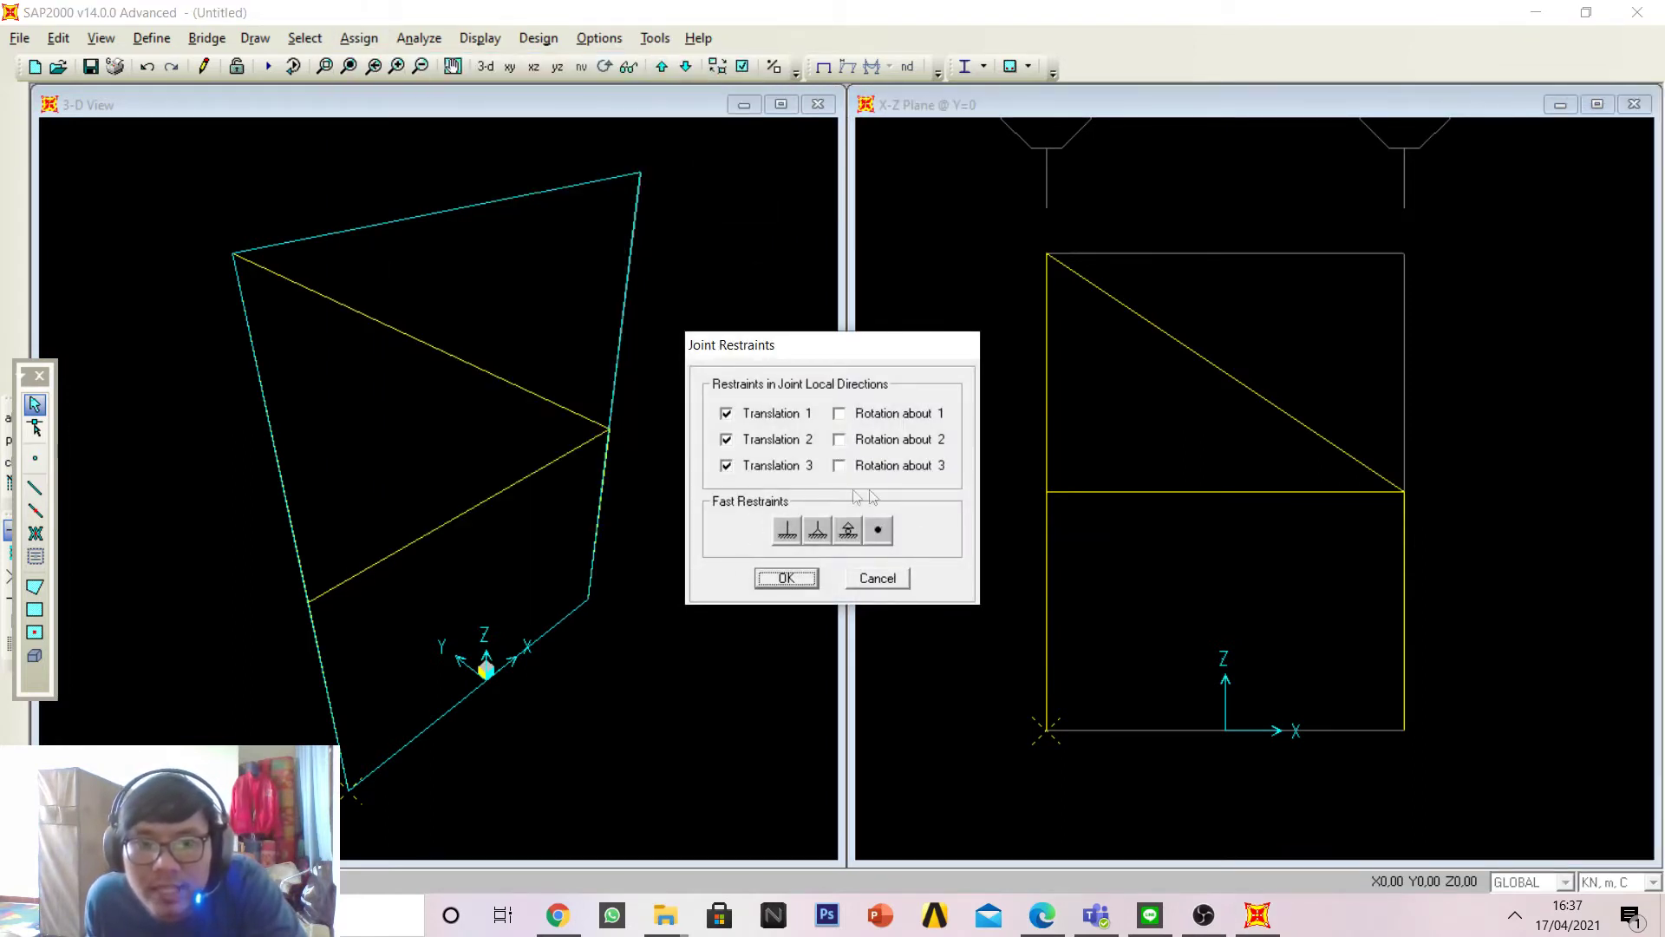
{"action": "left_click", "coordinate": [788, 530]}
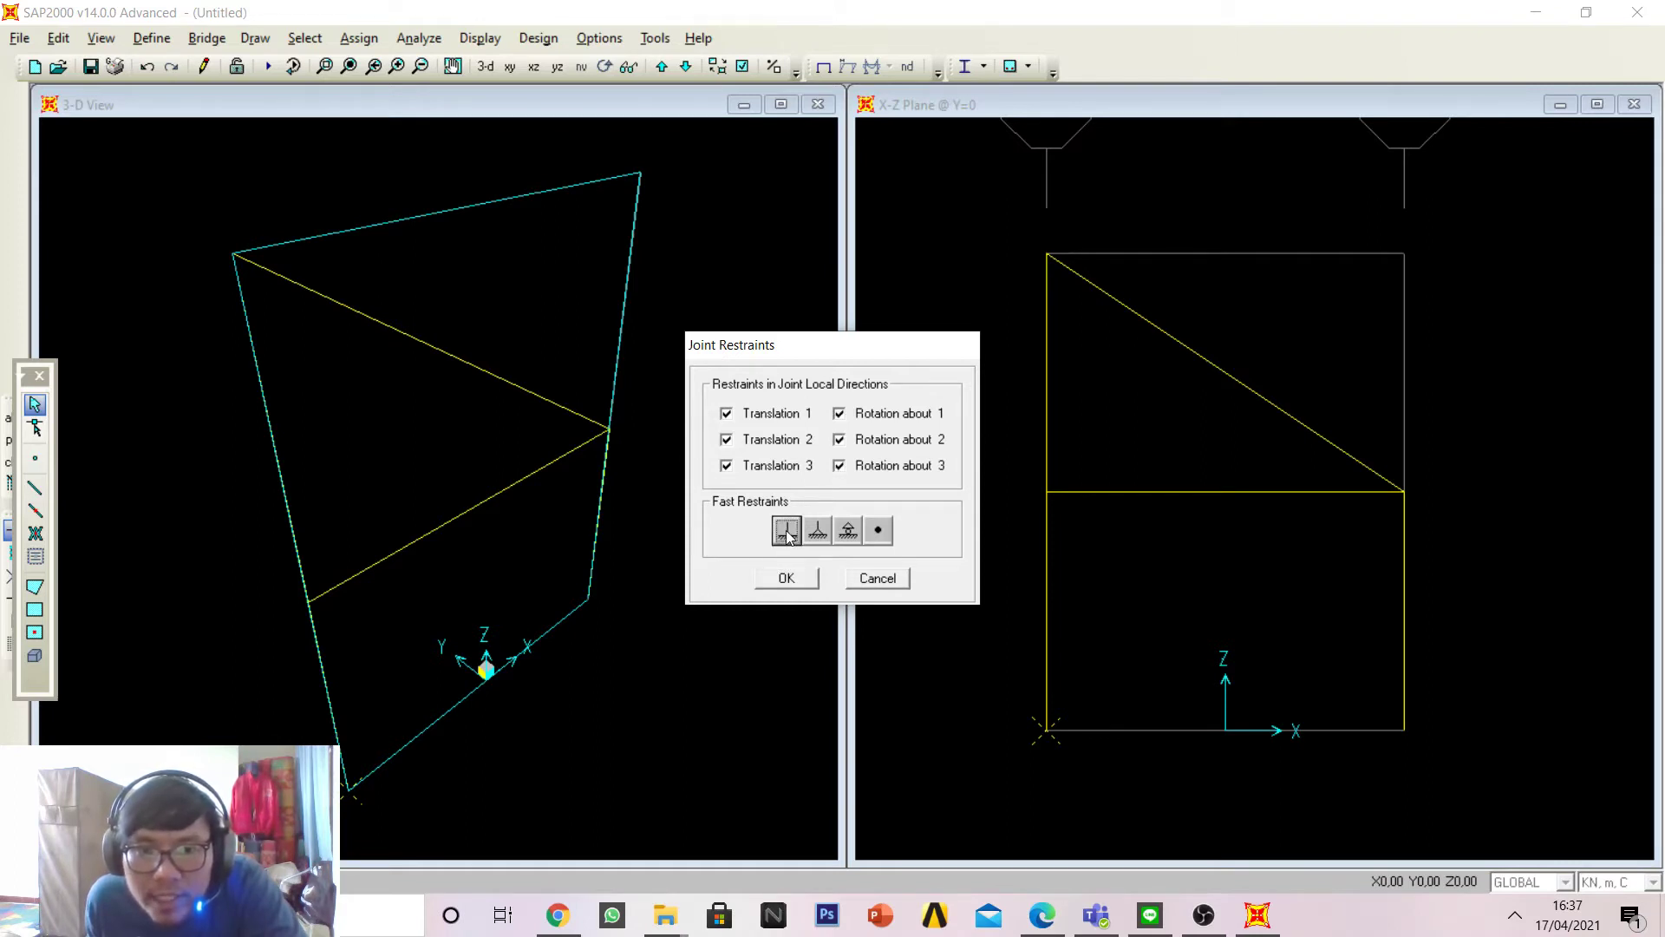
{"action": "left_click", "coordinate": [786, 577]}
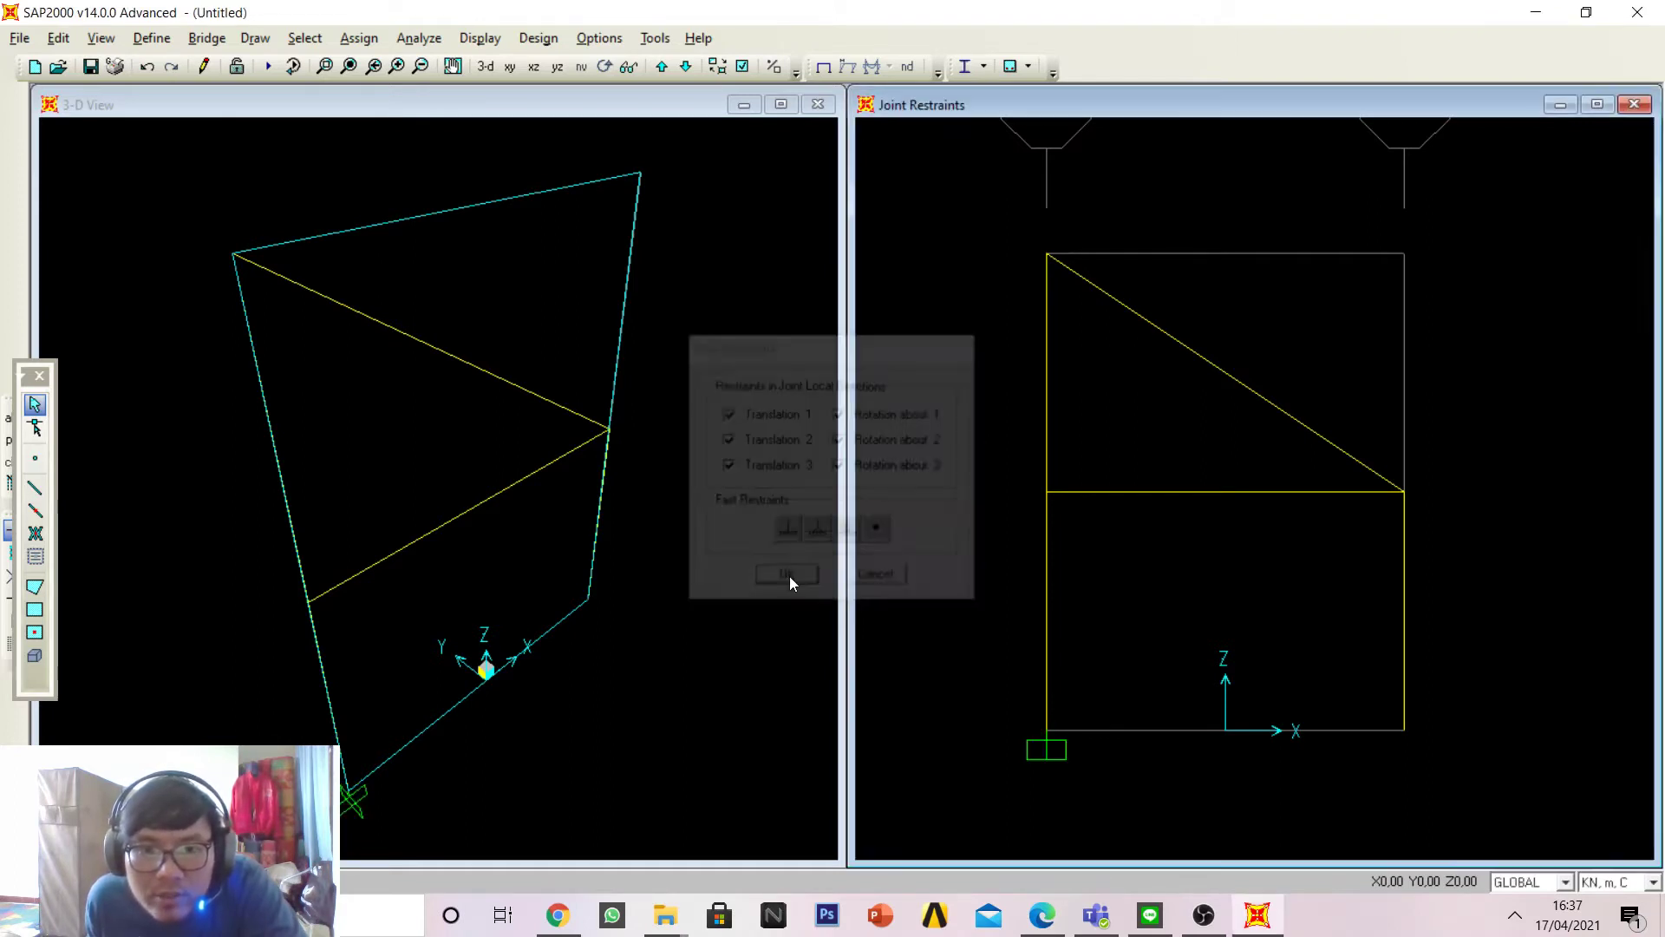
Step: Assign fixed joint restraints, with all translations and rotations restrained, to the right column's base joint
{"action": "left_click", "coordinate": [1403, 731]}
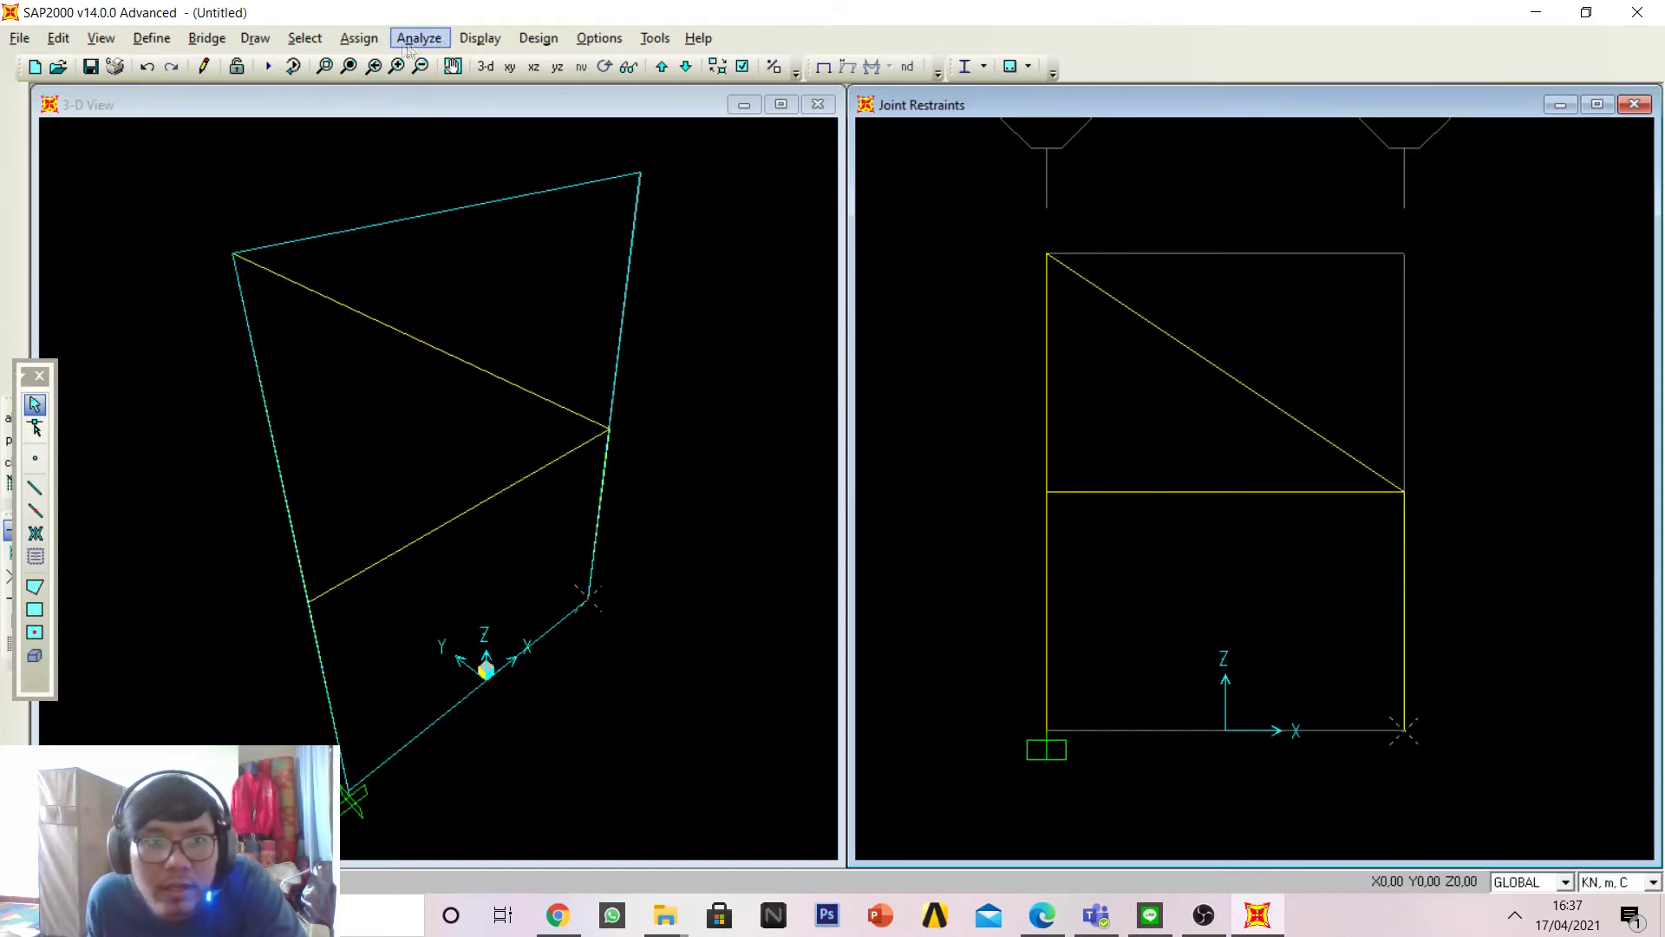
{"action": "left_click", "coordinate": [368, 40]}
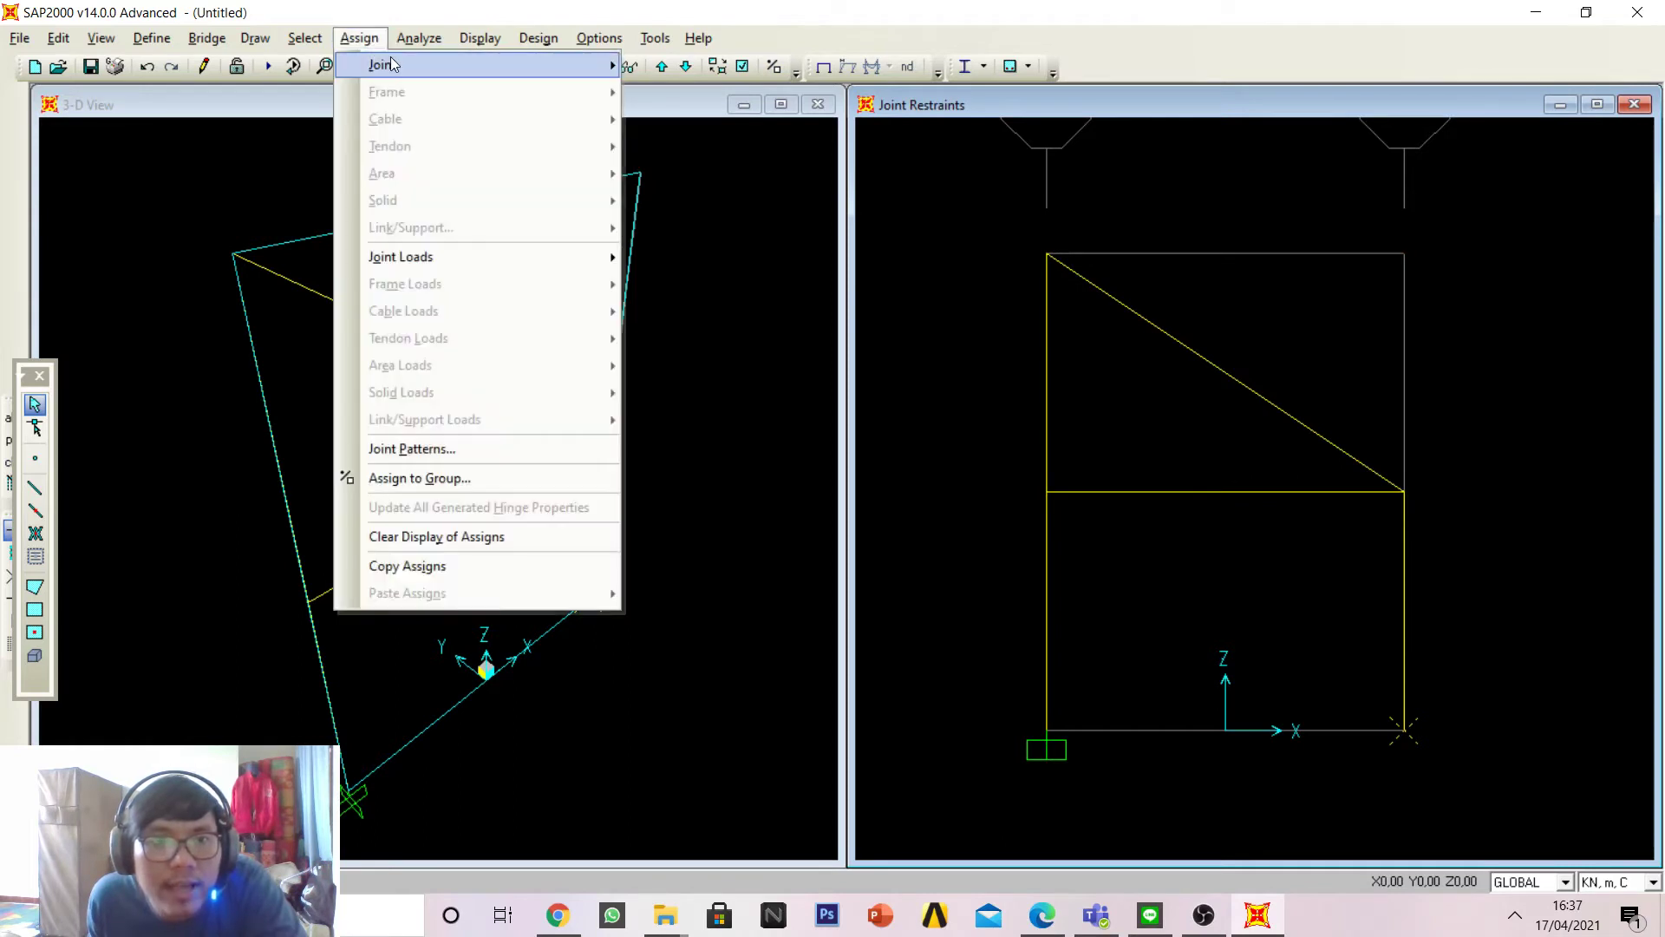
{"action": "mouse_move", "coordinate": [405, 67]}
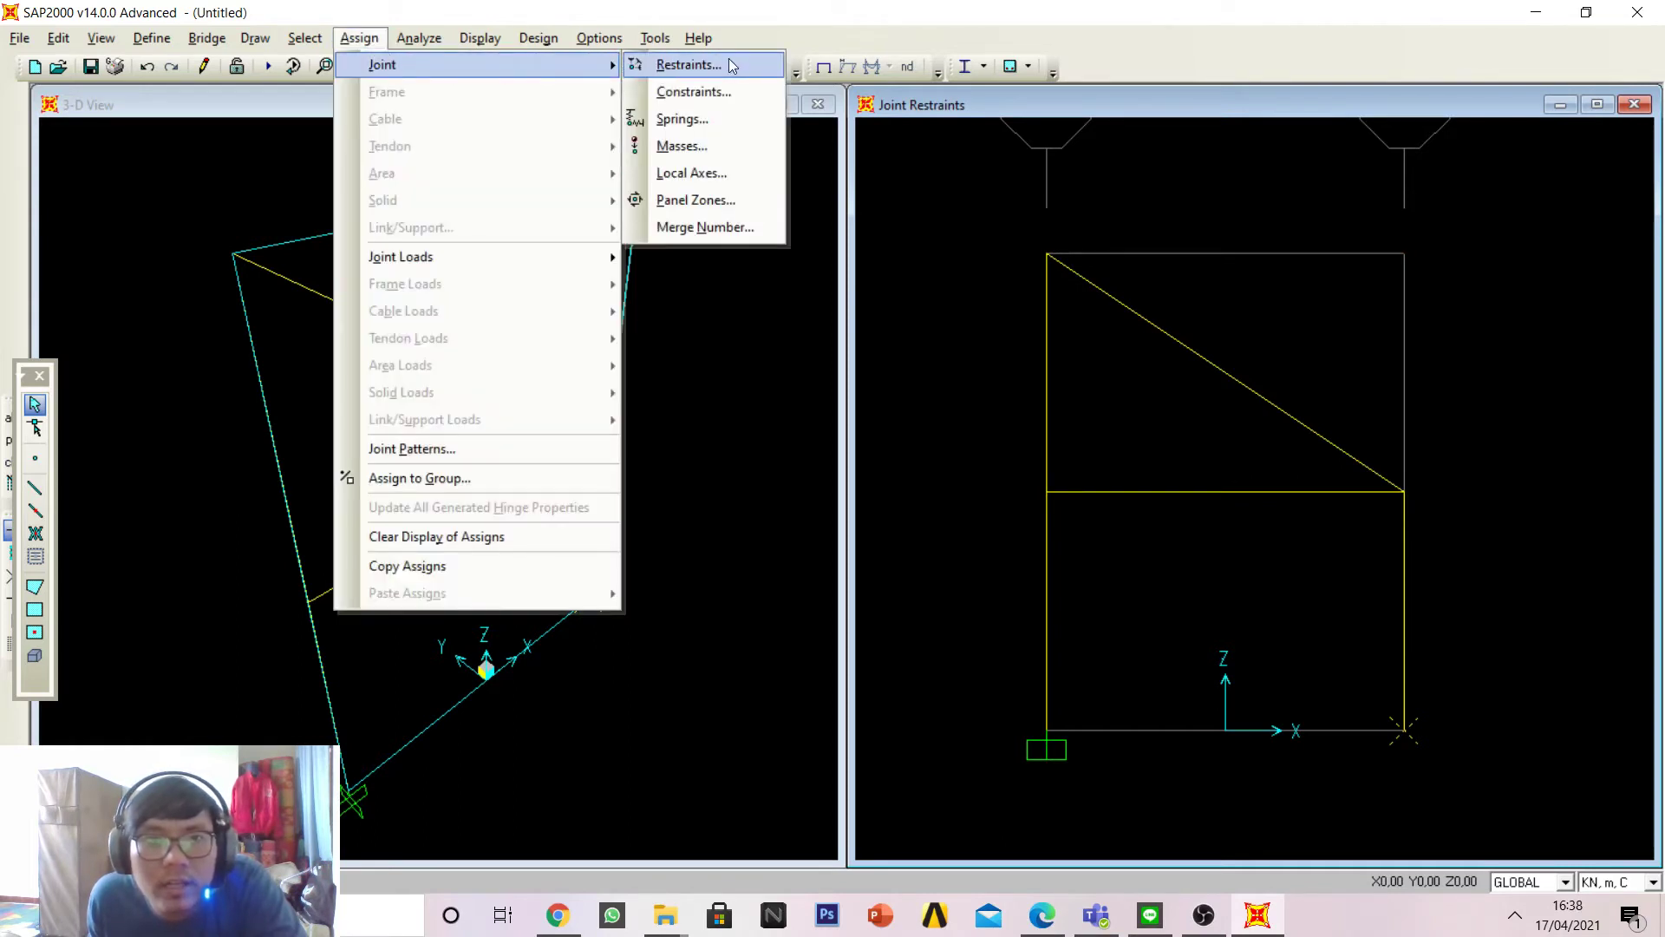
{"action": "left_click", "coordinate": [688, 65]}
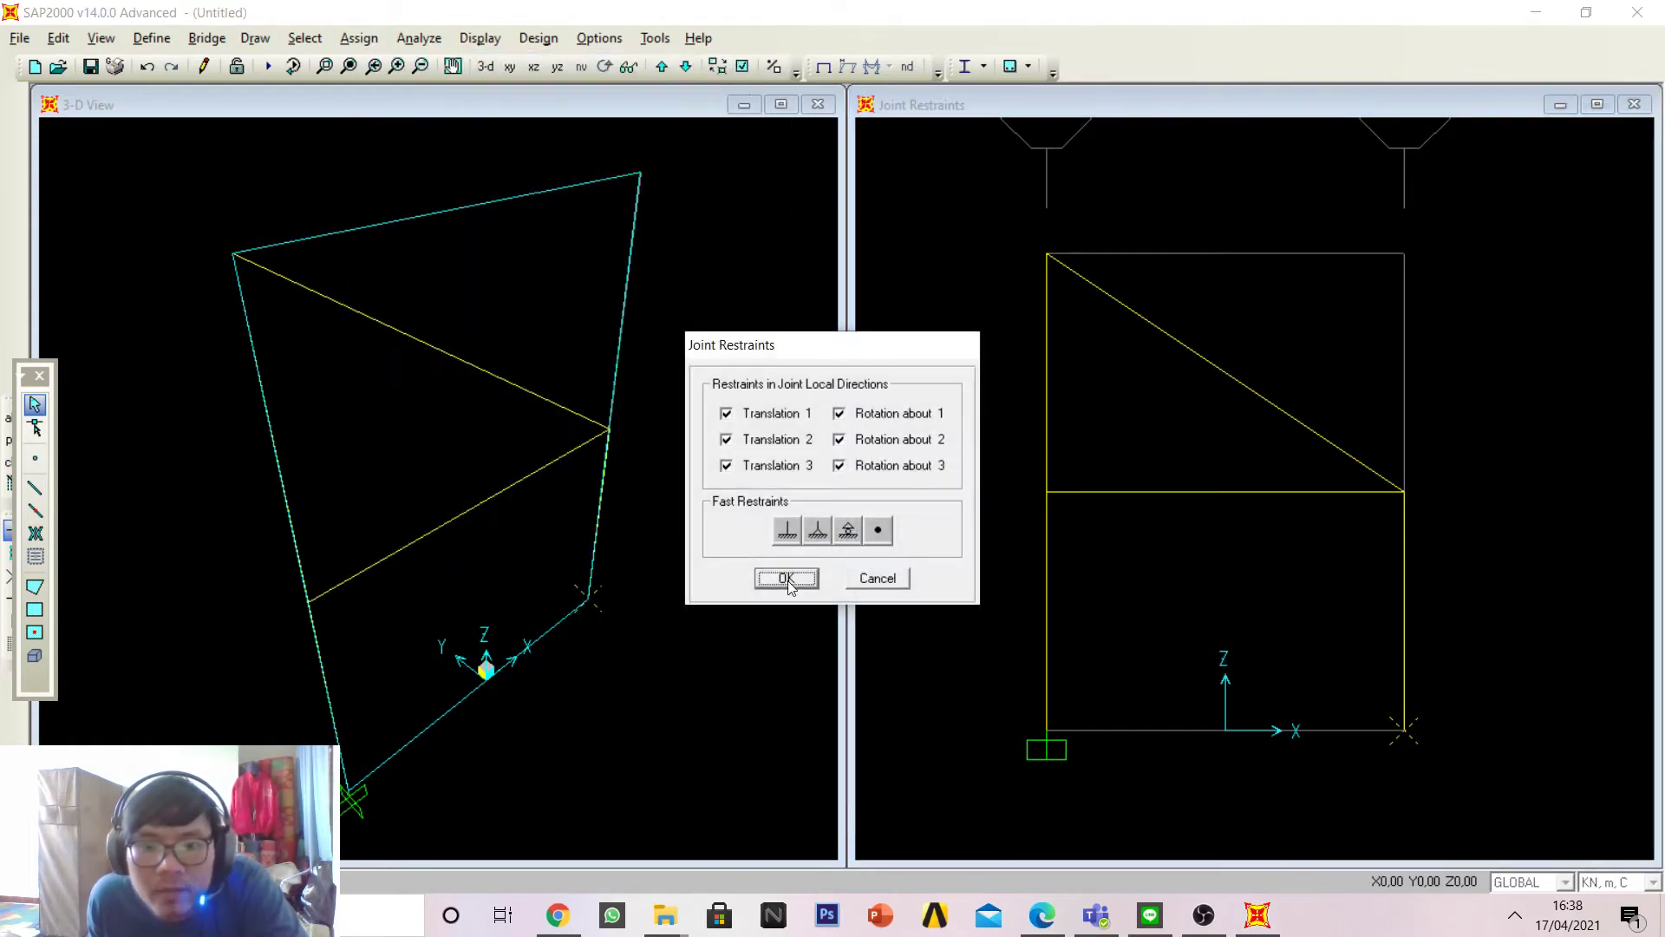
{"action": "left_click", "coordinate": [785, 531]}
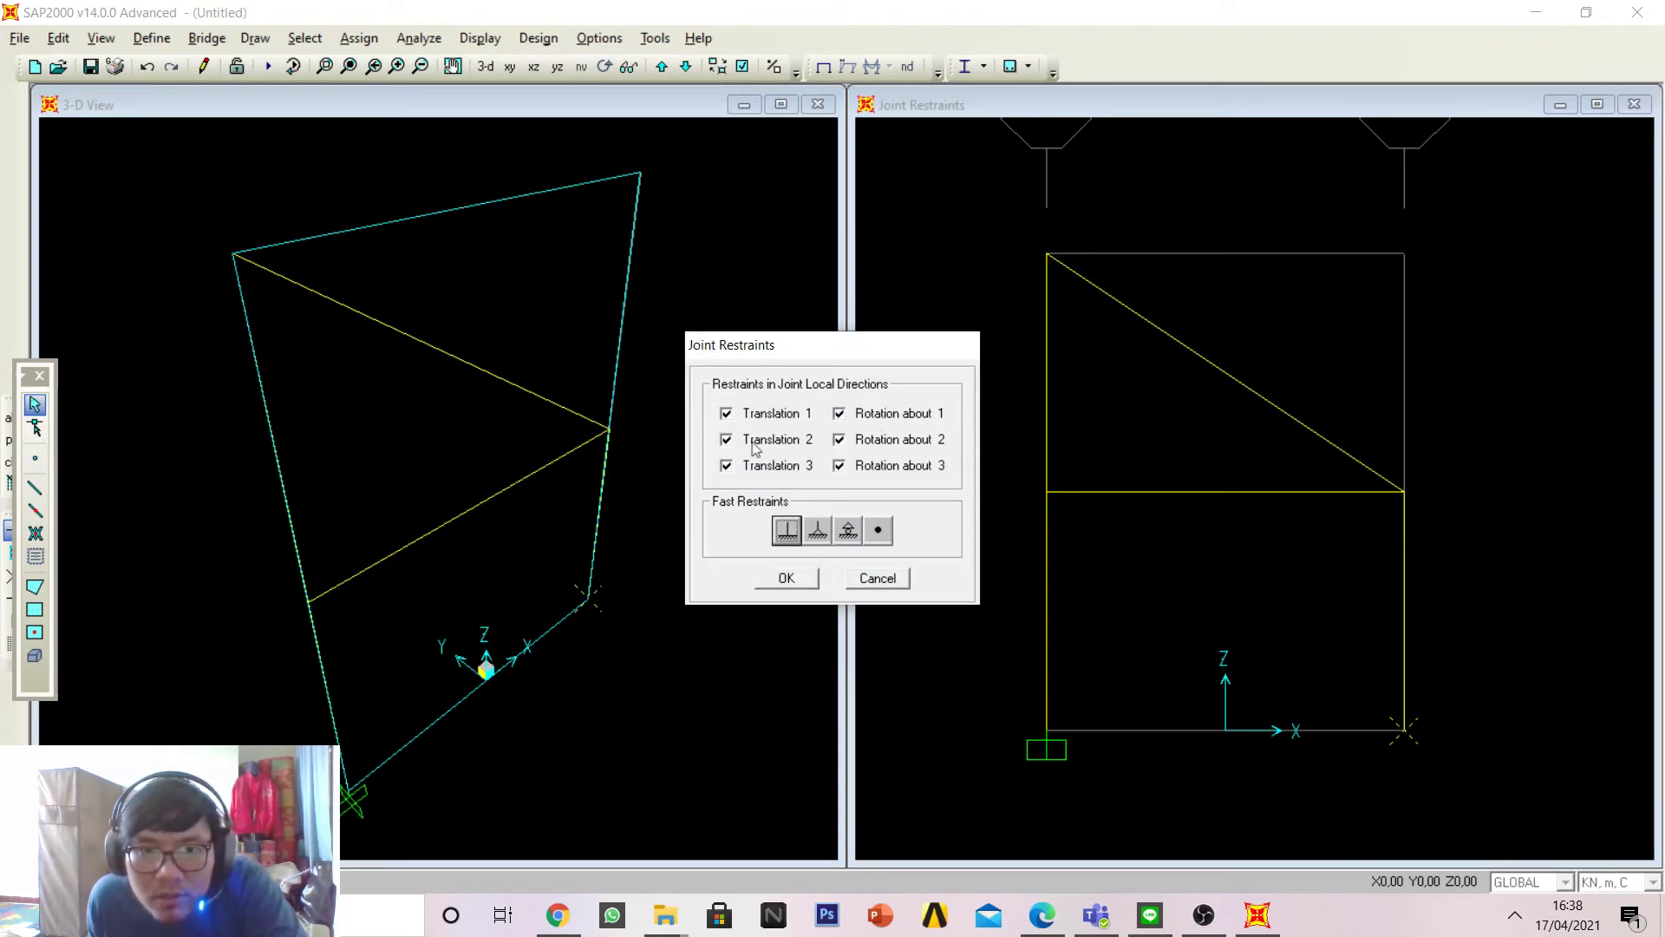
{"action": "left_click", "coordinate": [786, 578]}
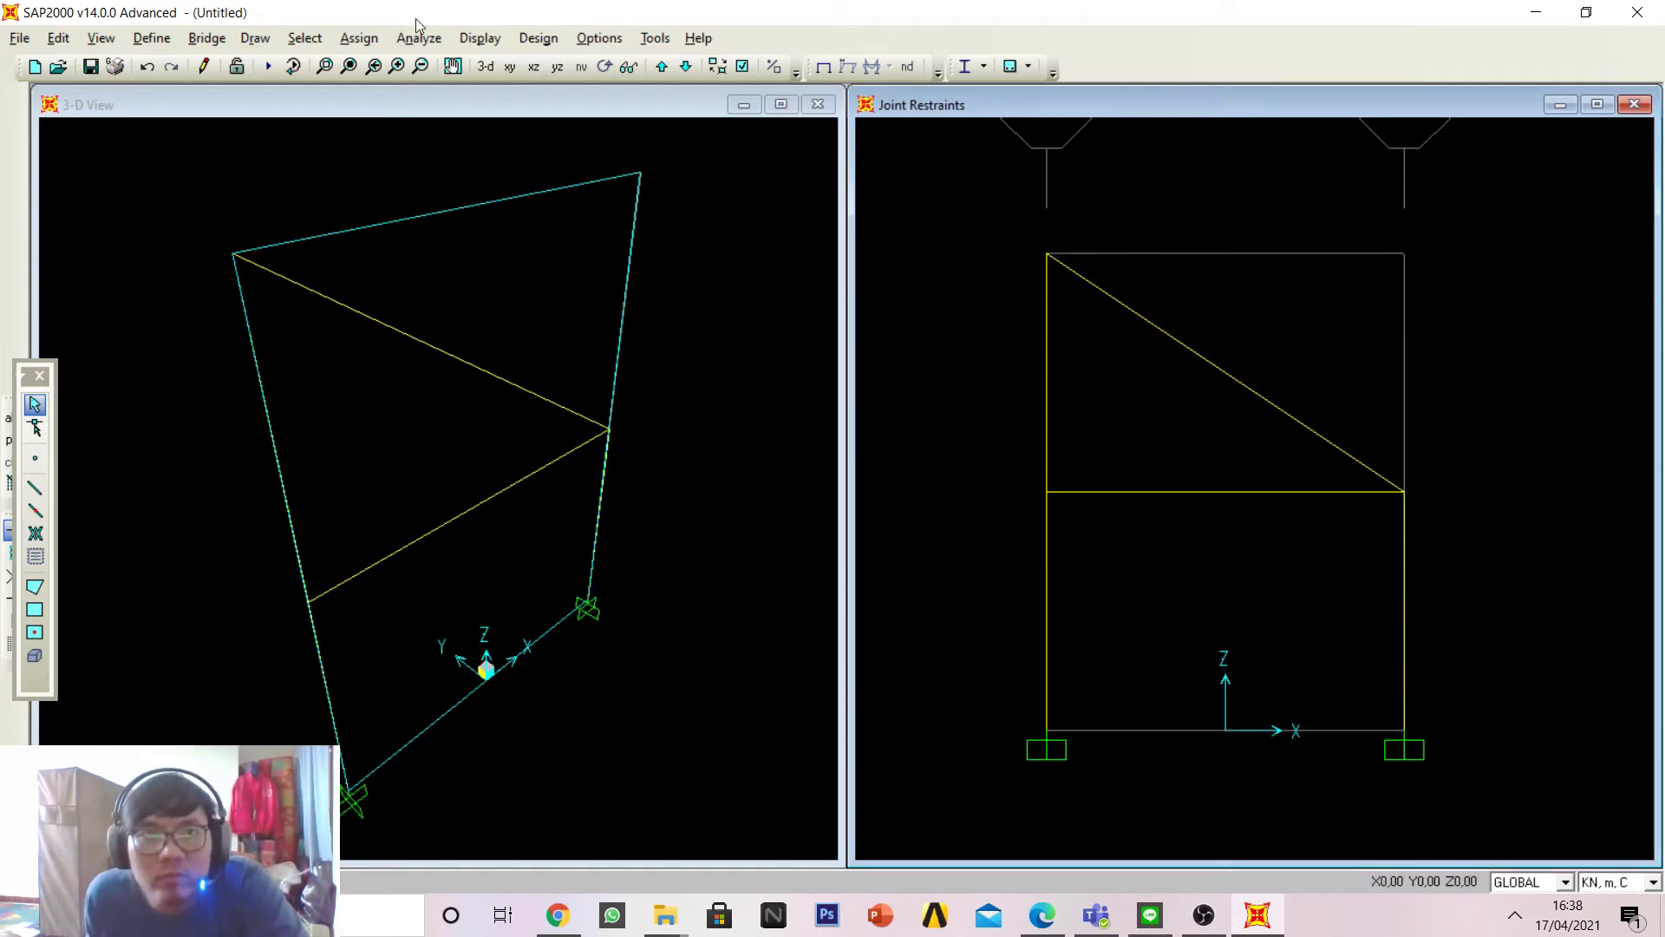
Step: Check the applied loads in the frame figure of the textbook PDF, and return to SAP2000
{"action": "key", "text": "alt+Tab"}
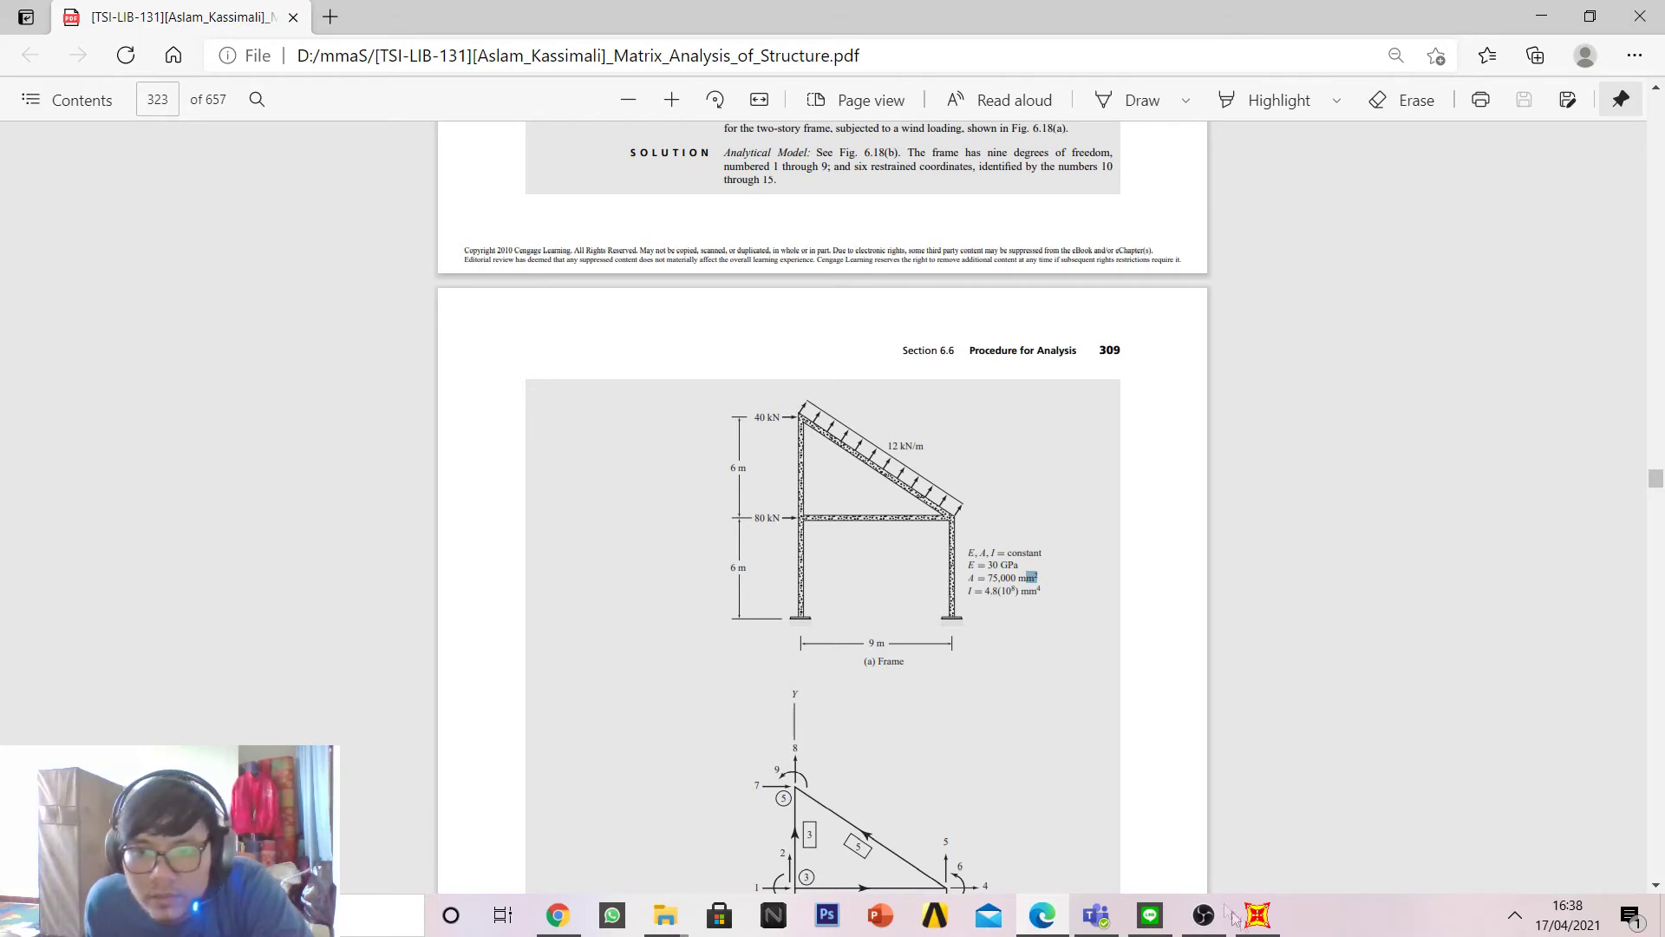
{"action": "left_click", "coordinate": [1256, 915]}
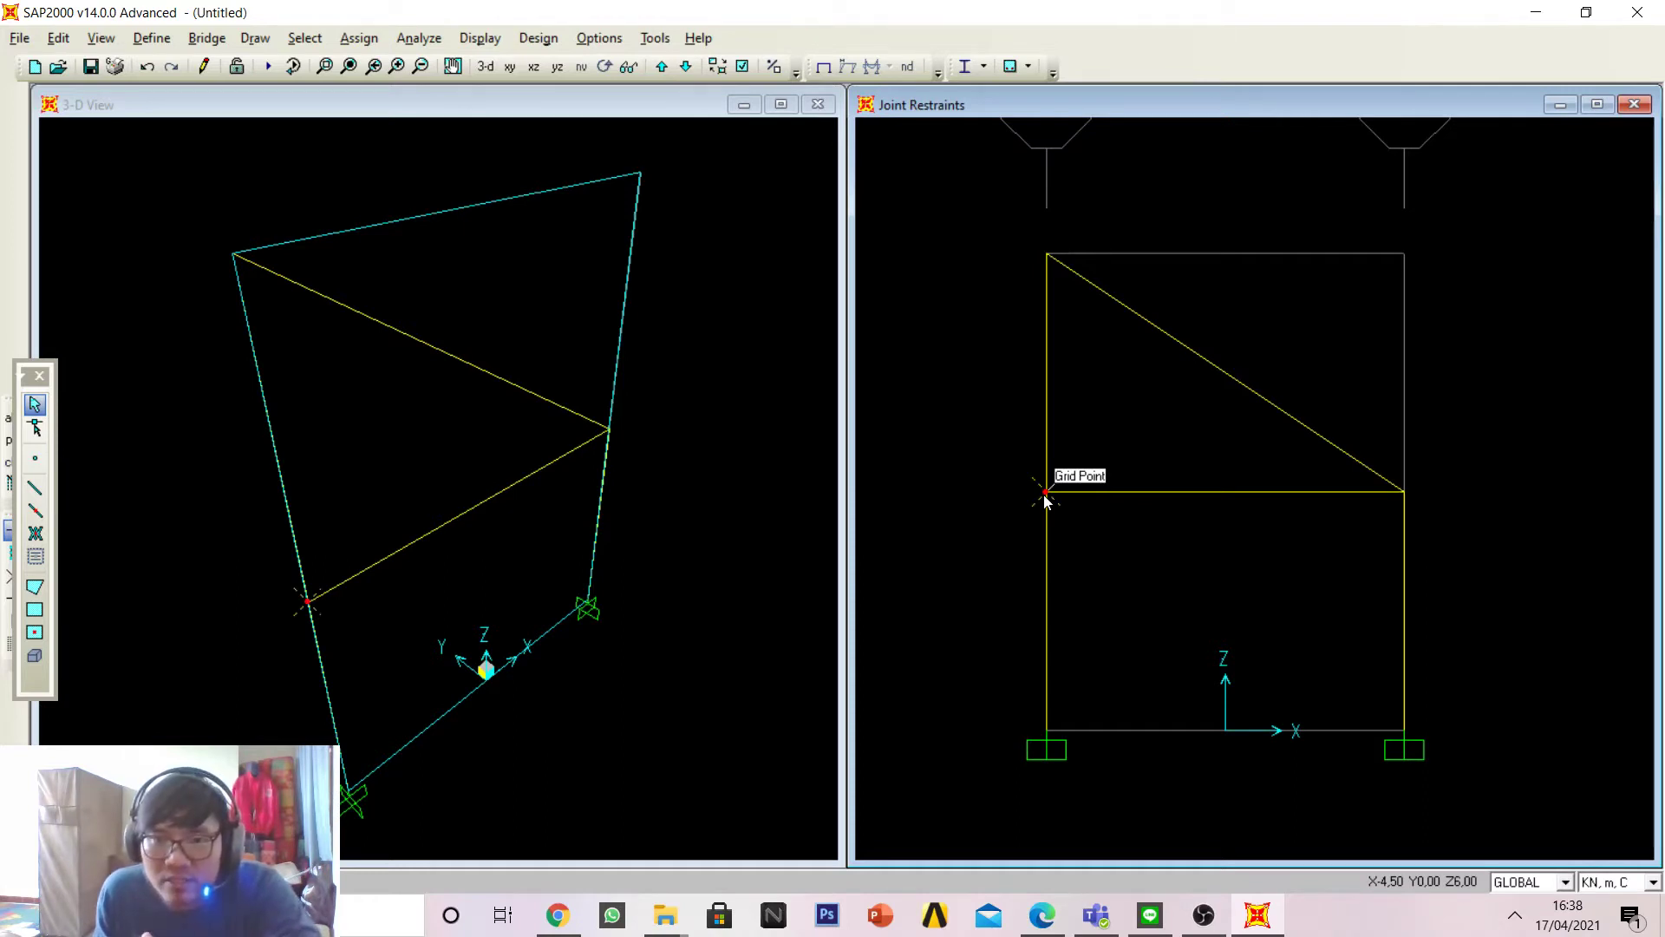
{"action": "left_click", "coordinate": [360, 39]}
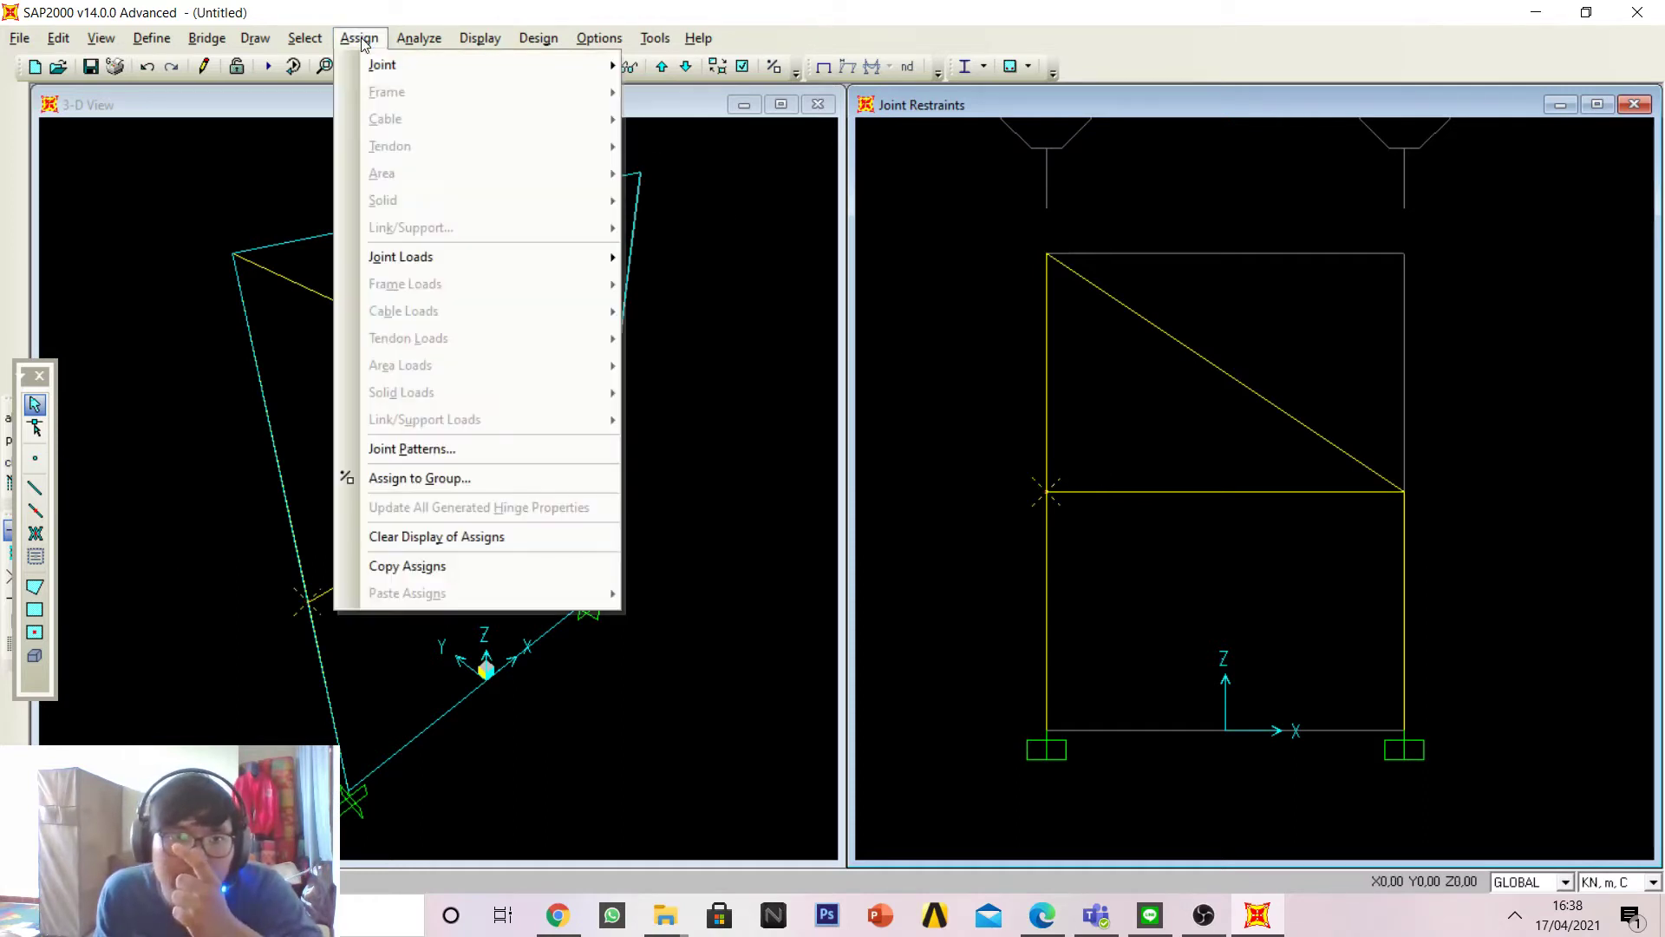
{"action": "mouse_move", "coordinate": [453, 264]}
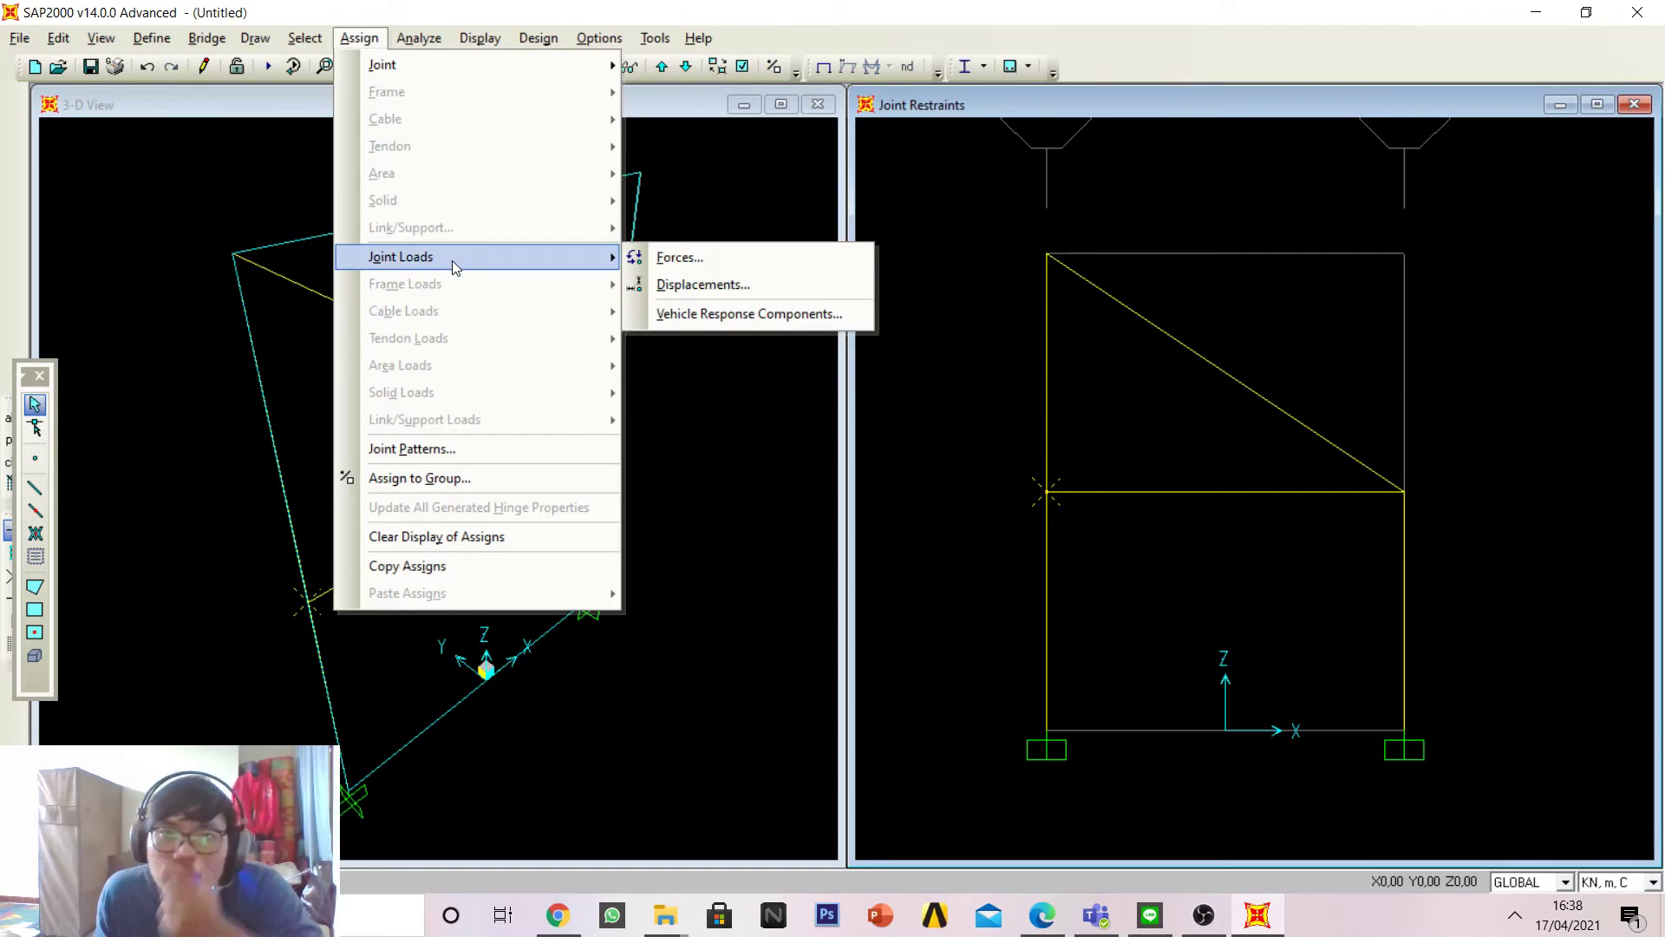
{"action": "left_click", "coordinate": [672, 258]}
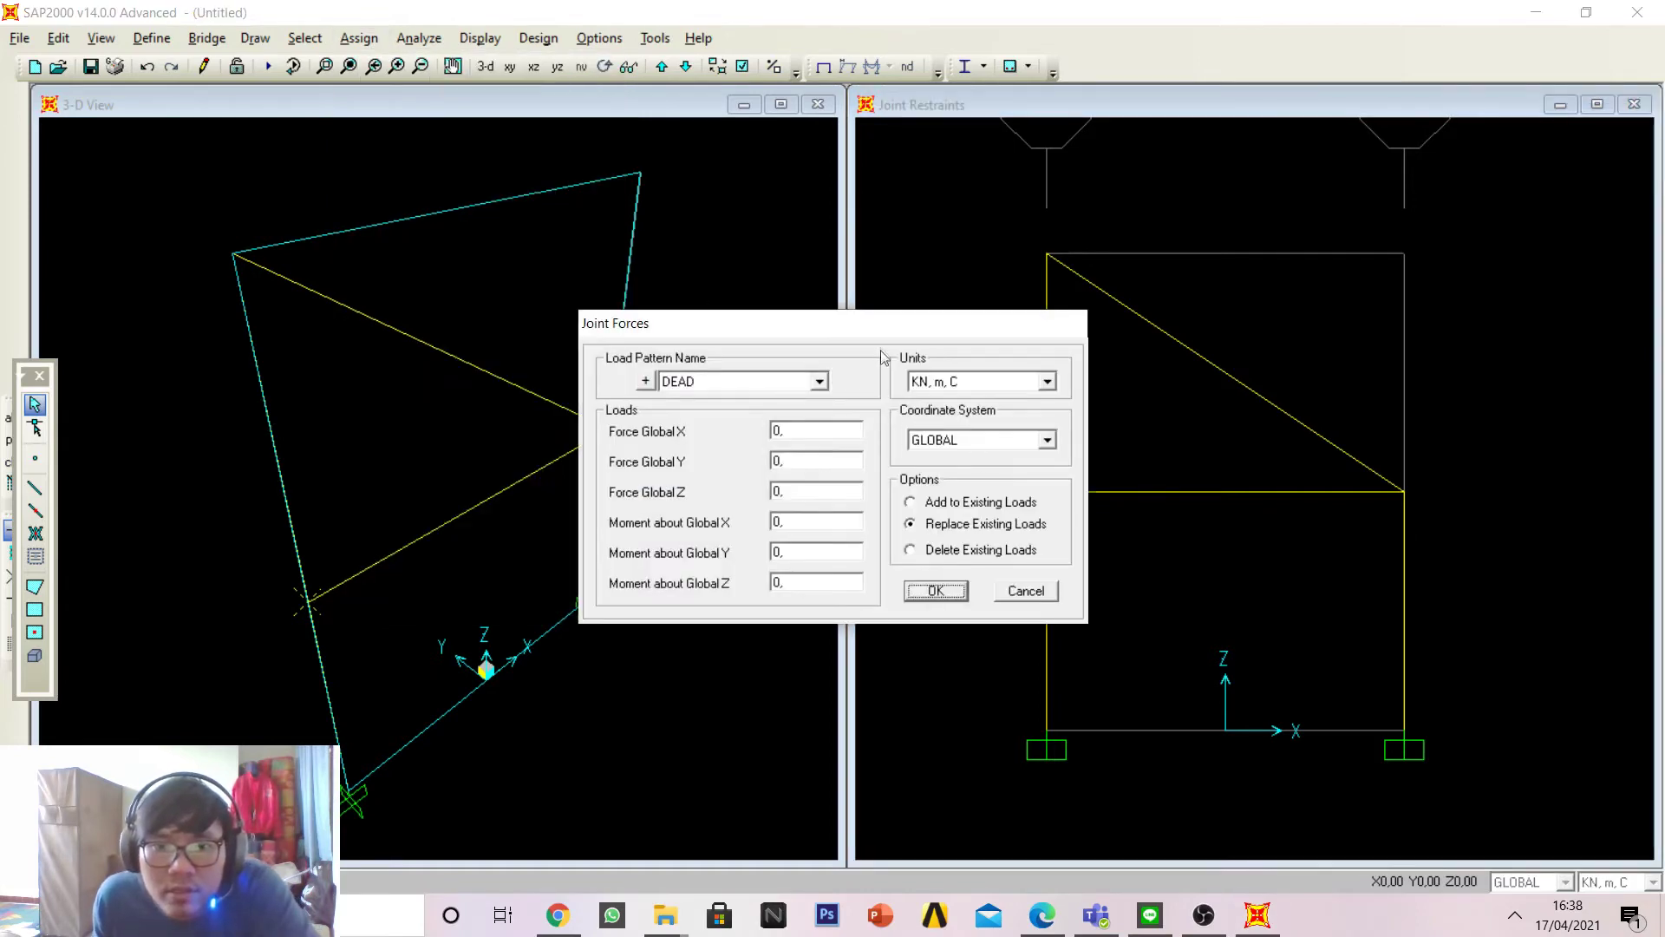
{"action": "left_click_drag", "start_coordinate": [880, 338], "coordinate": [536, 313]}
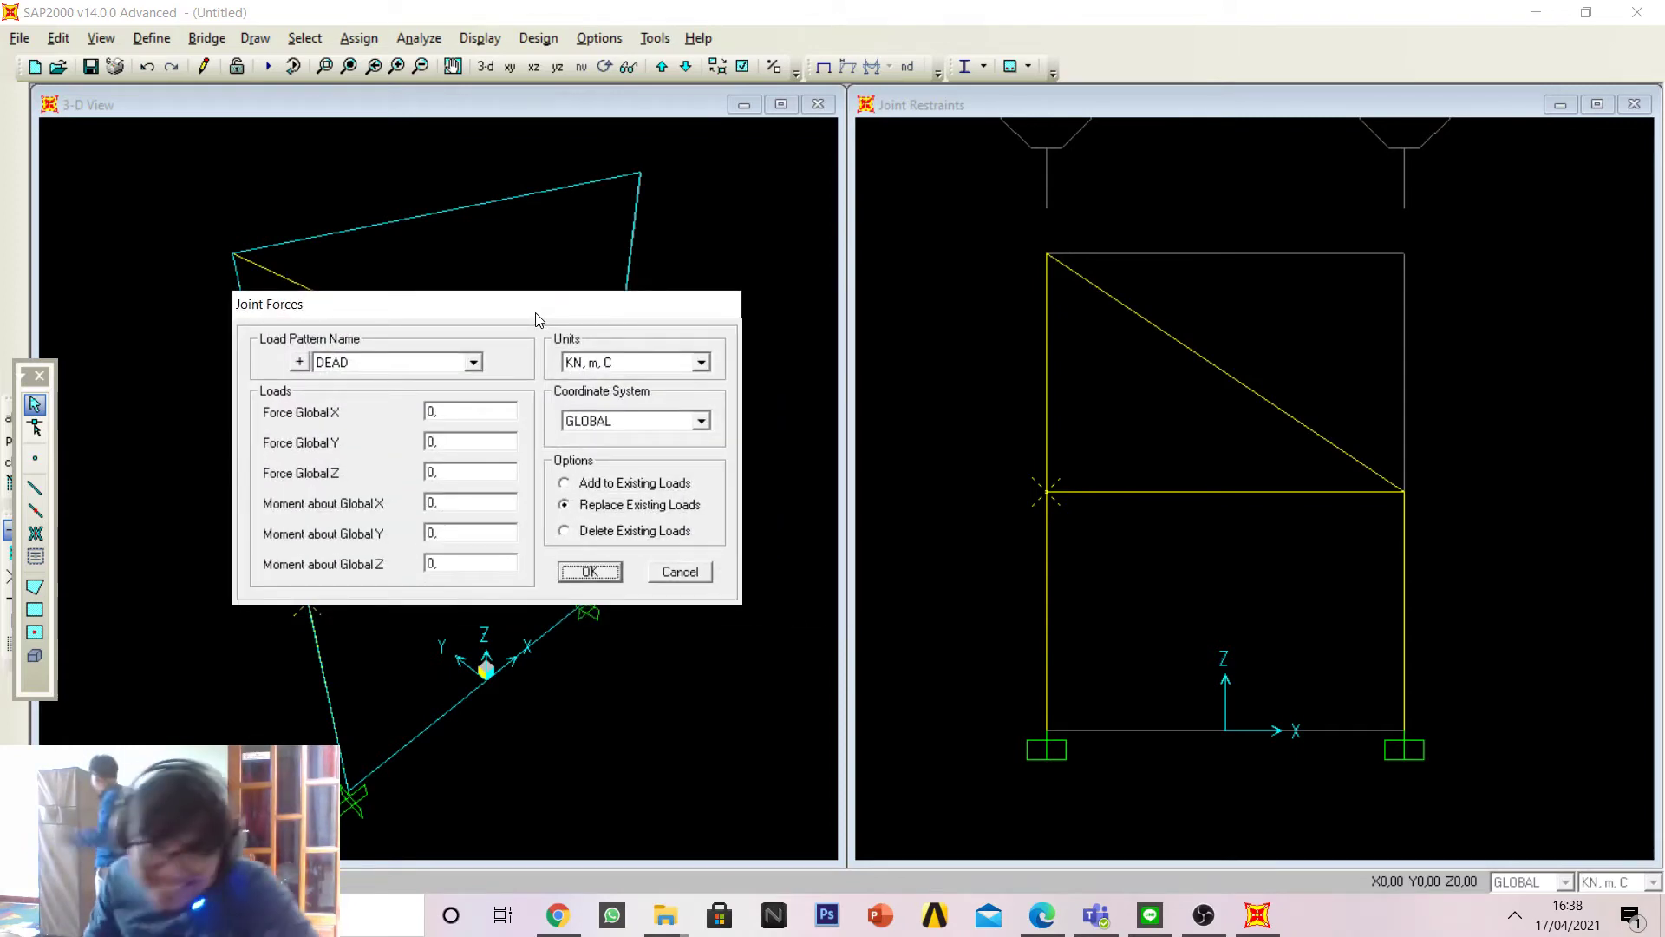
{"action": "left_click_drag", "start_coordinate": [482, 309], "coordinate": [458, 279]}
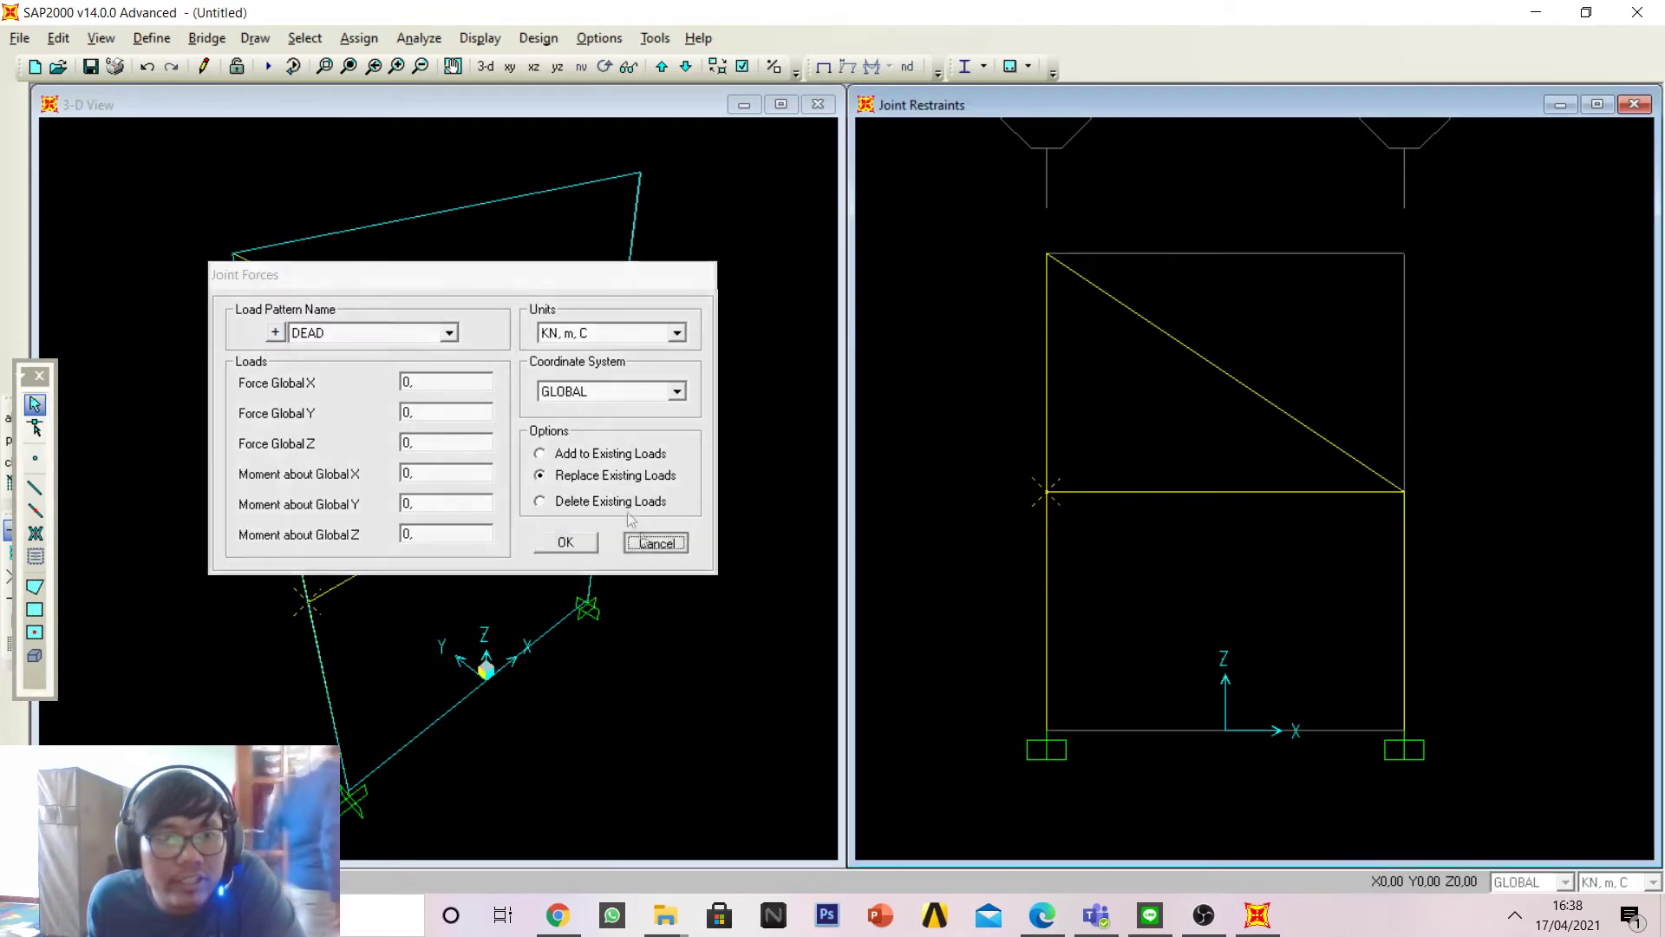
{"action": "left_click", "coordinate": [643, 544]}
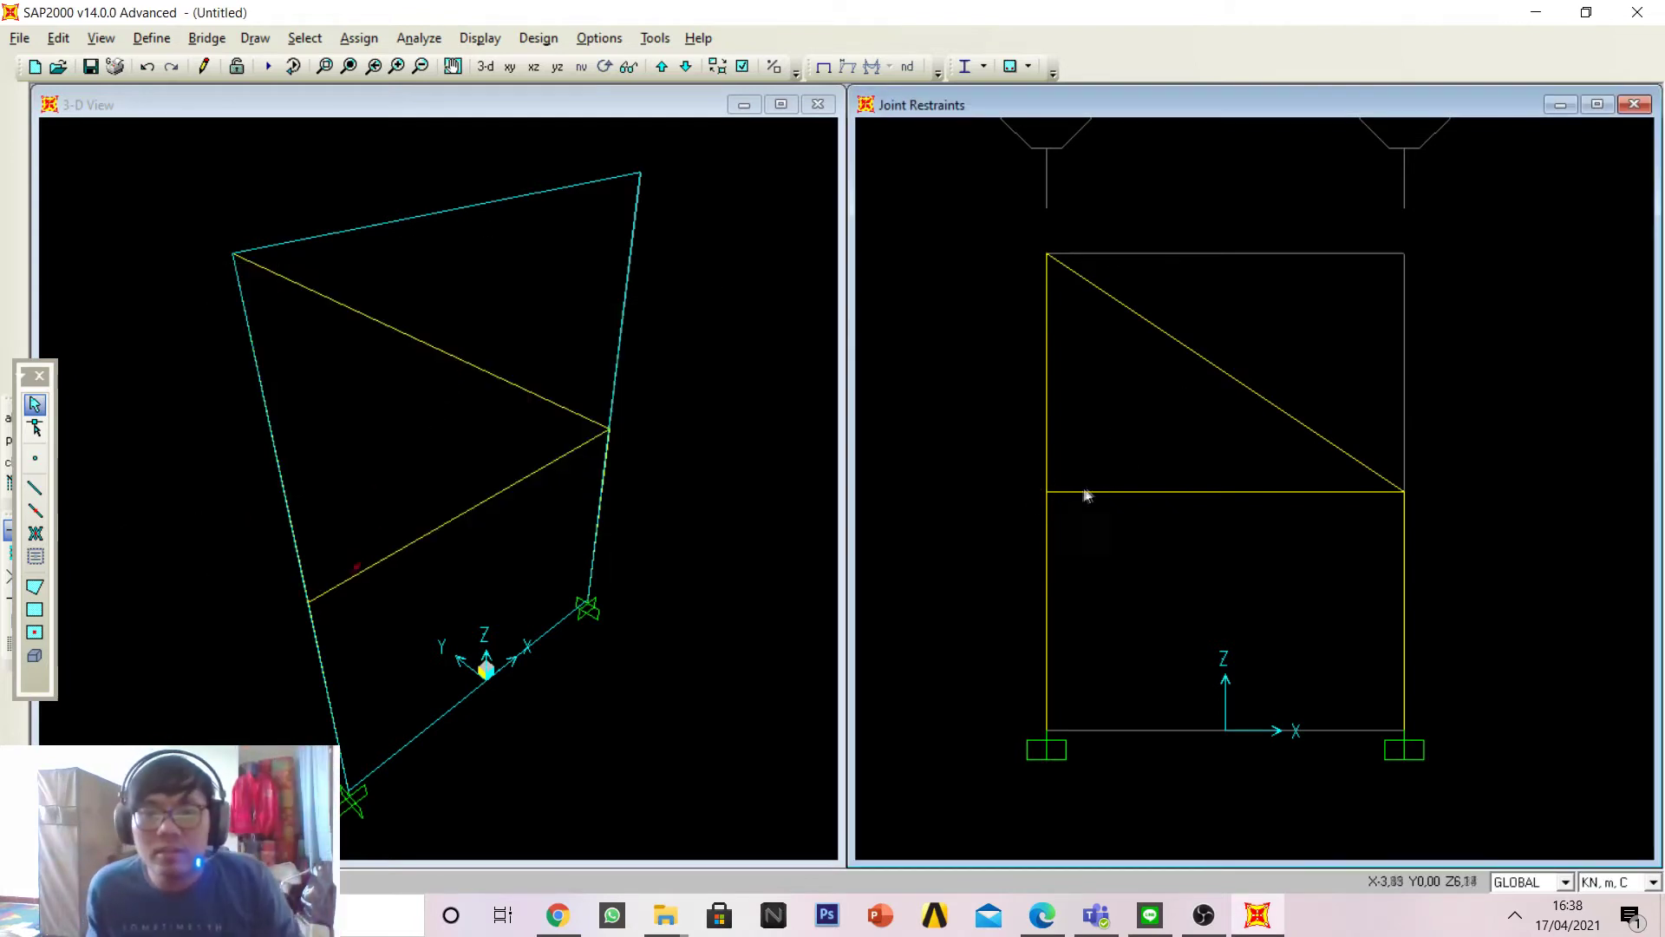
Step: Open the joint forces assignment for the left column's mid-height joint, and check its load in the textbook PDF's frame figure
{"action": "left_click", "coordinate": [1047, 492]}
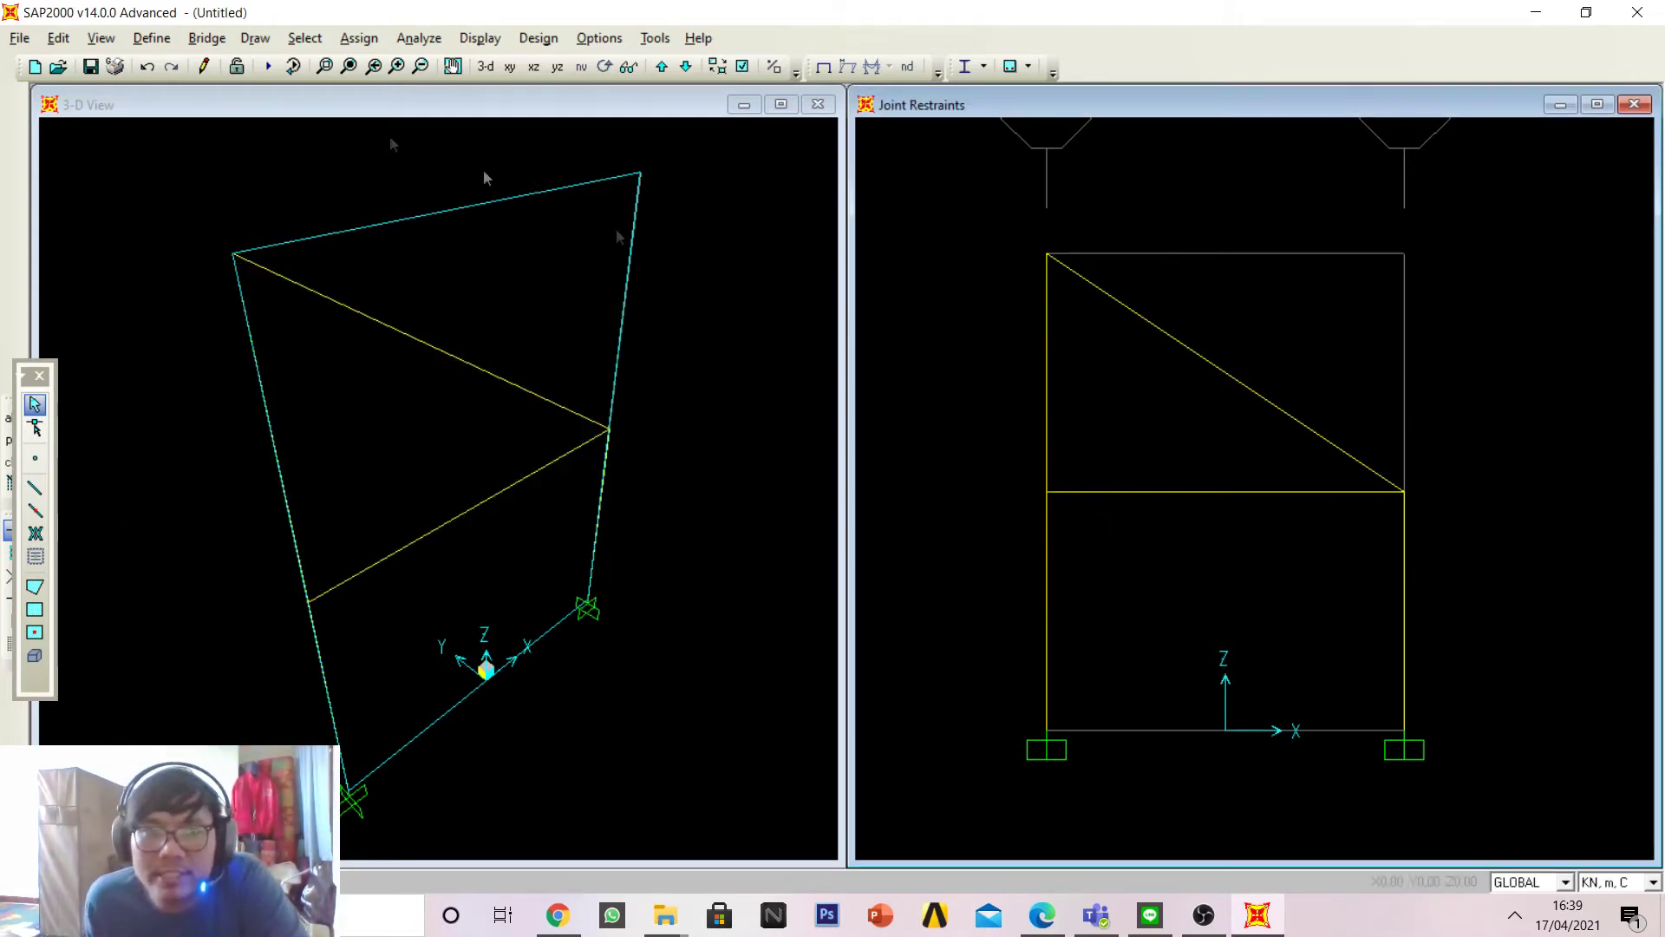
{"action": "left_click", "coordinate": [1045, 491]}
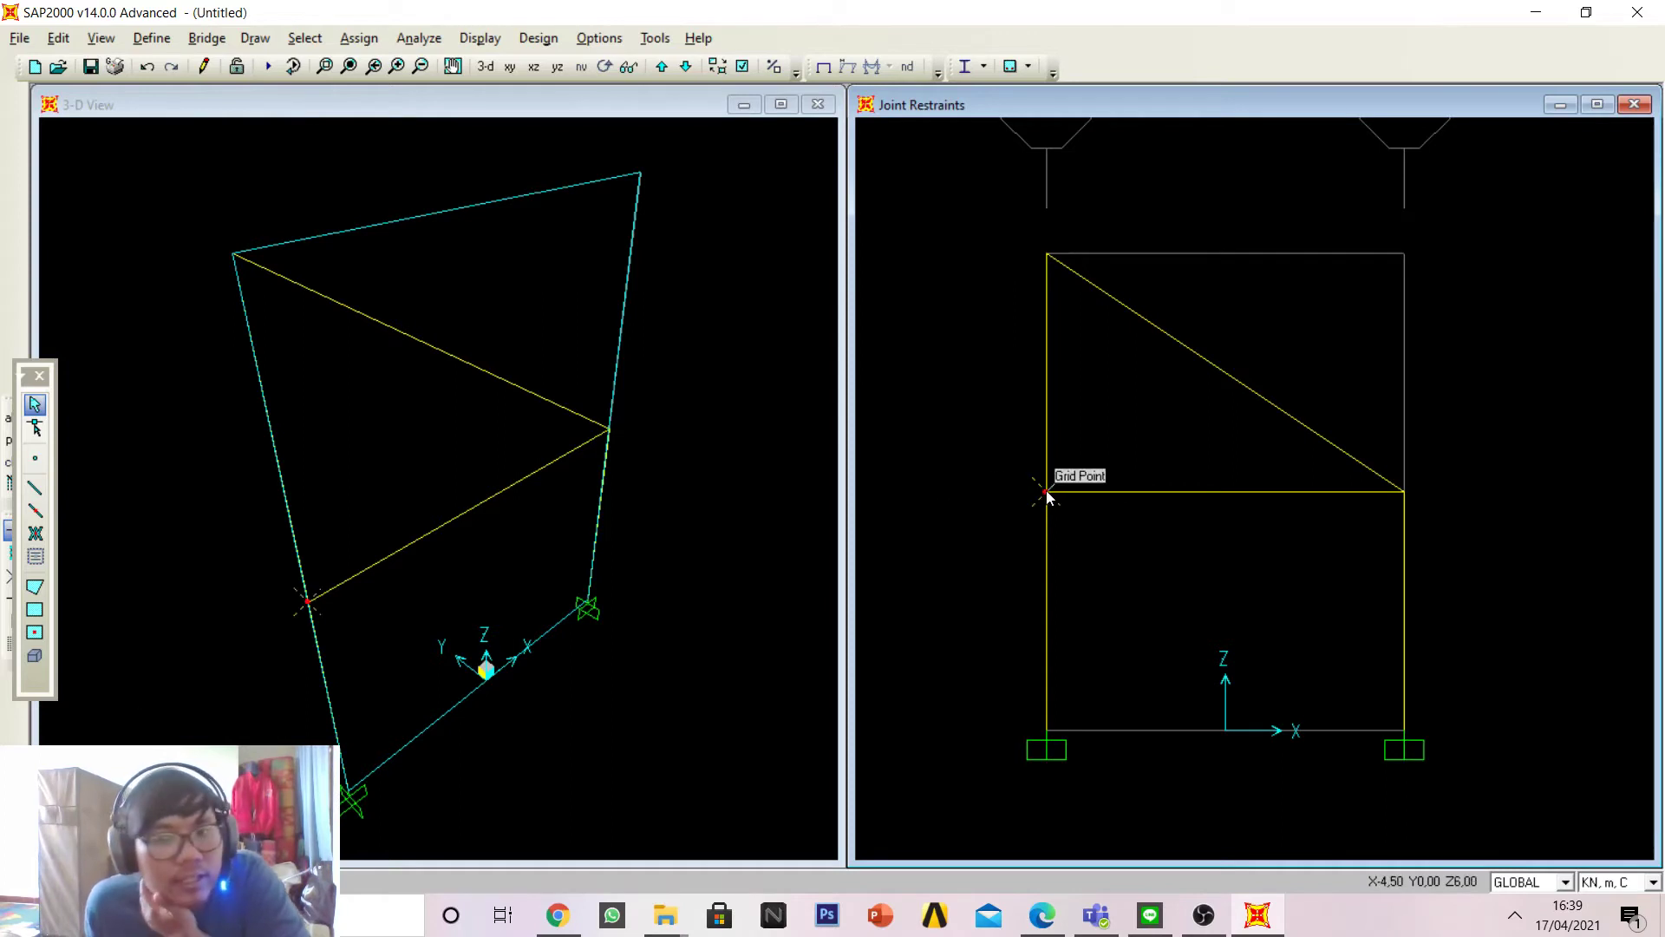
{"action": "left_click", "coordinate": [355, 39]}
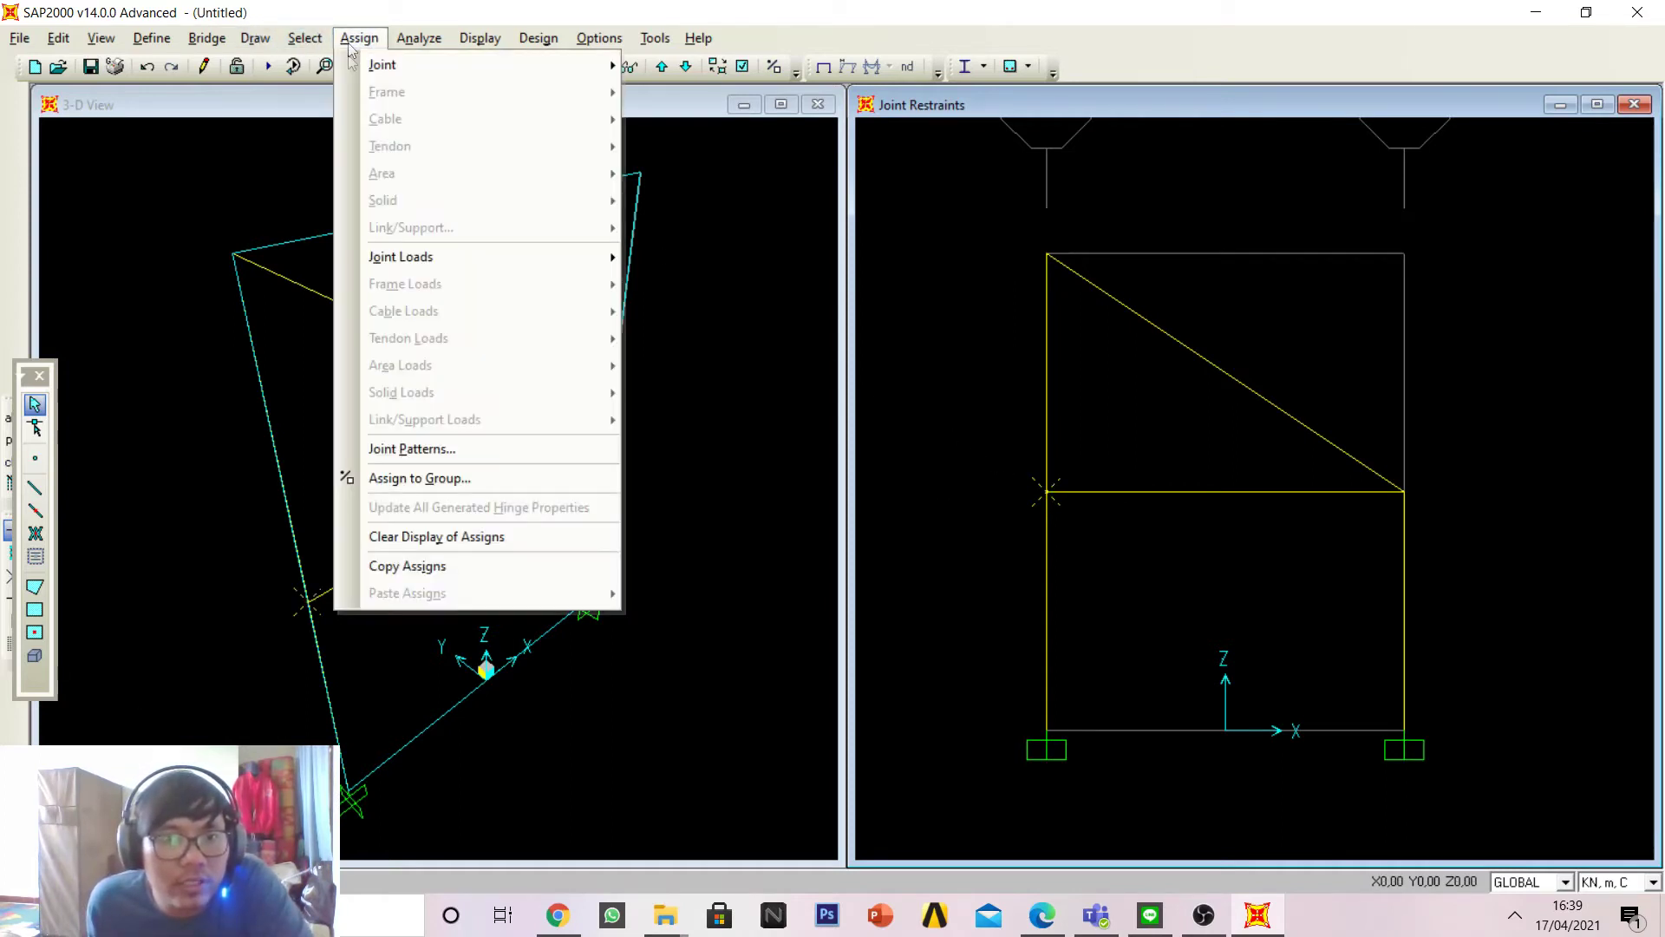
{"action": "mouse_move", "coordinate": [528, 66]}
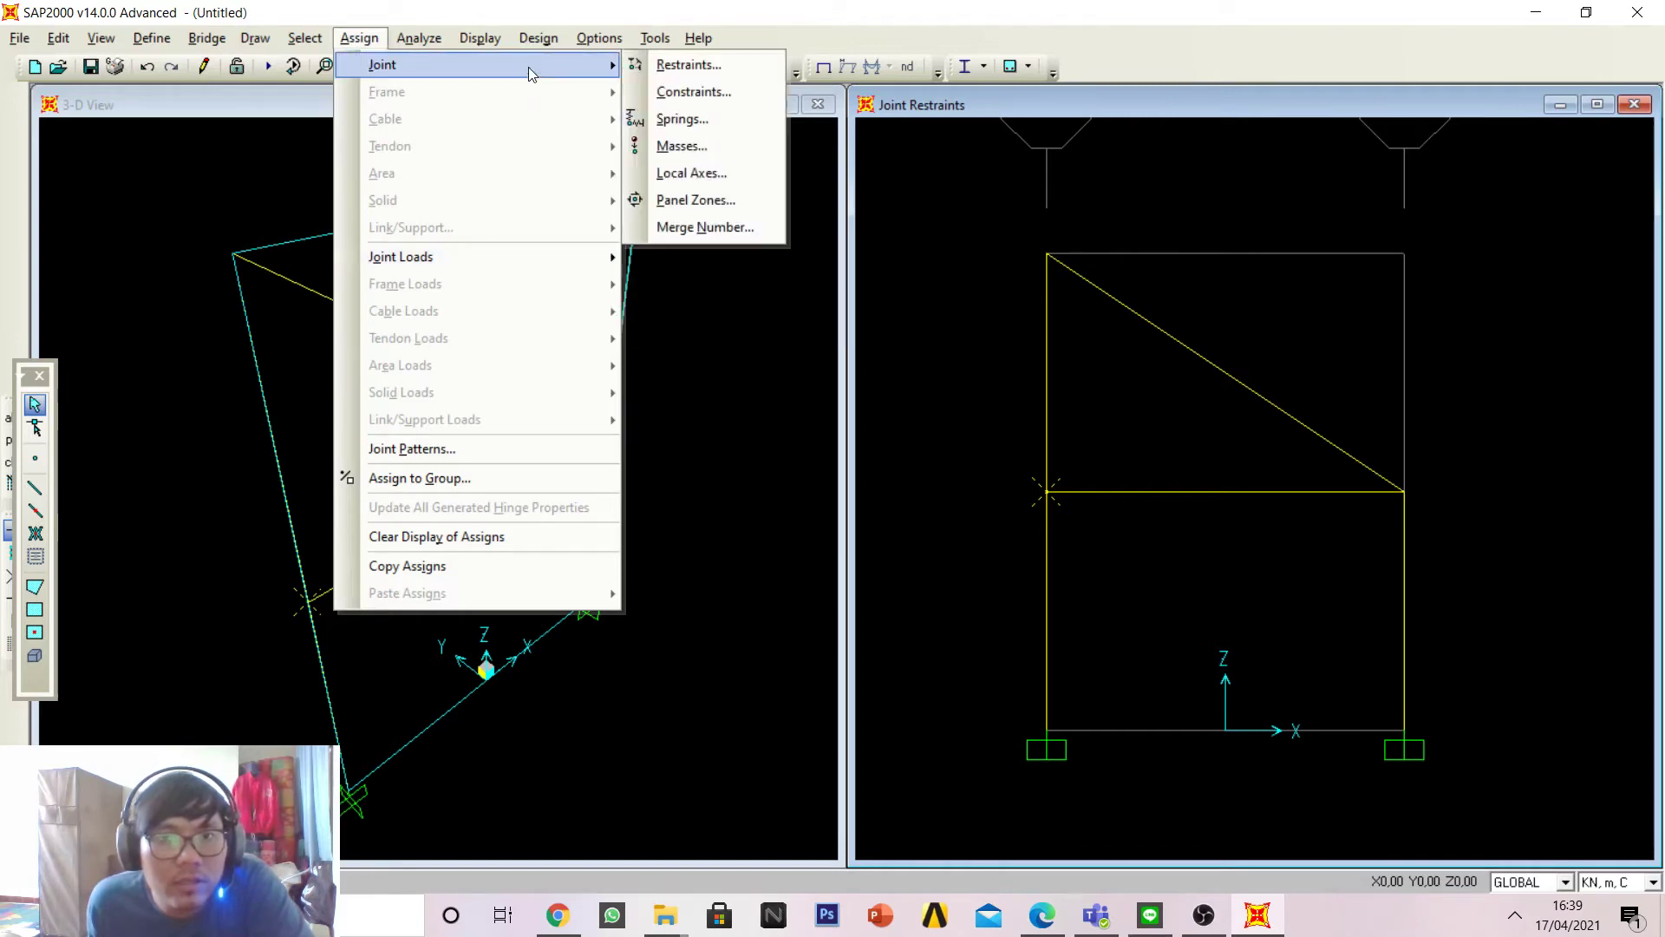
{"action": "mouse_move", "coordinate": [569, 259]}
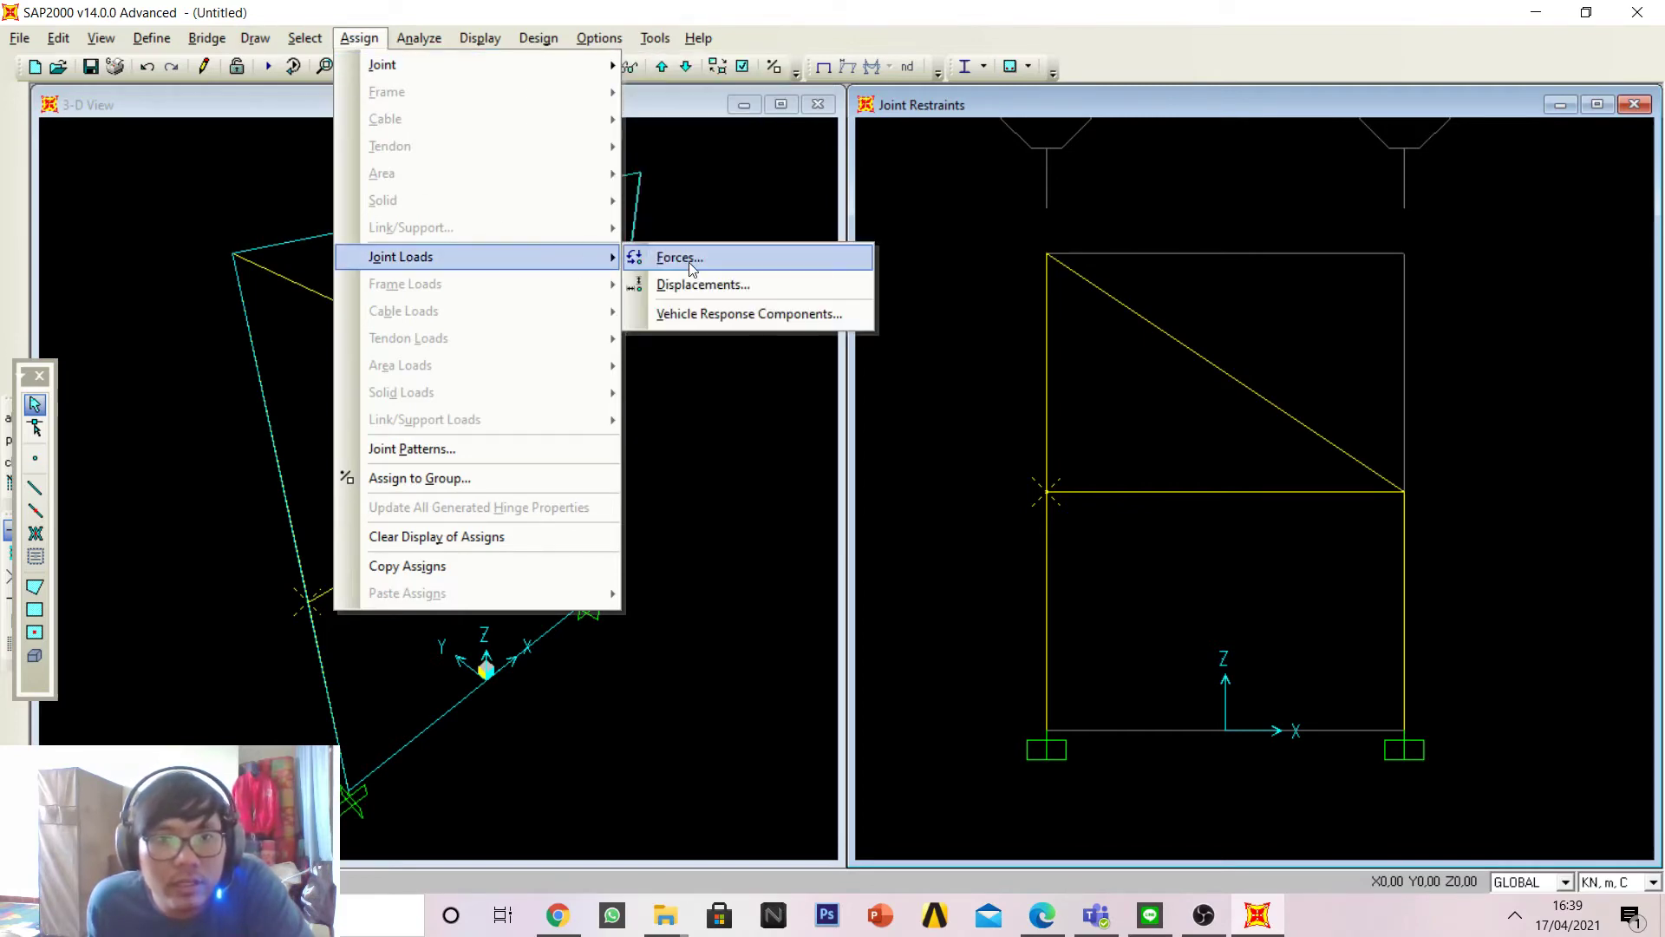
{"action": "left_click", "coordinate": [688, 259]}
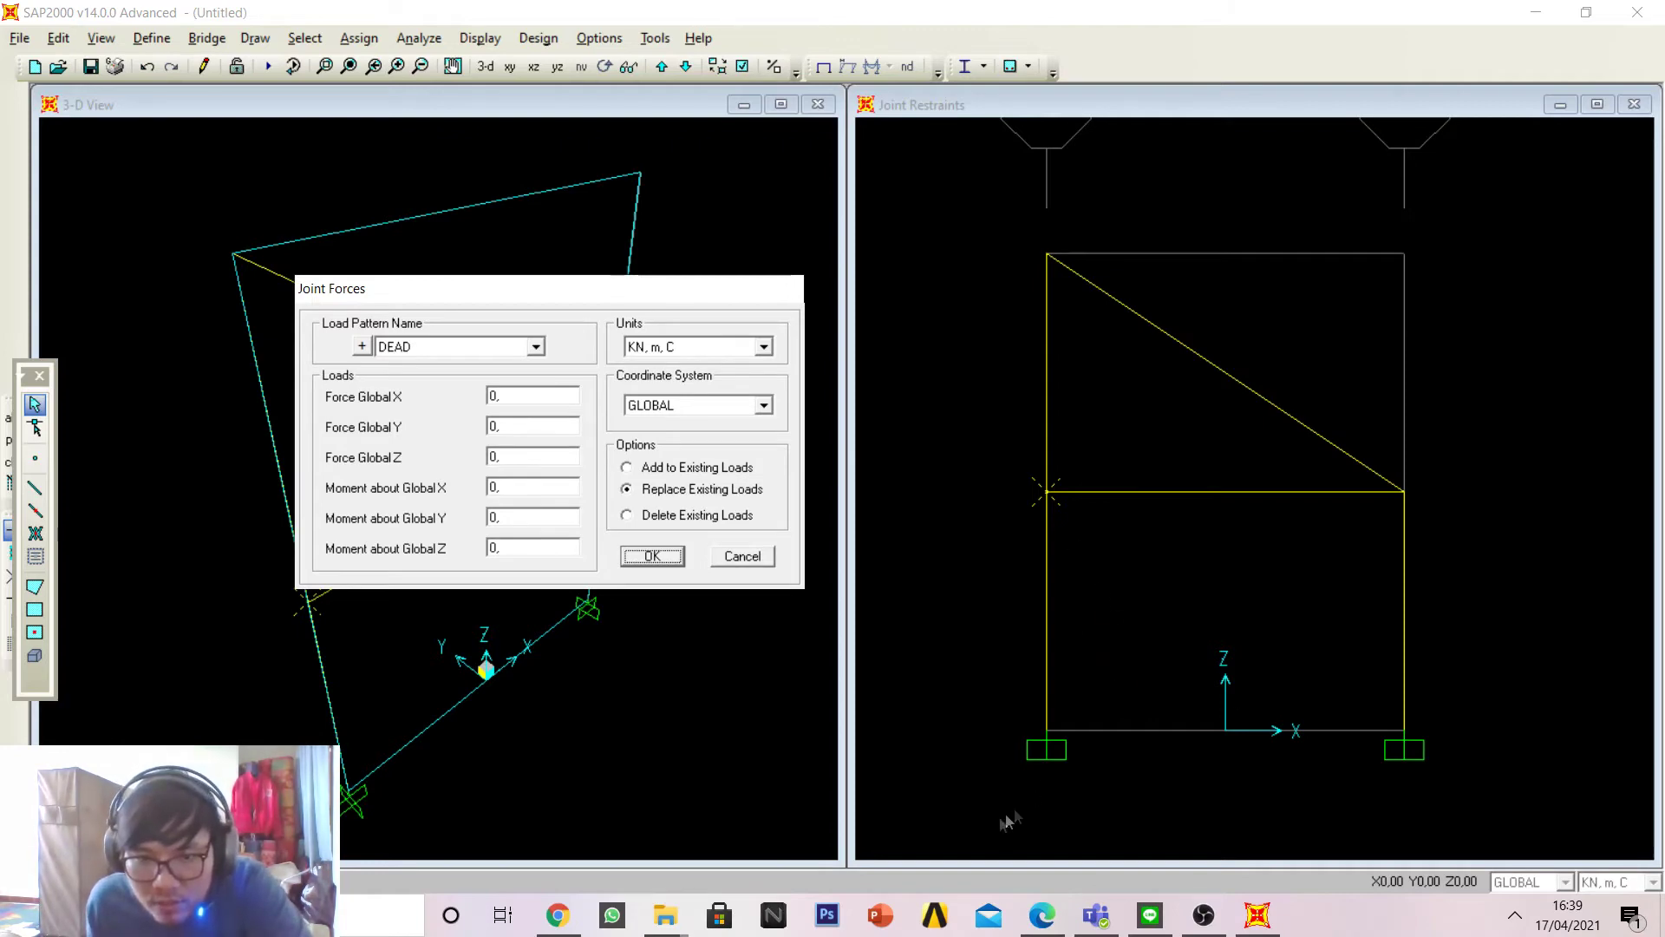
{"action": "left_click", "coordinate": [1041, 915]}
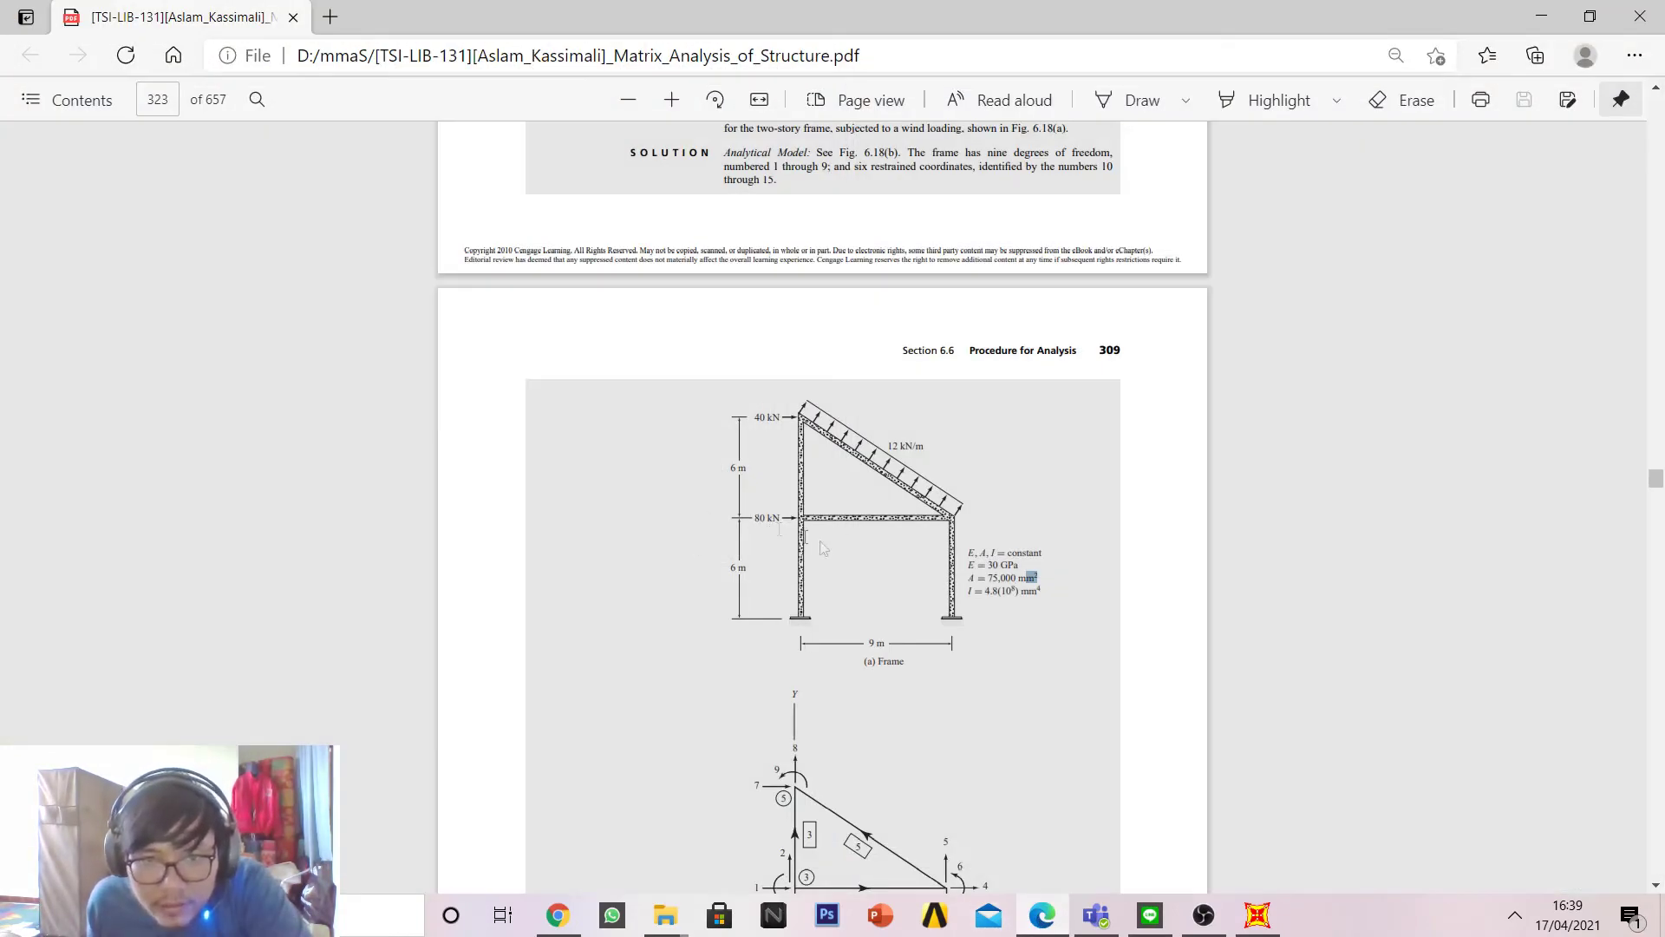
{"action": "left_click", "coordinate": [1257, 915]}
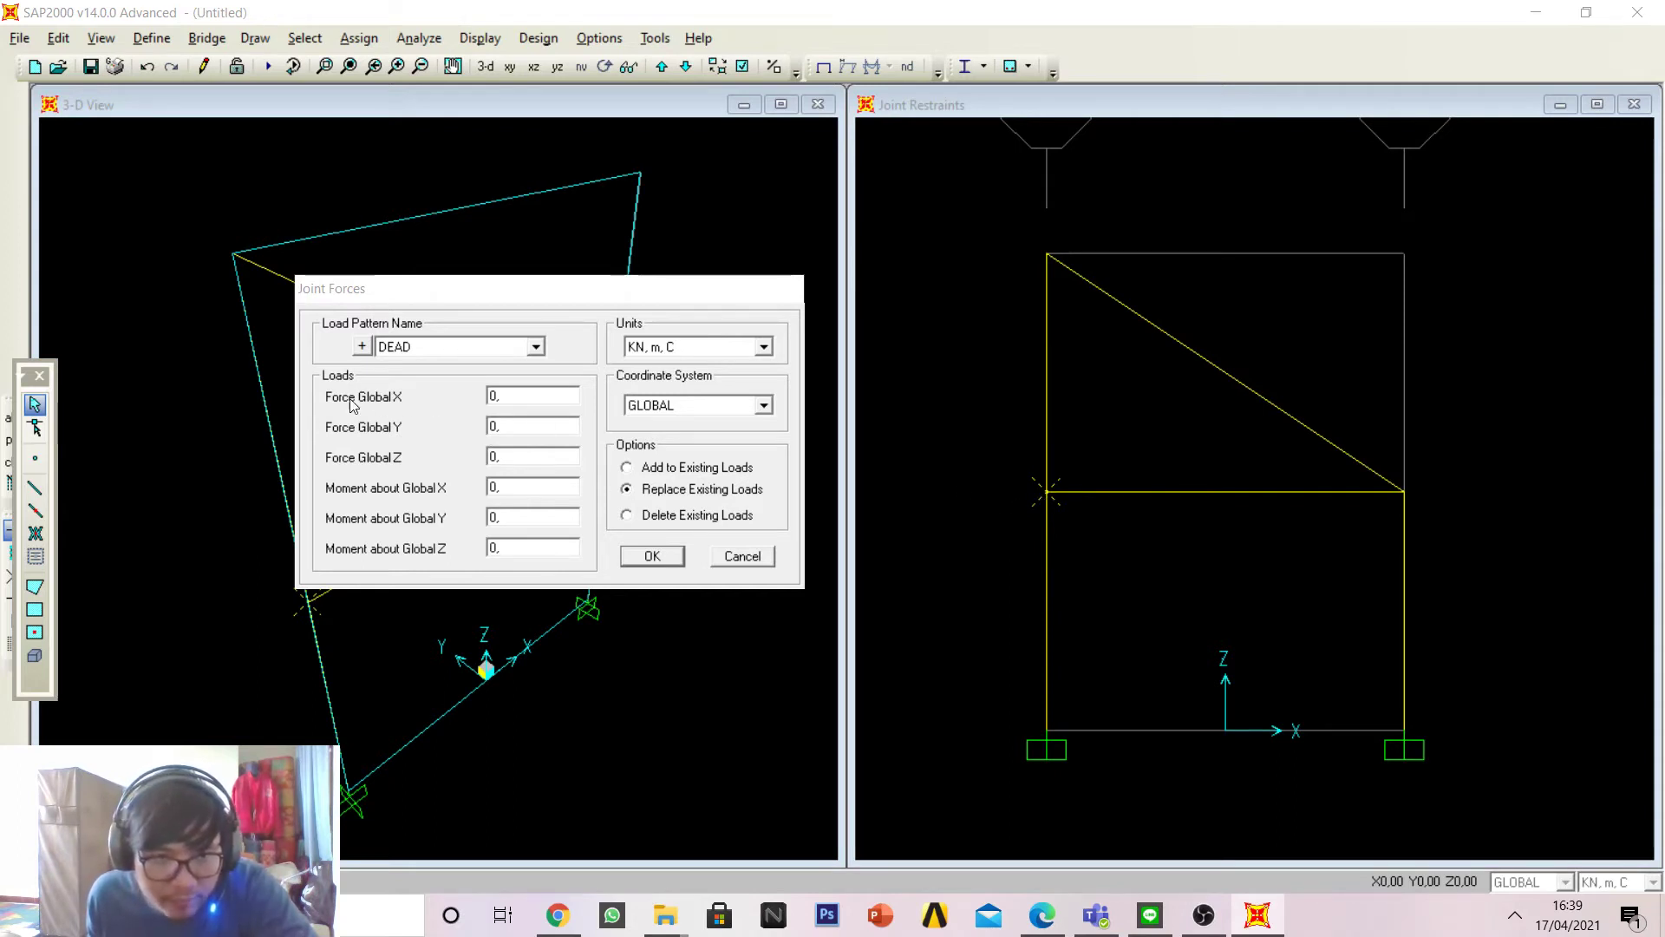
Step: Assign an 80 kN global X force in the DEAD load pattern to the left mid-height joint, adding it to existing loads
{"action": "left_click", "coordinate": [515, 395]}
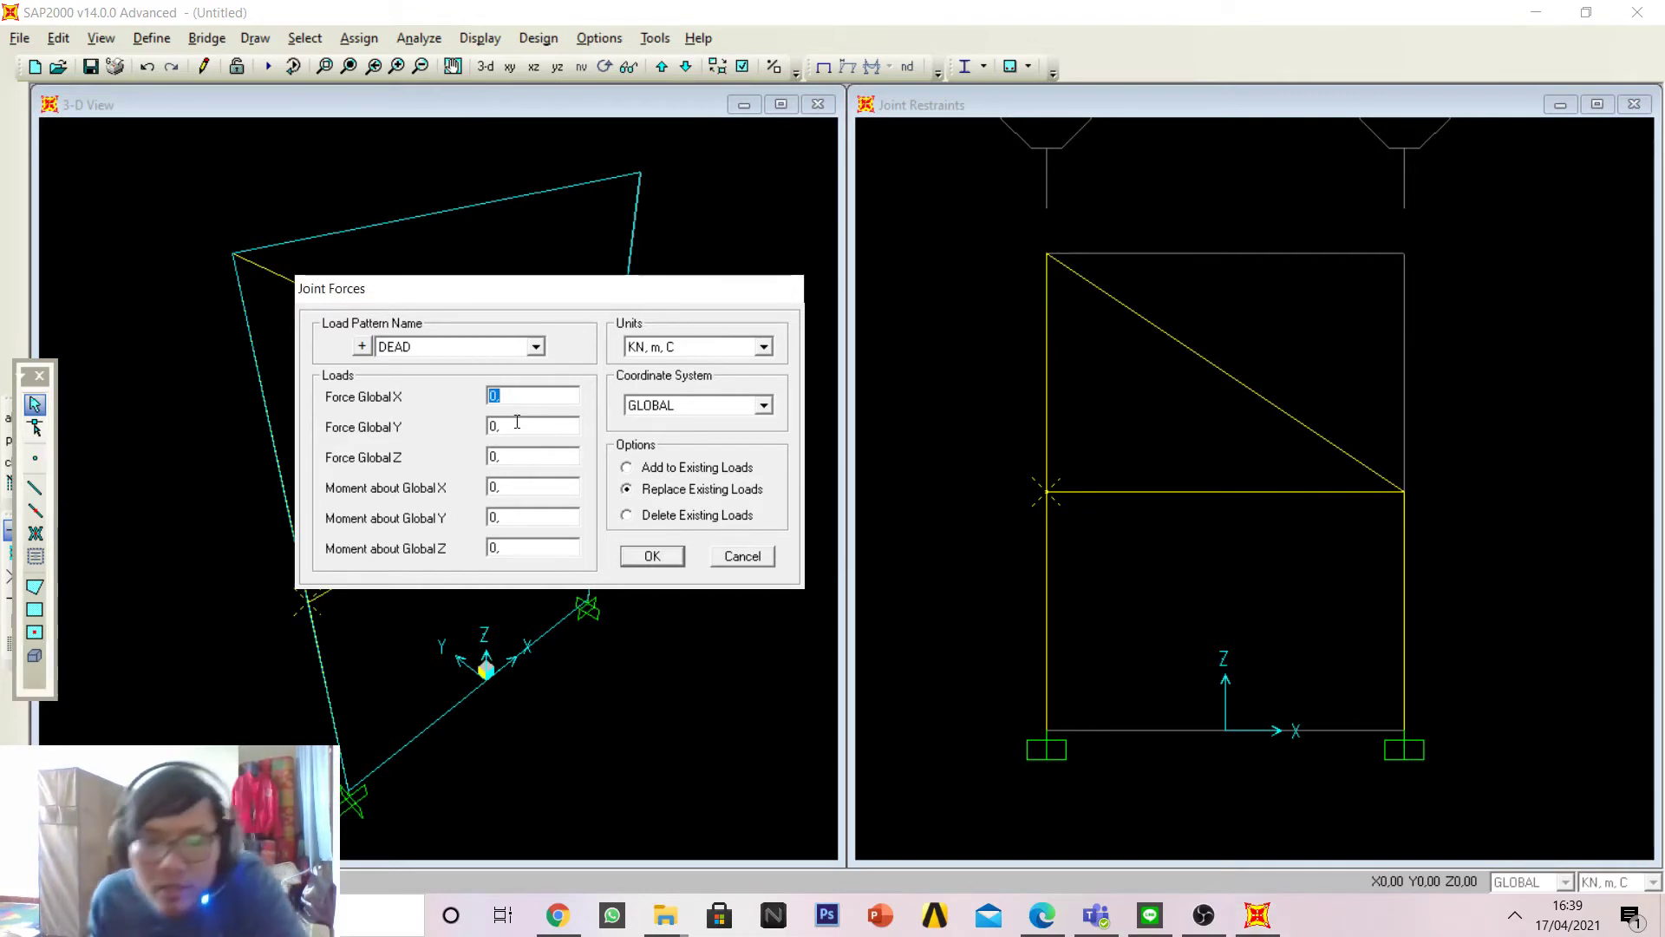
{"action": "left_click", "coordinate": [1060, 913]}
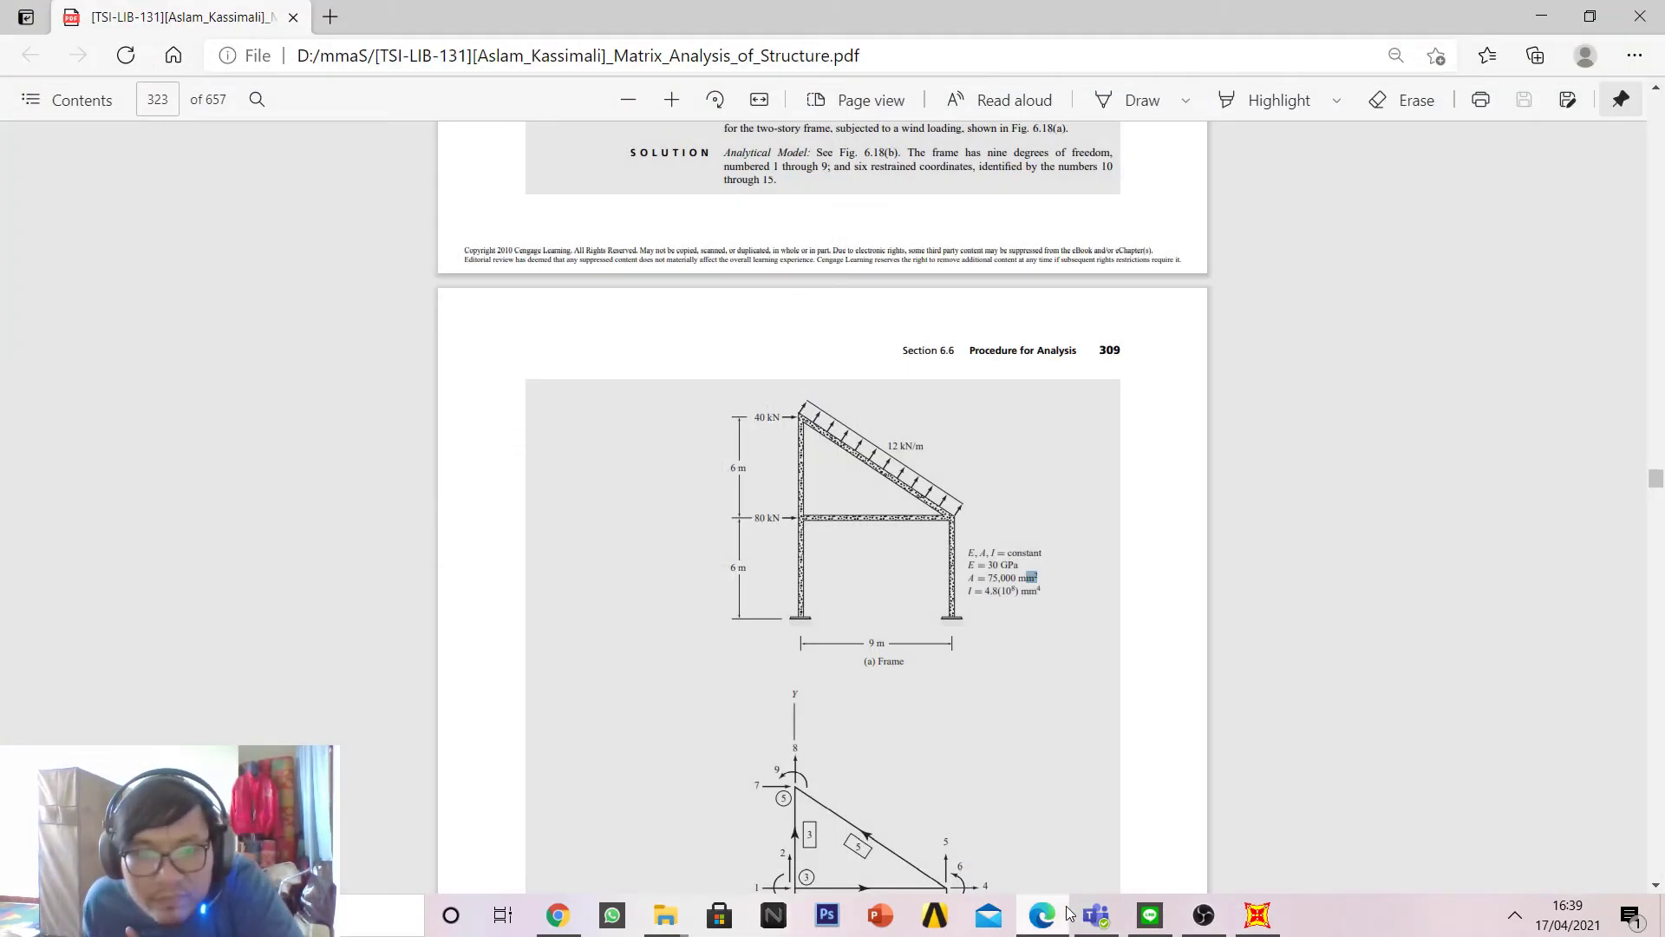
{"action": "left_click", "coordinate": [1067, 912]}
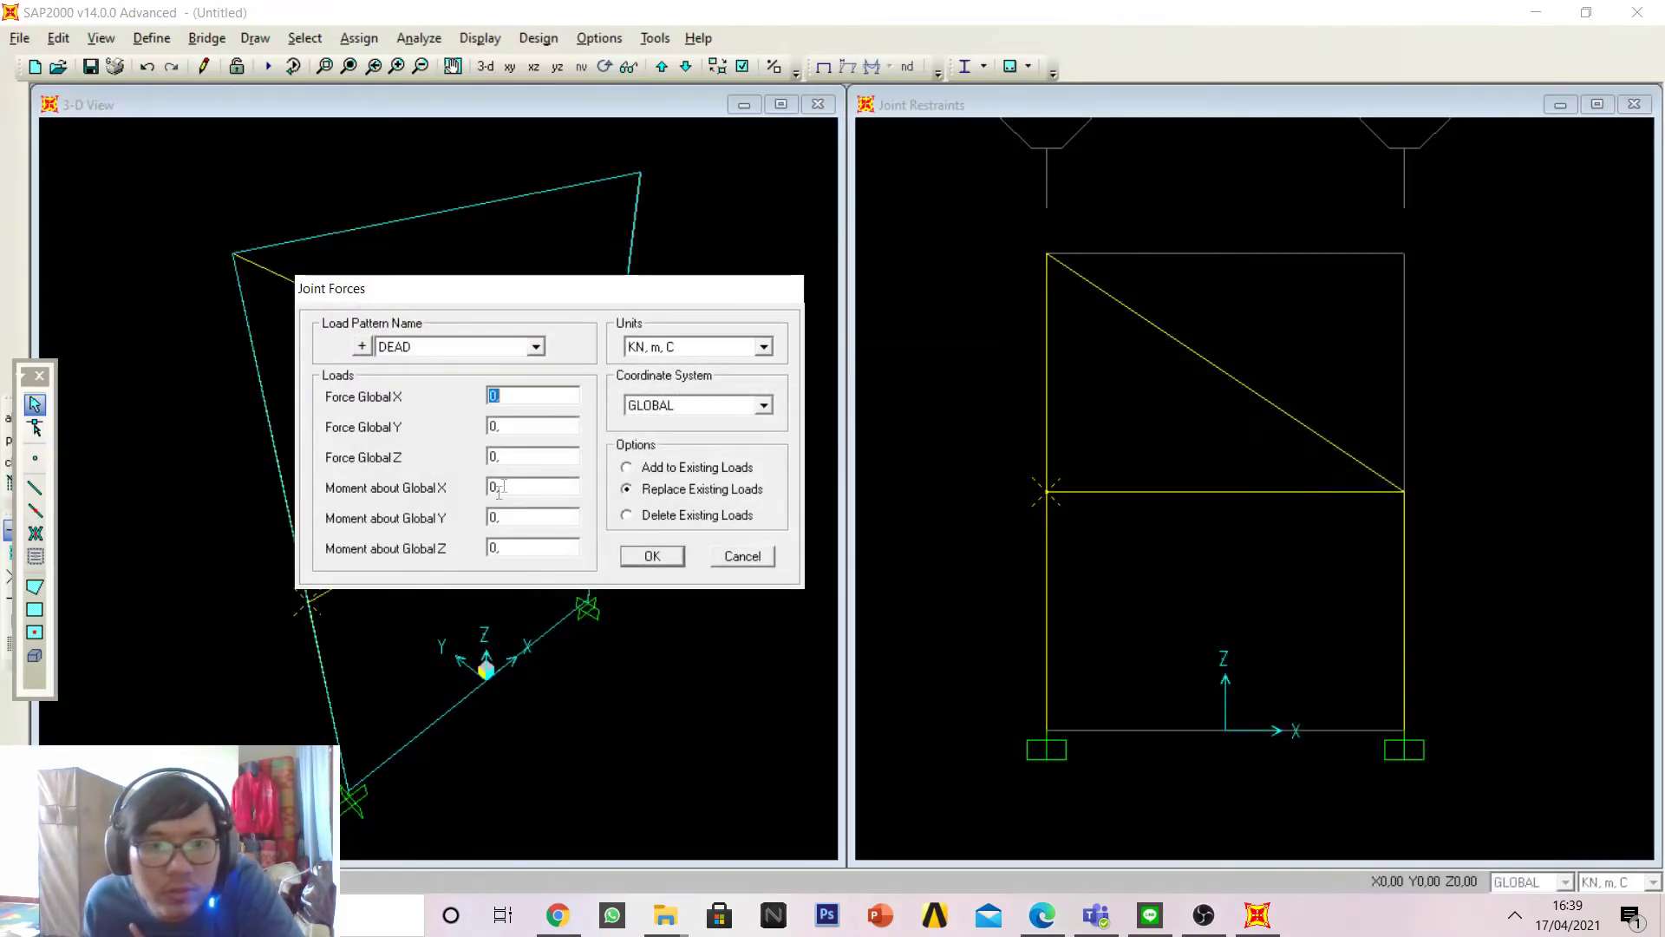
{"action": "type", "text": "80"}
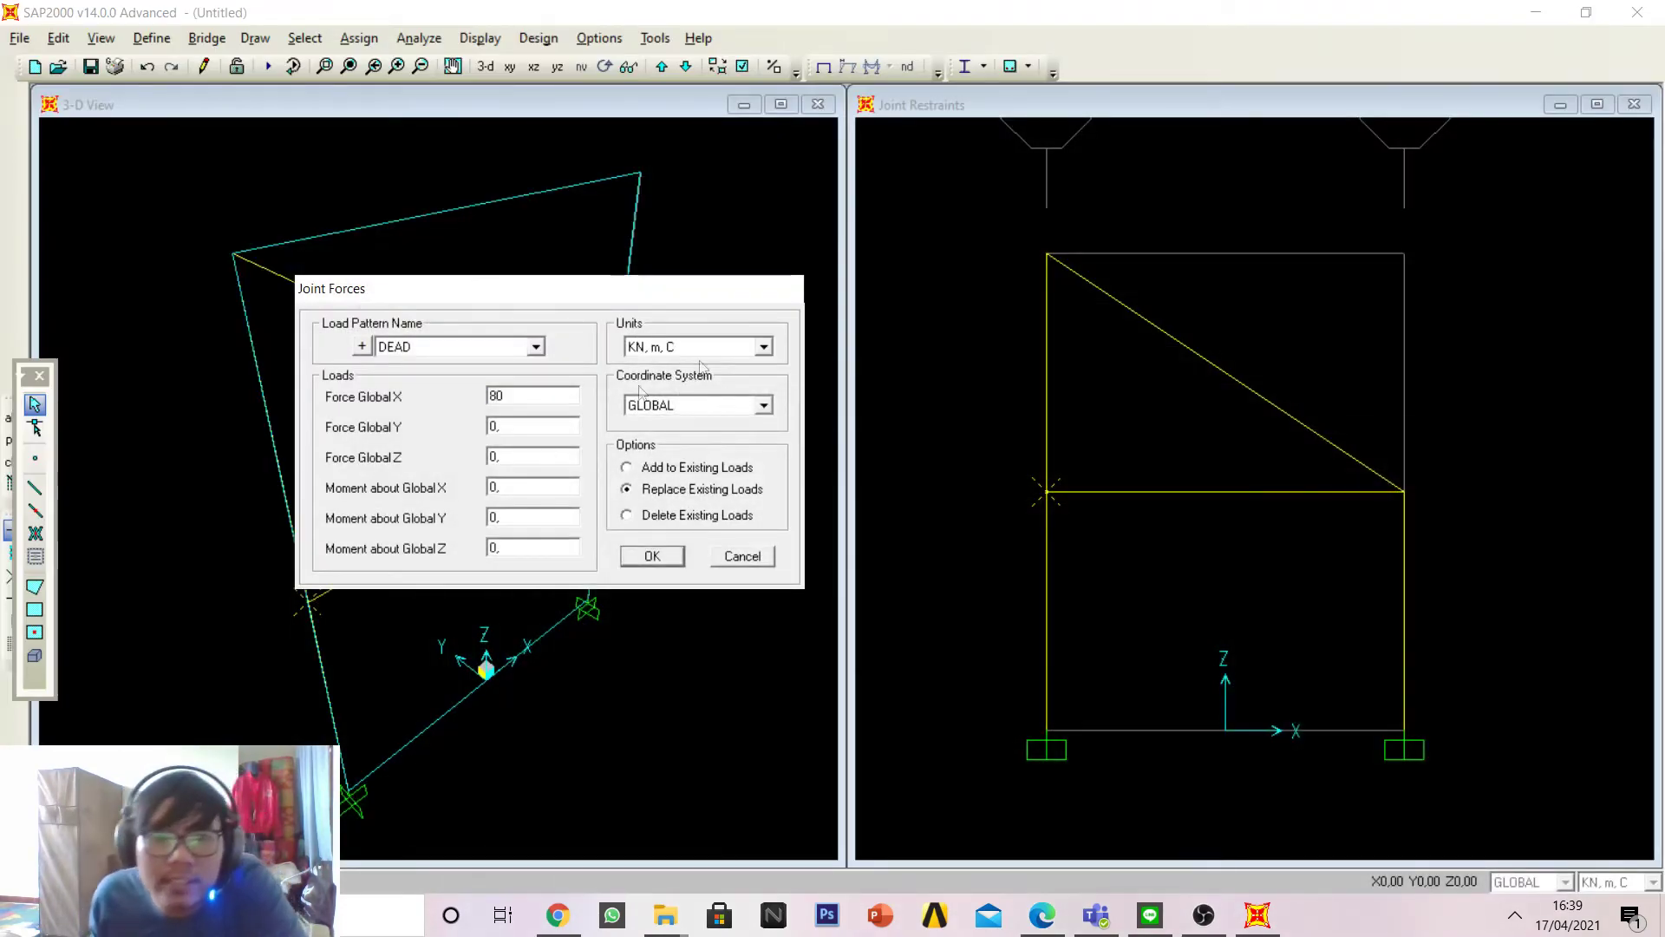
{"action": "left_click", "coordinate": [625, 469]}
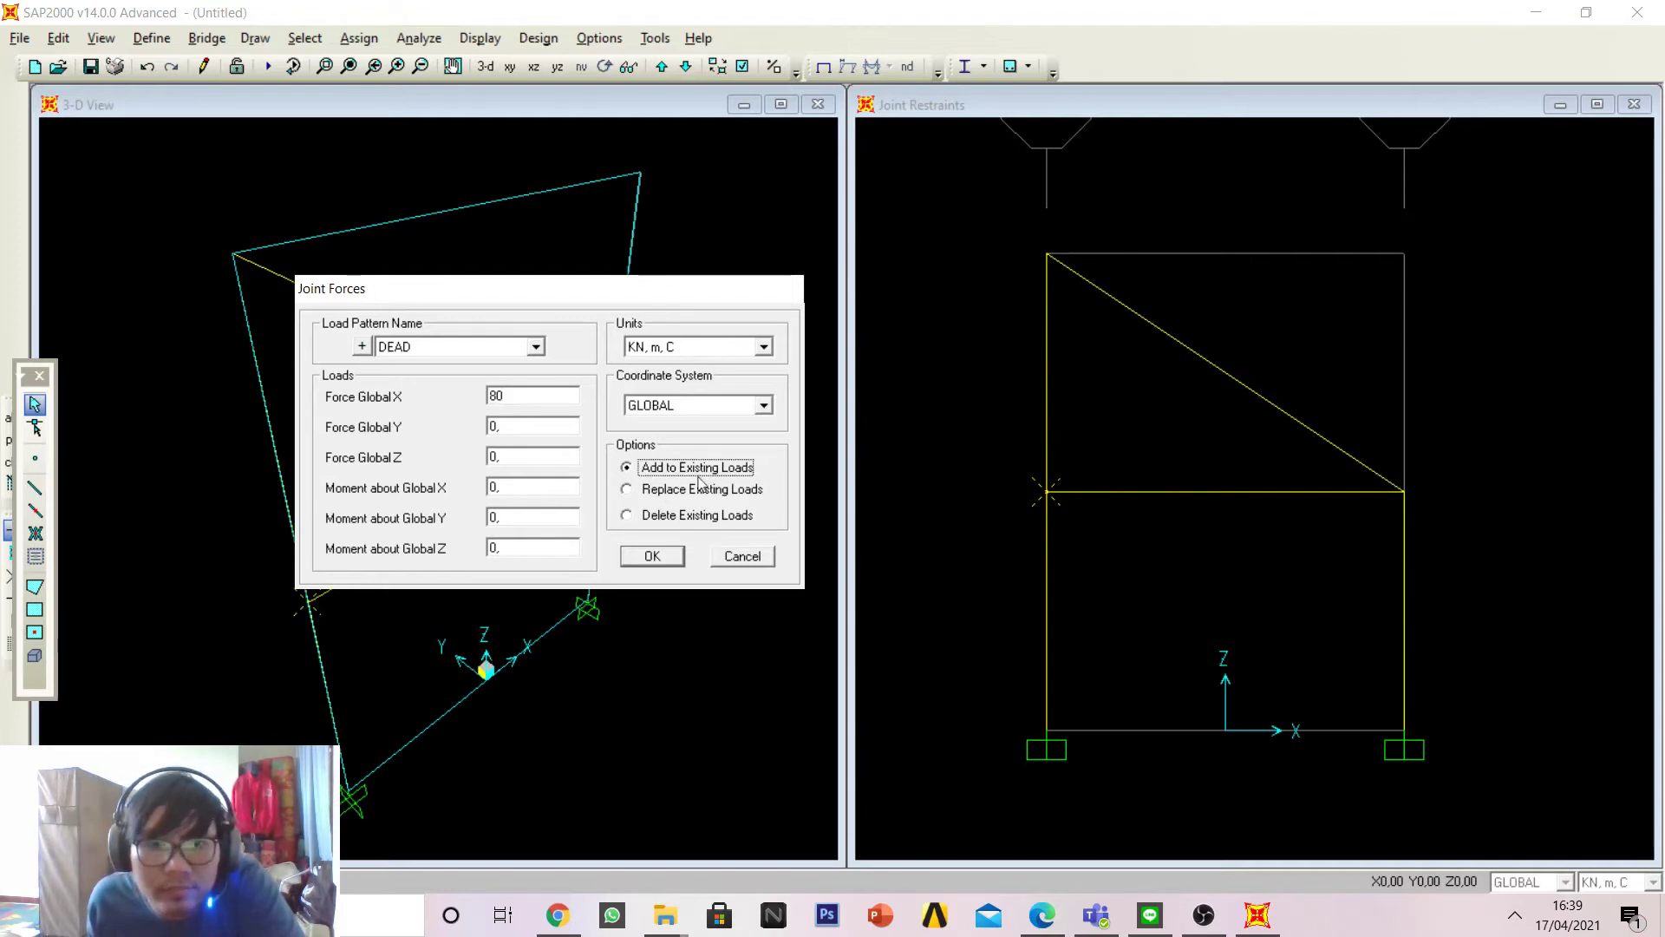
{"action": "left_click", "coordinate": [667, 560]}
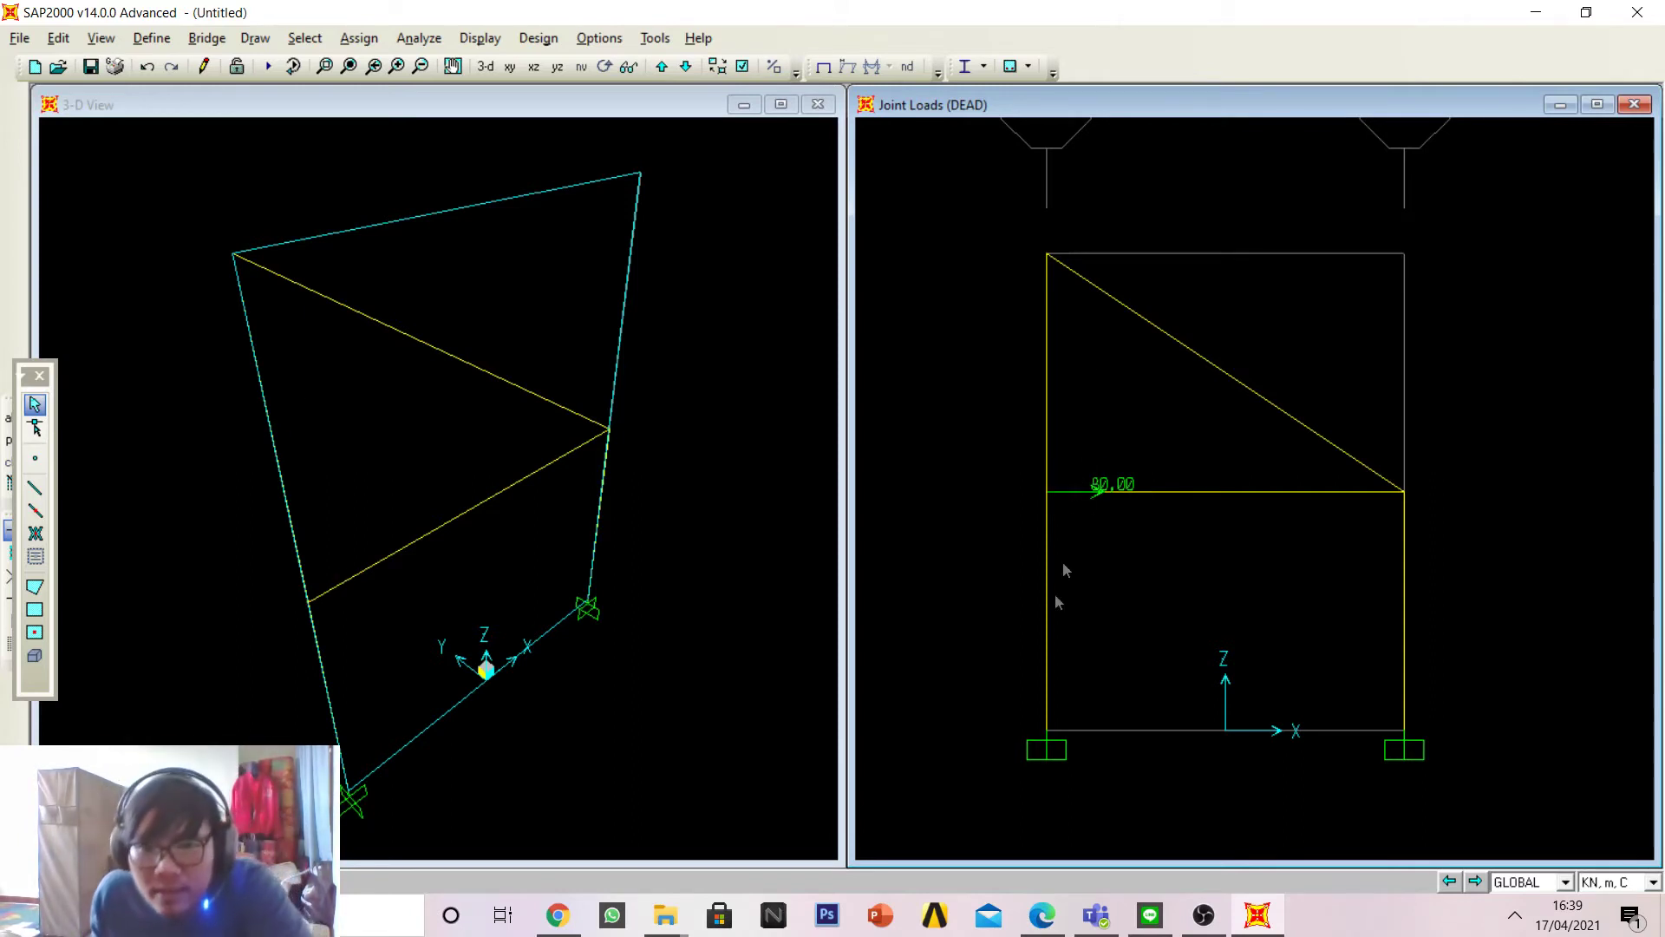
Step: Open the joint force assignment from the point information of the left column's top joint
{"action": "right_click", "coordinate": [1047, 254]}
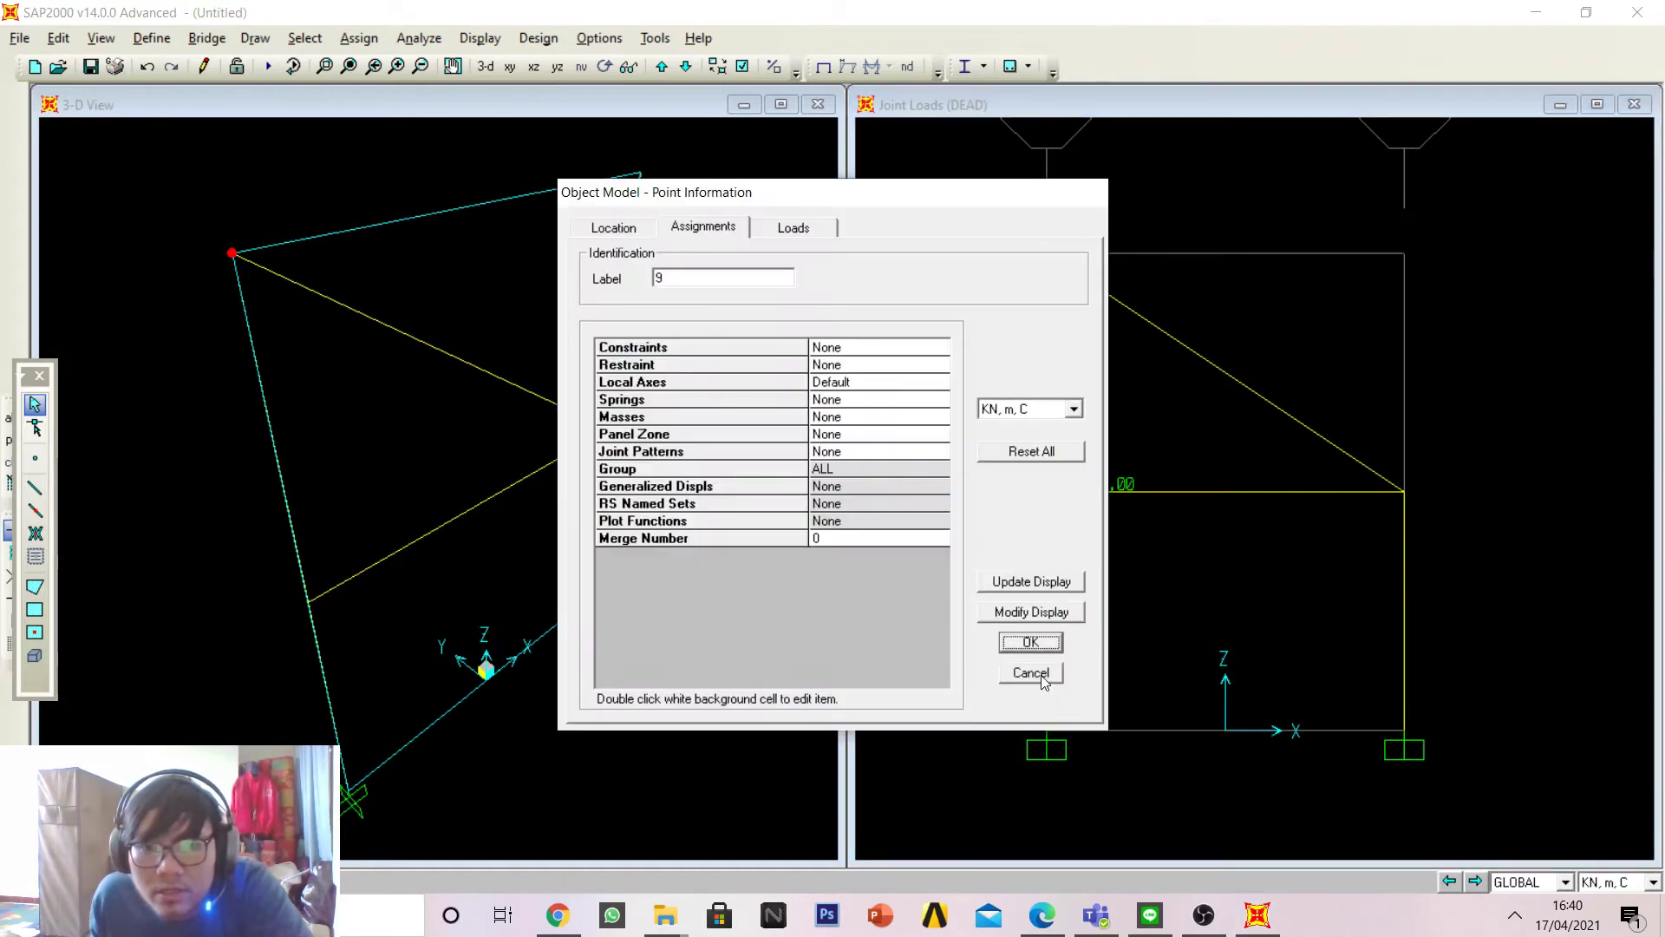
{"action": "key", "text": "Escape"}
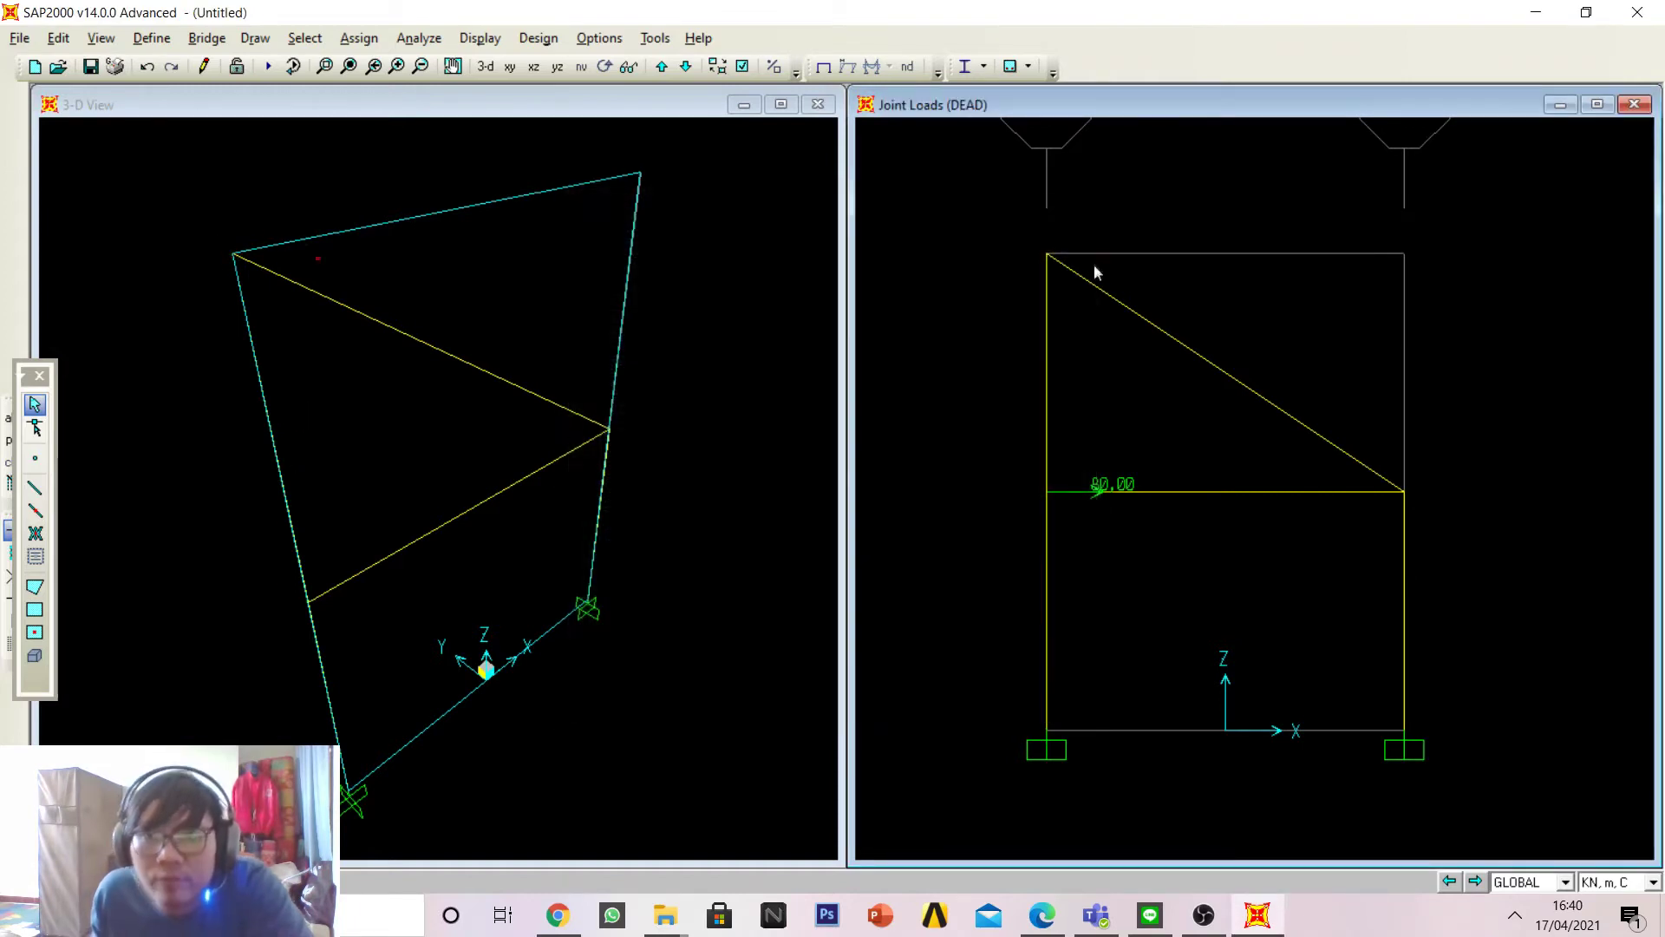
{"action": "left_click", "coordinate": [1048, 254]}
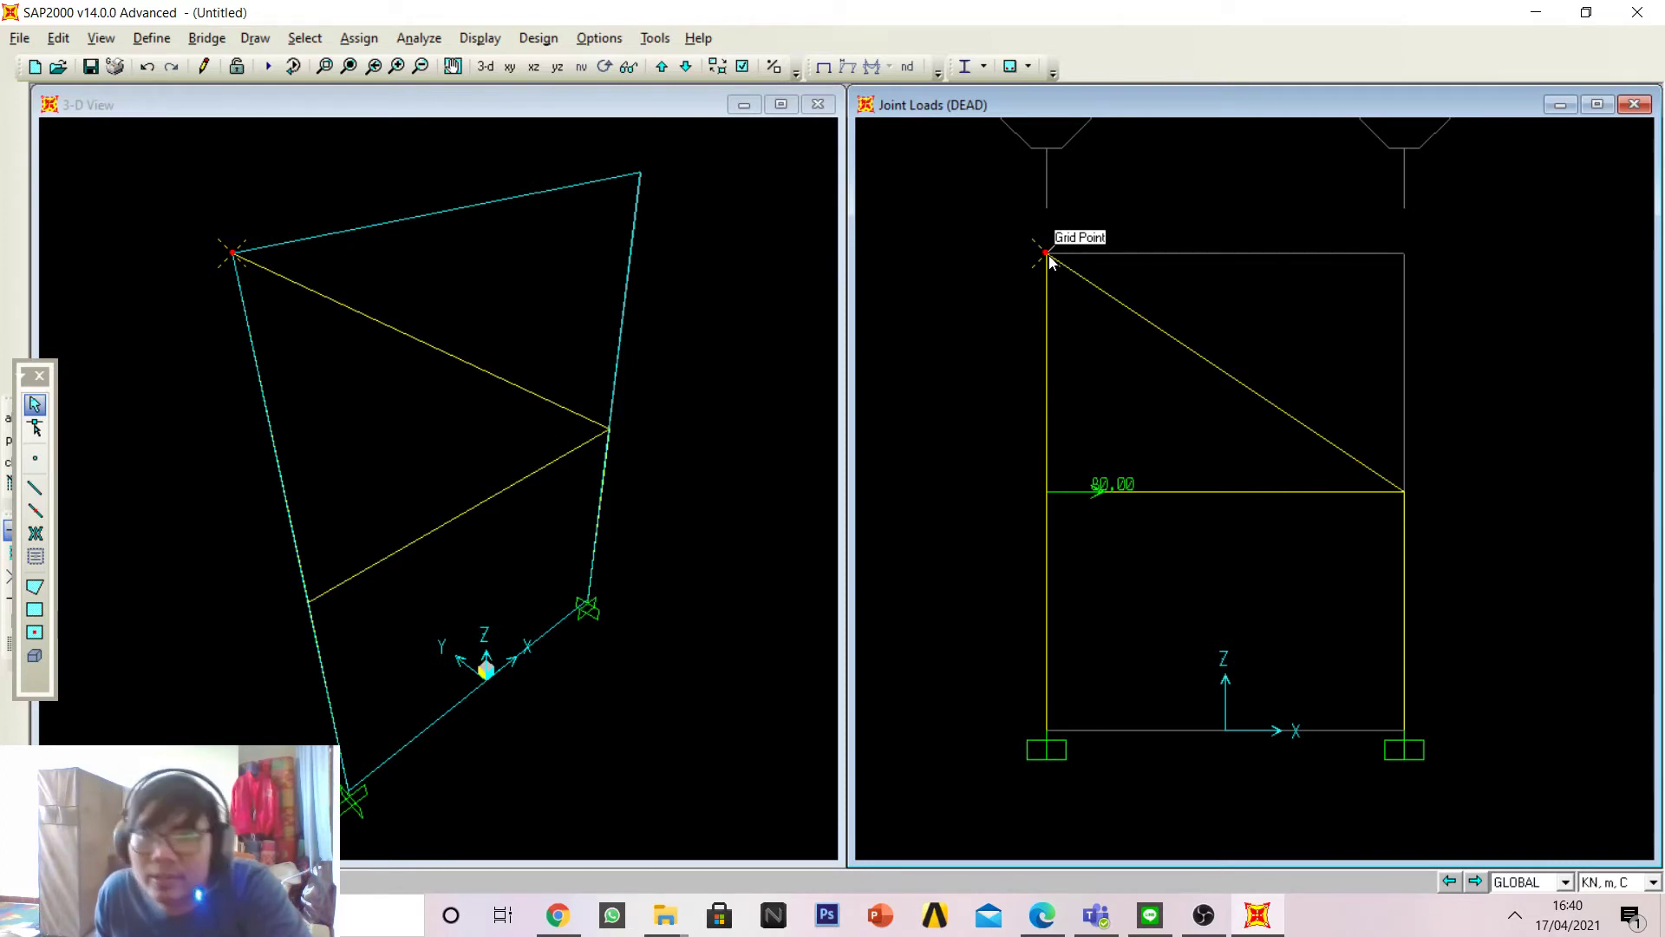
{"action": "right_click", "coordinate": [1049, 255]}
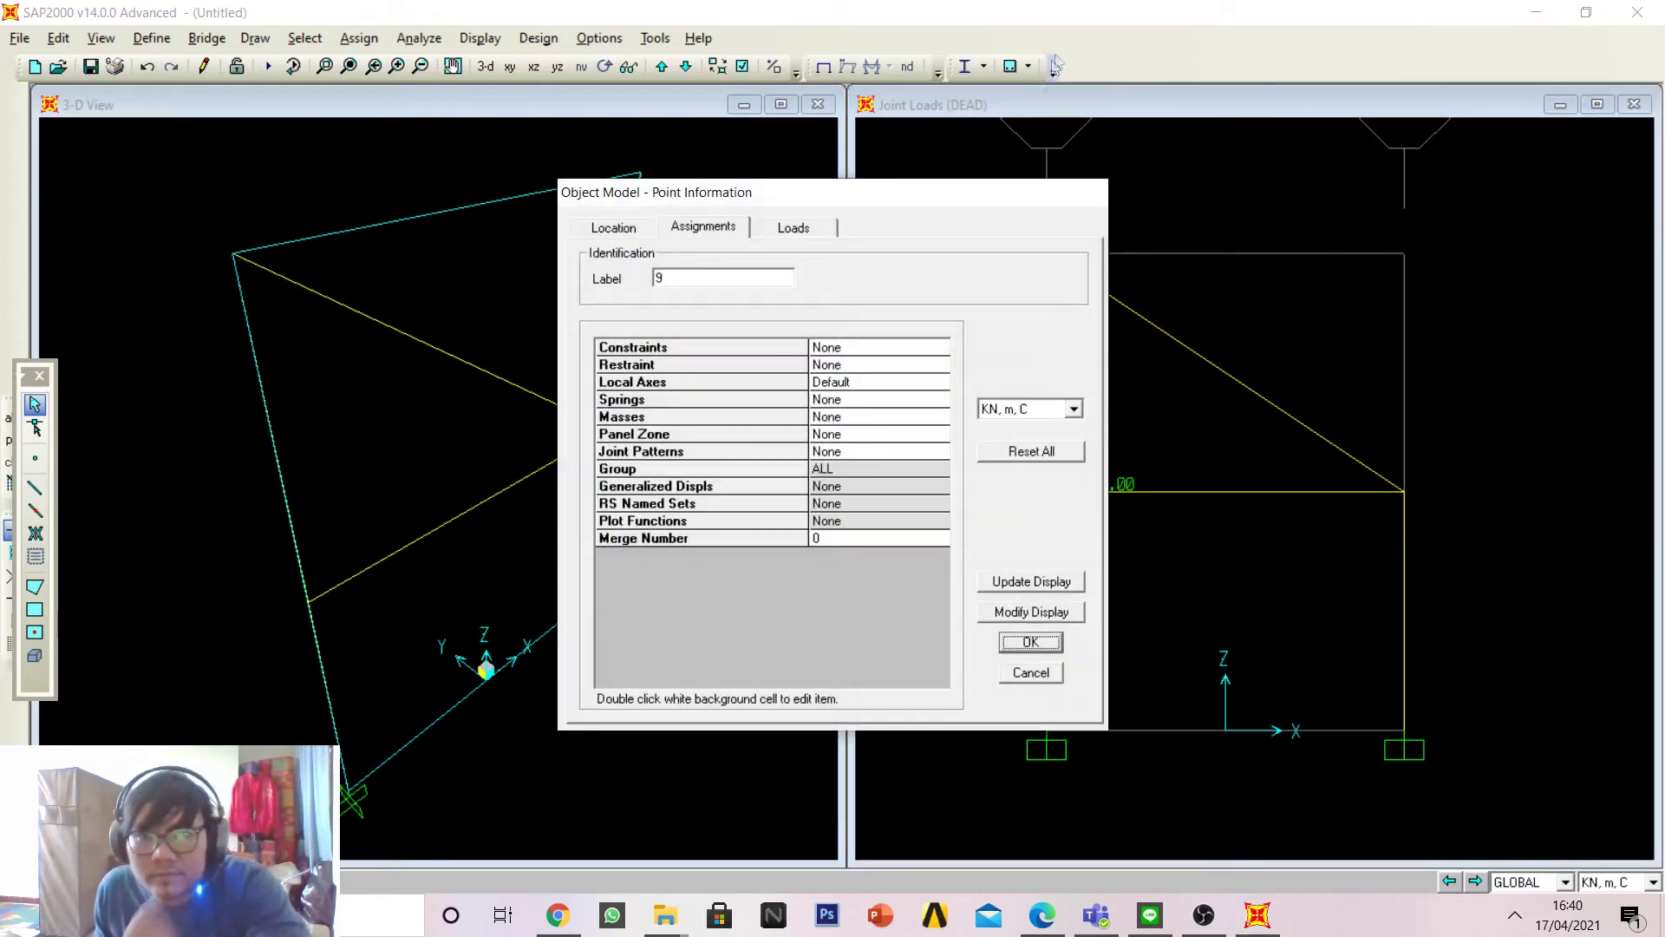
{"action": "left_click_drag", "start_coordinate": [955, 201], "coordinate": [844, 216]}
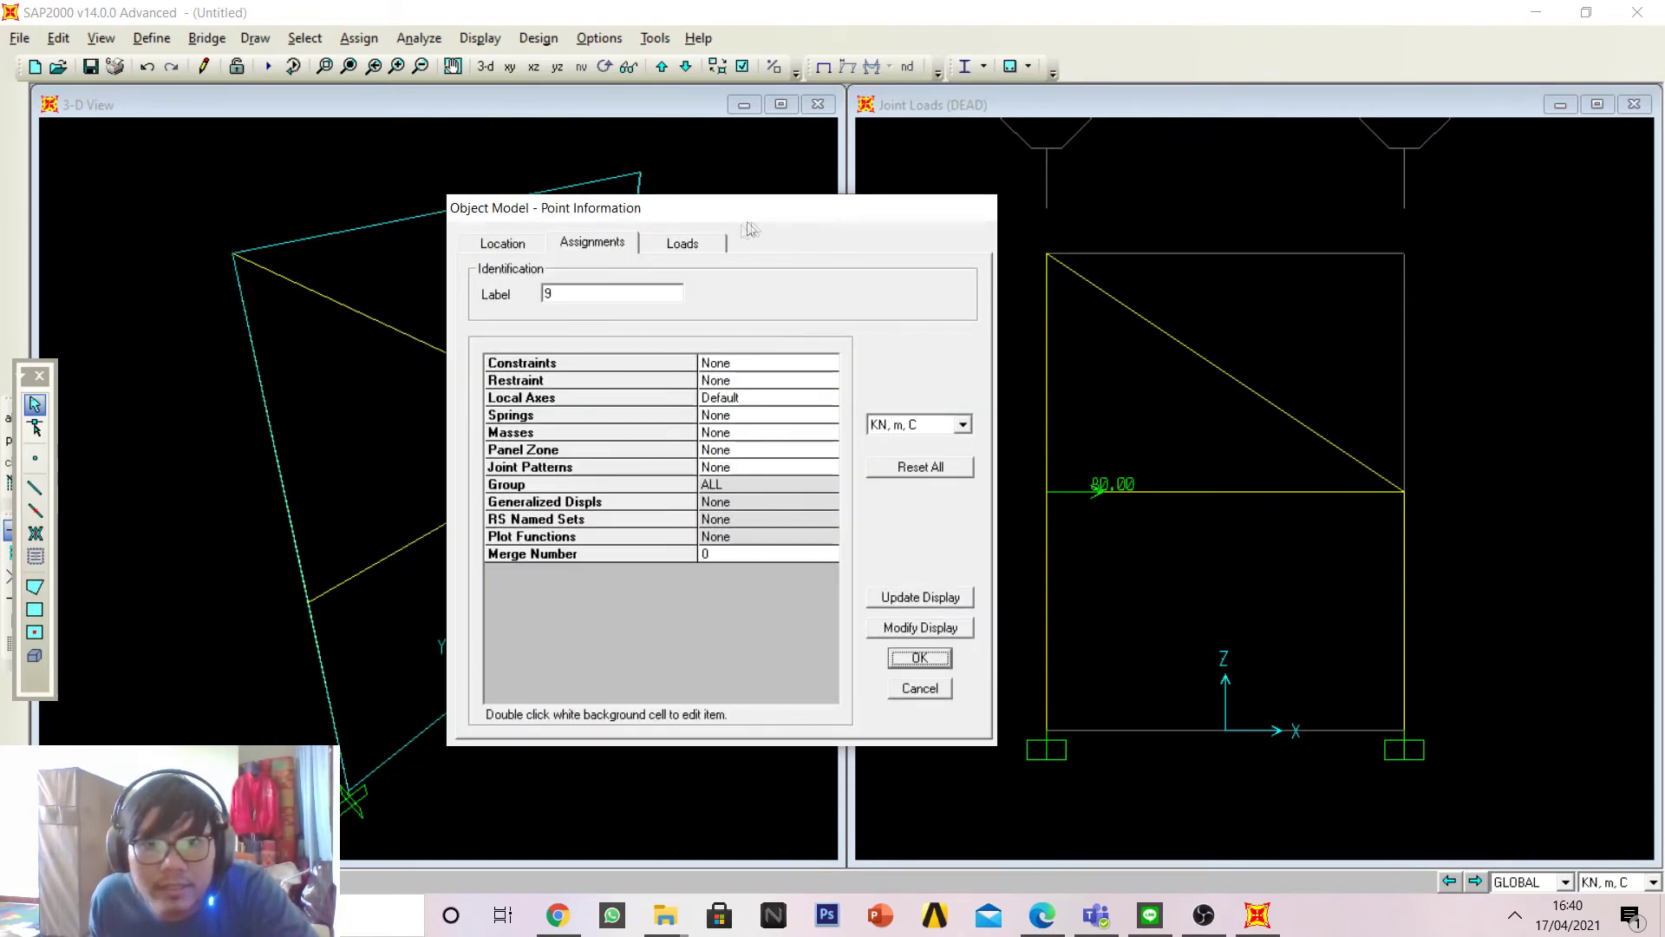
{"action": "left_click", "coordinate": [705, 248]}
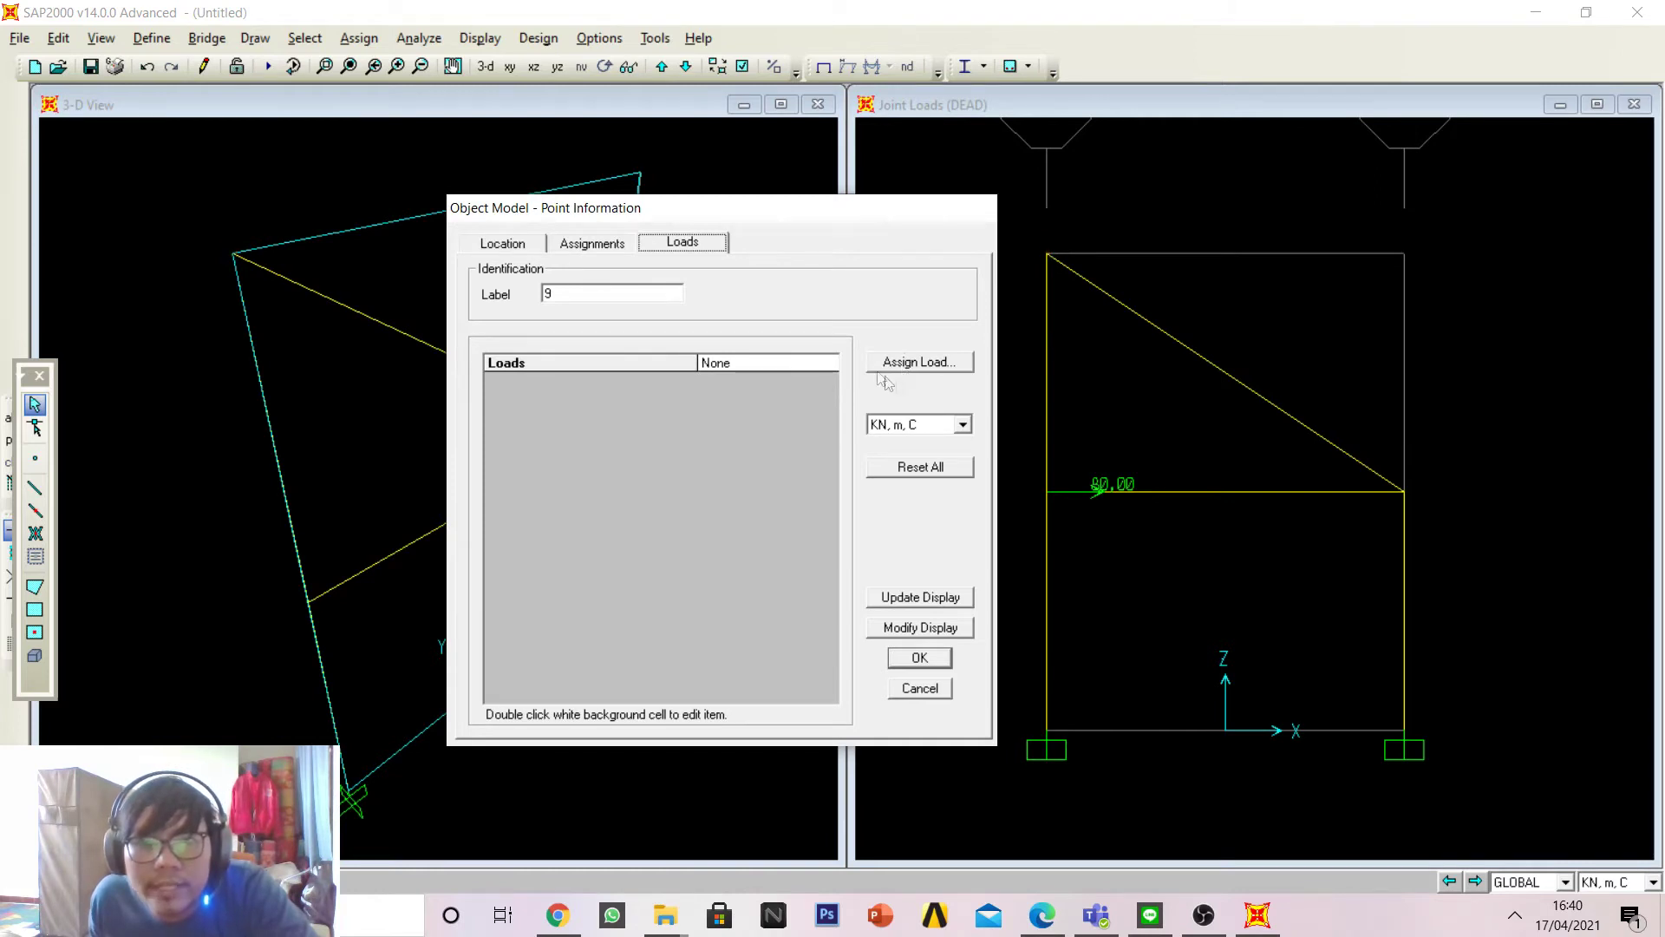
{"action": "left_click", "coordinate": [920, 362]}
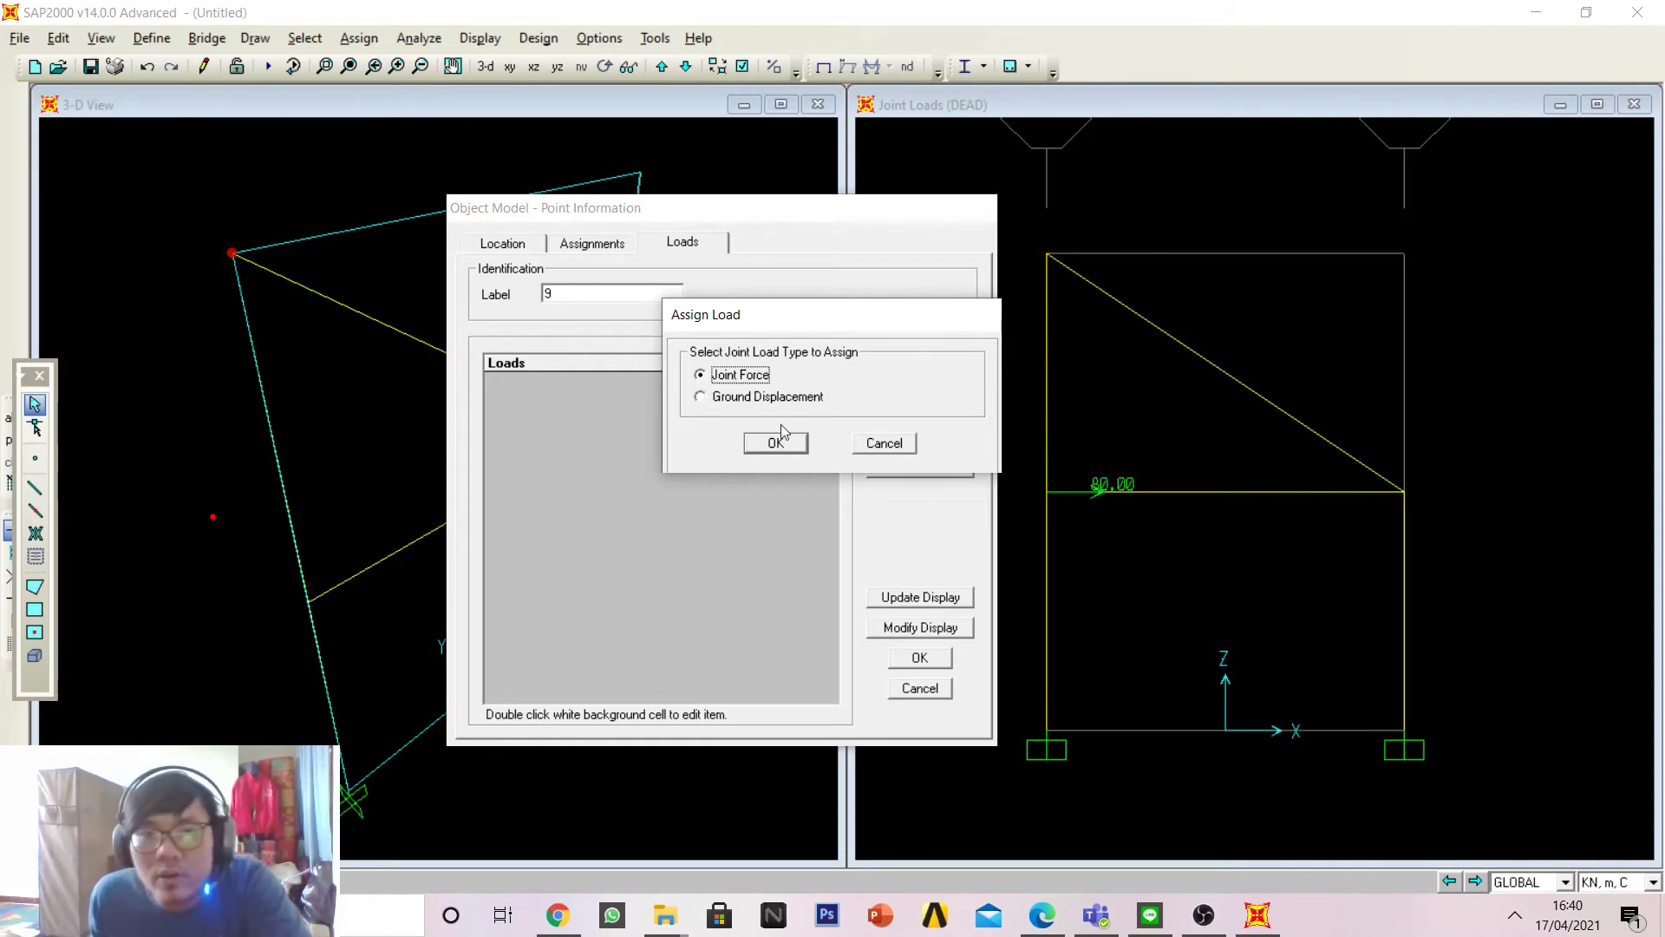
{"action": "left_click_drag", "start_coordinate": [821, 329], "coordinate": [772, 318]}
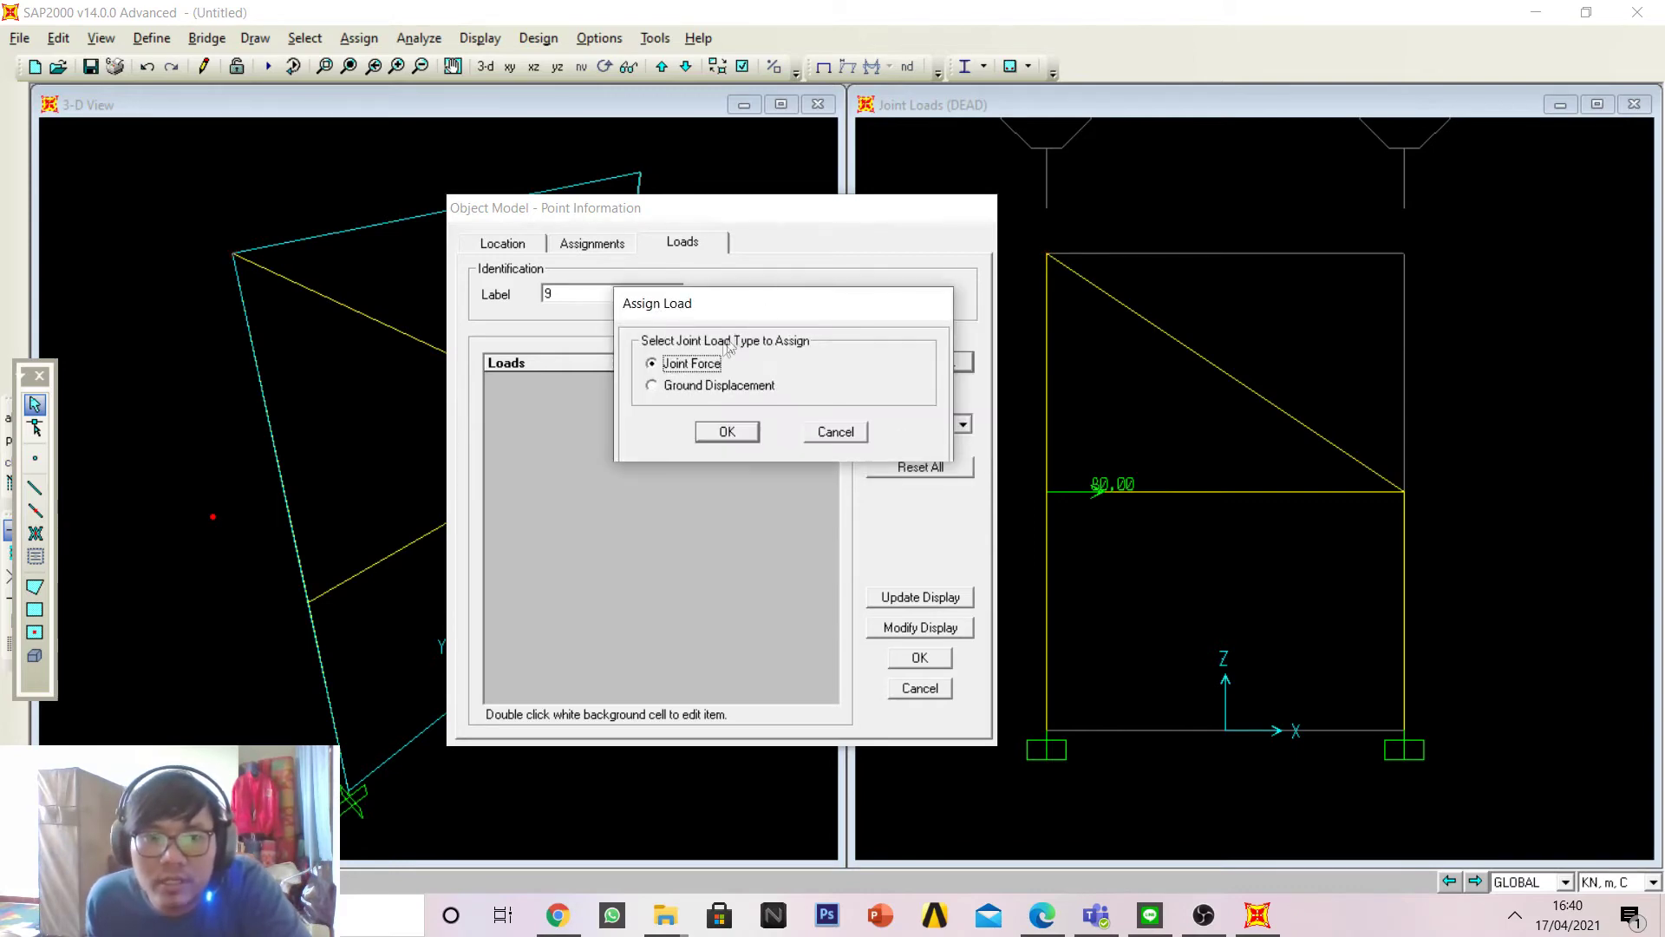
{"action": "left_click", "coordinate": [708, 433]}
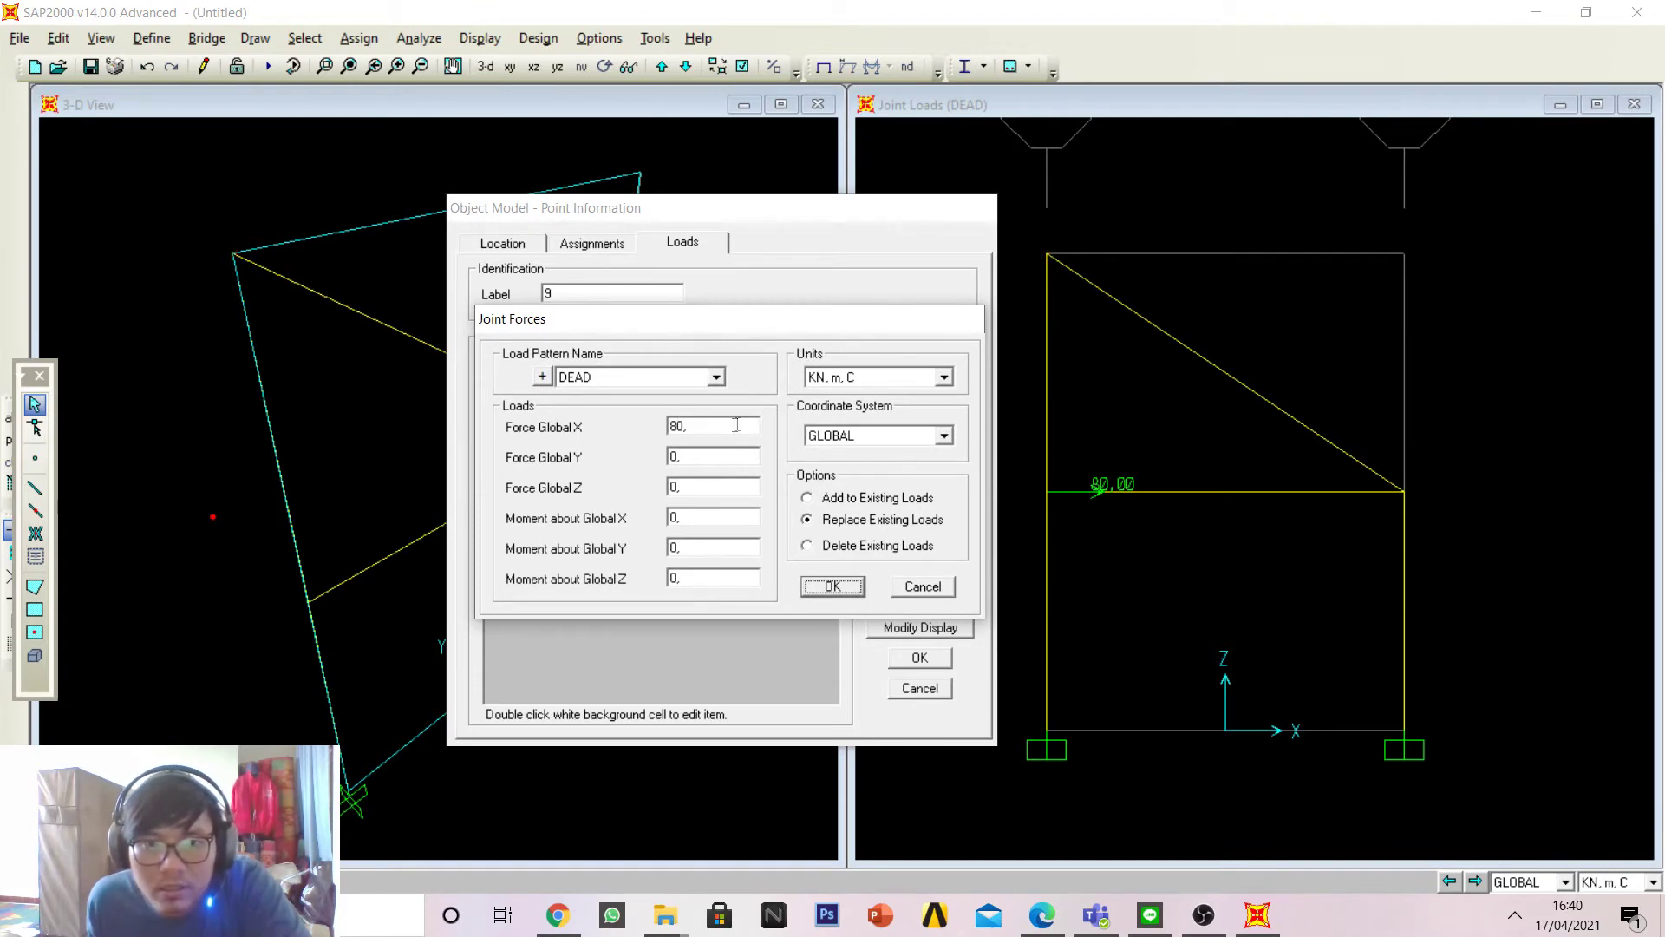
Step: Check the joint's load in the textbook PDF, and add a 40 kN global X force to its existing DEAD loads
{"action": "left_click_drag", "start_coordinate": [652, 334], "coordinate": [663, 338]}
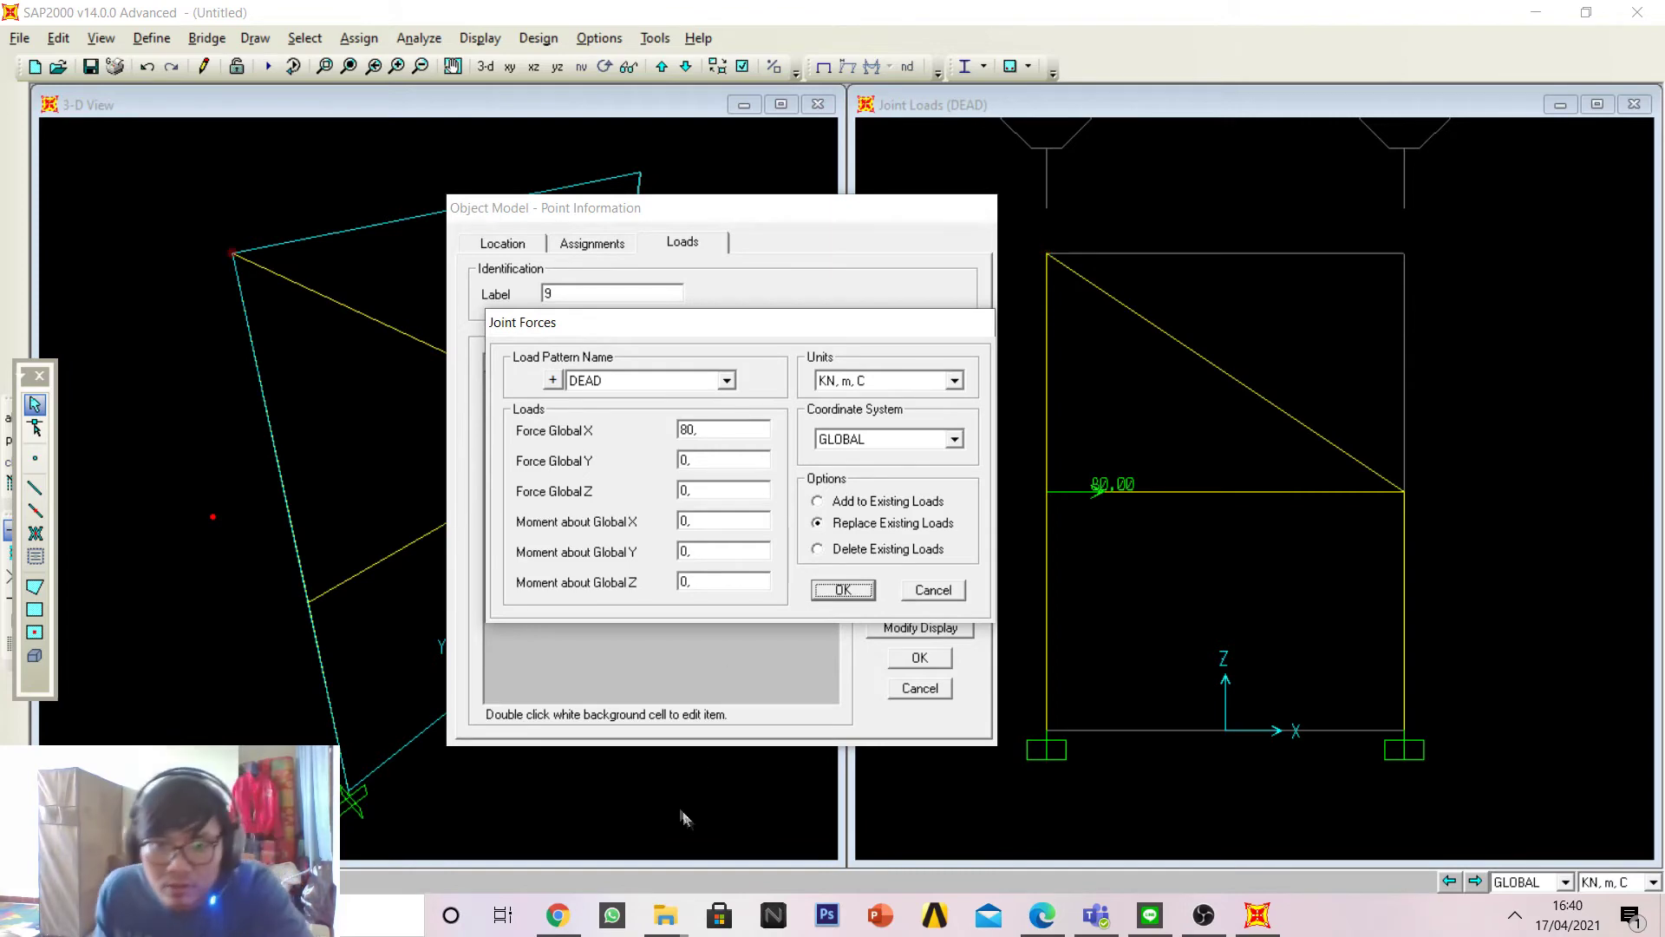
{"action": "left_click", "coordinate": [1032, 924]}
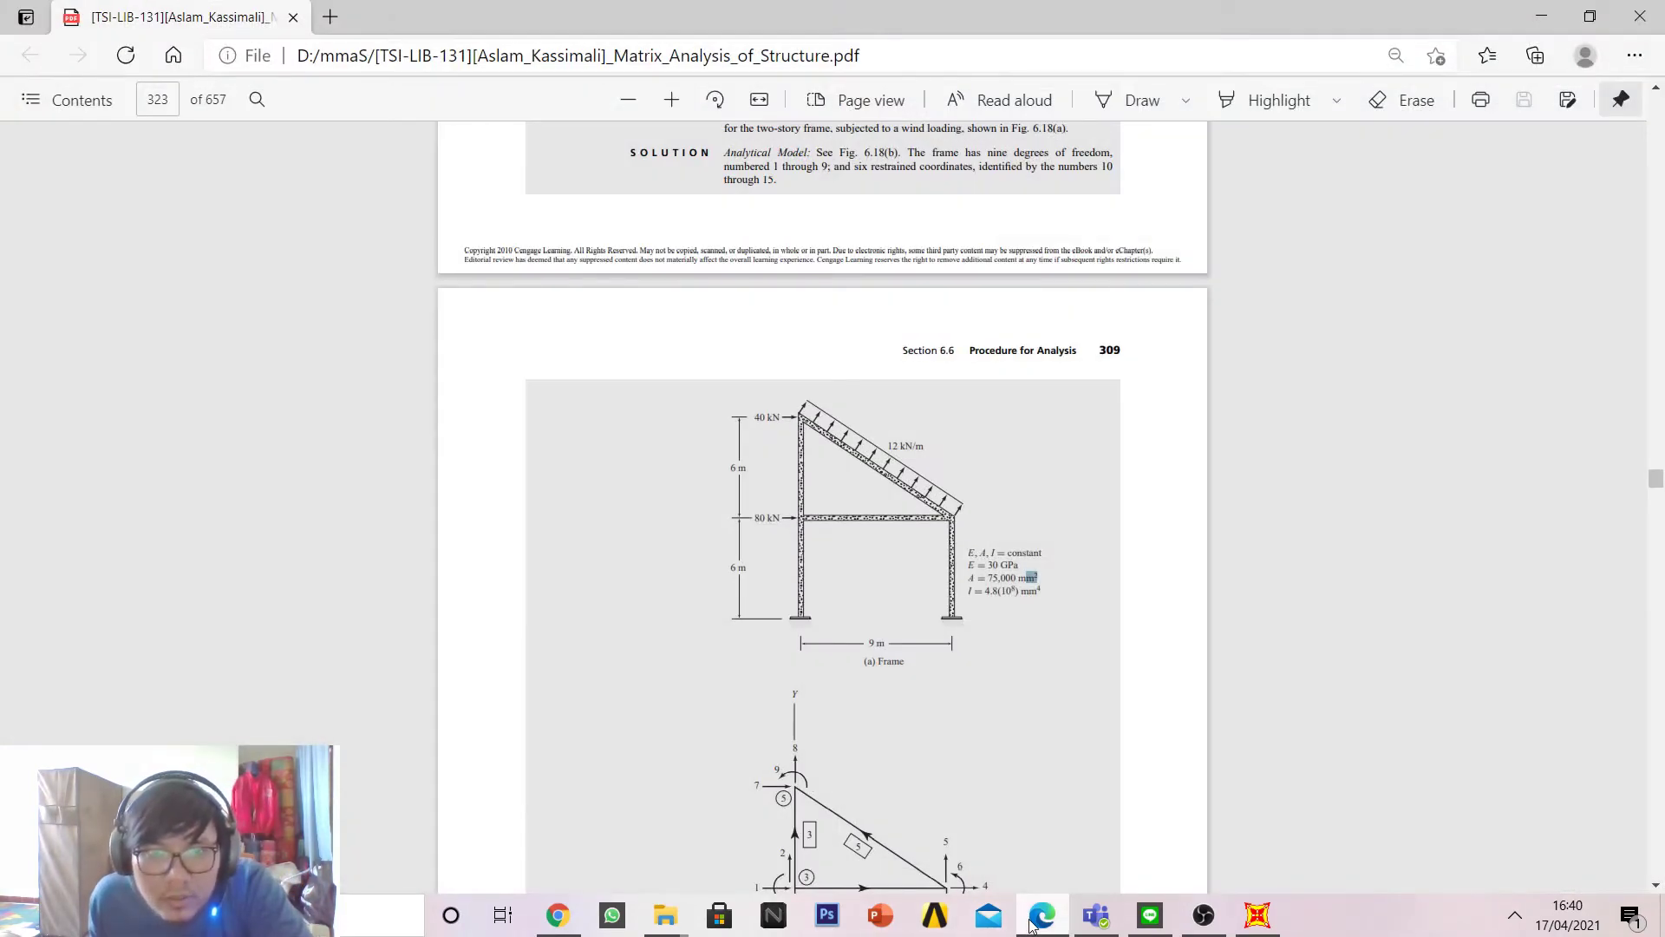
{"action": "left_click", "coordinate": [1032, 924]}
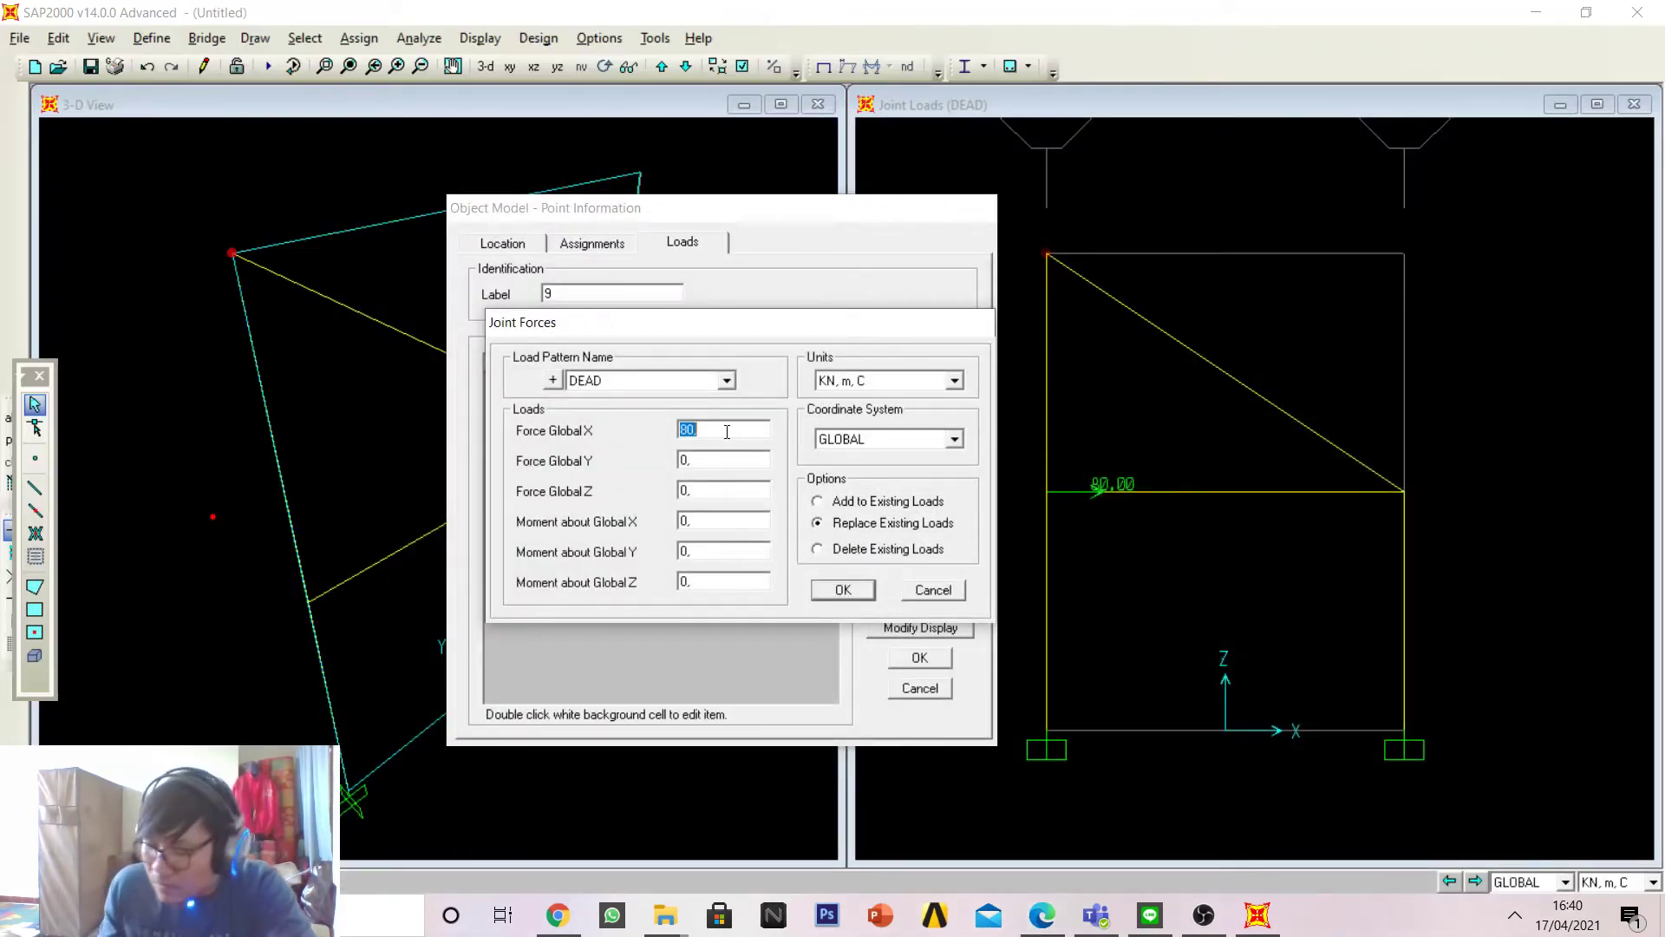
{"action": "left_click", "coordinate": [817, 503]}
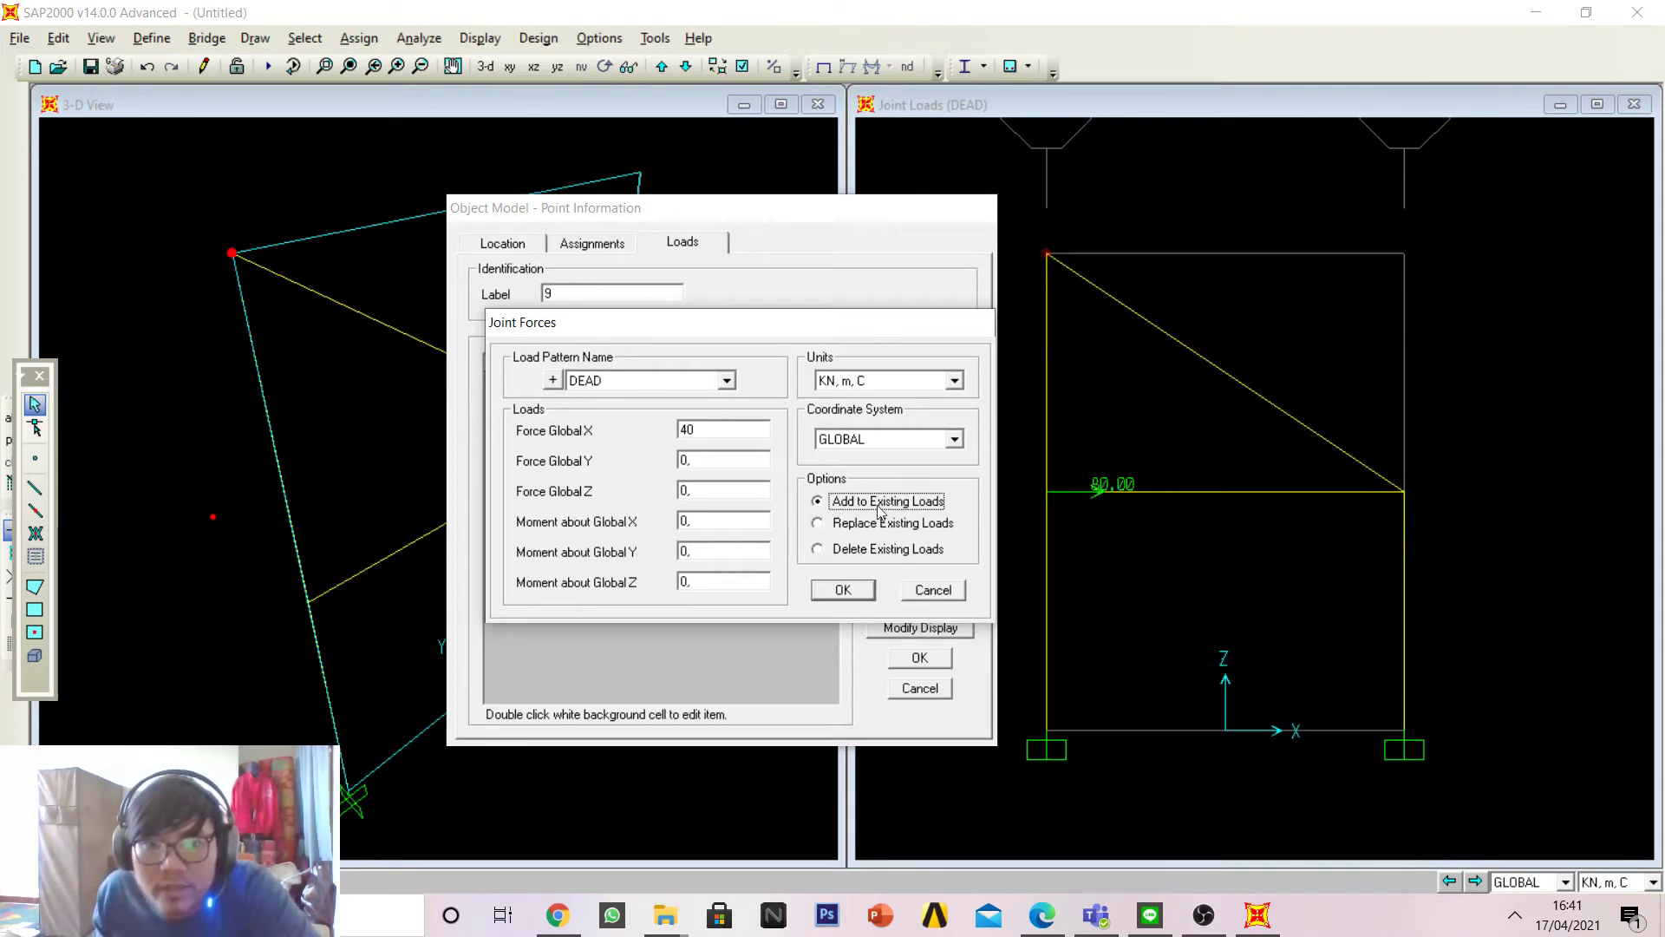
{"action": "left_click", "coordinate": [839, 590]}
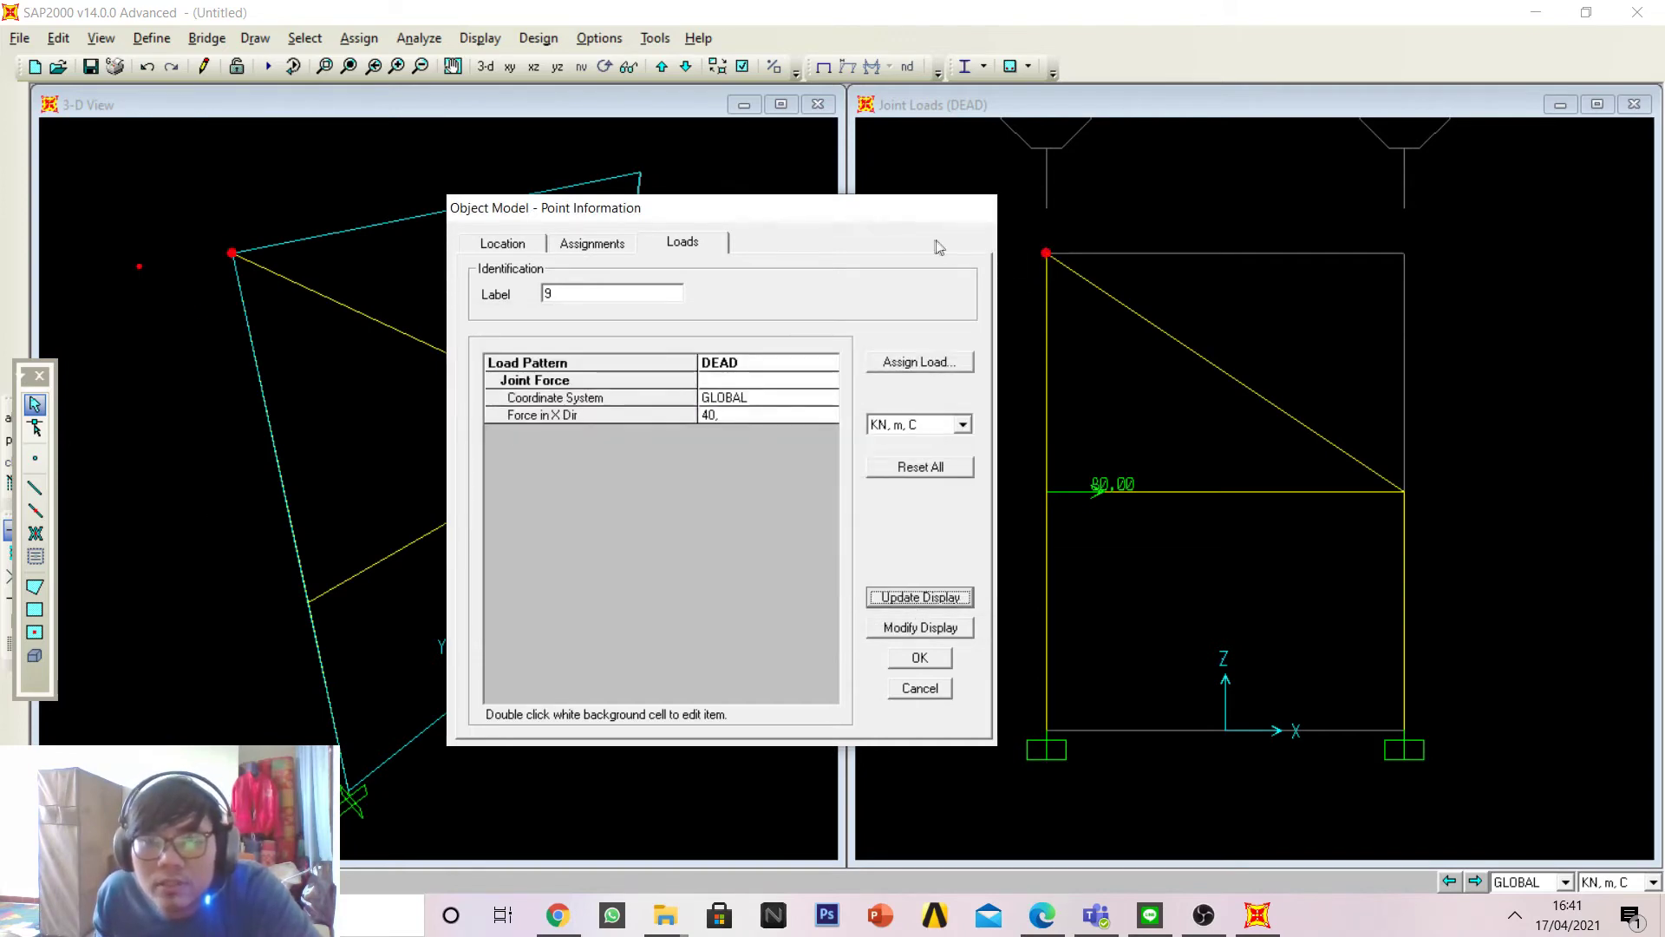
{"action": "left_click_drag", "start_coordinate": [824, 214], "coordinate": [790, 220]}
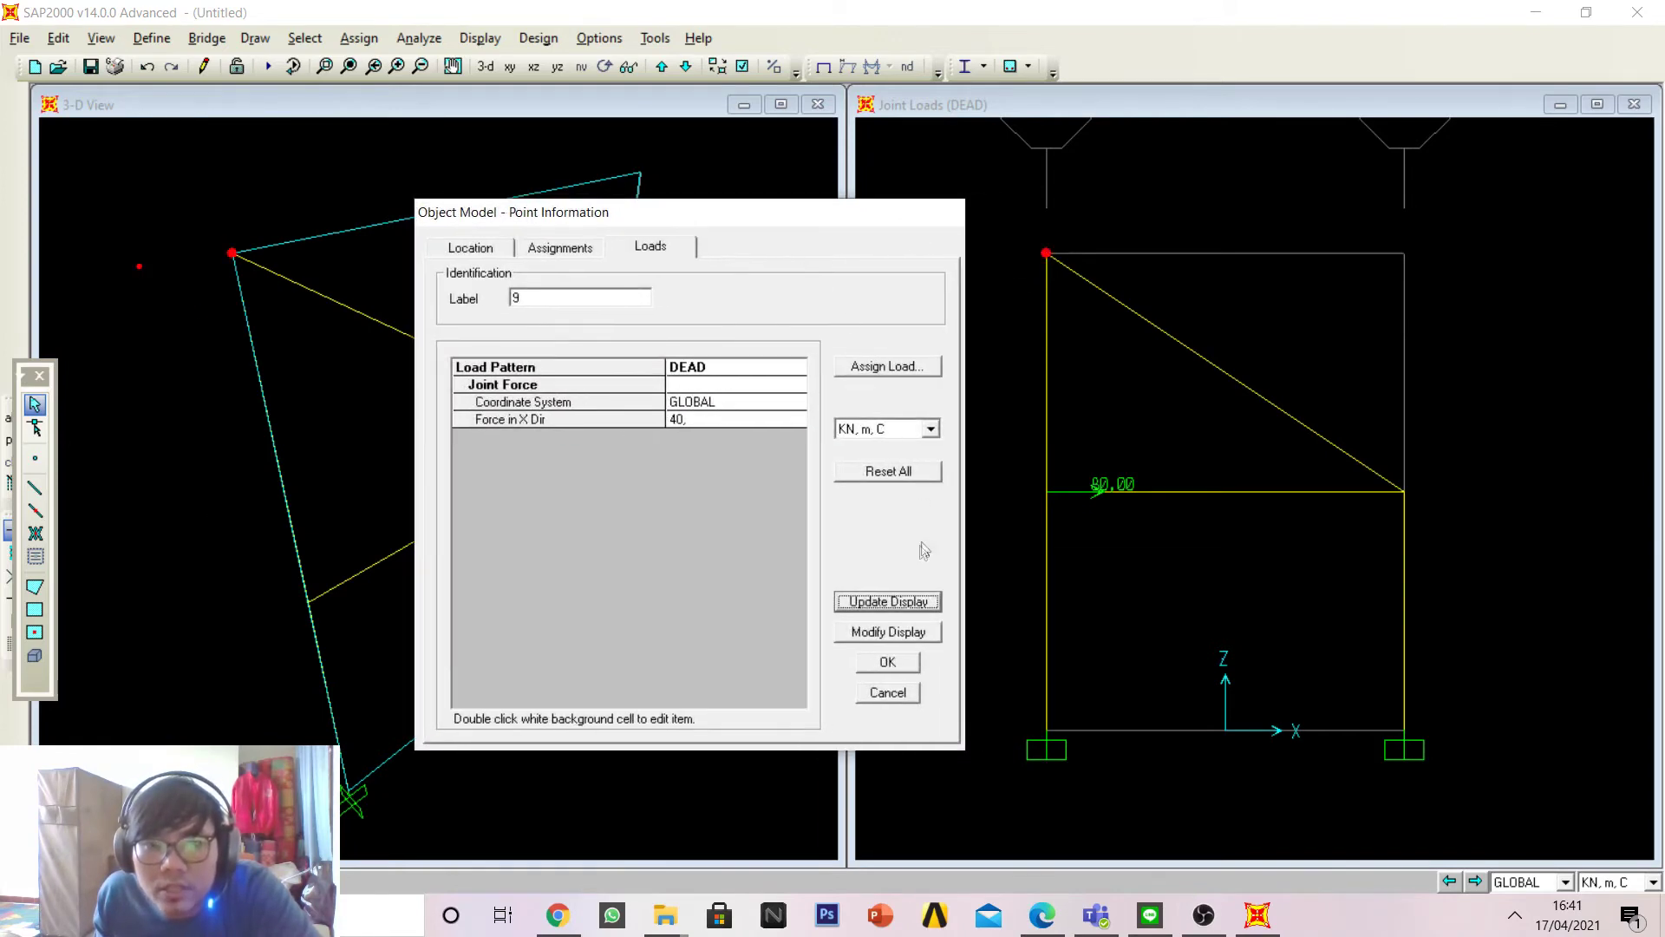
{"action": "left_click", "coordinate": [888, 601]}
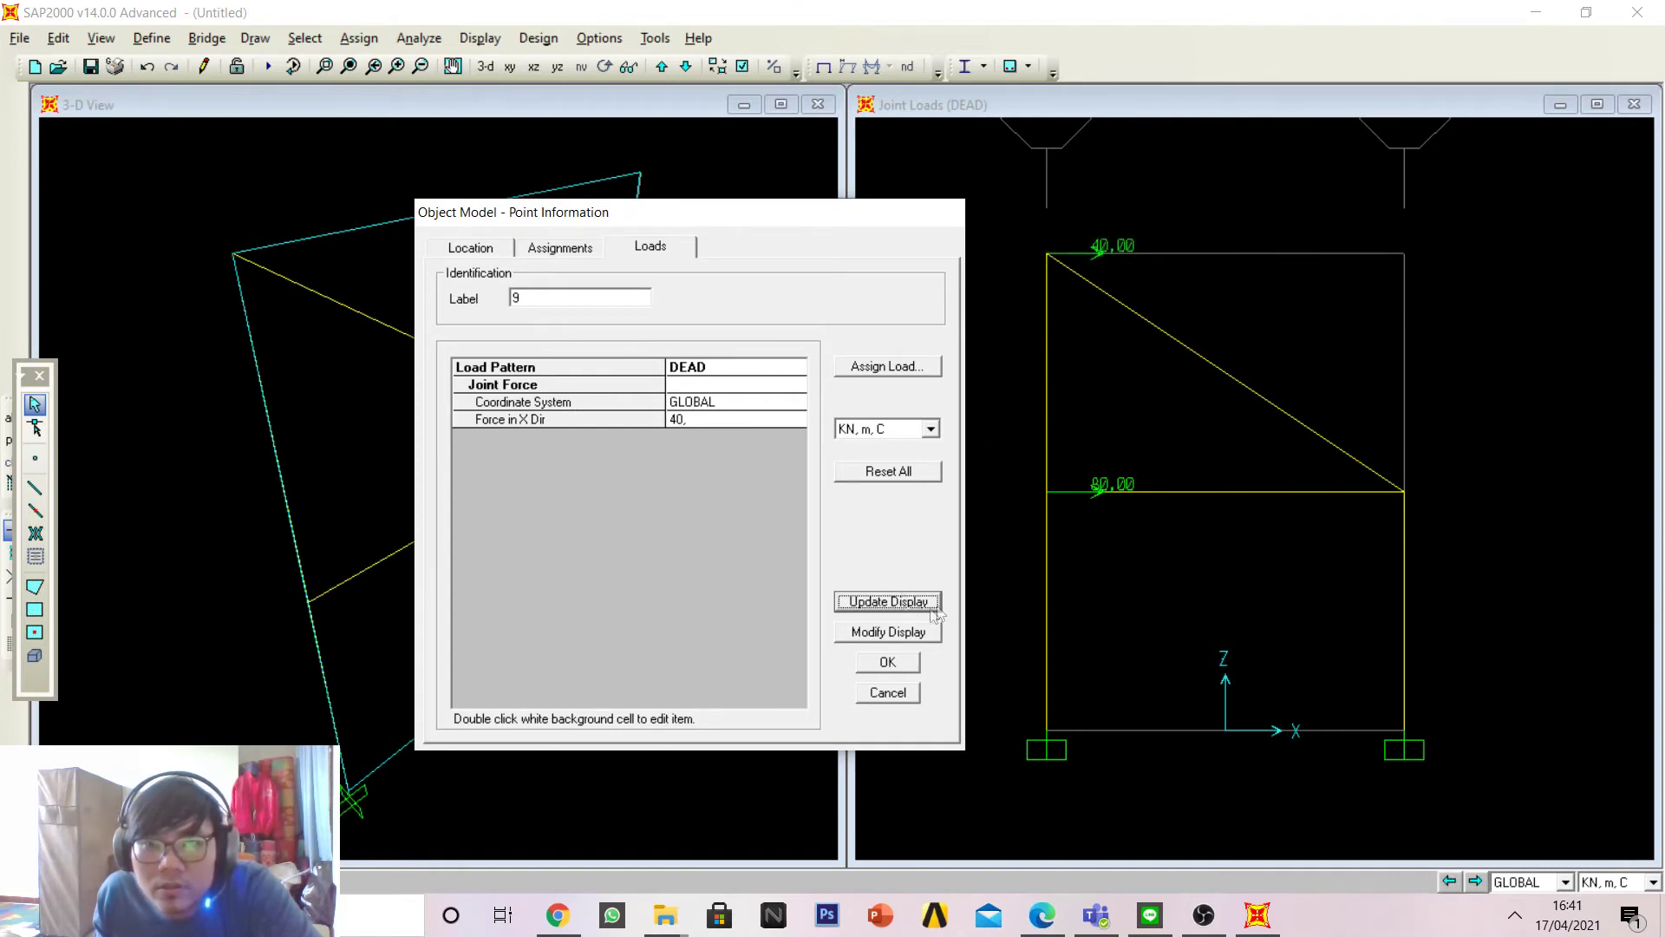
{"action": "left_click", "coordinate": [902, 668]}
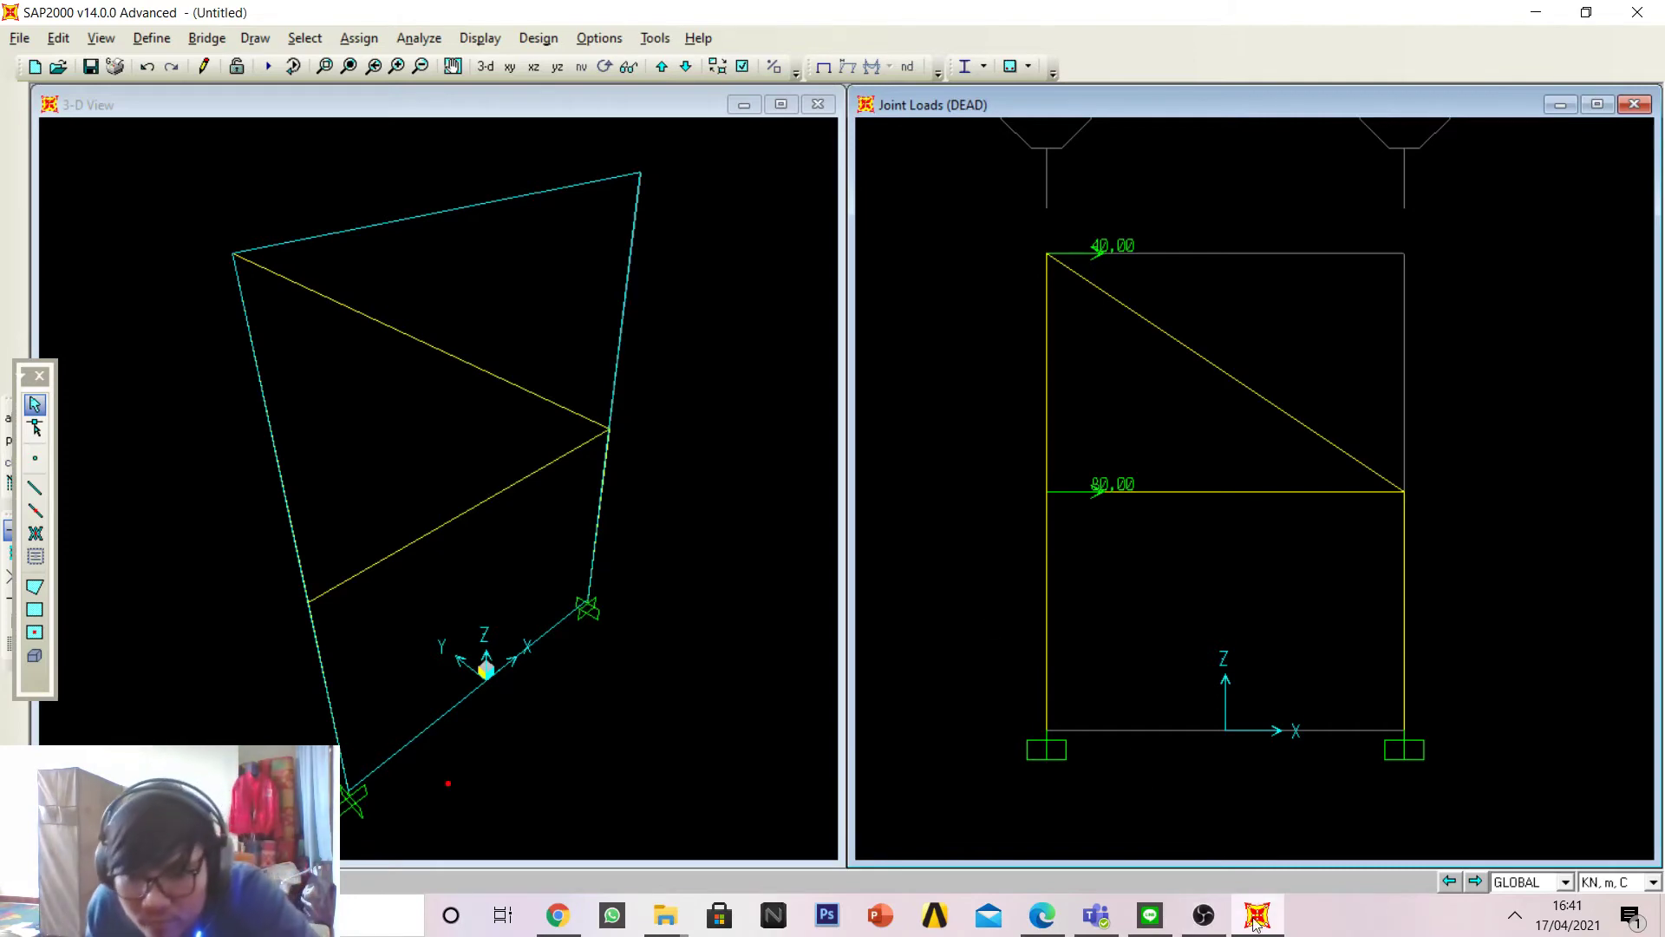
Step: Check the sloping member's load in the textbook PDF, and open the frame distributed load assignment for that member in SAP2000
{"action": "left_click", "coordinate": [1041, 915]}
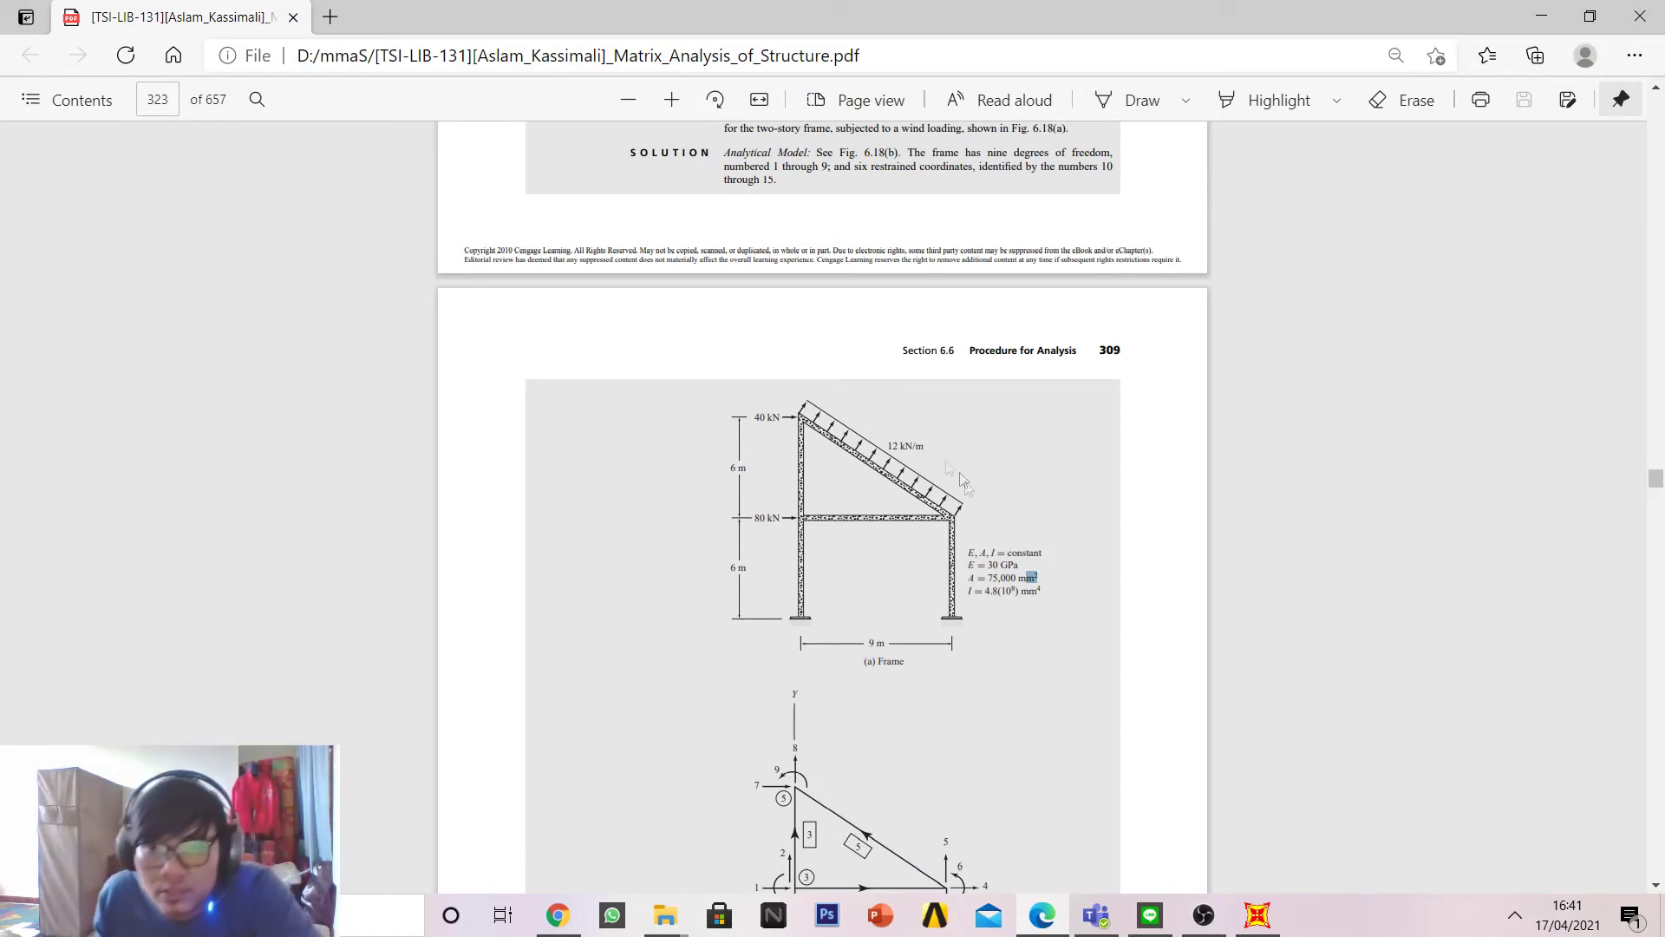
{"action": "left_click", "coordinate": [1257, 913]}
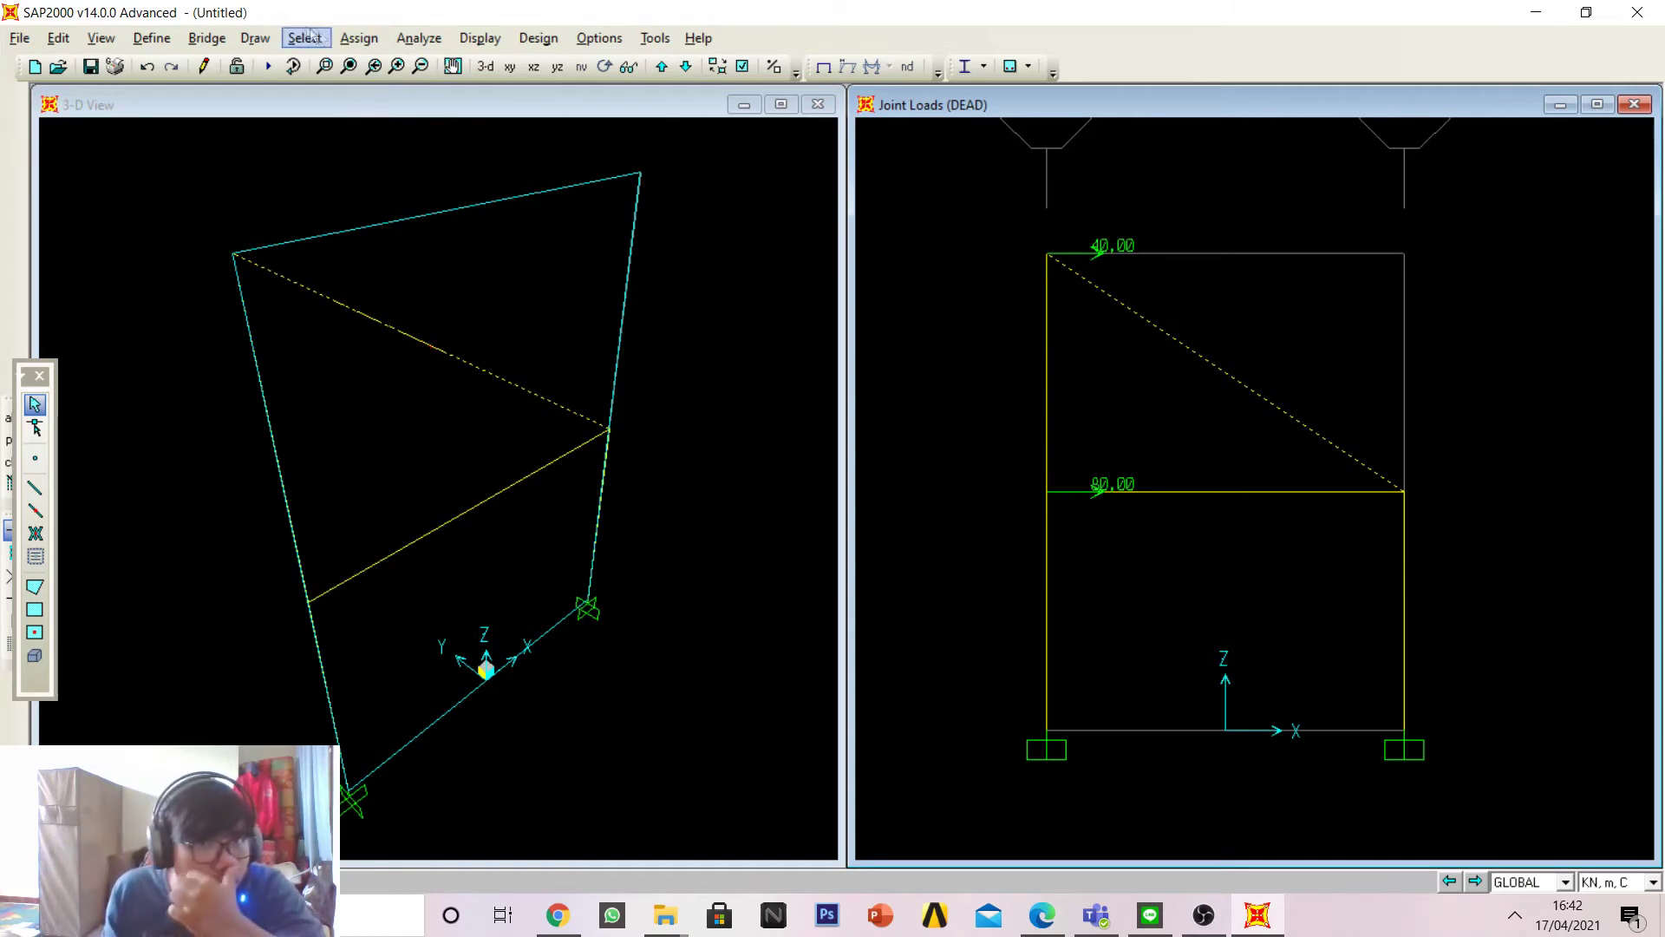
{"action": "left_click", "coordinate": [370, 41]}
{"action": "mouse_move", "coordinate": [477, 93]}
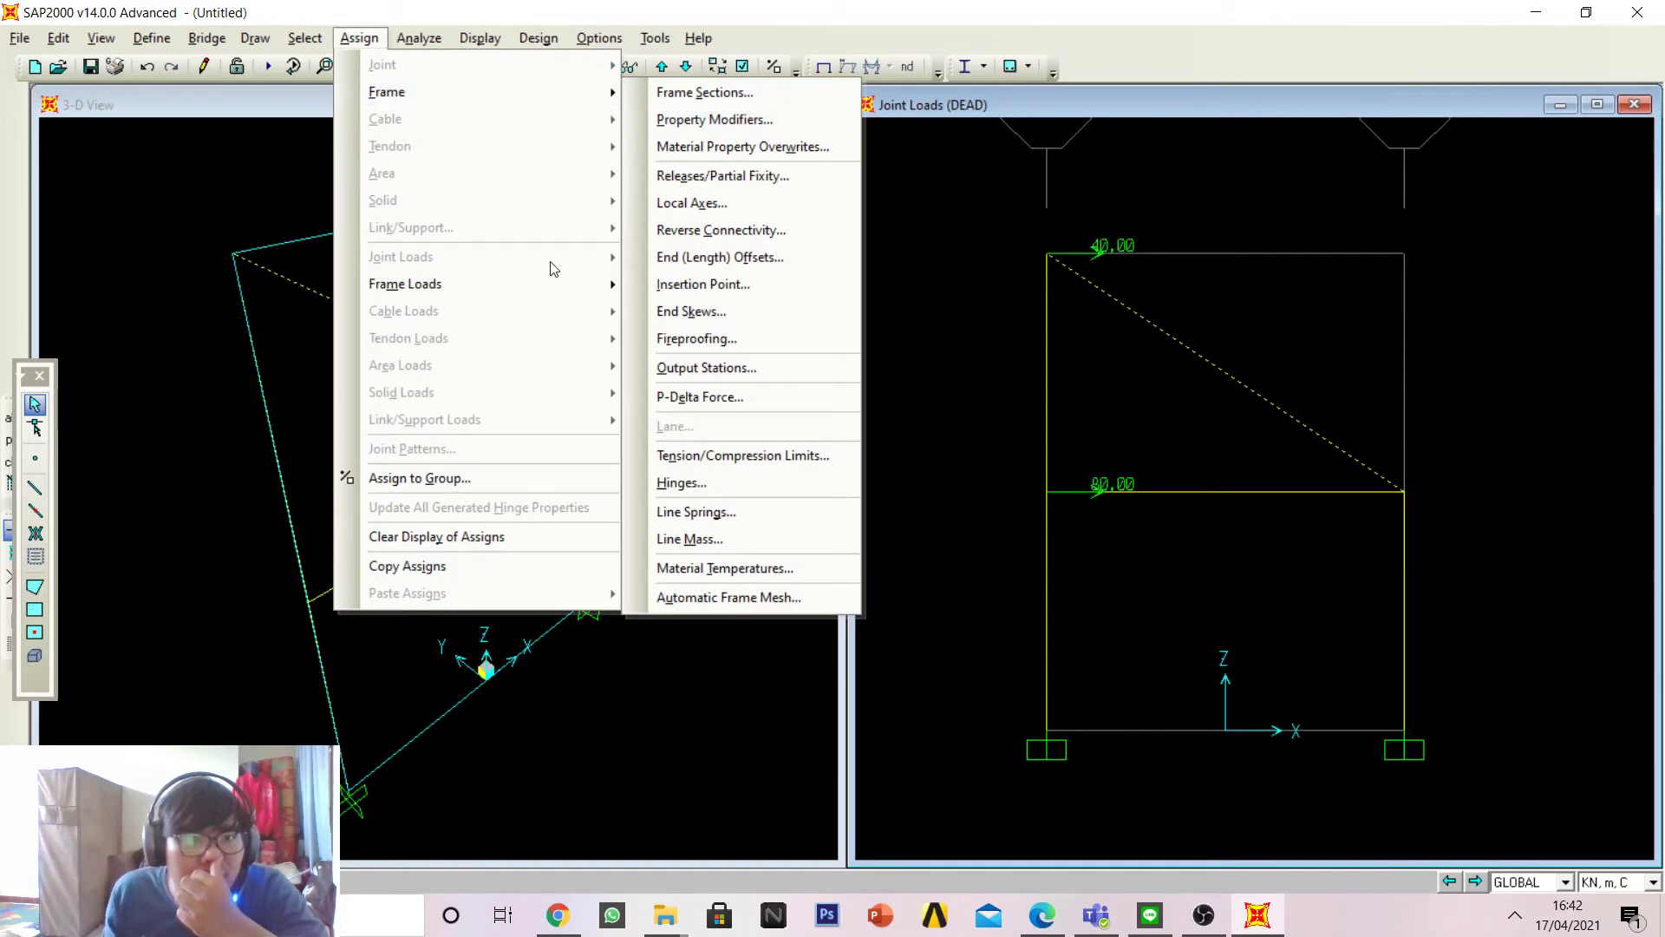
{"action": "mouse_move", "coordinate": [530, 284]}
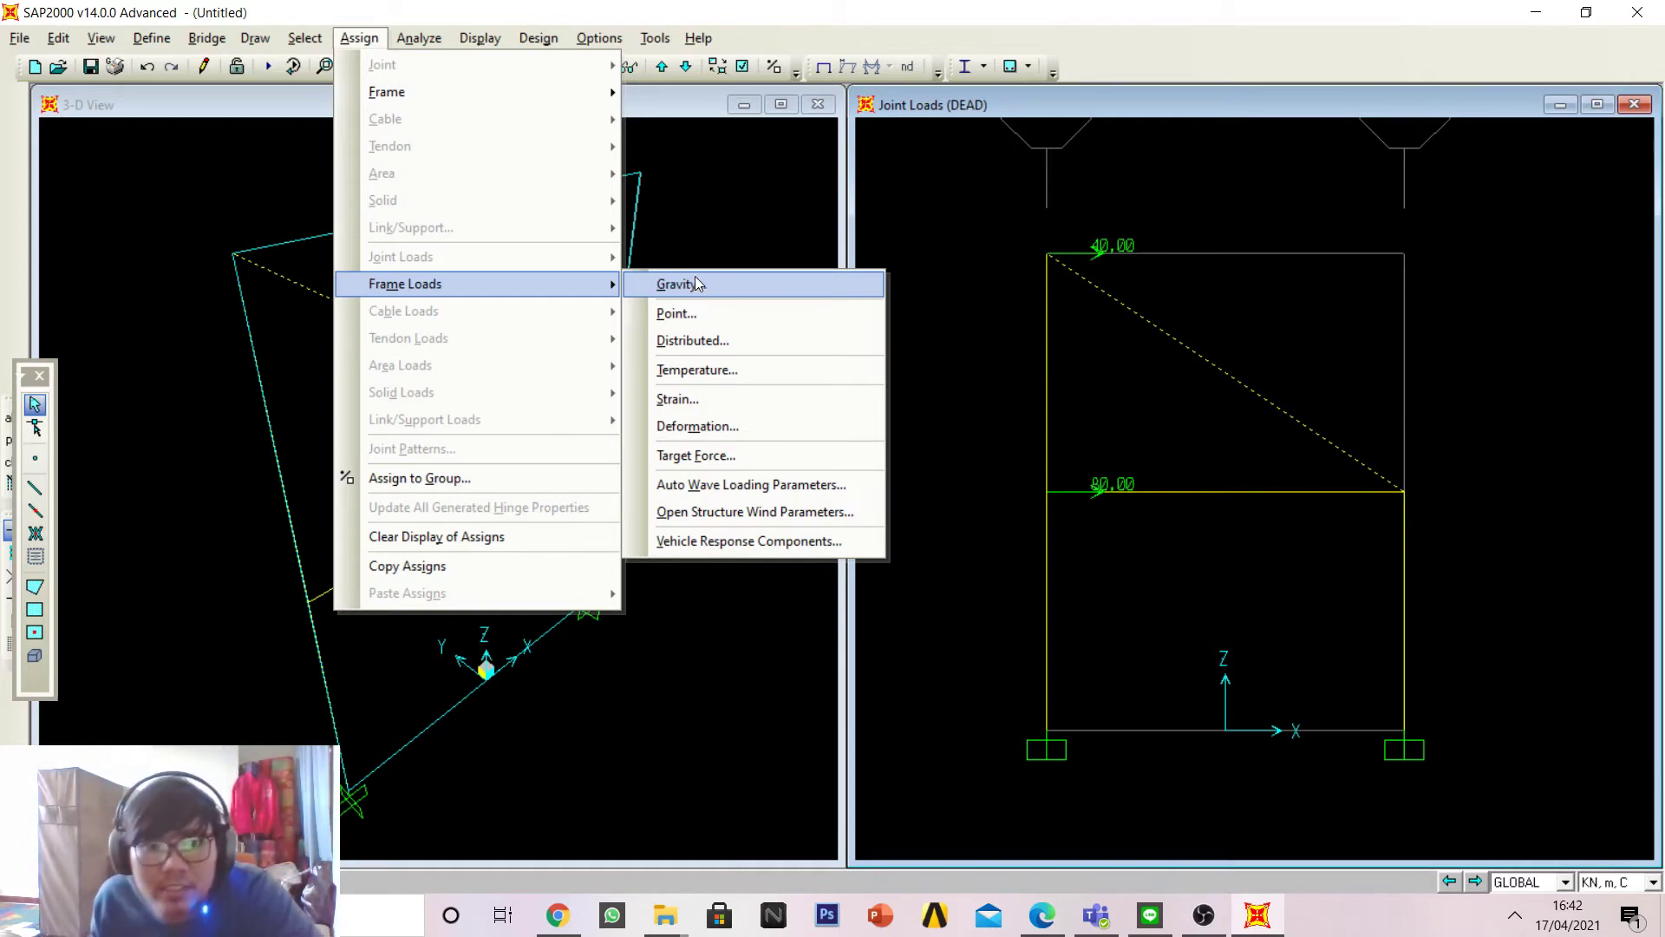
{"action": "left_click", "coordinate": [716, 340]}
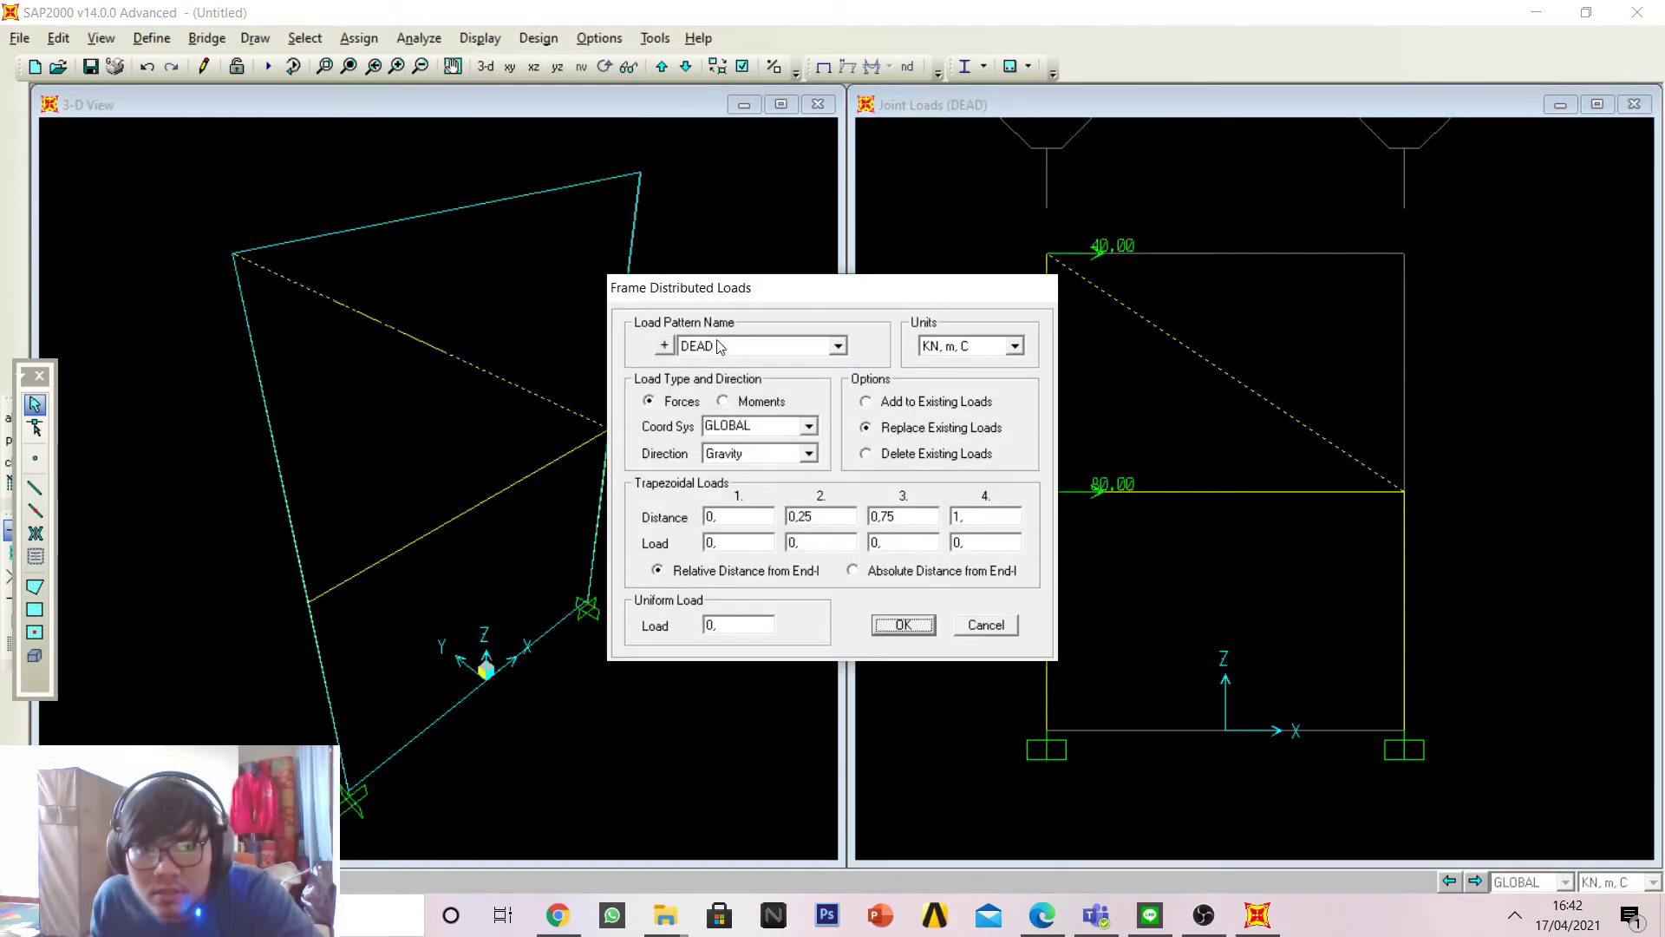
{"action": "left_click_drag", "start_coordinate": [851, 298], "coordinate": [543, 282]}
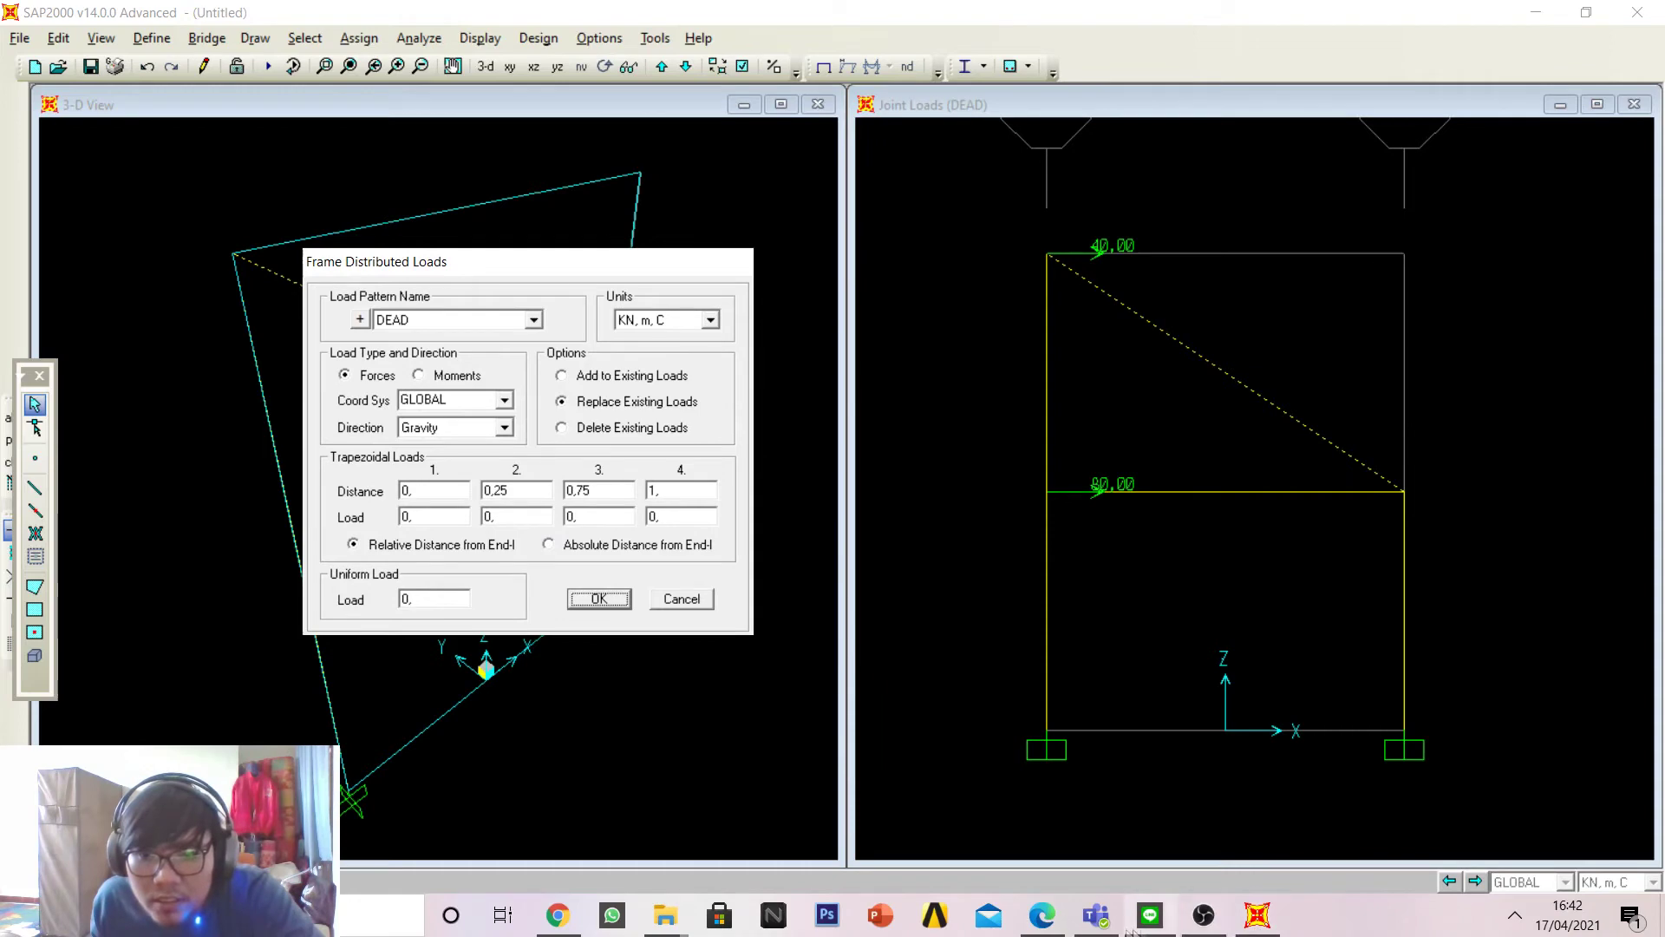
Step: Recheck the load figure in the textbook PDF, and set the second, third and fourth trapezoidal load distances to 0 in SAP2000
{"action": "left_click", "coordinate": [1042, 915]}
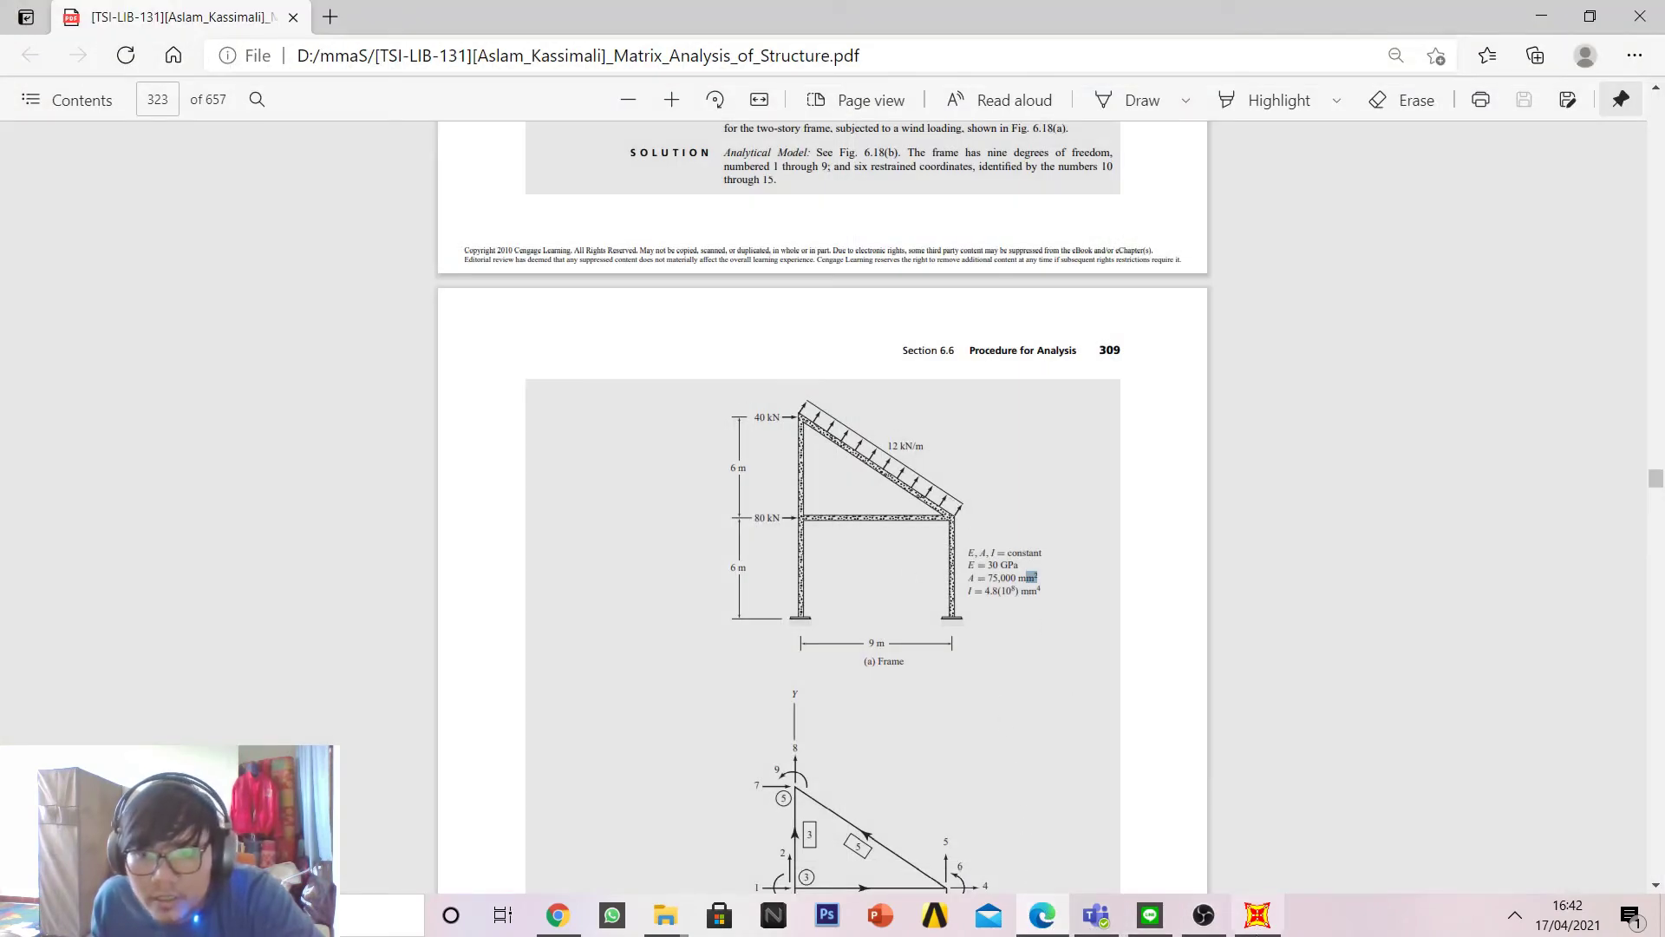
{"action": "left_click", "coordinate": [1254, 921]}
{"action": "left_click", "coordinate": [498, 490]}
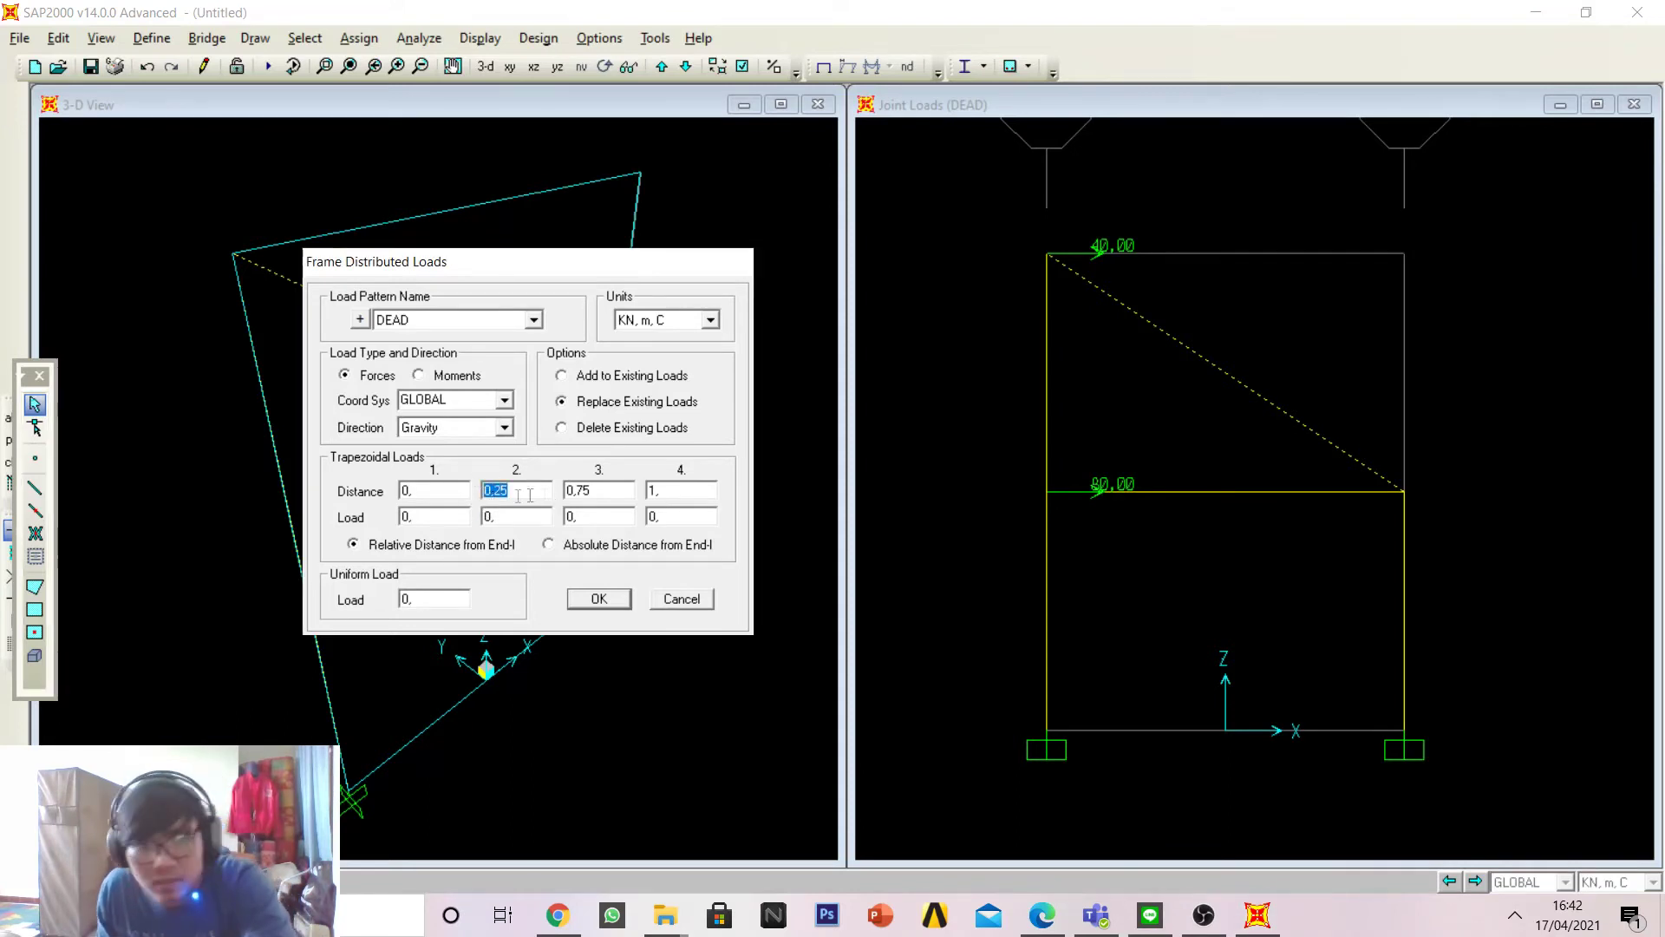
{"action": "type", "text": "0"}
{"action": "key", "text": "Tab"}
{"action": "key", "text": "BackSpace"}
{"action": "type", "text": "0"}
{"action": "key", "text": "Tab"}
{"action": "key", "text": "BackSpace"}
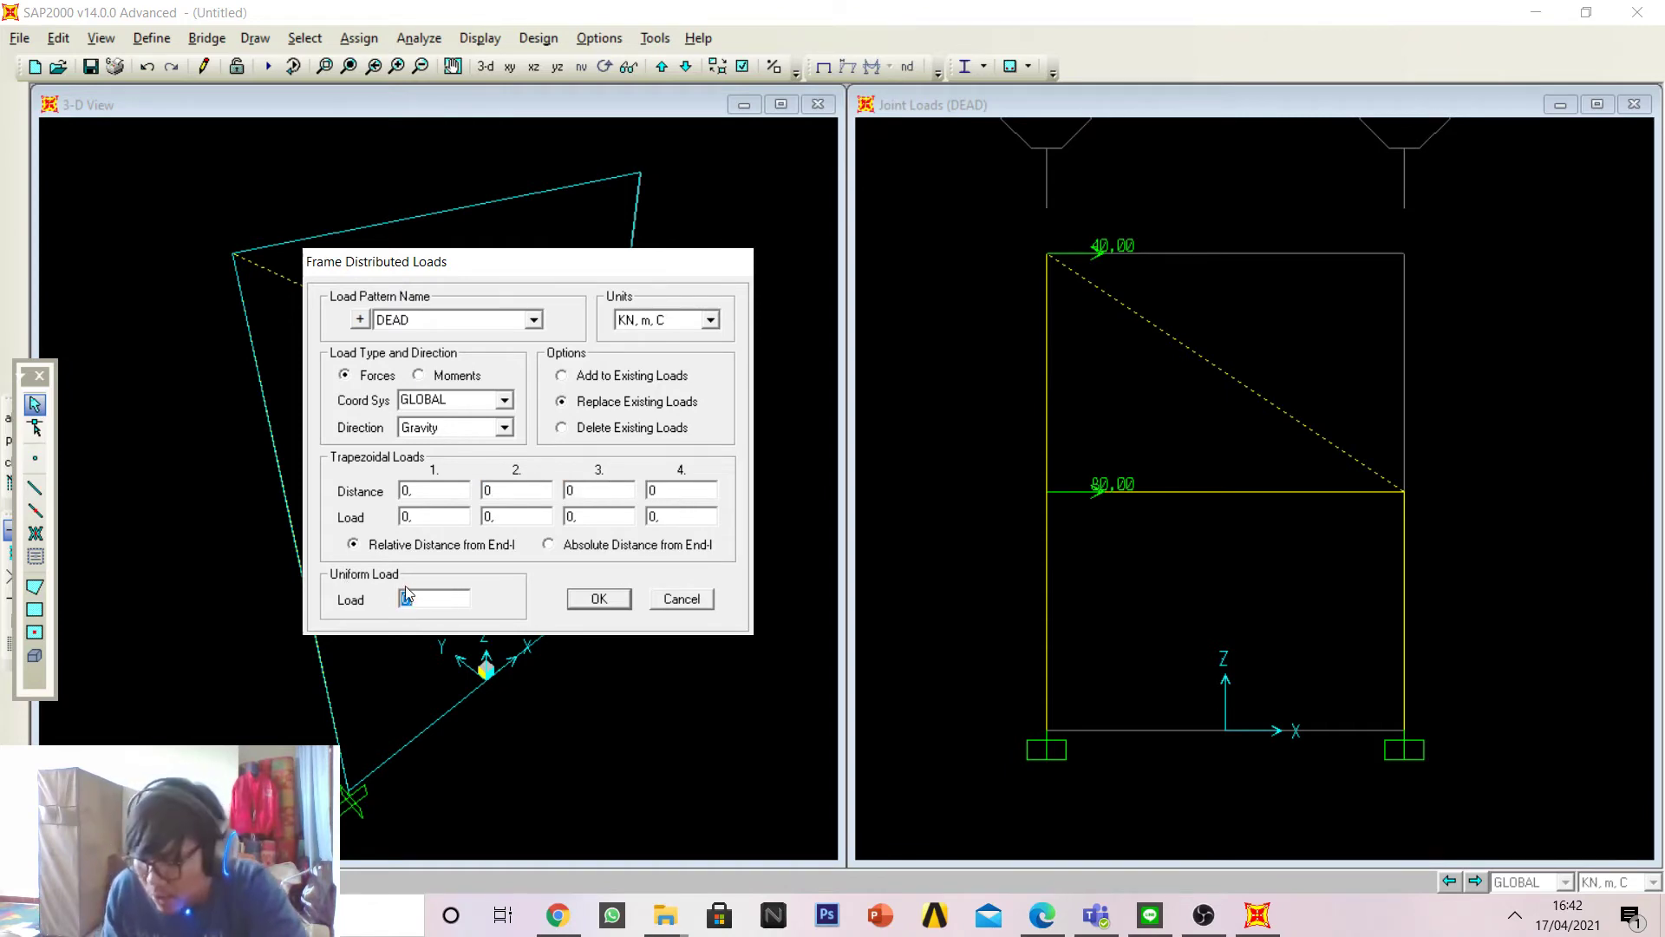
Step: Set the sloping member's uniform load to 12 kN/m, adding it to existing loads
{"action": "left_click", "coordinate": [1043, 918]}
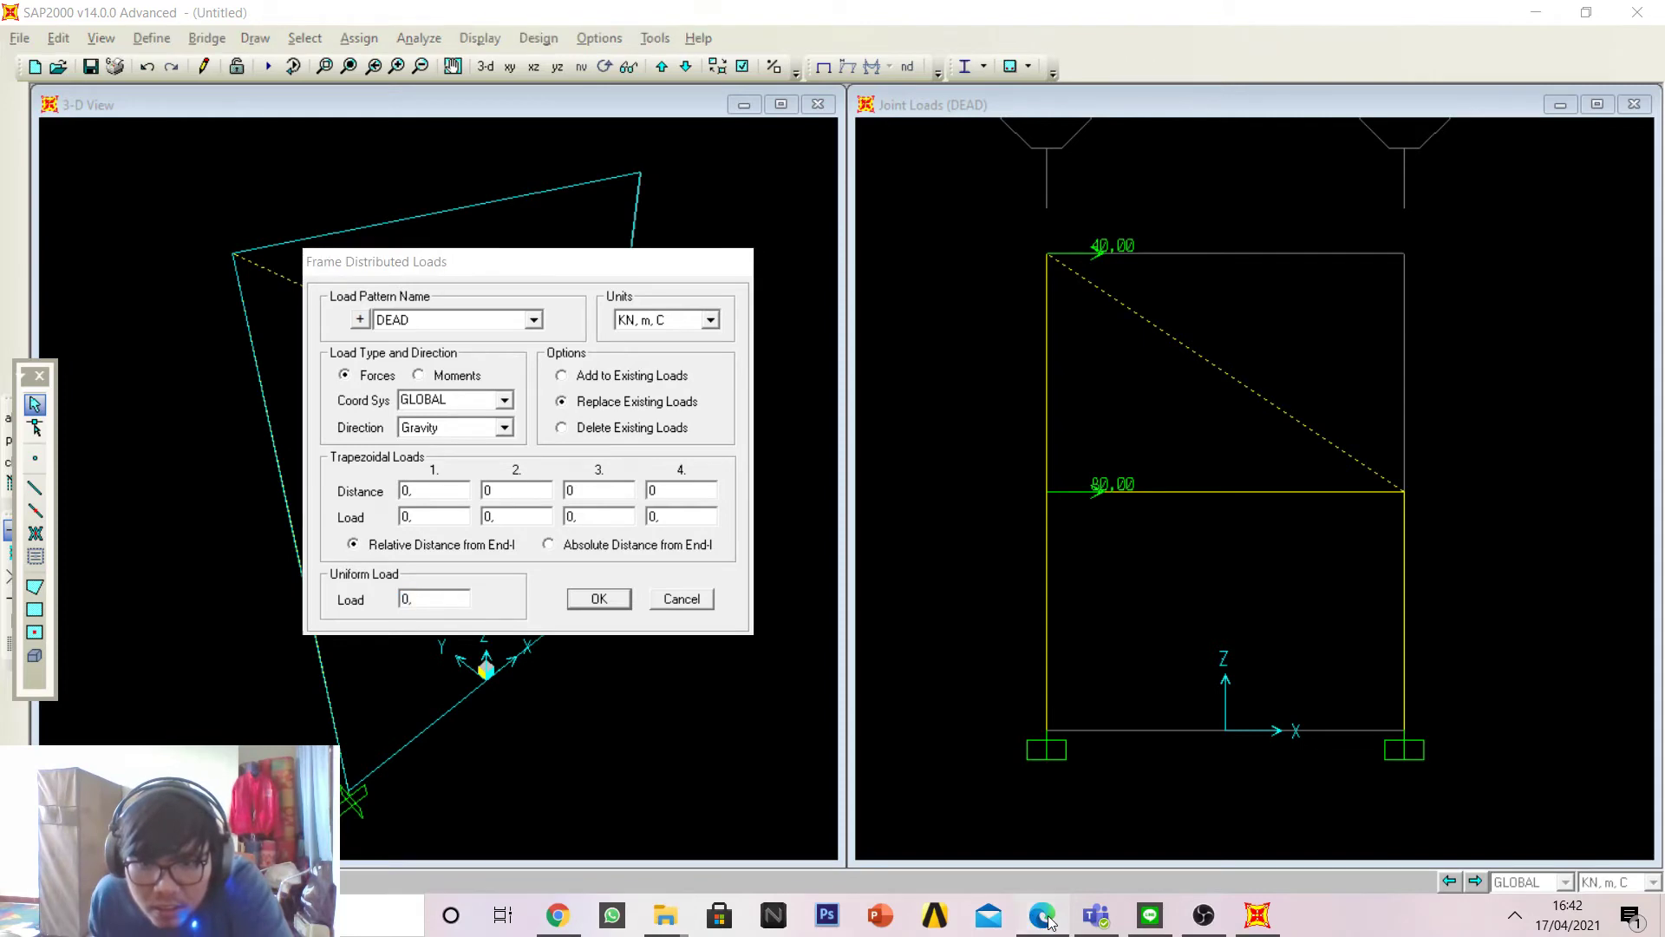
{"action": "left_click", "coordinate": [1043, 918]}
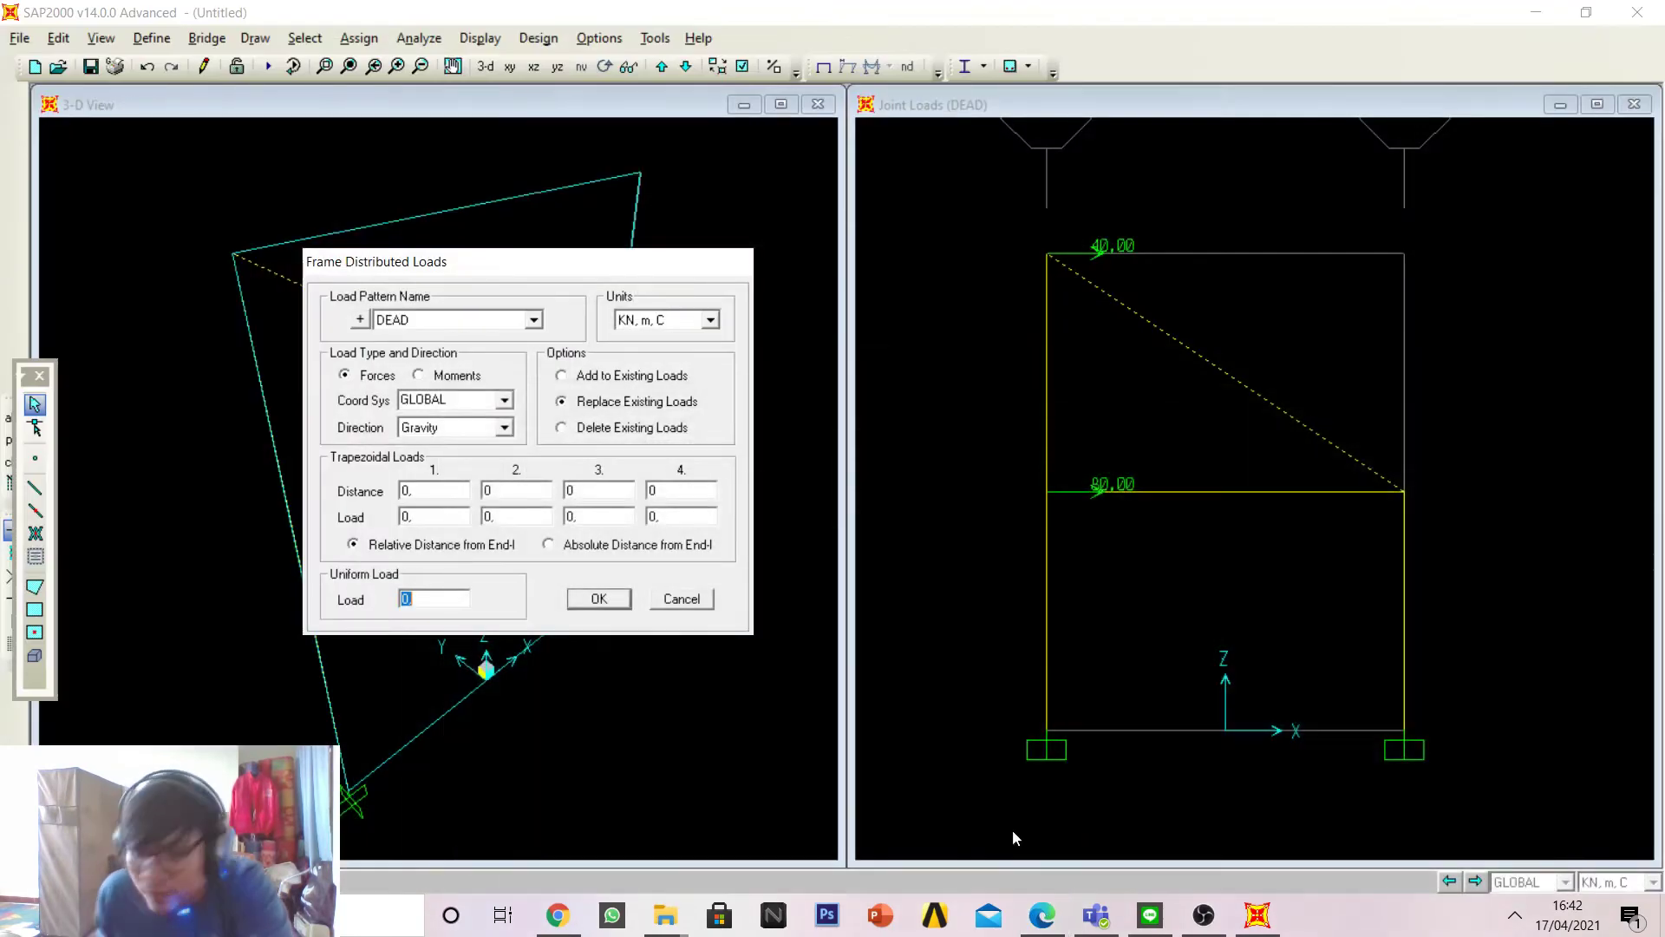
{"action": "type", "text": "12"}
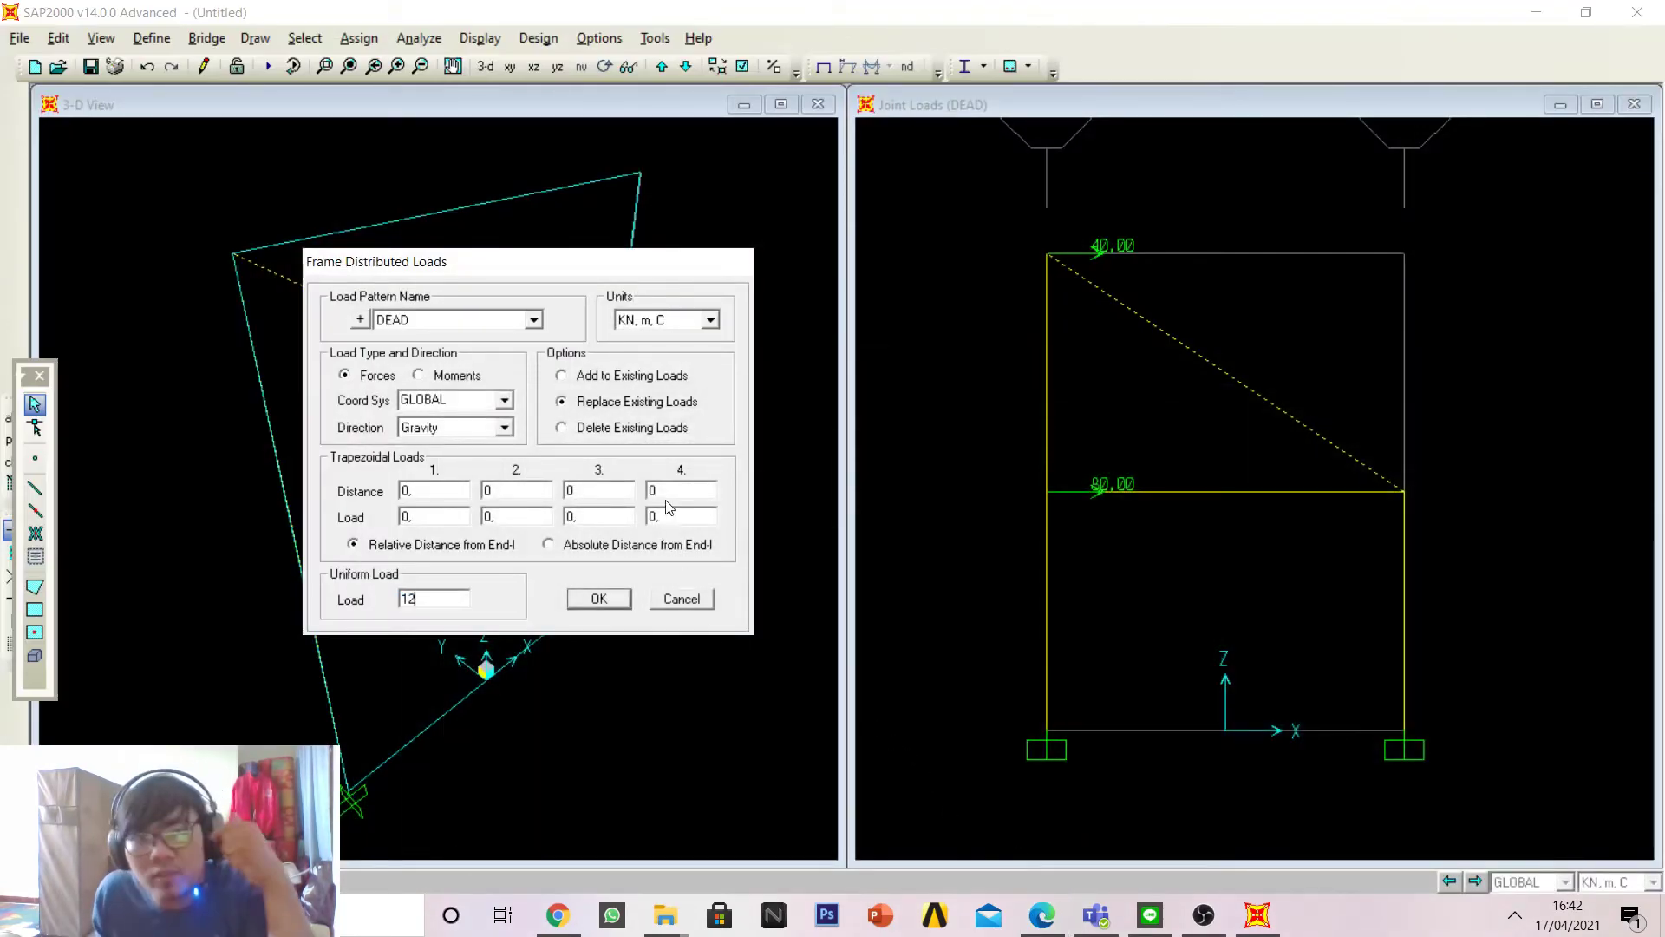
{"action": "left_click", "coordinate": [561, 375]}
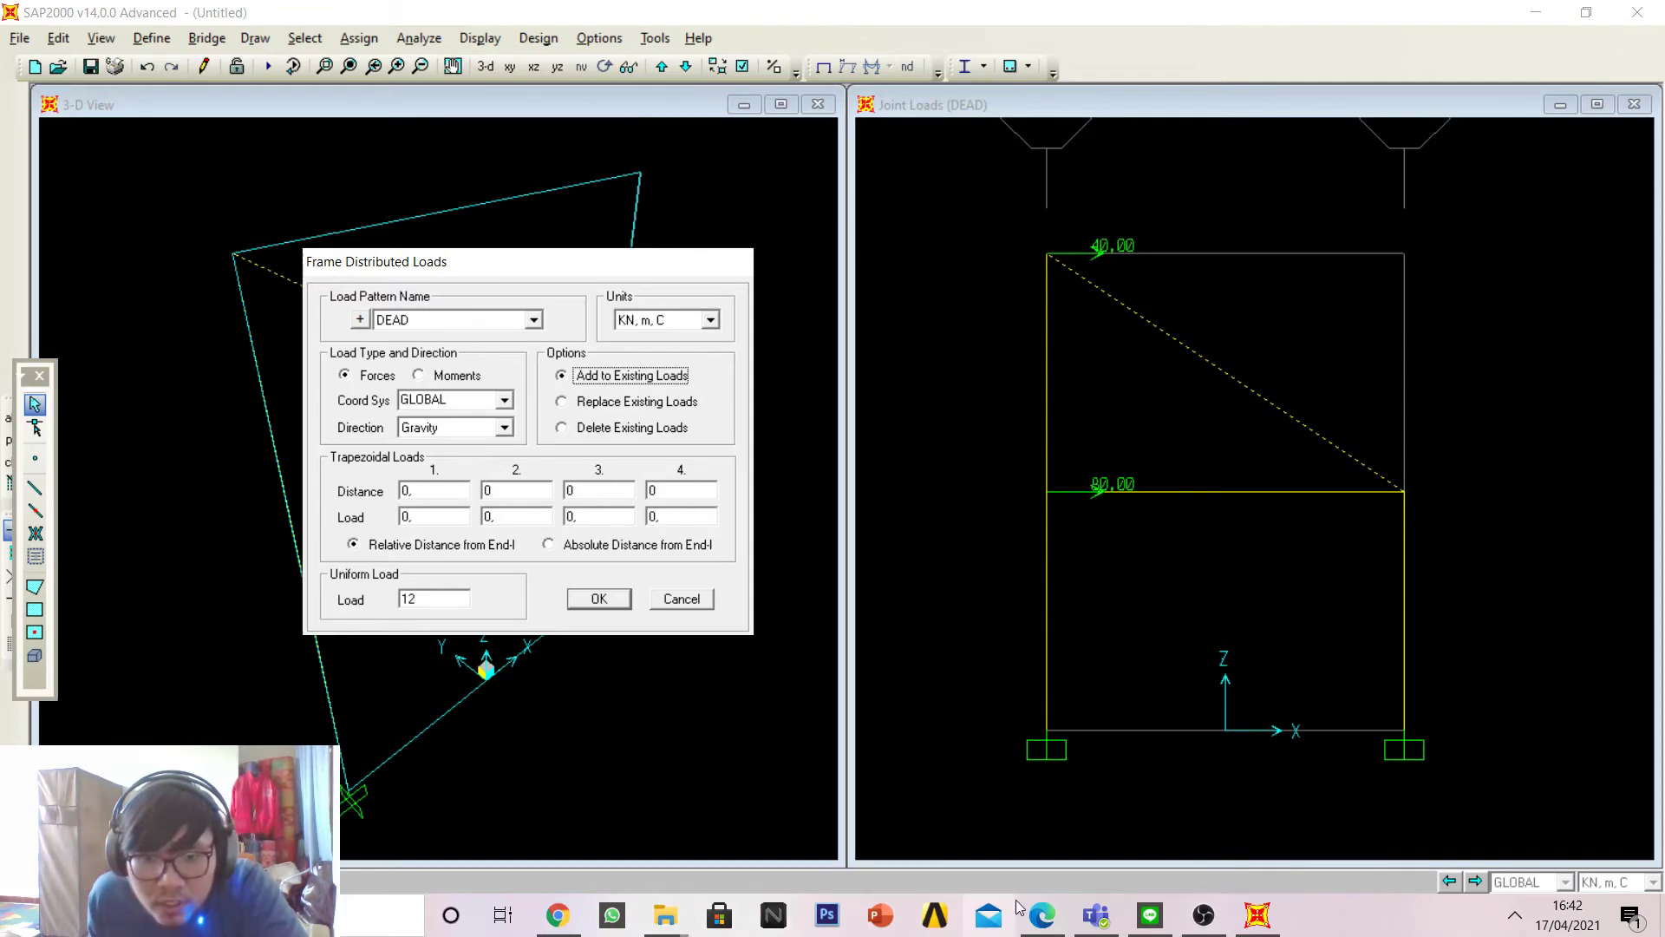
Step: Check the load direction in the textbook PDF, and assign the sloping member's distributed load in SAP2000 in the global Z direction
{"action": "left_click", "coordinate": [1040, 918]}
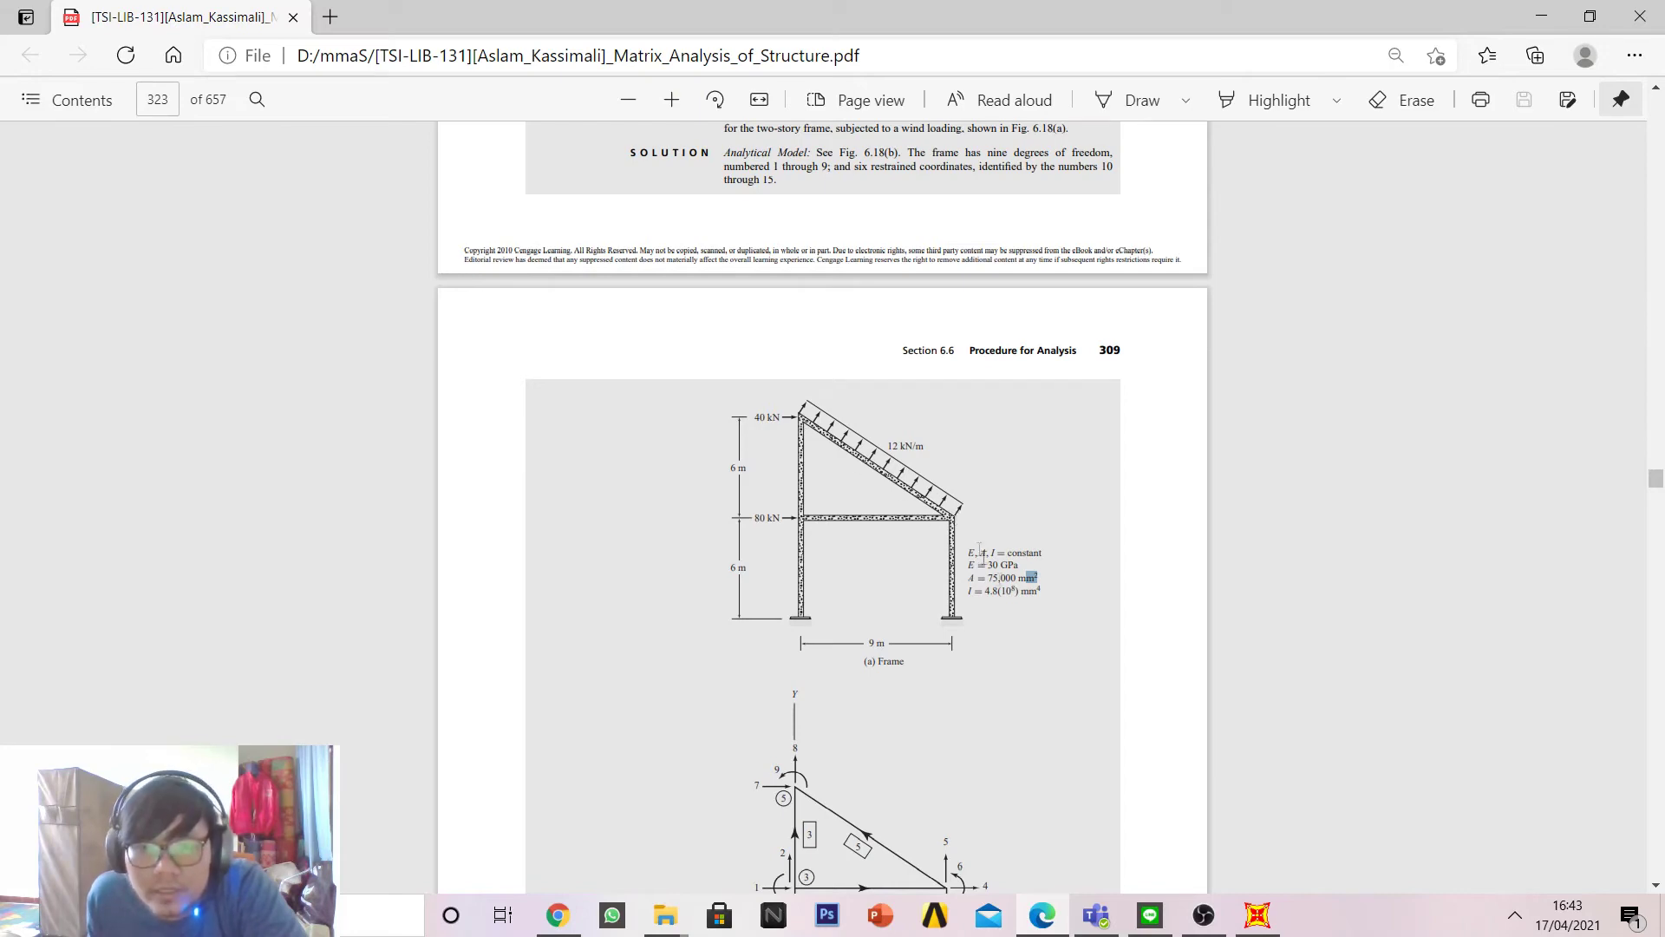
{"action": "left_click", "coordinate": [1260, 914]}
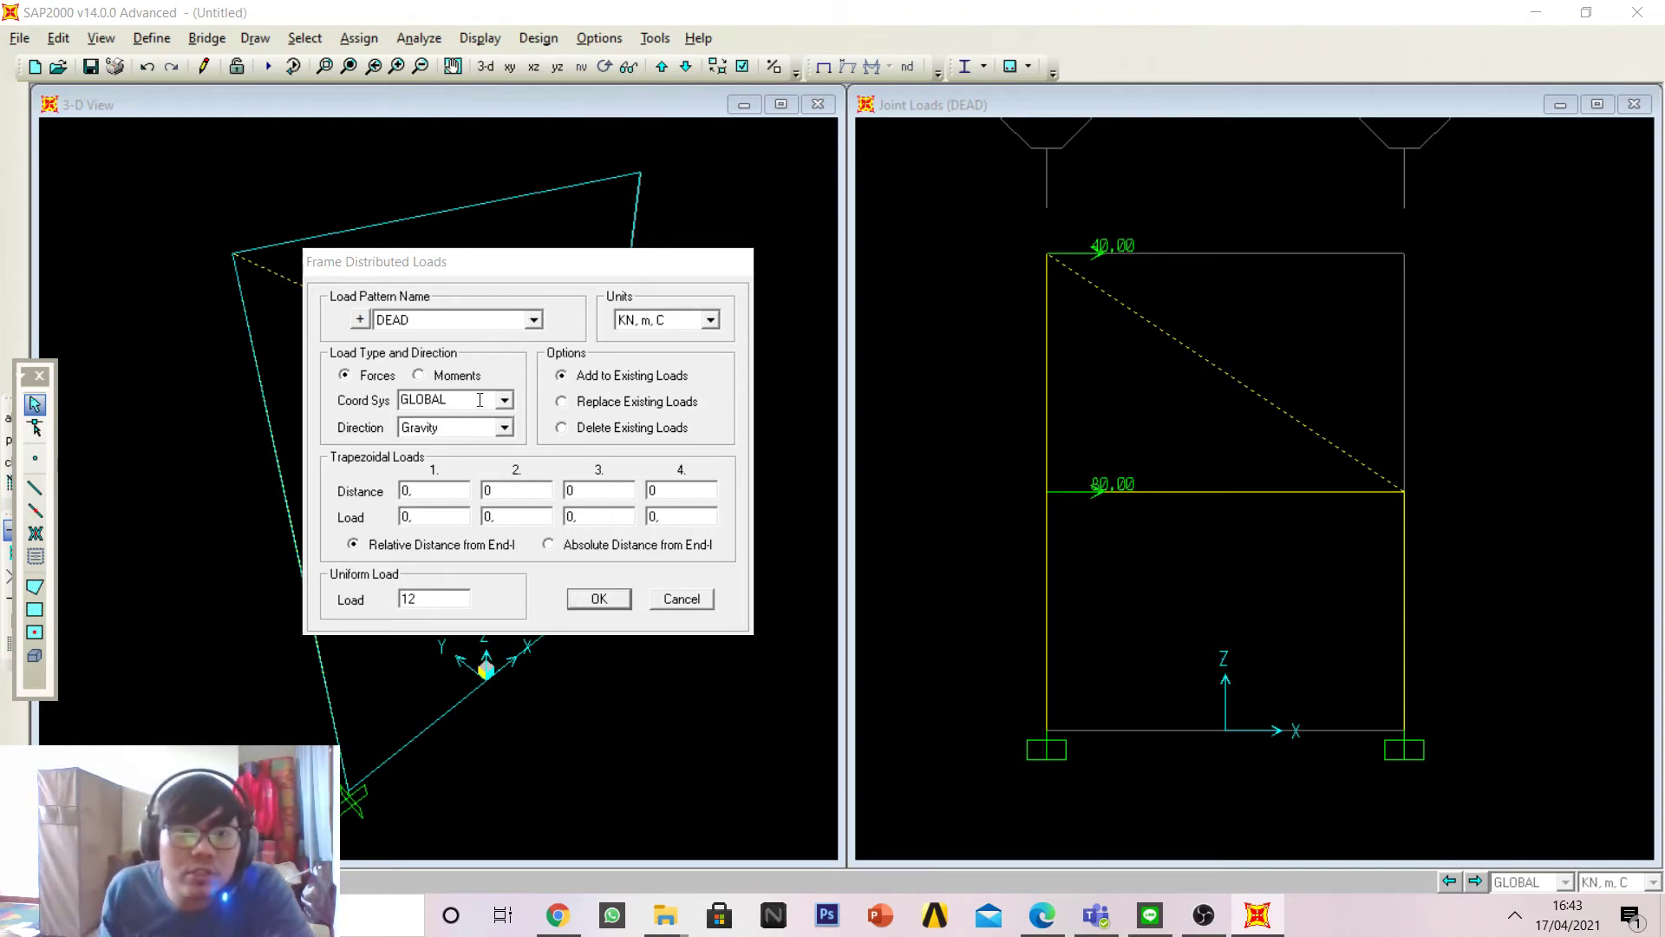
{"action": "left_click", "coordinate": [504, 427]}
{"action": "left_click", "coordinate": [504, 427]}
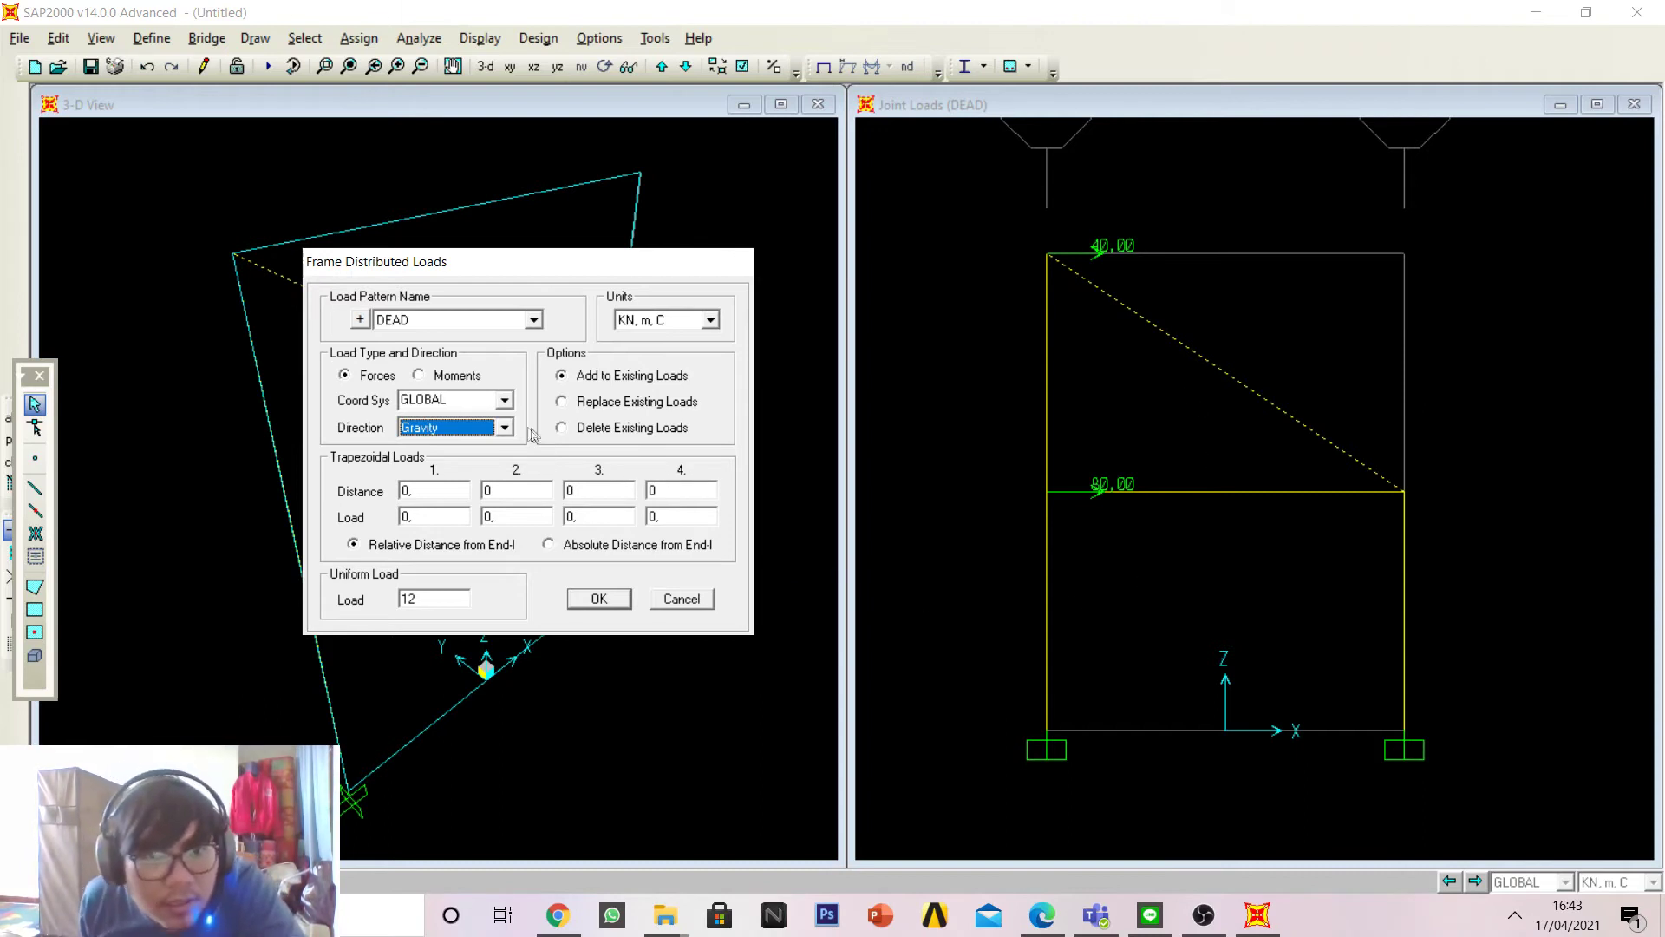
{"action": "left_click", "coordinate": [505, 428]}
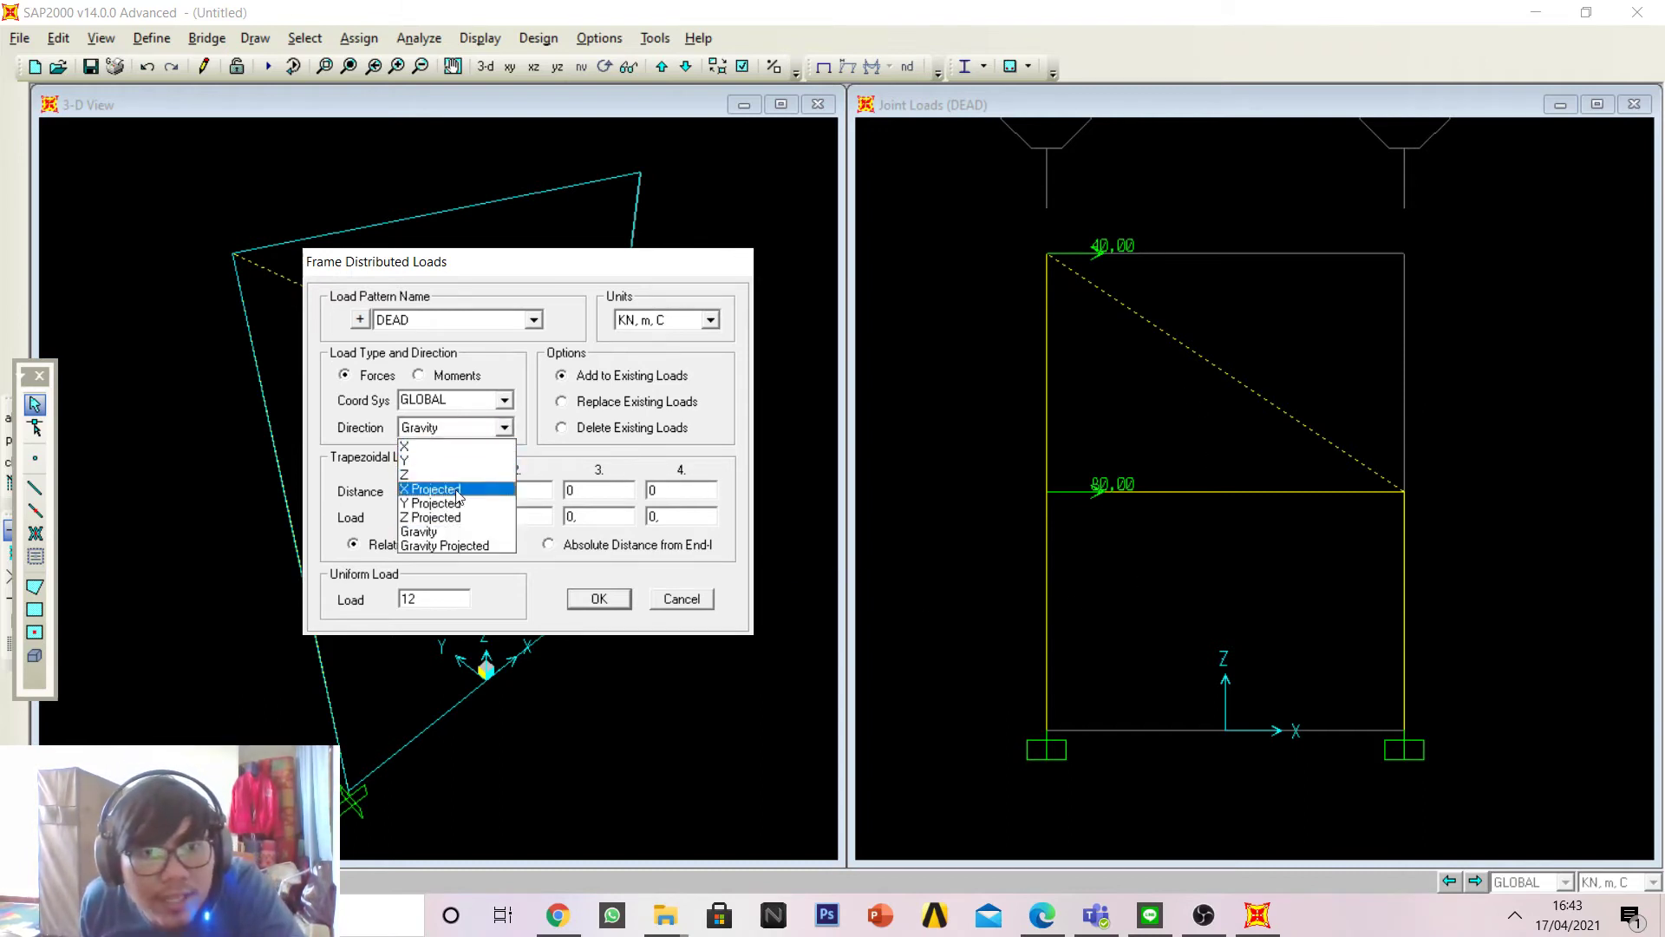
{"action": "left_click", "coordinate": [505, 427]}
{"action": "left_click", "coordinate": [504, 426]}
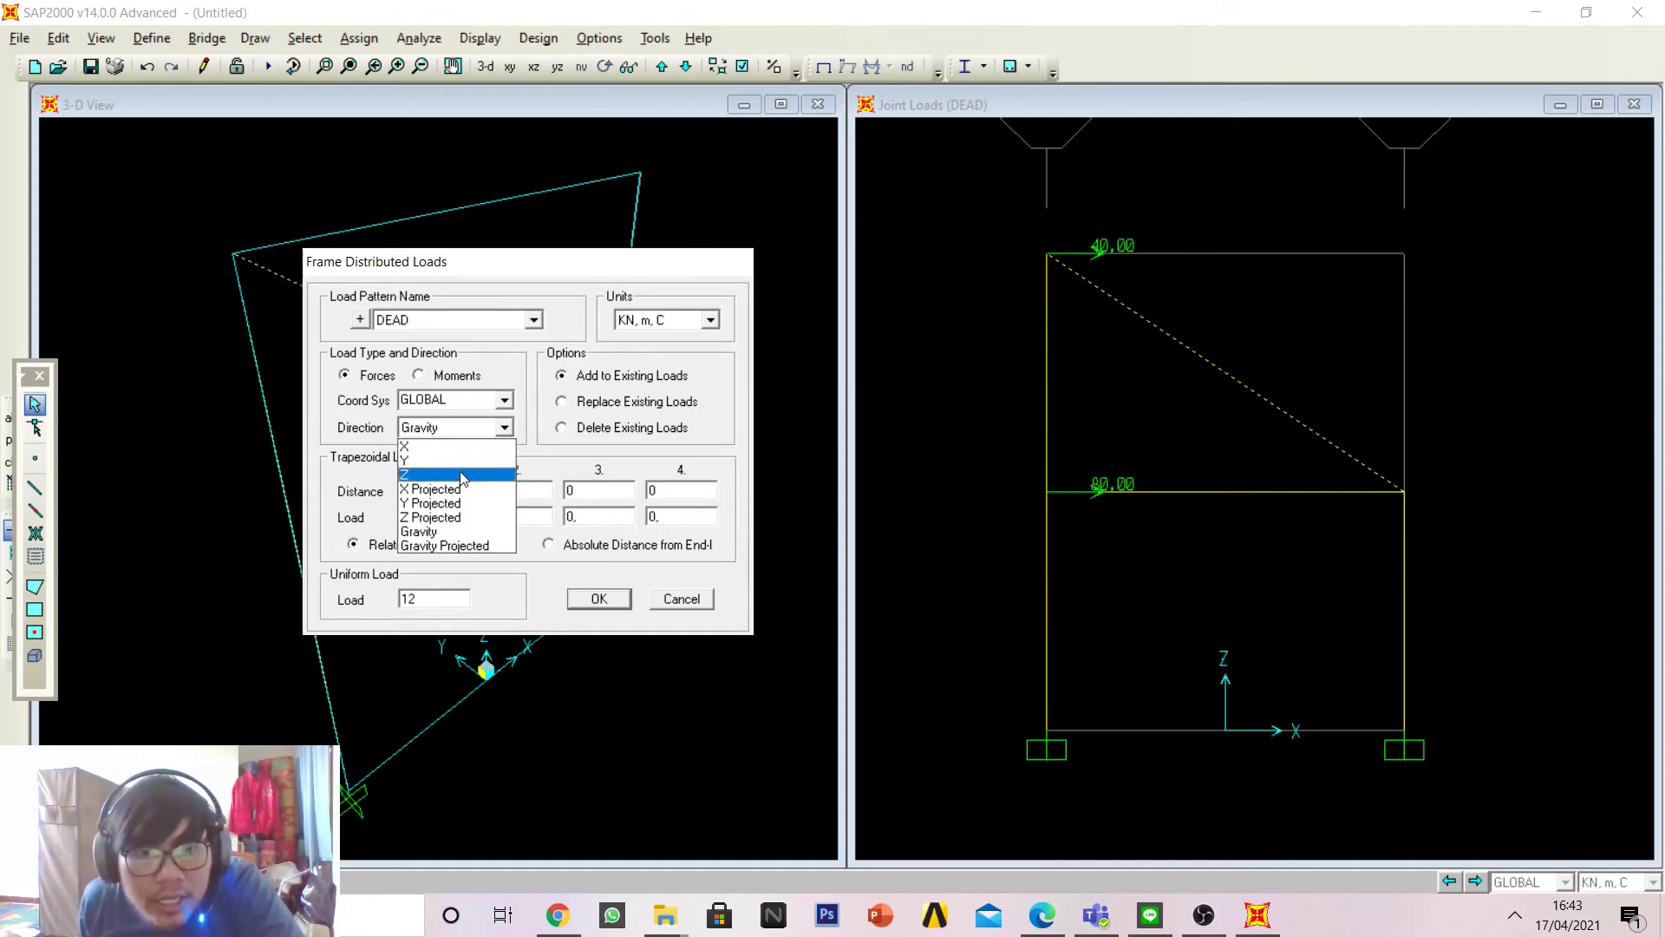
{"action": "left_click", "coordinate": [462, 474]}
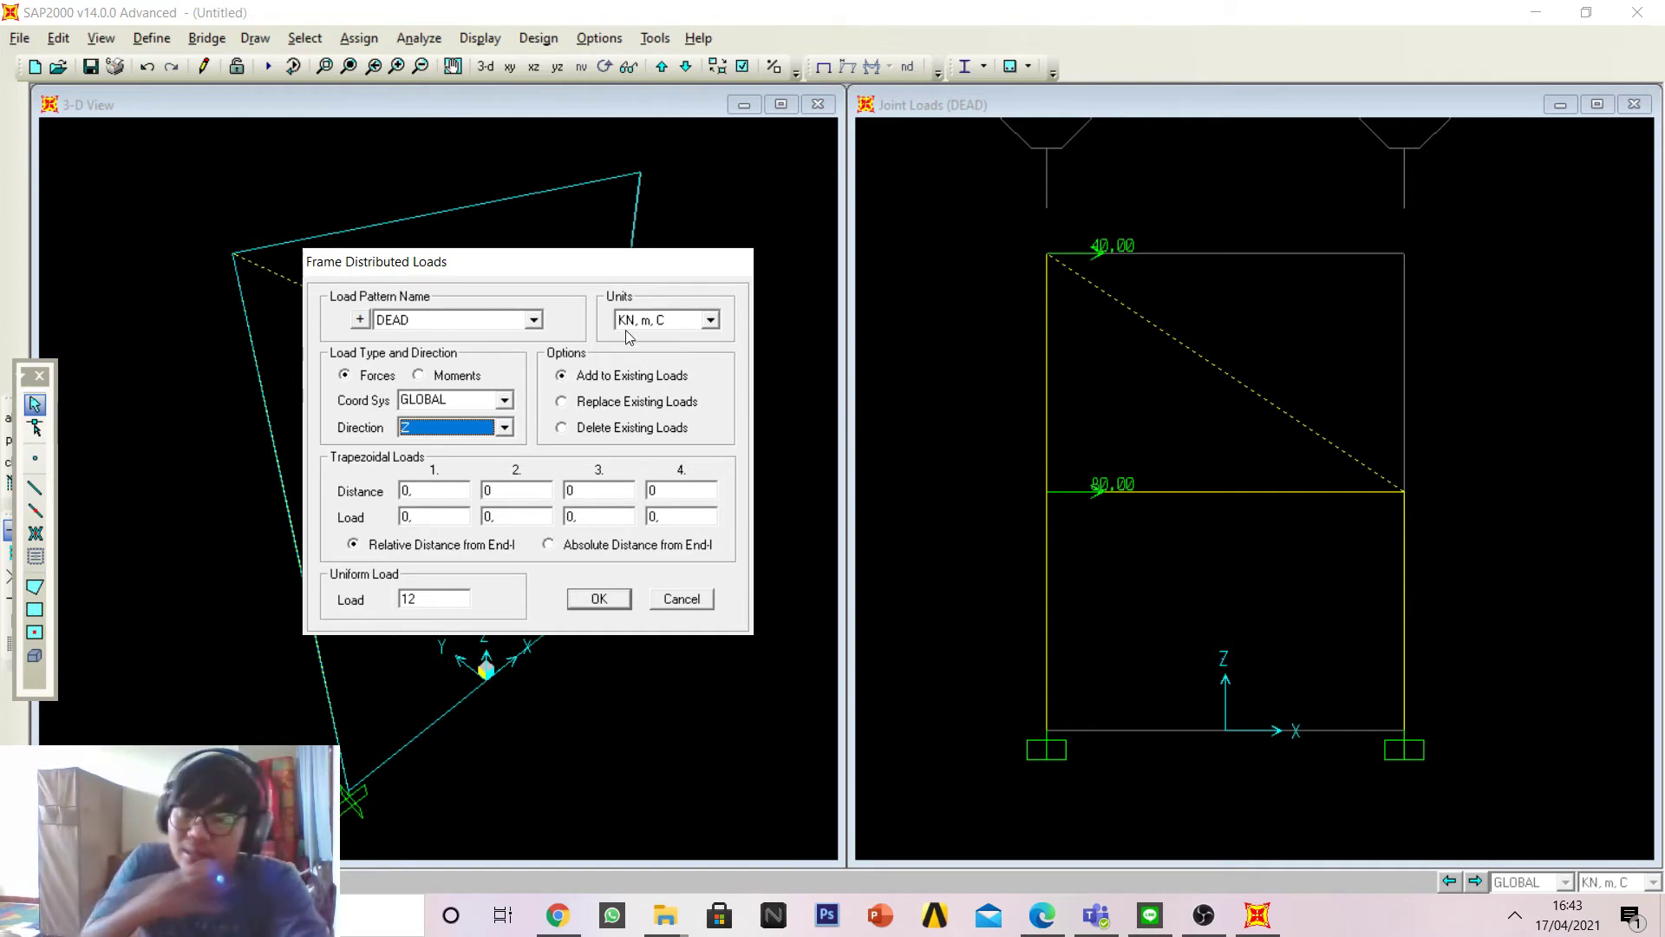
{"action": "left_click", "coordinate": [599, 599]}
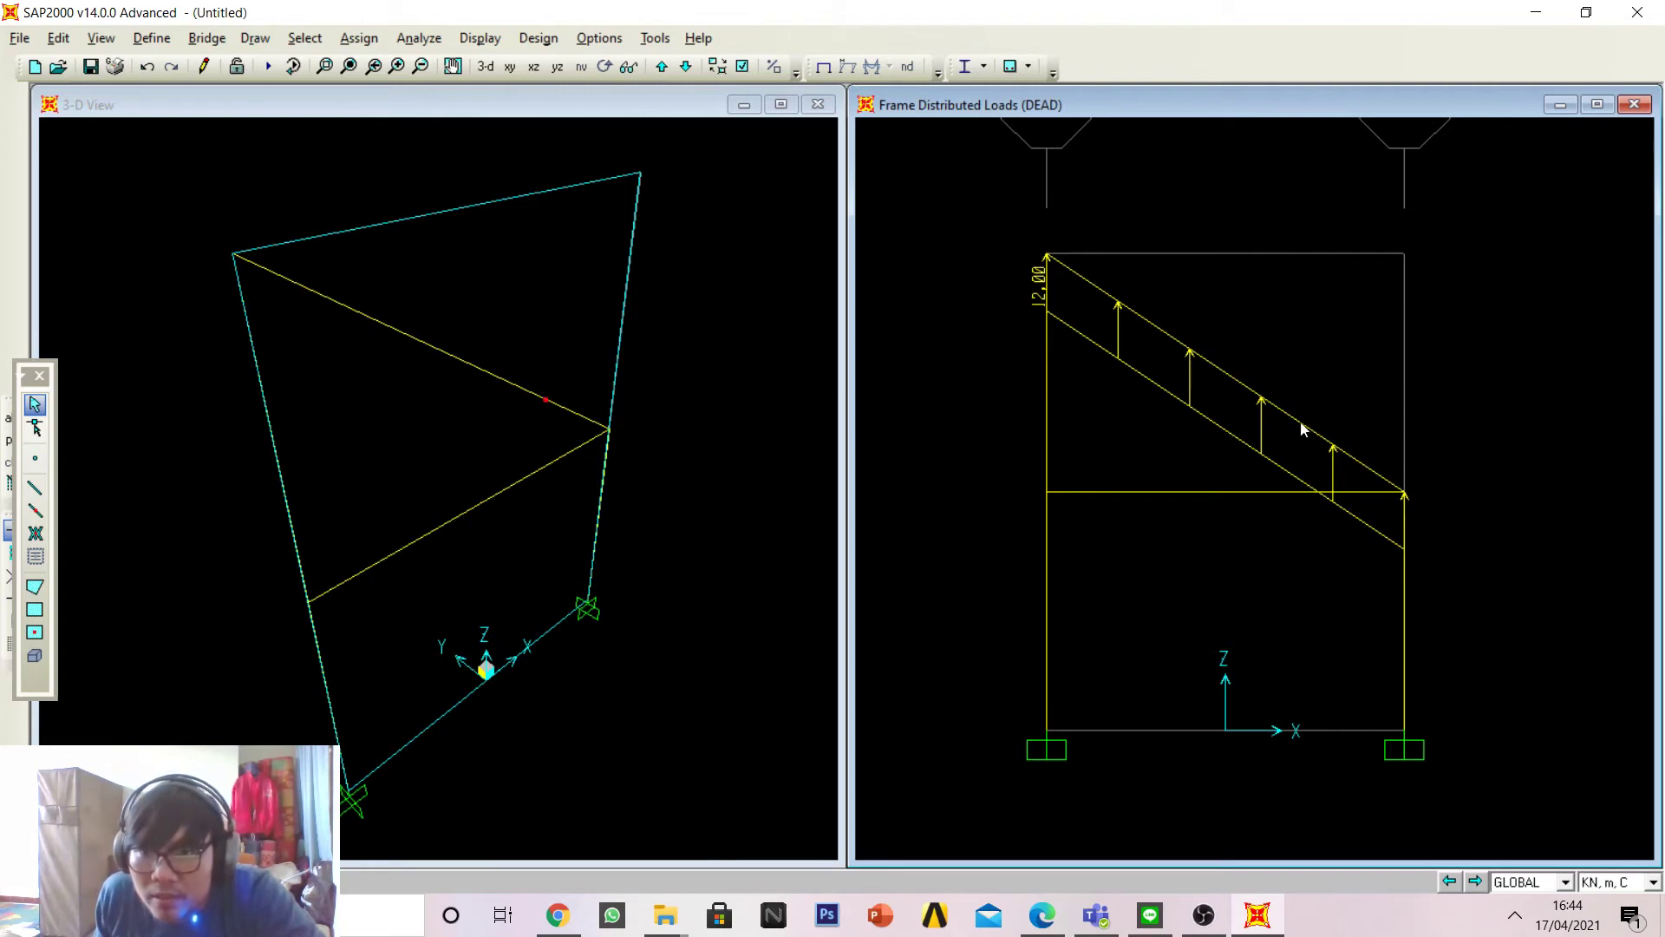
Step: Reopen the sloping member's distributed load assignment from its line information and change the coordinate system to Local
{"action": "right_click", "coordinate": [1155, 328]}
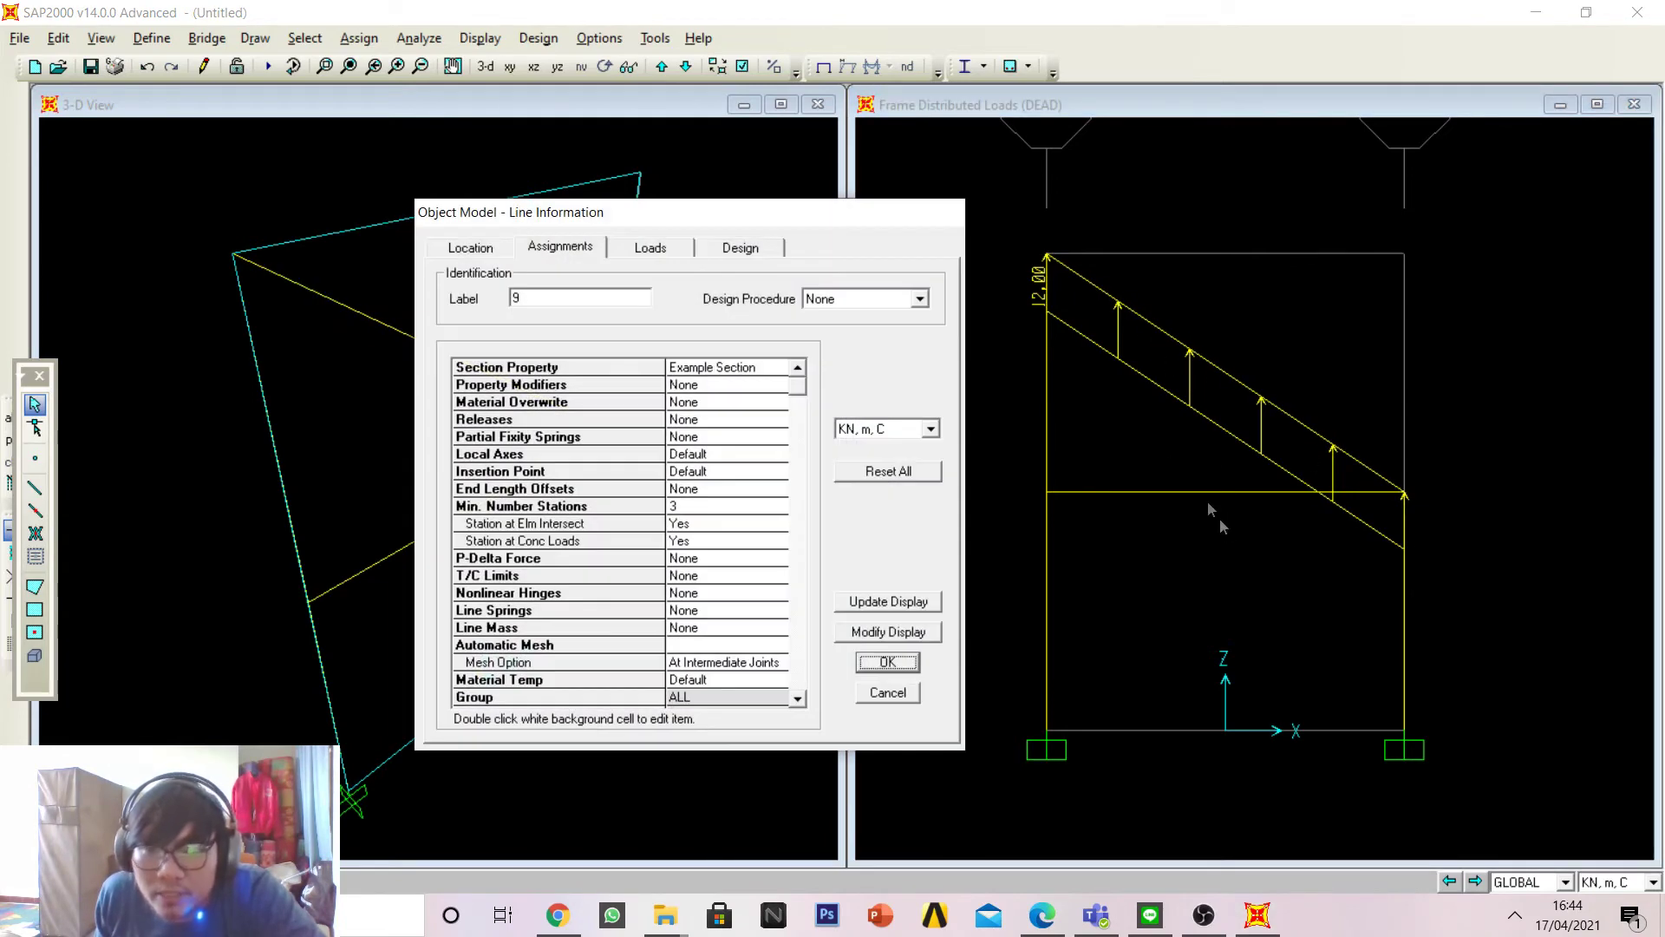
{"action": "left_click", "coordinate": [651, 249]}
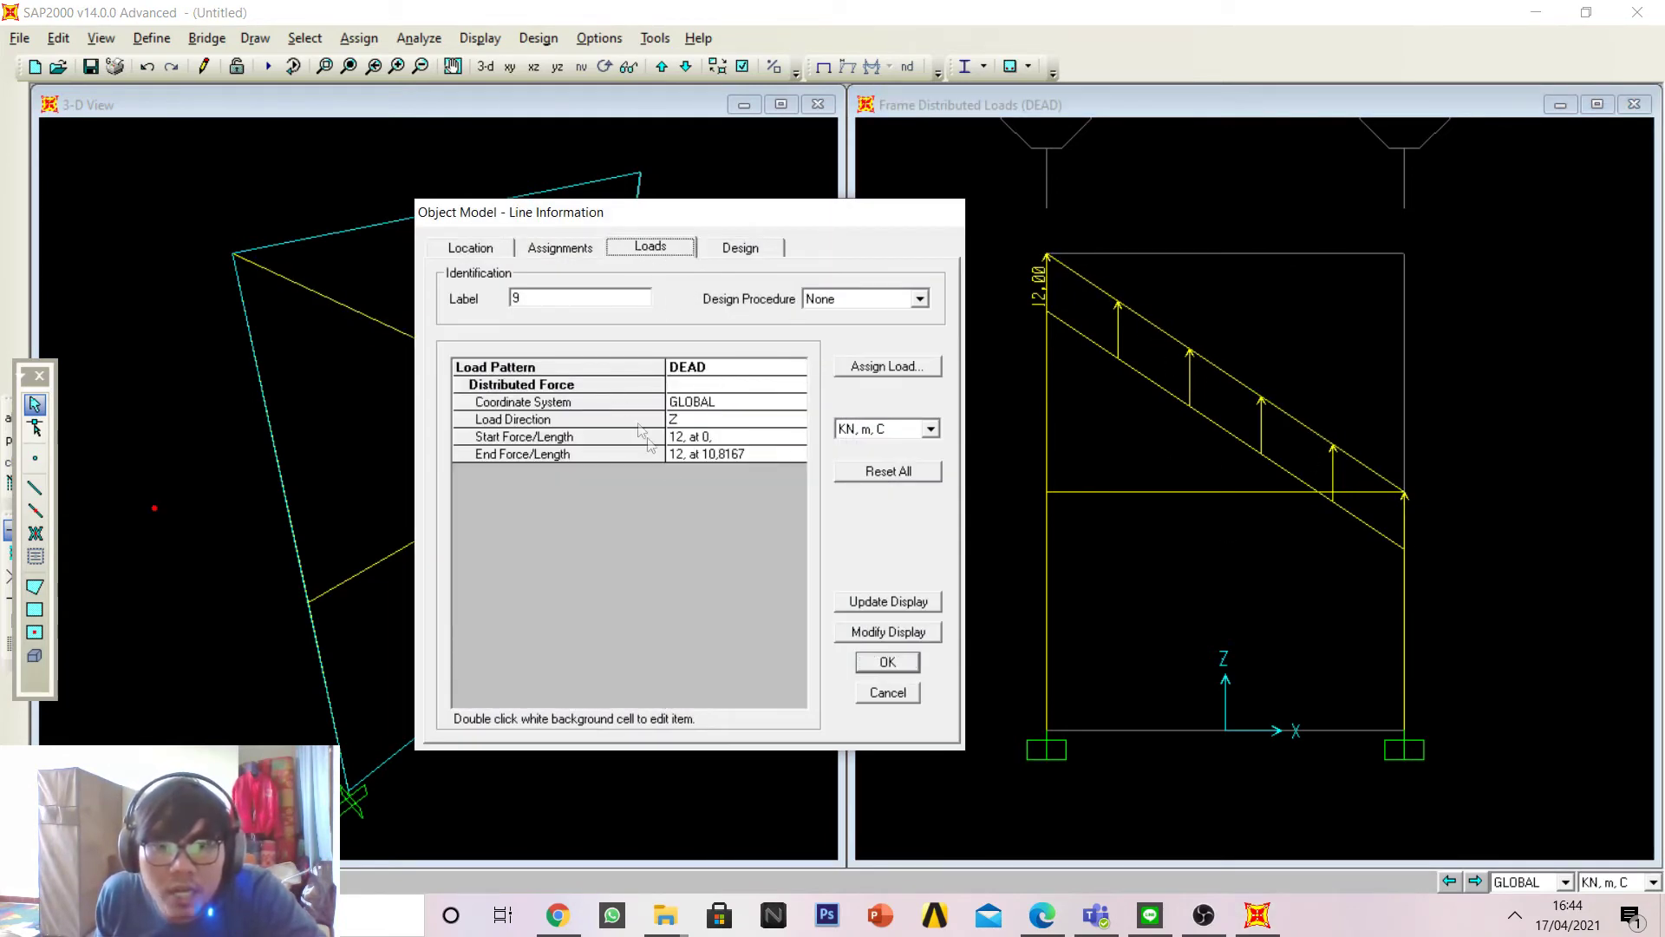
{"action": "left_click", "coordinate": [885, 368]}
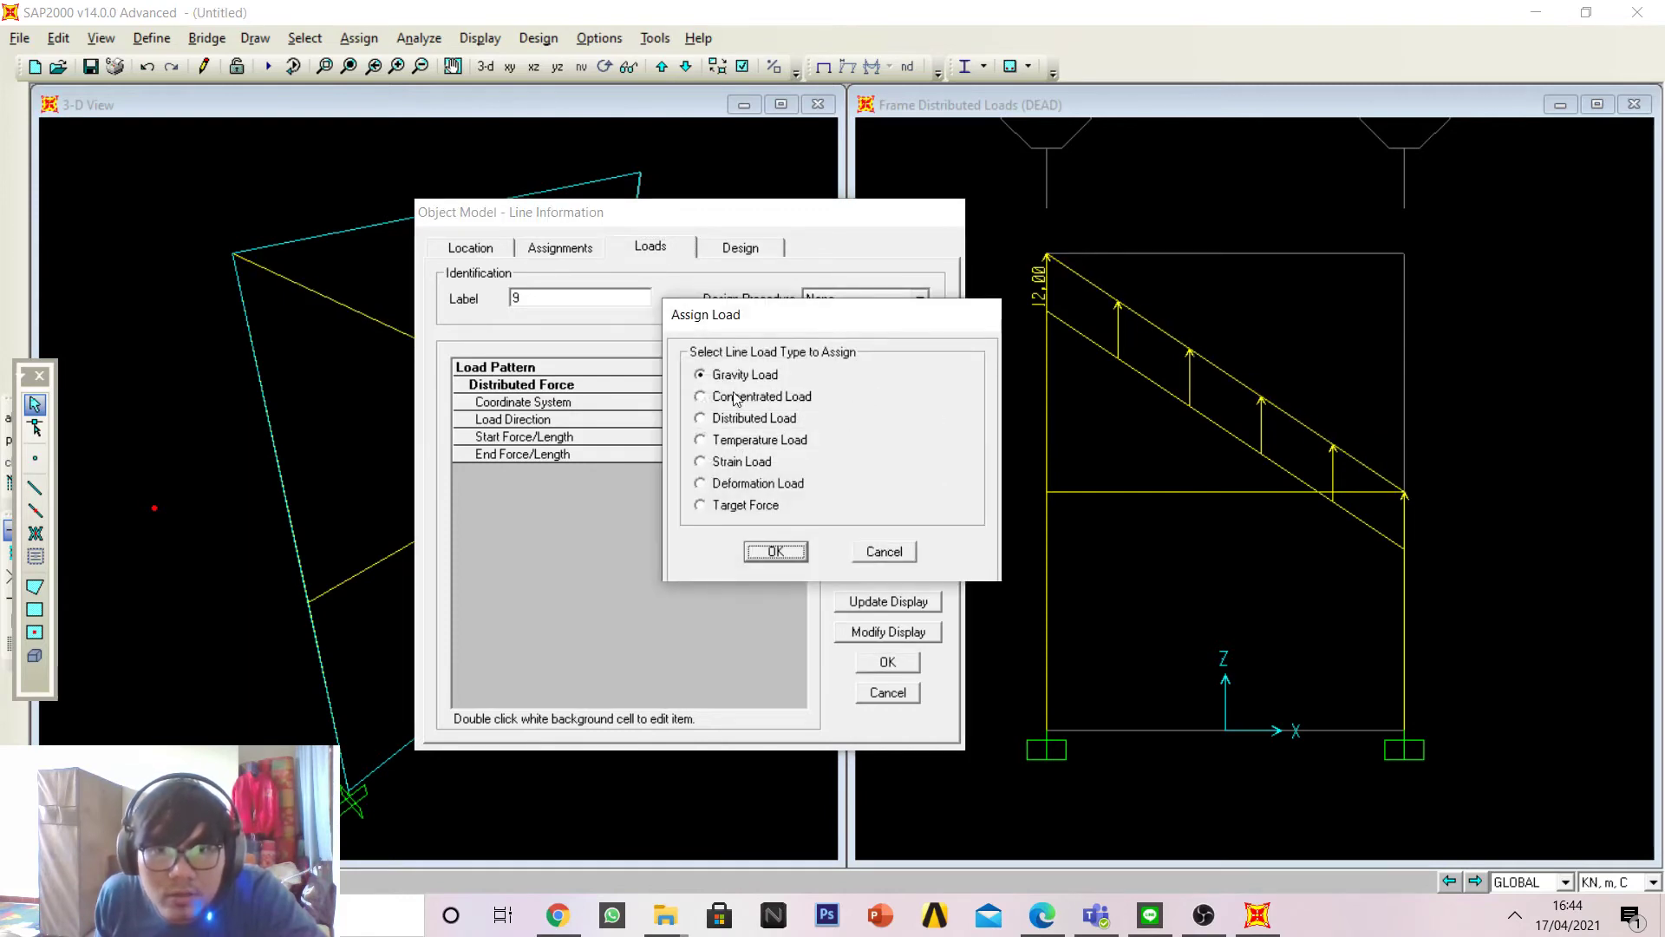
{"action": "left_click", "coordinate": [708, 420]}
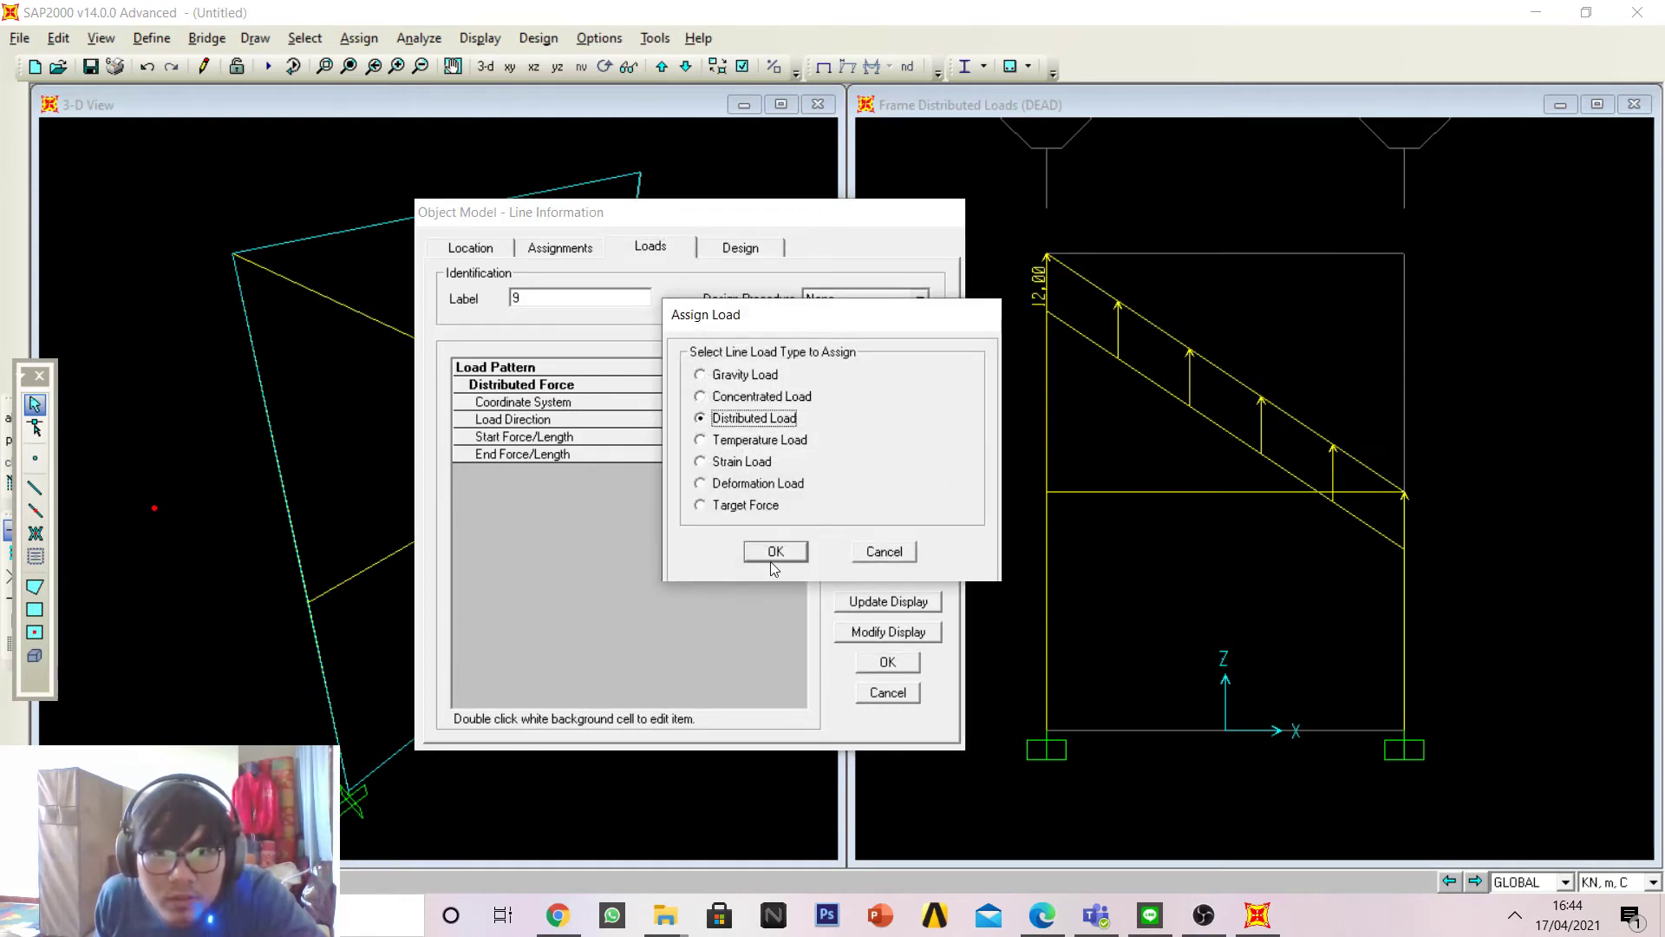
{"action": "left_click", "coordinate": [773, 559]}
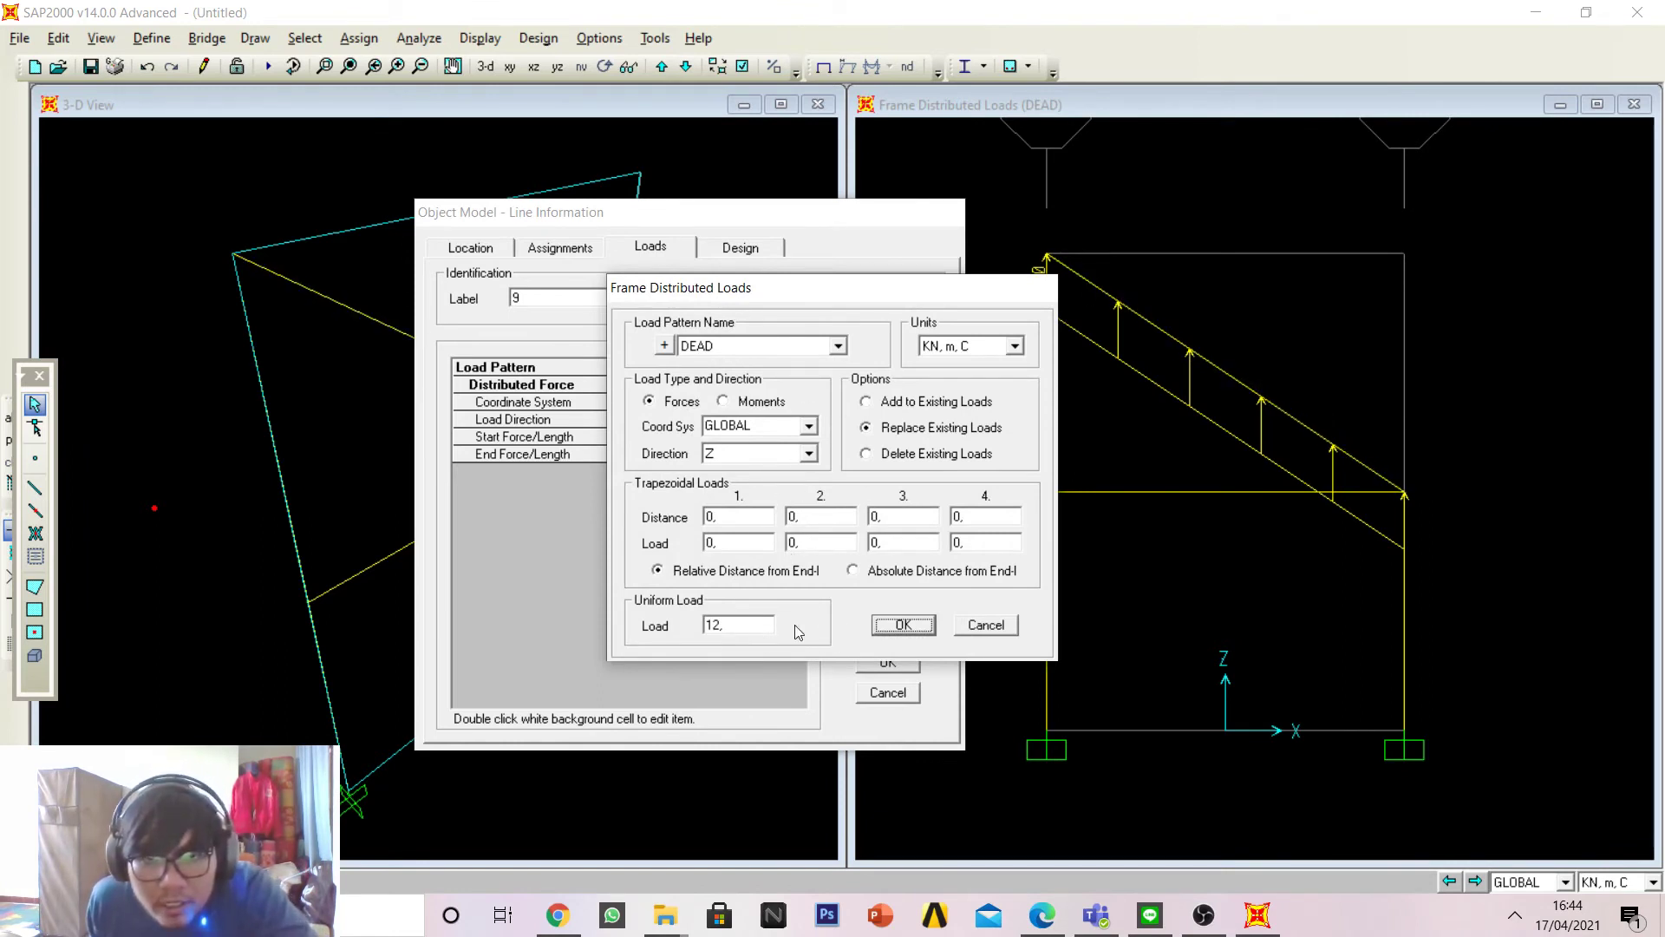
{"action": "double_click", "coordinate": [759, 631]}
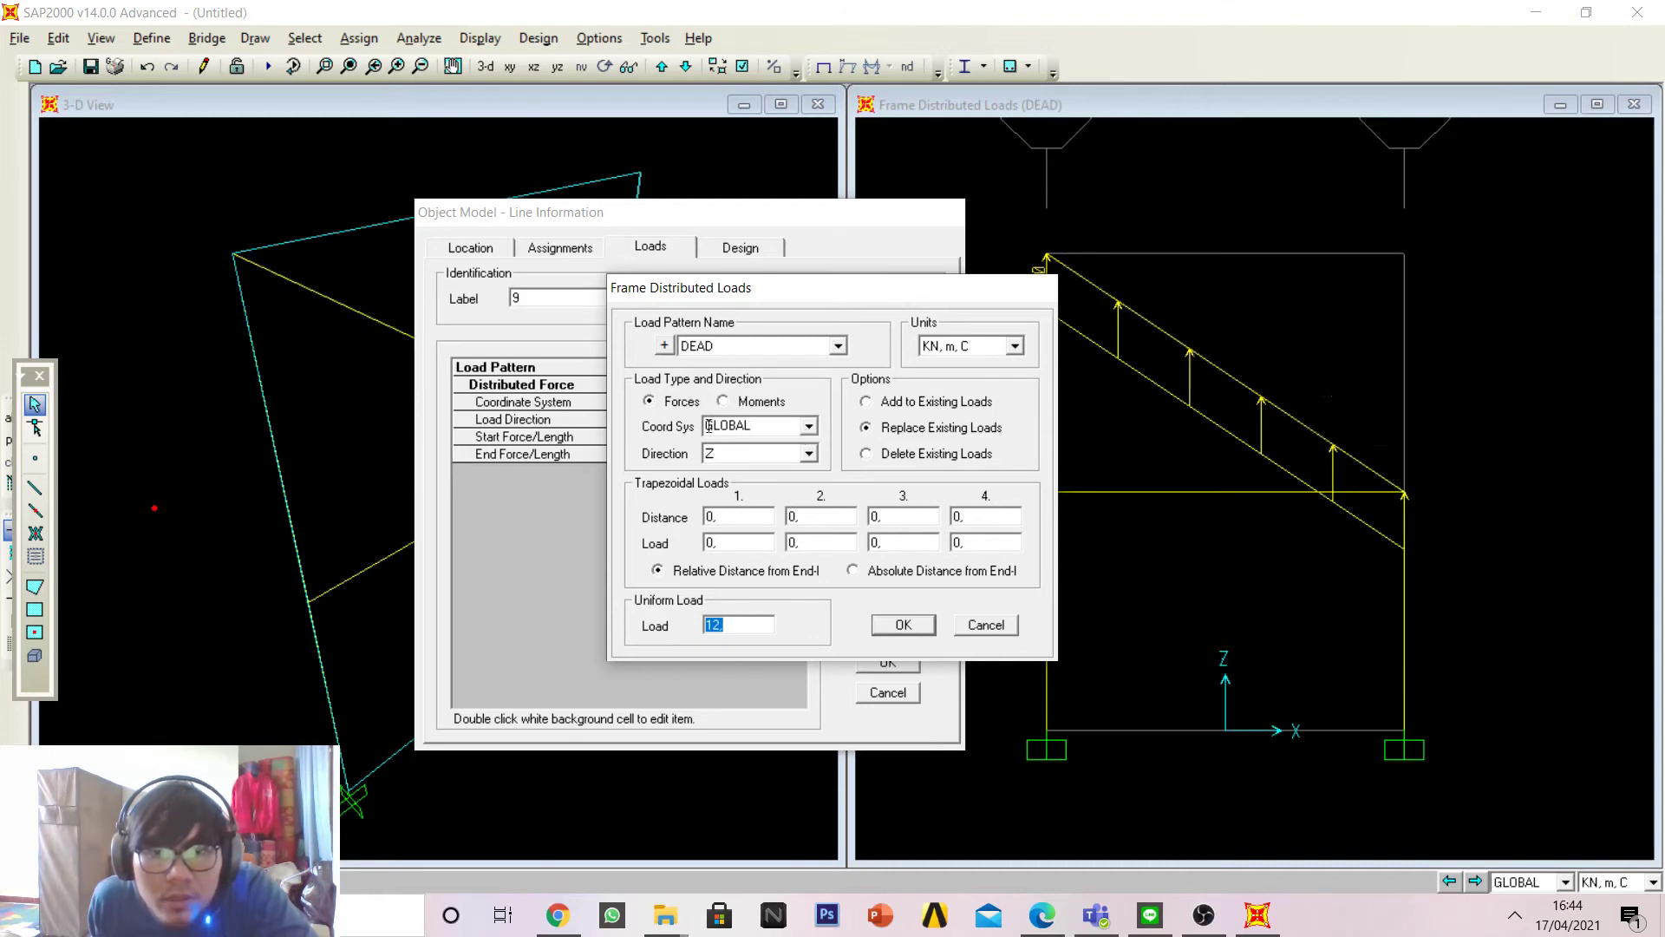
{"action": "left_click", "coordinate": [815, 427]}
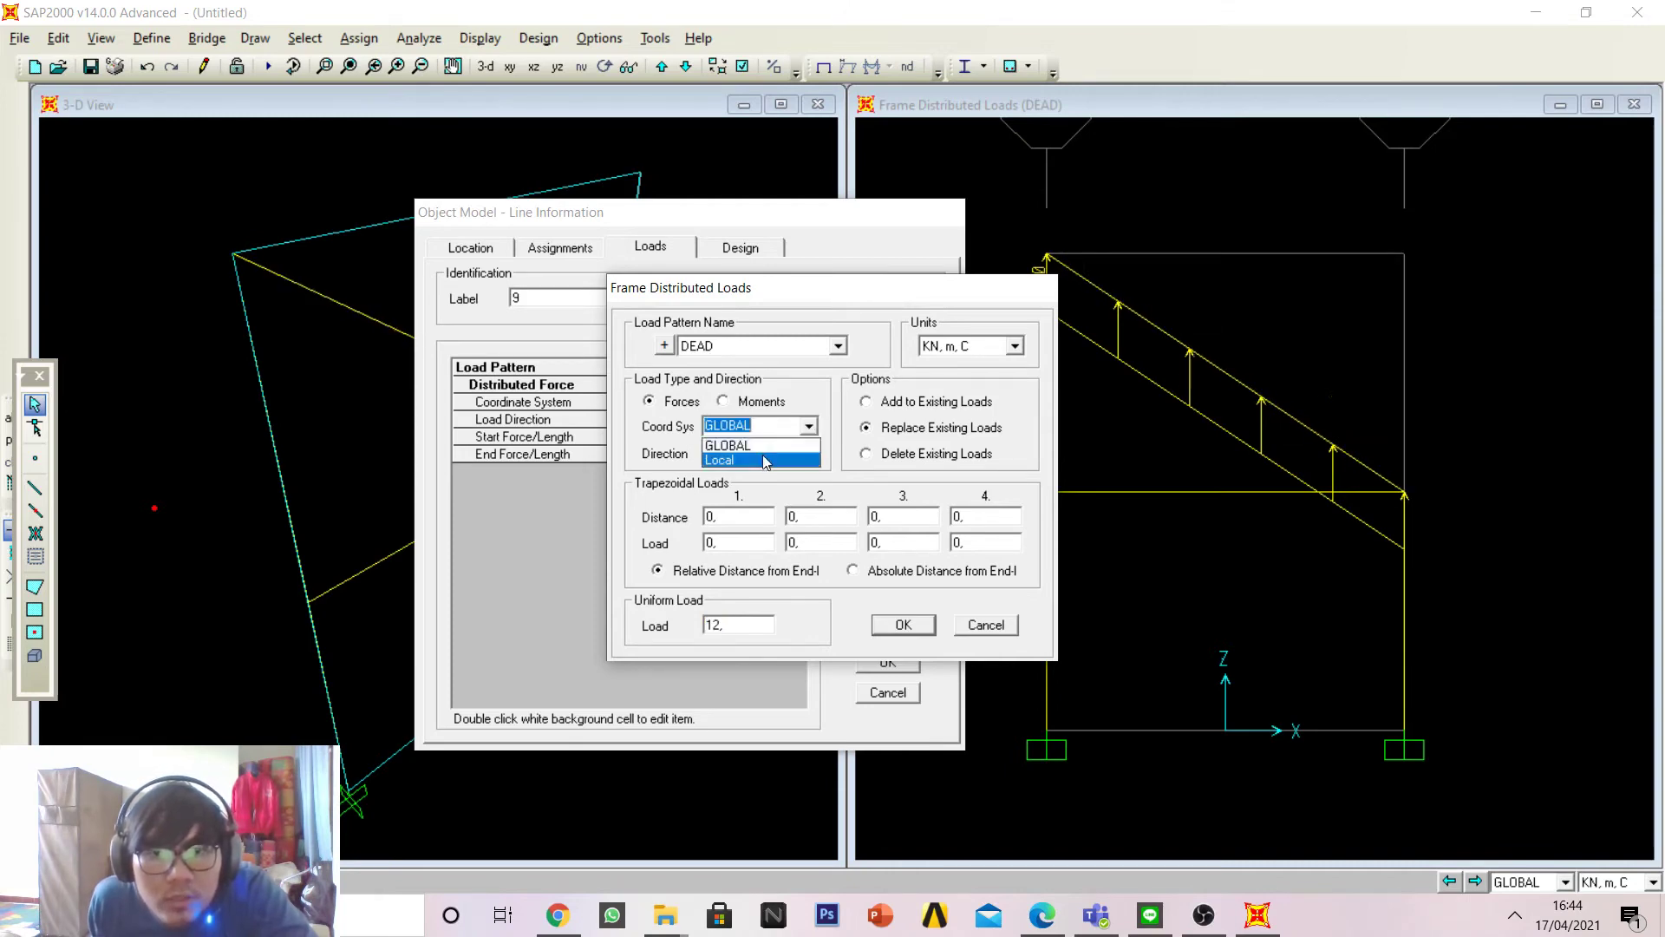
{"action": "left_click", "coordinate": [738, 460]}
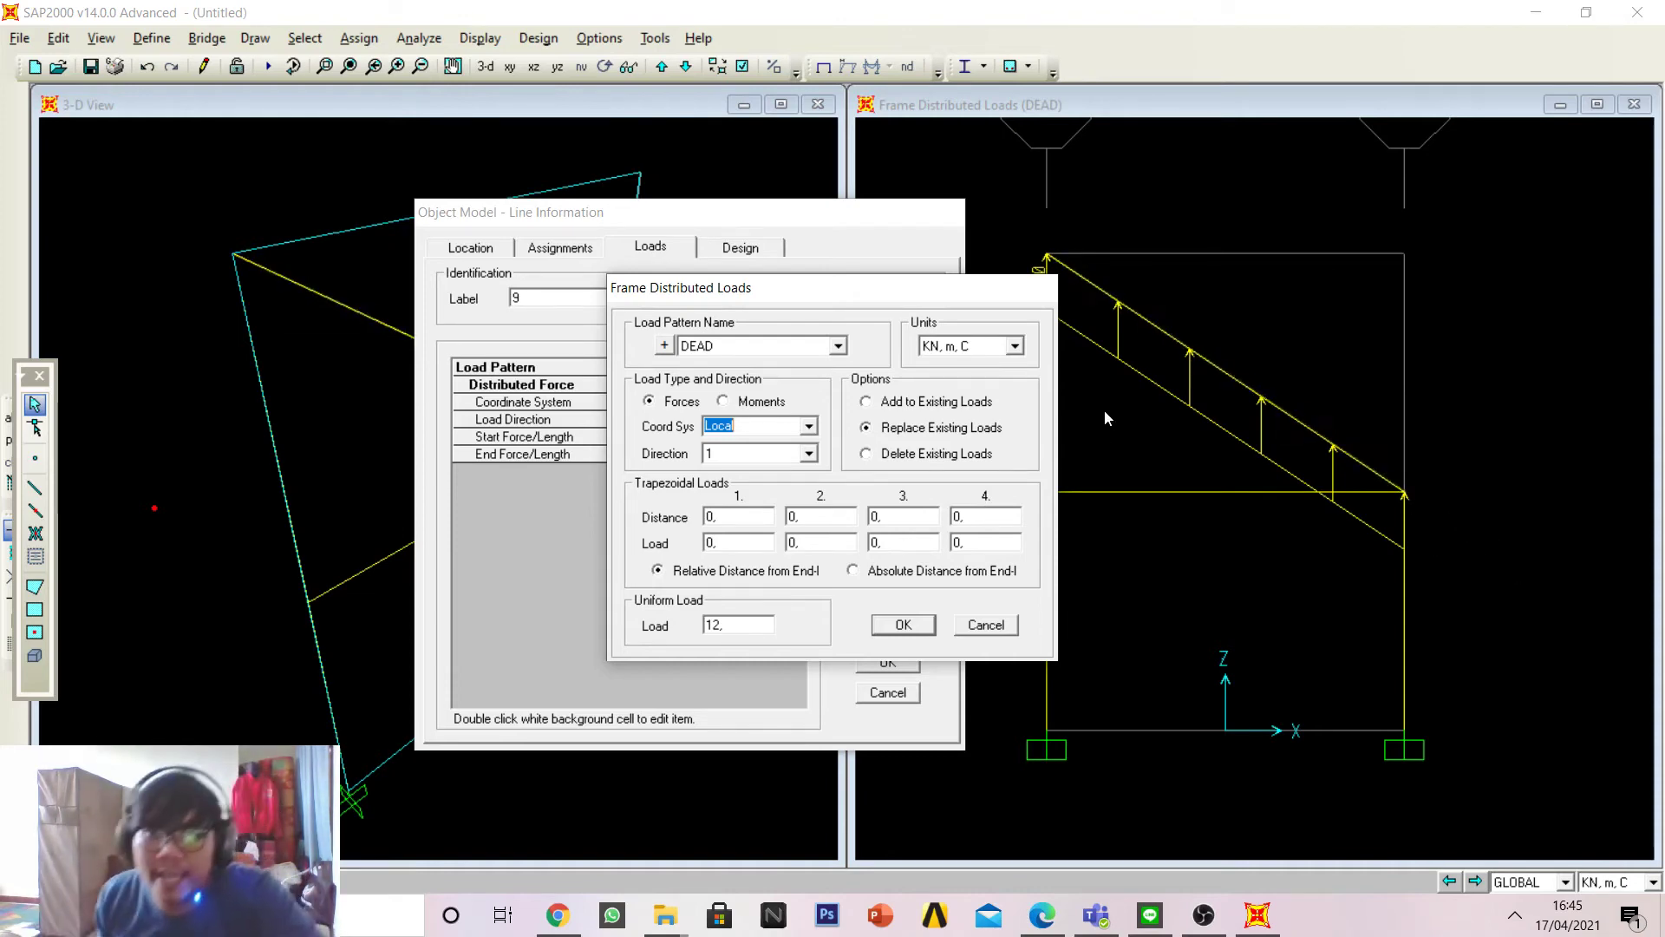
Step: Set the sloping member's load direction to local 2, replace the existing load and update the model display
{"action": "left_click", "coordinate": [803, 454]}
{"action": "left_click", "coordinate": [746, 494]}
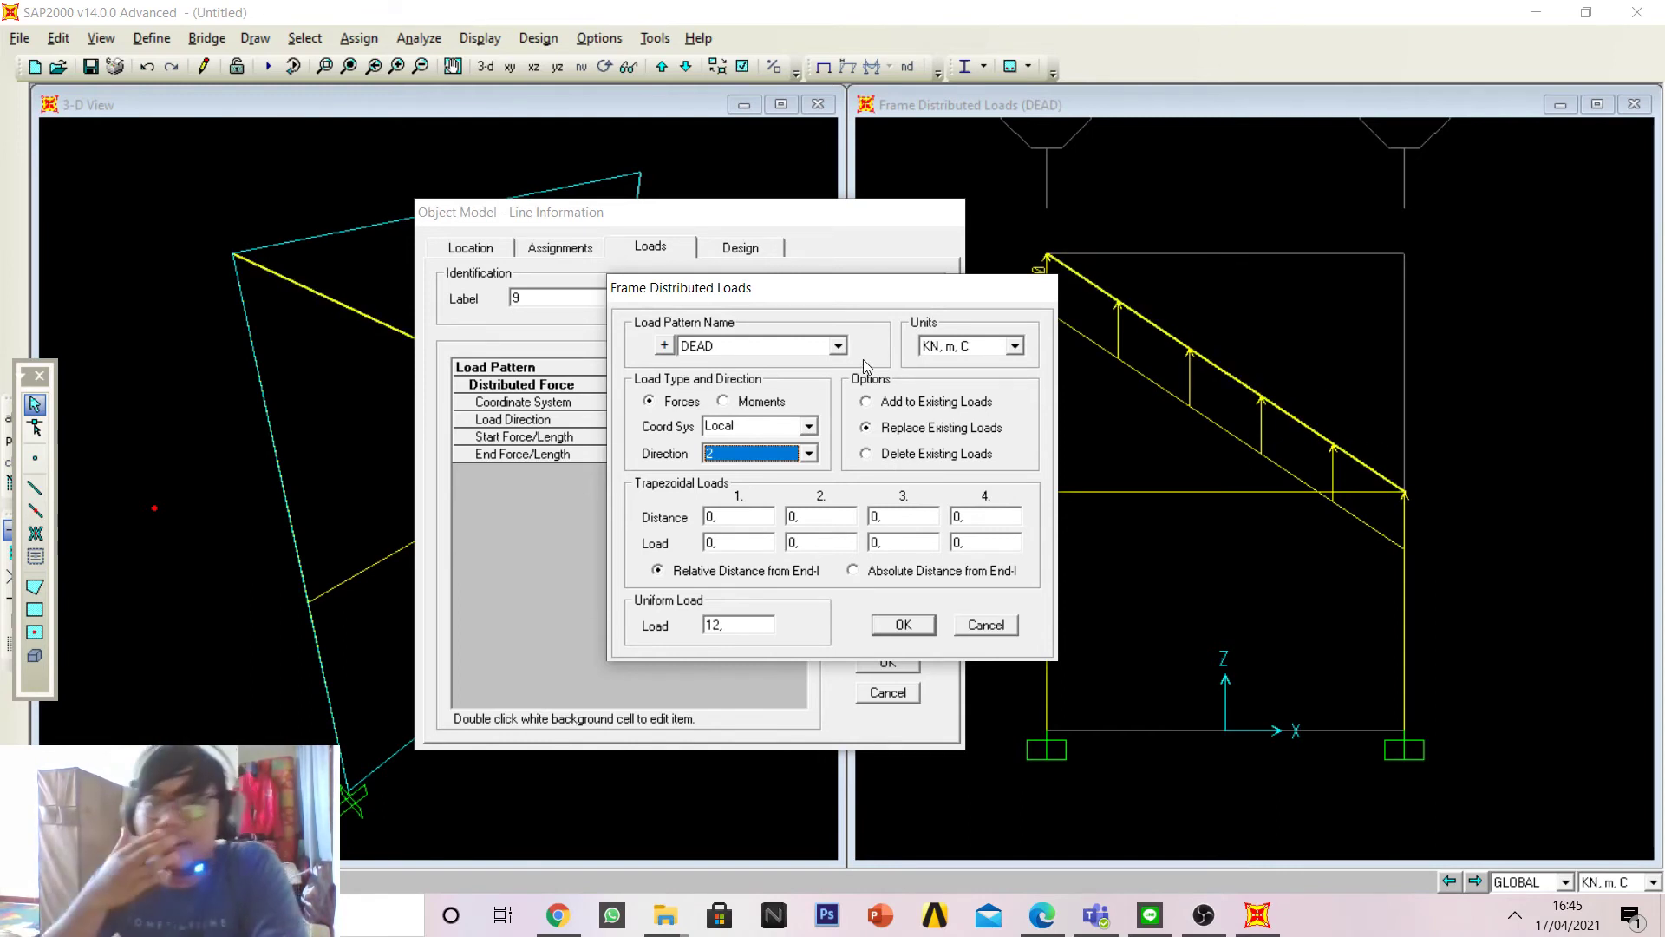
{"action": "left_click_drag", "start_coordinate": [812, 299], "coordinate": [784, 296]}
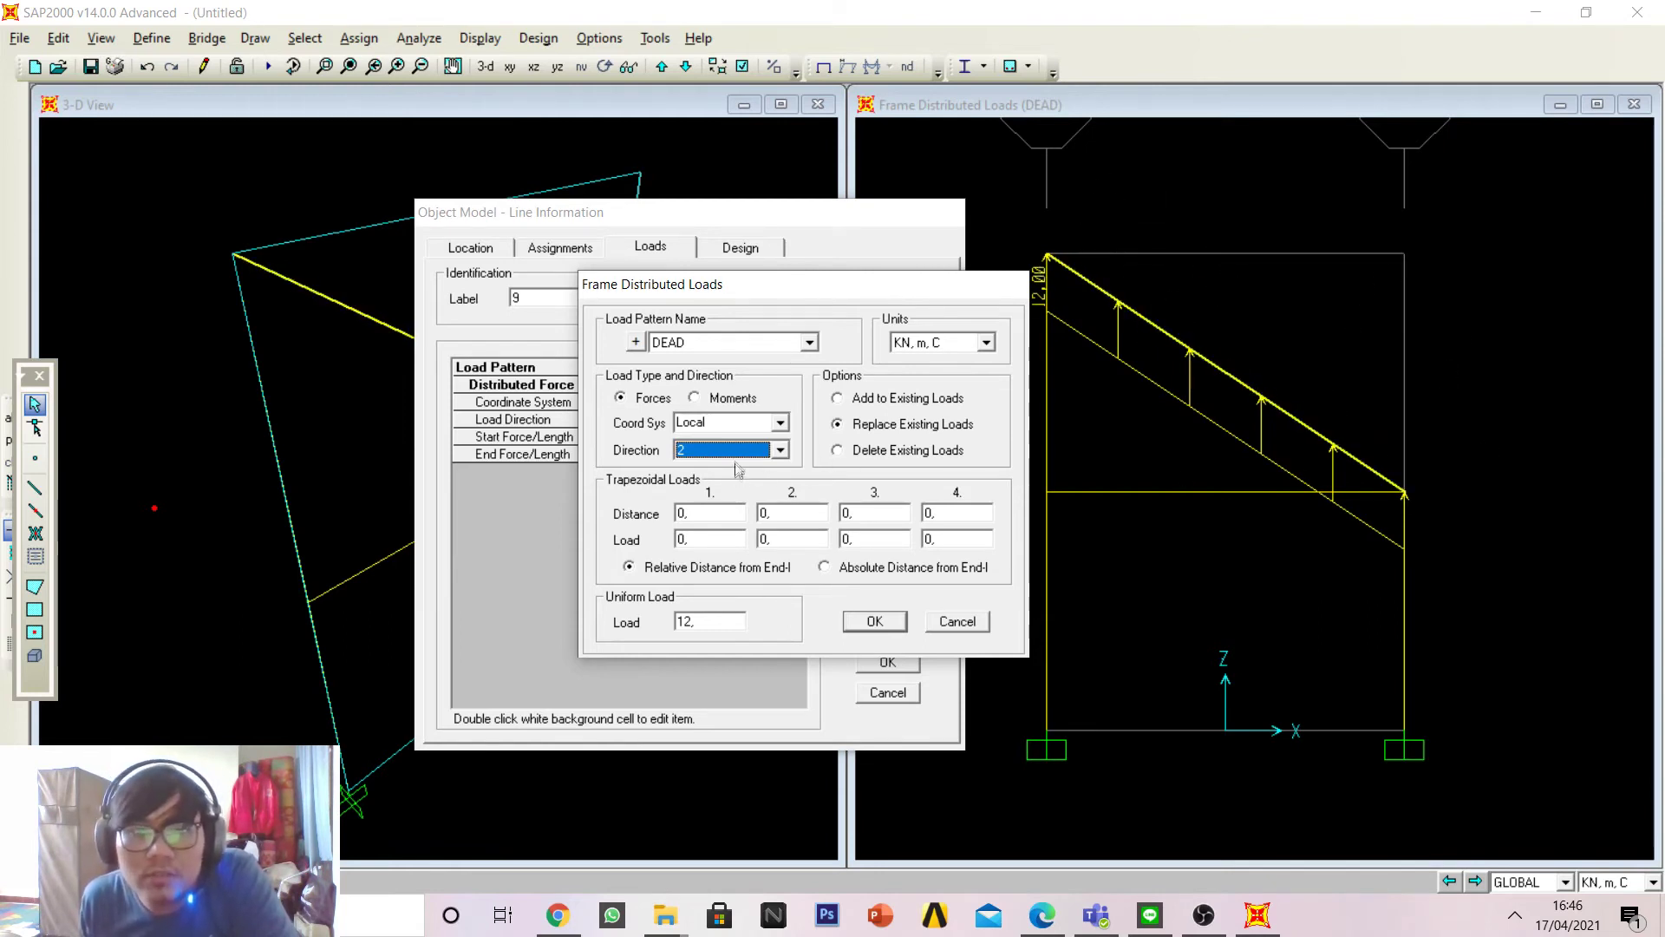
{"action": "left_click", "coordinate": [780, 422]}
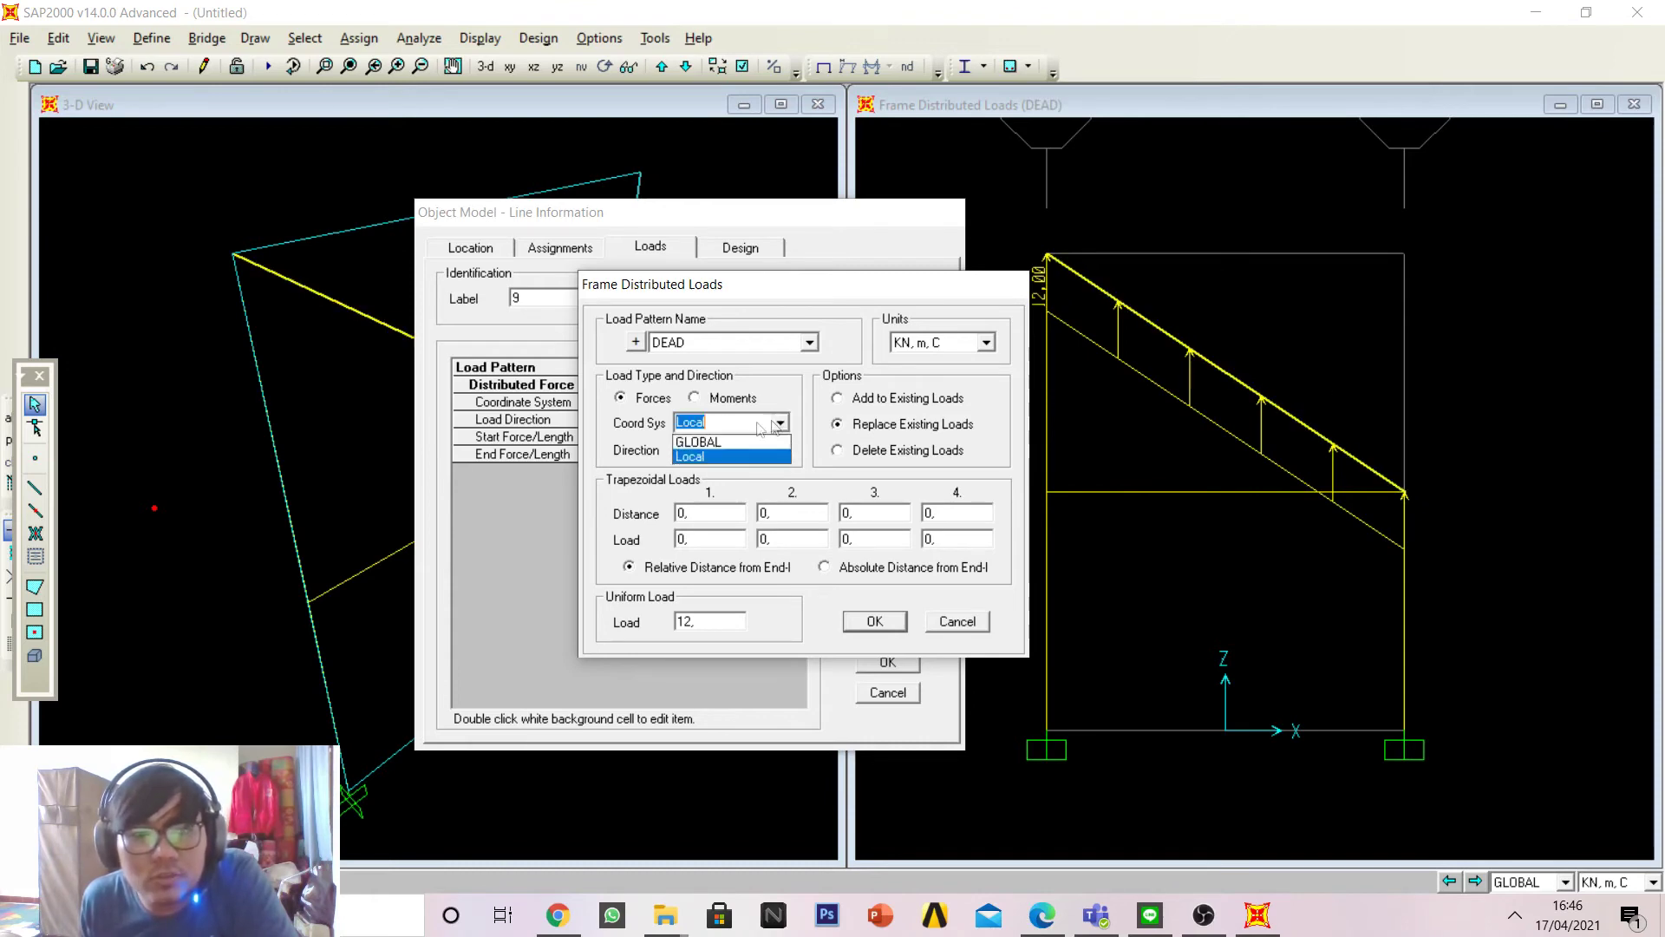
{"action": "left_click", "coordinate": [763, 457]}
{"action": "left_click", "coordinate": [780, 449]}
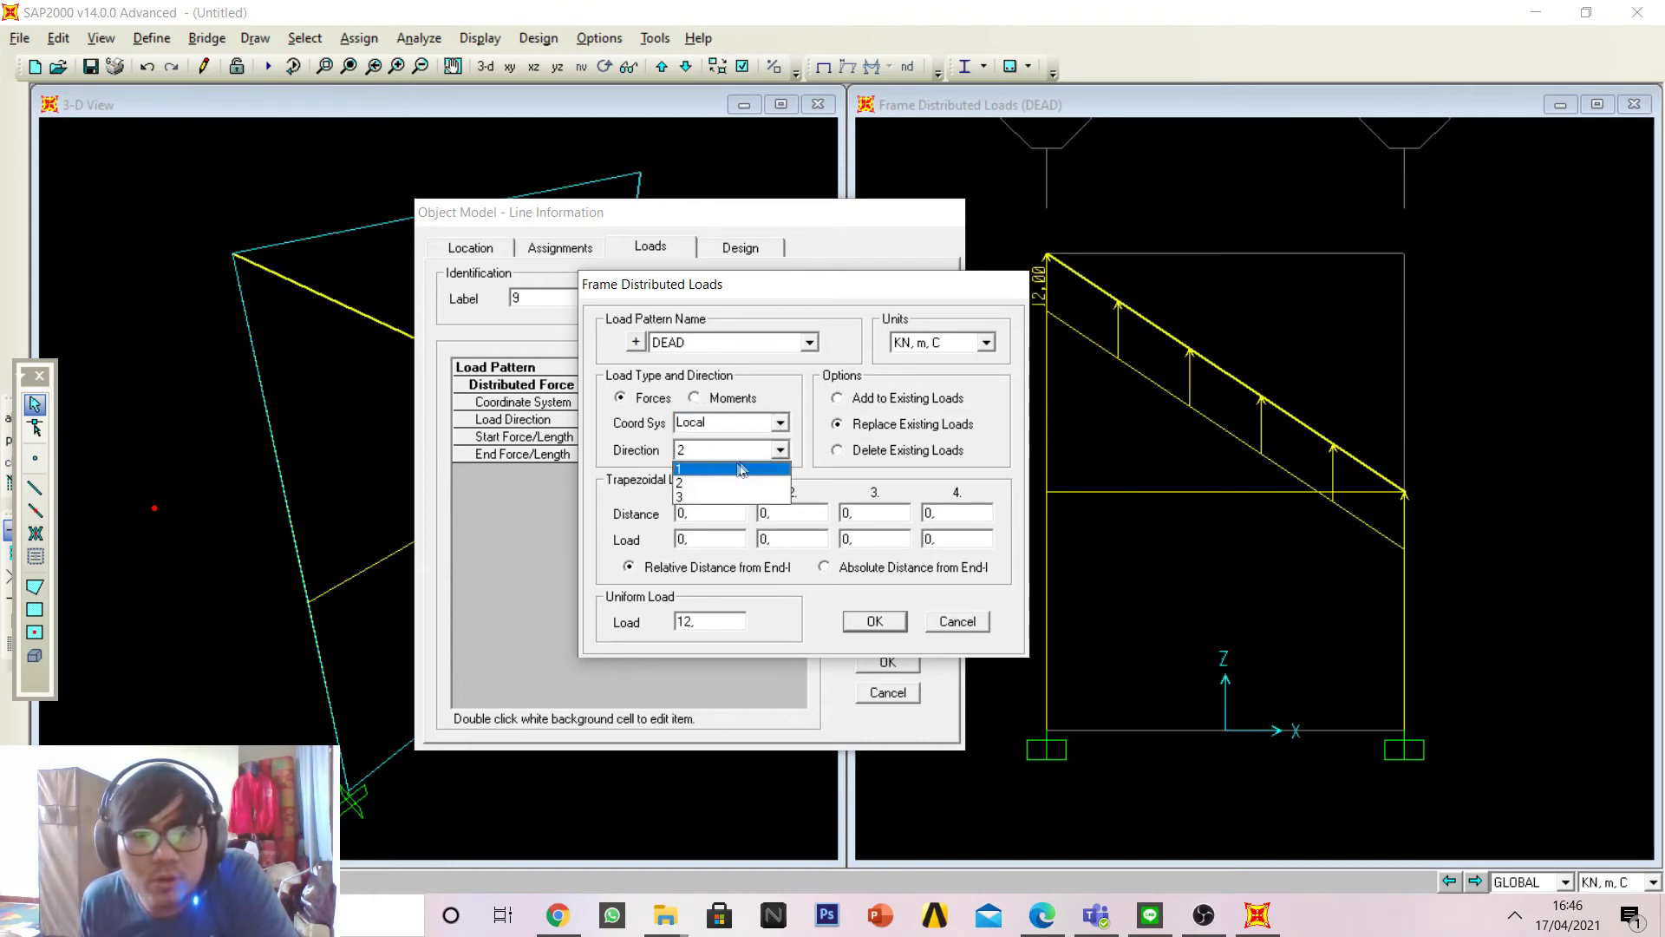
{"action": "left_click", "coordinate": [727, 483]}
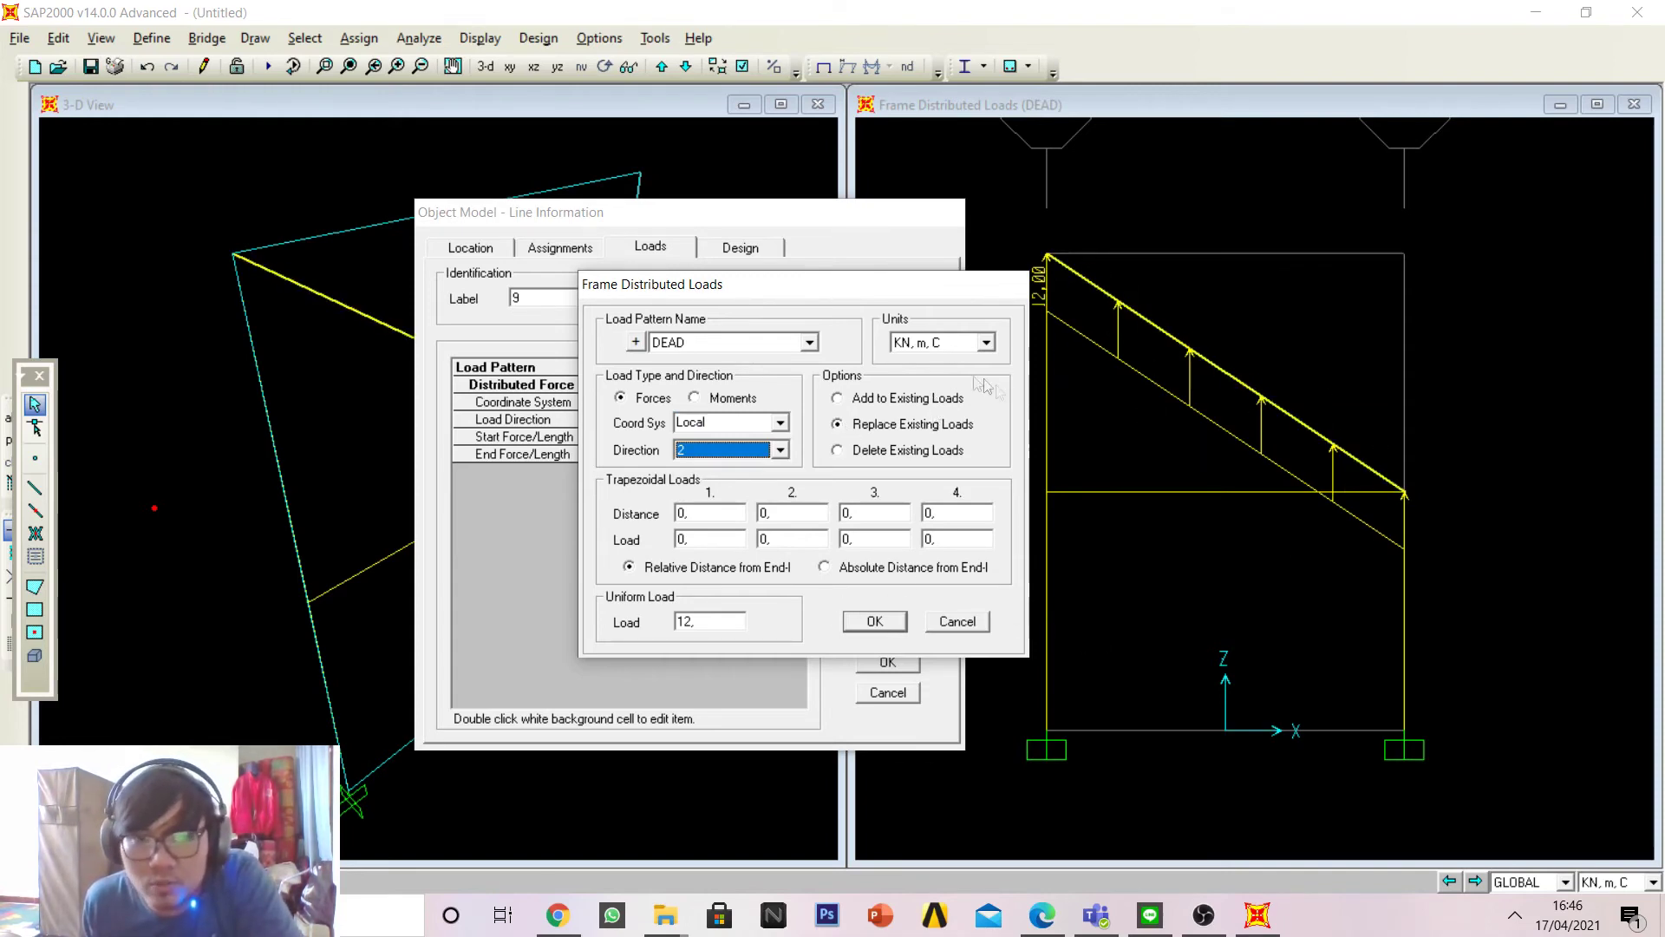
{"action": "left_click", "coordinate": [877, 623]}
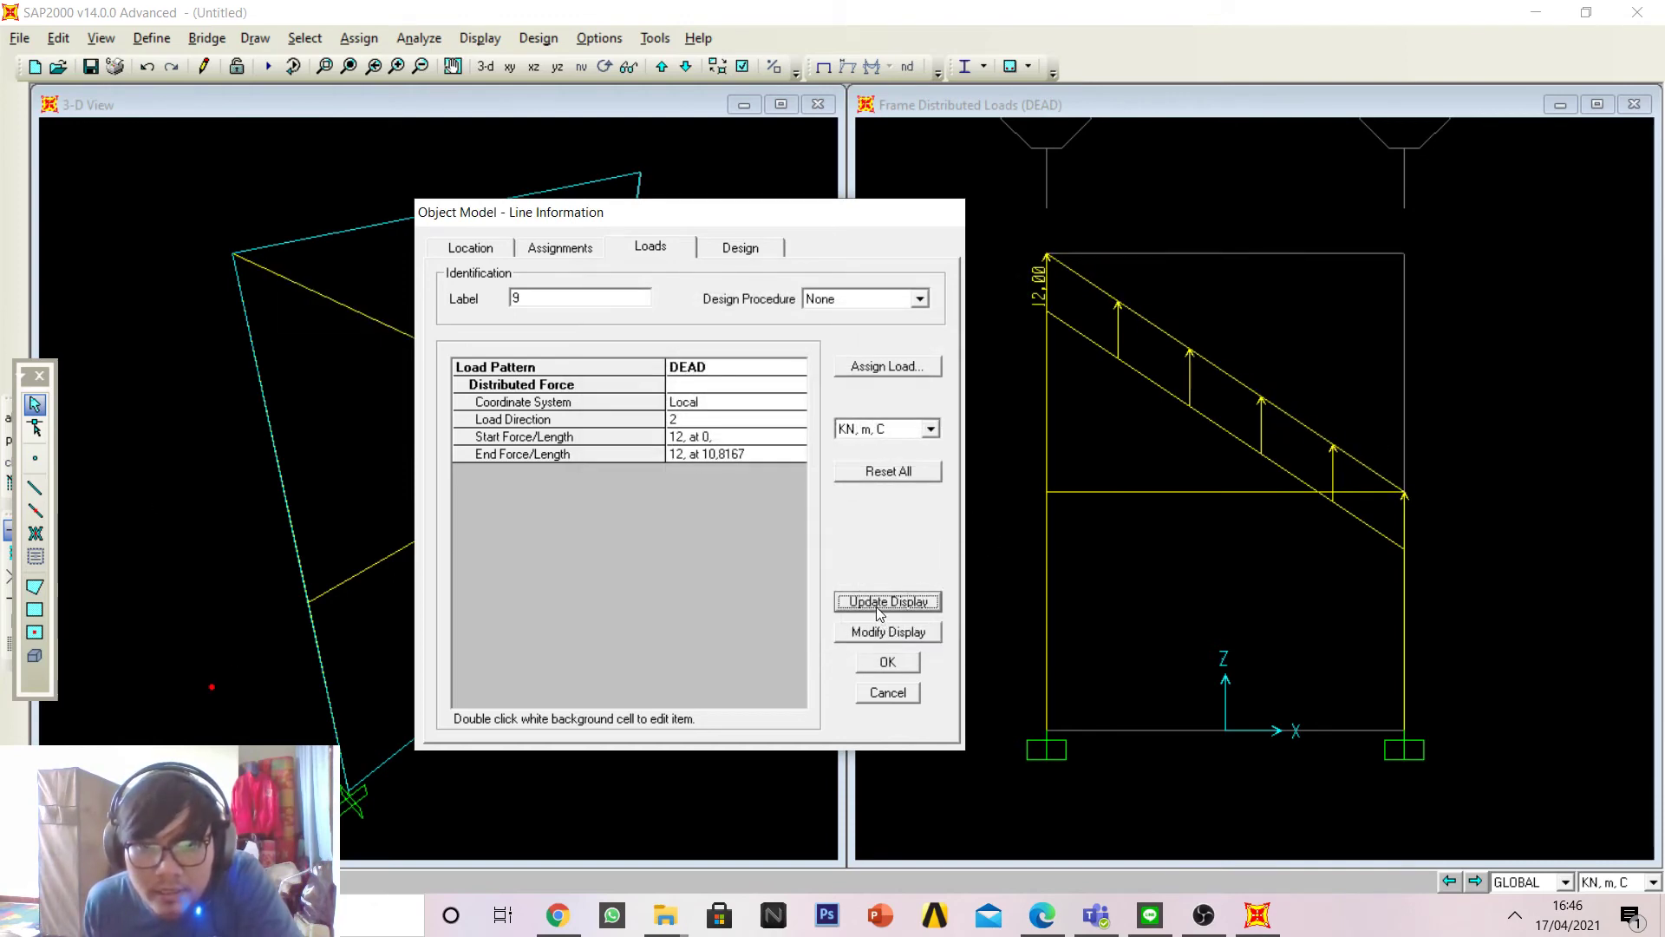
{"action": "left_click", "coordinate": [876, 603]}
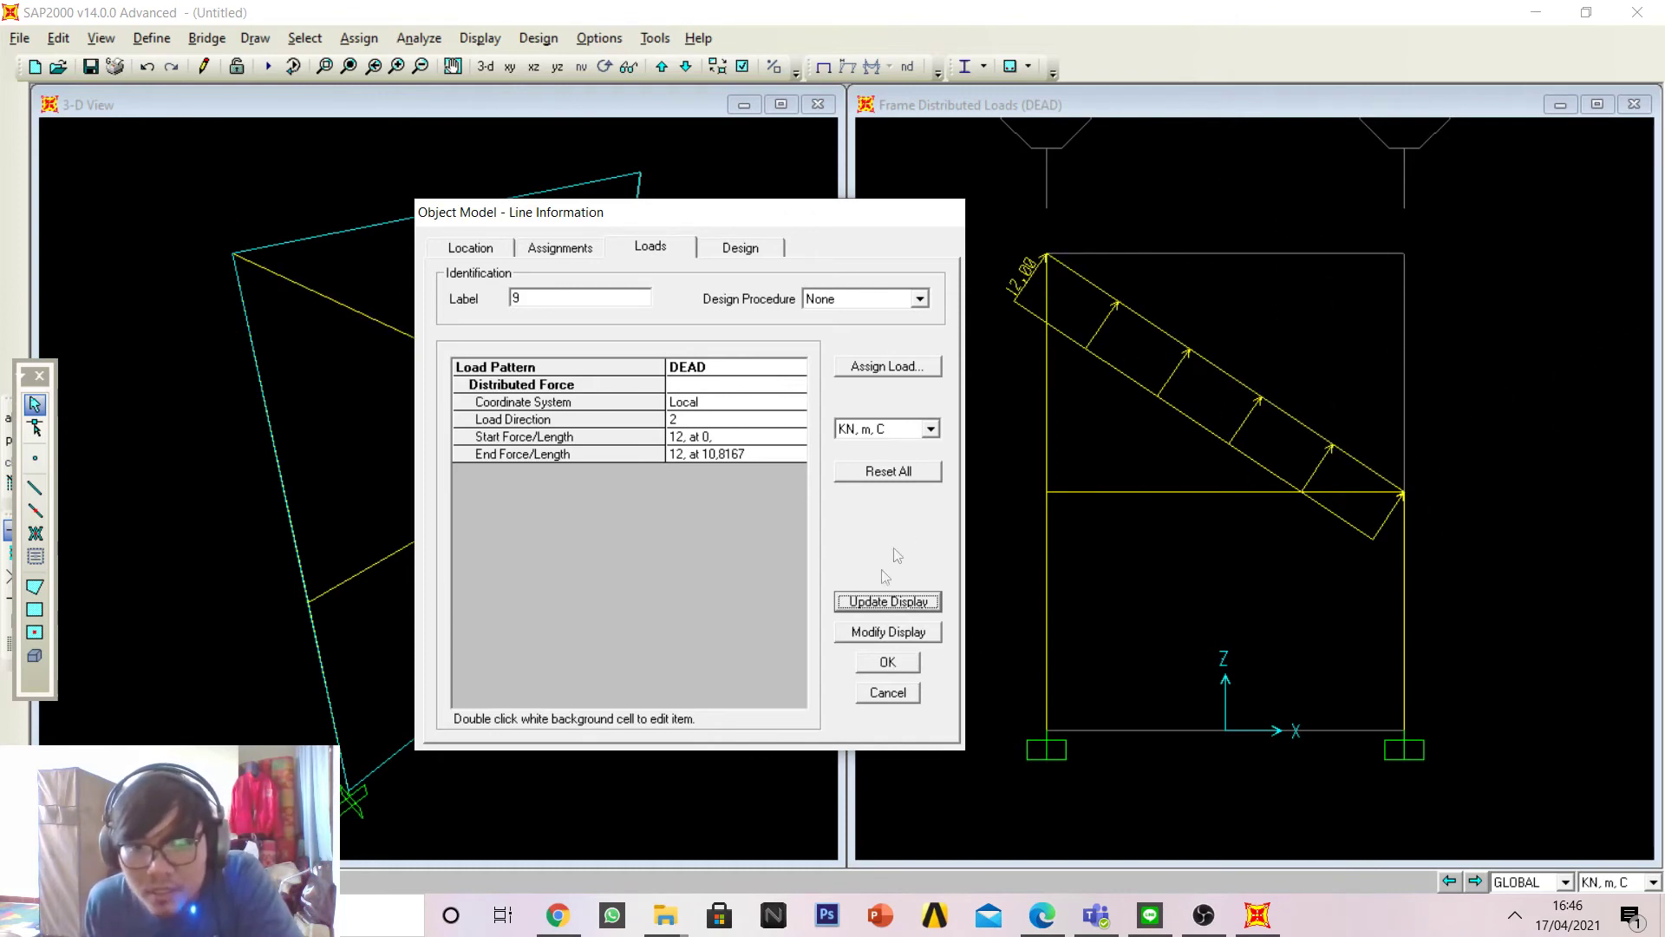
{"action": "left_click", "coordinate": [889, 662]}
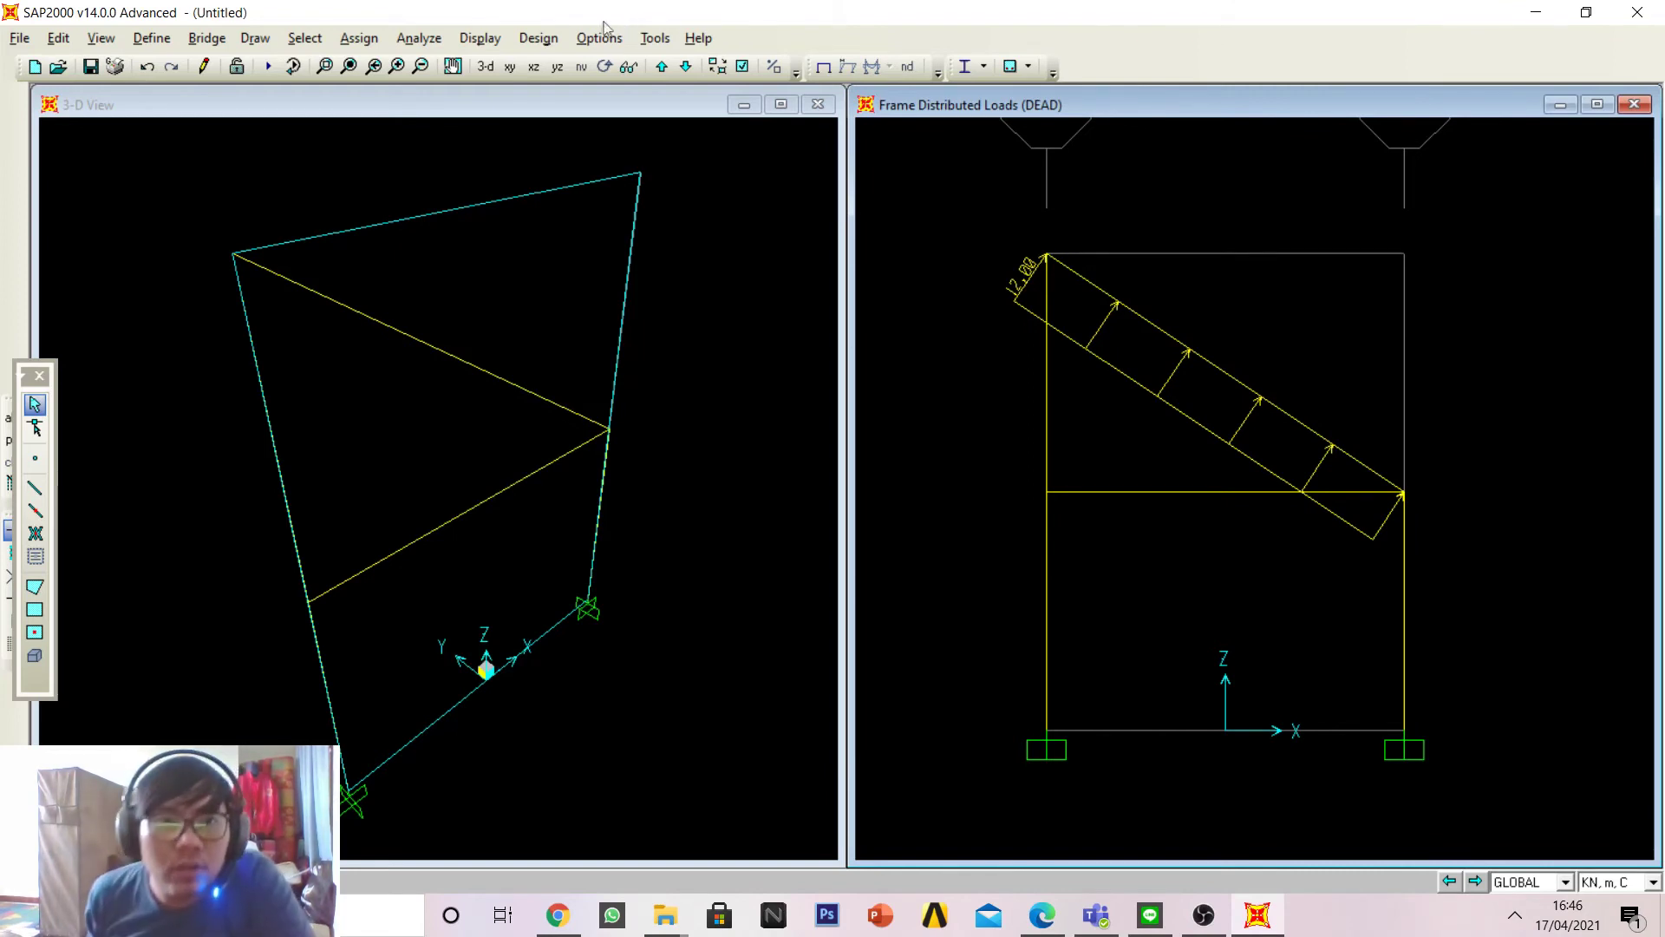
Step: Show the DEAD frame span loads together with the joint loads, and compare them with the textbook PDF's frame figure
{"action": "left_click", "coordinate": [497, 40]}
{"action": "mouse_move", "coordinate": [546, 93]}
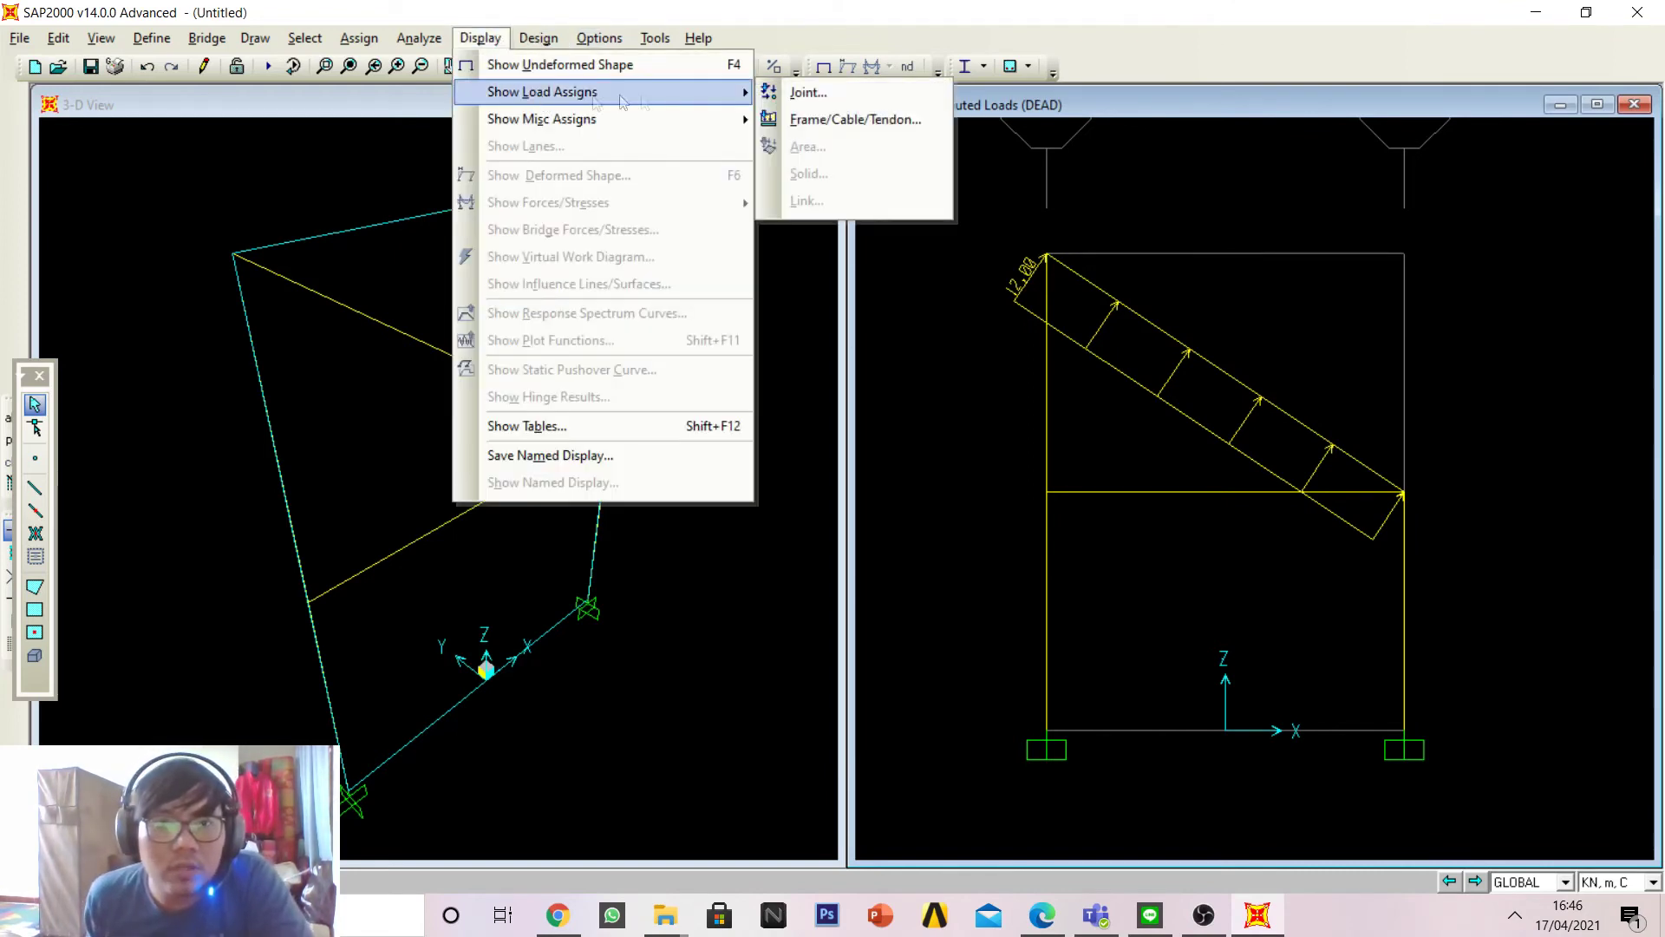
{"action": "left_click", "coordinate": [811, 119]}
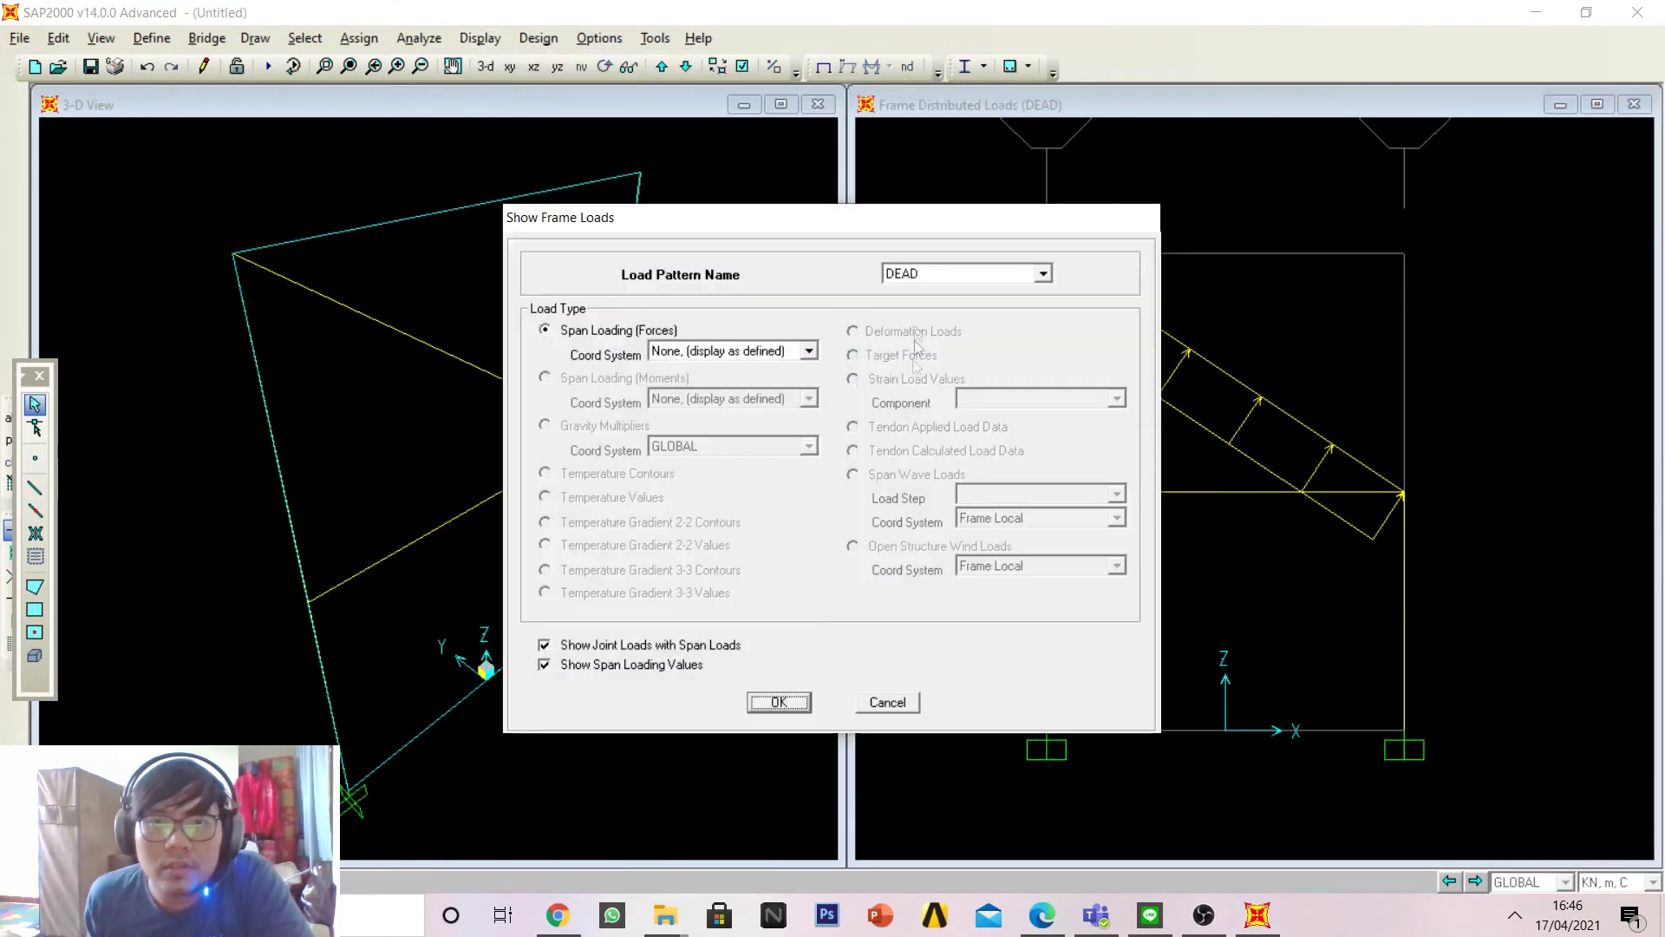
{"action": "left_click", "coordinate": [778, 702]}
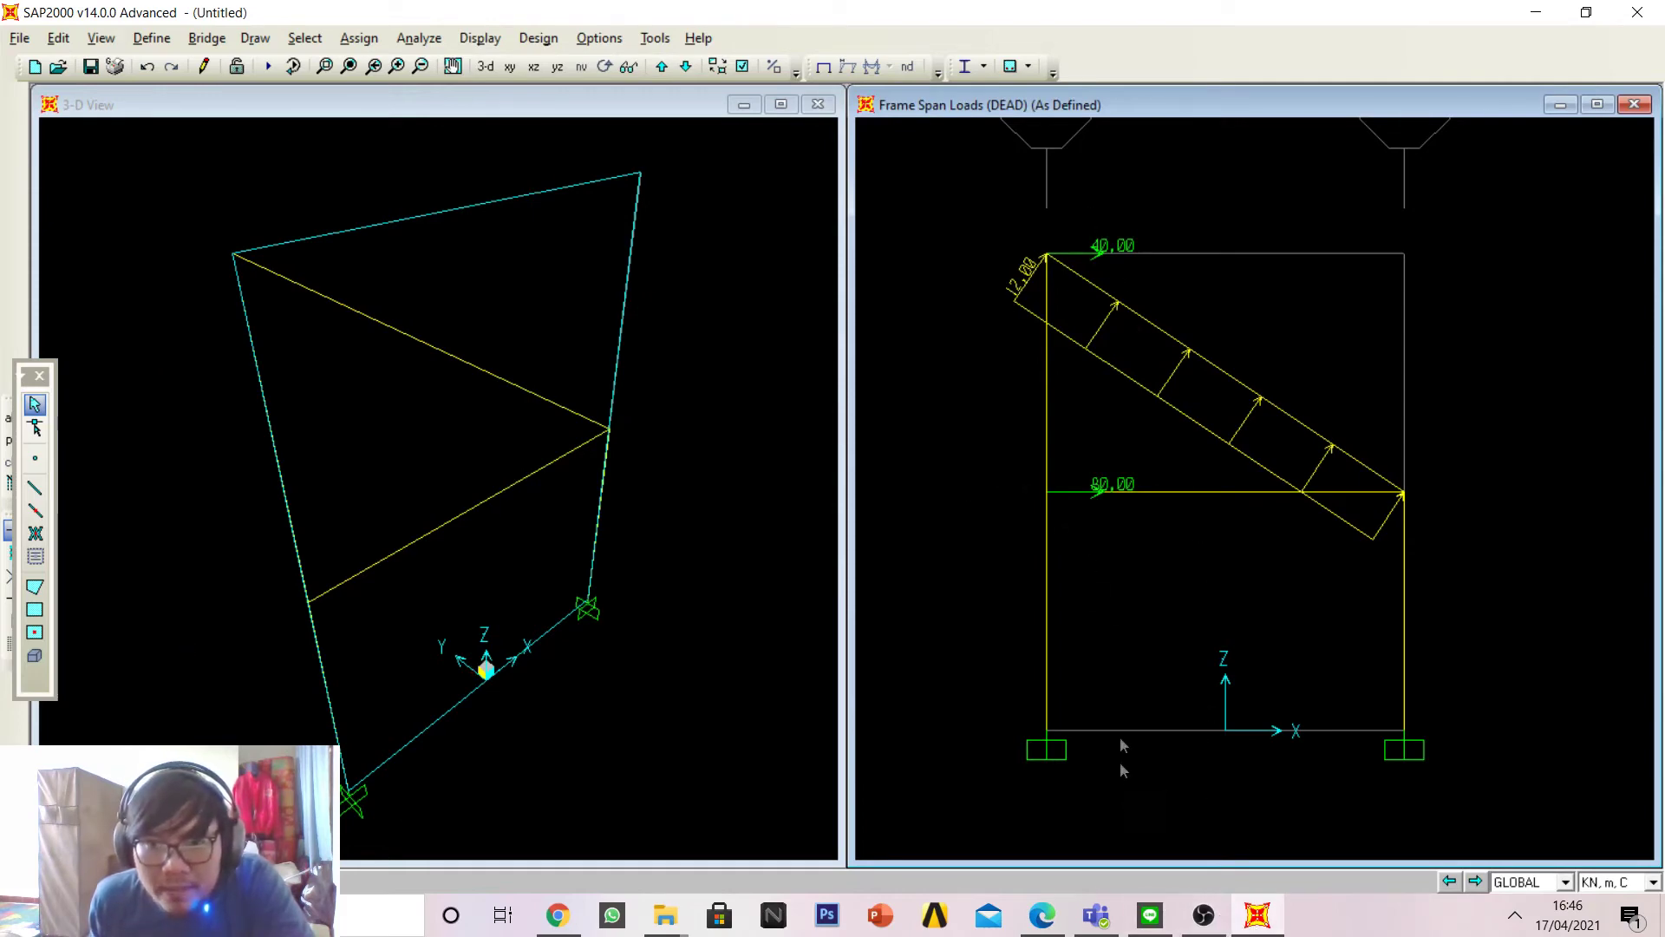
{"action": "left_click", "coordinate": [1056, 921]}
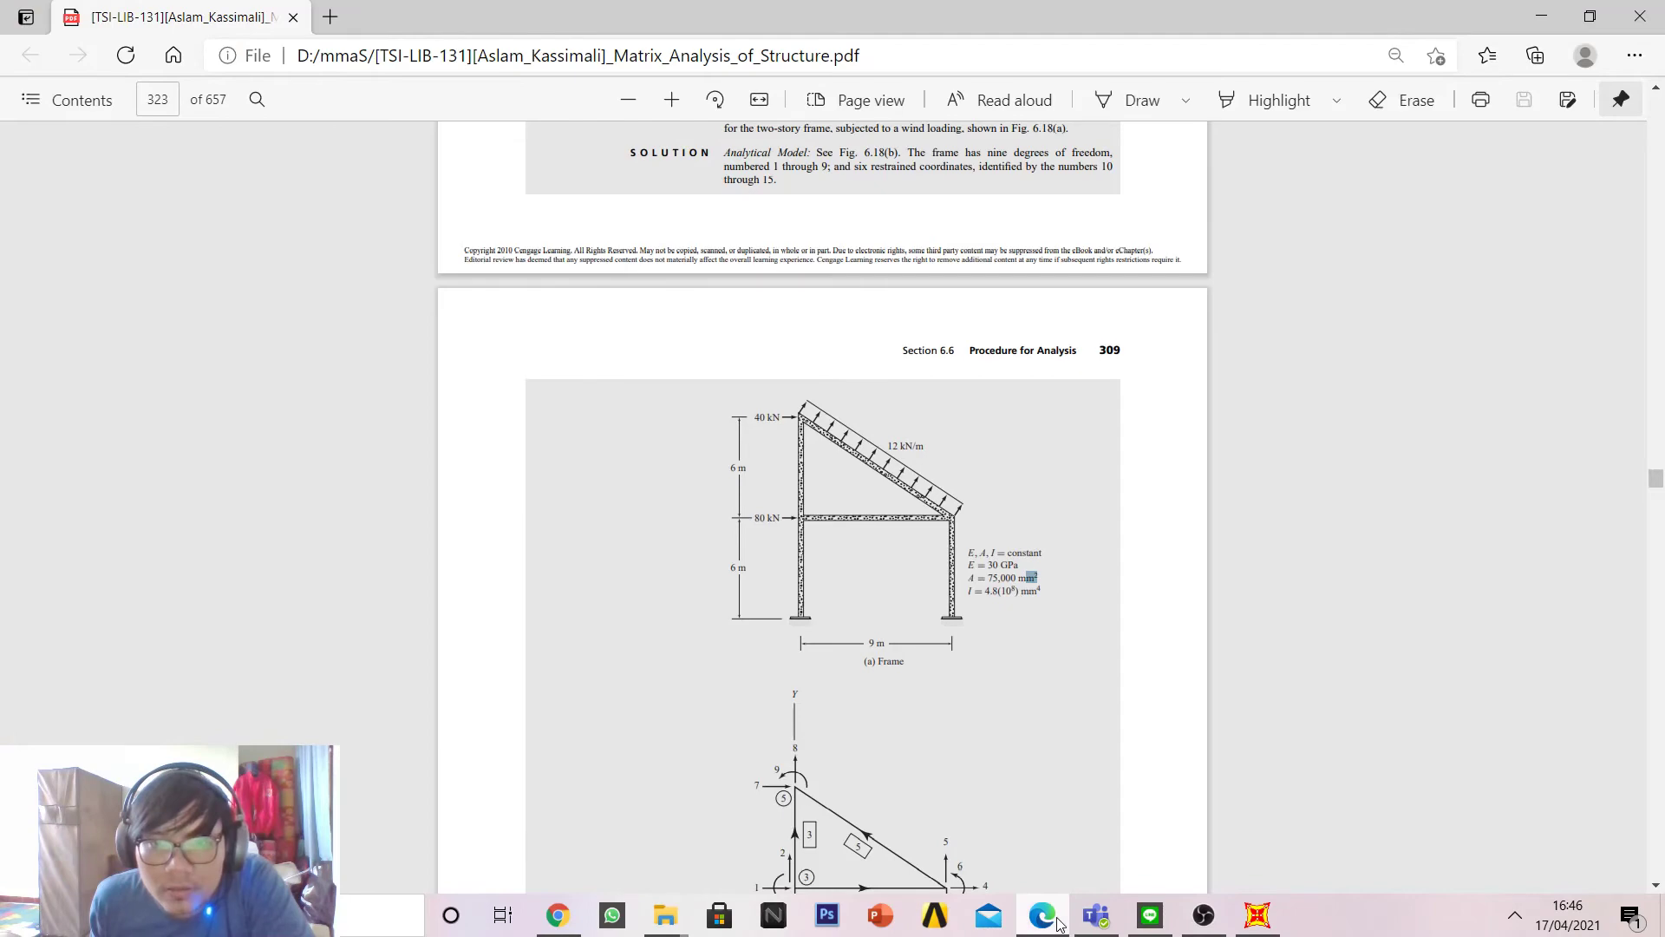
{"action": "left_click", "coordinate": [1056, 921]}
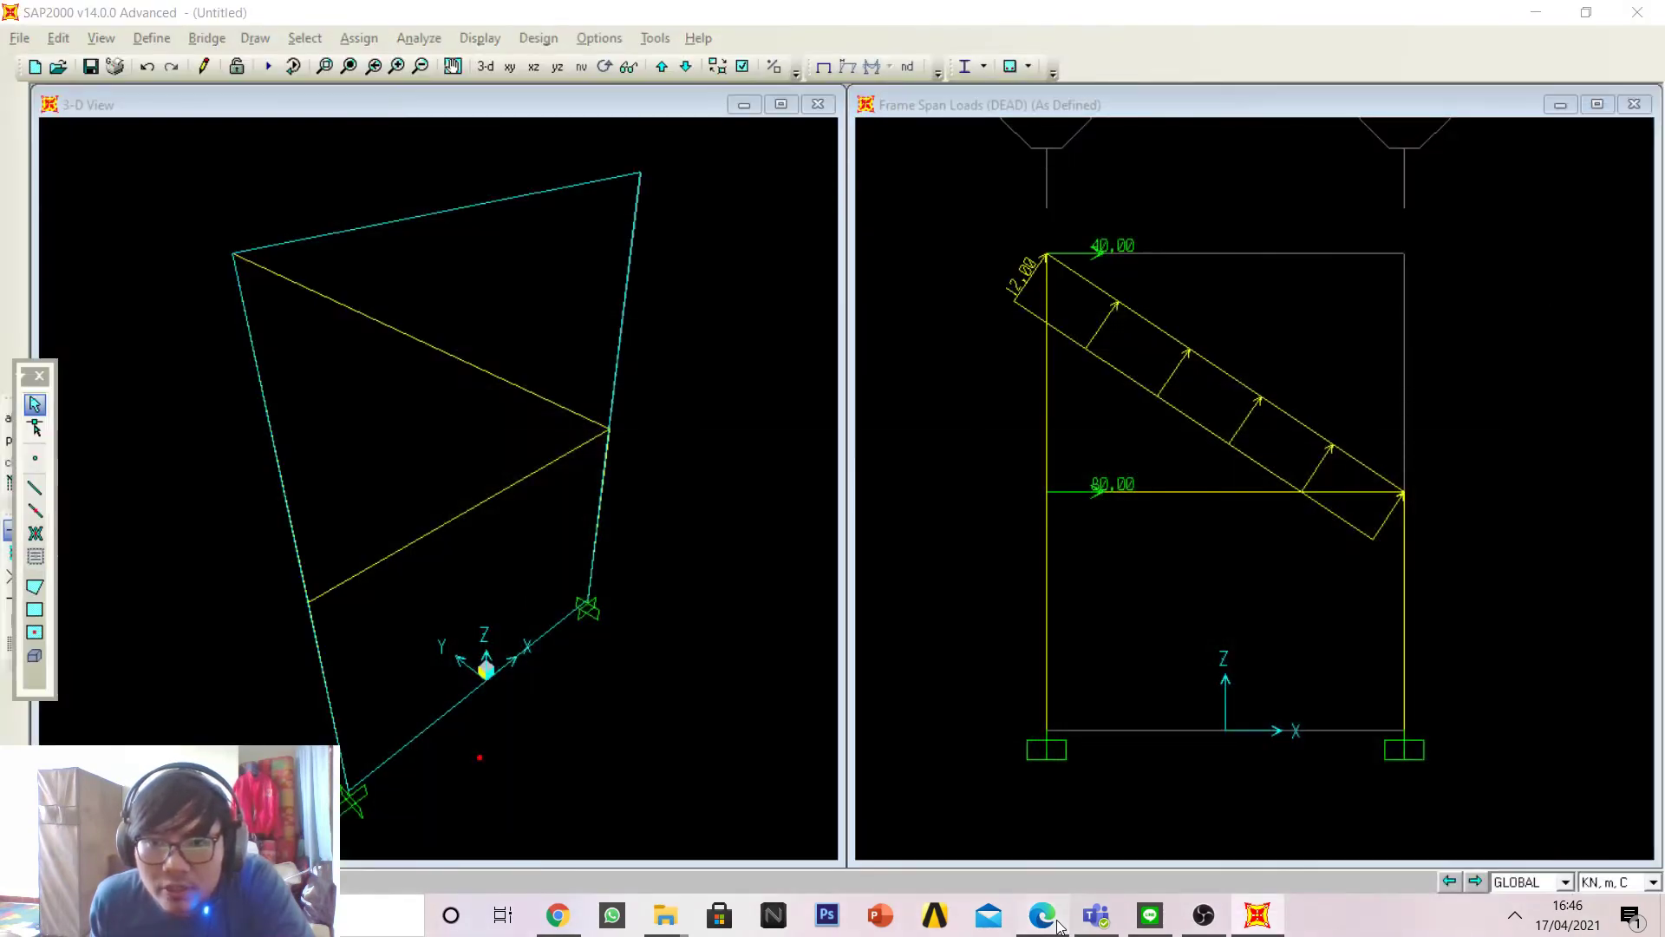
{"action": "left_click", "coordinate": [1056, 921]}
{"action": "left_click", "coordinate": [1058, 925]}
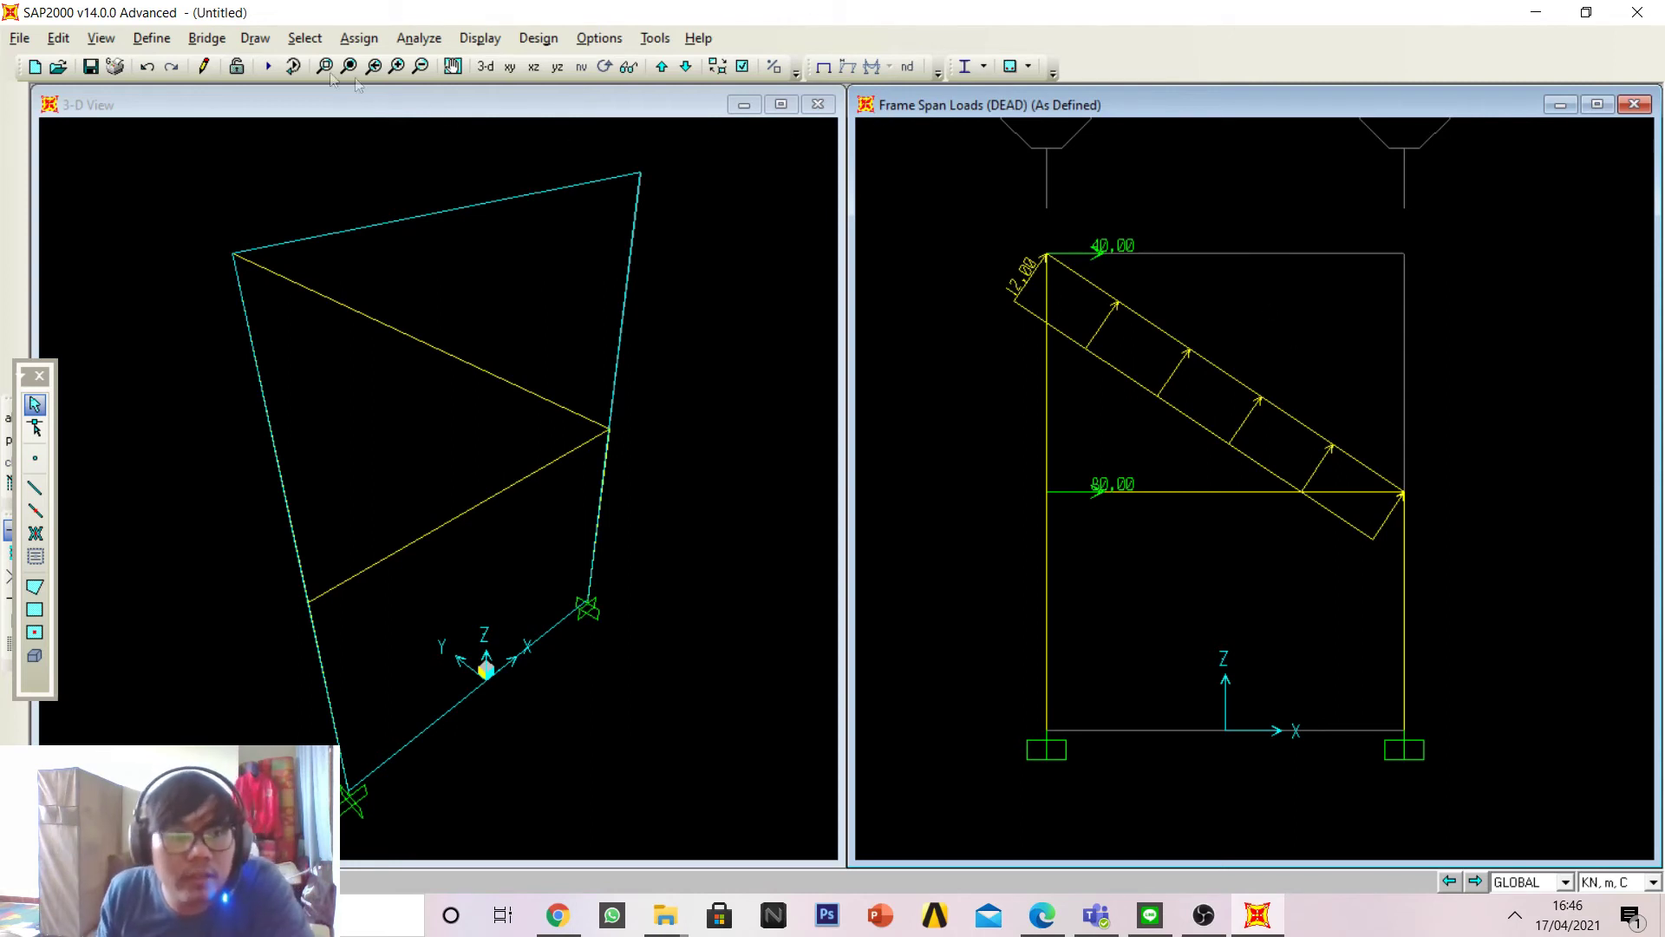
Step: Resave the DEAD load pattern with a self-weight multiplier of 1
{"action": "left_click", "coordinate": [152, 38]}
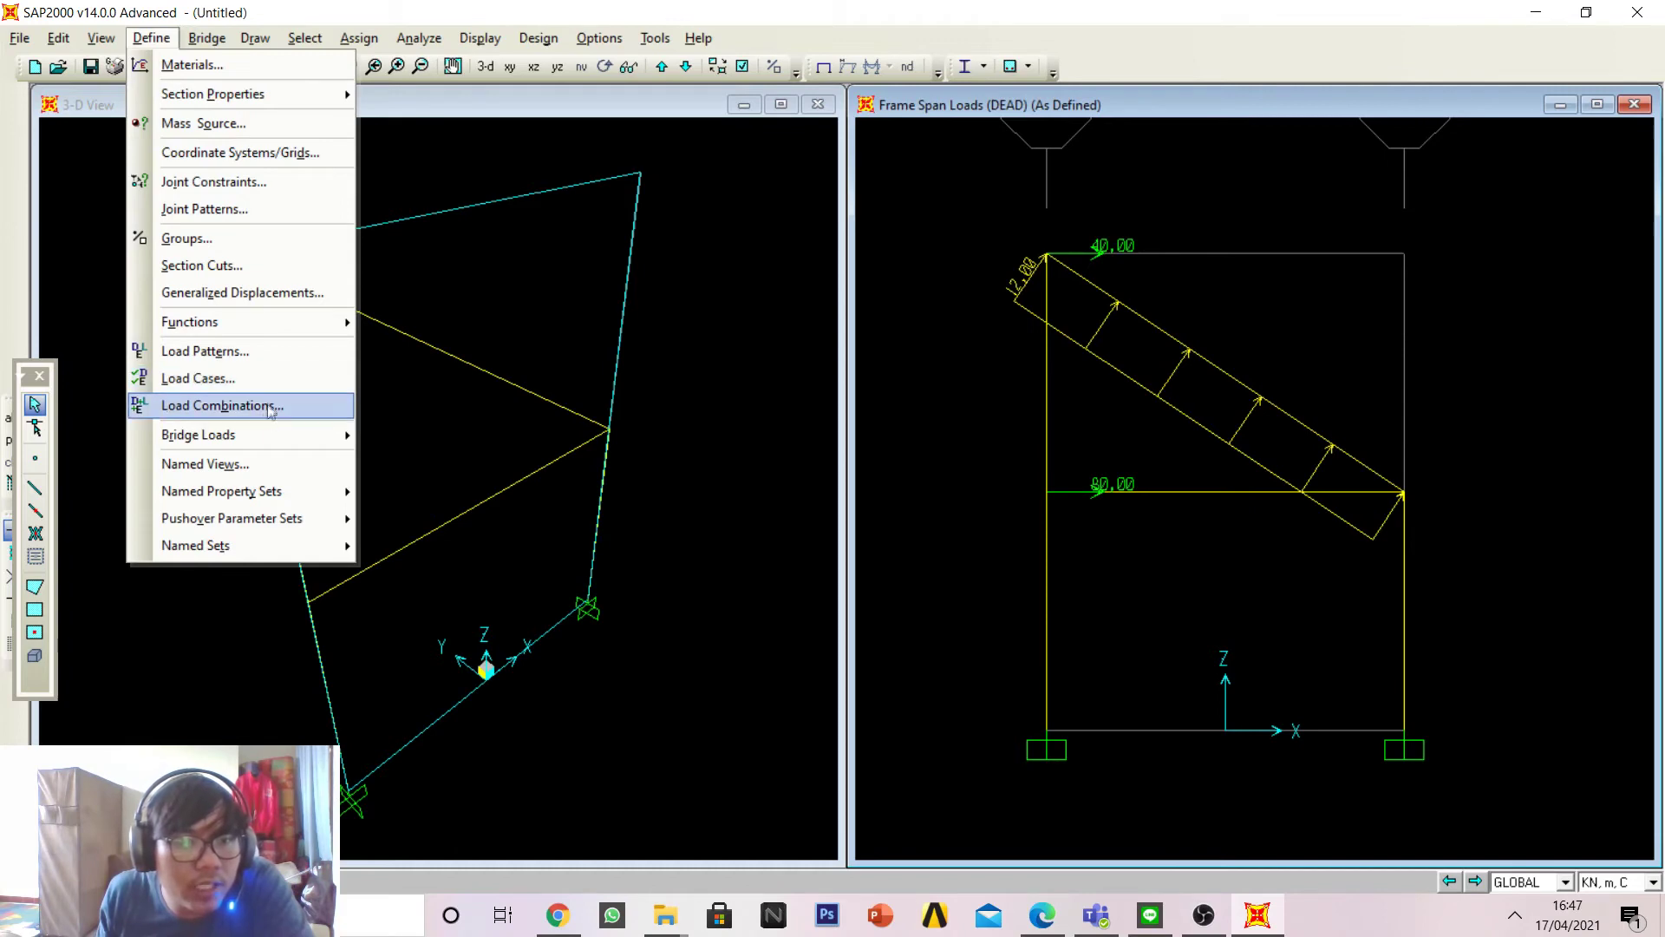
{"action": "left_click", "coordinate": [217, 352]}
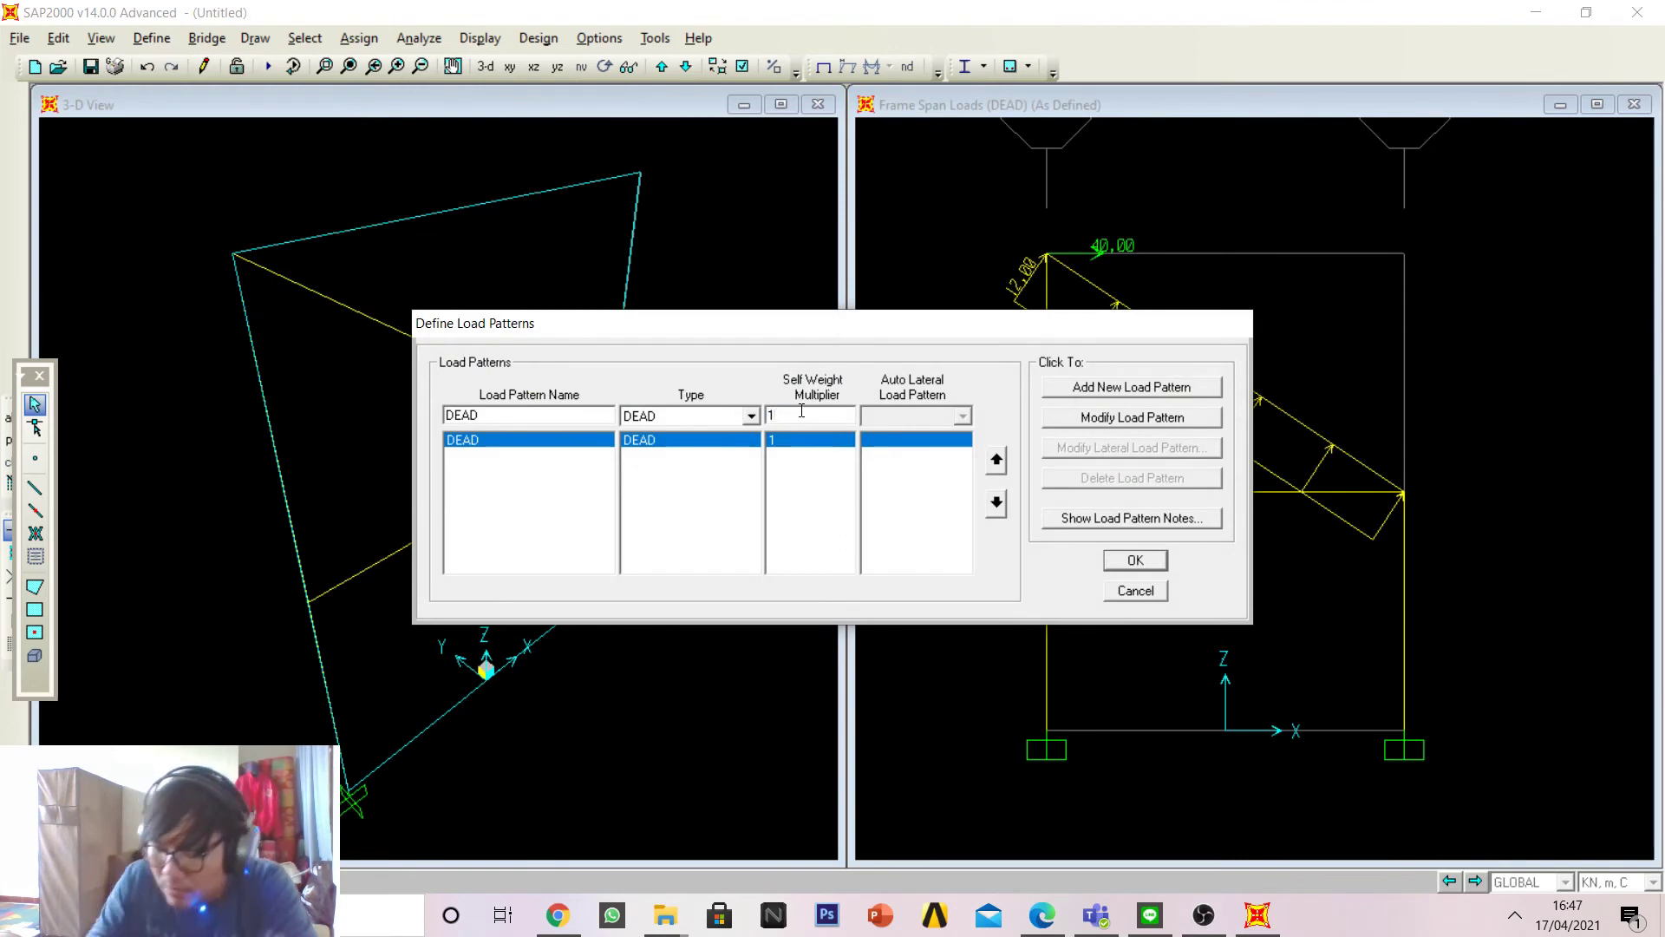
{"action": "left_click", "coordinate": [1162, 423]}
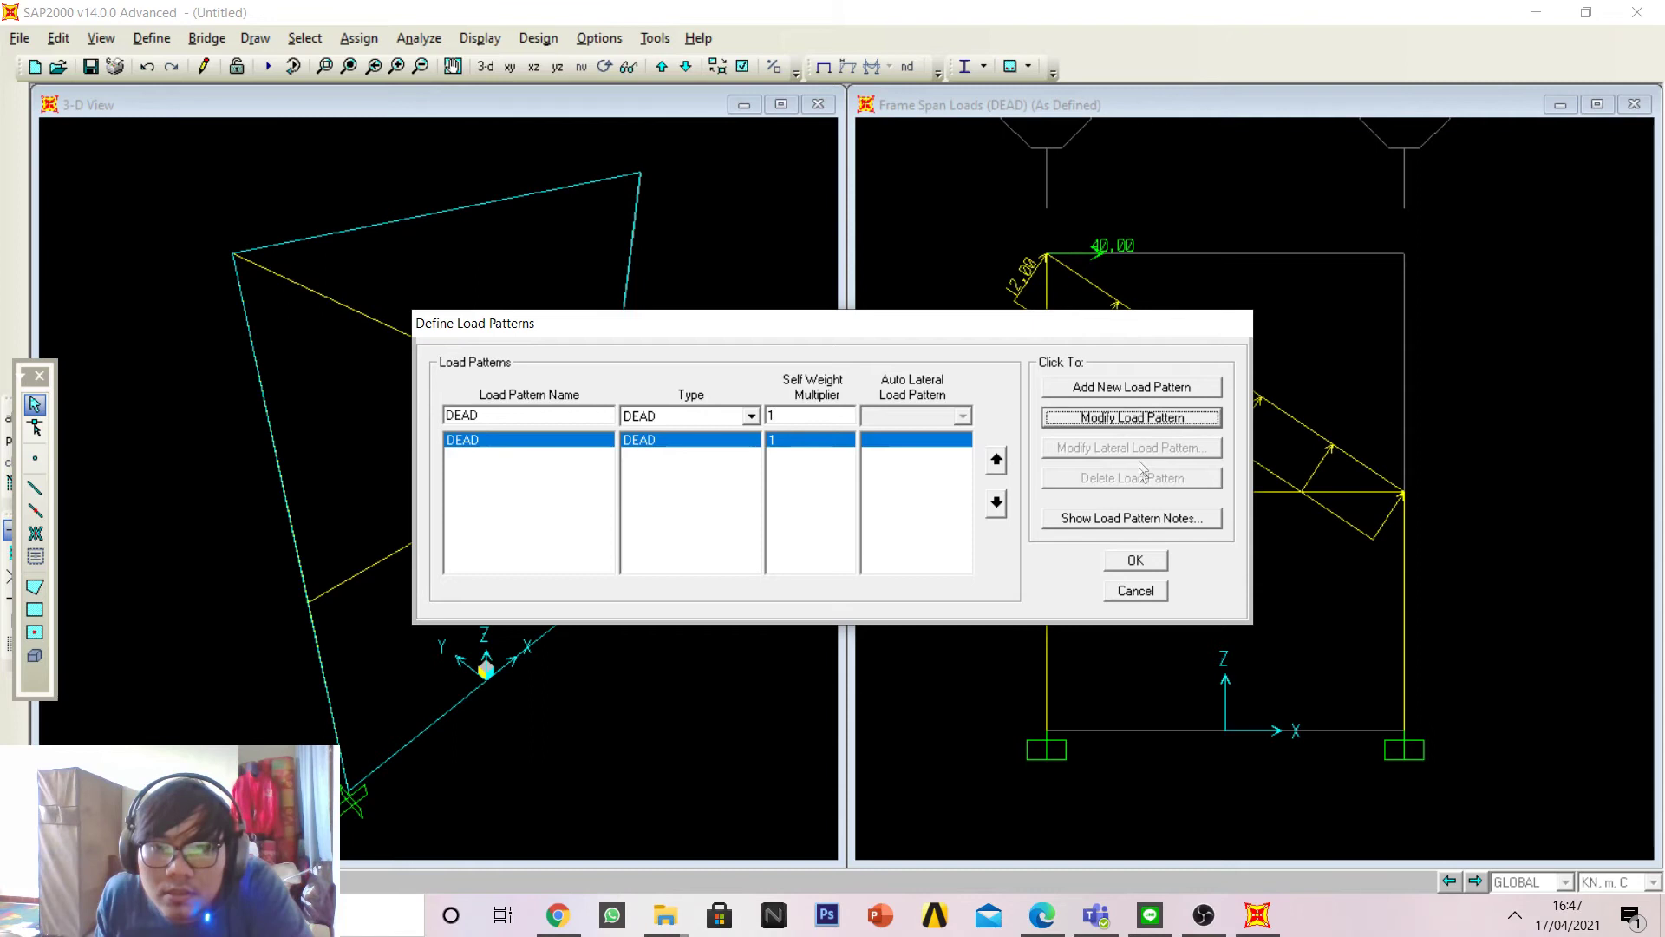
{"action": "left_click", "coordinate": [1148, 557]}
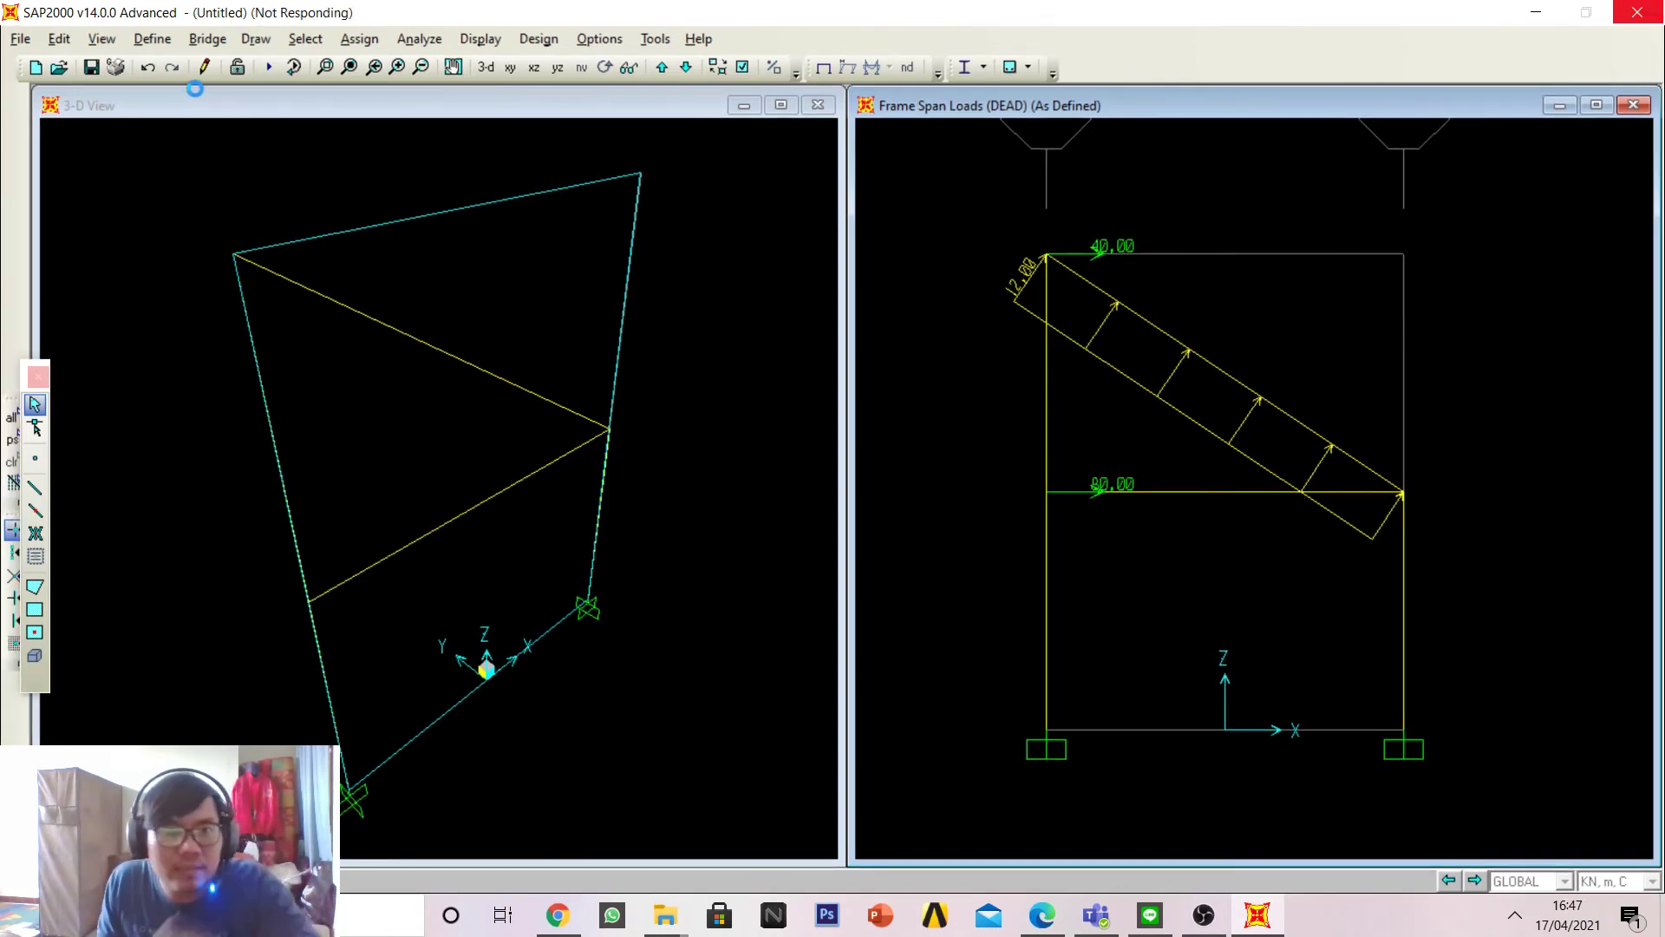
Step: Set the DEAD load pattern's self-weight multiplier to 0 and save the modified pattern
{"action": "left_click", "coordinate": [170, 39]}
{"action": "left_click", "coordinate": [209, 376]}
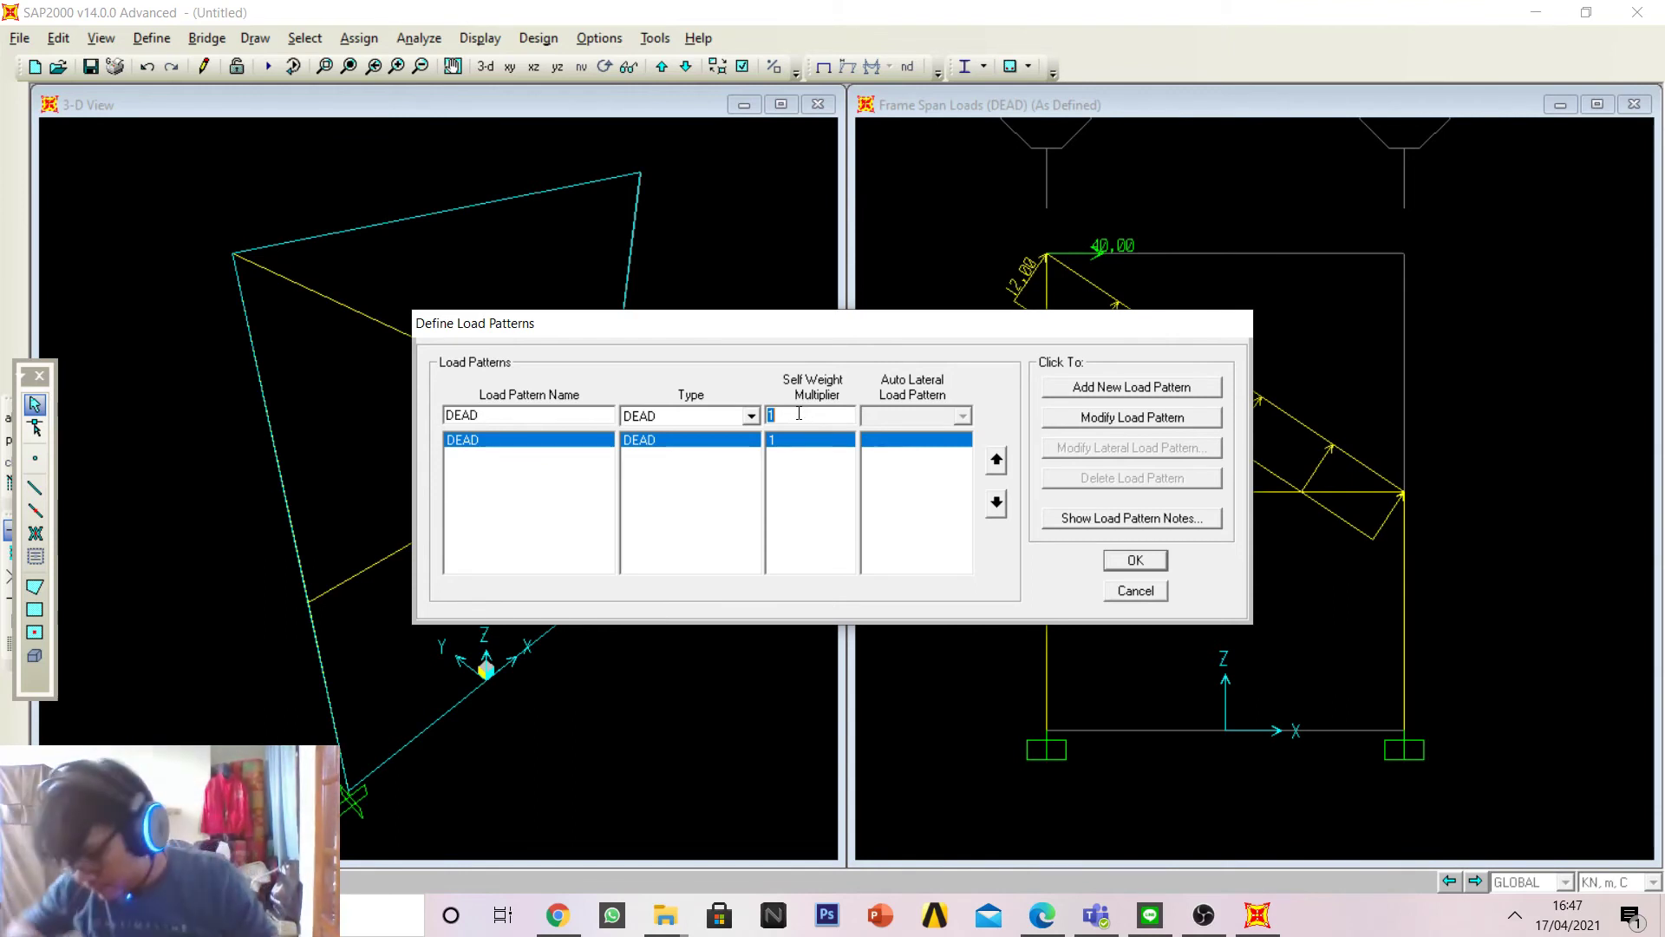
{"action": "key", "text": "BackSpace"}
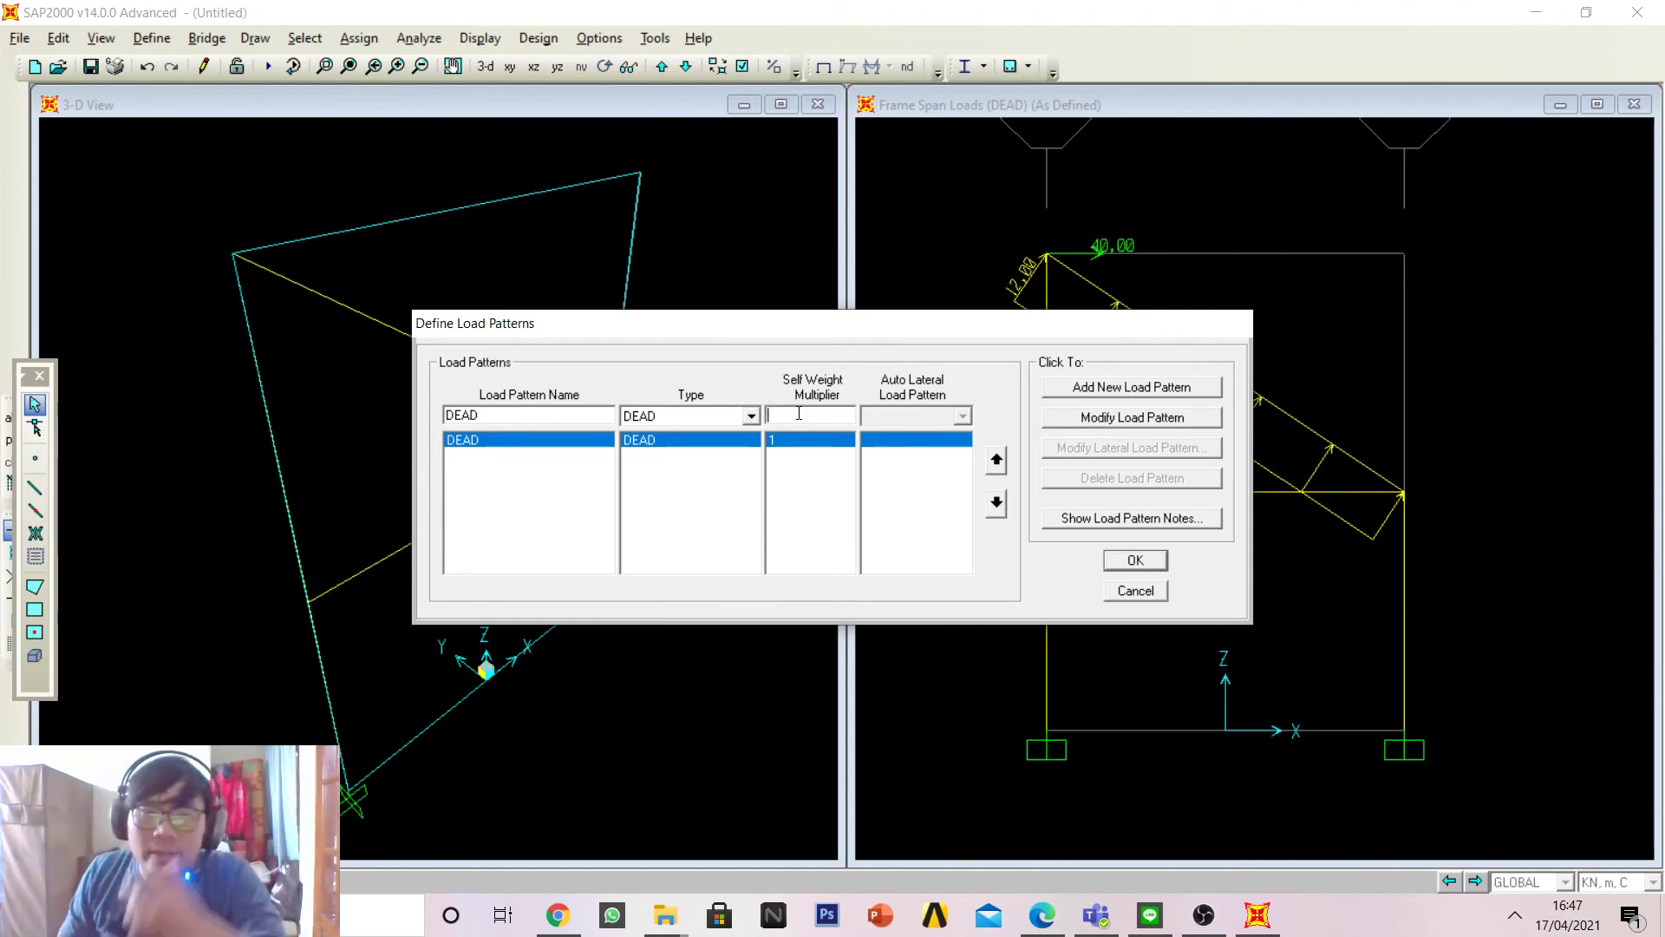
{"action": "left_click", "coordinate": [1126, 421]}
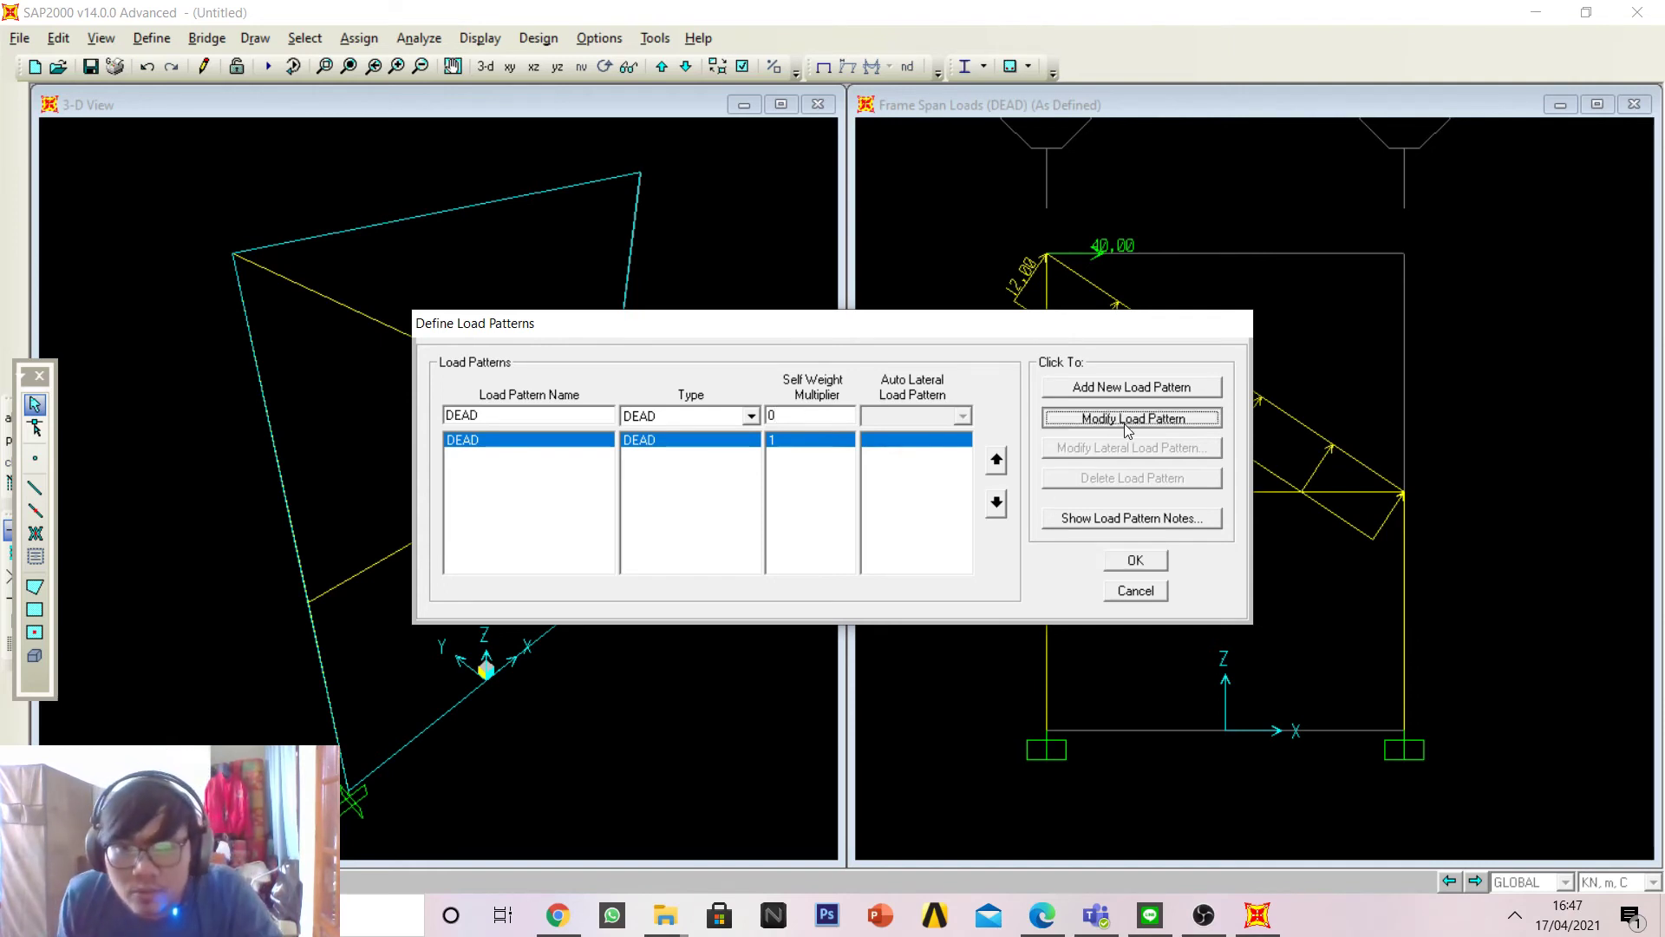
{"action": "left_click", "coordinate": [1135, 564]}
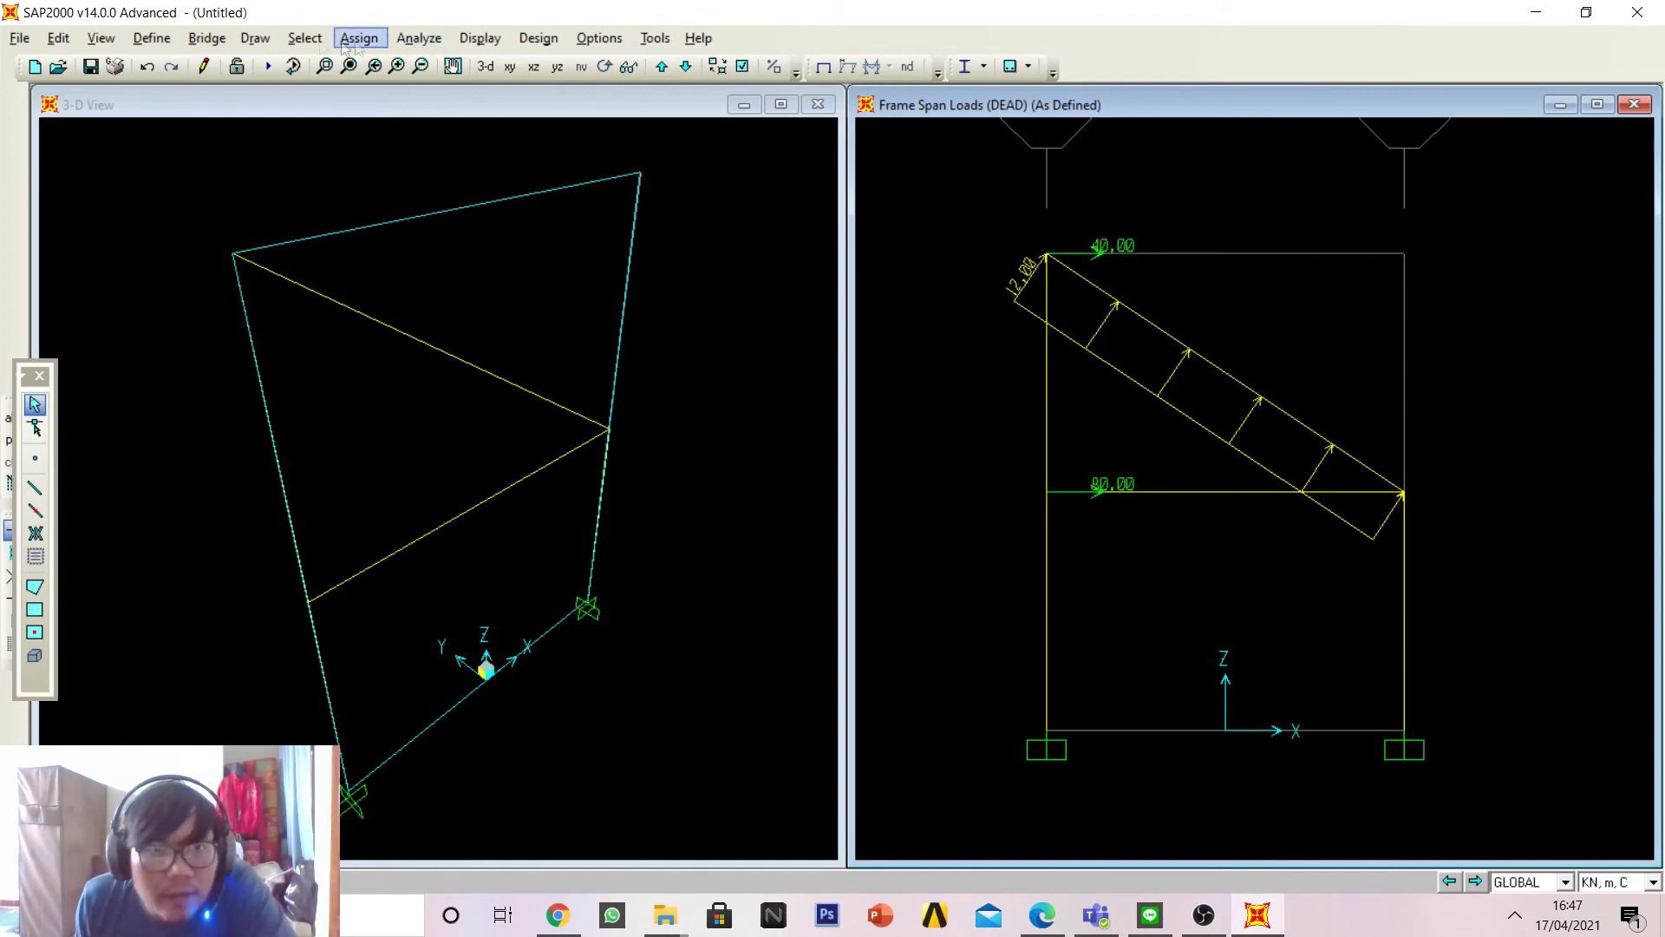
Step: Set the analysis options to Plane Frame in the XZ plane, leaving only the UX, UZ and RY degrees of freedom available
{"action": "left_click", "coordinate": [135, 41]}
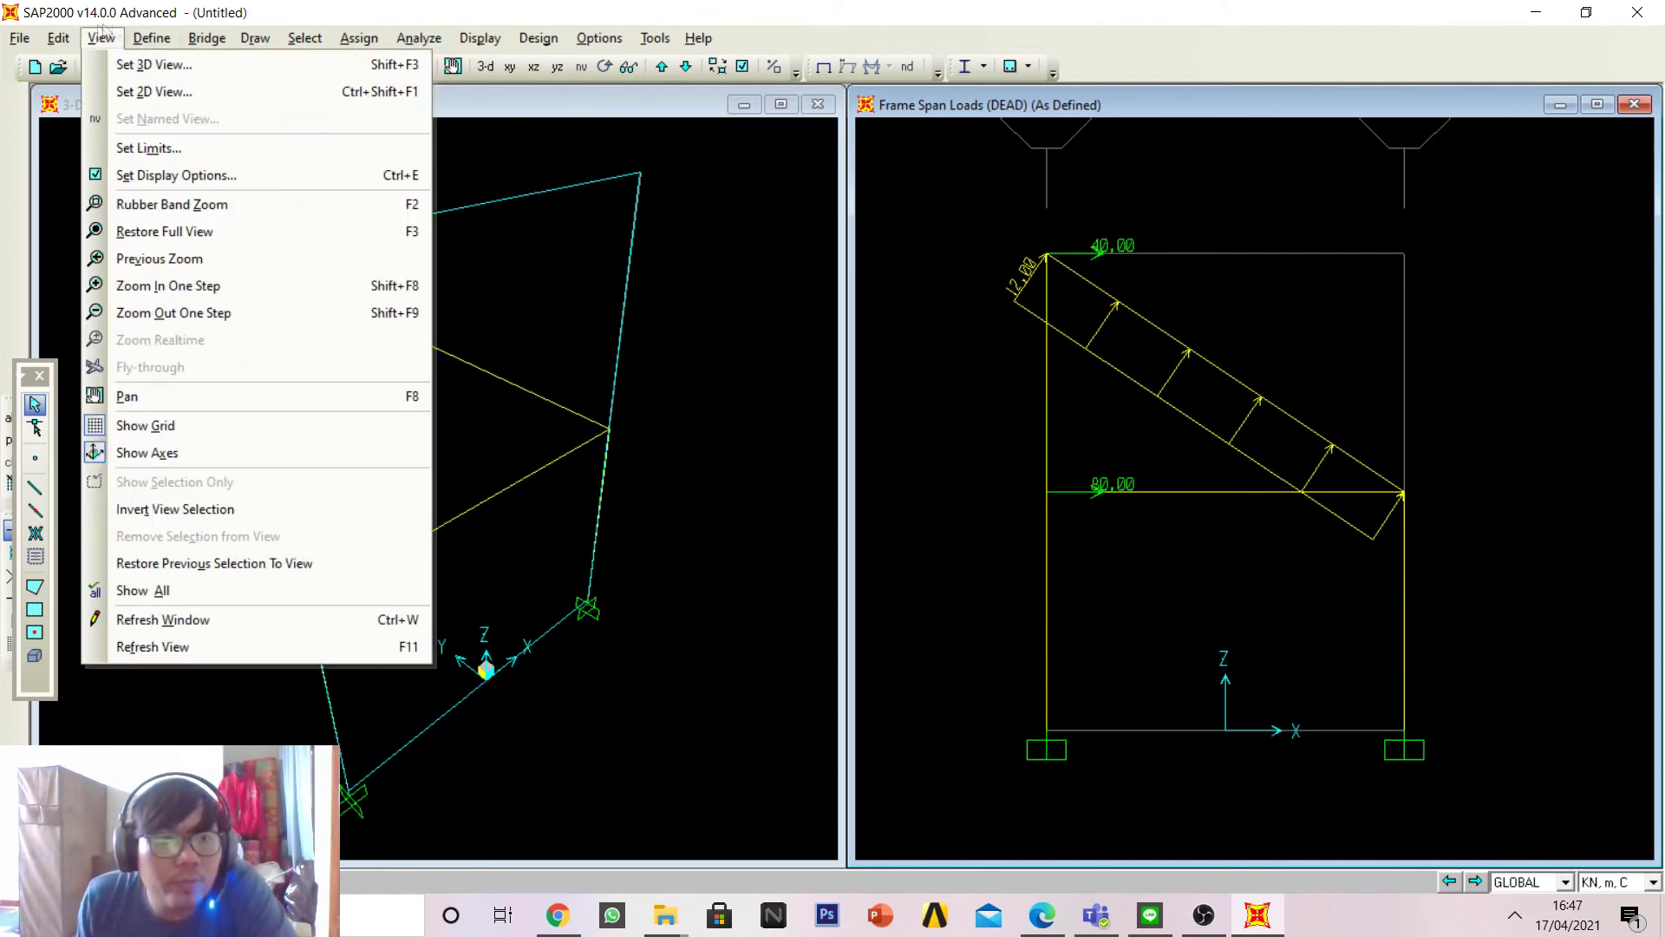
{"action": "mouse_move", "coordinate": [350, 45]}
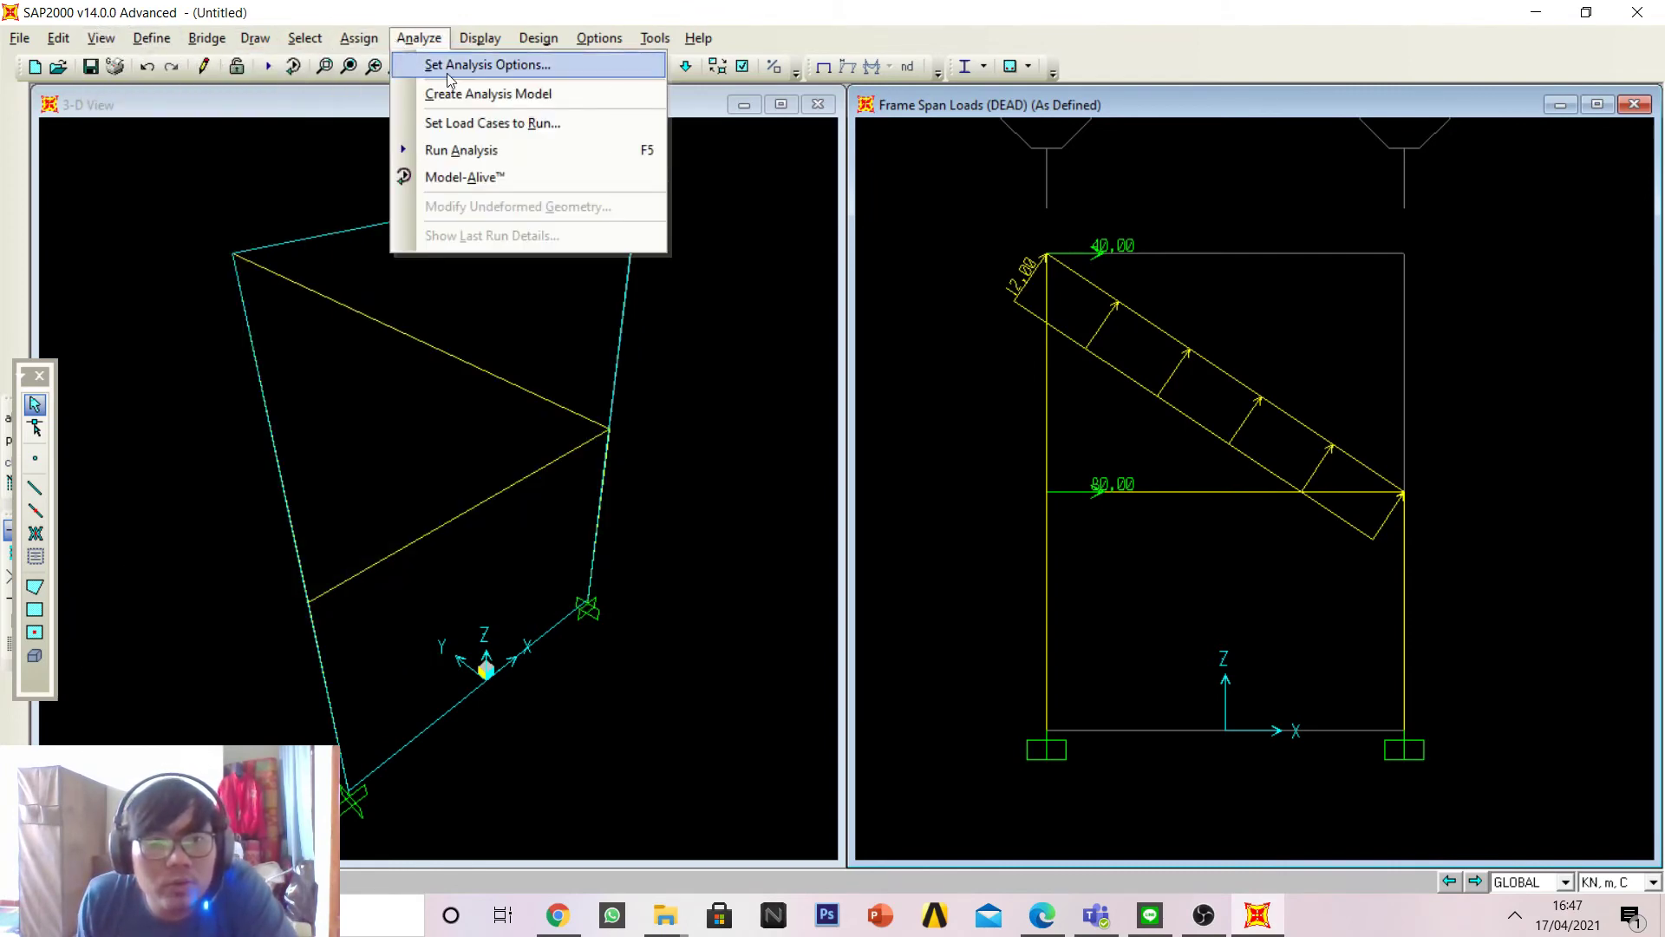
{"action": "left_click", "coordinate": [522, 69]}
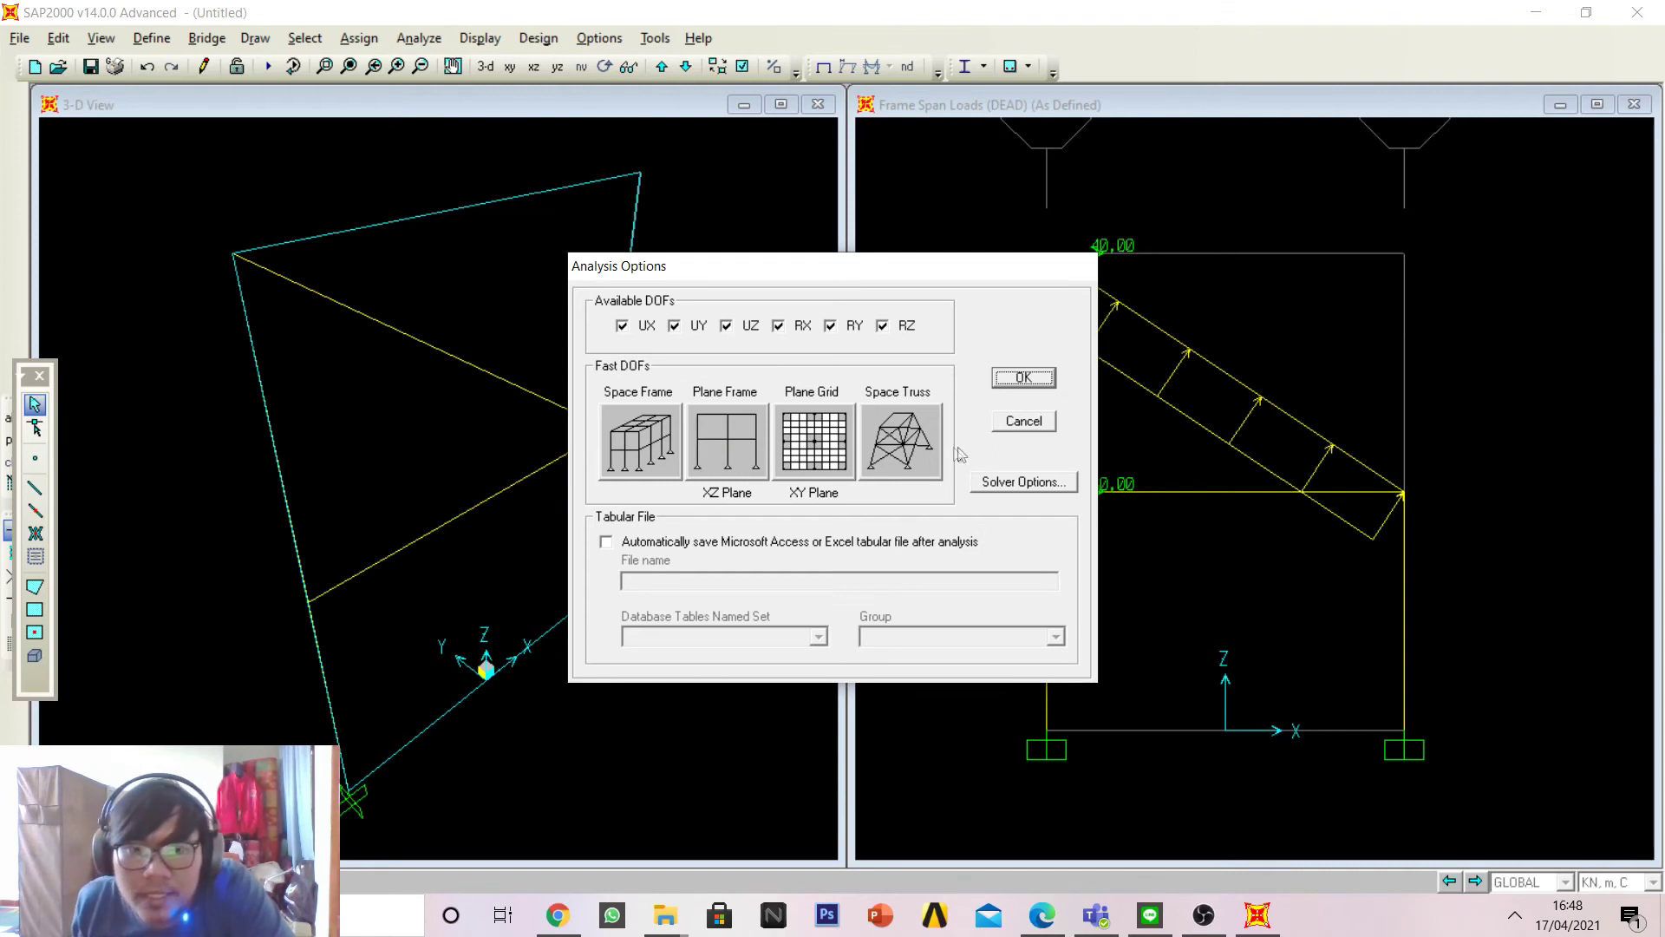
{"action": "left_click", "coordinate": [726, 441]}
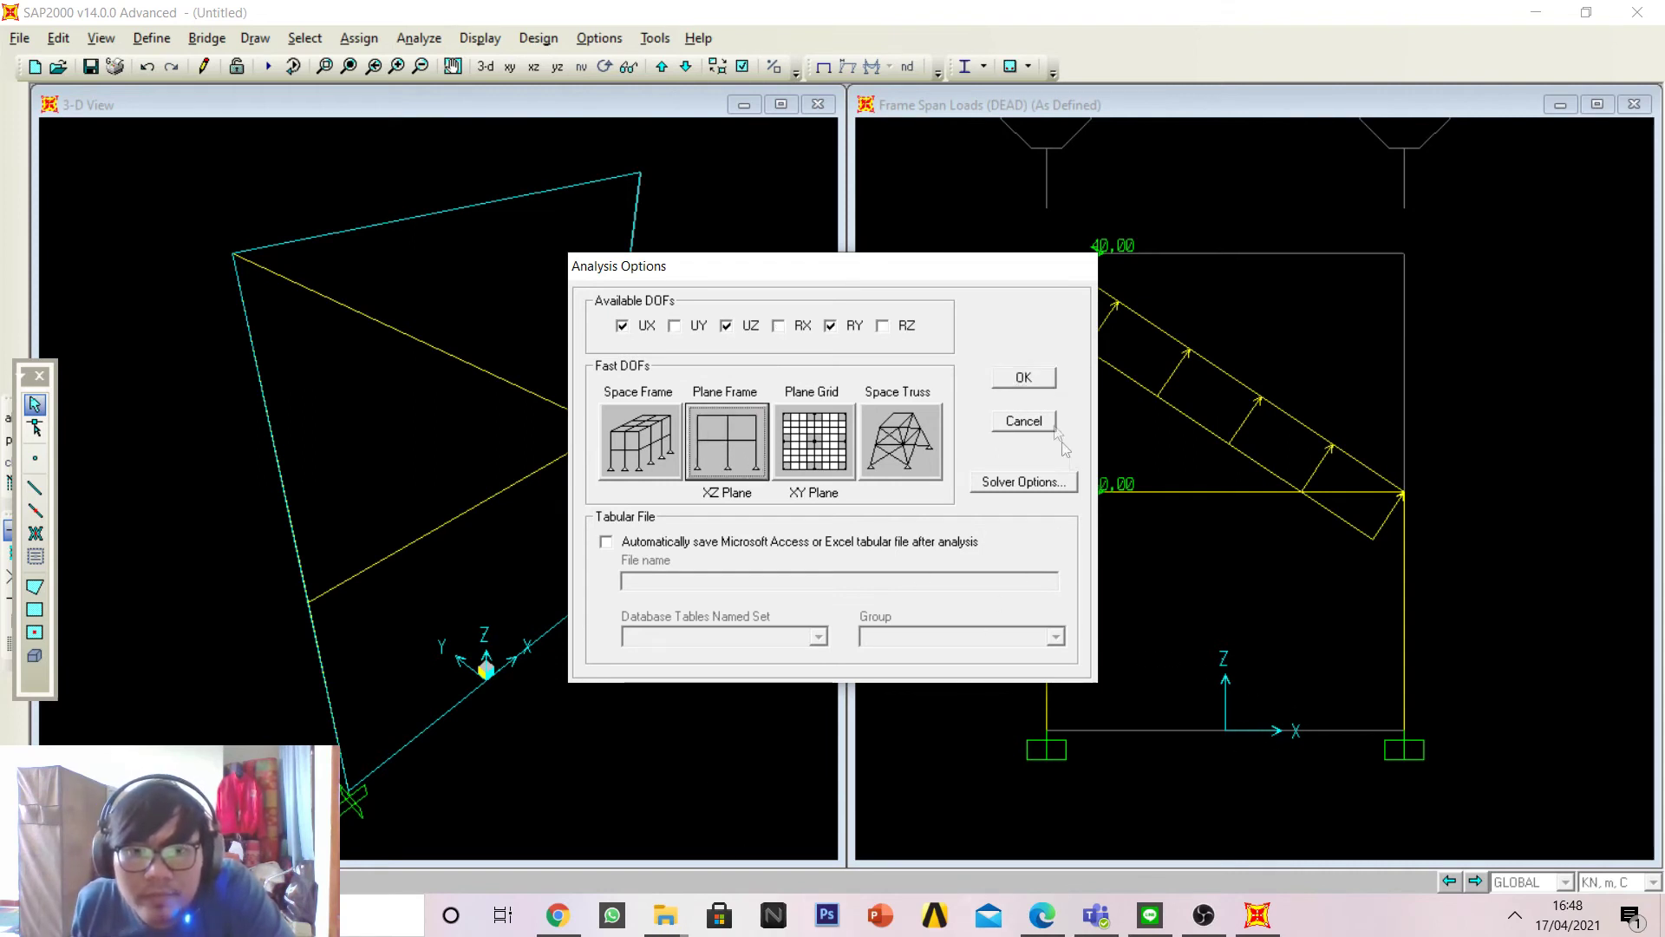
{"action": "left_click", "coordinate": [1037, 378]}
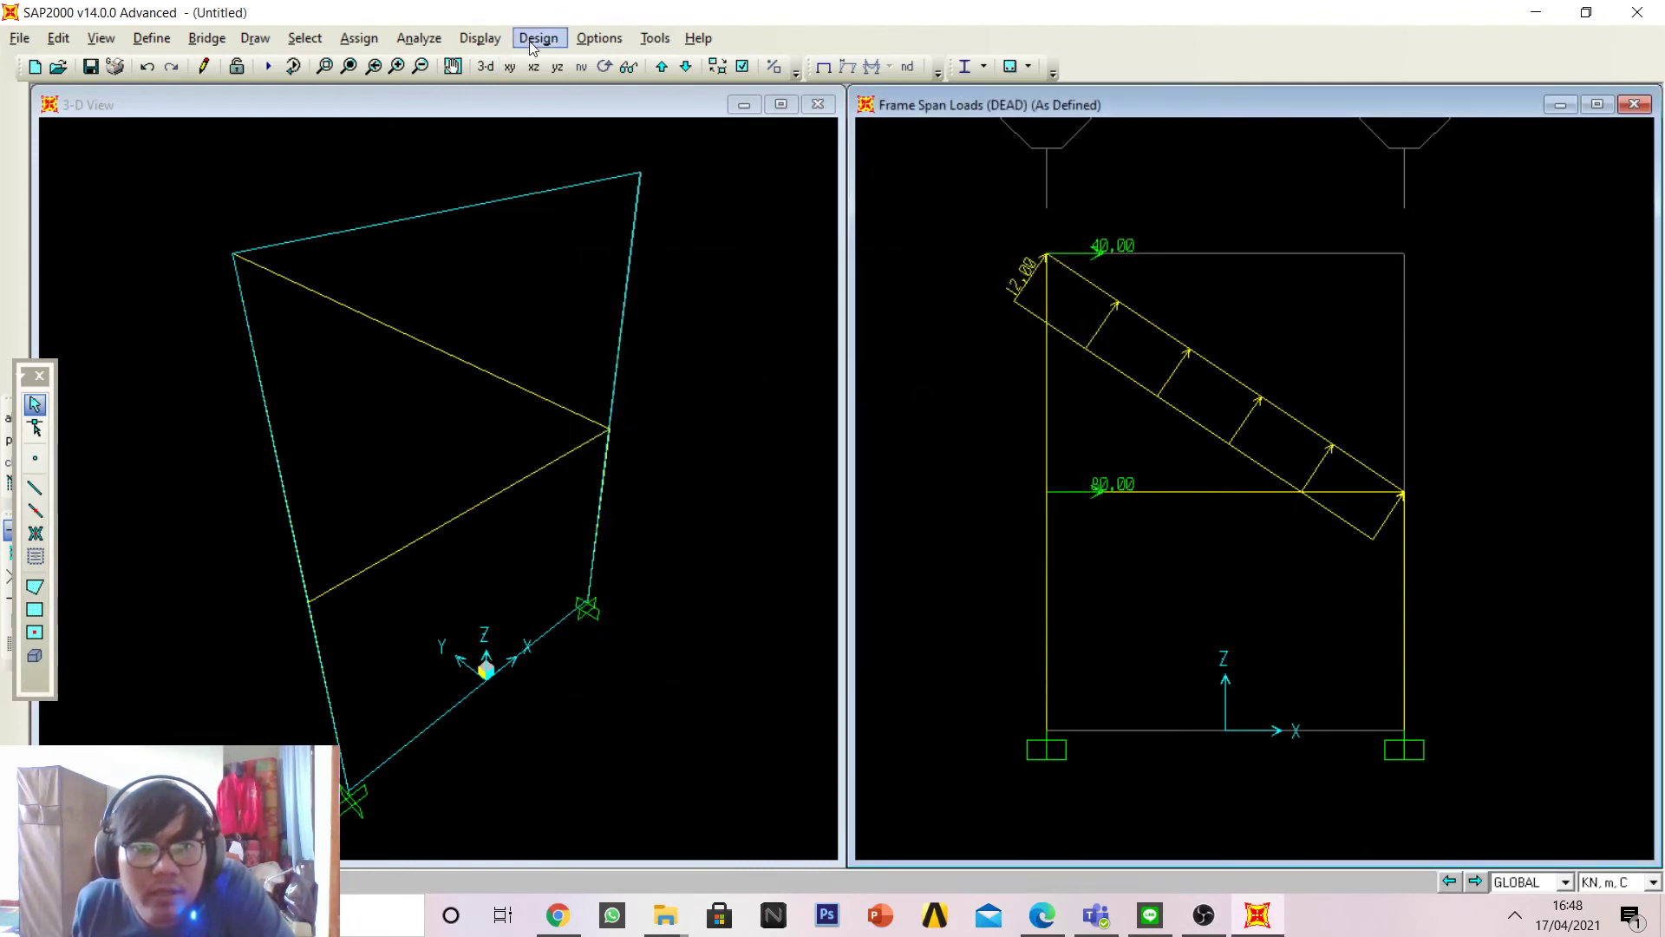
Step: Open the analysis run settings and set the MODAL case to Do Not Run, keeping DEAD as the case to run
{"action": "left_click", "coordinate": [419, 38]}
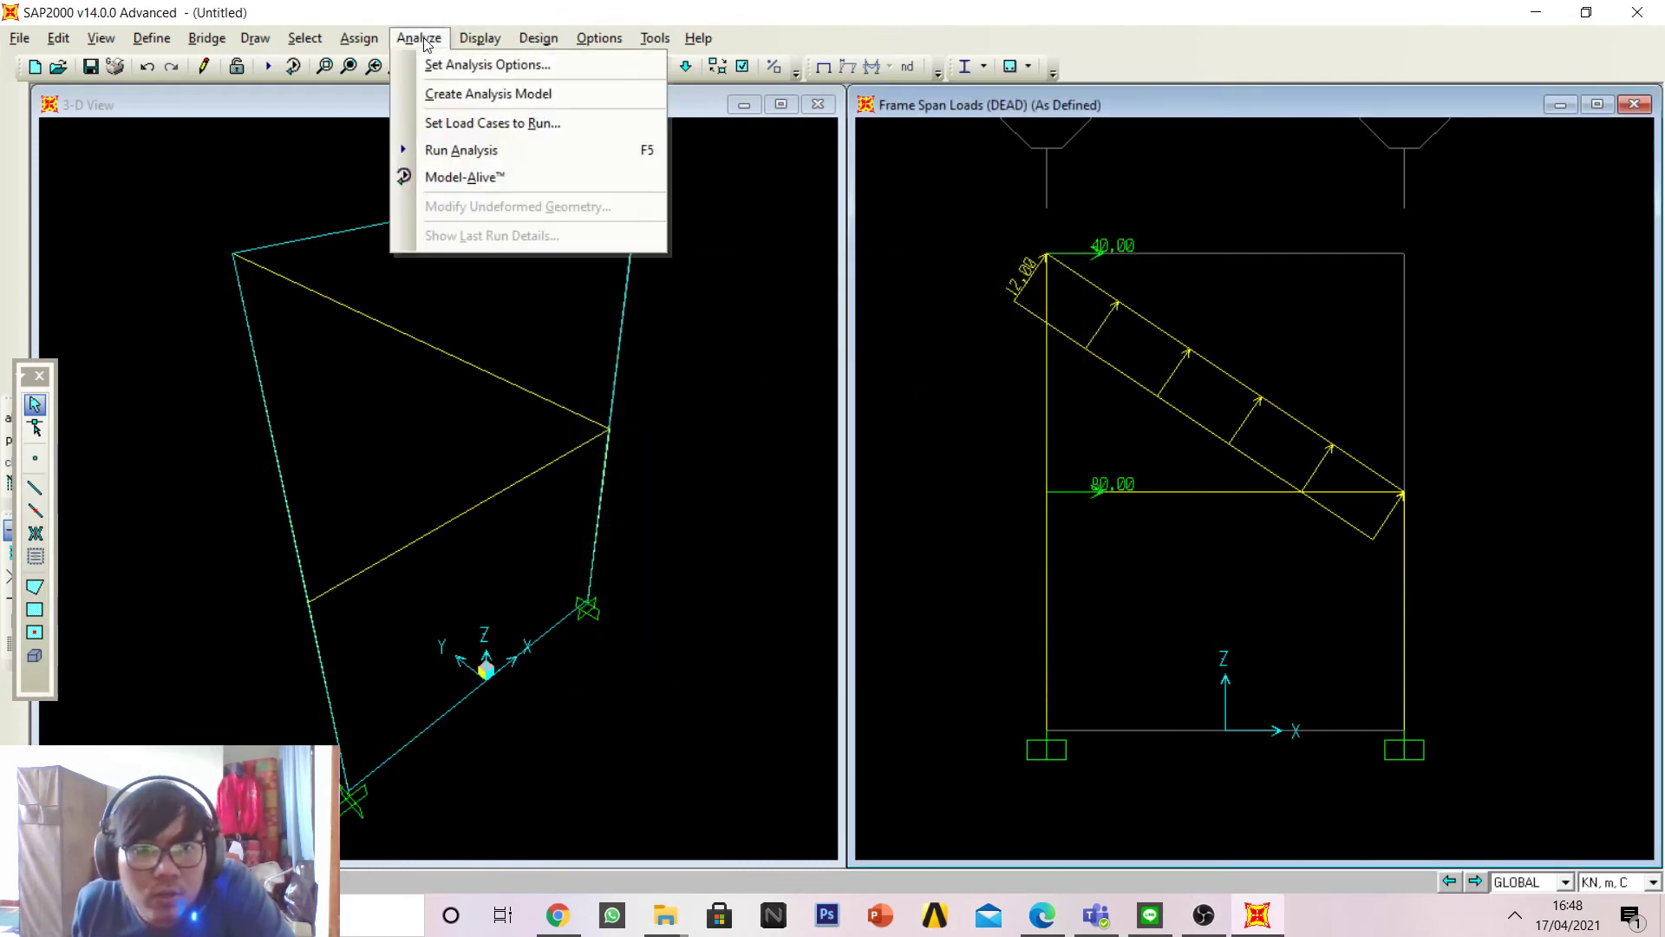
{"action": "left_click", "coordinate": [628, 149]}
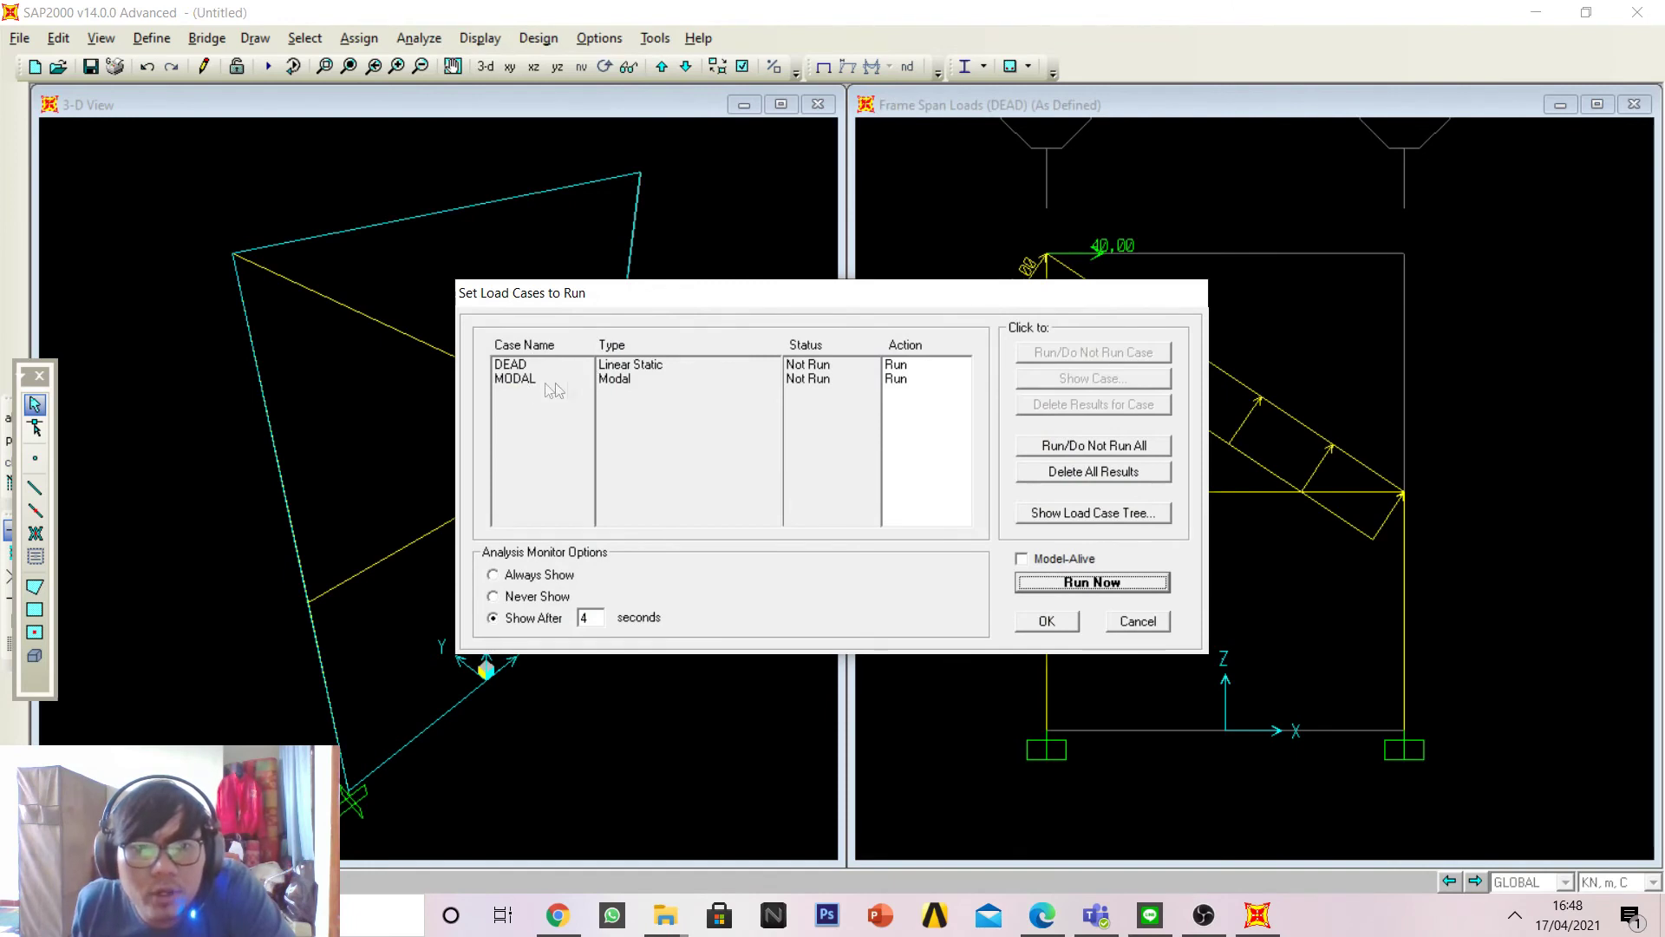
{"action": "left_click", "coordinate": [545, 382]}
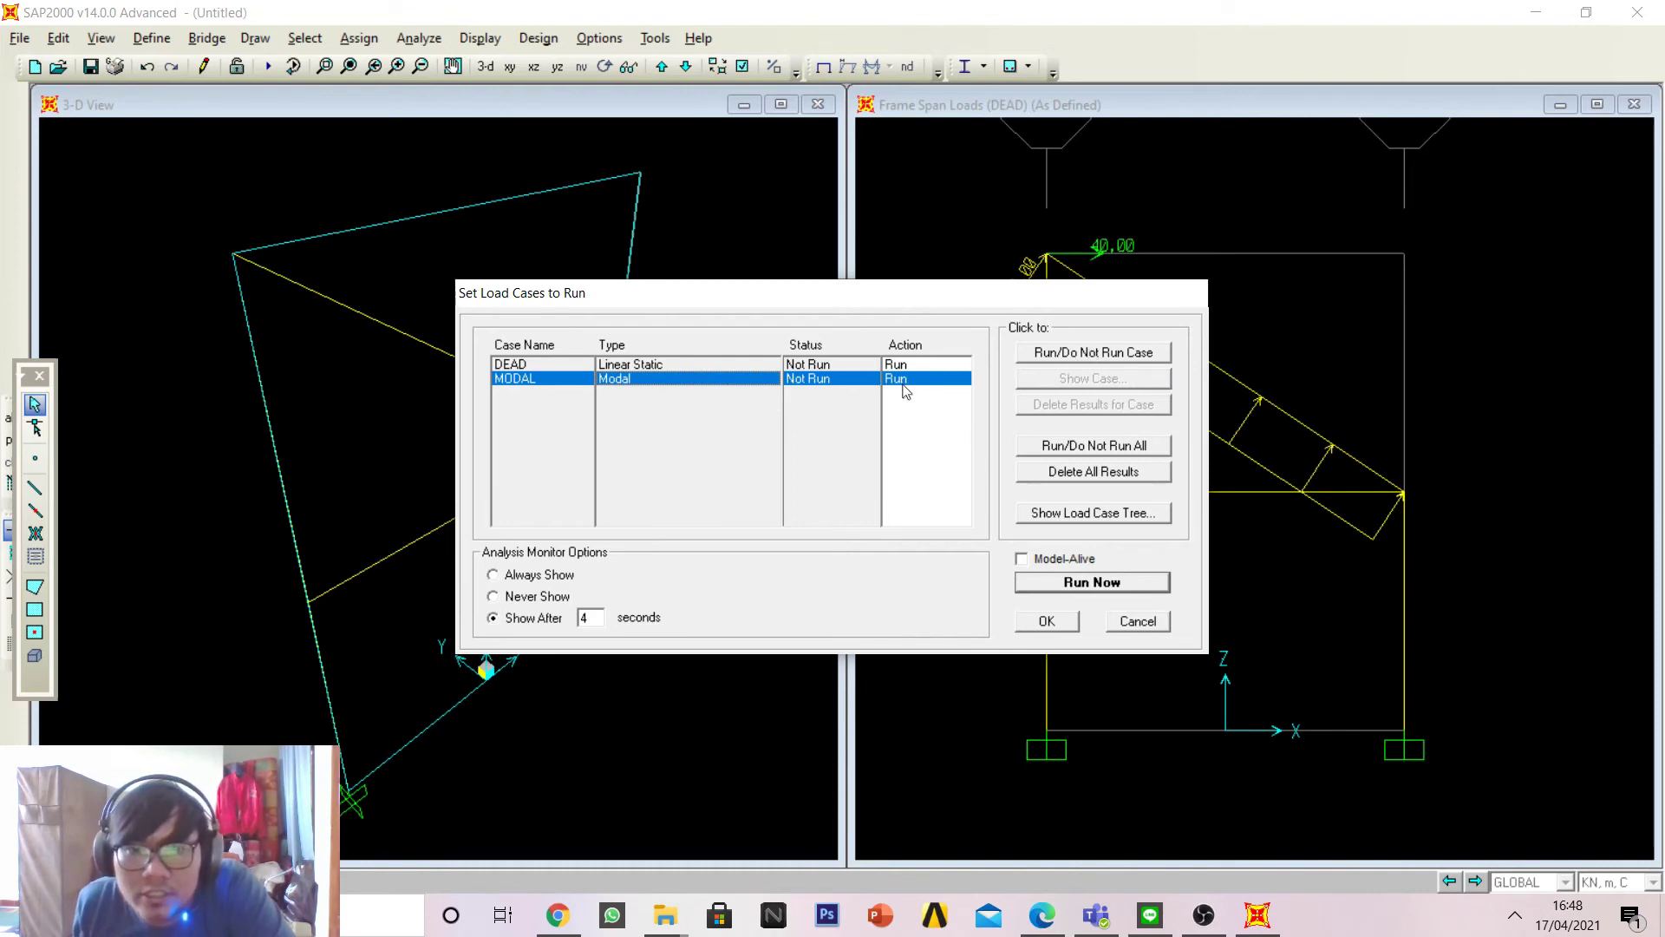
{"action": "left_click", "coordinate": [1055, 352]}
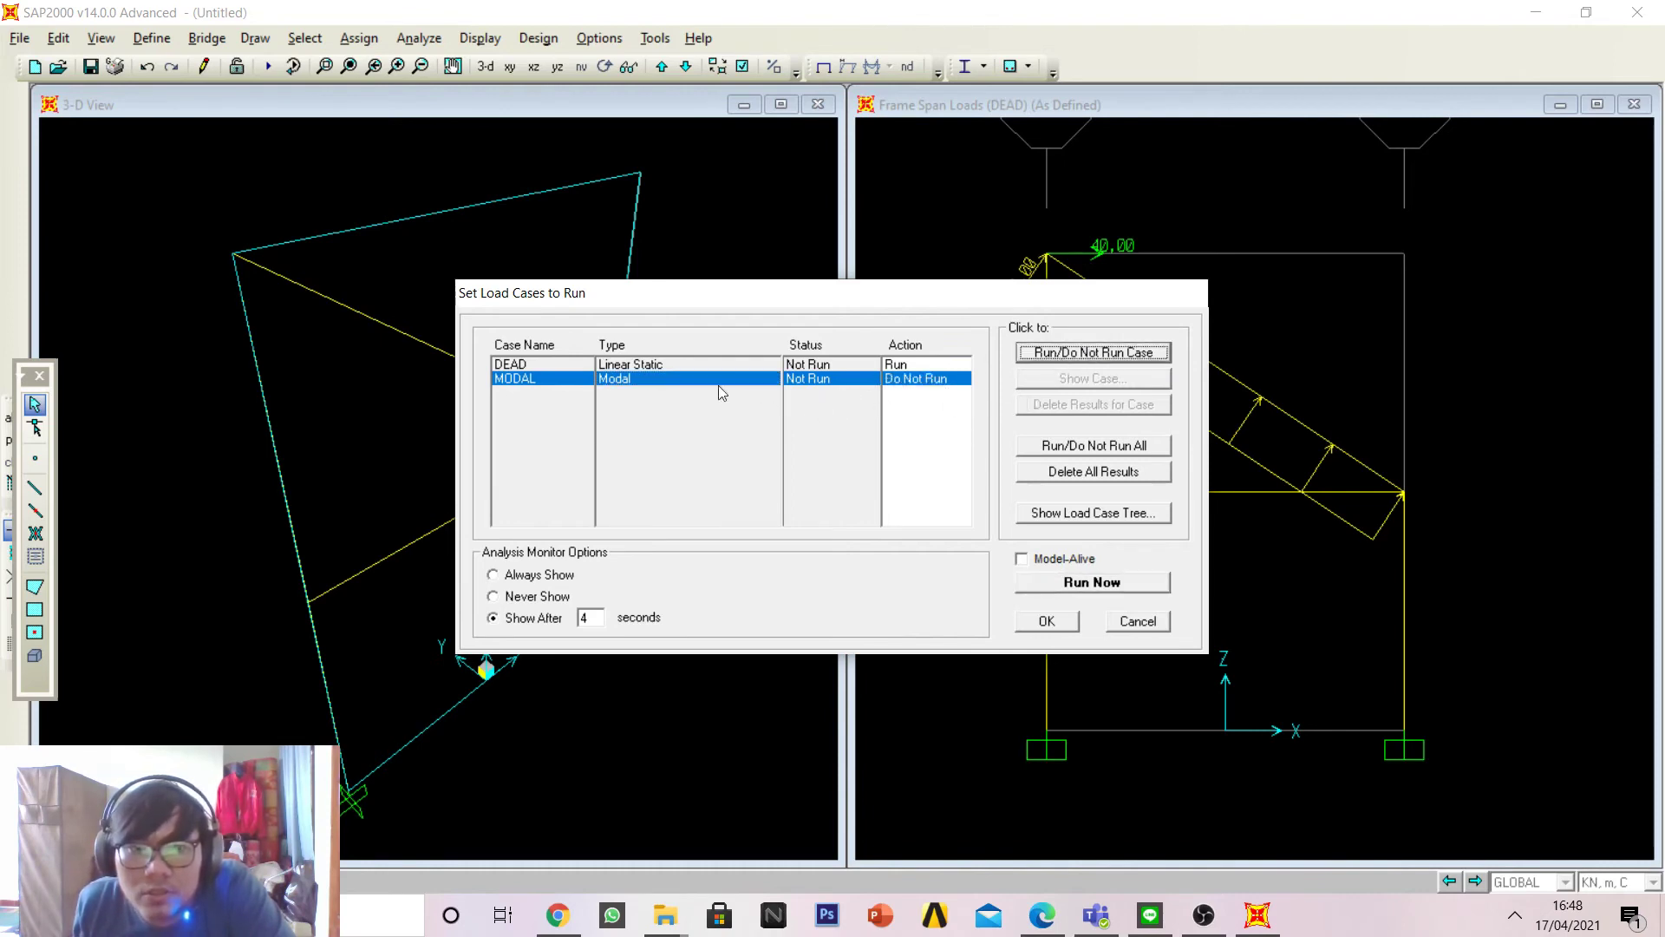
{"action": "left_click", "coordinate": [638, 366]}
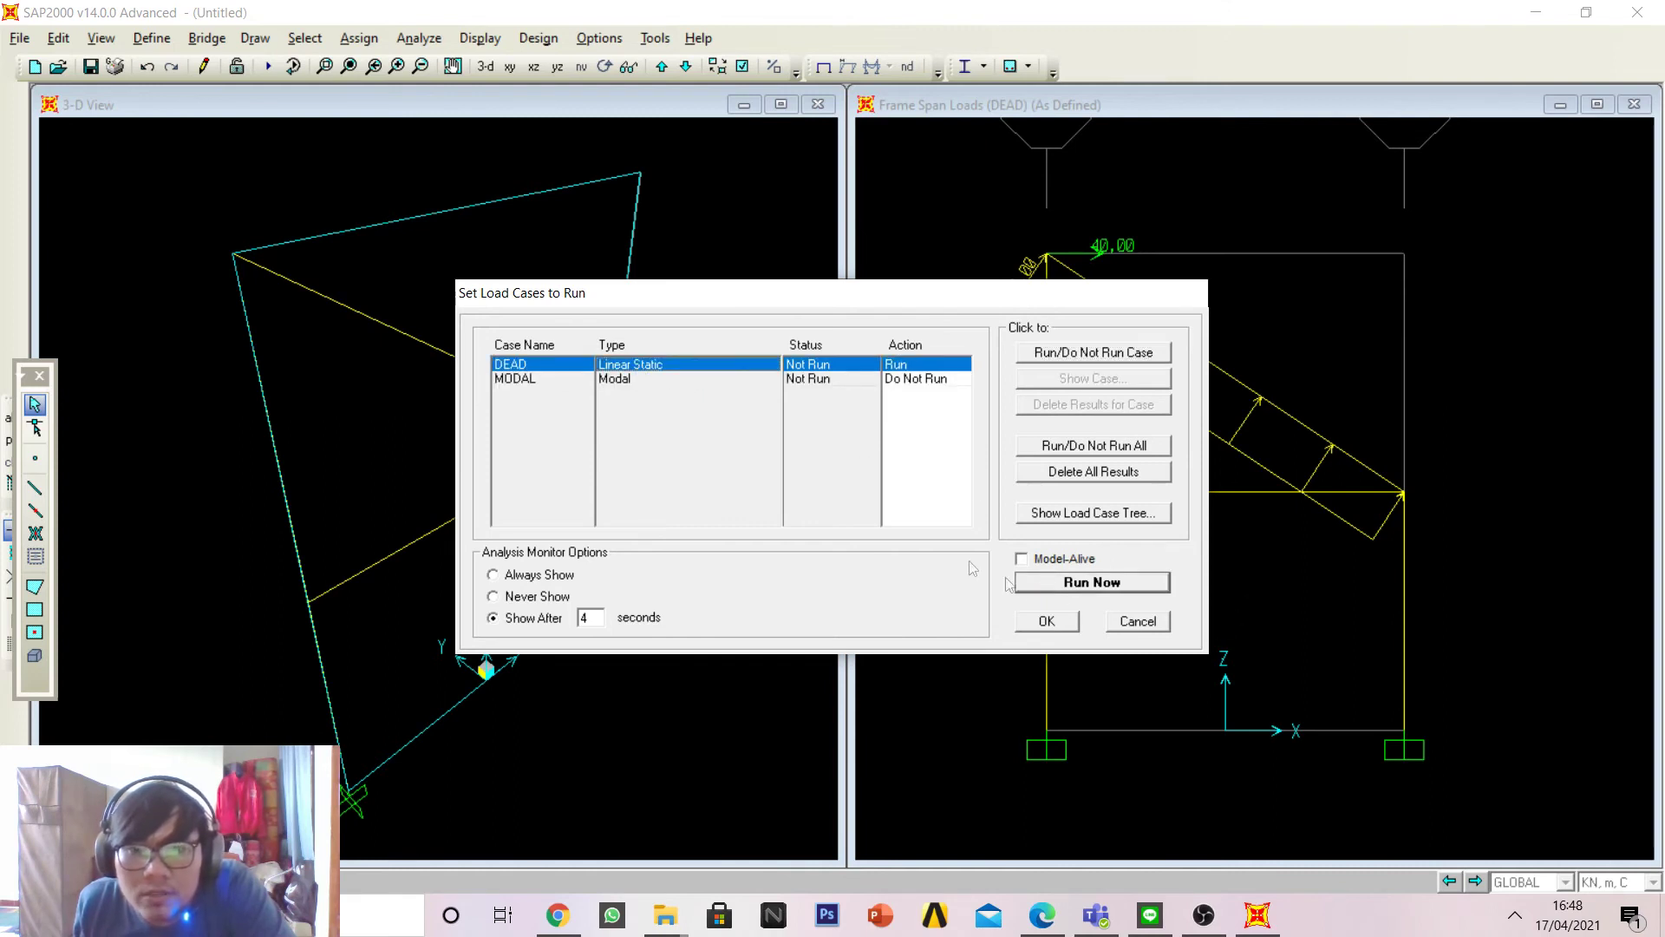
Step: Run the analysis and save the model in the Videos folder as example
{"action": "left_click", "coordinate": [1062, 581]}
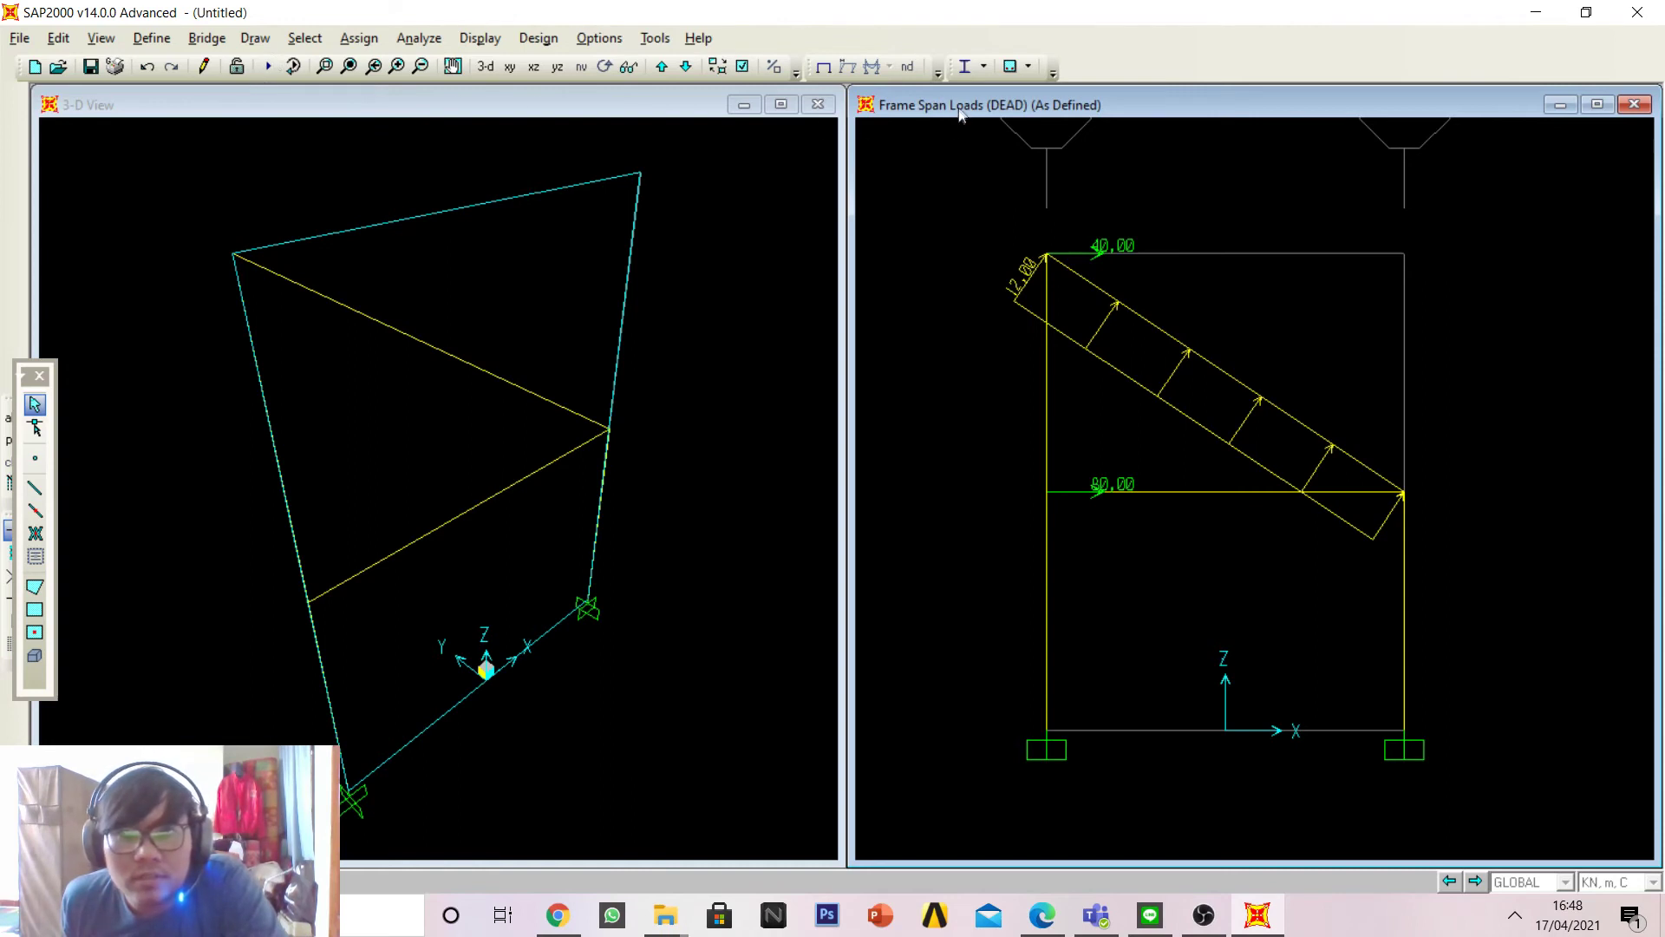
{"action": "key", "text": "ctrl+s"}
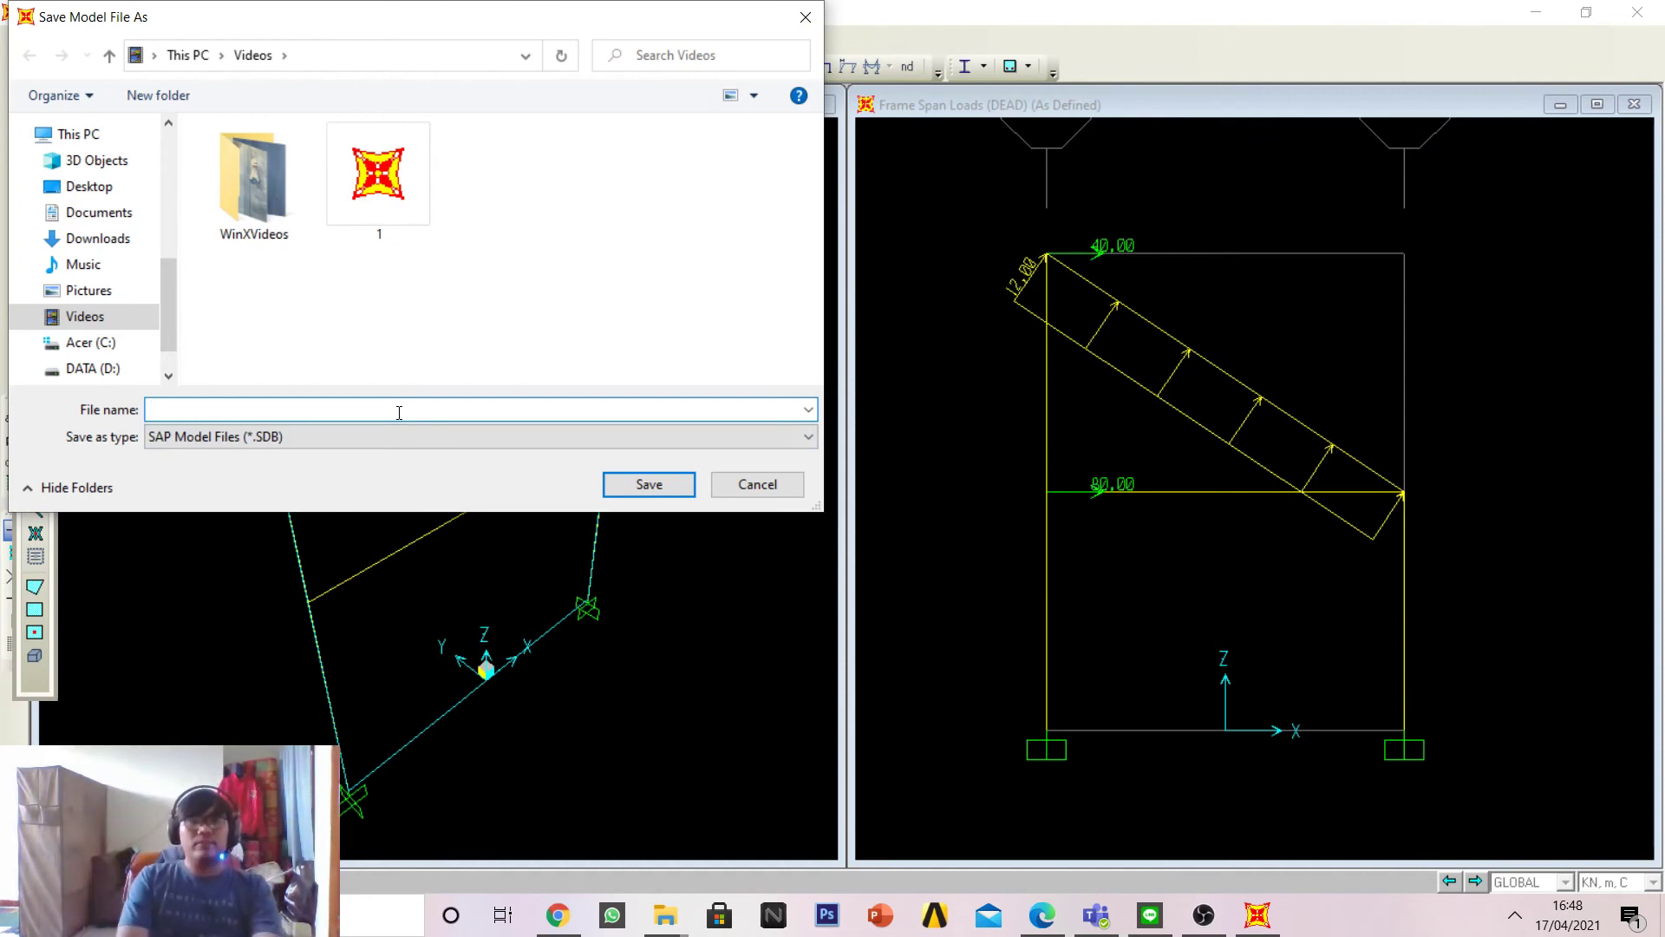
{"action": "key", "text": "Return"}
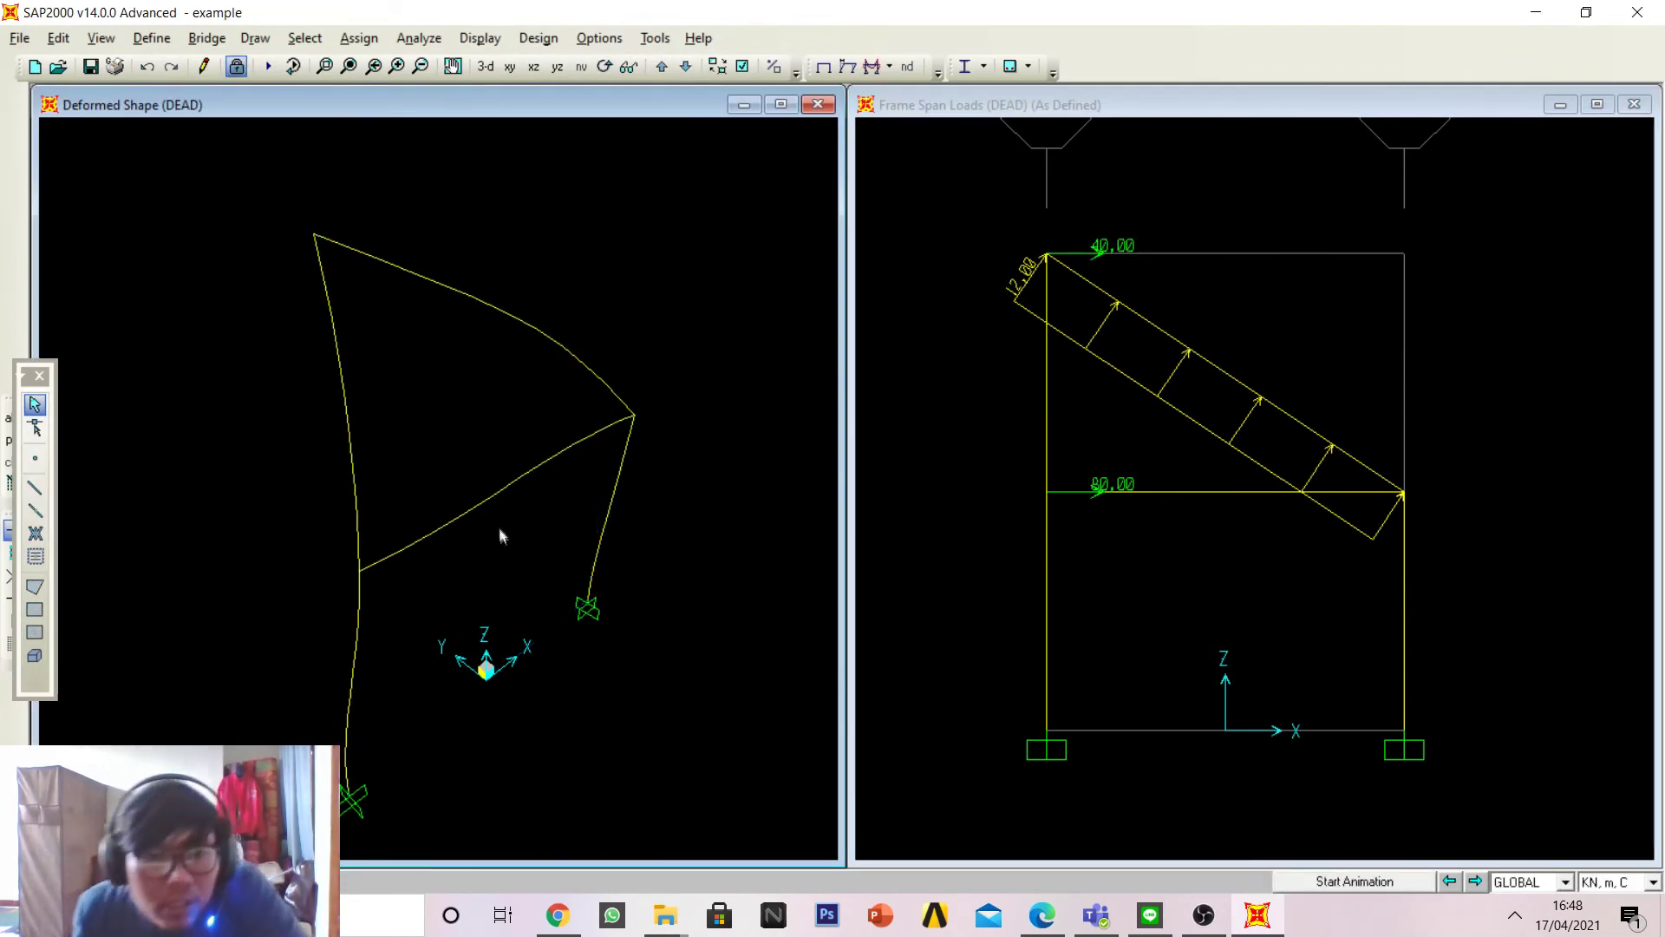
Step: Inspect the DEAD deformed shape in 3D, and switch that window to the XZ plane view
{"action": "scroll", "coordinate": [500, 547], "scroll_direction": "down", "scroll_amount": 2}
{"action": "scroll", "coordinate": [506, 576], "scroll_direction": "up", "scroll_amount": 1}
{"action": "middle_click_drag", "start_coordinate": [518, 595], "coordinate": [632, 622]}
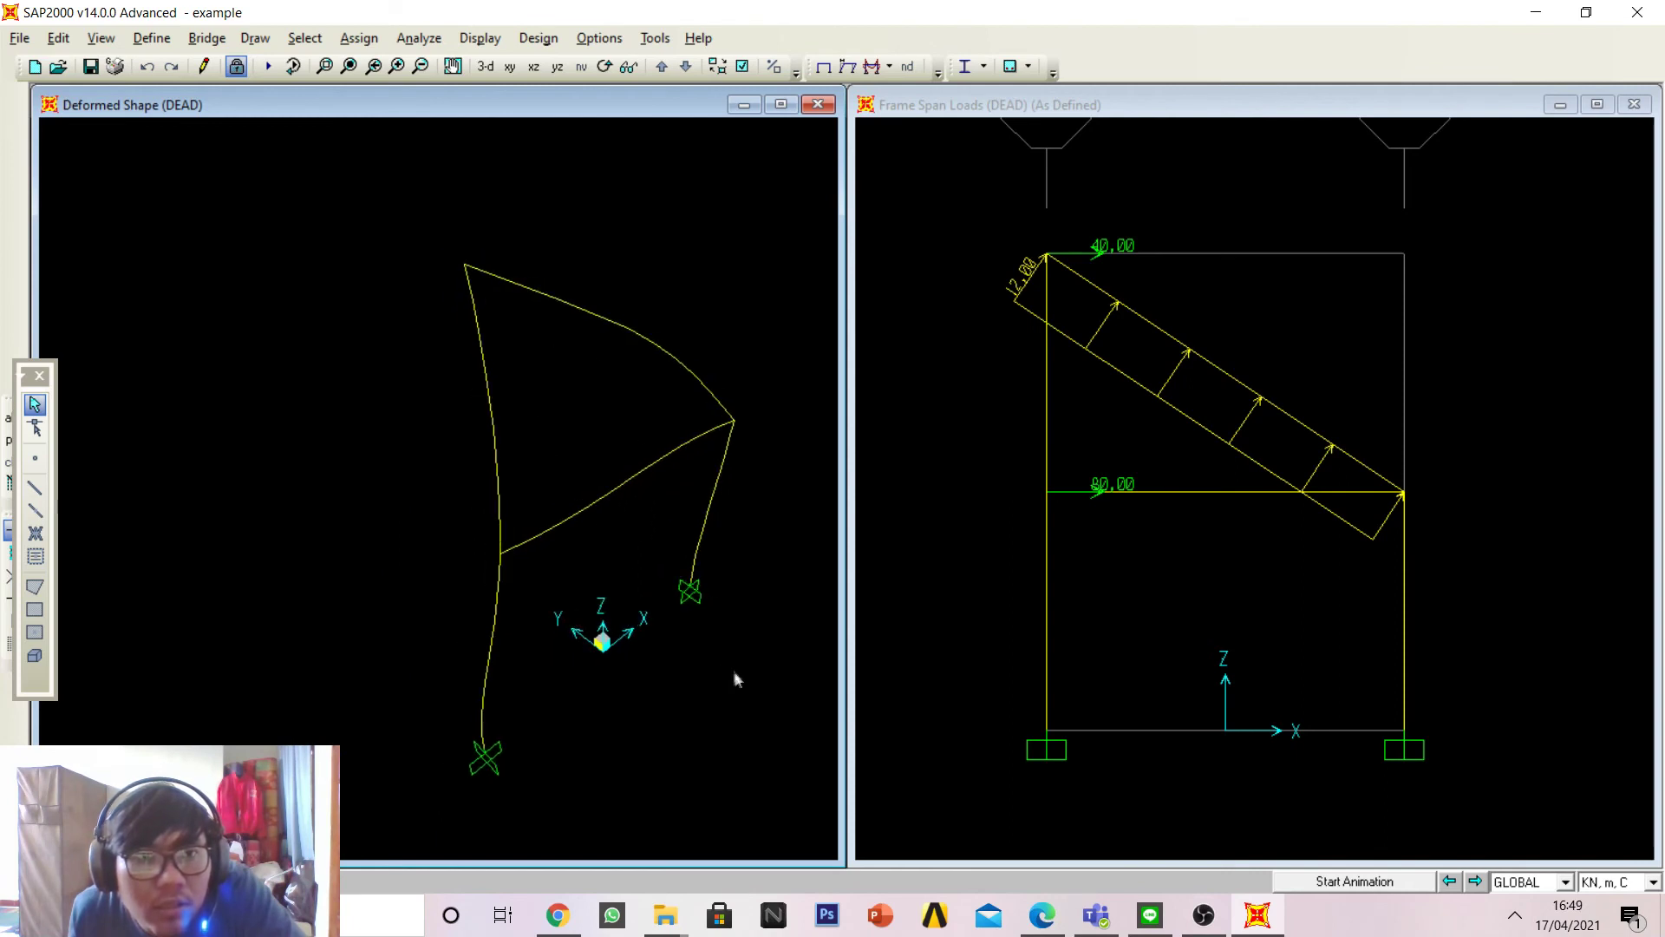
{"action": "middle_click_drag", "start_coordinate": [636, 503], "coordinate": [559, 535]}
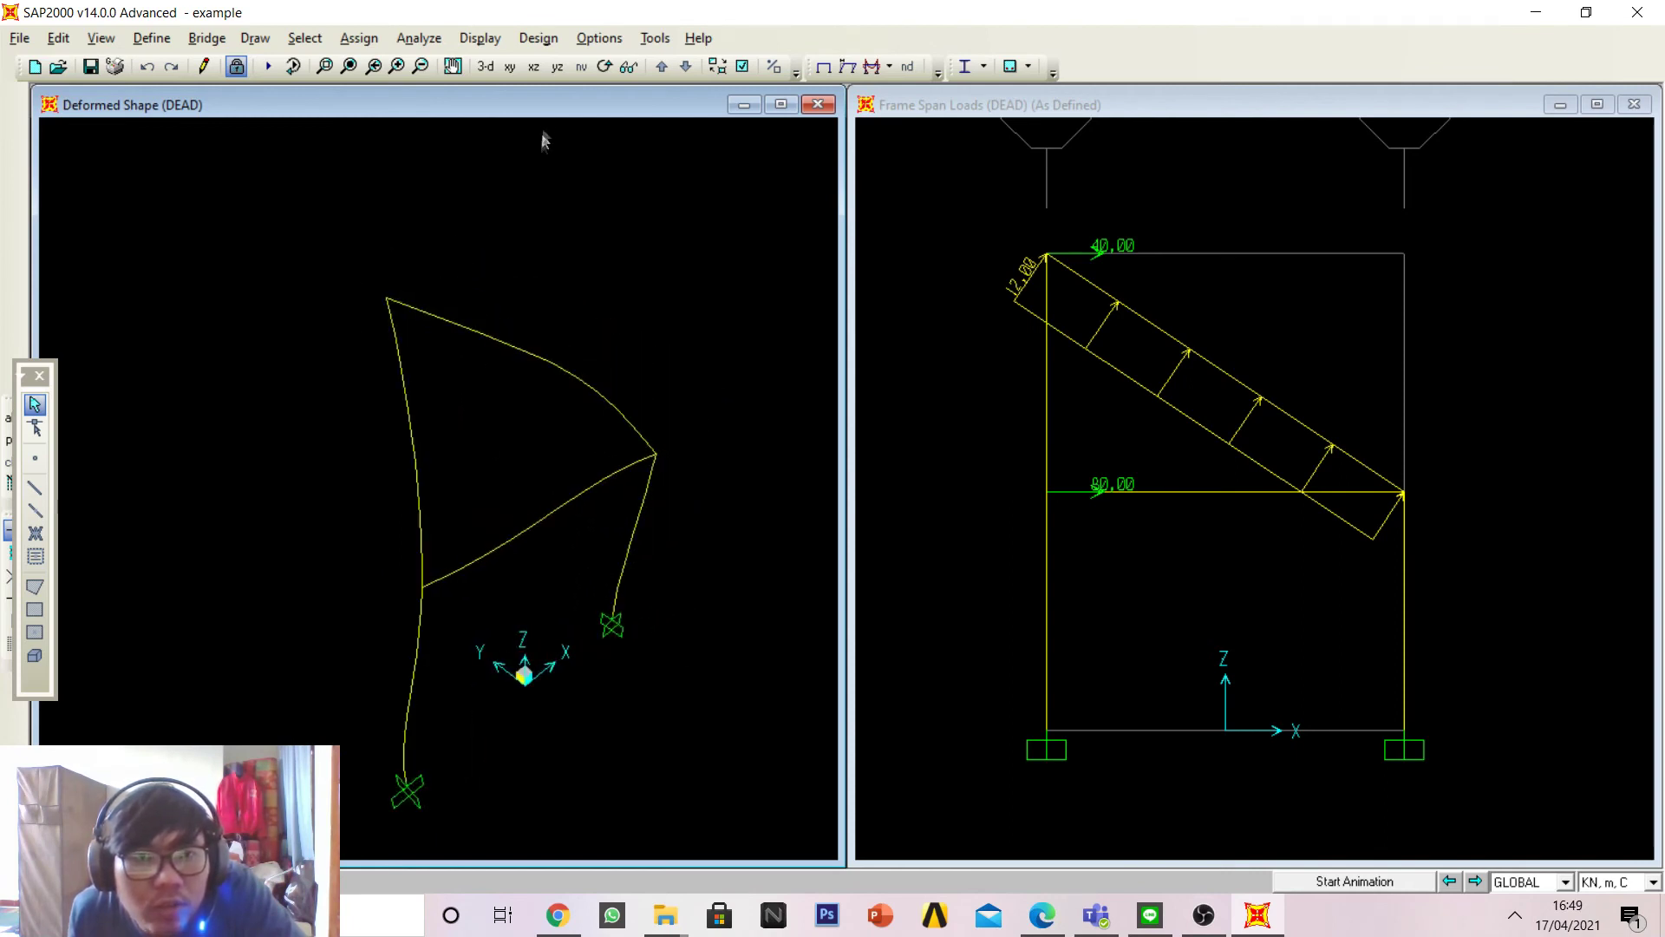
{"action": "left_click", "coordinate": [533, 66]}
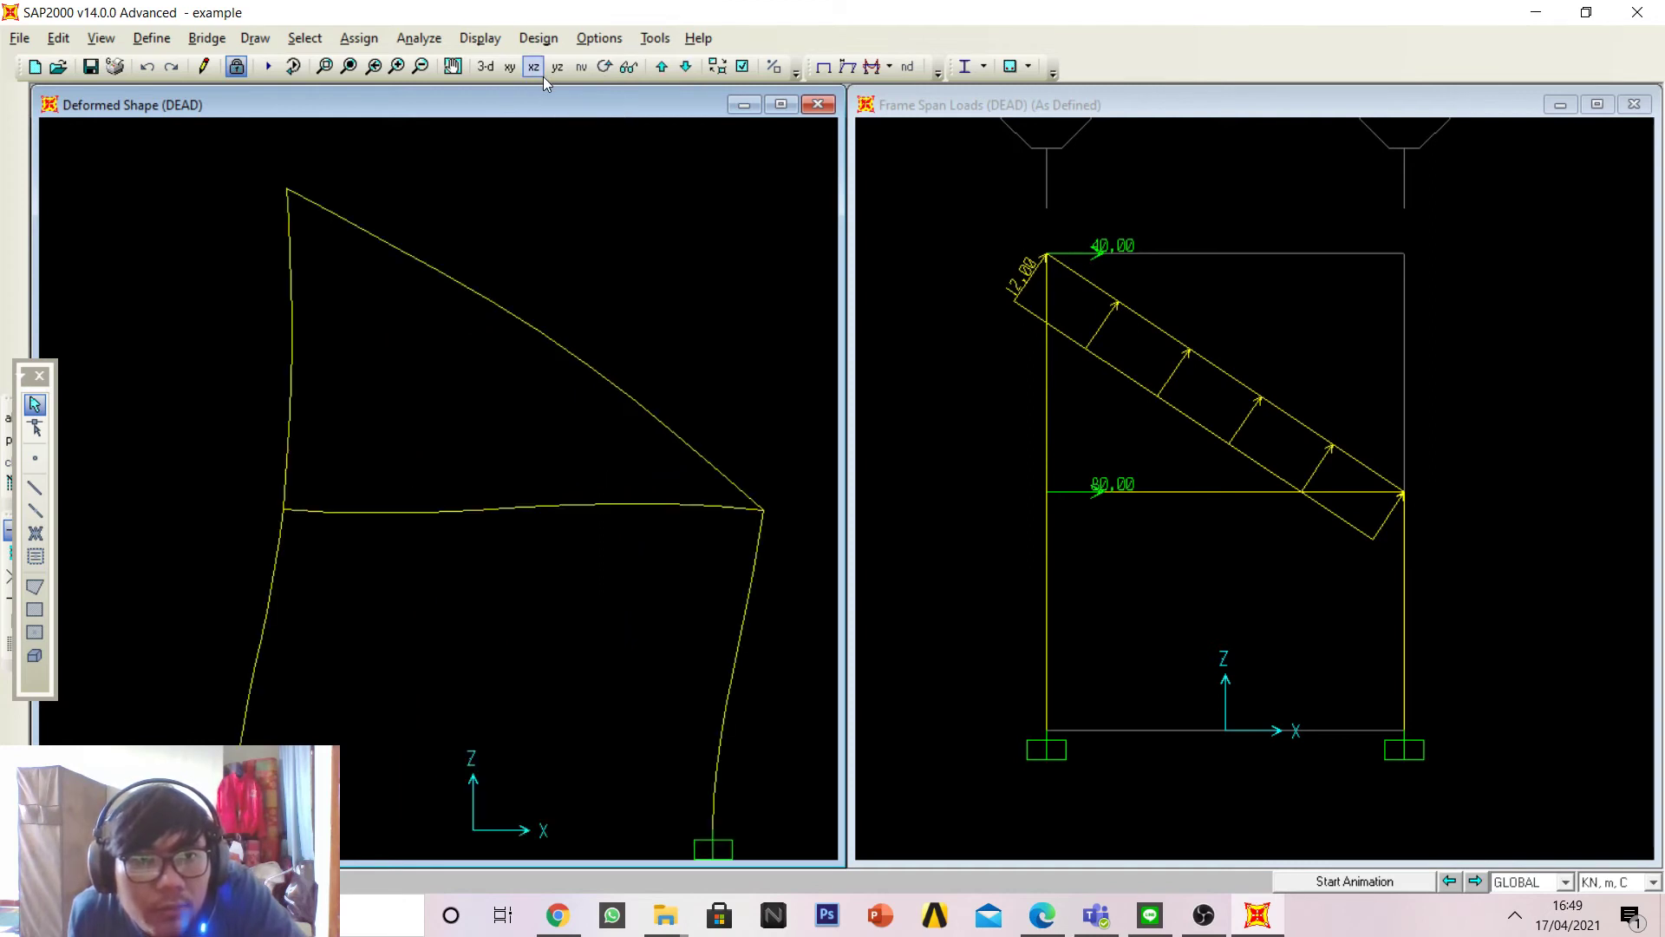
{"action": "scroll", "coordinate": [451, 477], "scroll_direction": "down", "scroll_amount": 2}
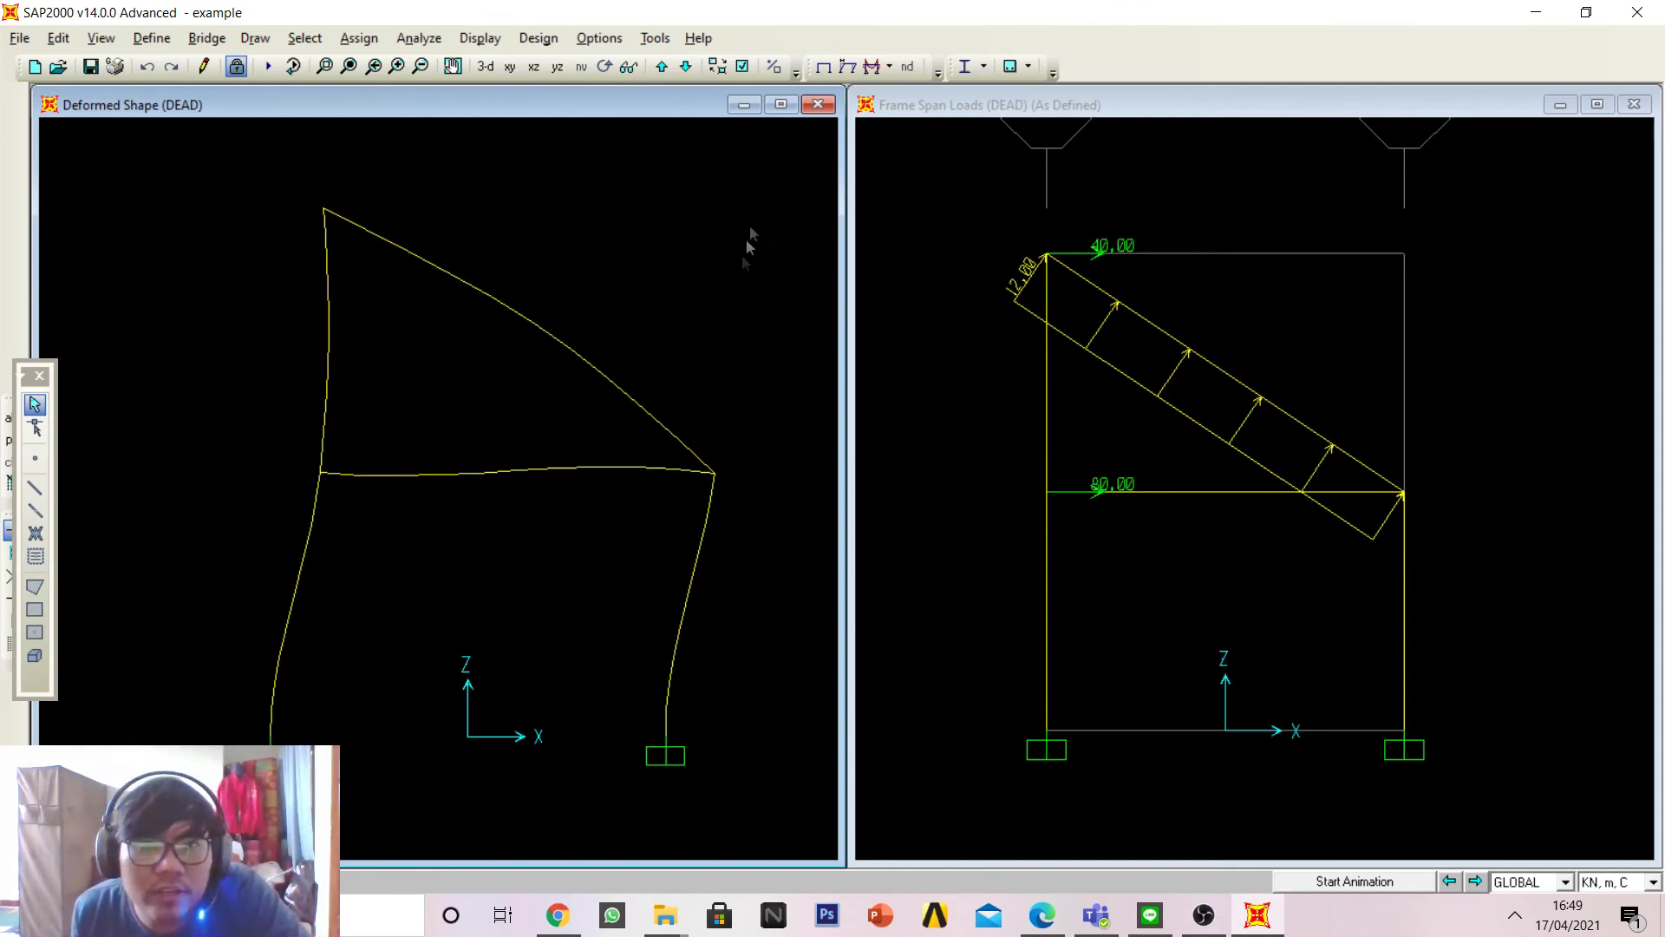
Step: Display the joint reaction forces for the DEAD case as arrows on the XZ view of the frame
{"action": "left_click", "coordinate": [889, 67]}
{"action": "left_click", "coordinate": [889, 68]}
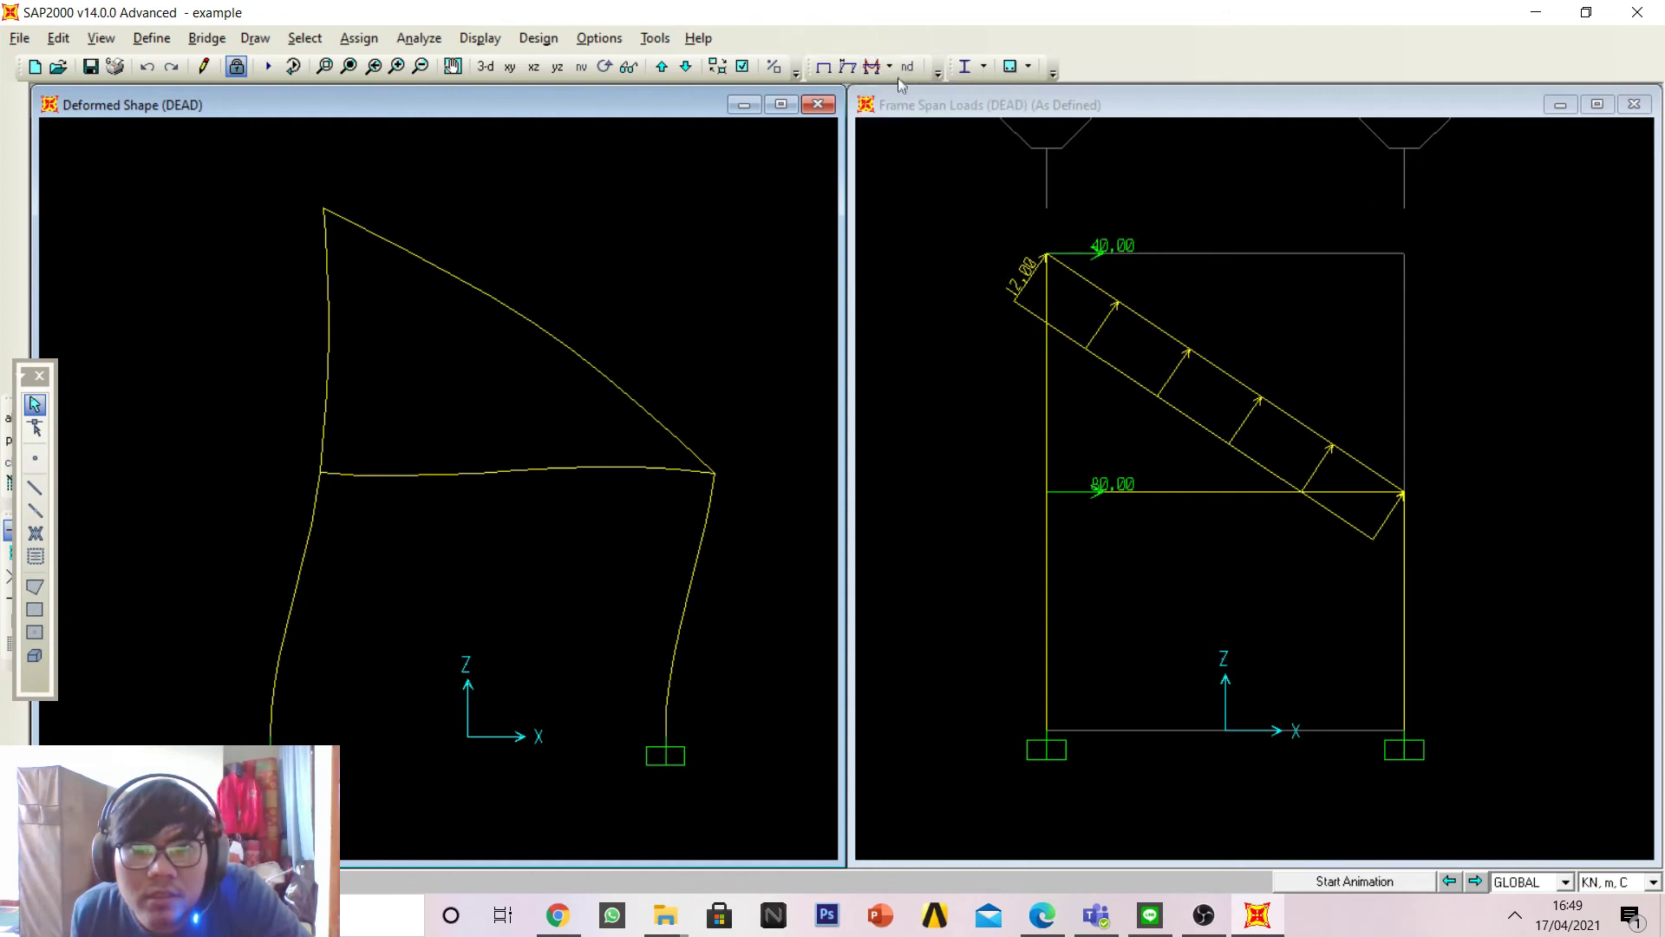
{"action": "left_click", "coordinate": [888, 68]}
{"action": "left_click", "coordinate": [898, 92]}
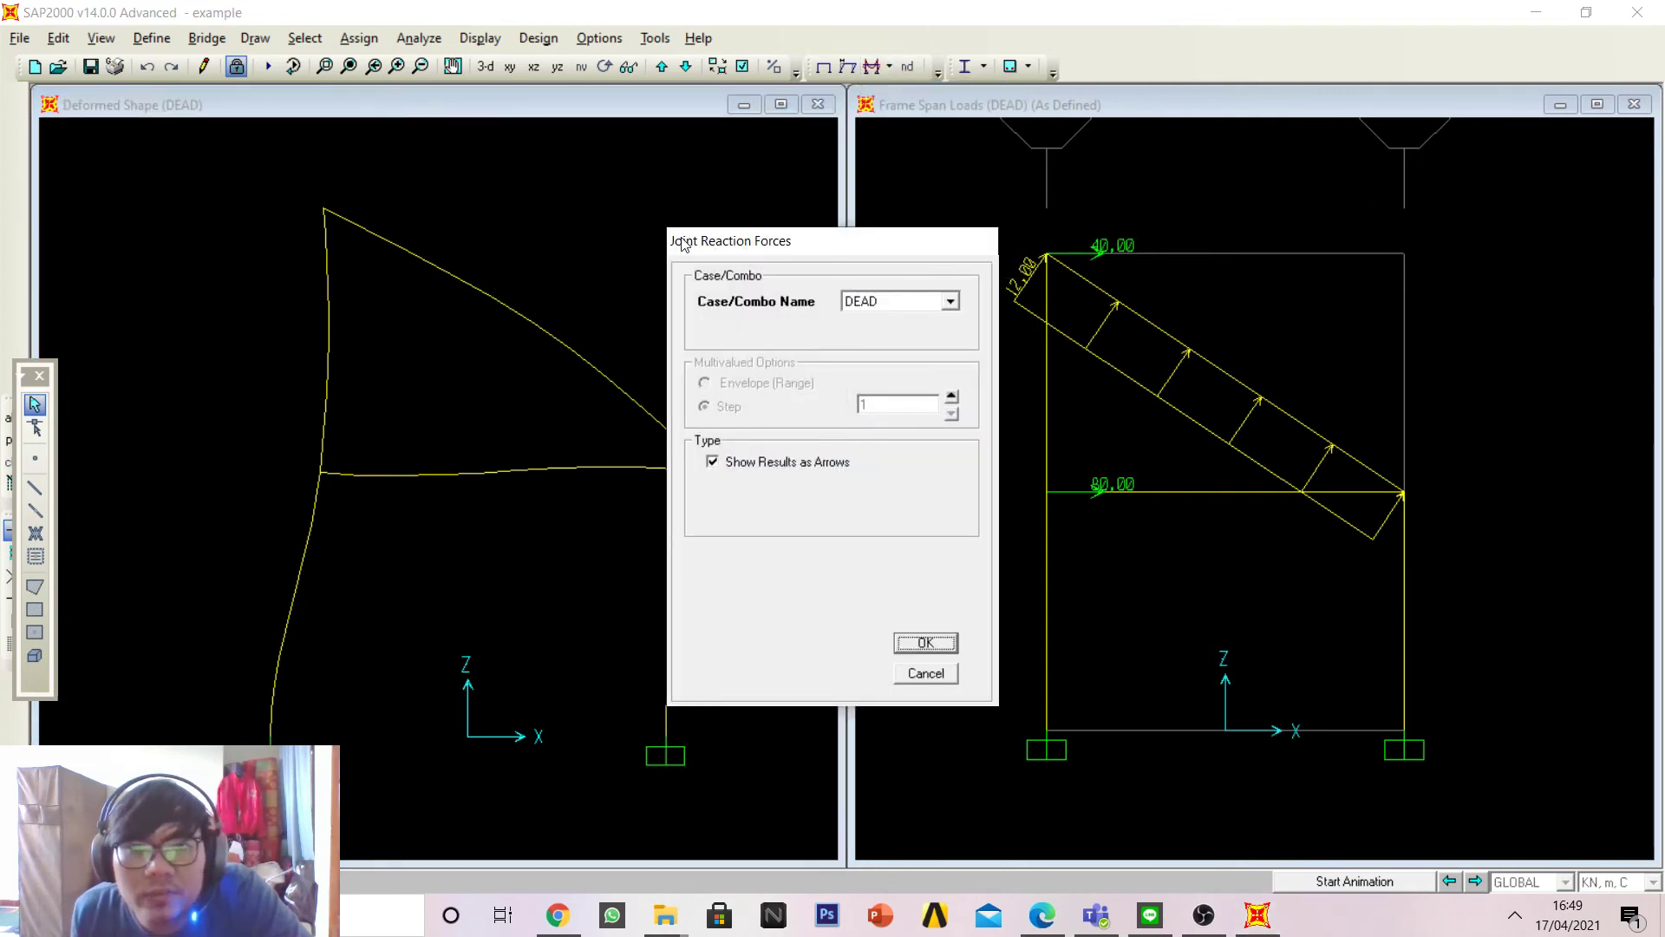
{"action": "left_click", "coordinate": [926, 643]}
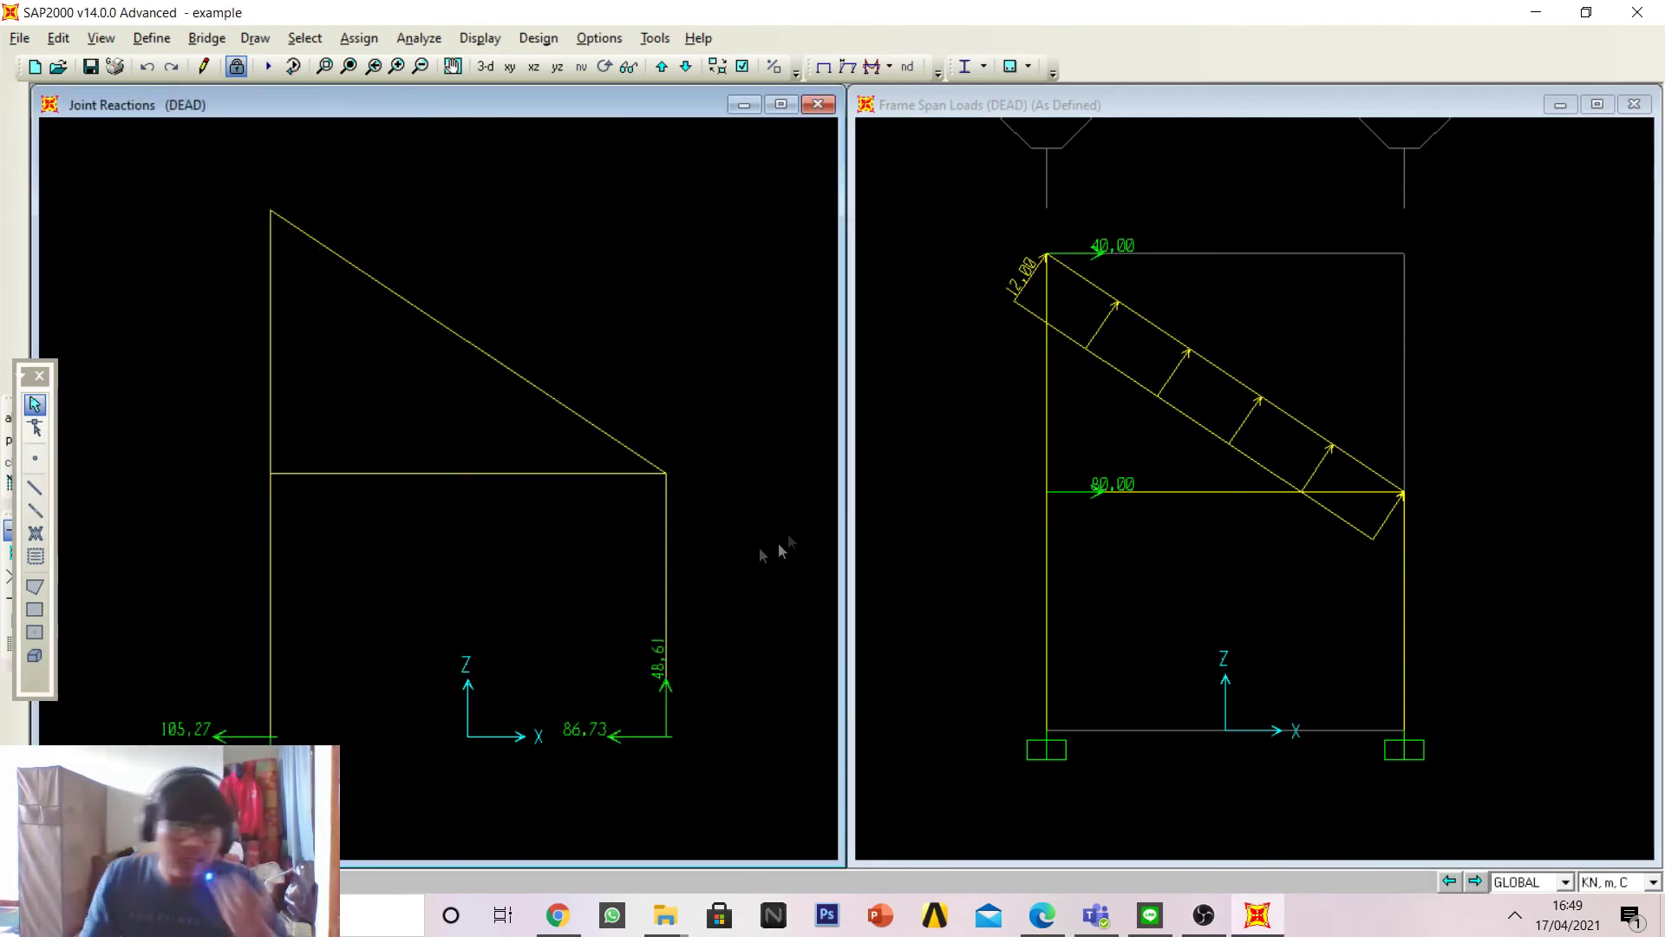
{"action": "middle_click_drag", "start_coordinate": [454, 763], "coordinate": [476, 691]}
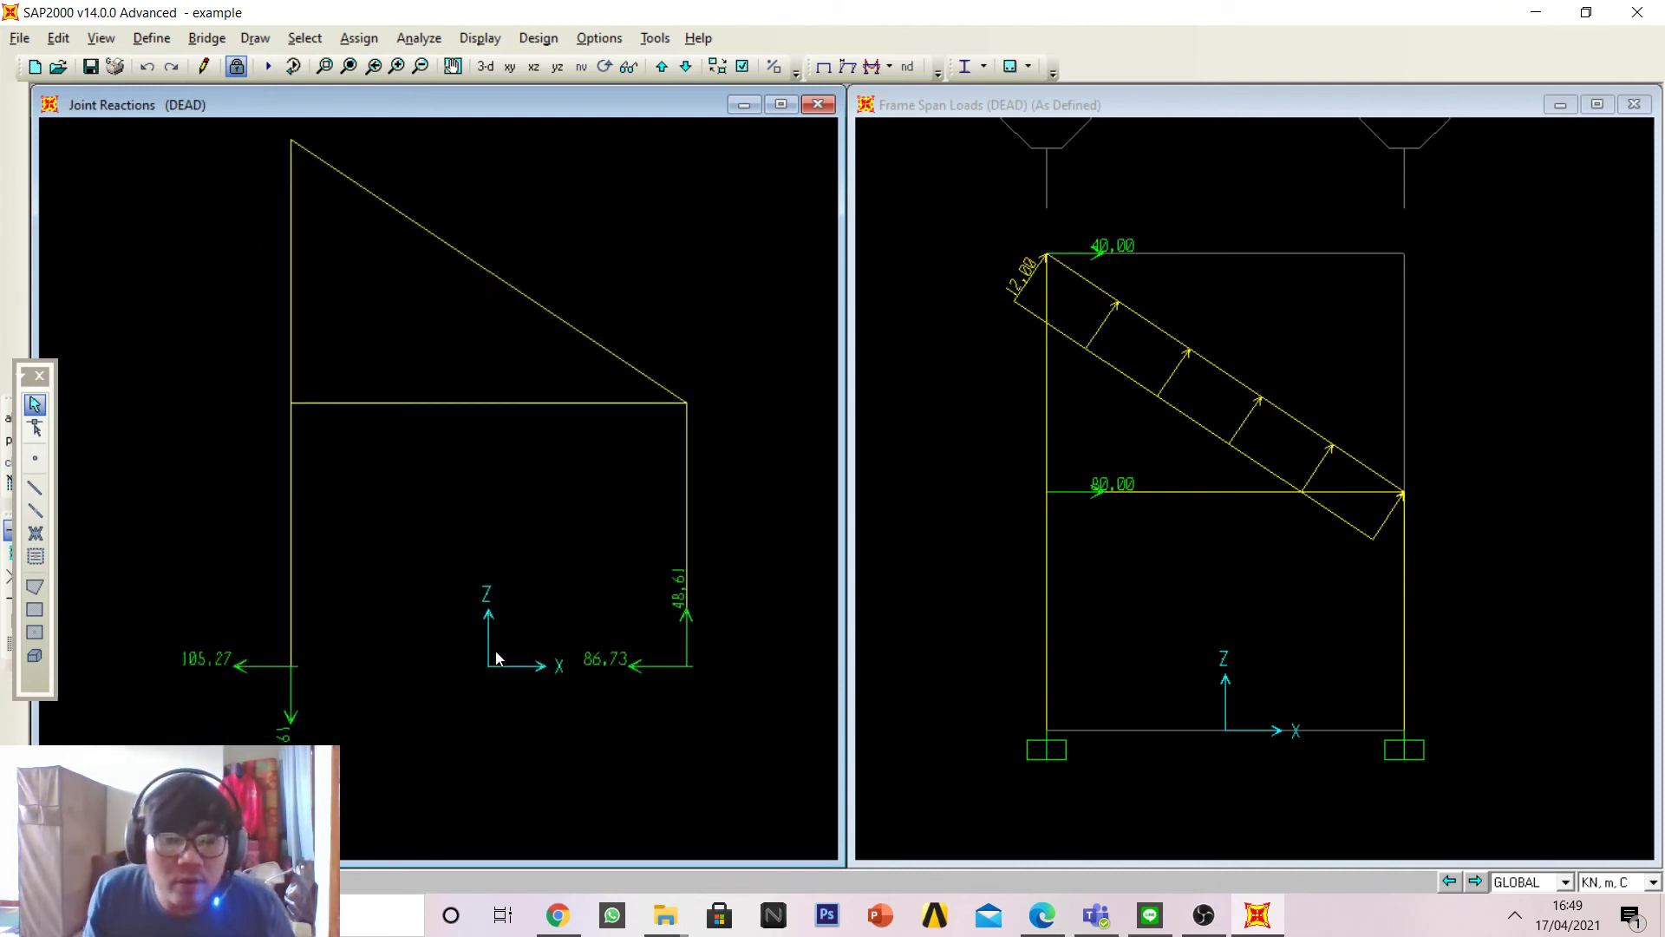
{"action": "scroll", "coordinate": [496, 657], "scroll_direction": "up", "scroll_amount": 2}
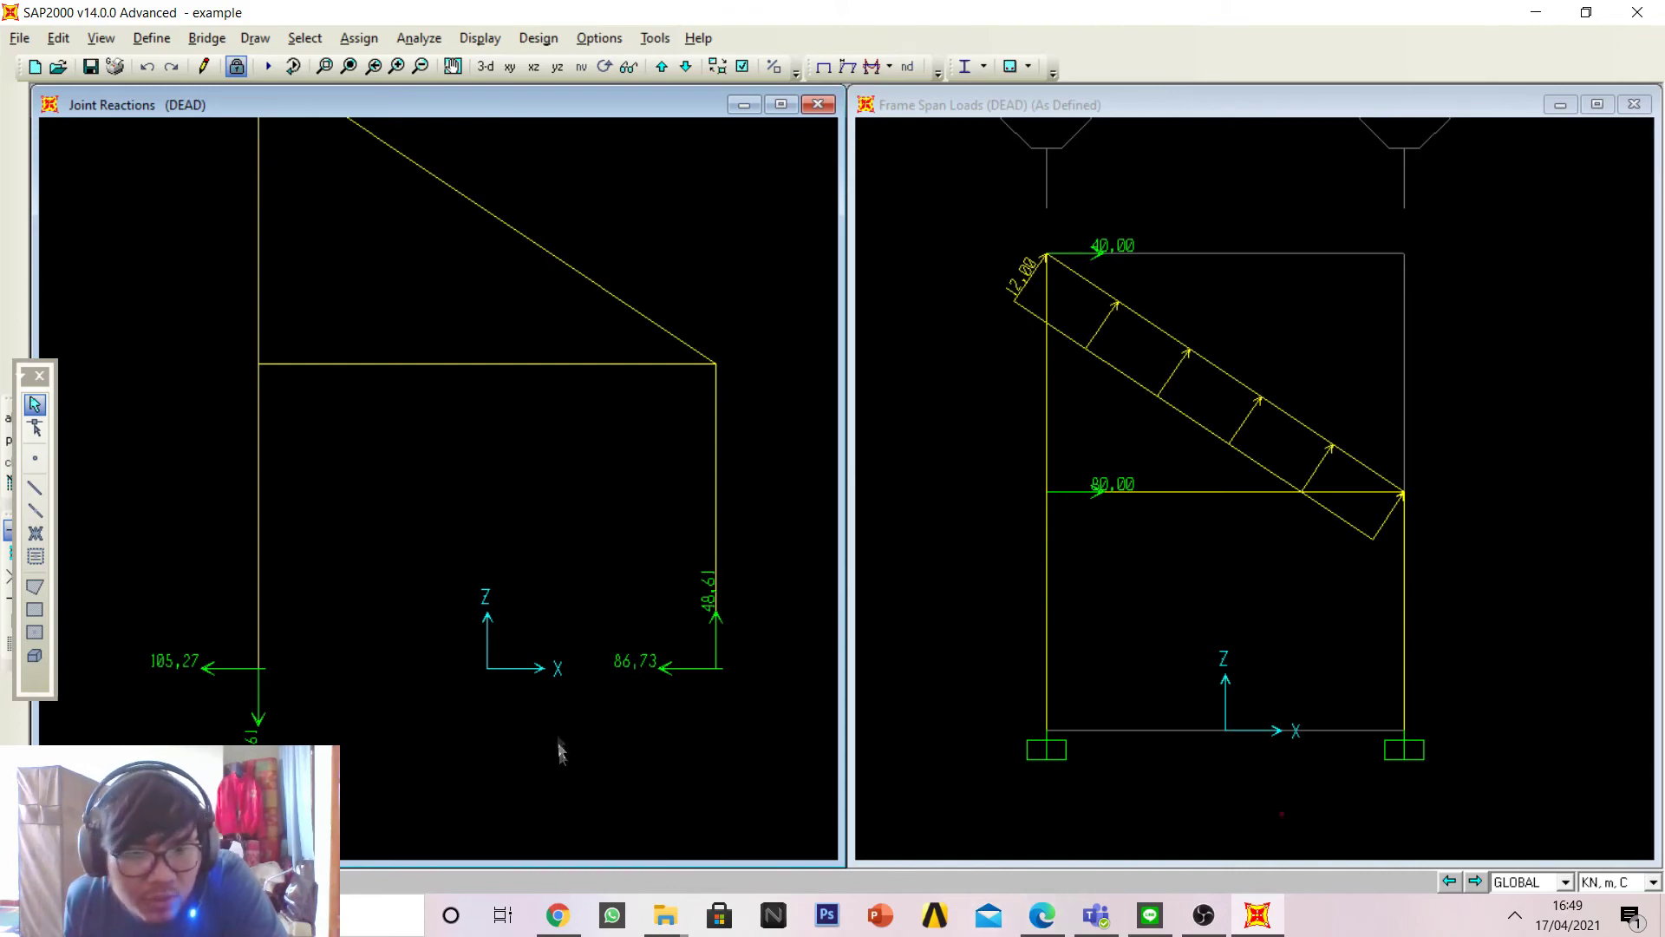
Step: Switch to the textbook PDF in Edge and locate the support reactions diagram of Fig. 6.18 on page 325
{"action": "left_click", "coordinate": [1059, 915]}
{"action": "scroll", "coordinate": [943, 791], "scroll_direction": "down", "scroll_amount": 15}
{"action": "scroll", "coordinate": [786, 321], "scroll_direction": "down", "scroll_amount": 20}
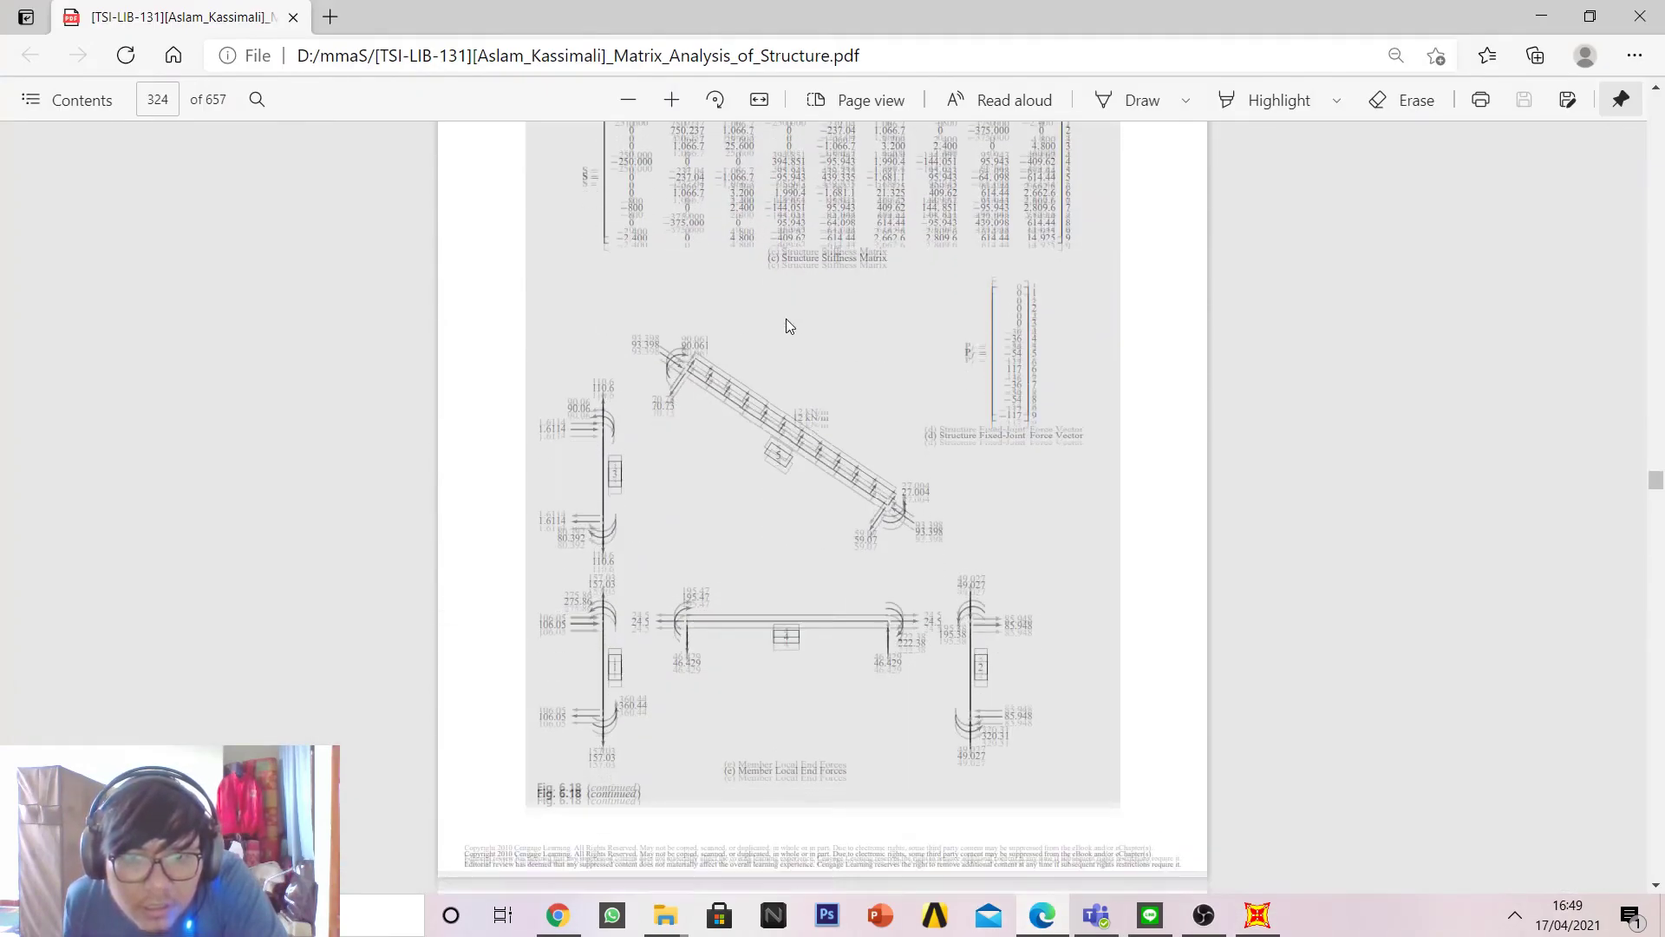
{"action": "scroll", "coordinate": [792, 345], "scroll_direction": "up", "scroll_amount": 3}
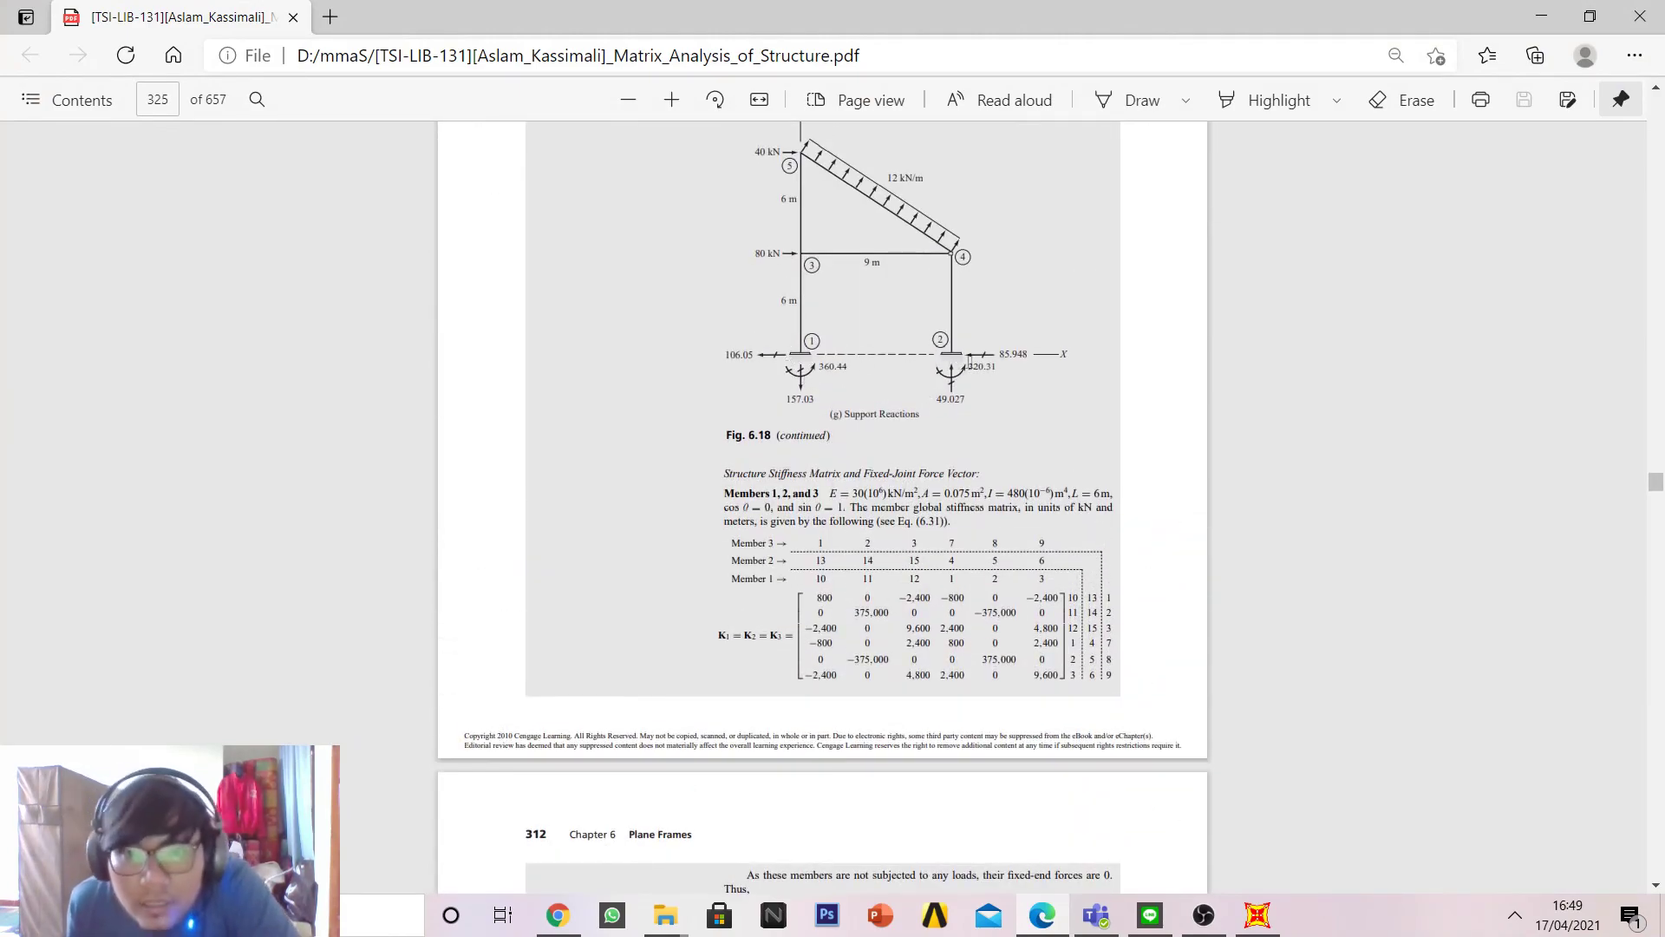
{"action": "mouse_move", "coordinate": [1033, 358]}
{"action": "left_mouse_down"}
{"action": "mouse_move", "coordinate": [994, 378]}
{"action": "mouse_move", "coordinate": [1018, 390]}
{"action": "mouse_move", "coordinate": [1021, 360]}
{"action": "left_mouse_up"}
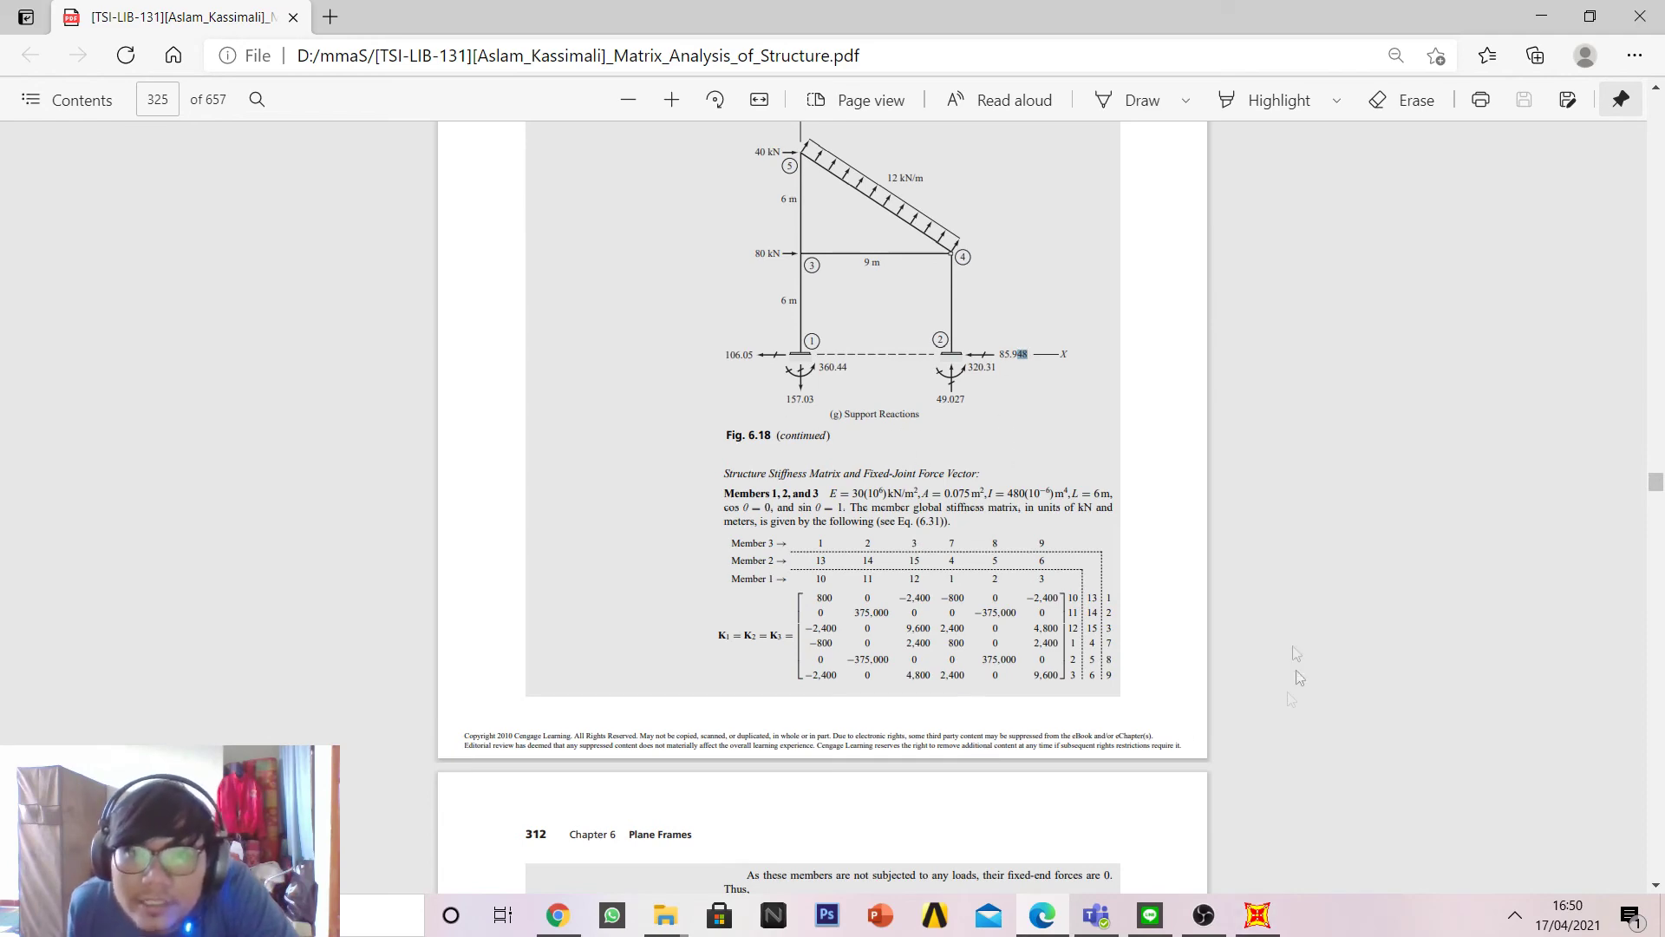
Step: Return to SAP2000 and compare the DEAD joint reactions at both supports with the textbook's values
{"action": "left_click", "coordinate": [1262, 919]}
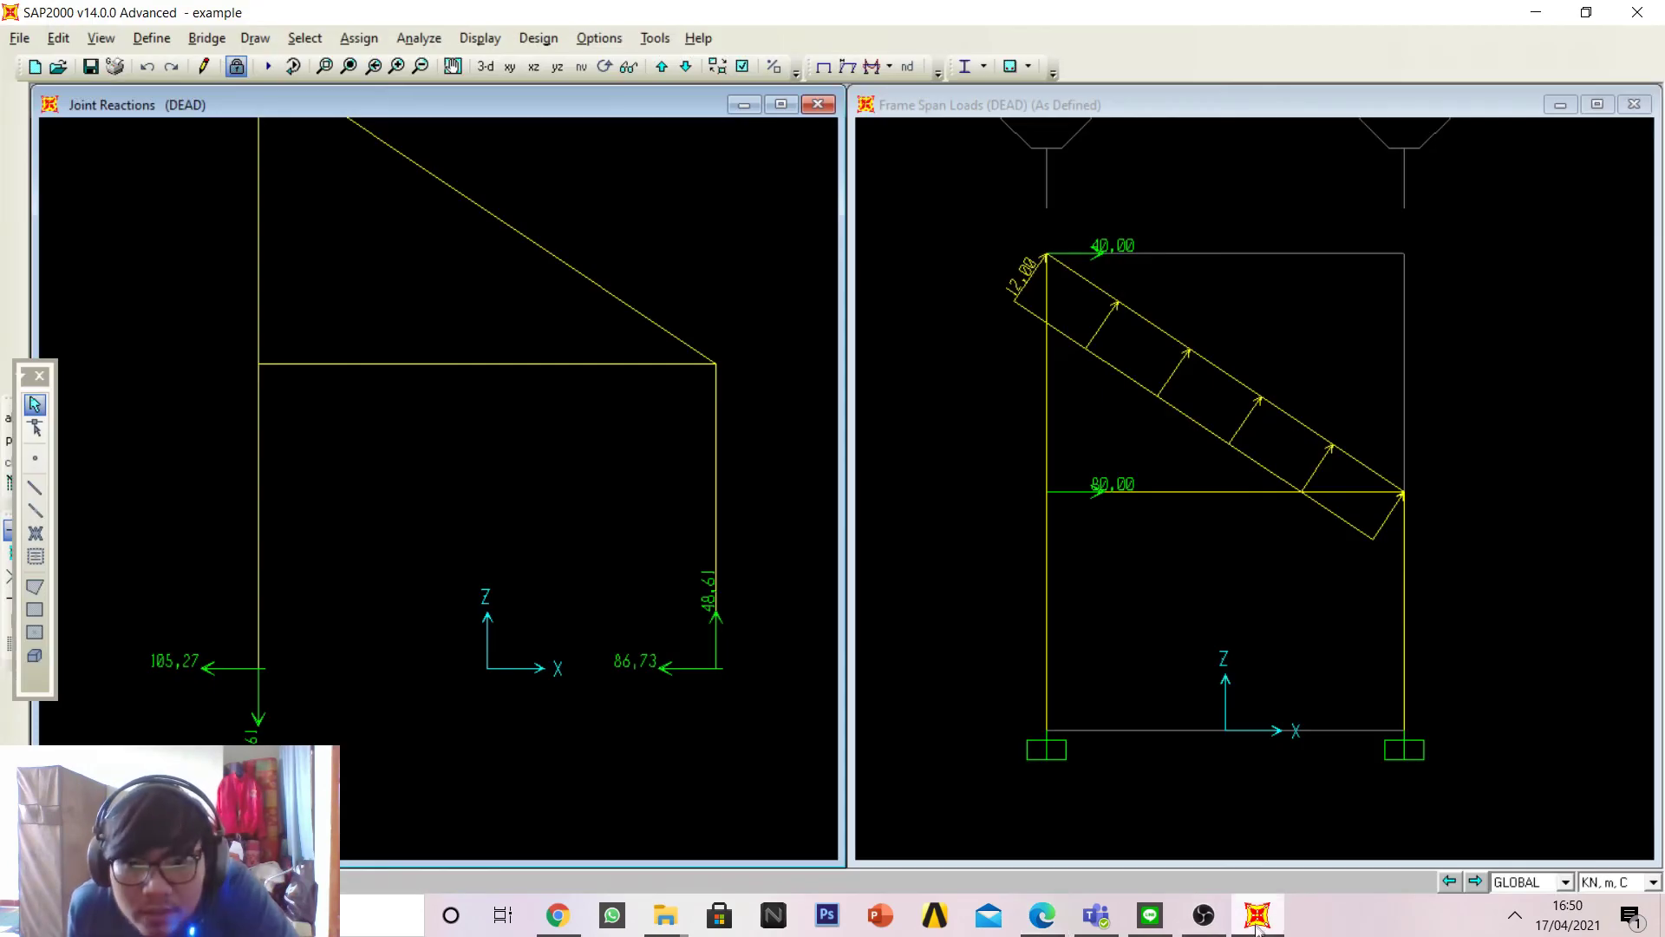
{"action": "left_click", "coordinate": [1255, 909]}
{"action": "left_click", "coordinate": [1255, 909]}
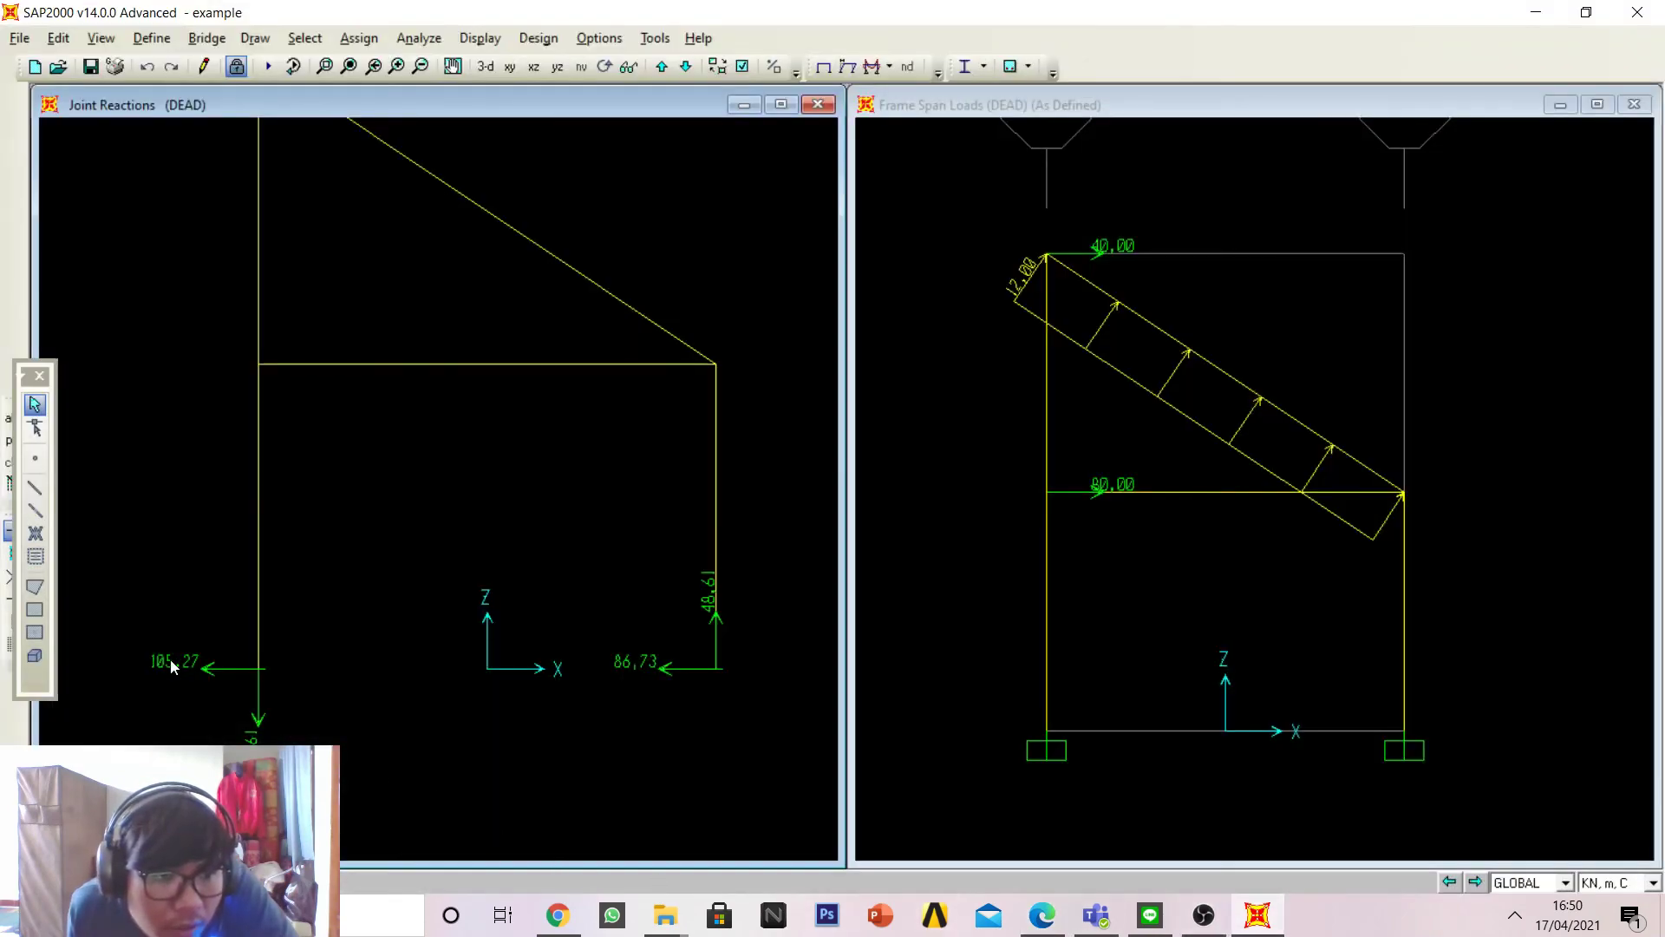
{"action": "left_click", "coordinate": [1255, 909]}
{"action": "left_click", "coordinate": [1255, 911]}
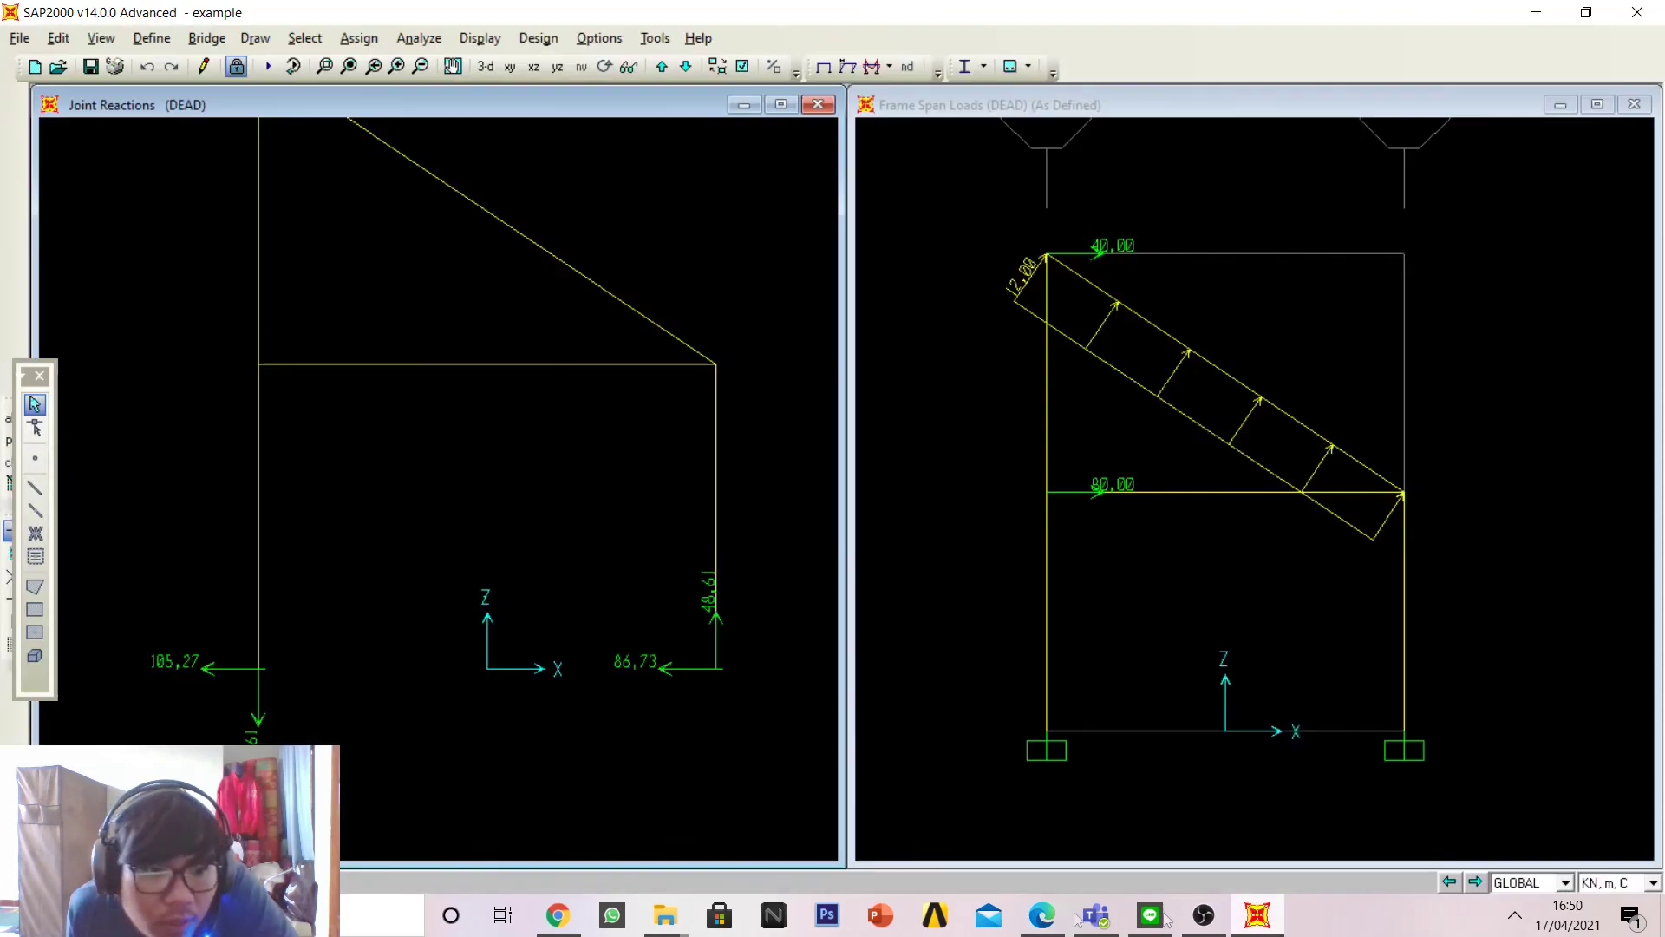
{"action": "left_click", "coordinate": [1256, 915]}
{"action": "left_click", "coordinate": [1256, 915]}
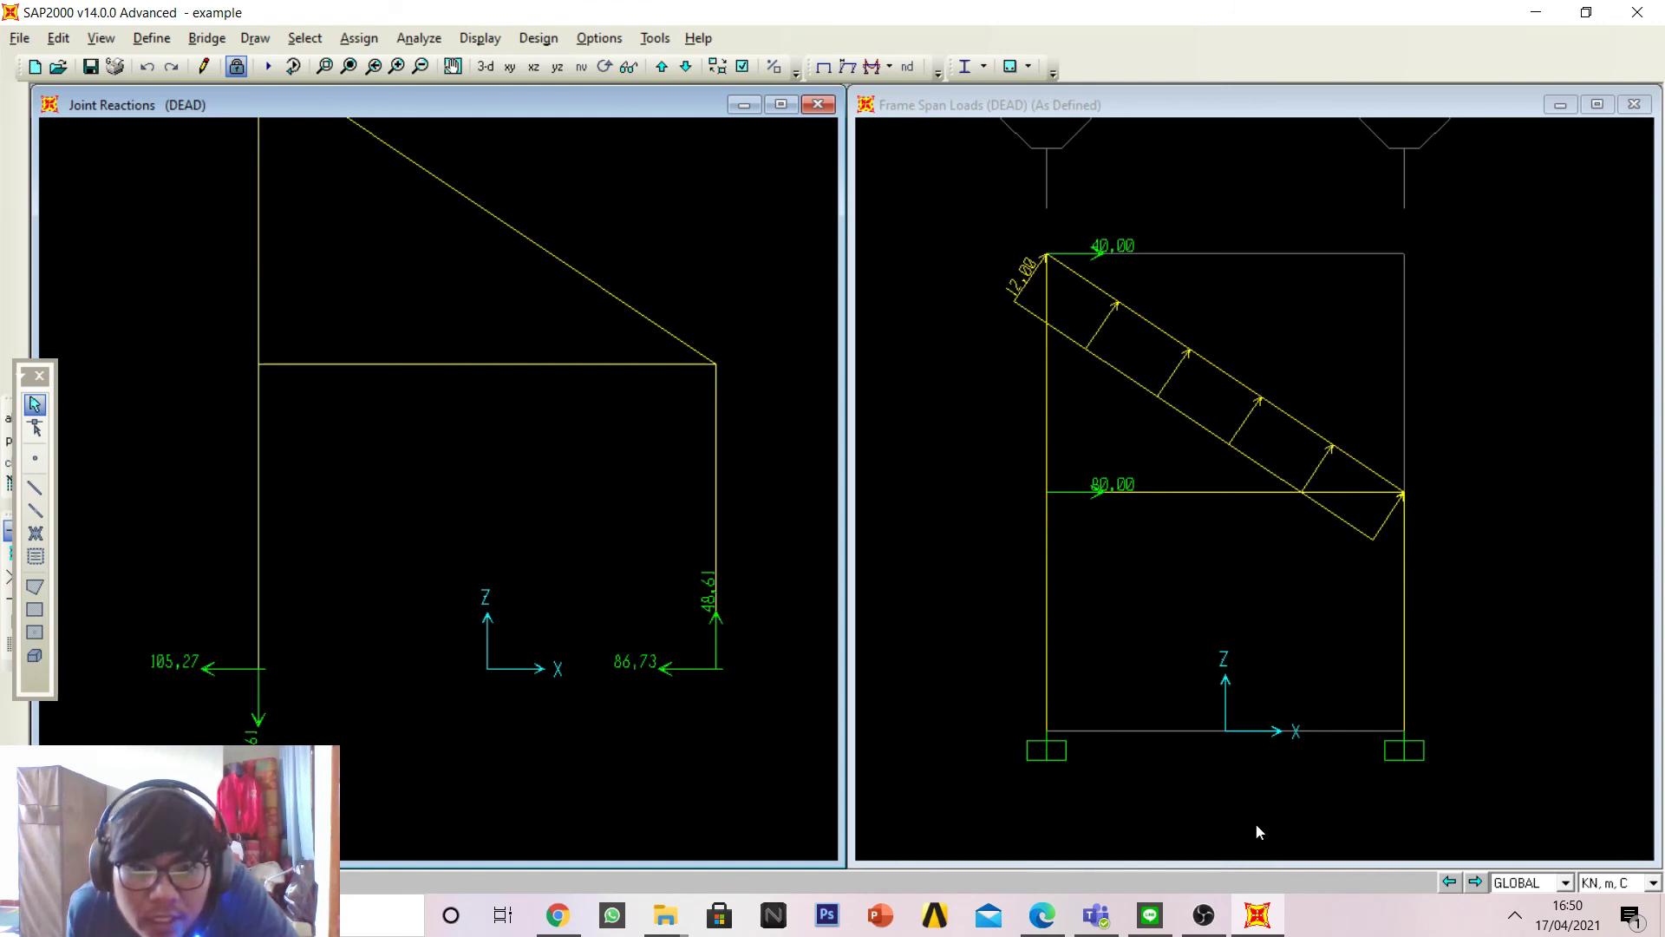
{"action": "scroll", "coordinate": [616, 543], "scroll_direction": "down", "scroll_amount": 1}
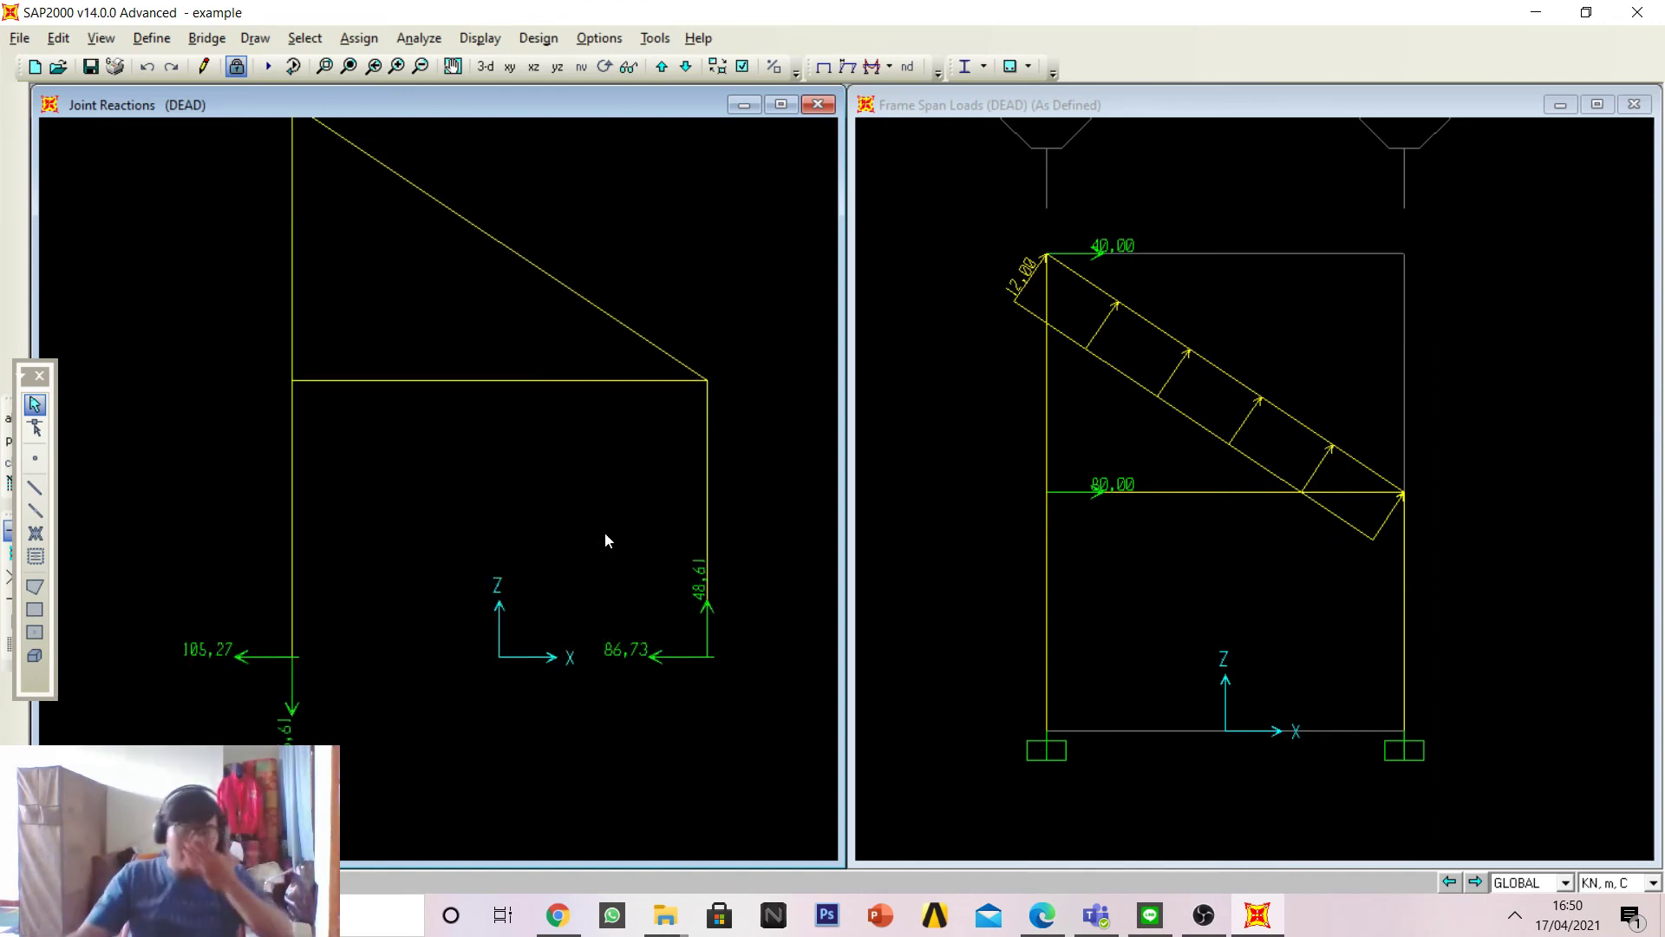
{"action": "scroll", "coordinate": [679, 435], "scroll_direction": "up", "scroll_amount": 1}
{"action": "scroll", "coordinate": [679, 435], "scroll_direction": "down", "scroll_amount": 3}
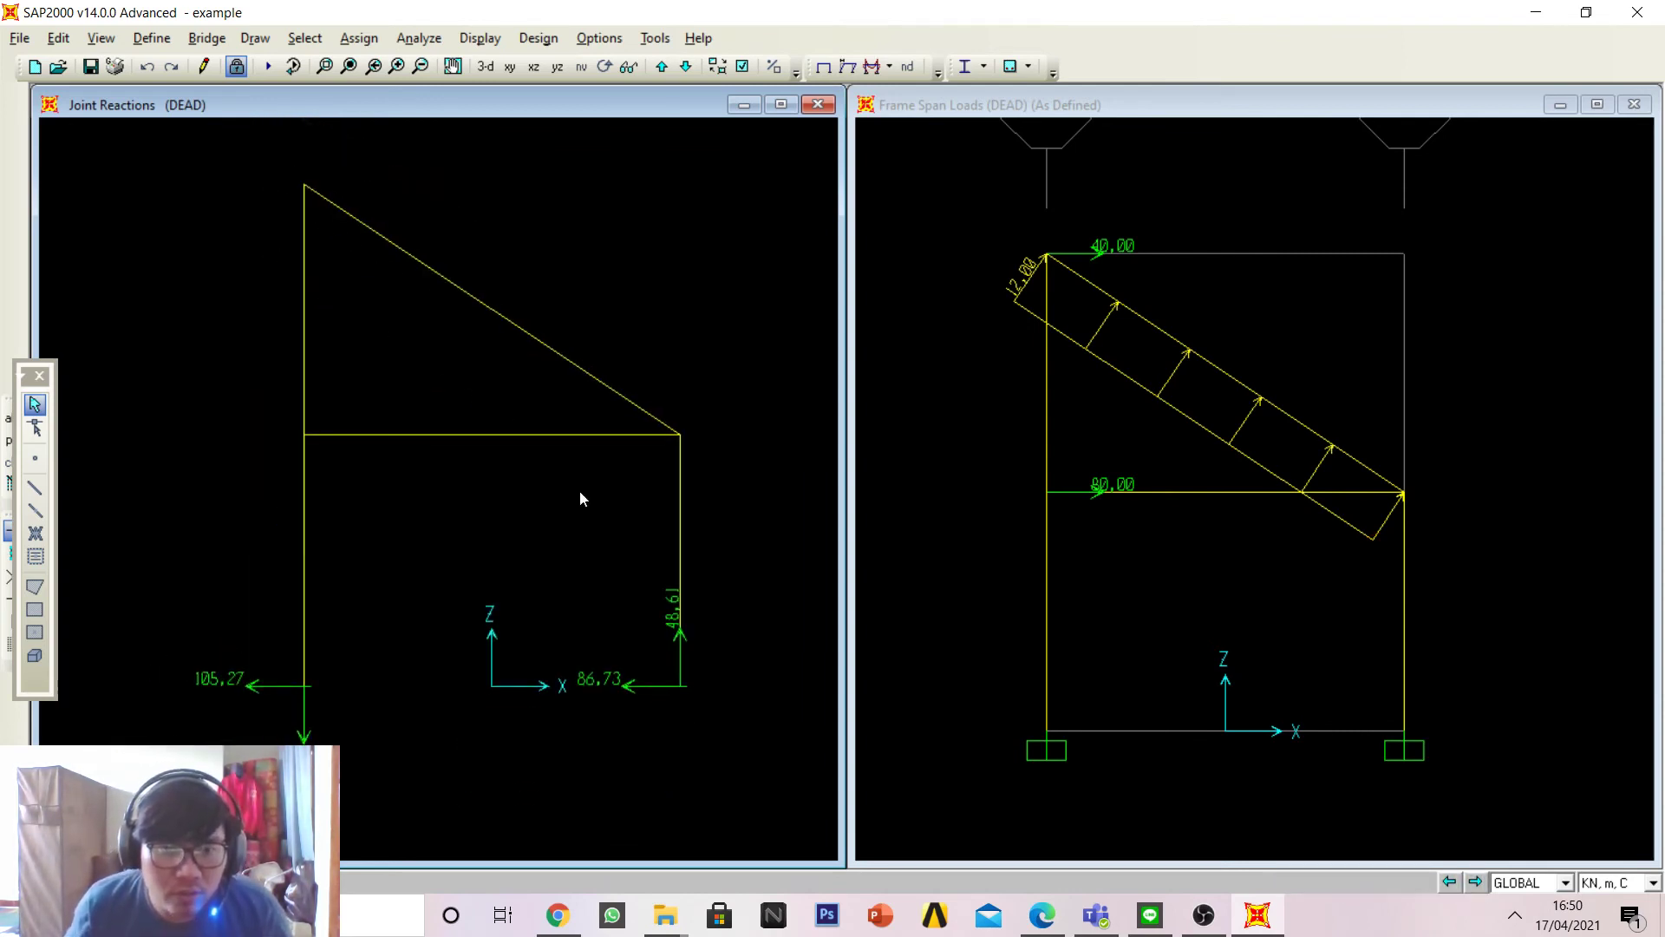
Step: Display the DEAD deformed shape with Wire Shadow enabled and inspect the displacements of the frame's upper-left joint
{"action": "scroll", "coordinate": [579, 491], "scroll_direction": "down", "scroll_amount": 1}
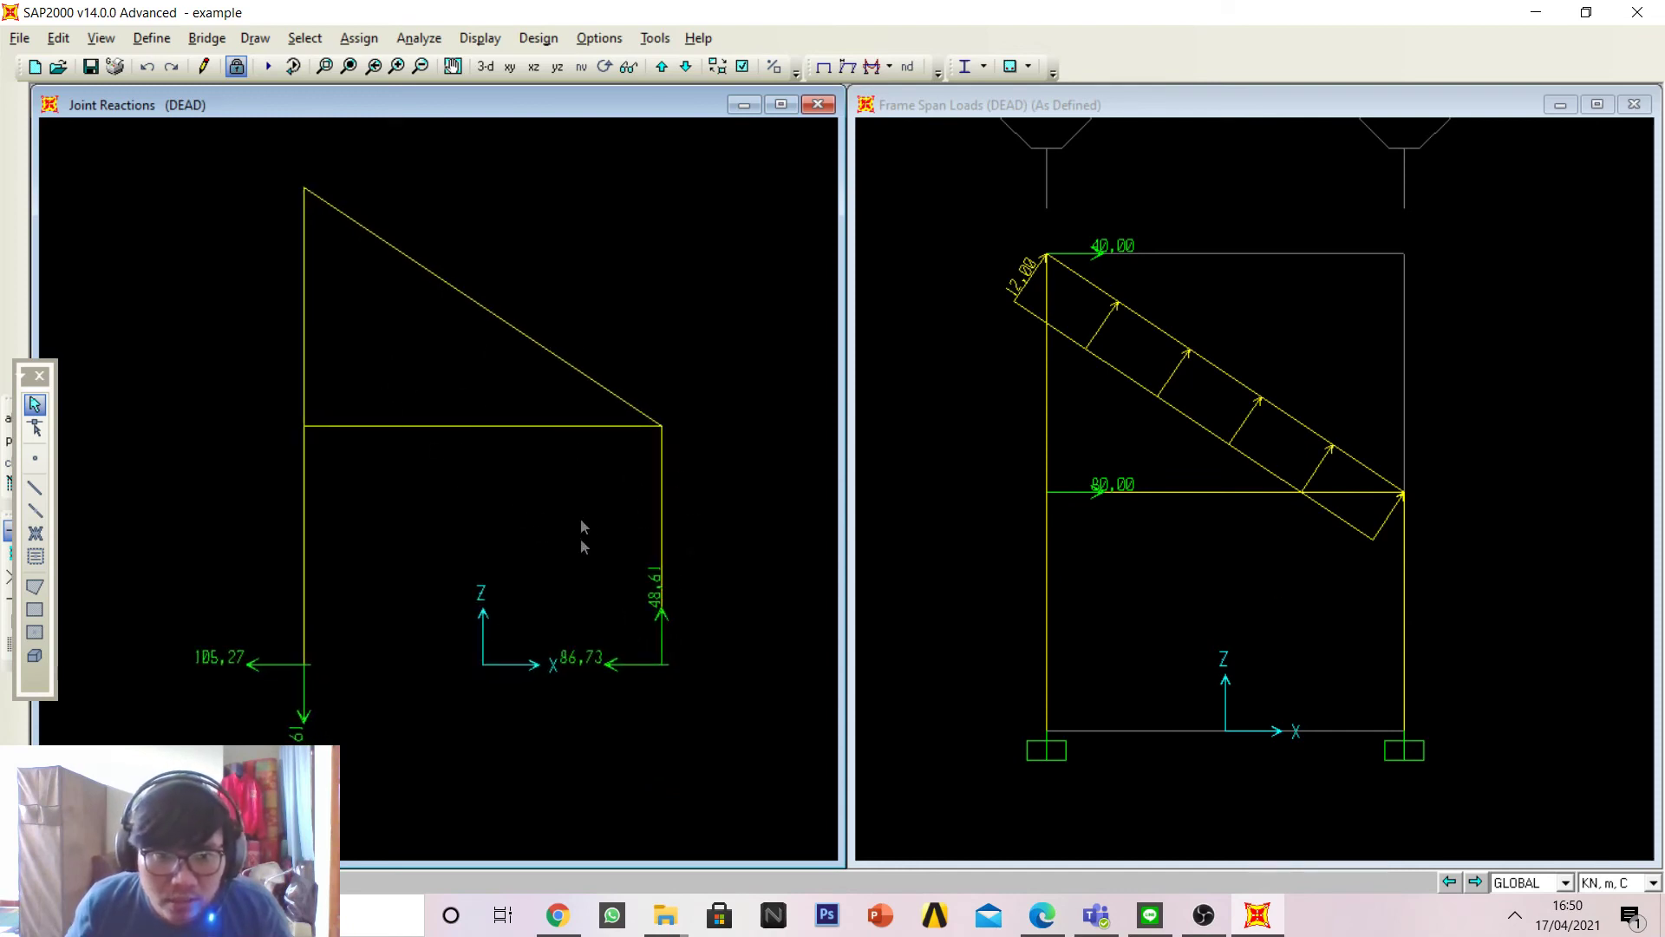
{"action": "left_click", "coordinate": [891, 68]}
{"action": "left_click", "coordinate": [854, 68]}
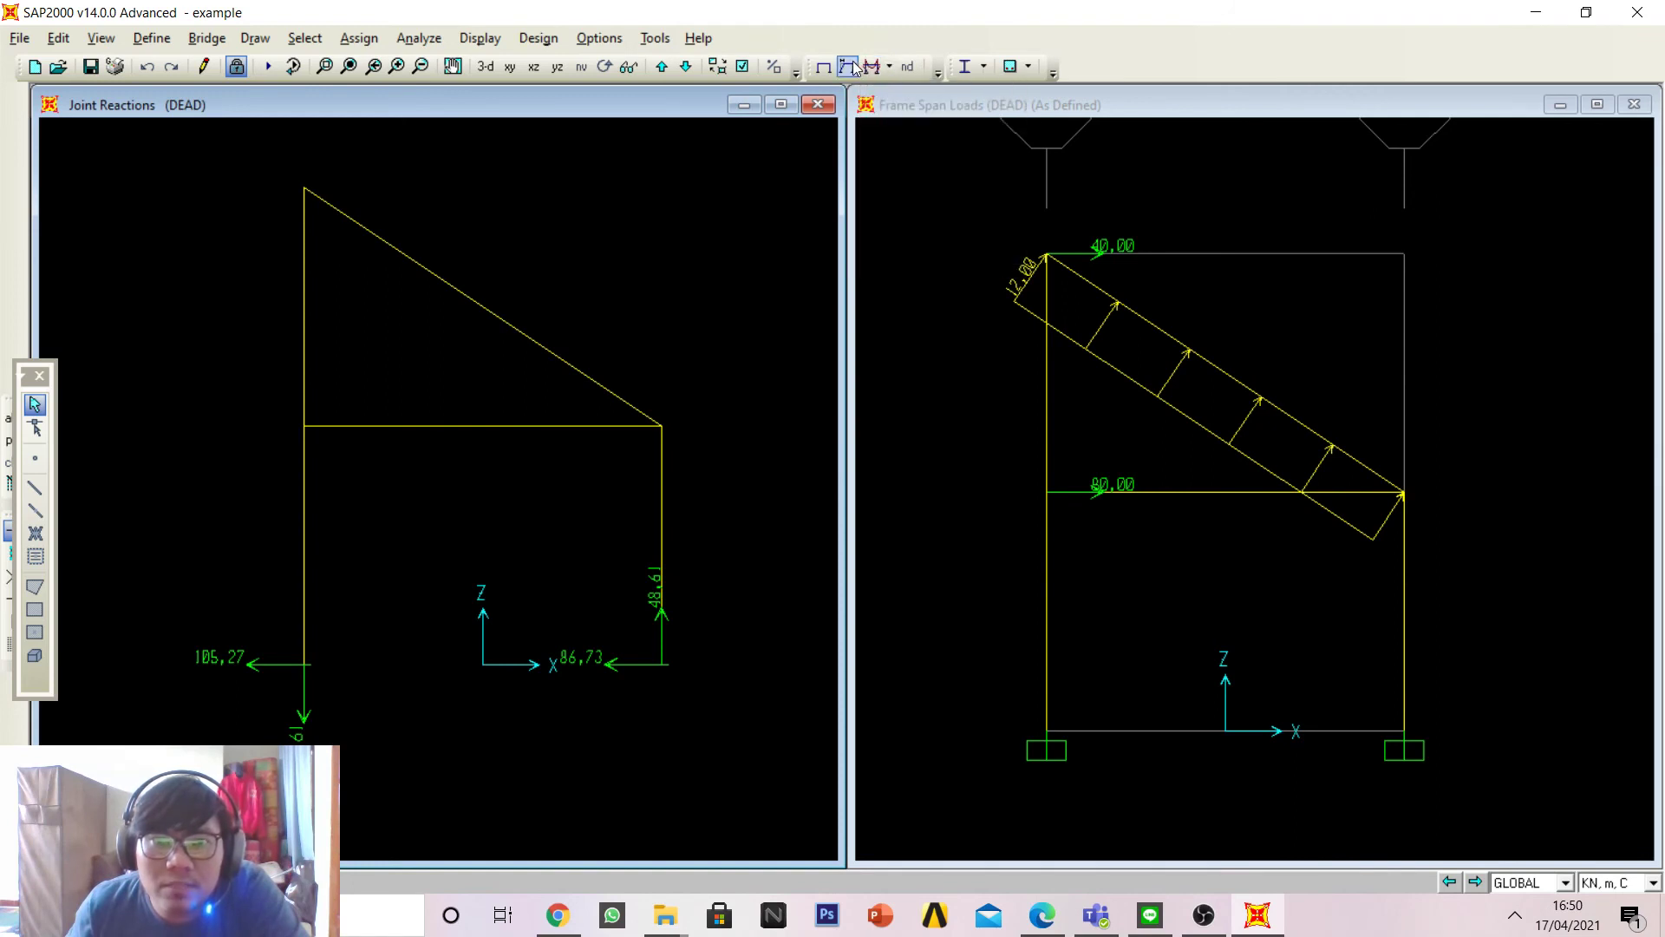
{"action": "left_click", "coordinate": [847, 68]}
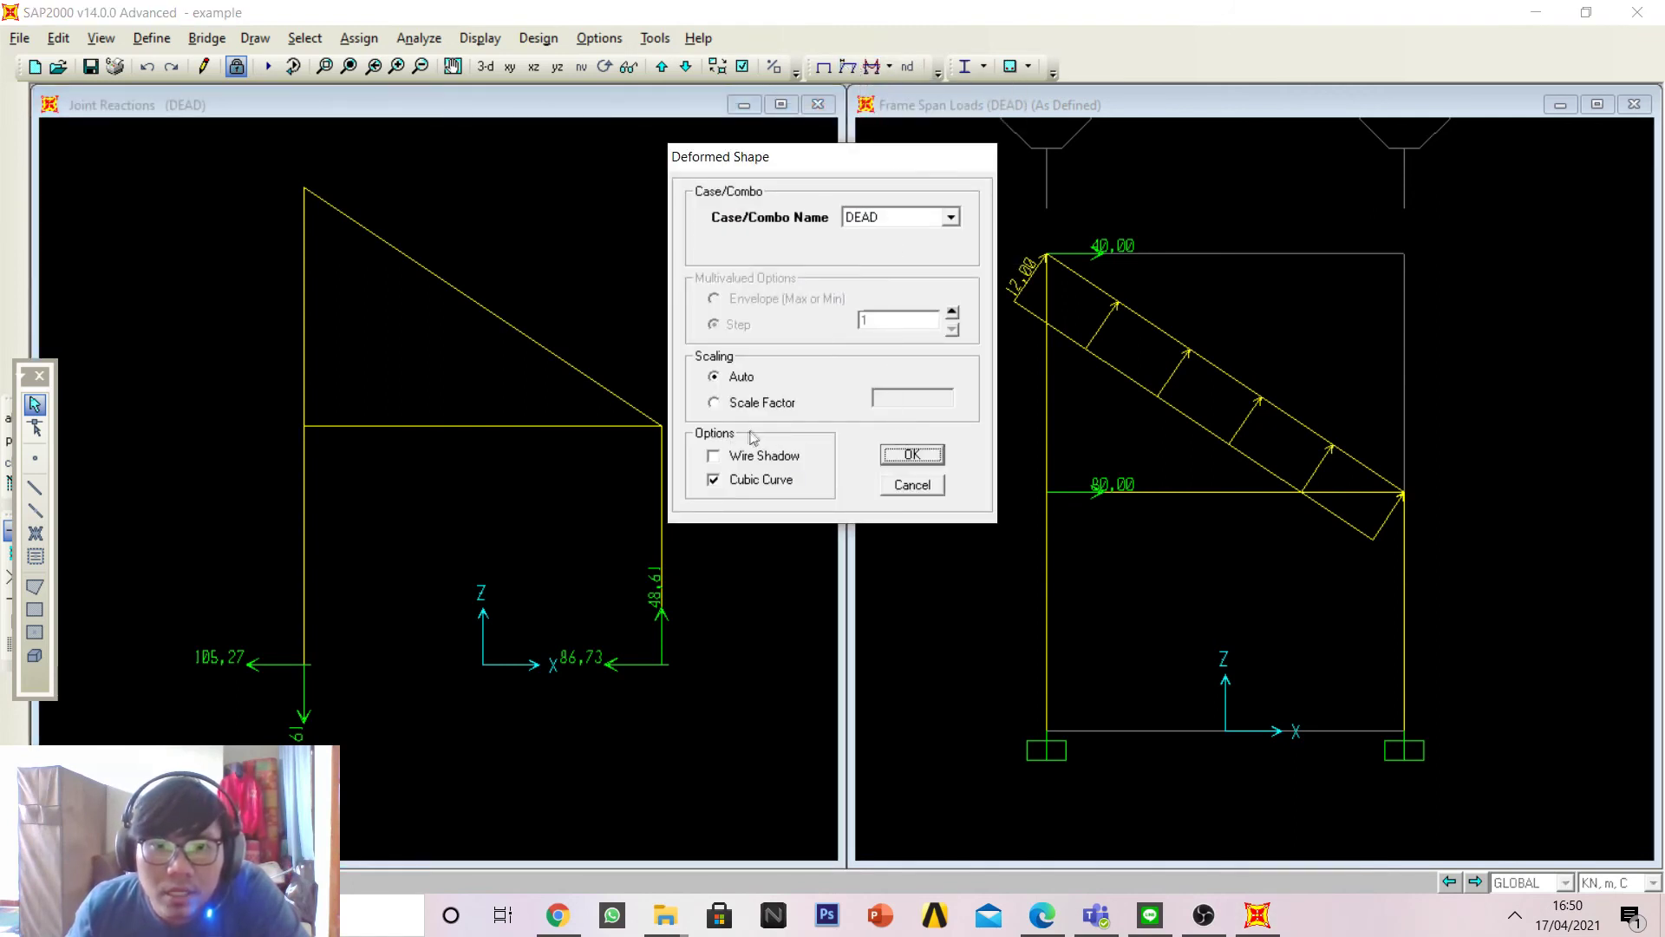
{"action": "left_click", "coordinate": [714, 457]}
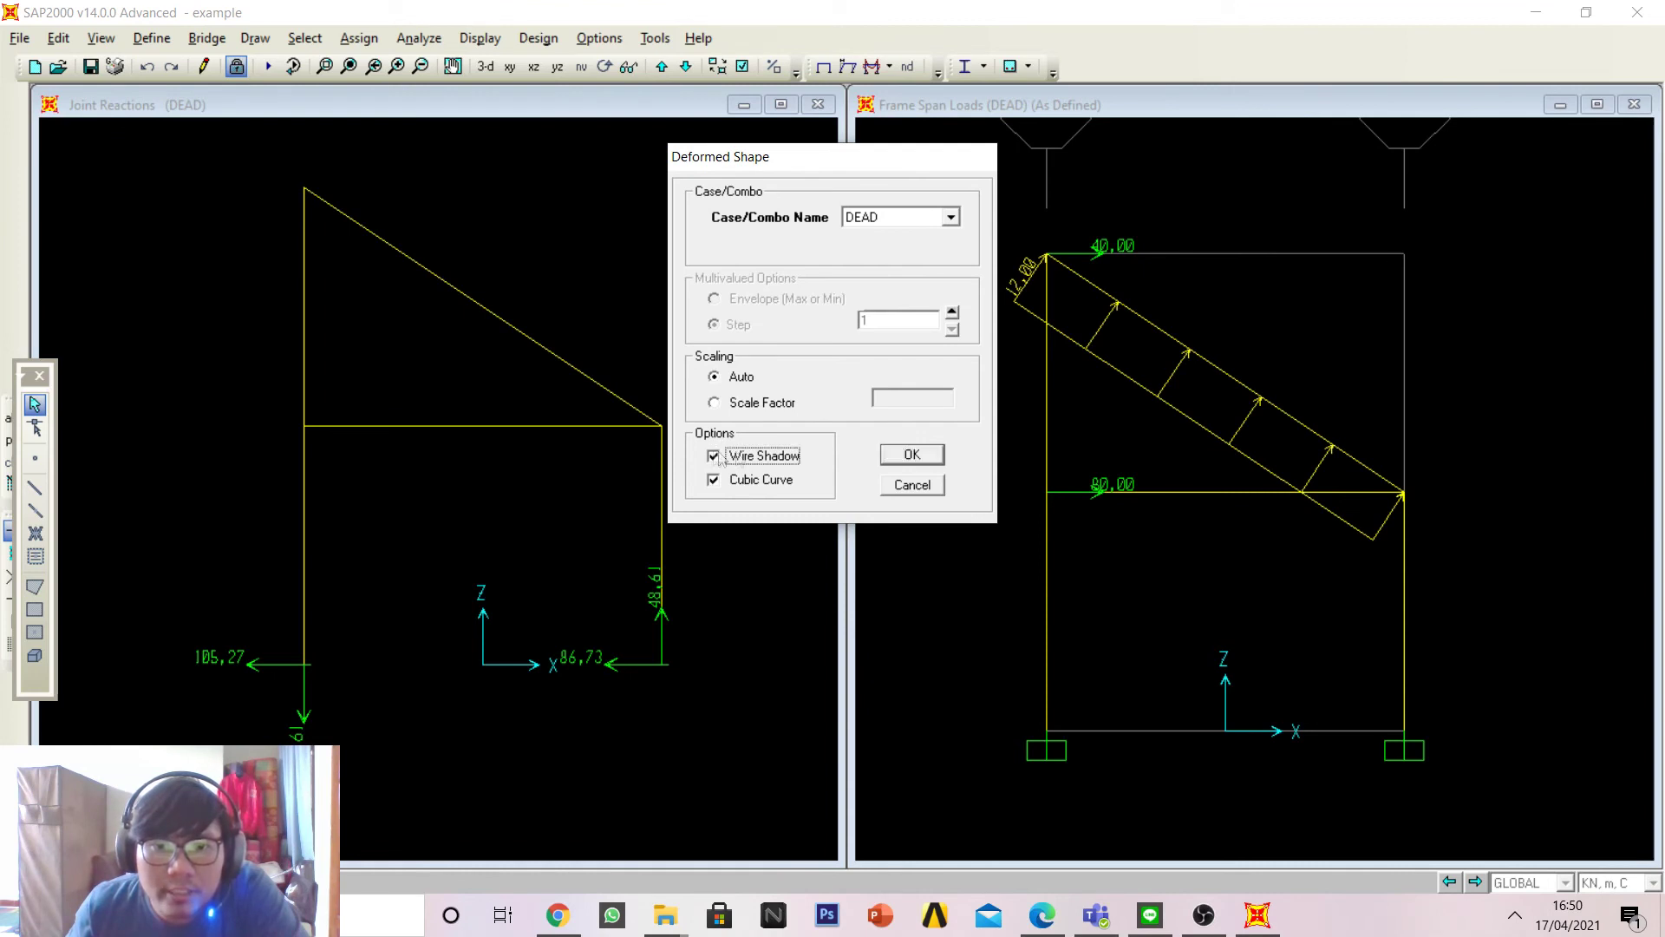
{"action": "left_click", "coordinate": [906, 459]}
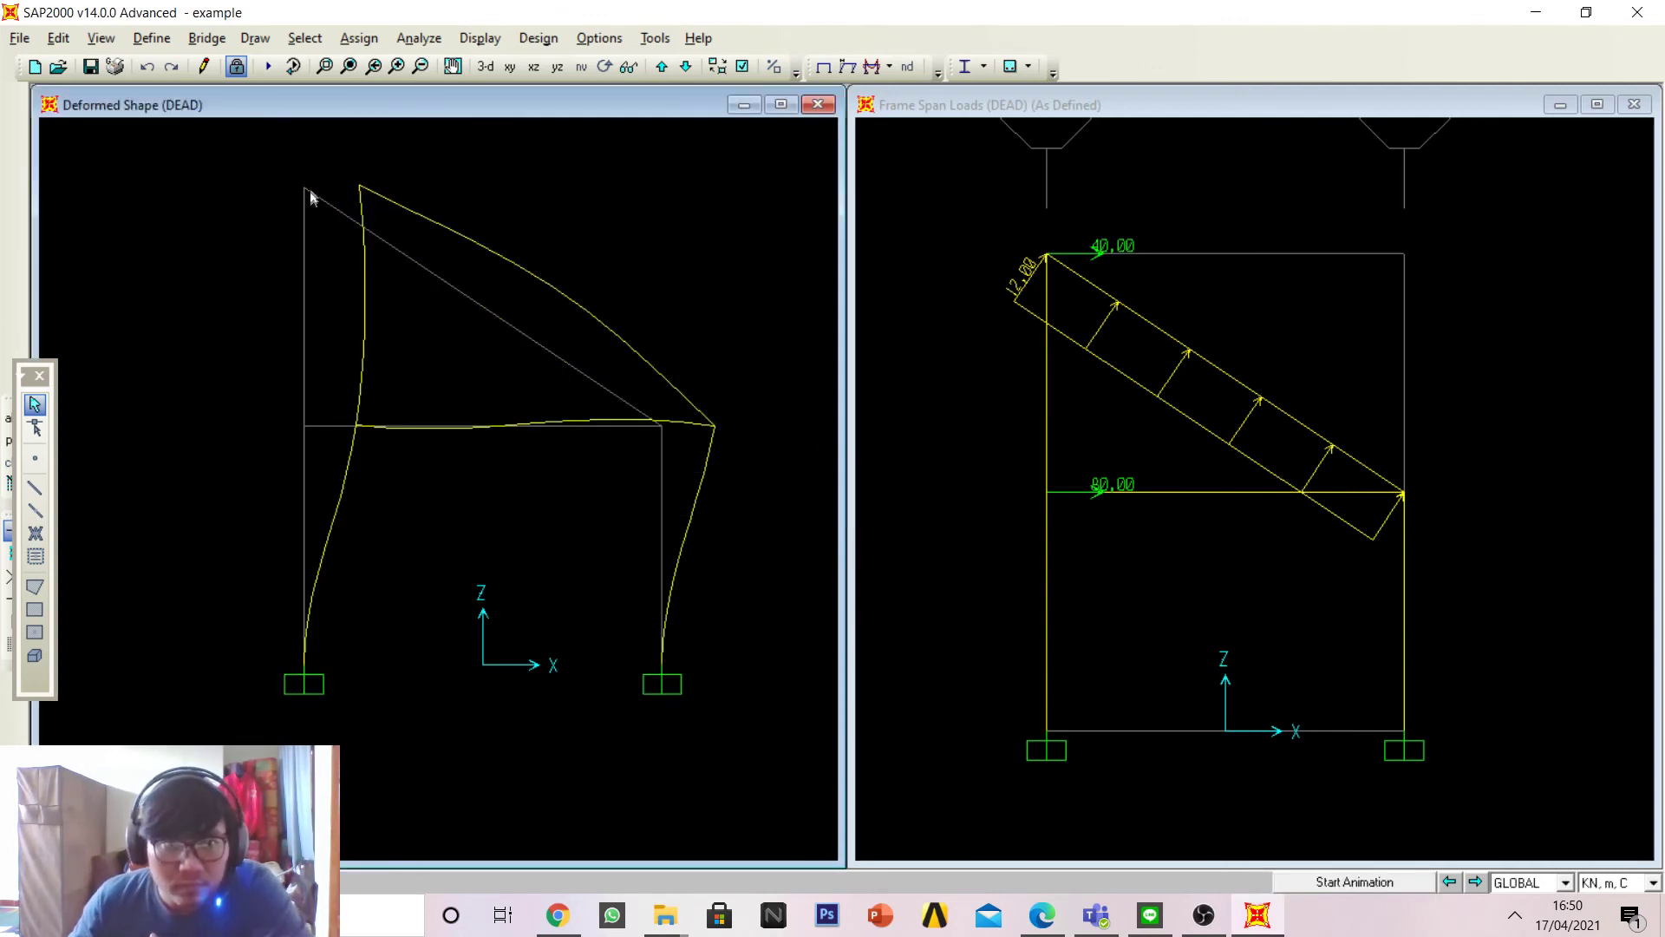
{"action": "mouse_move", "coordinate": [360, 187]}
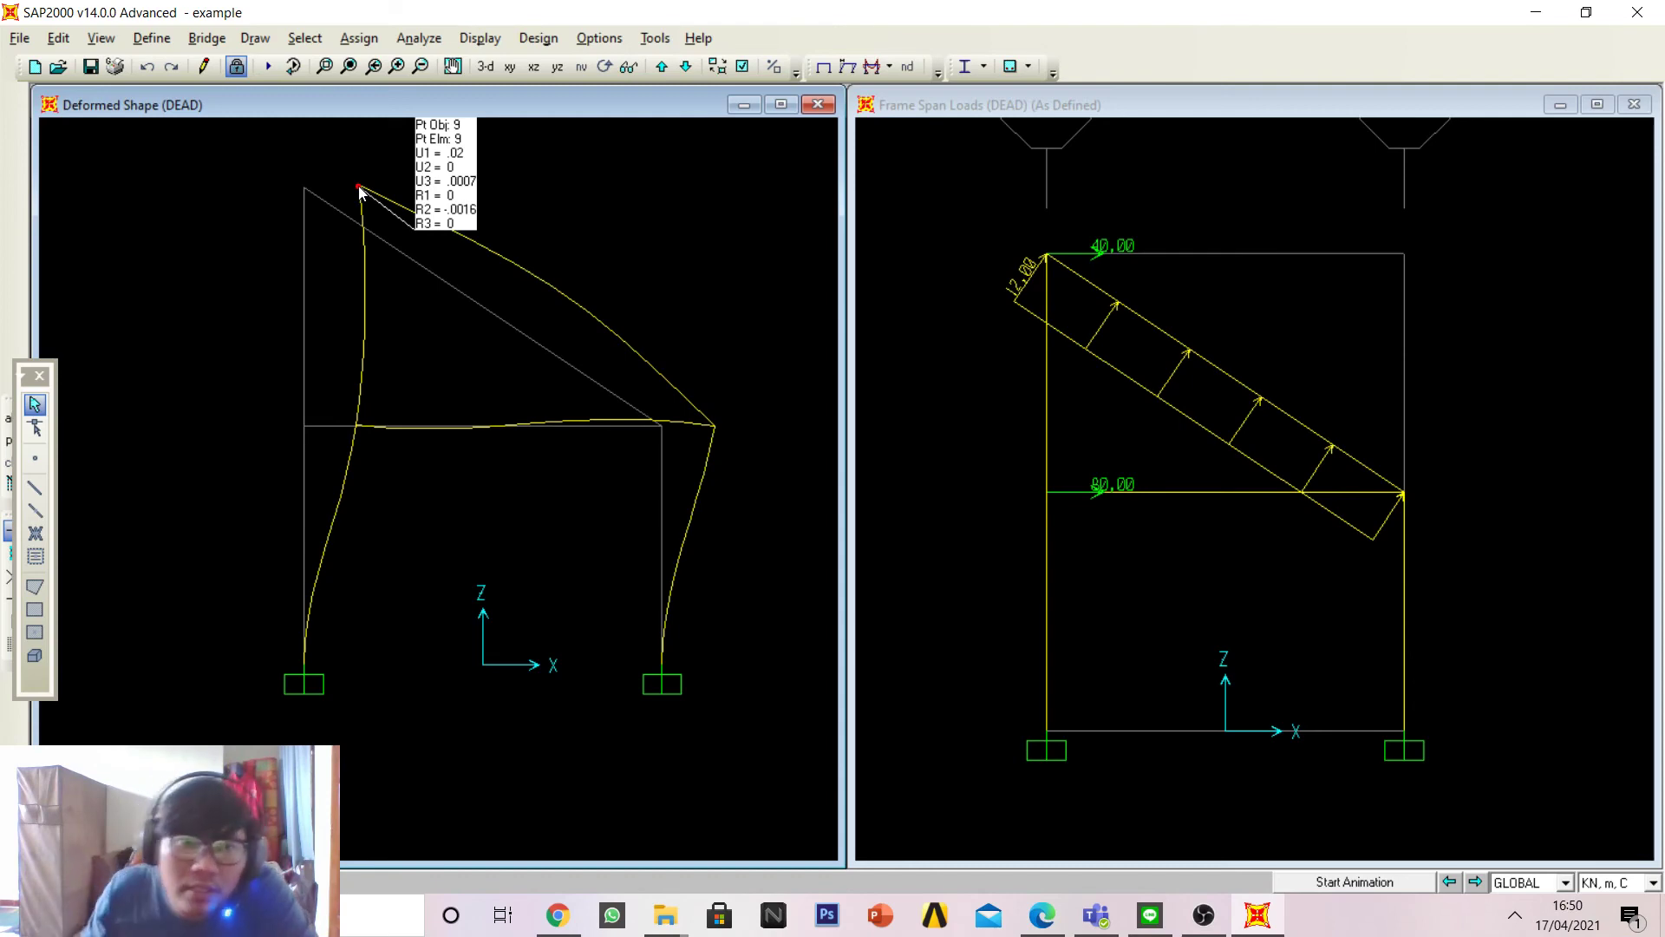
Step: Switch to the textbook PDF in Edge and look through the example's stiffness calculations from page 325 onward
{"action": "key", "text": "alt+Tab"}
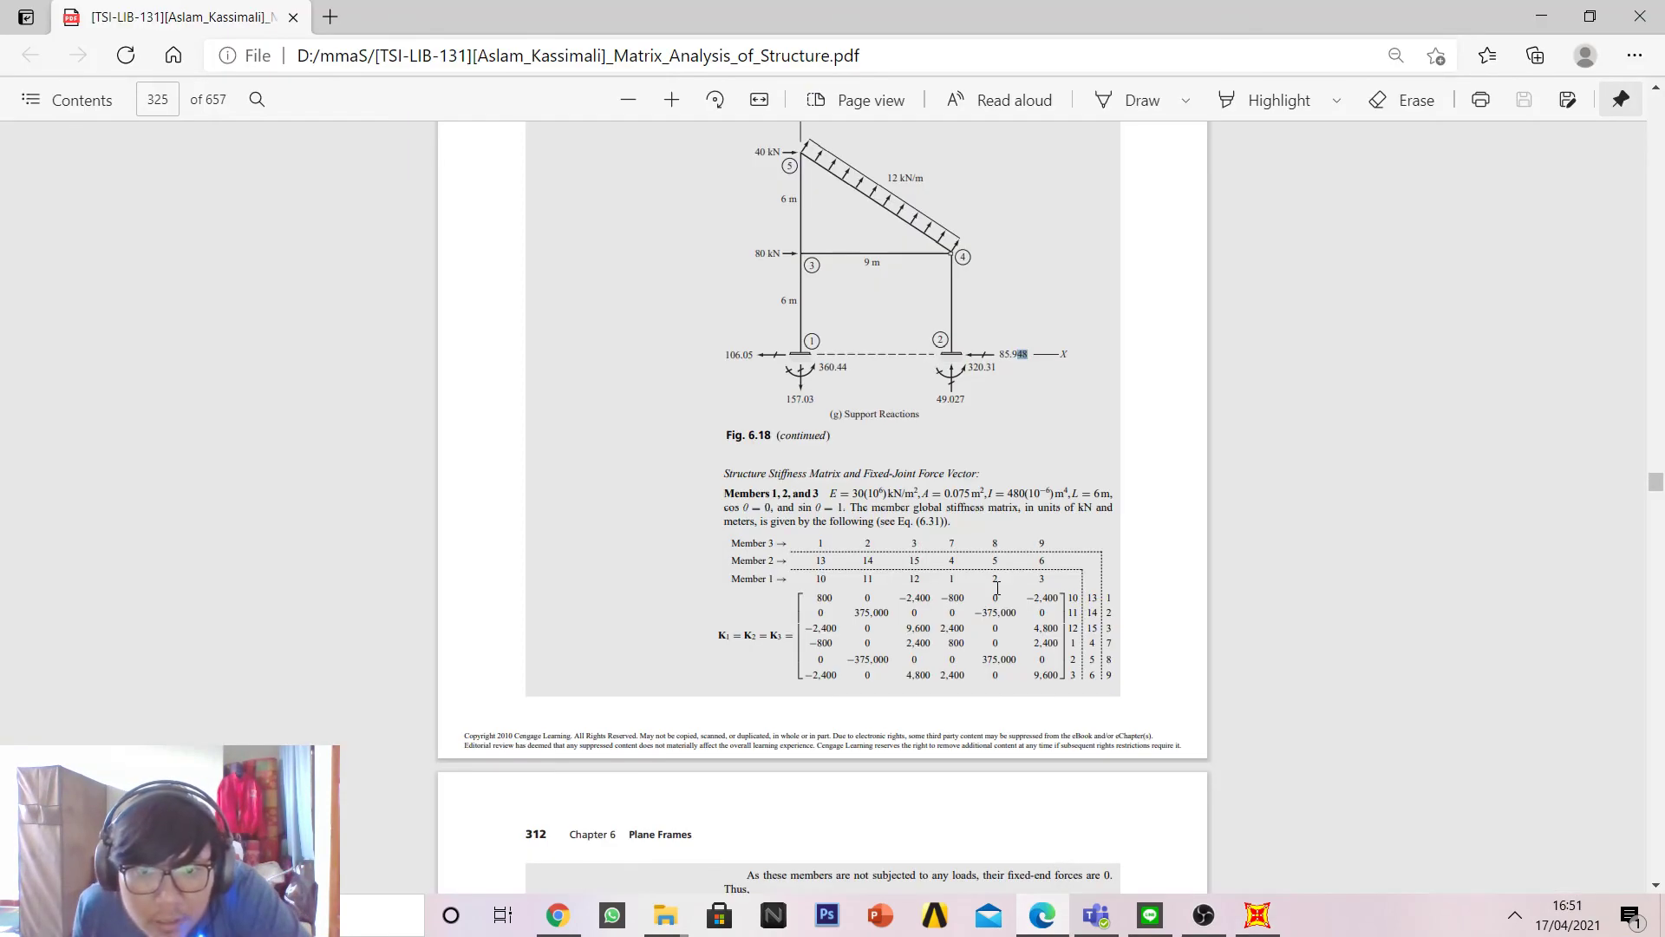
{"action": "scroll", "coordinate": [997, 588], "scroll_direction": "up", "scroll_amount": 7}
{"action": "scroll", "coordinate": [1028, 596], "scroll_direction": "down", "scroll_amount": 11}
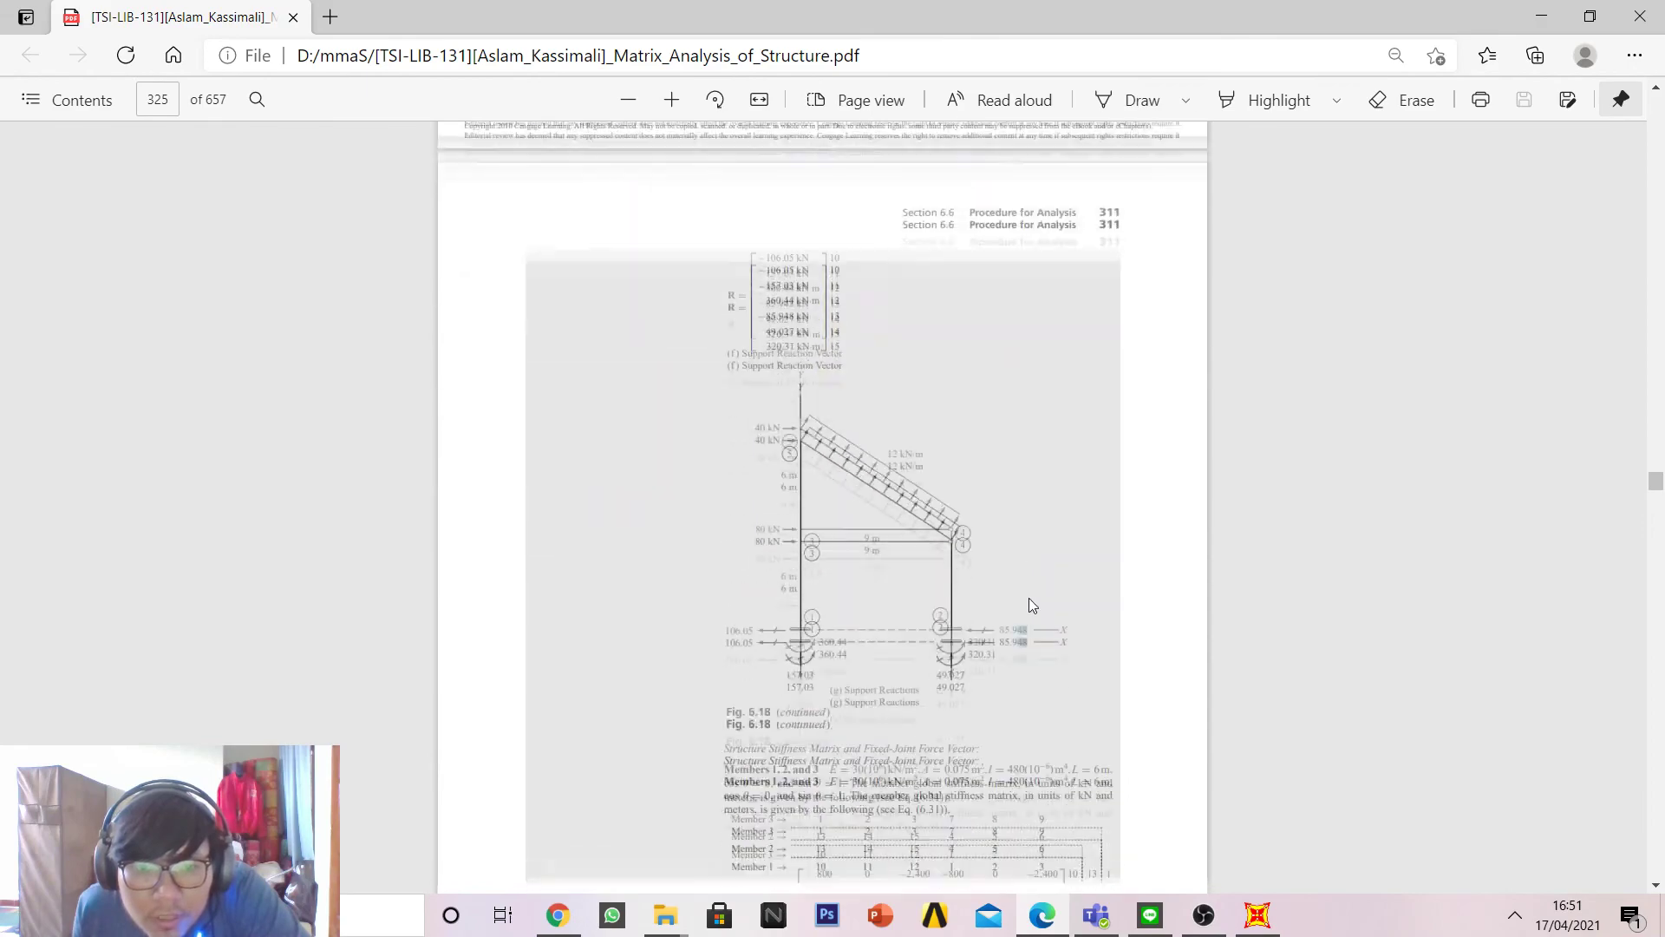
{"action": "scroll", "coordinate": [1016, 683], "scroll_direction": "down", "scroll_amount": 7}
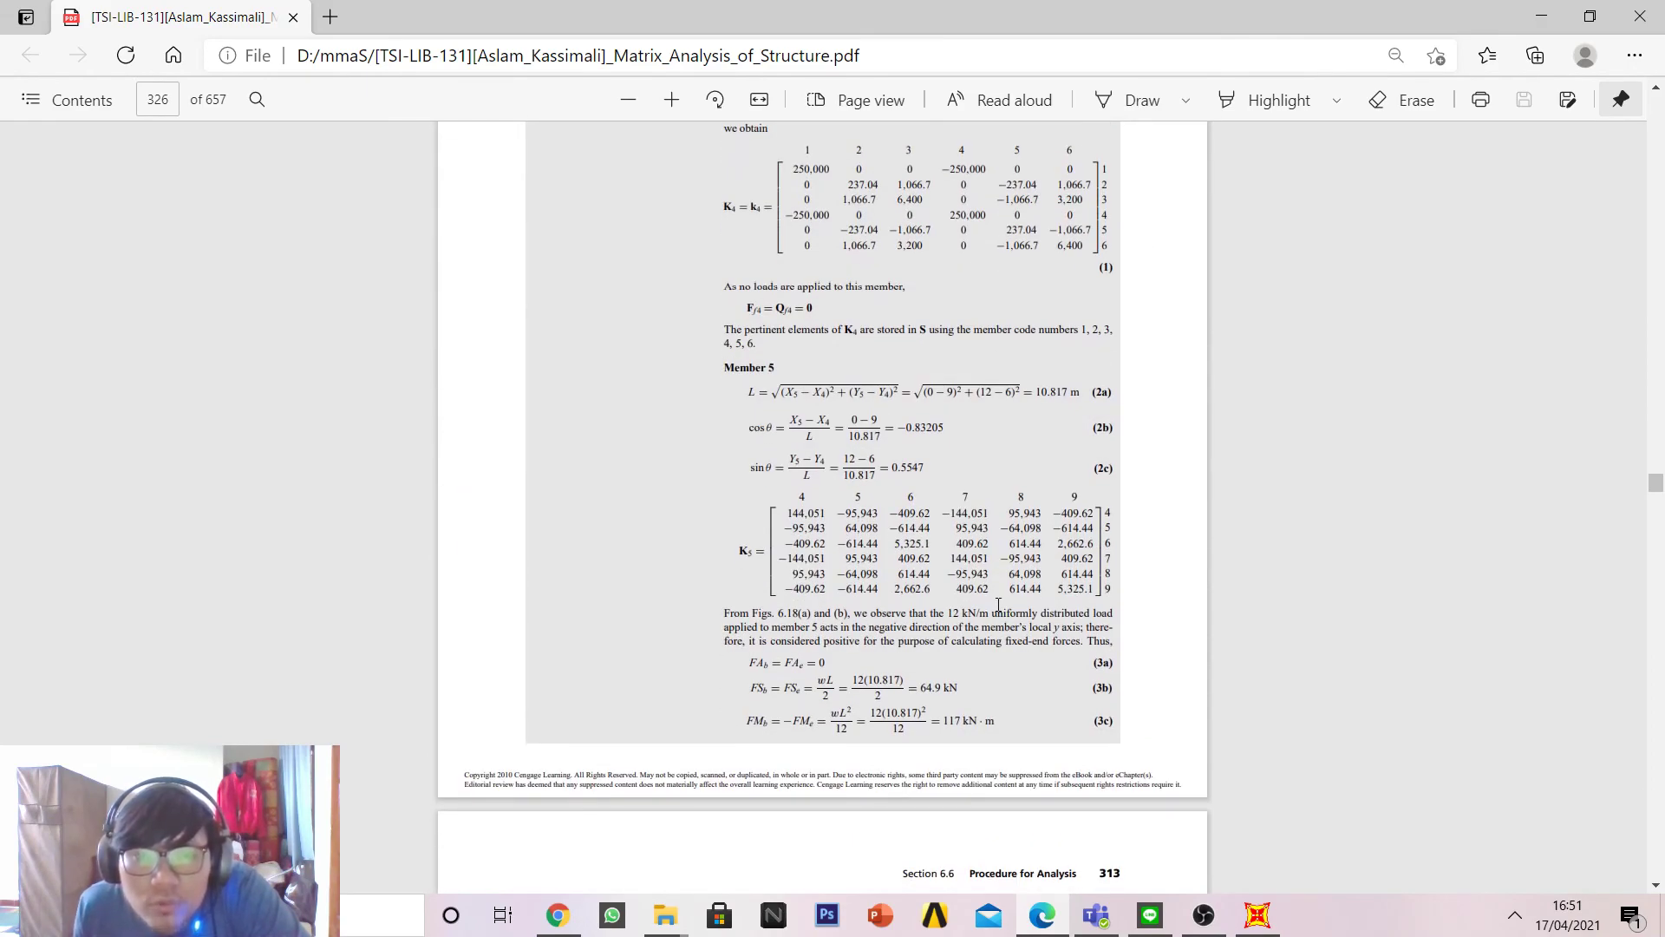
{"action": "scroll", "coordinate": [998, 605], "scroll_direction": "up", "scroll_amount": 4}
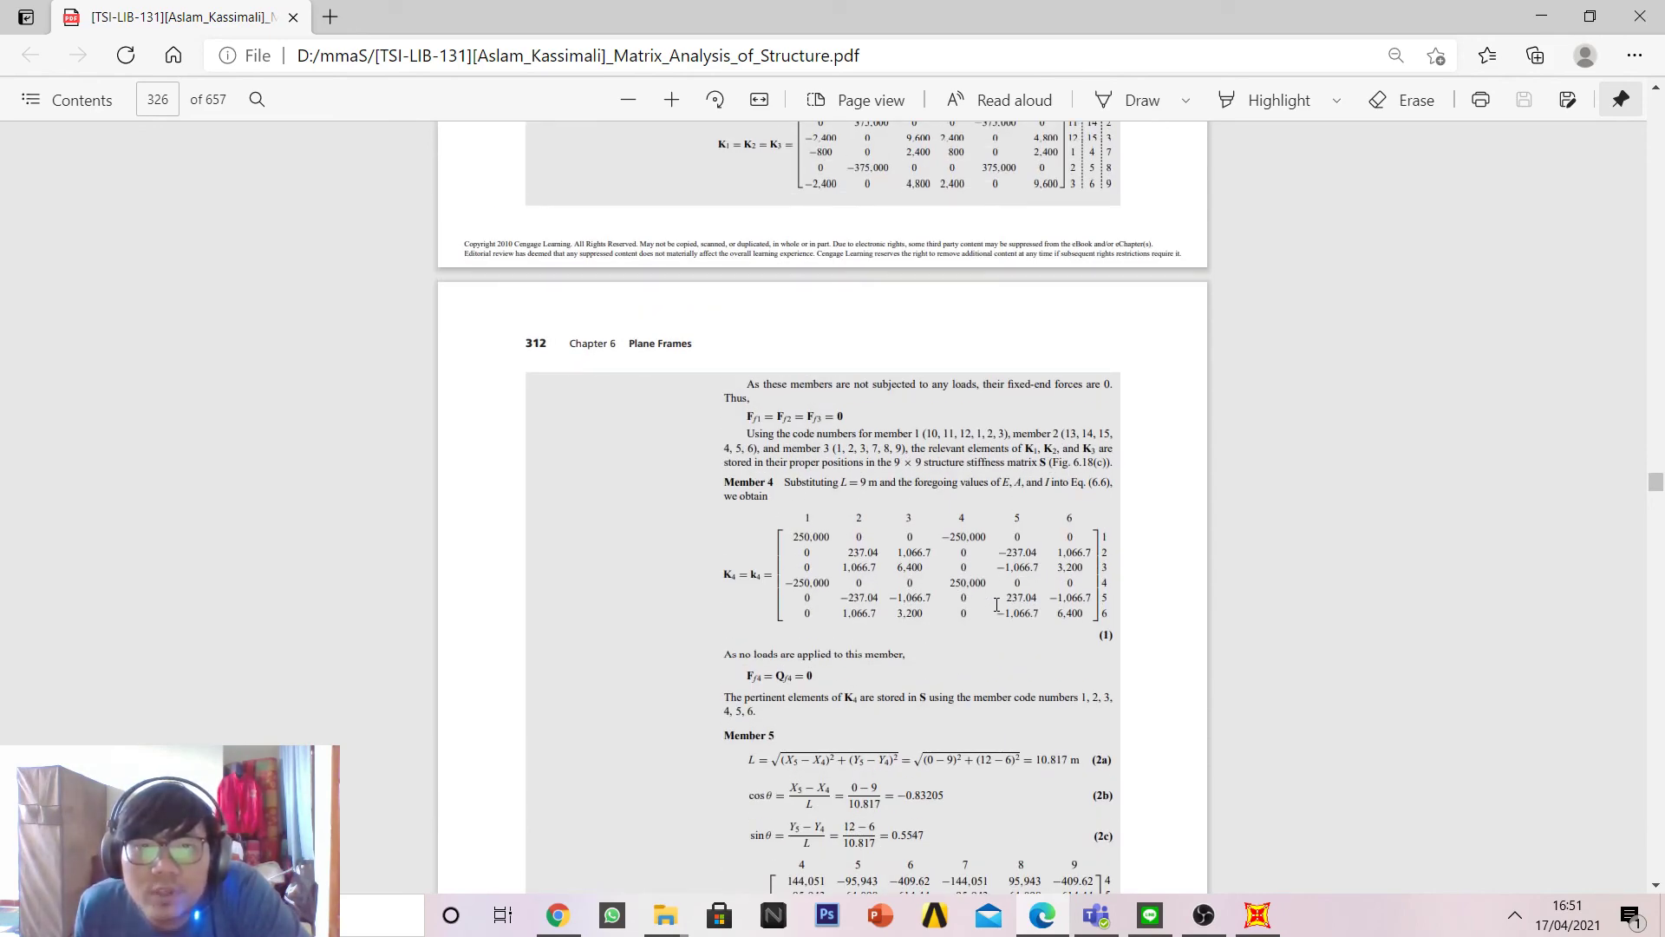
{"action": "scroll", "coordinate": [997, 604], "scroll_direction": "down", "scroll_amount": 10}
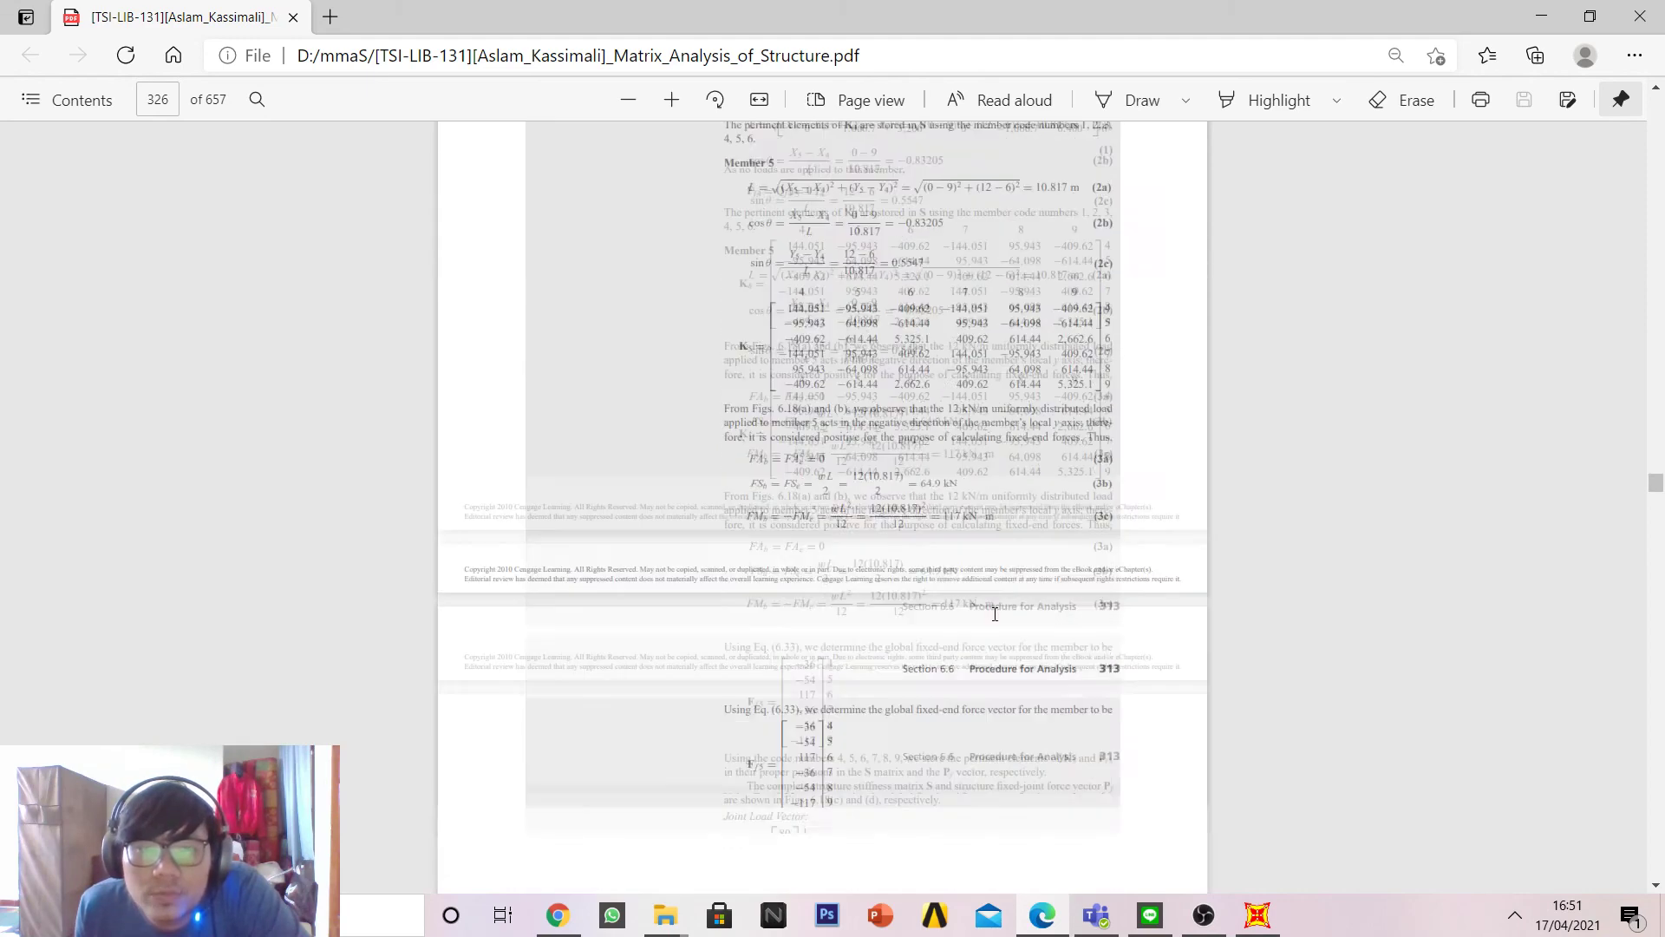
Step: Return to SAP2000 and examine the DEAD deformed shape at the ends of the sloping member
{"action": "left_click", "coordinate": [1545, 8]}
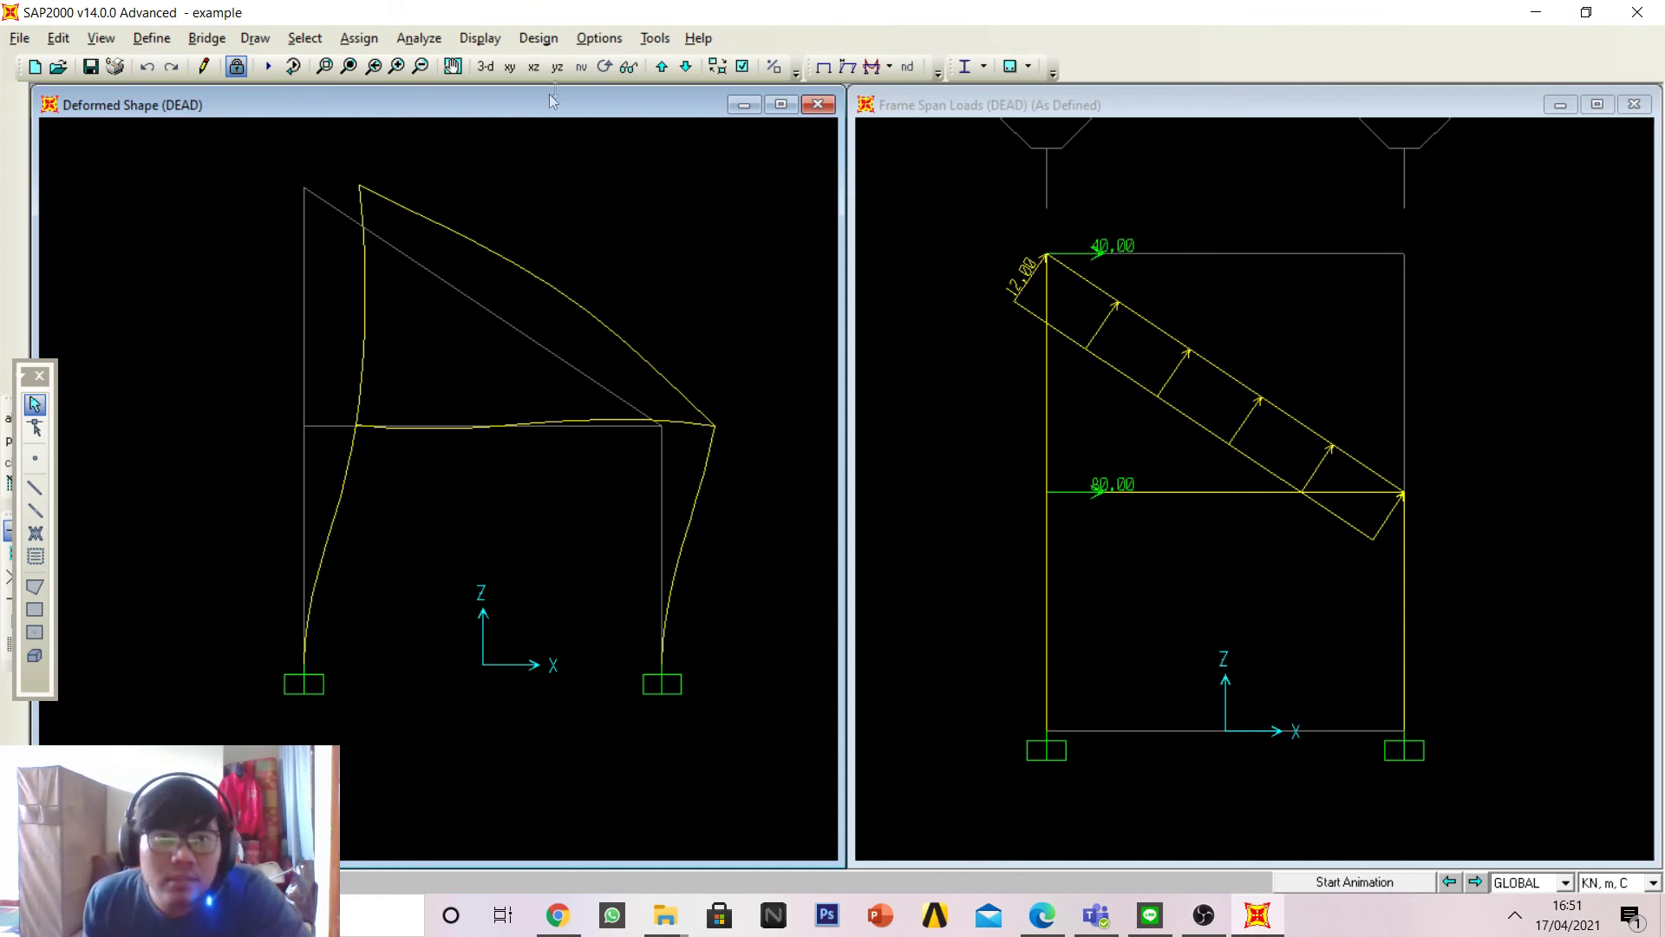
{"action": "mouse_move", "coordinate": [716, 429]}
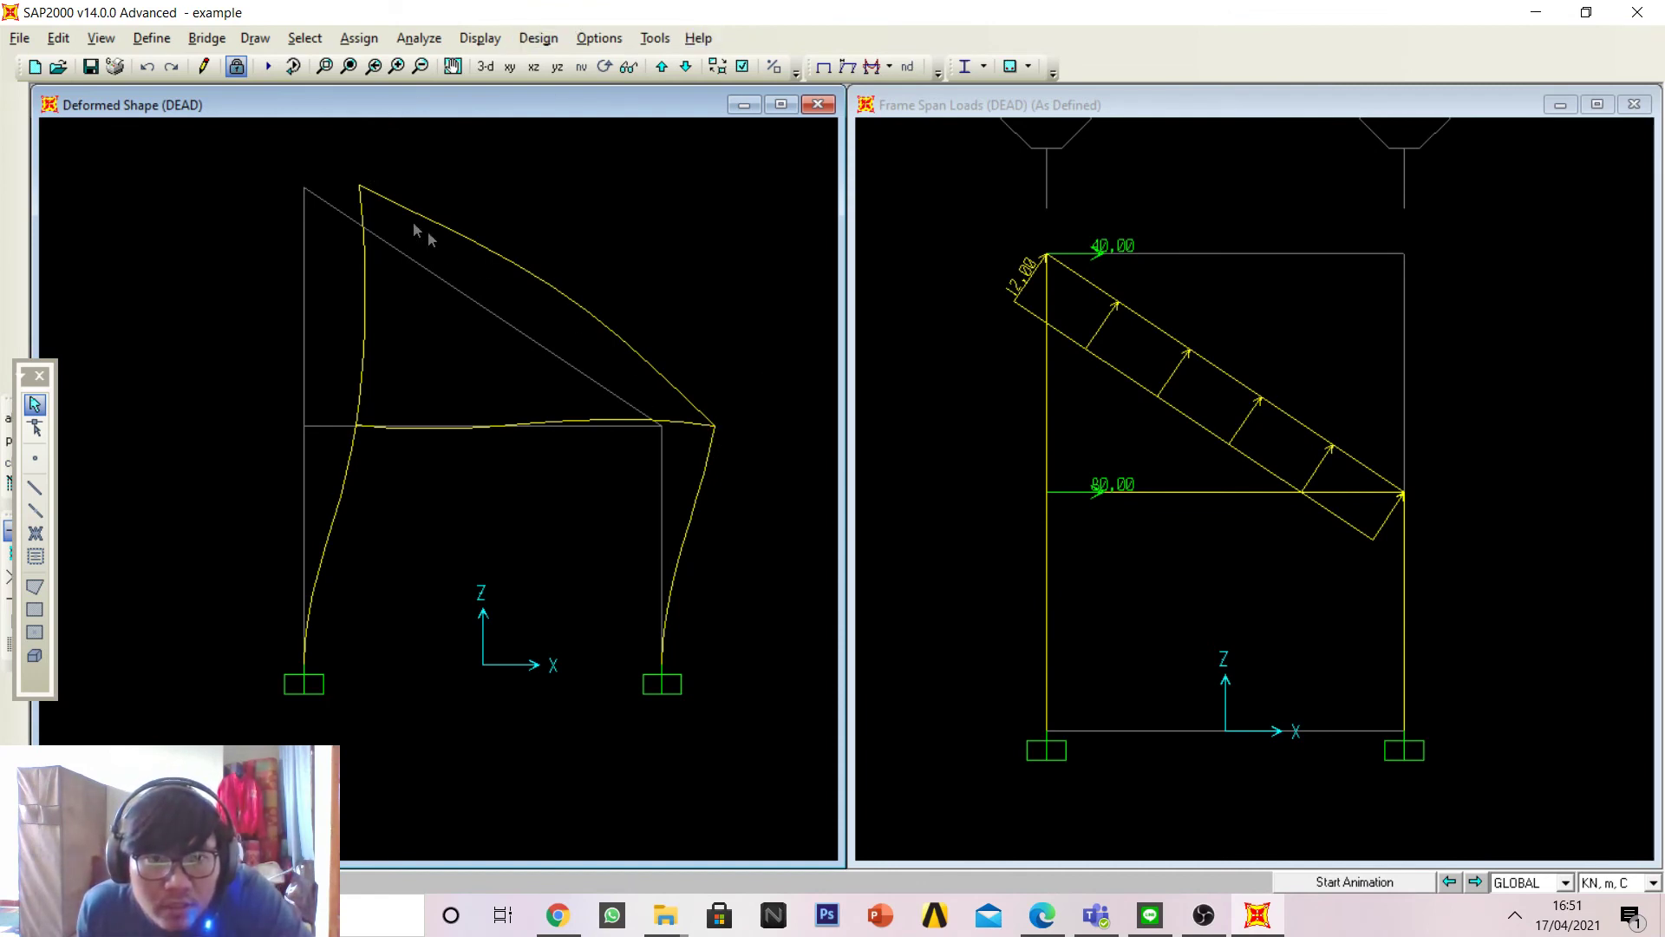
{"action": "mouse_move", "coordinate": [362, 188]}
{"action": "scroll", "coordinate": [362, 188], "scroll_direction": "down", "scroll_amount": 1}
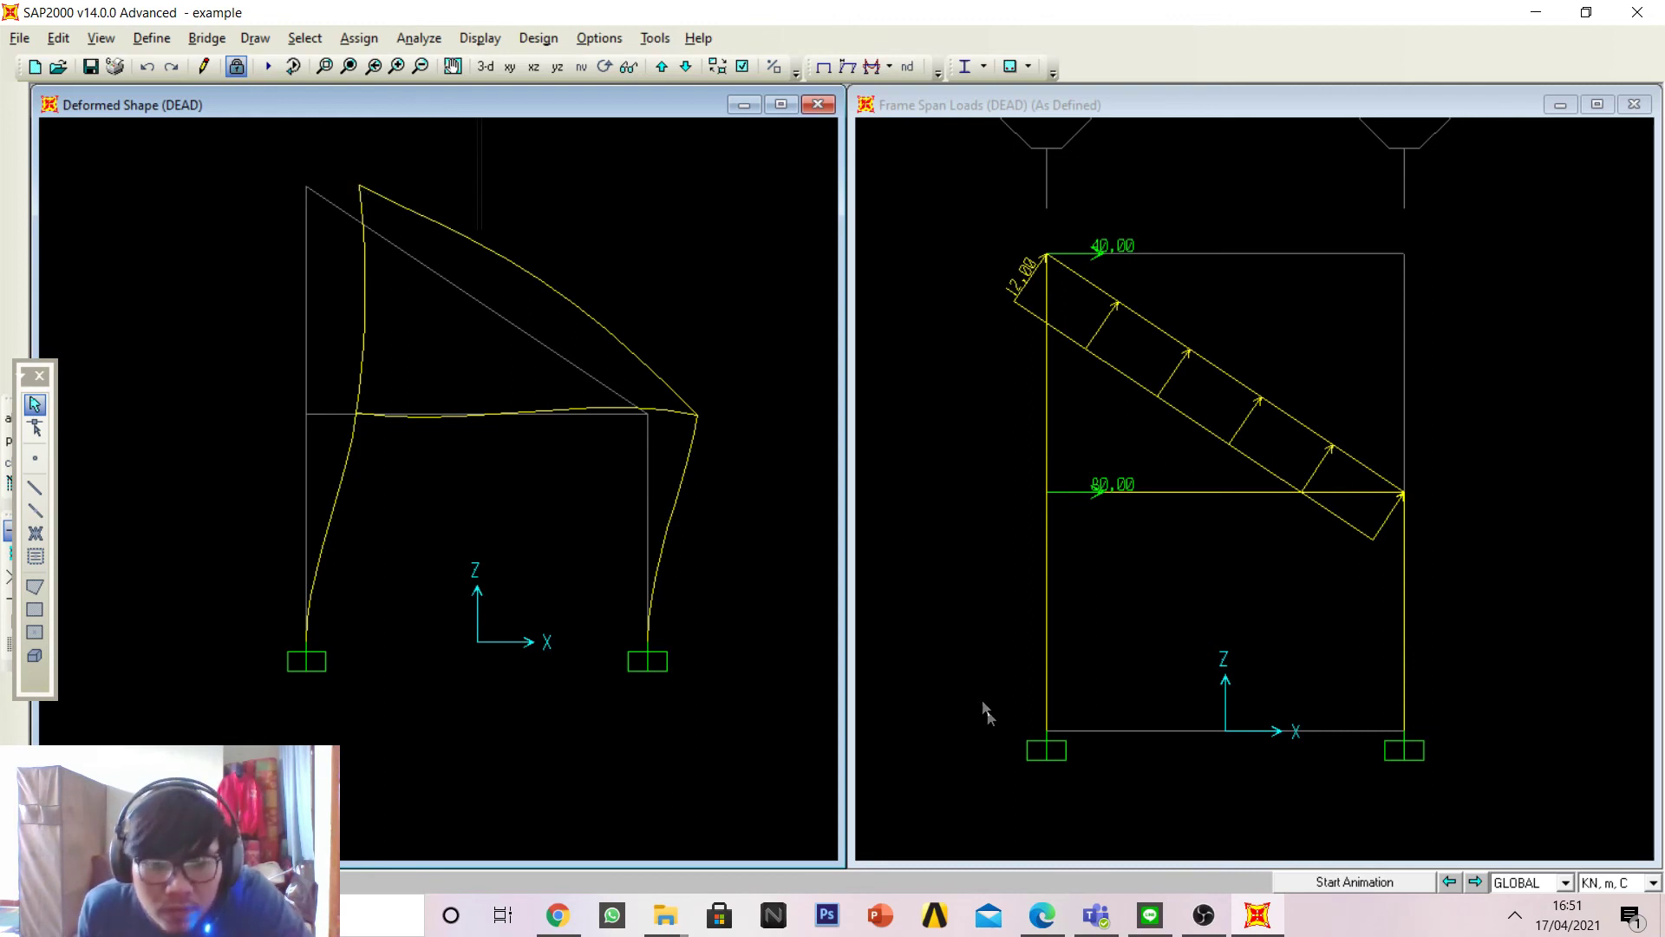
Step: Switch to the textbook PDF in Edge and review the member end displacements and forces on pages 328 to 330
{"action": "left_click", "coordinate": [1042, 916]}
{"action": "scroll", "coordinate": [996, 723], "scroll_direction": "up", "scroll_amount": 5}
{"action": "scroll", "coordinate": [998, 723], "scroll_direction": "down", "scroll_amount": 12}
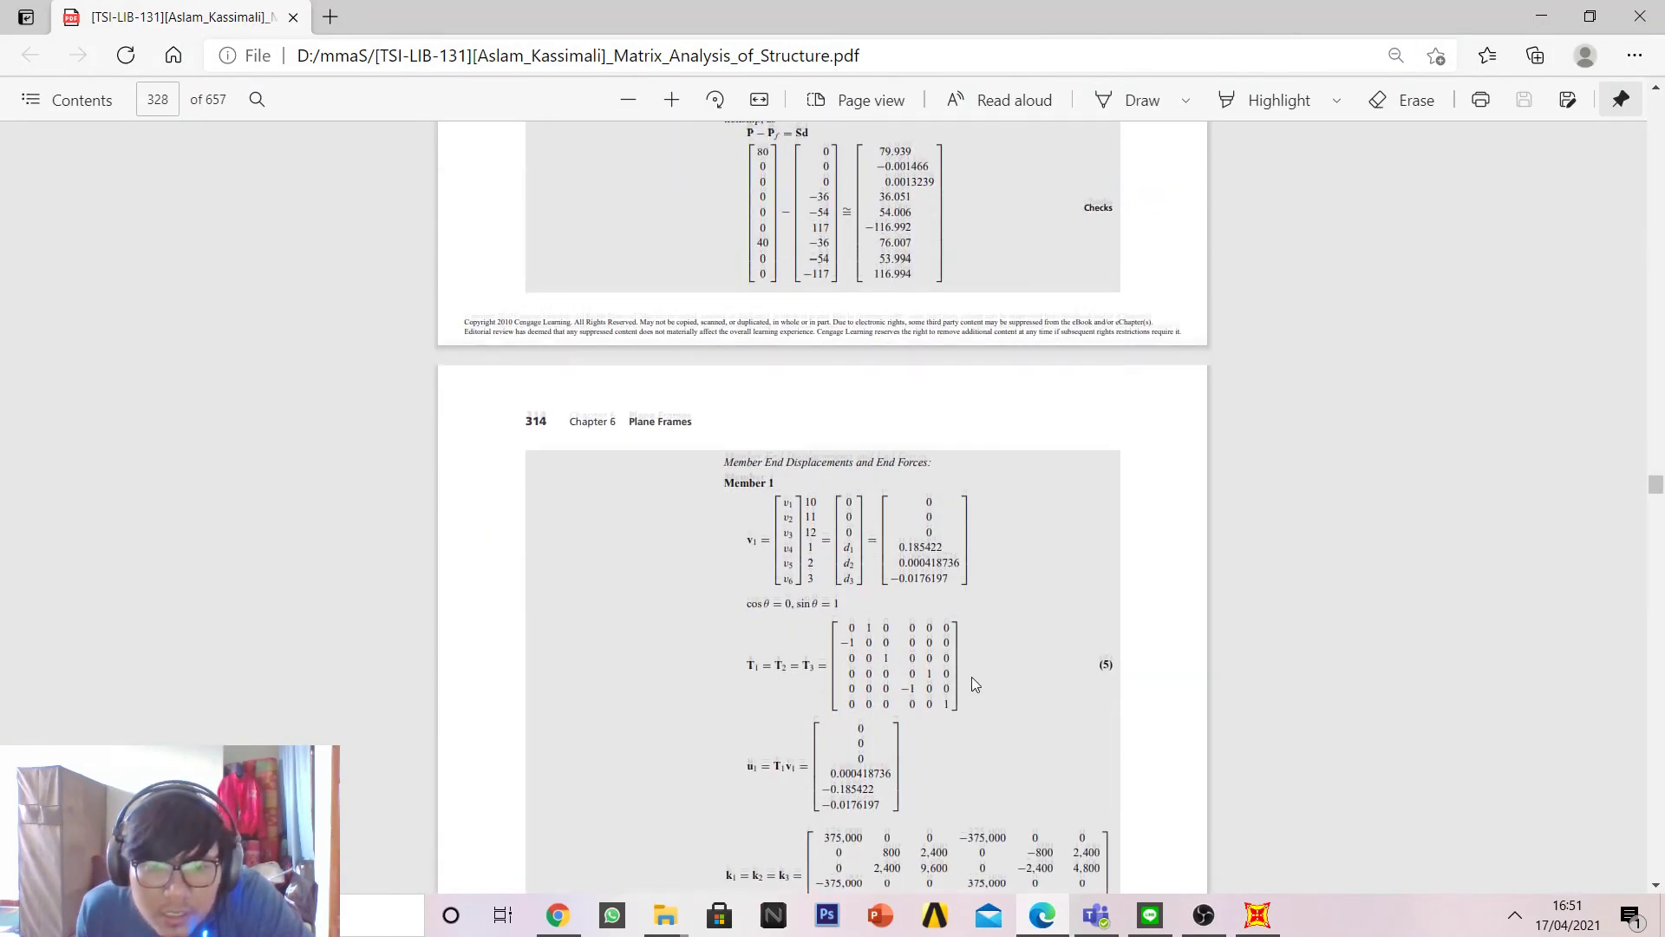
{"action": "scroll", "coordinate": [972, 682], "scroll_direction": "down", "scroll_amount": 6}
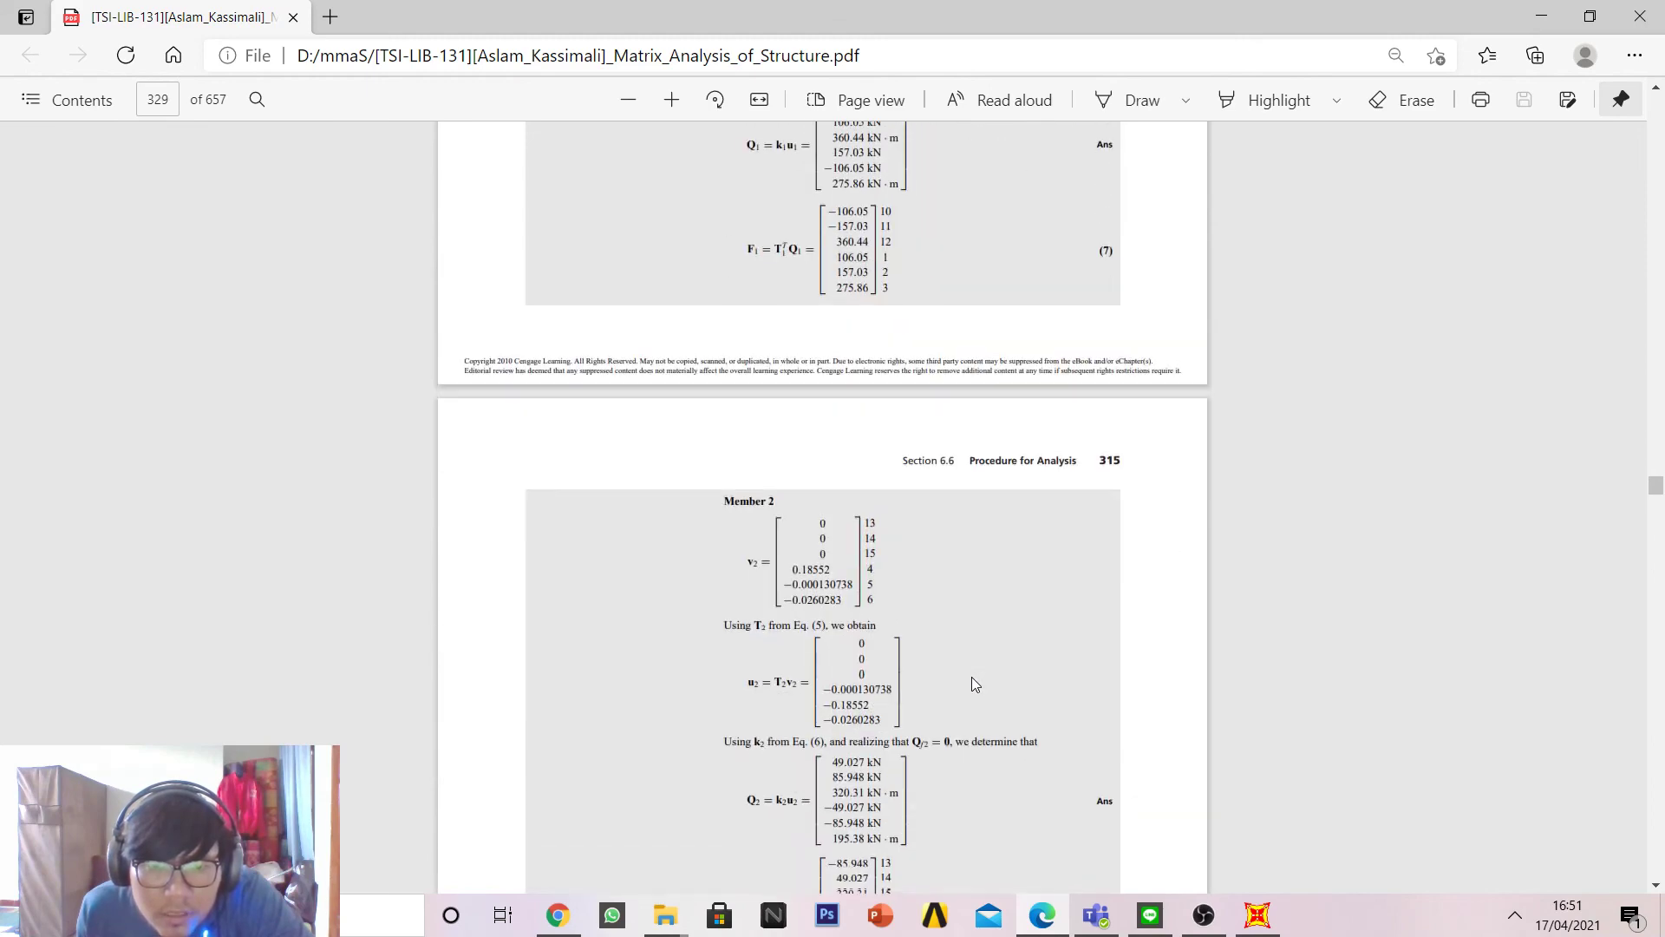
{"action": "scroll", "coordinate": [972, 683], "scroll_direction": "down", "scroll_amount": 4}
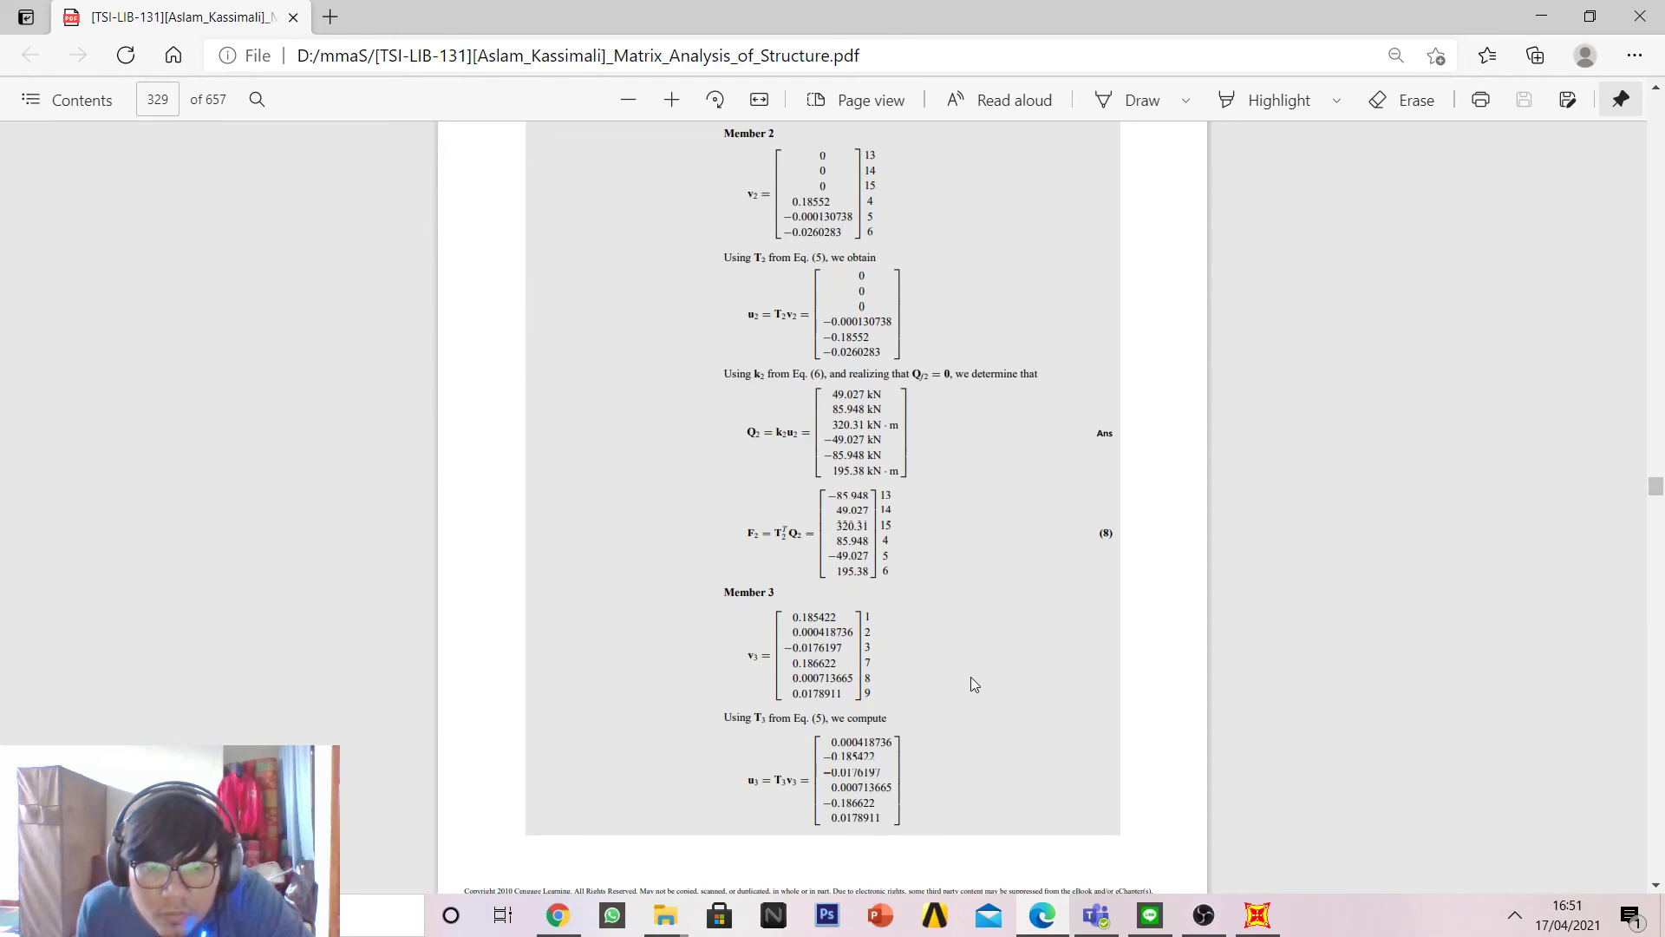
{"action": "scroll", "coordinate": [970, 677], "scroll_direction": "down", "scroll_amount": 7}
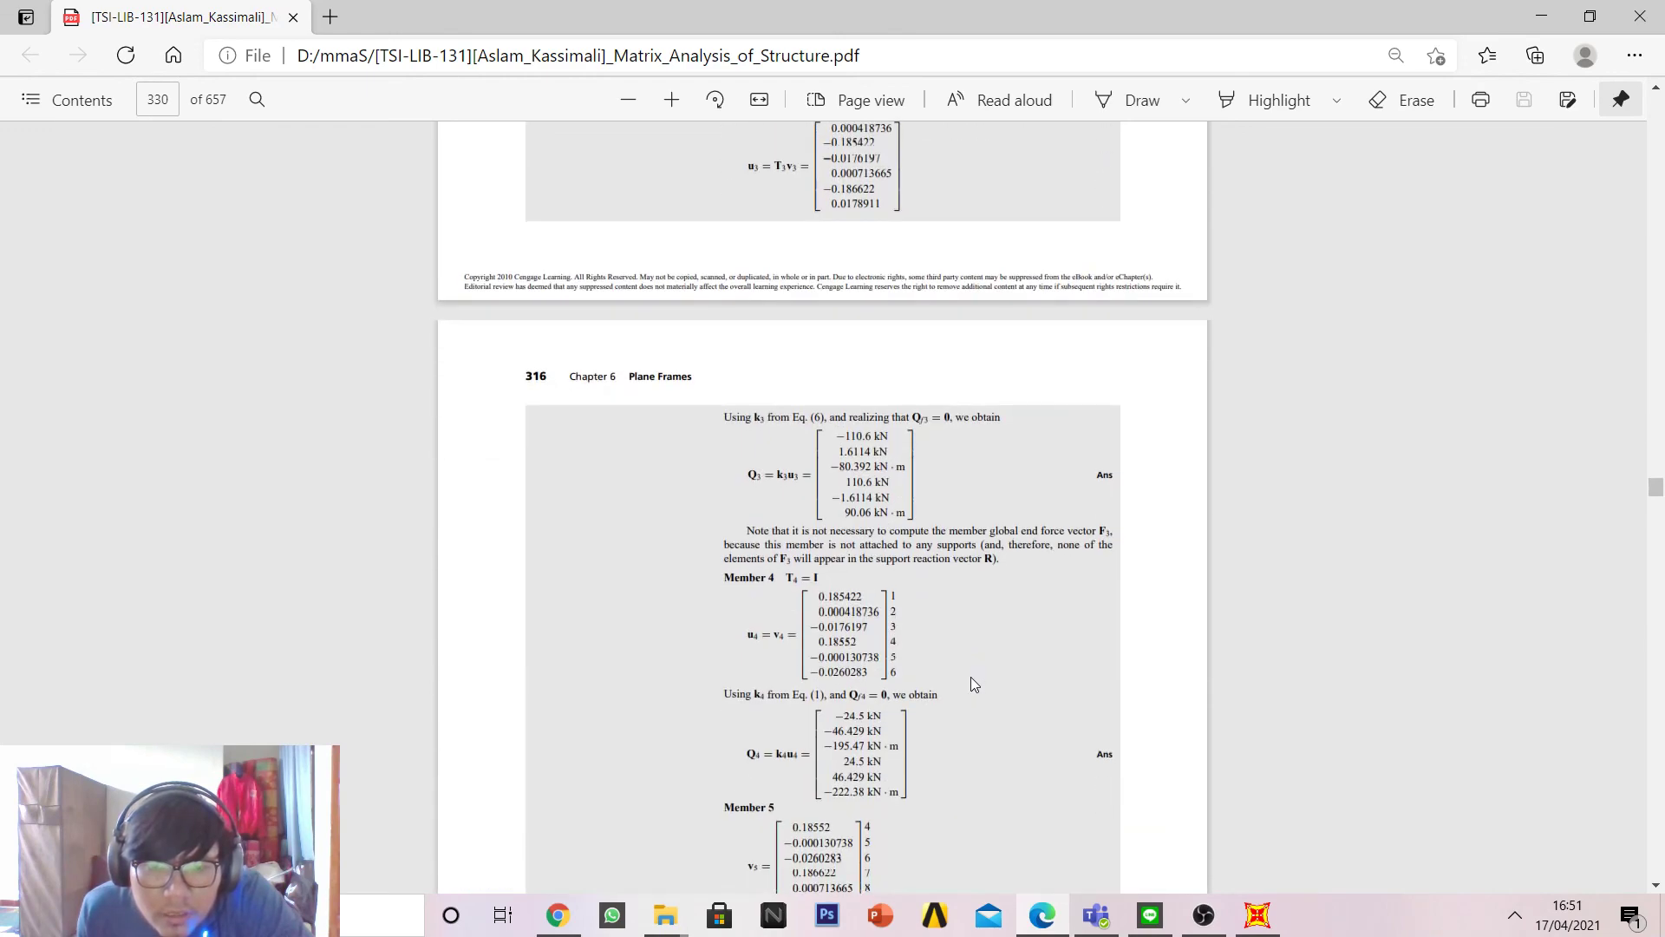
{"action": "scroll", "coordinate": [970, 677], "scroll_direction": "down", "scroll_amount": 1}
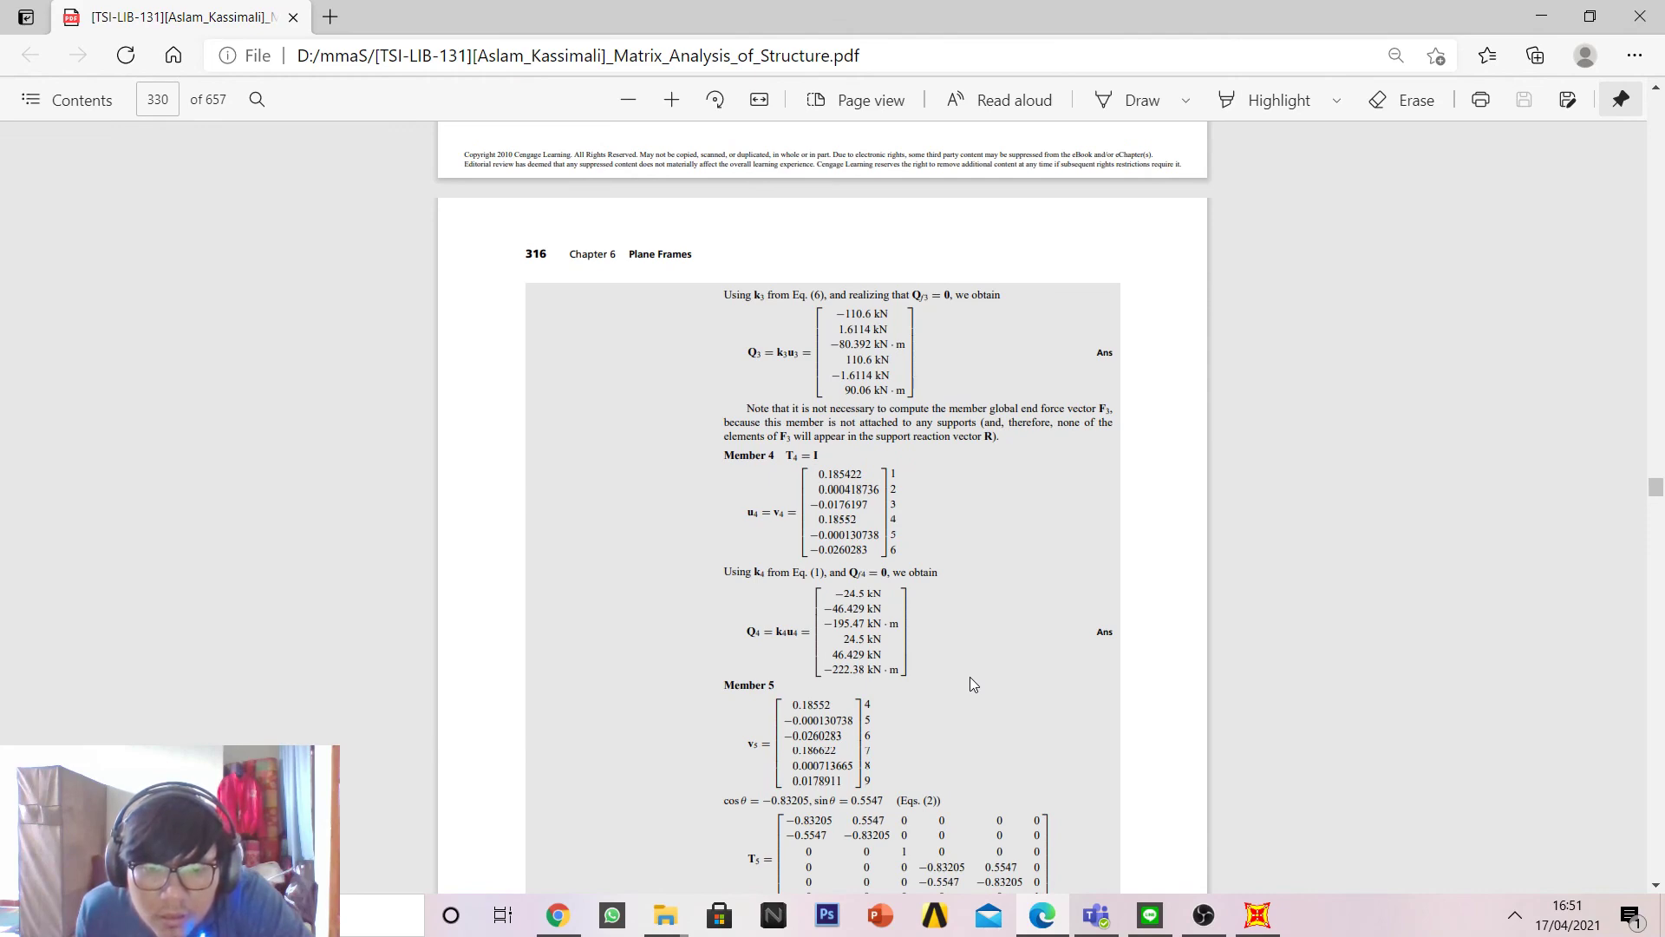
{"action": "scroll", "coordinate": [970, 677], "scroll_direction": "down", "scroll_amount": 5}
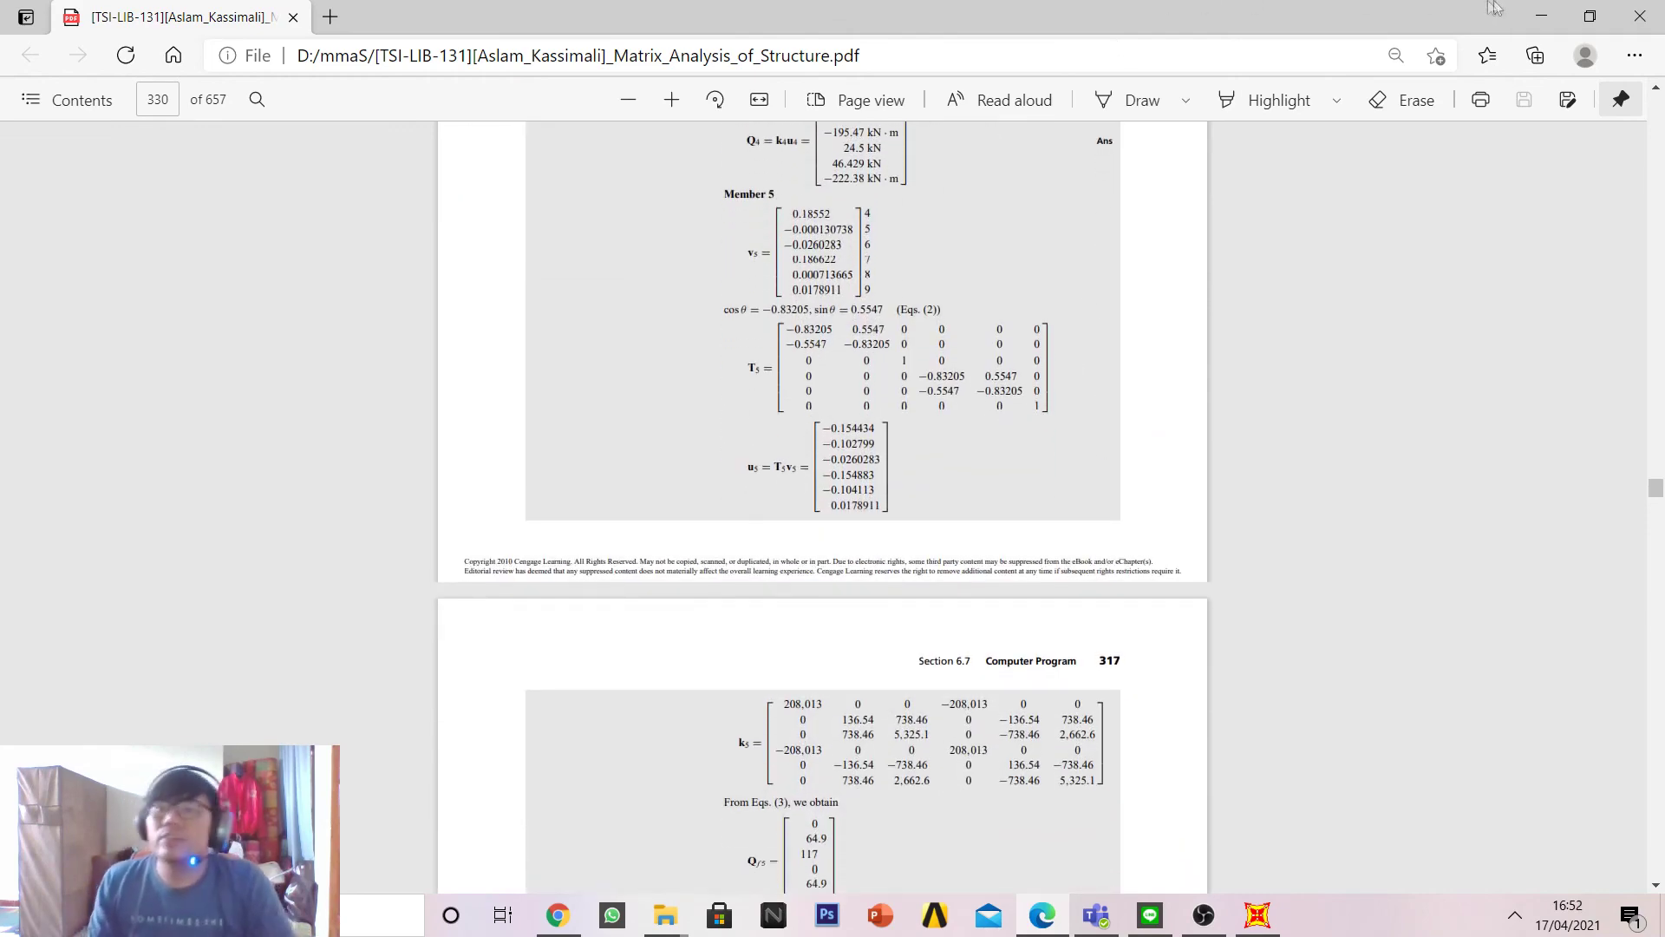
Step: Return to SAP2000 and check the displacements at the apex joint of the deformed frame
{"action": "left_click", "coordinate": [1541, 16]}
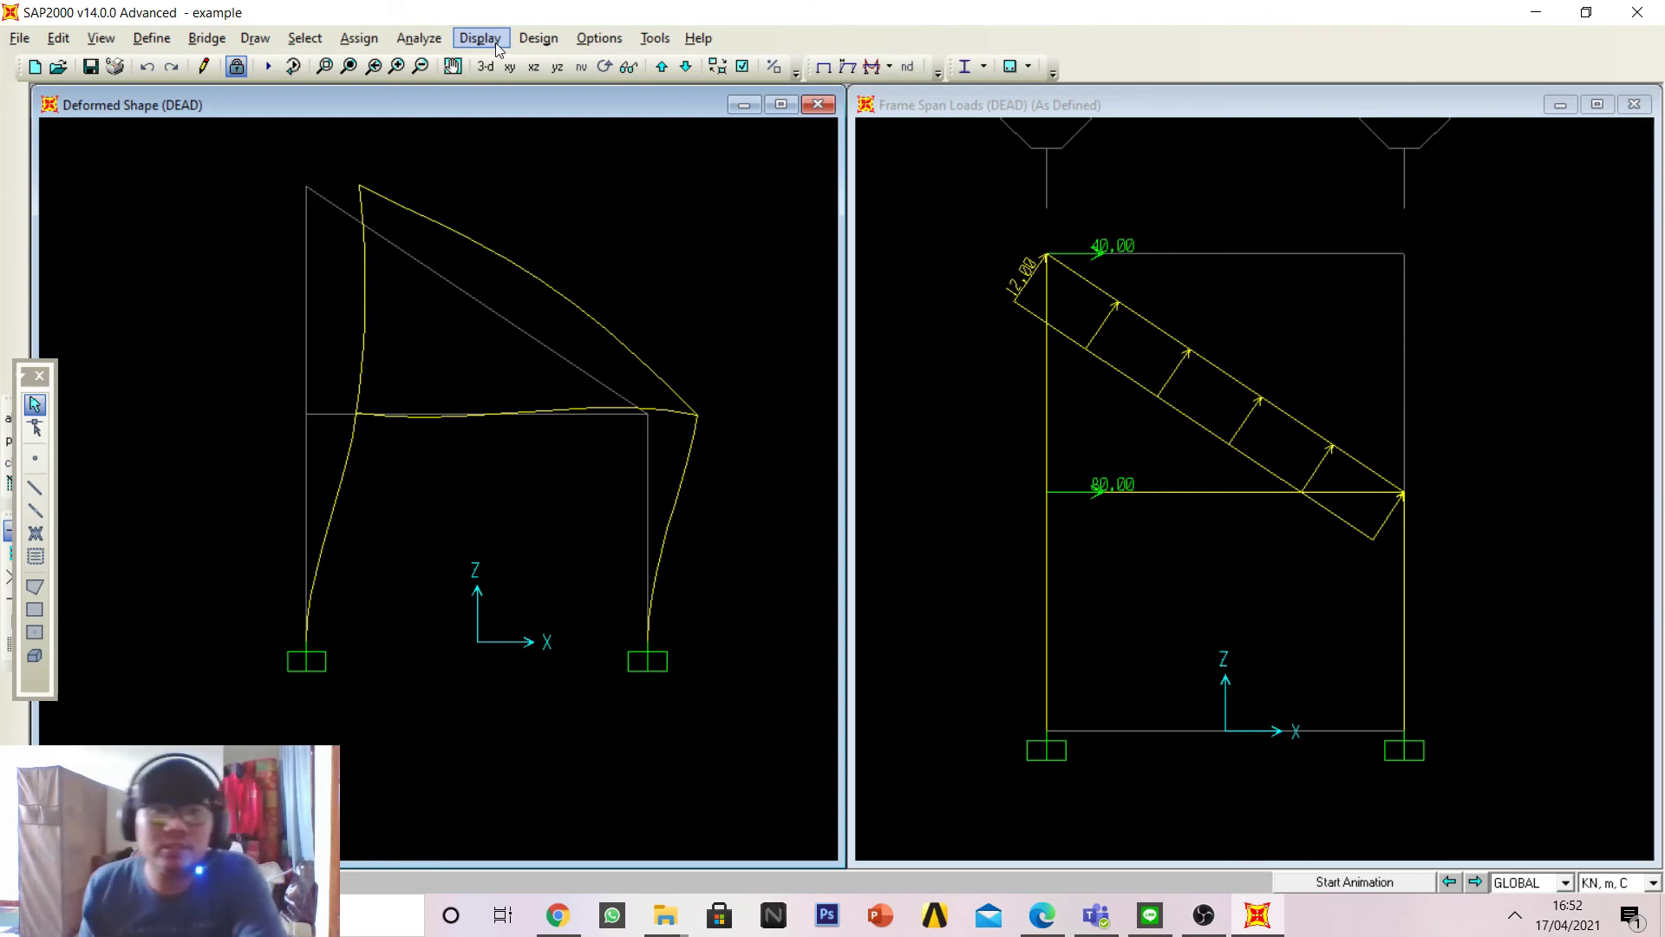
{"action": "mouse_move", "coordinate": [363, 186]}
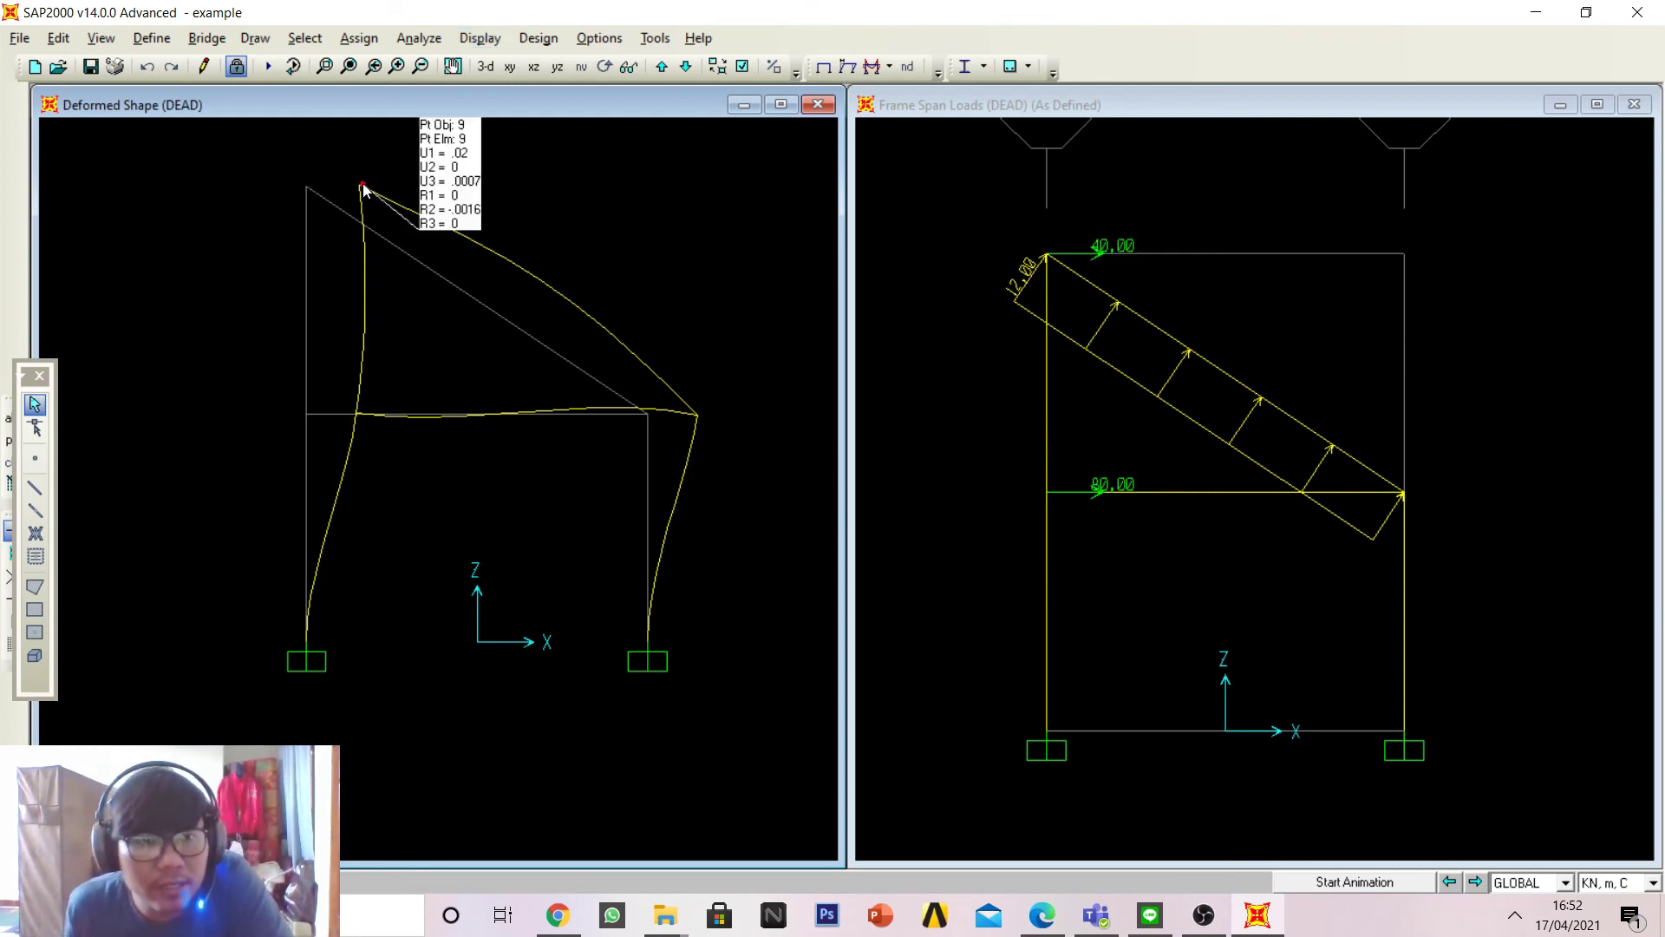
{"action": "left_click", "coordinate": [363, 186], "text": "ctrl"}
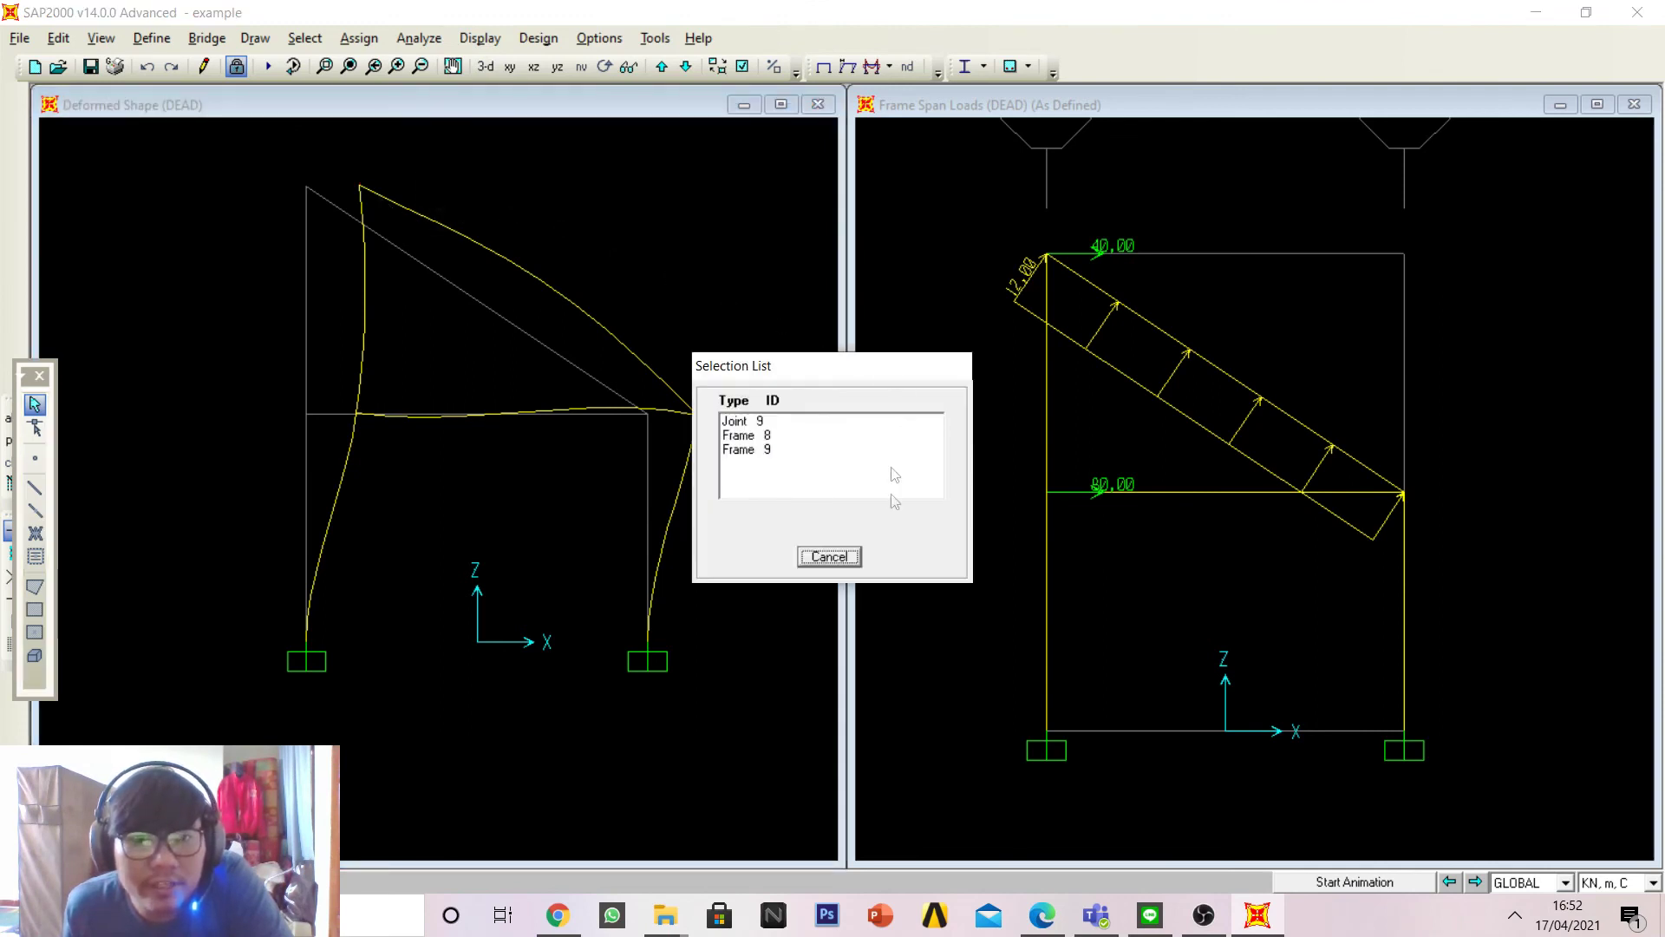
{"action": "left_click", "coordinate": [829, 557]}
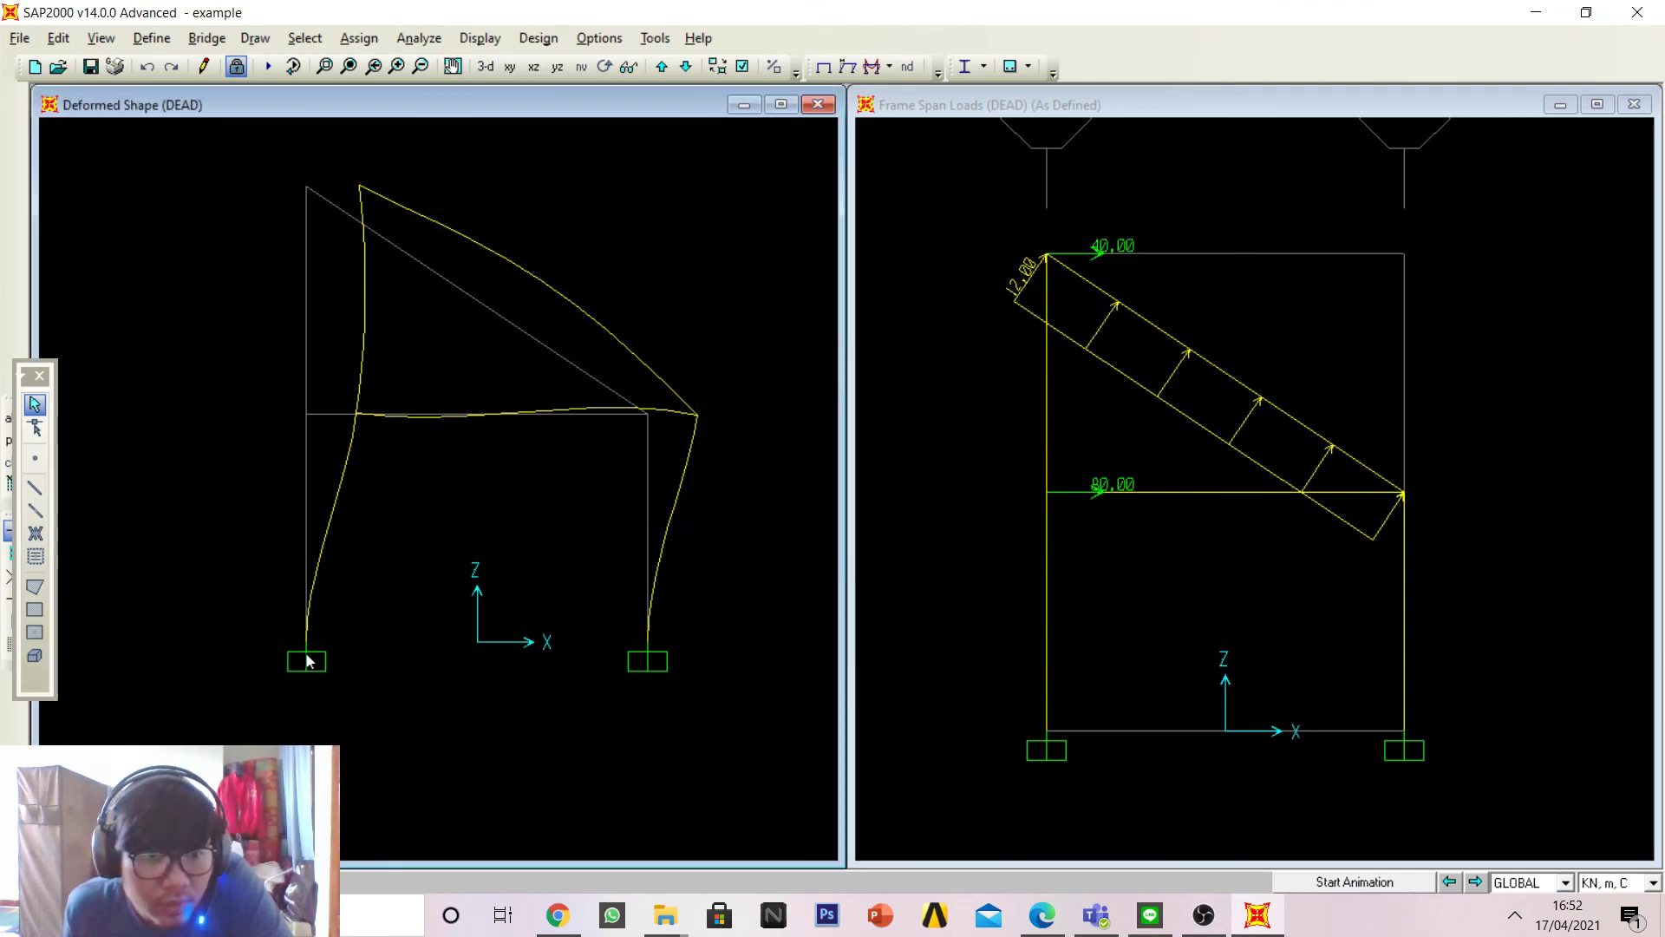
Step: Inspect the DEAD translations and rotations of the right support joint in the deformed shape view
{"action": "right_click", "coordinate": [650, 645]}
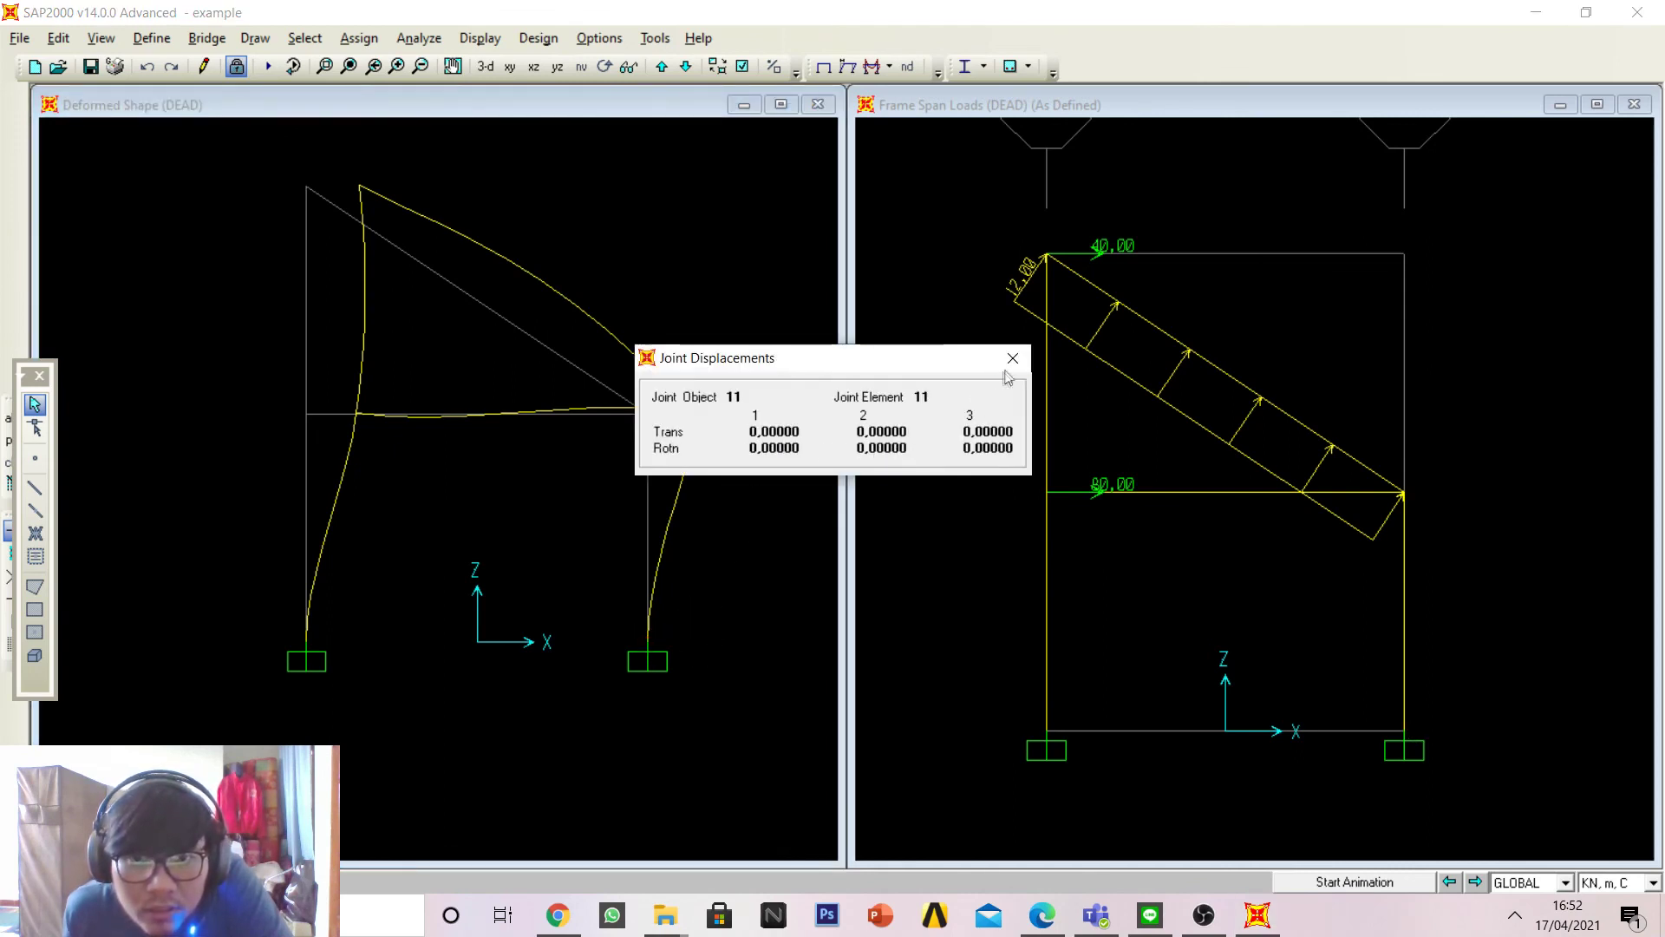
{"action": "left_click", "coordinate": [1012, 358]}
{"action": "right_click", "coordinate": [649, 646]}
{"action": "key", "text": "Escape"}
{"action": "right_click", "coordinate": [647, 644]}
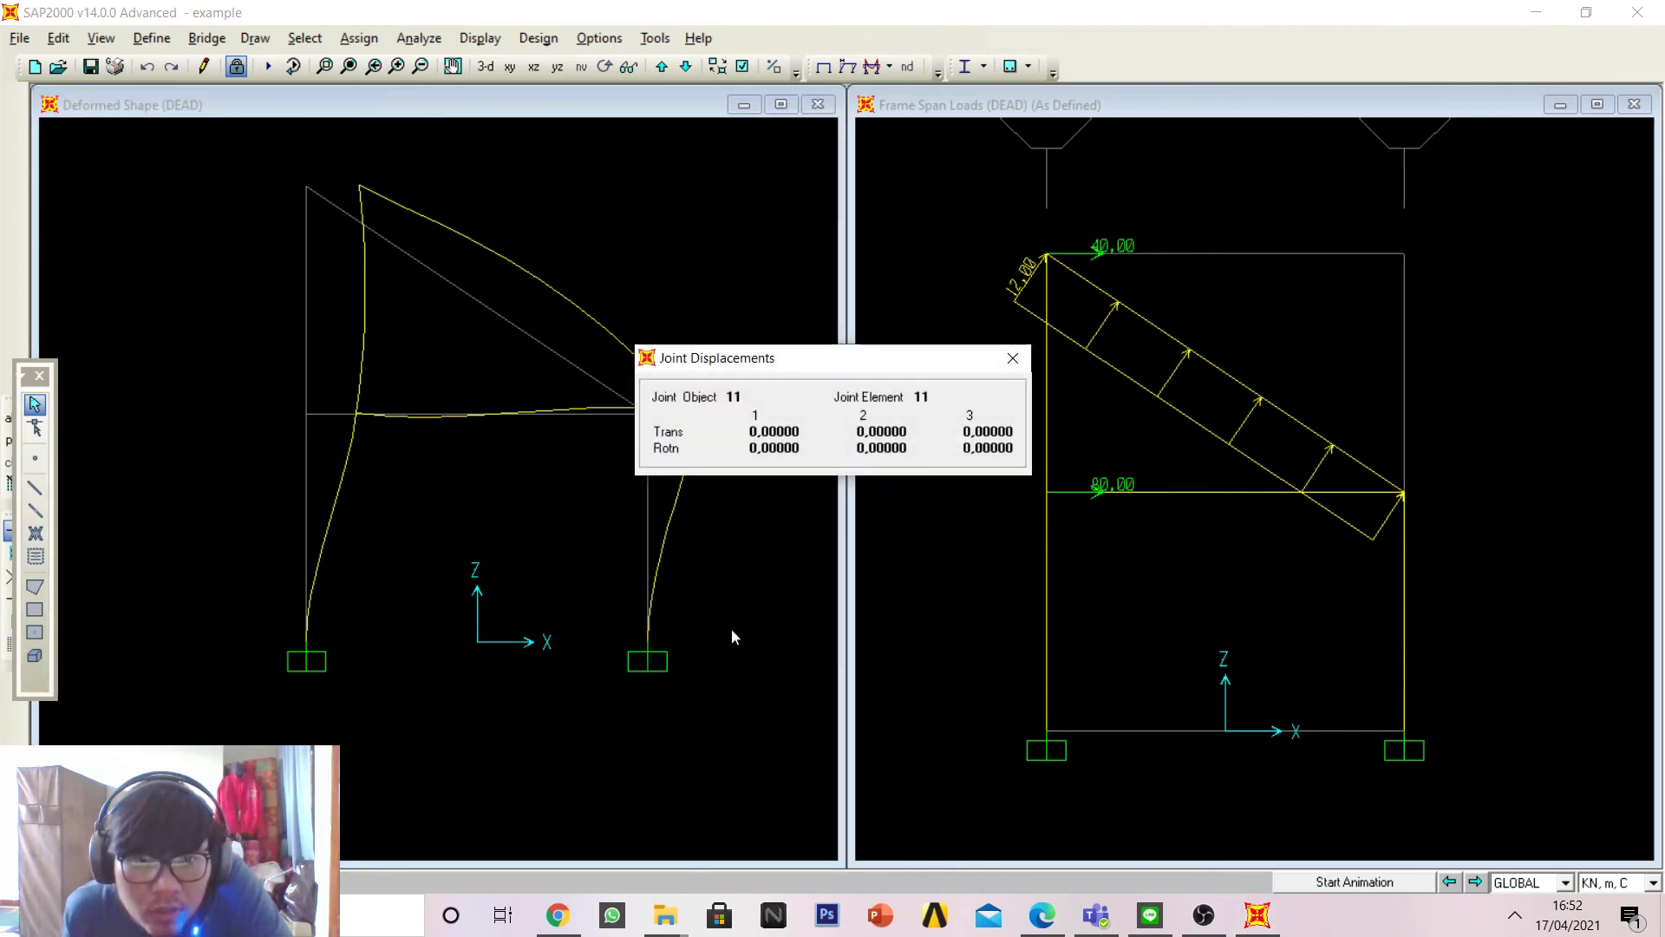
{"action": "left_click", "coordinate": [731, 630]}
{"action": "left_click", "coordinate": [649, 644]}
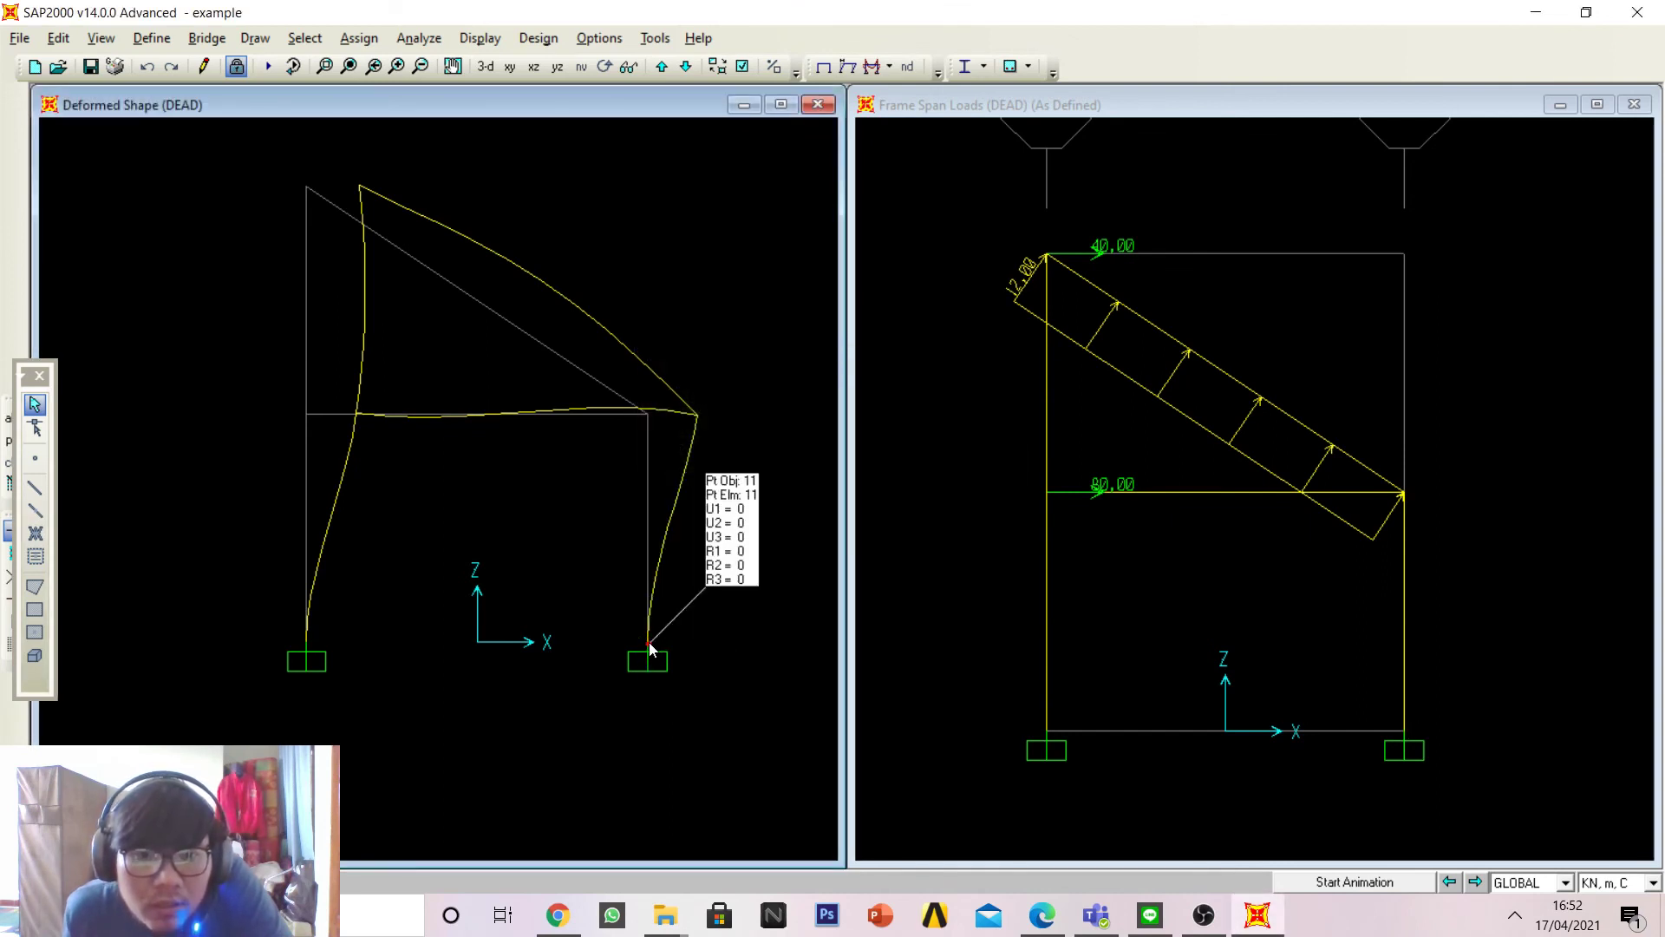
{"action": "right_click", "coordinate": [649, 644]}
{"action": "left_click", "coordinate": [1013, 358]}
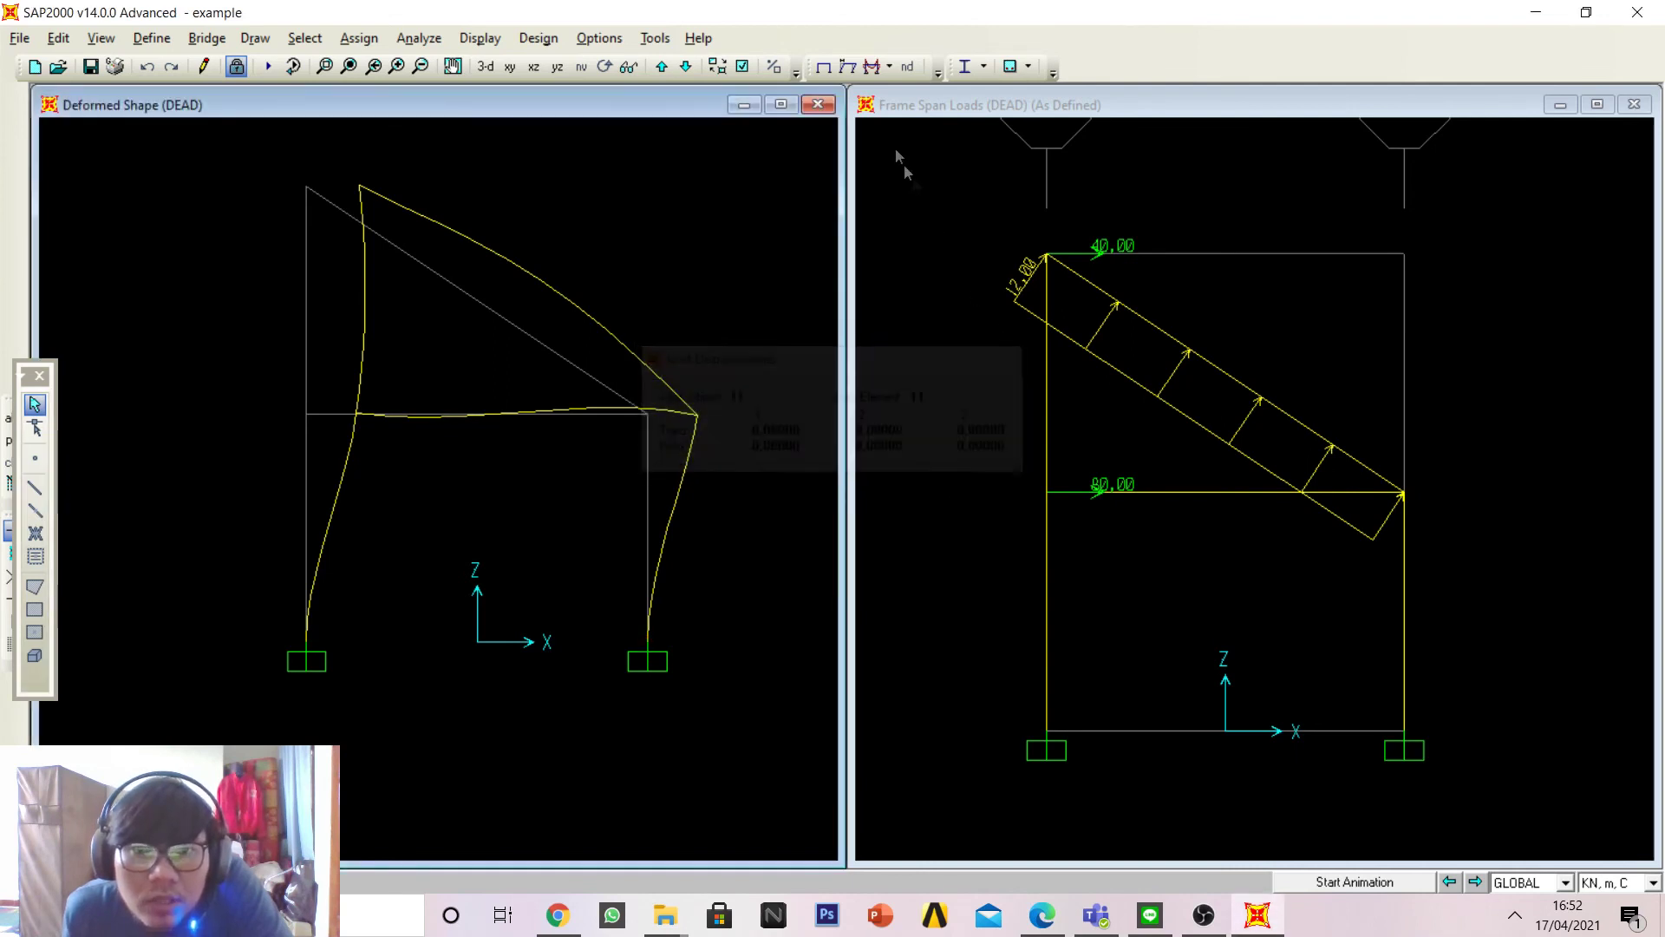
{"action": "left_click", "coordinate": [890, 66]}
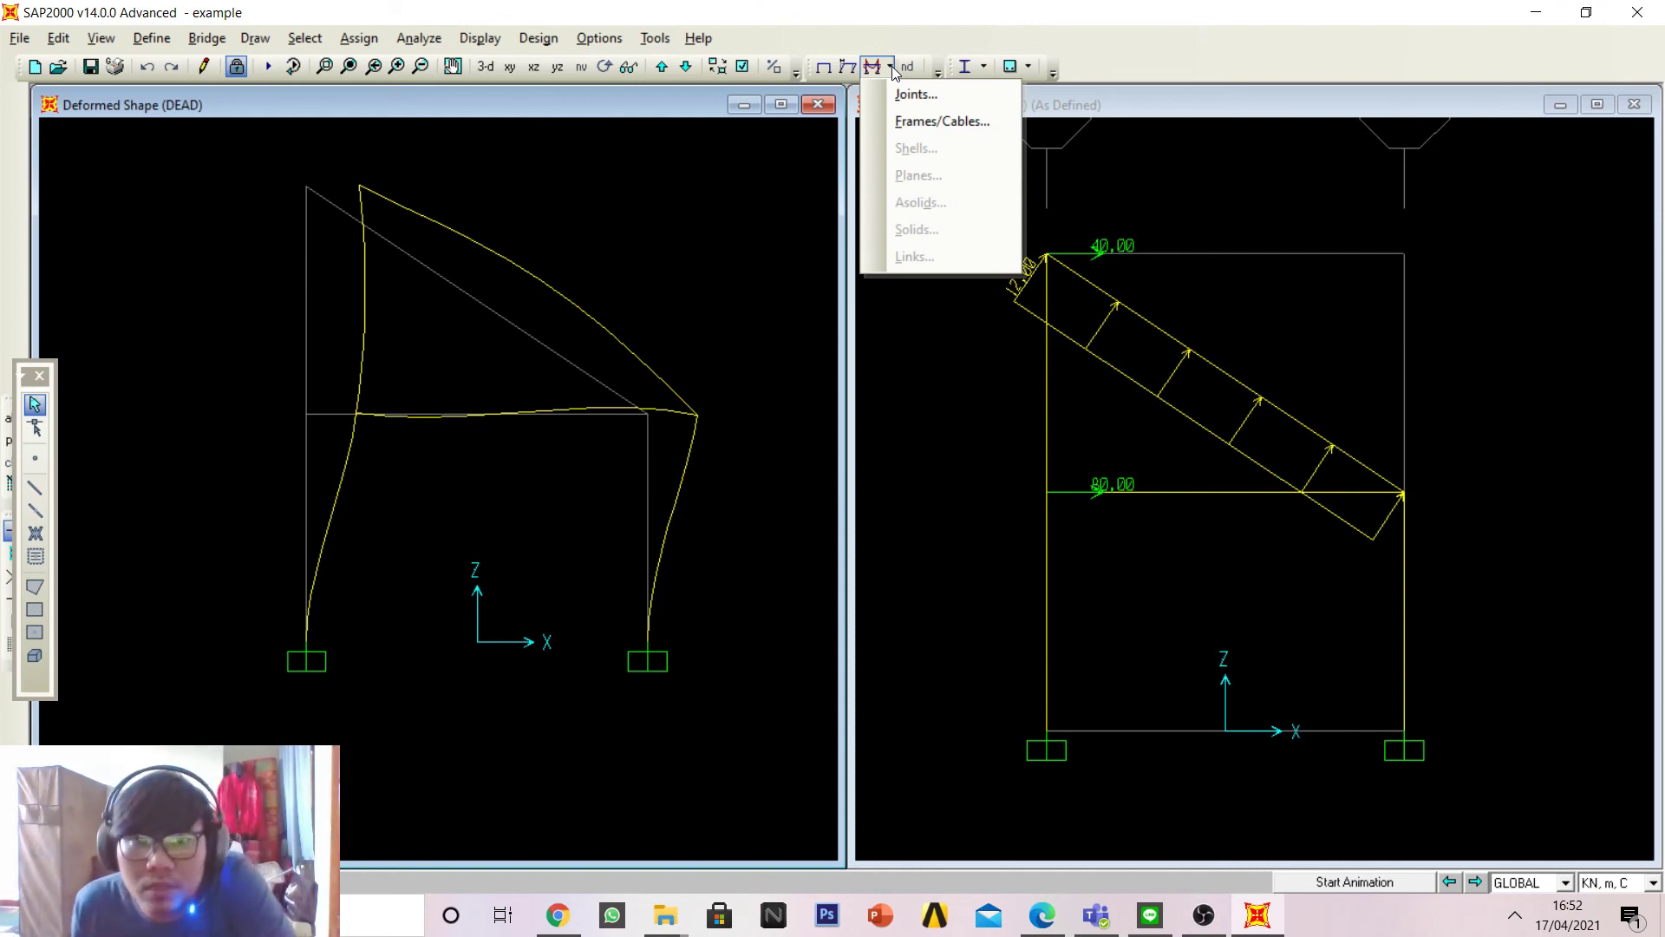
{"action": "left_click", "coordinate": [891, 66]}
{"action": "left_click", "coordinate": [889, 65]}
{"action": "left_click", "coordinate": [889, 64]}
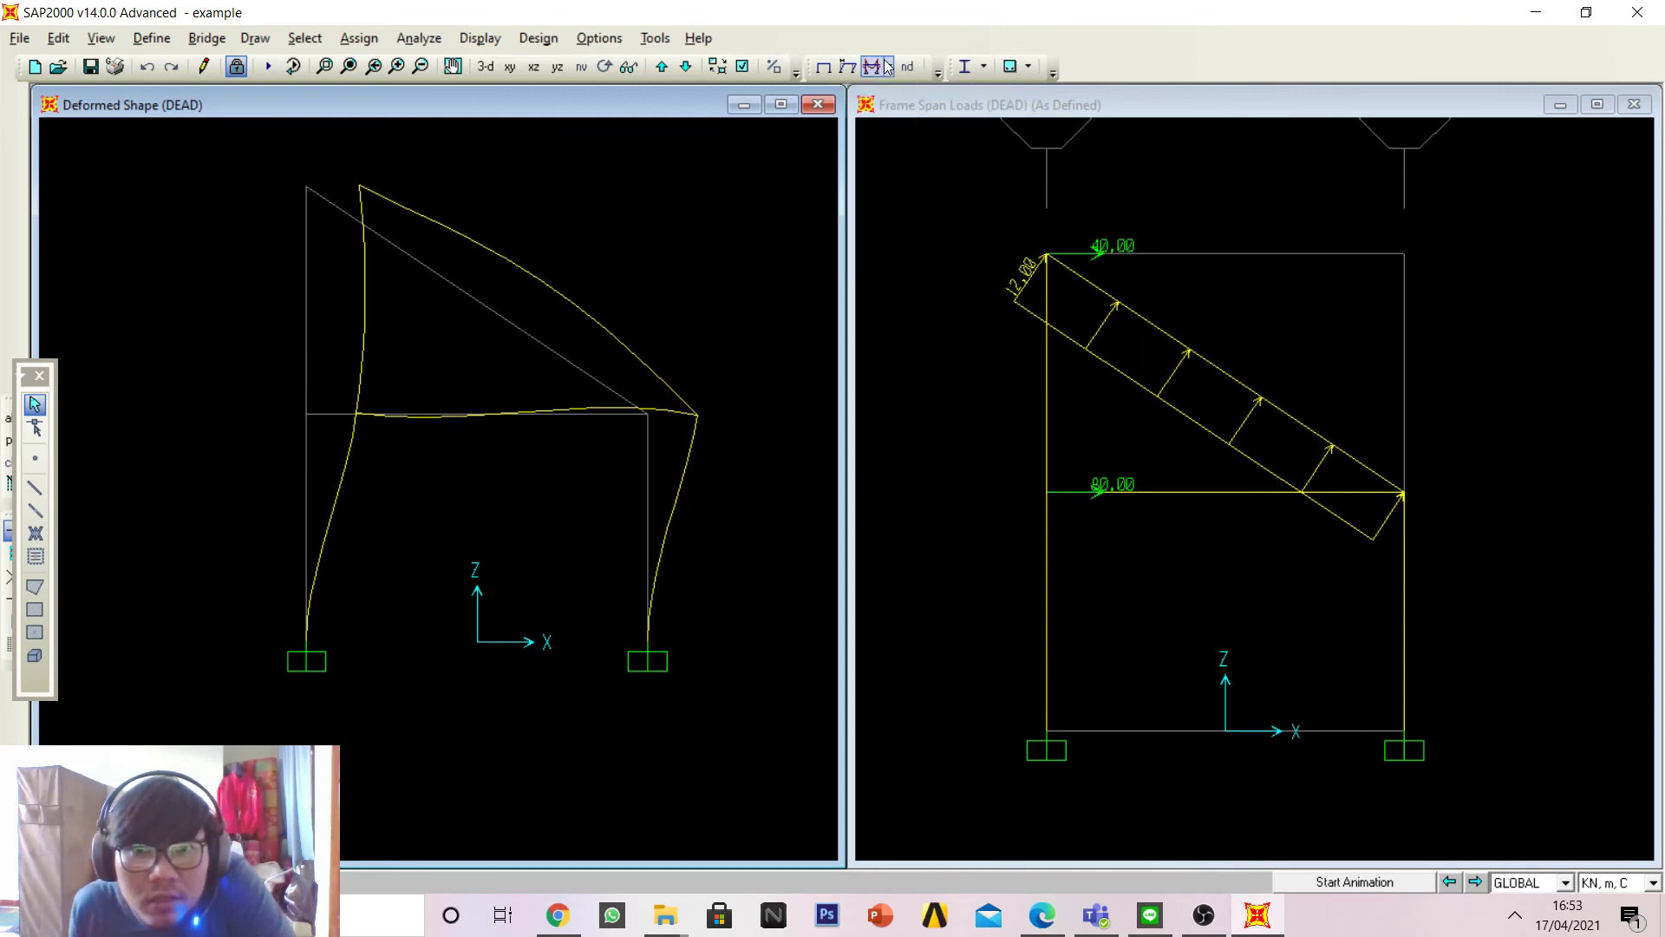
{"action": "left_click", "coordinate": [890, 64]}
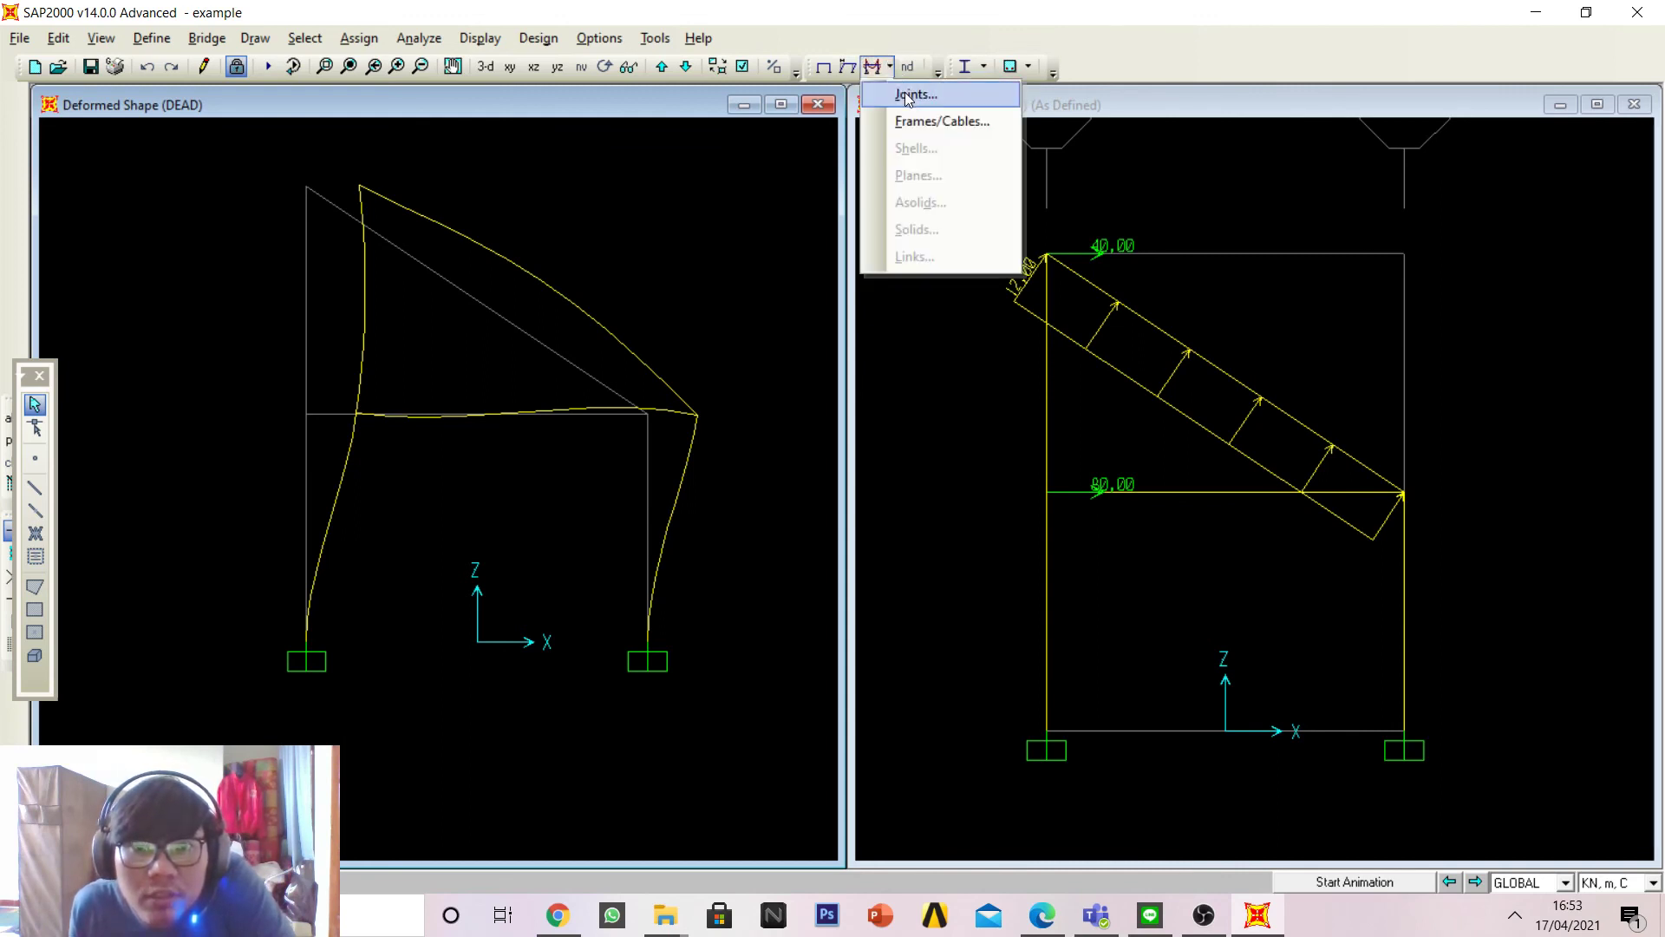
{"action": "left_click", "coordinate": [904, 93]}
{"action": "left_click", "coordinate": [949, 652]}
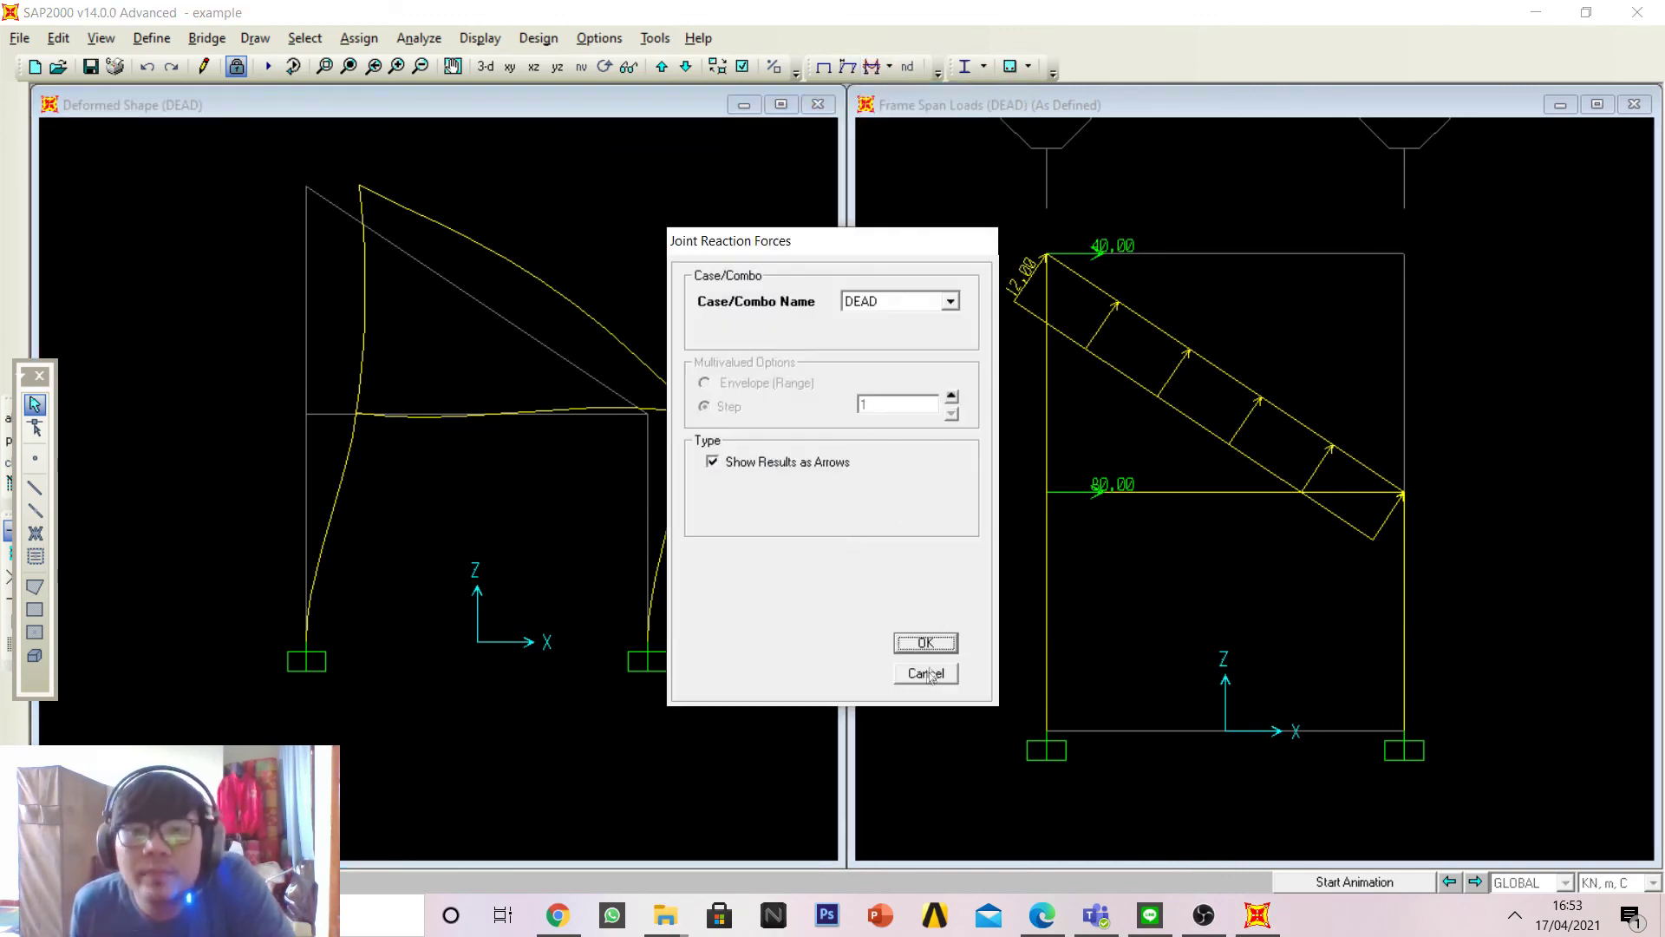
Step: Recheck the joint displacement values at the right support of the frame
{"action": "right_click", "coordinate": [650, 640]}
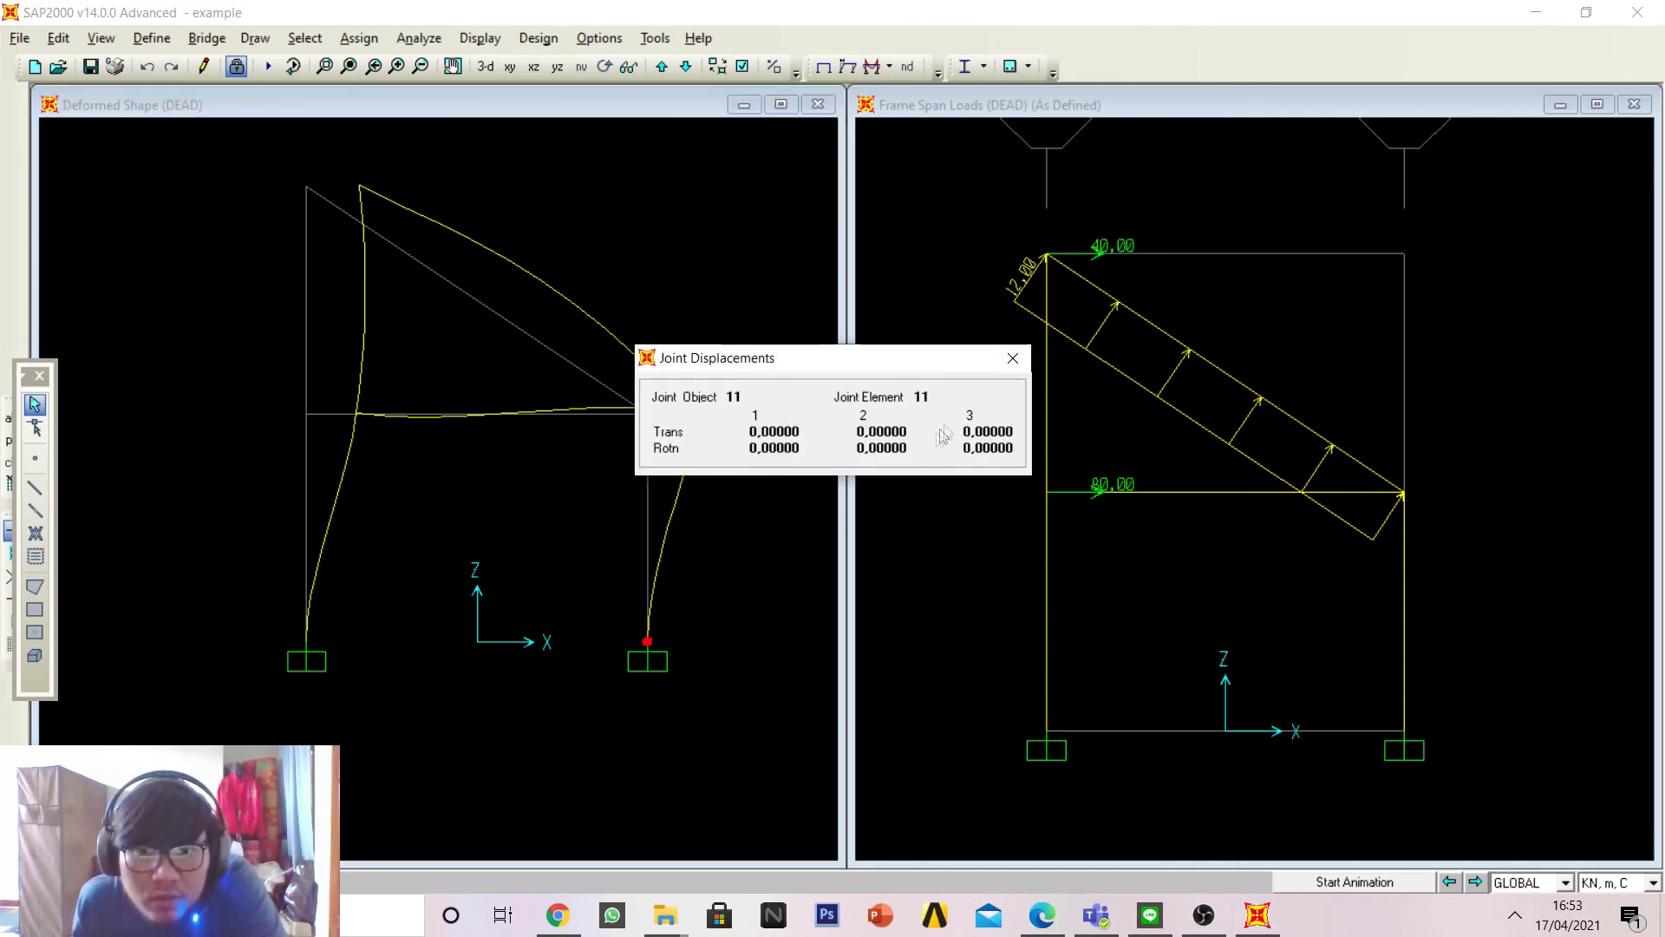
{"action": "left_click", "coordinate": [1013, 358]}
{"action": "mouse_move", "coordinate": [647, 640]}
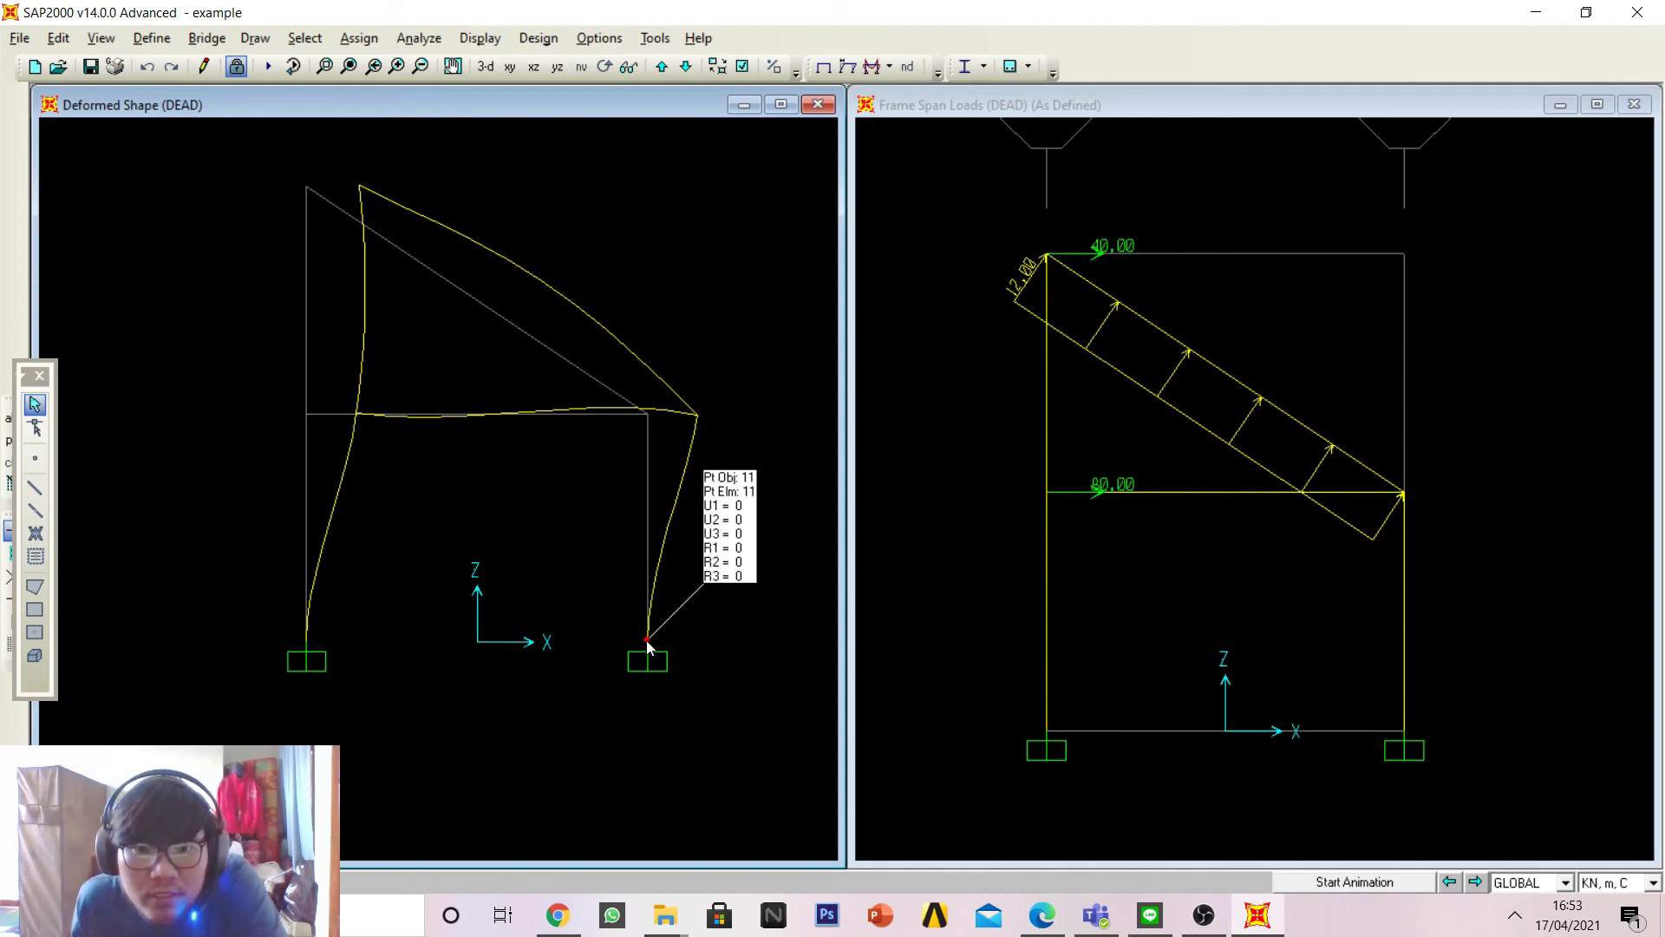
{"action": "right_click", "coordinate": [647, 640]}
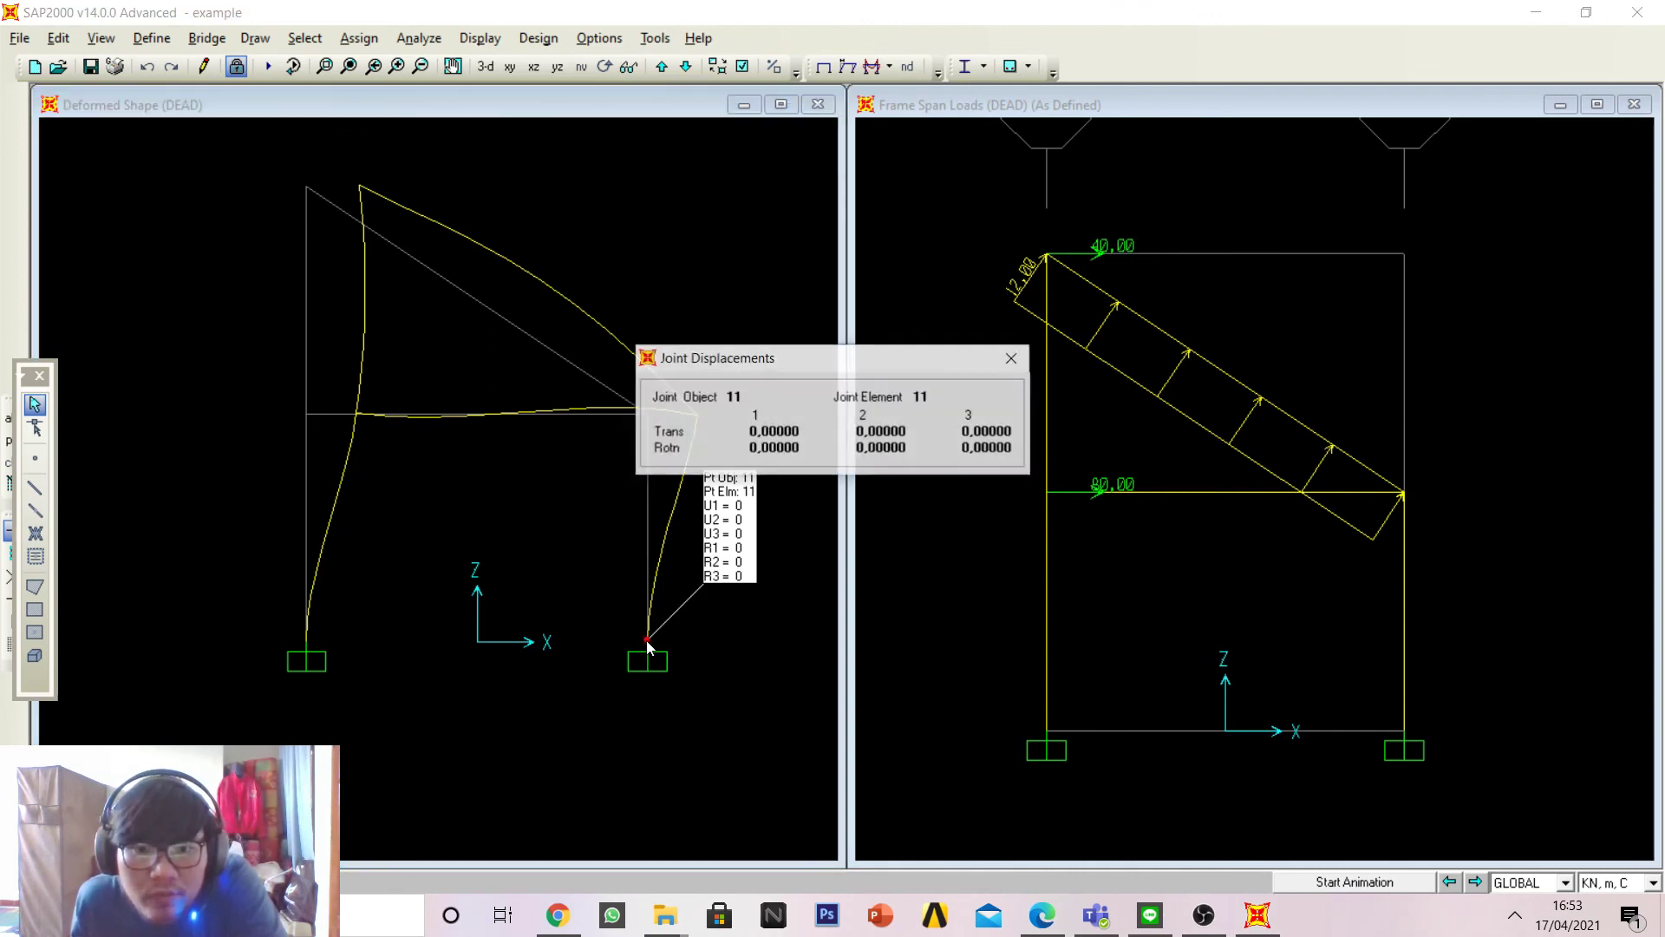
Step: Inspect the DEAD translations and rotations of the left support joint in the deformed shape view
{"action": "left_click", "coordinate": [1010, 358]}
{"action": "mouse_move", "coordinate": [647, 638]}
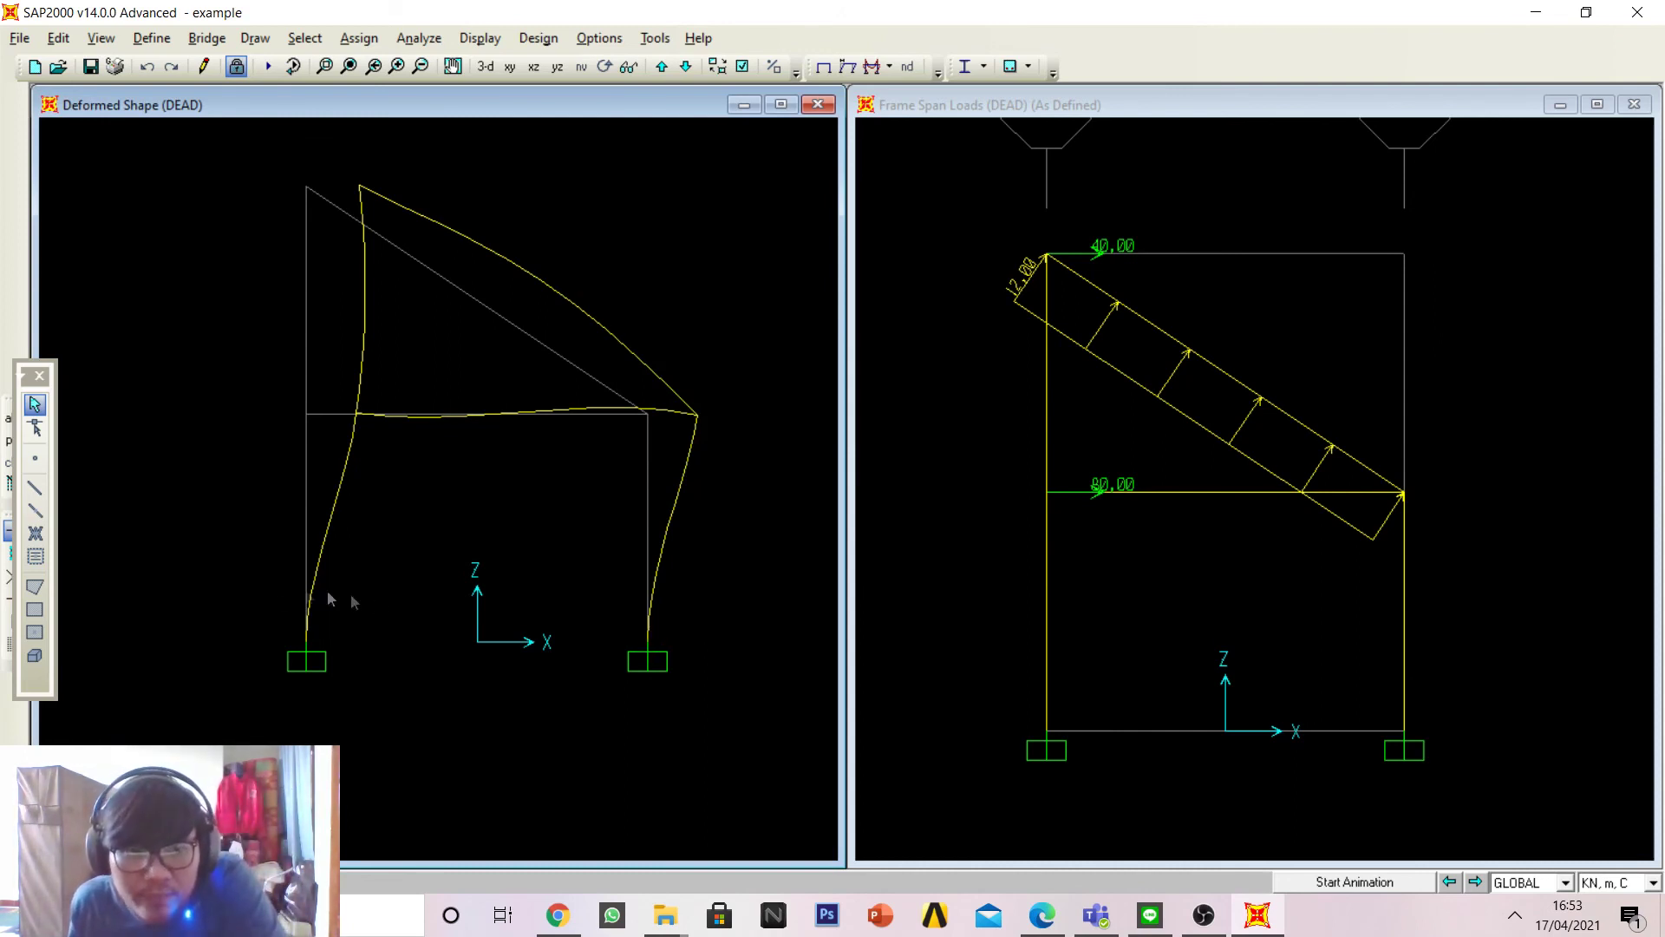
{"action": "mouse_move", "coordinate": [309, 643]}
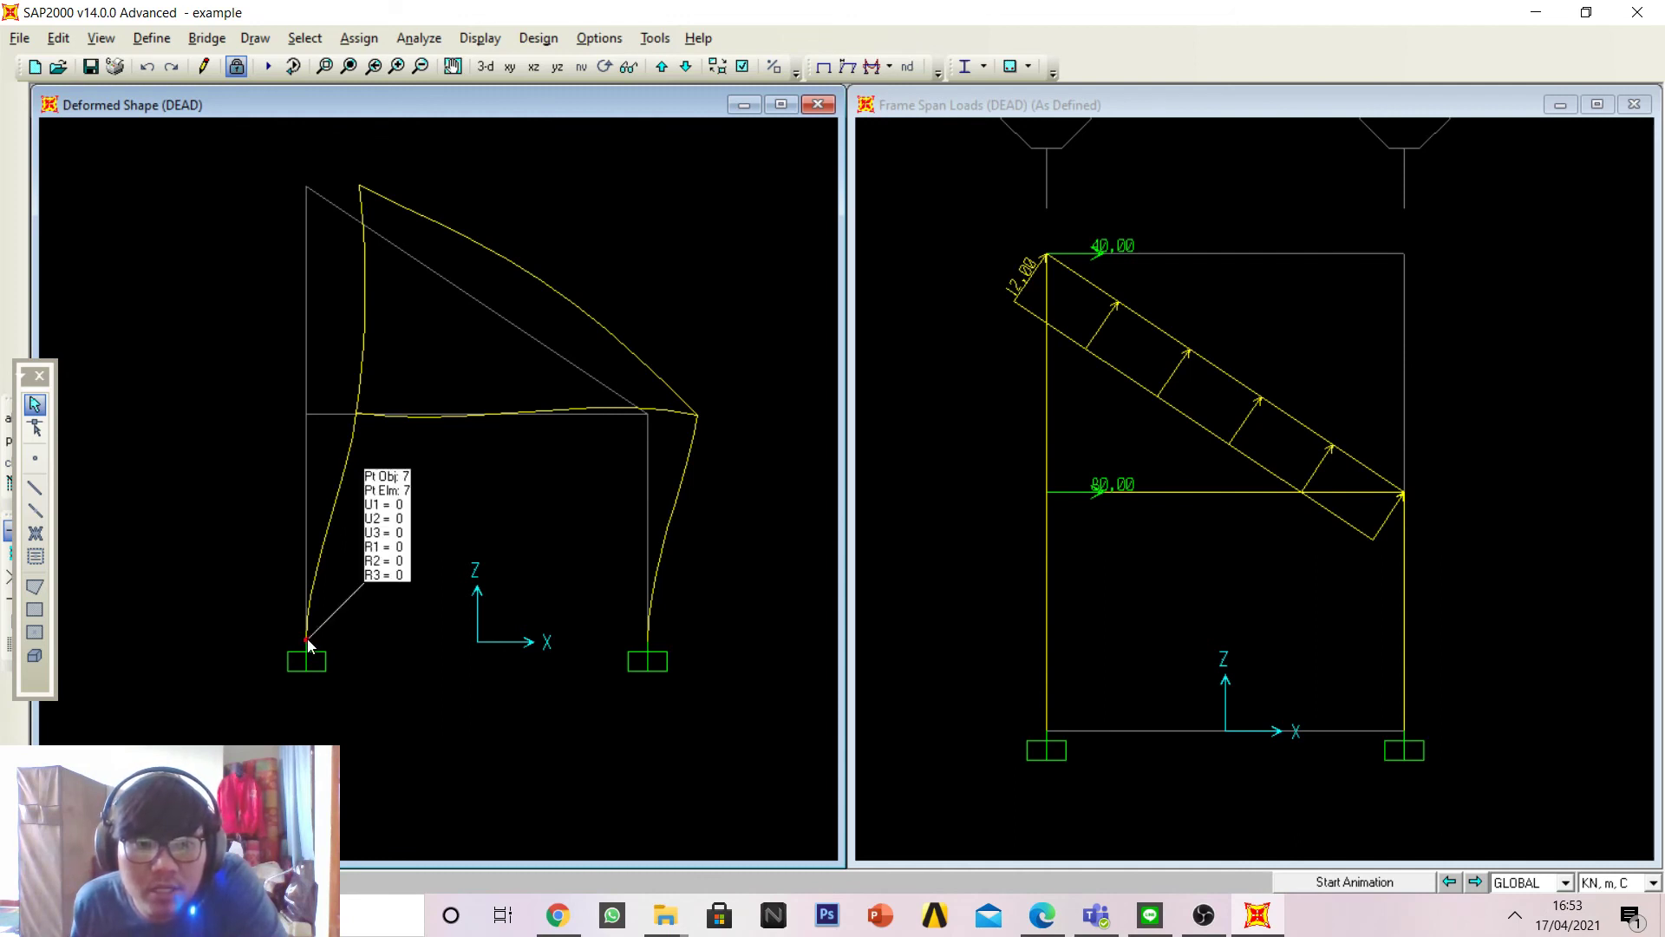
{"action": "right_click", "coordinate": [308, 642]}
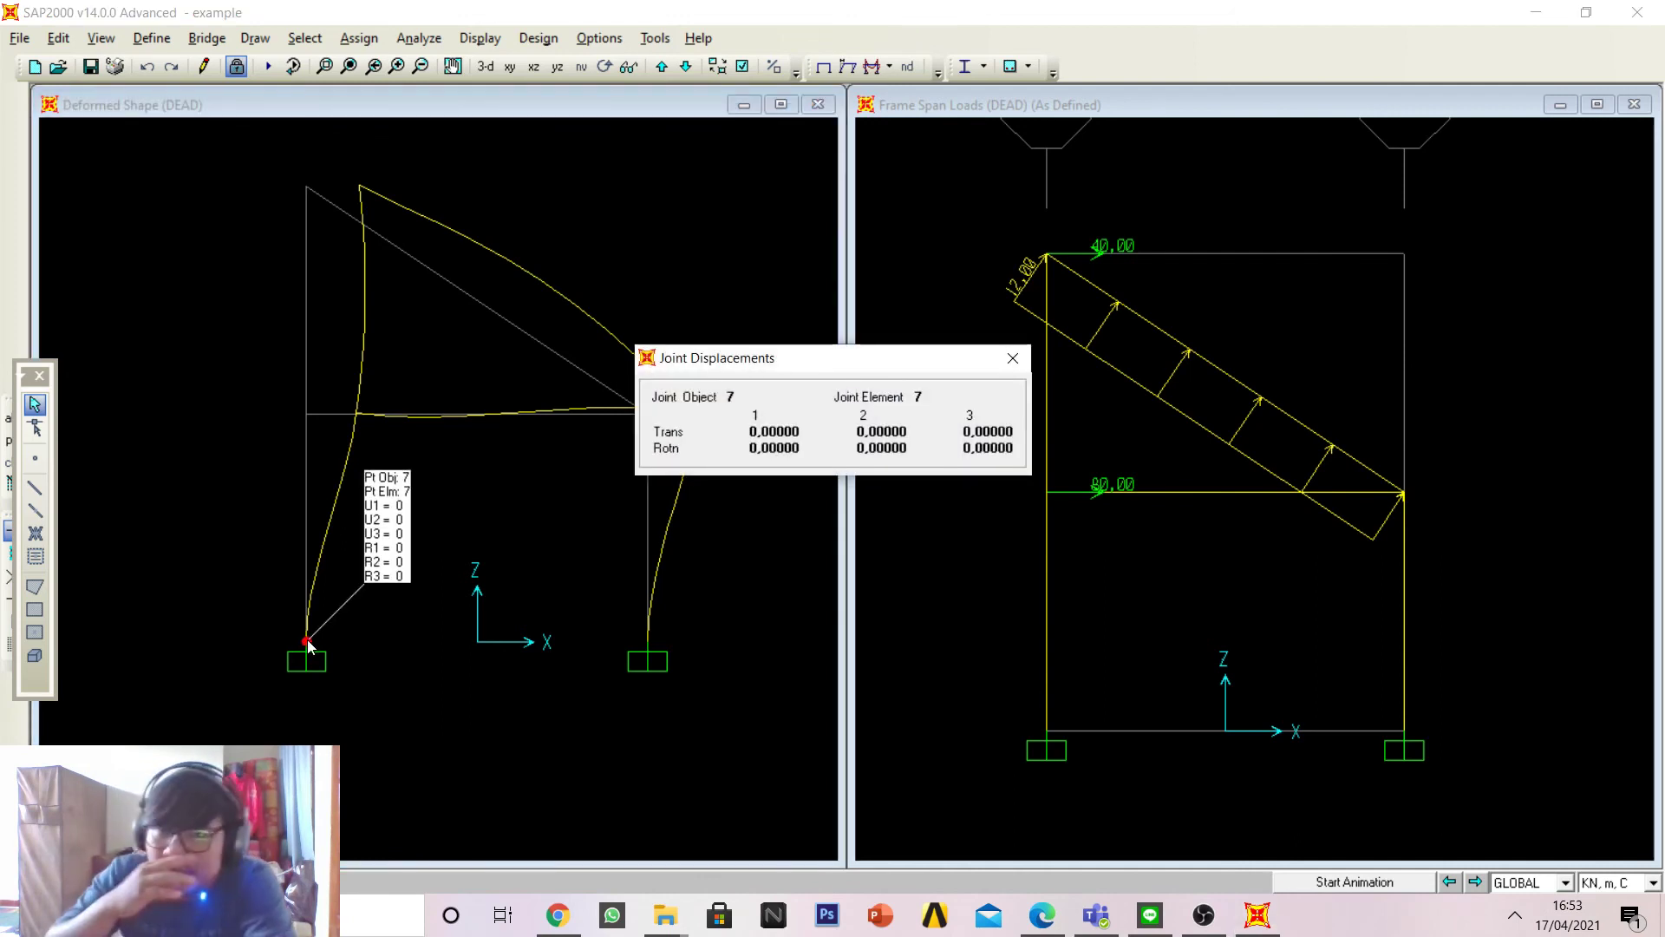
{"action": "left_click", "coordinate": [1013, 358]}
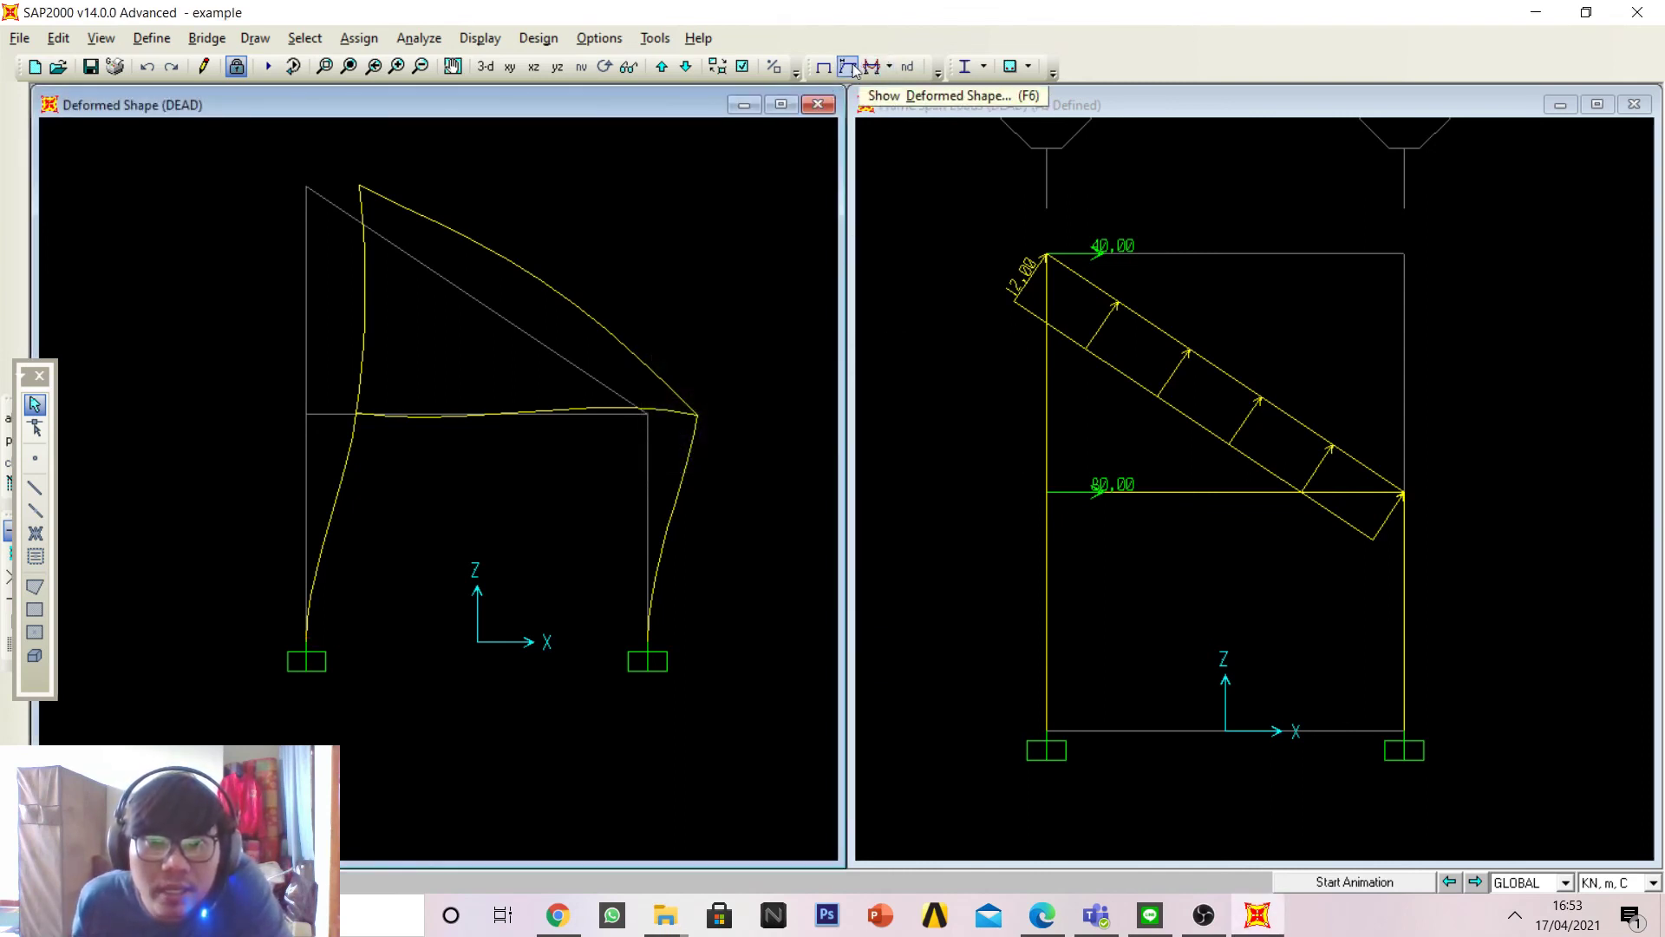
Step: Recheck the joint displacements at the right support and again at the left support of the deformed frame
{"action": "right_click", "coordinate": [647, 643]}
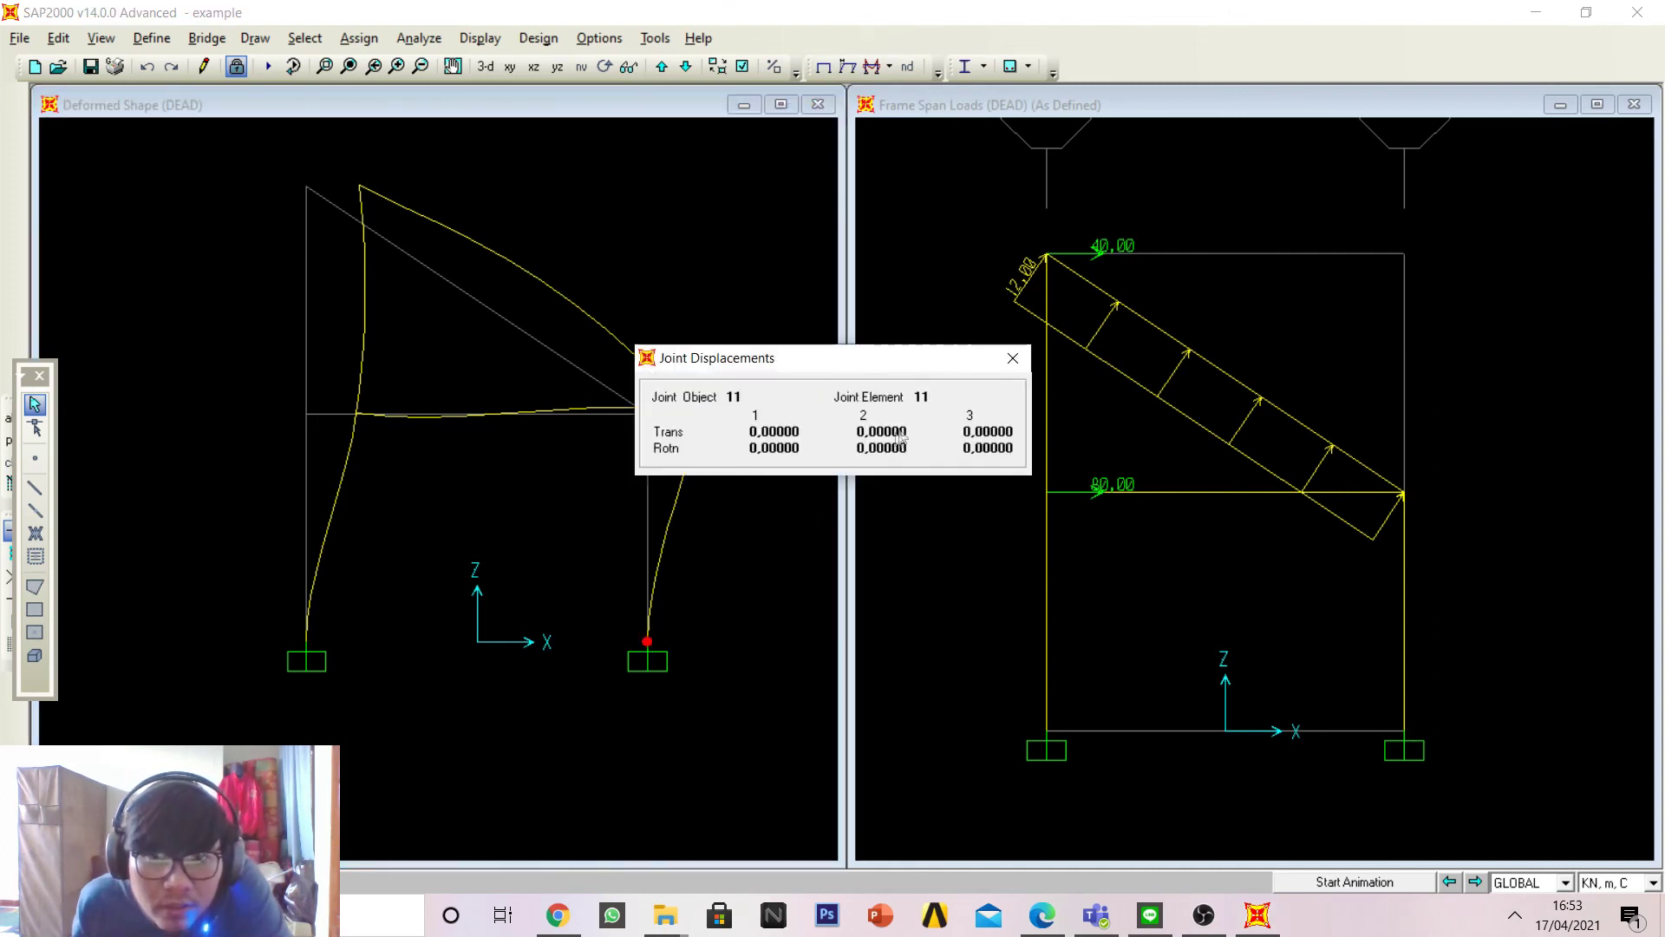
{"action": "left_click", "coordinate": [497, 621]}
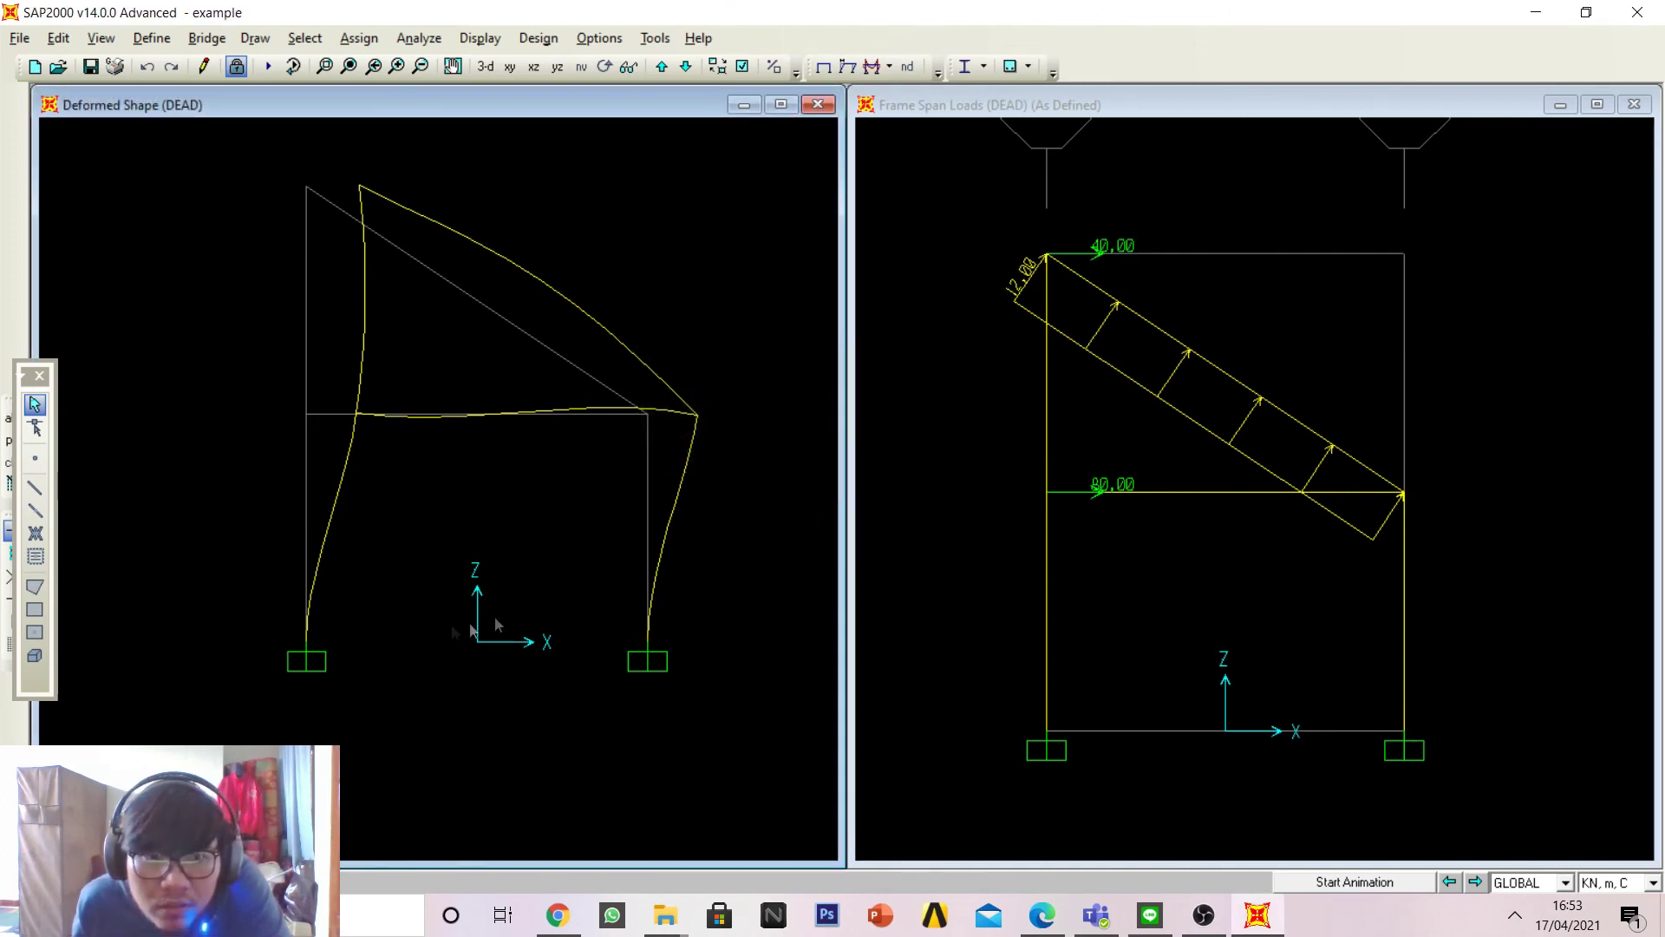
{"action": "right_click", "coordinate": [314, 653]}
{"action": "left_click", "coordinate": [302, 637]}
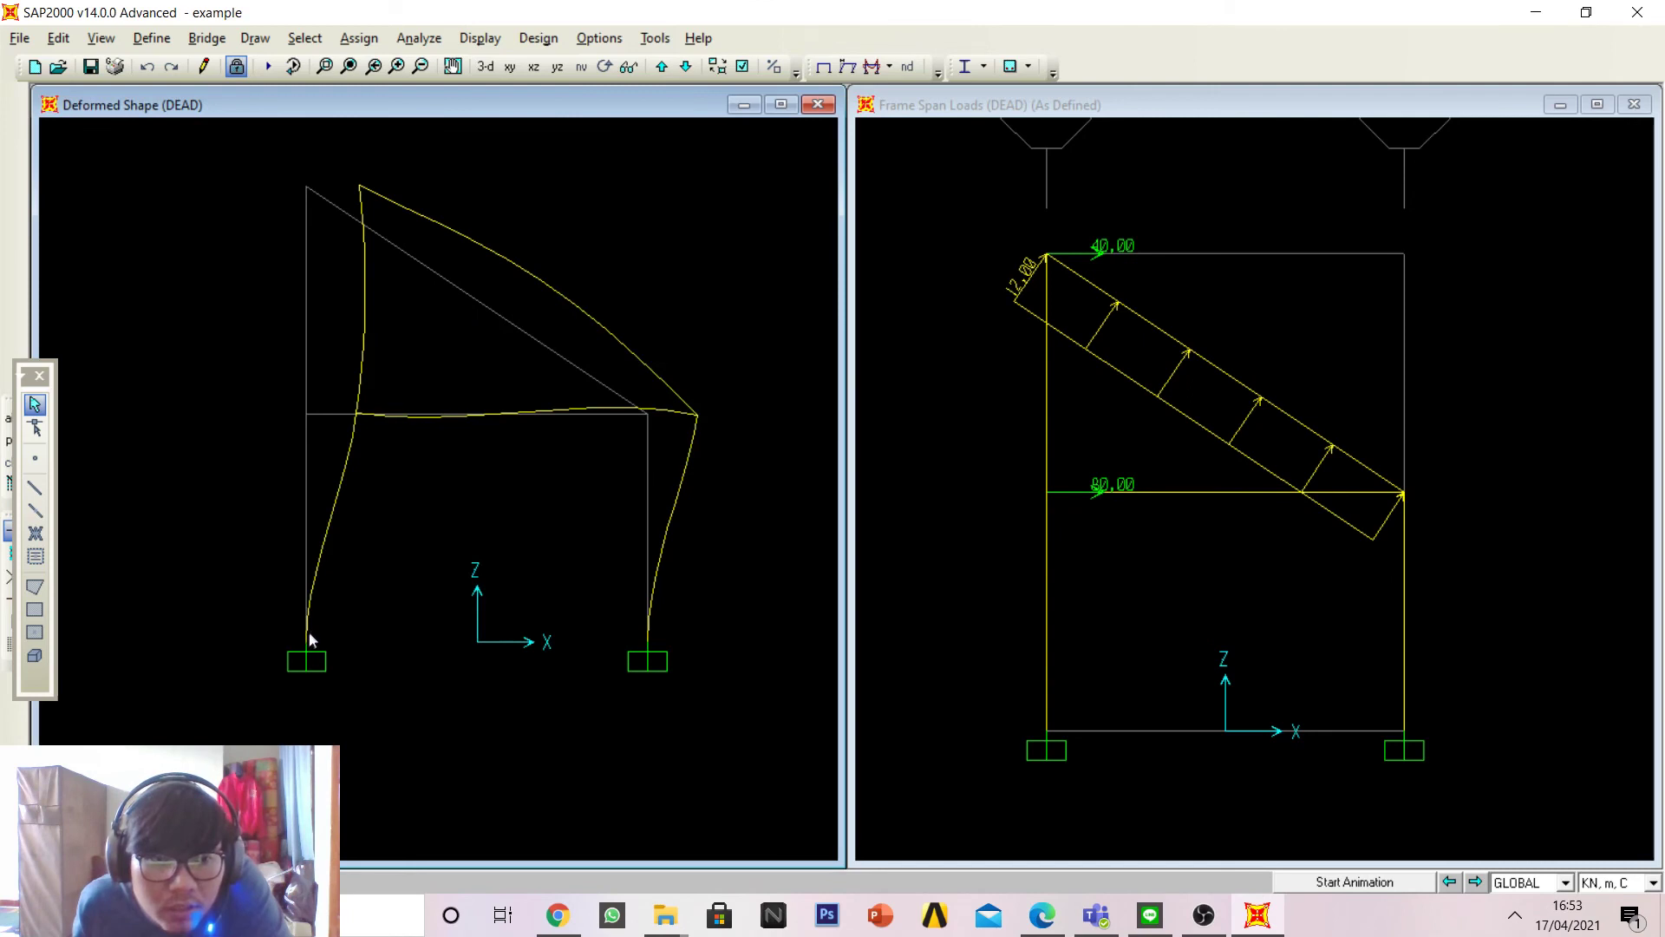
{"action": "right_click", "coordinate": [307, 641]}
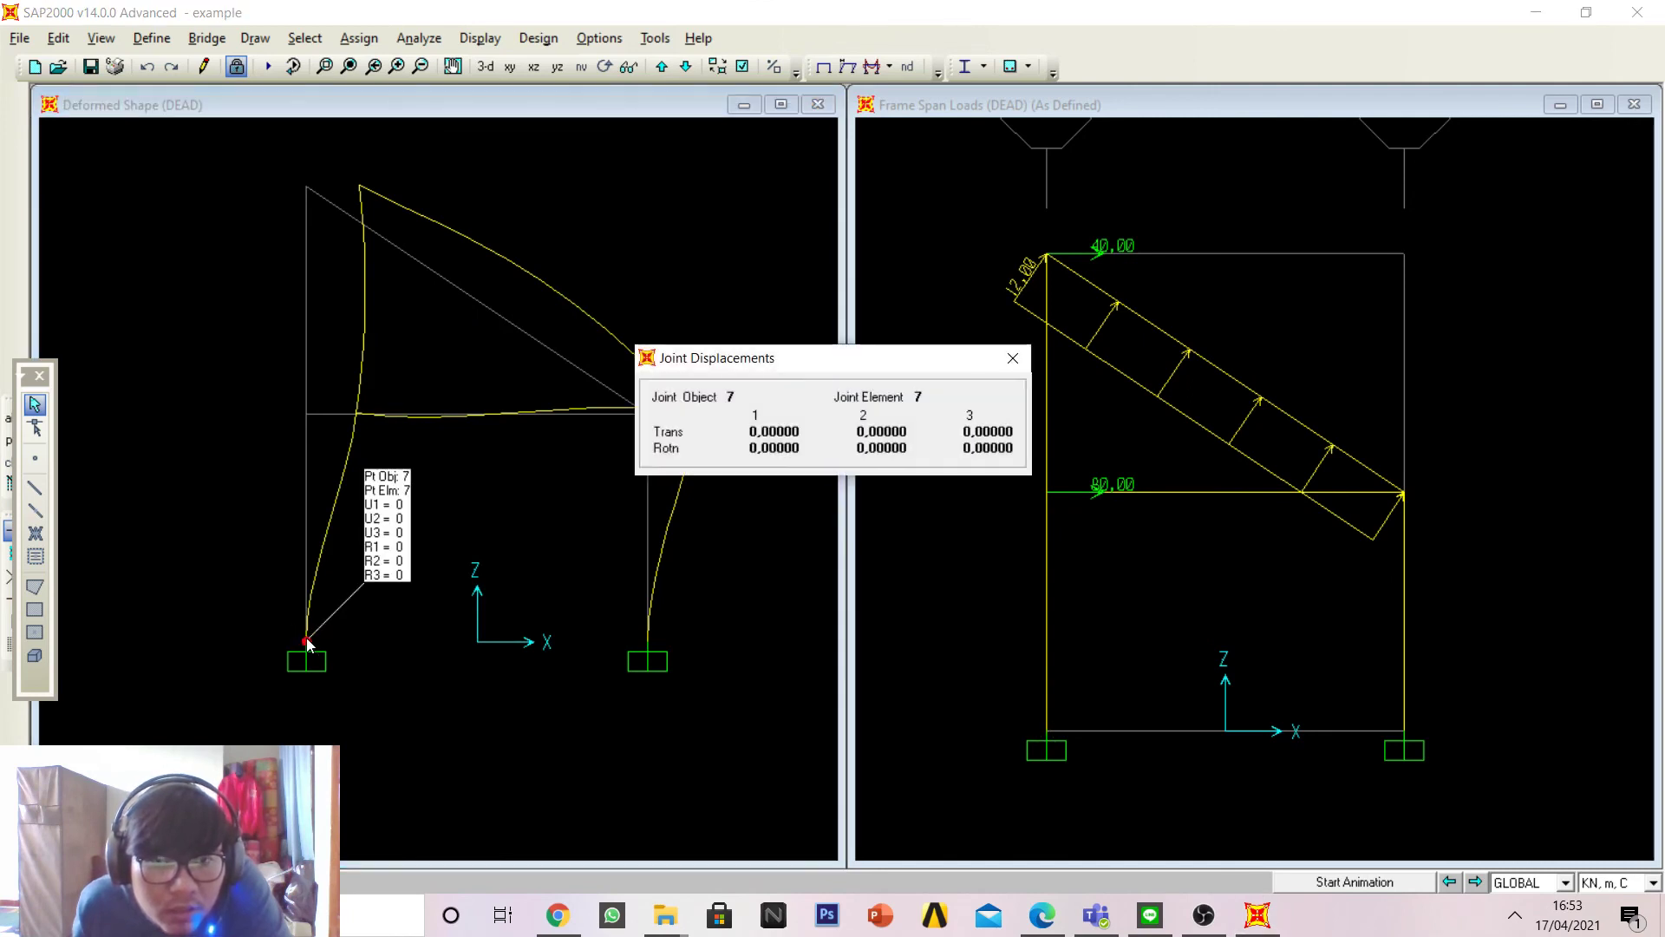
{"action": "left_click", "coordinate": [1013, 358]}
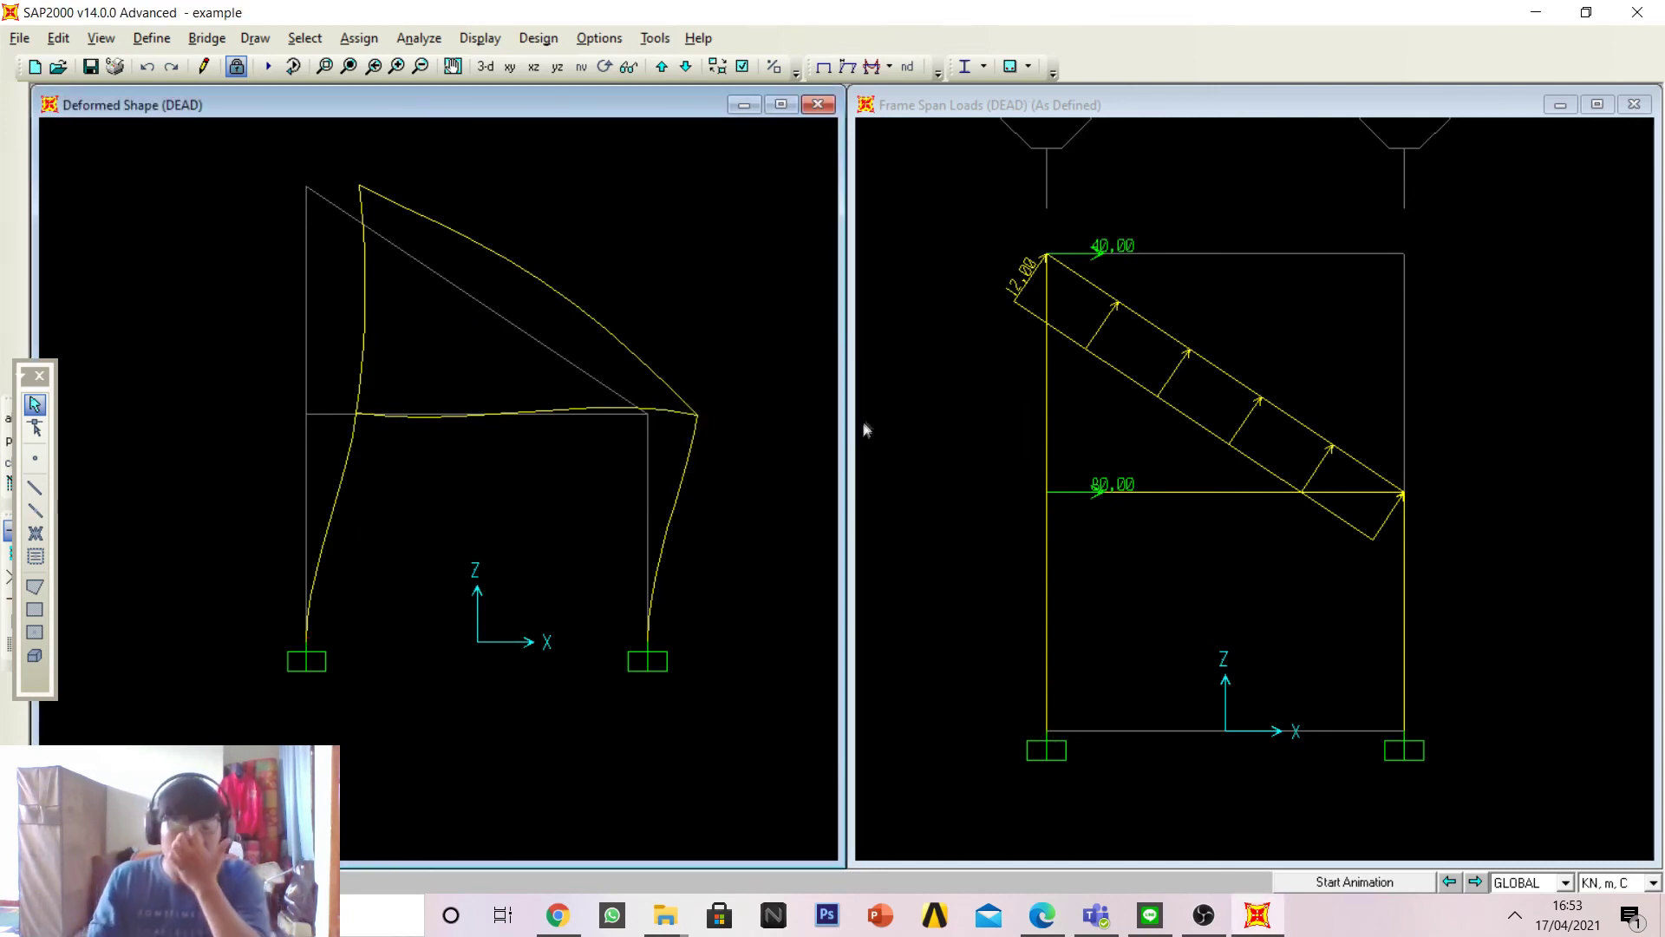